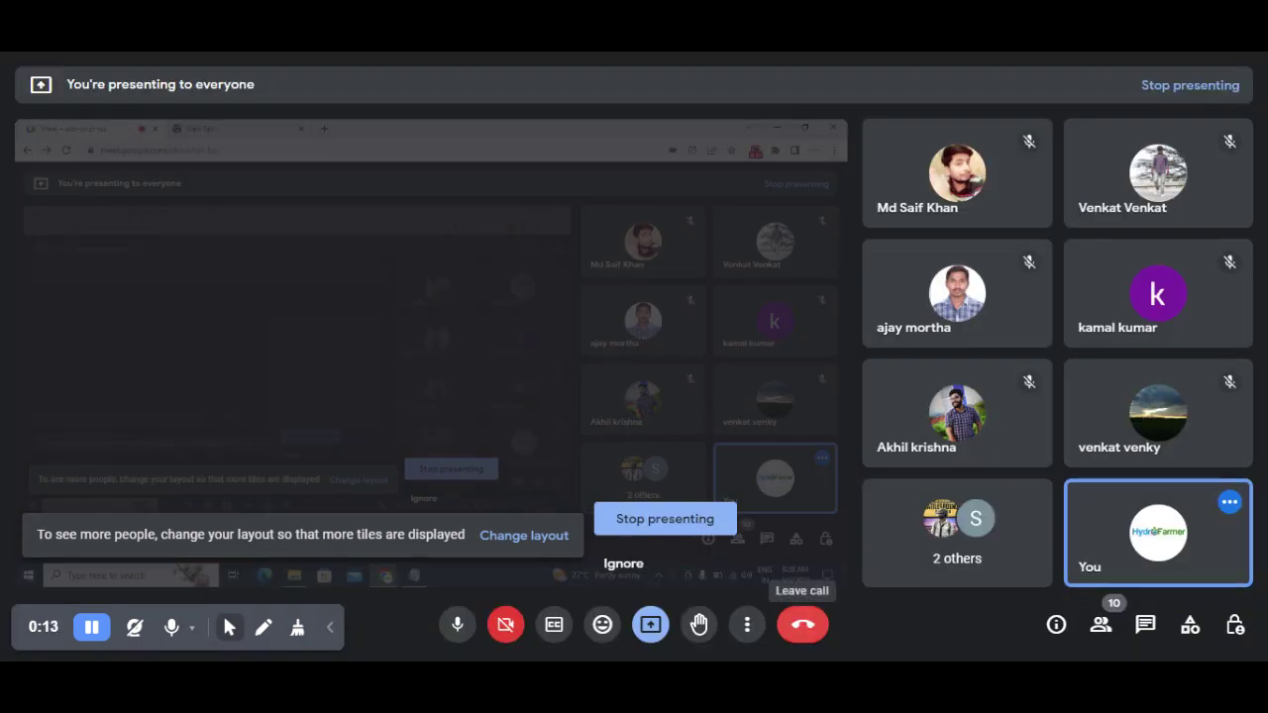
Step: Dismiss the screen-sharing mirror warning and load console.aws.amazon.com in the new browser tab
left_click(624, 565)
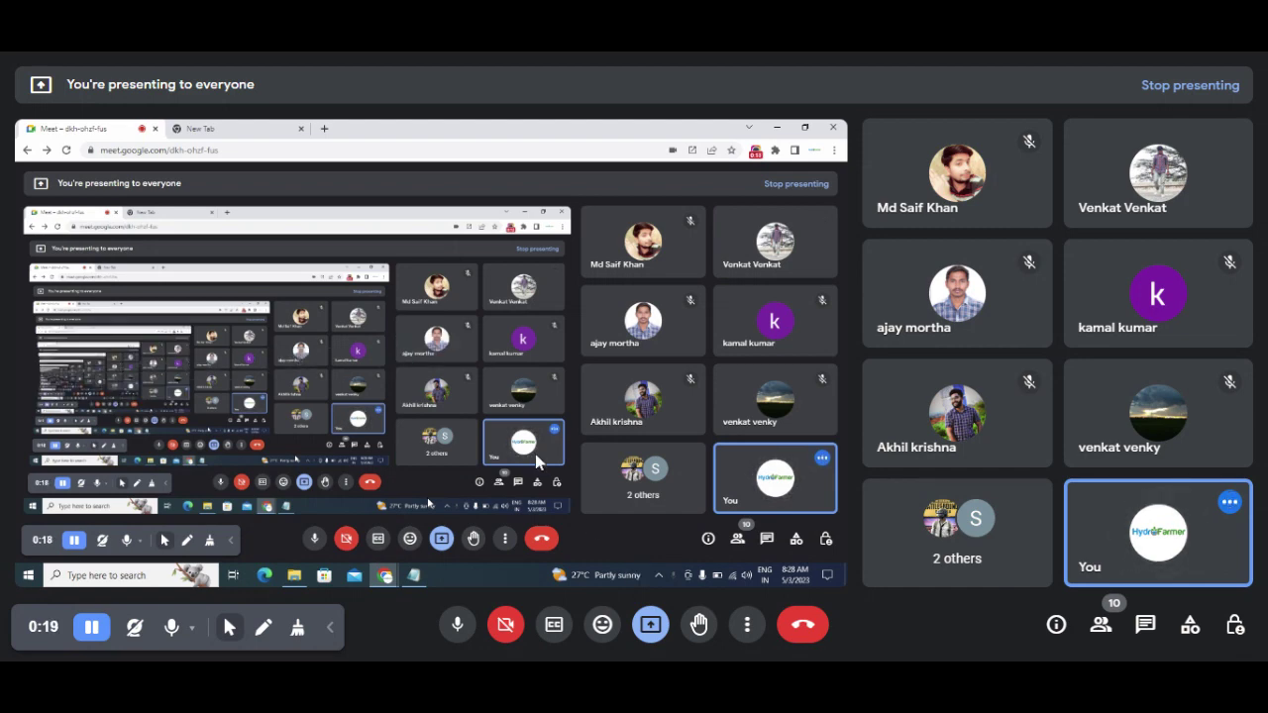
key("ctrl+Tab")
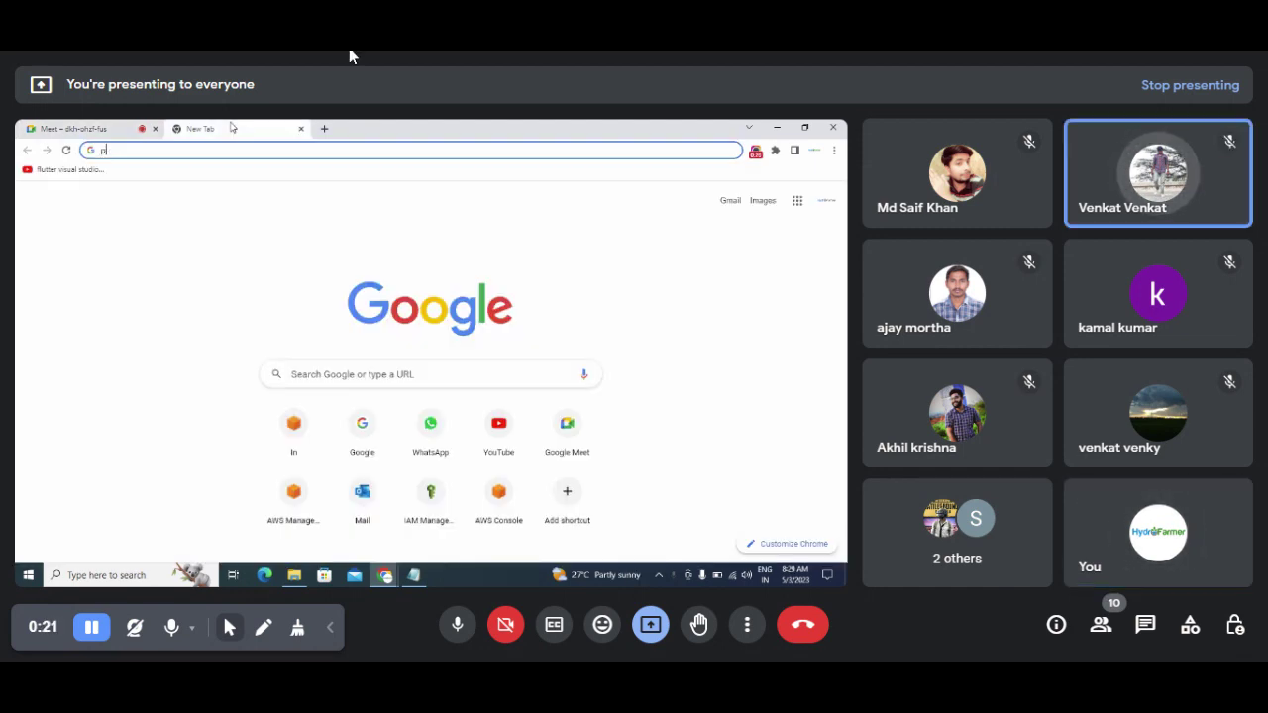
type("p")
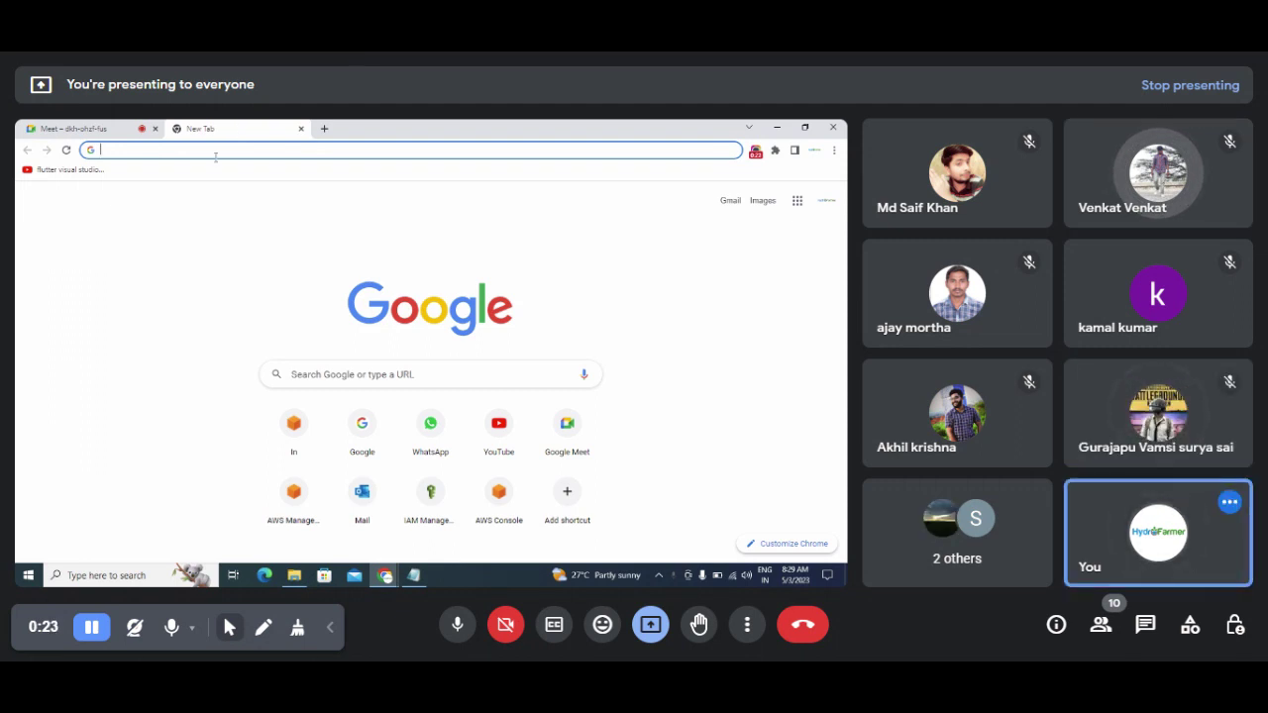
type("onsole.aws.amazon.com/console/home?nc2=h_ct&src=header-signin")
key("Return")
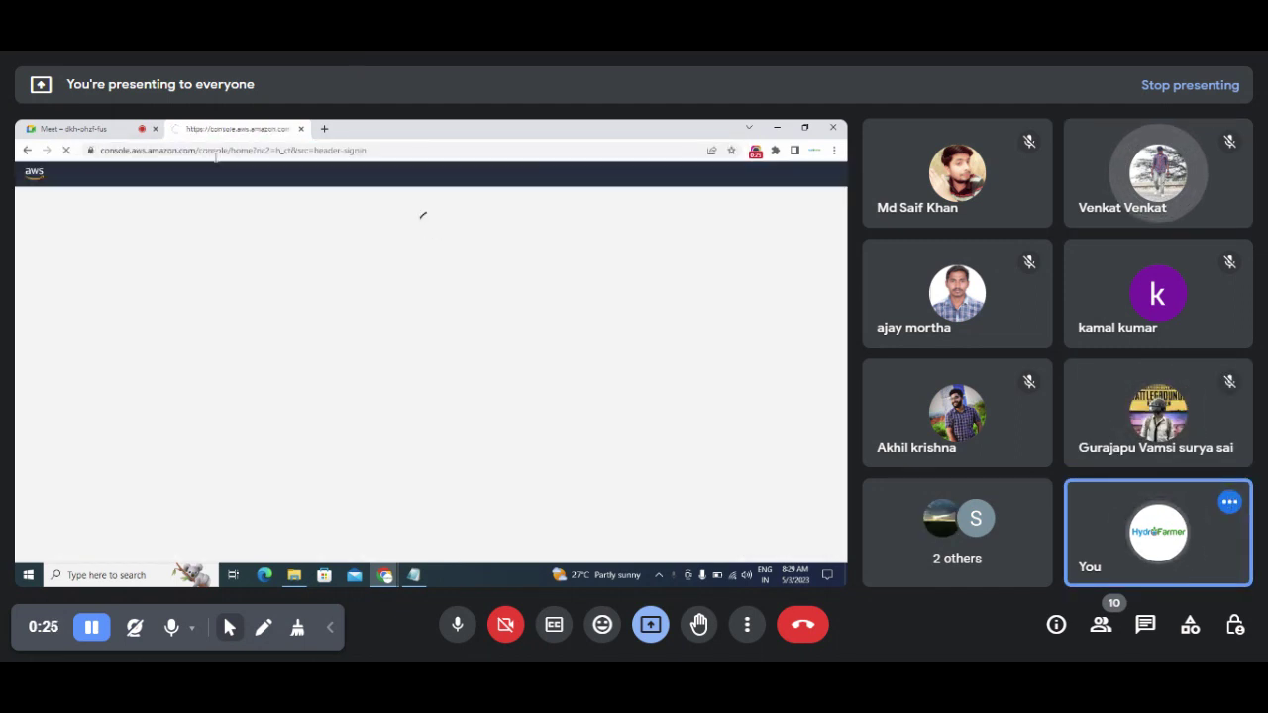
Step: Save the autoscaling notes as 'autoscaling' in the Desktop AWS folder
left_click(413, 575)
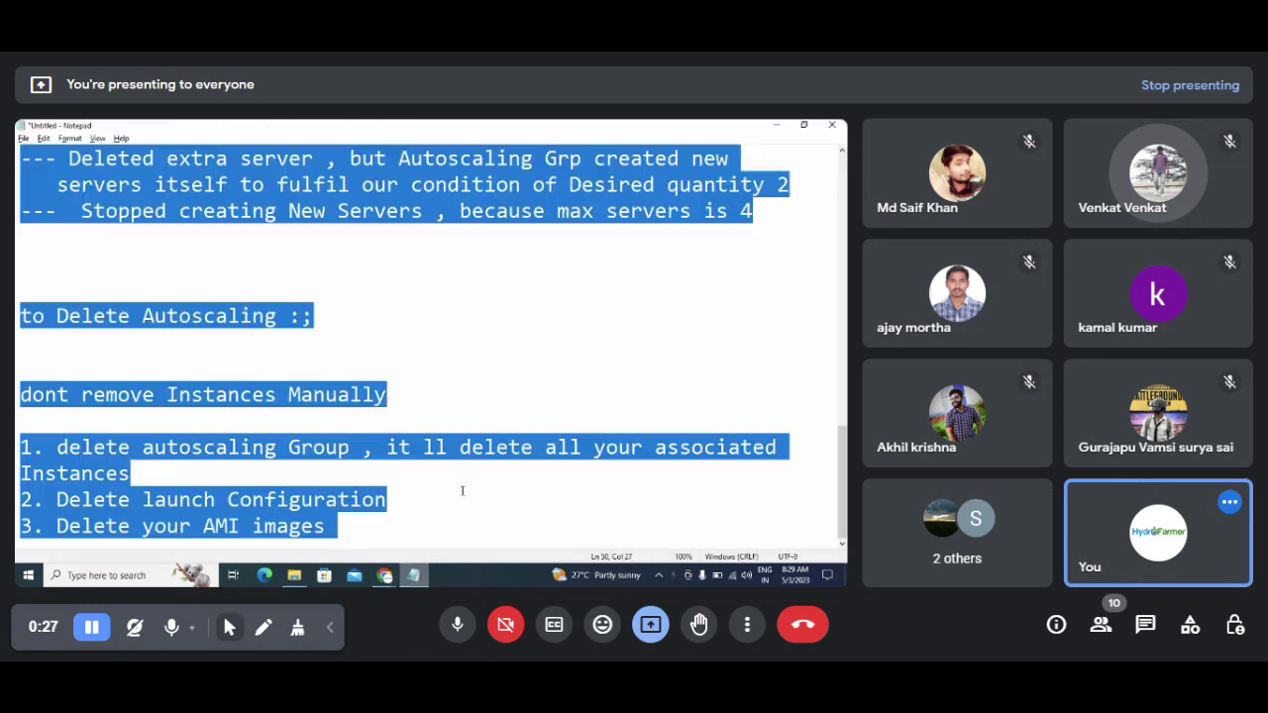
left_click(493, 490)
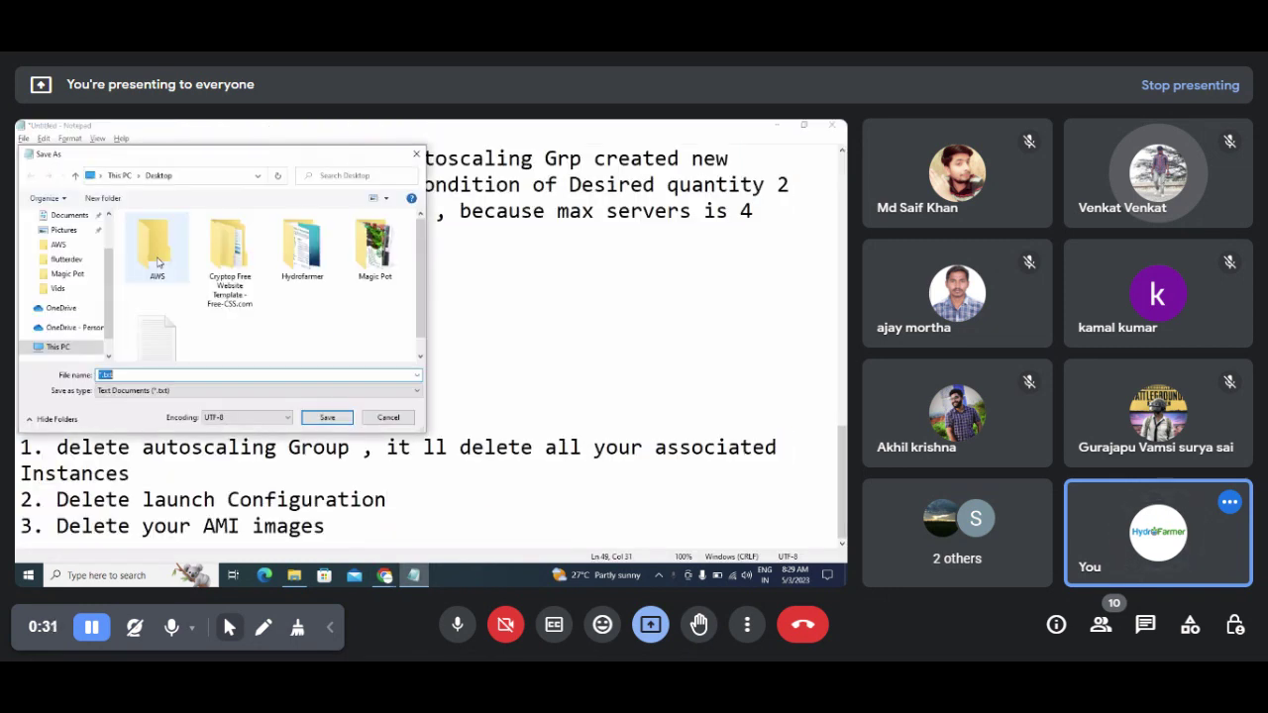
double_click(156, 245)
left_click(178, 374)
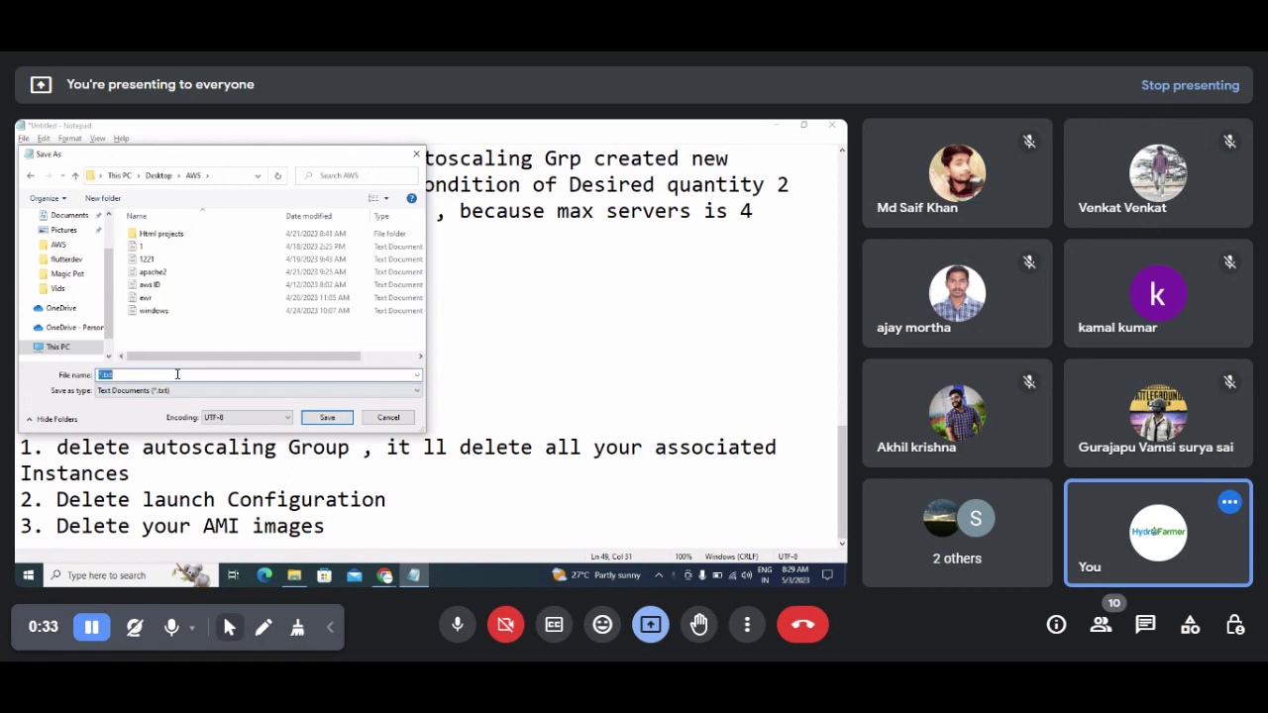
type("aut")
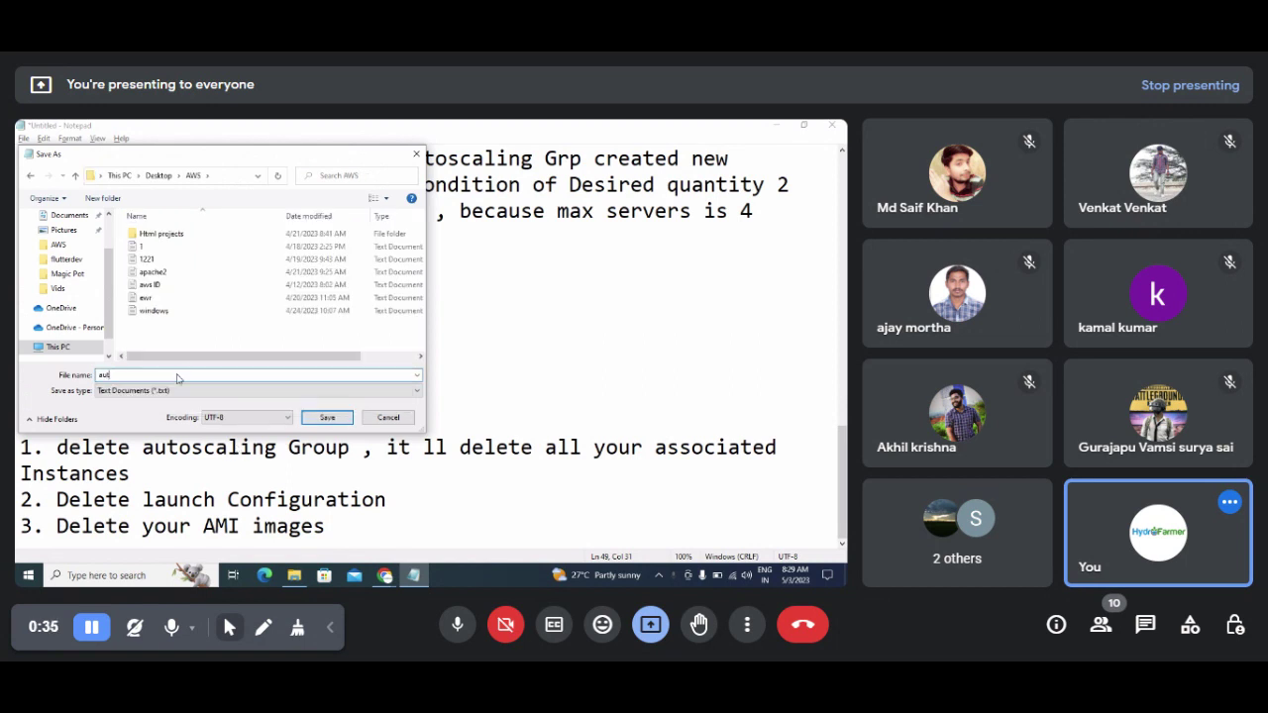
type("oscaling")
key("Return")
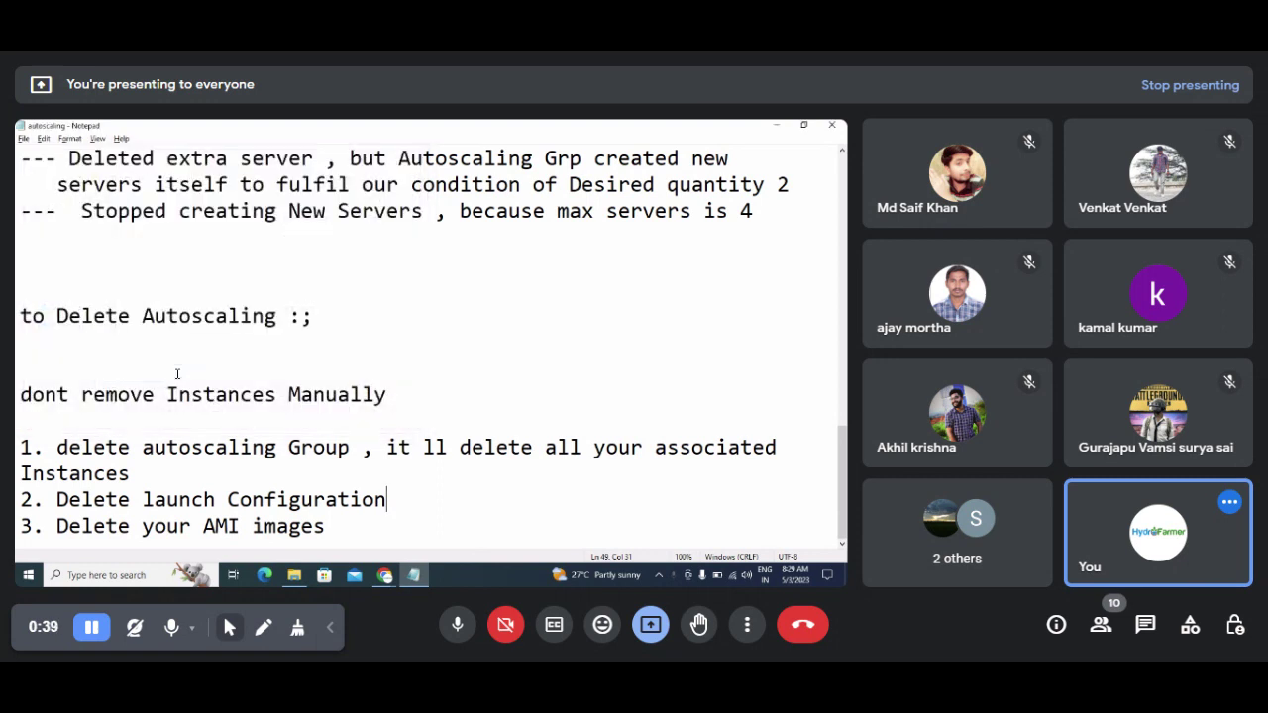
Step: Start a new note headed 'Load Balancer!!!' and minimize Notepad
key("ctrl+n")
type("L")
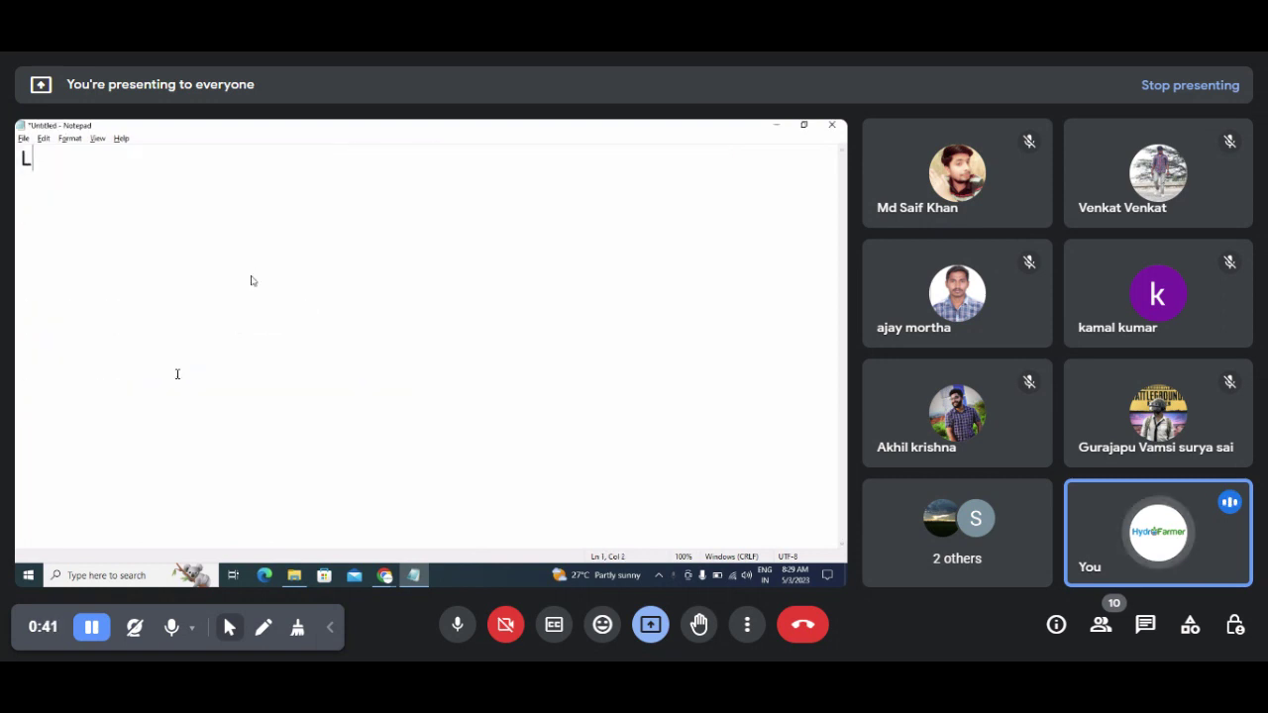
type("oad n")
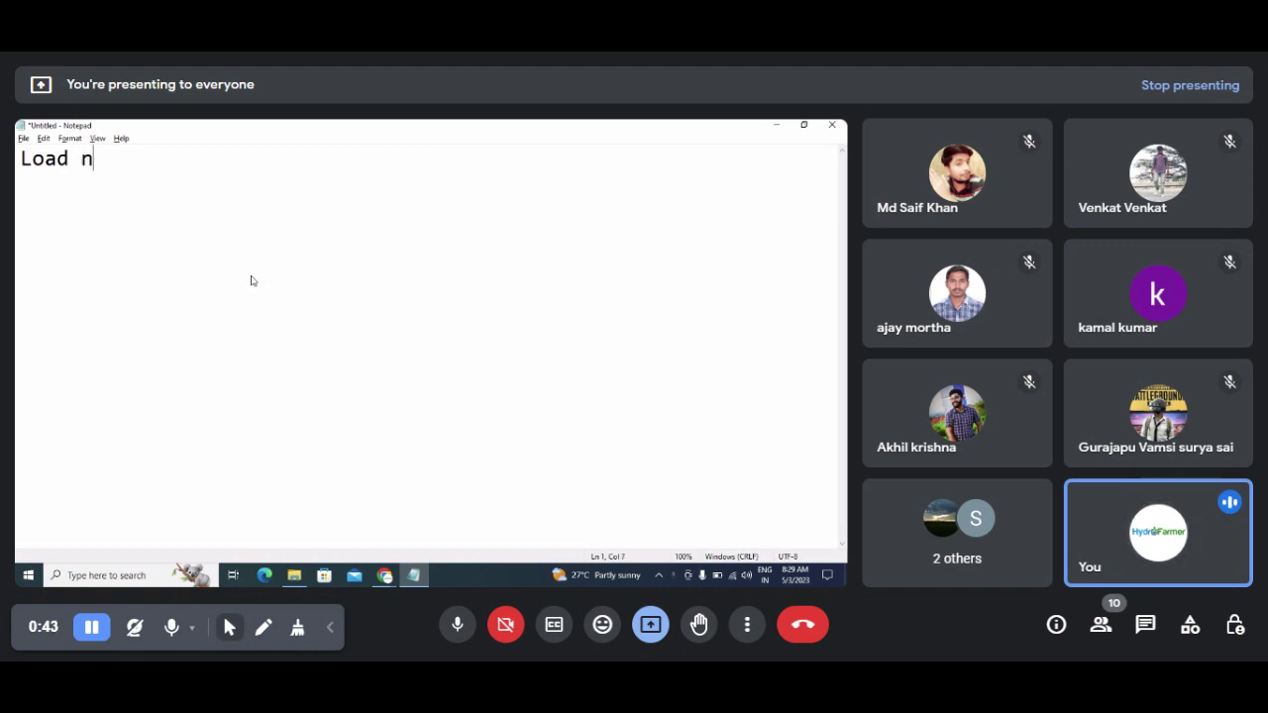
key("BackSpace")
type("Balam")
key("BackSpace")
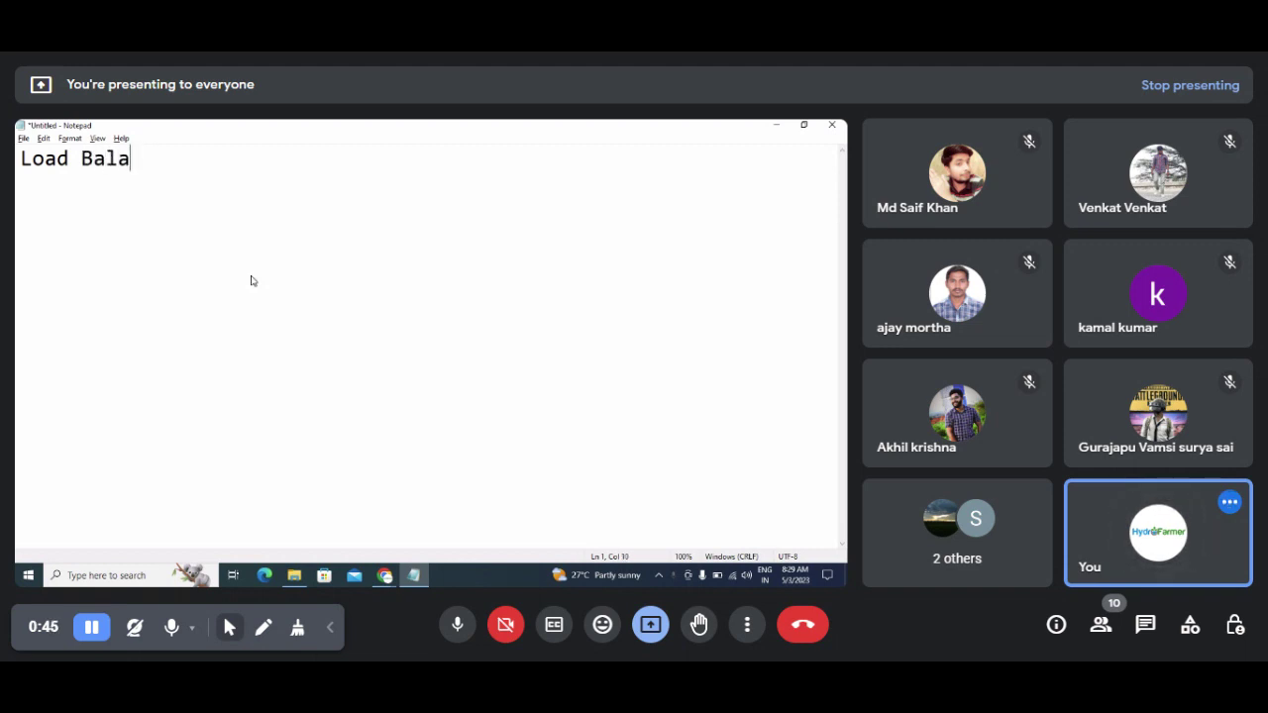
type("ncer!!!")
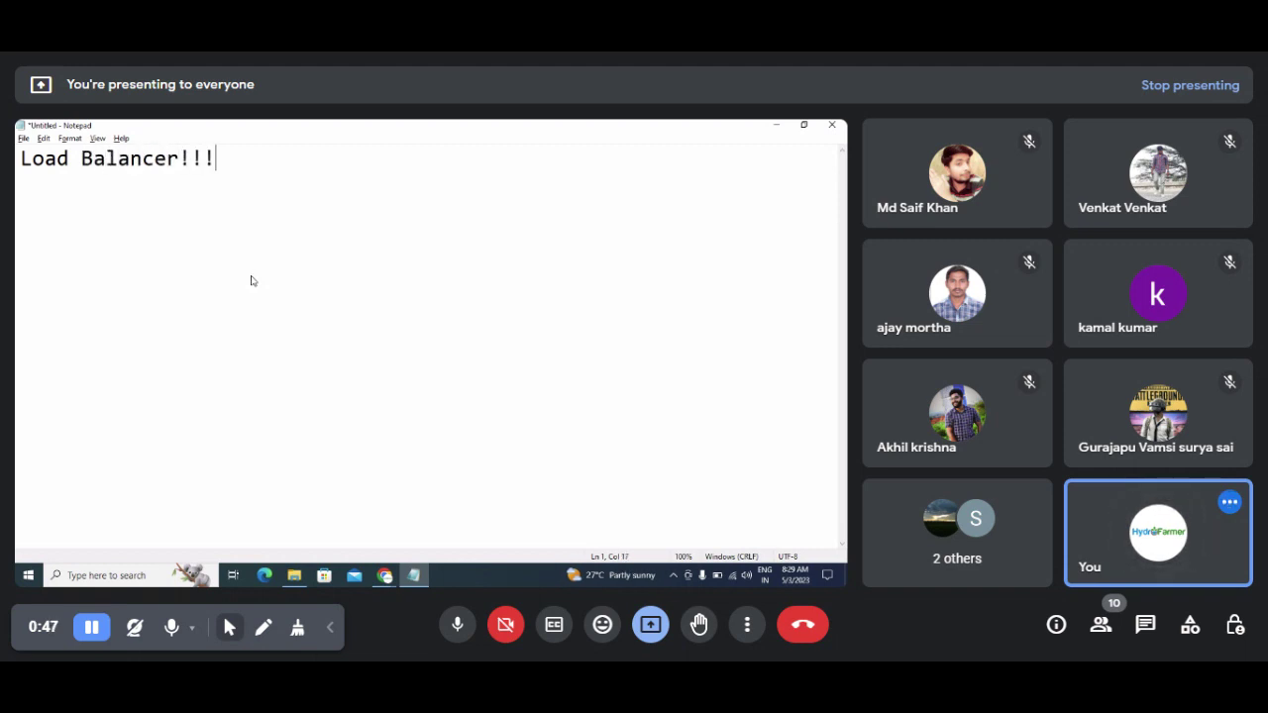
key("Return")
key("Return")
left_click(776, 124)
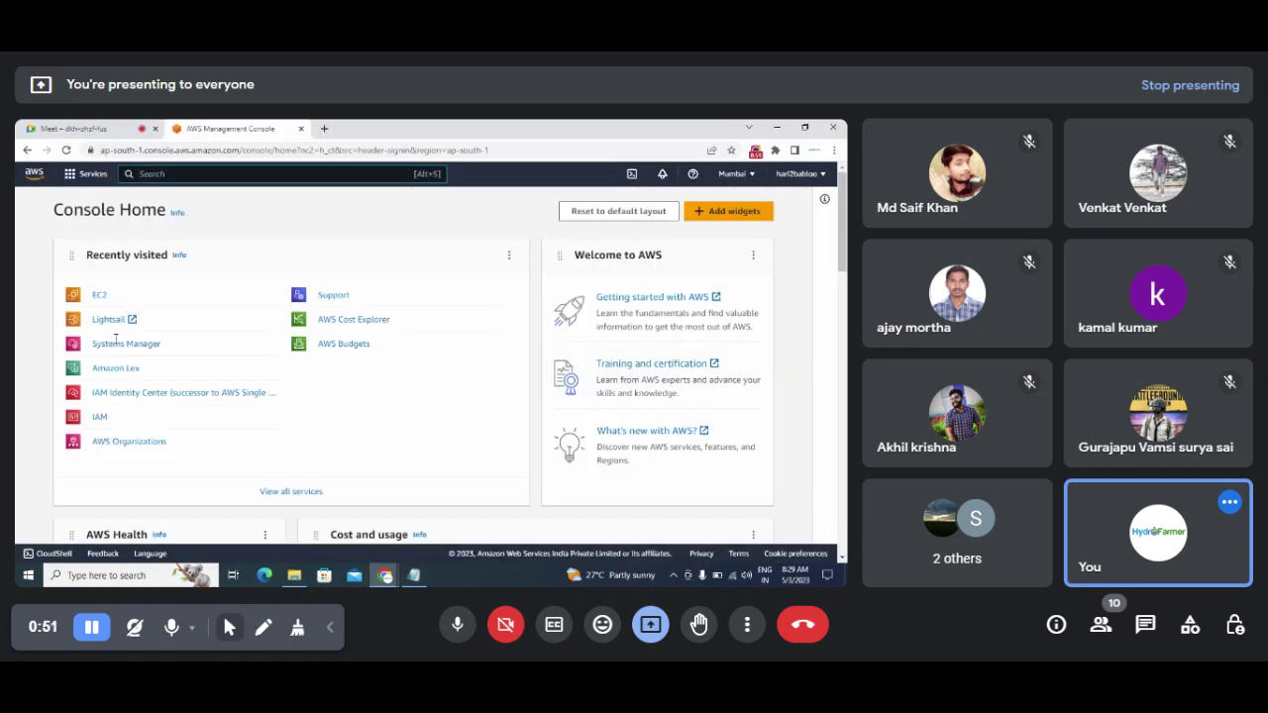
Step: Open EC2 Instances, clear the running-state filter to show ubuntu21april, then bring the notes back
left_click(98, 296)
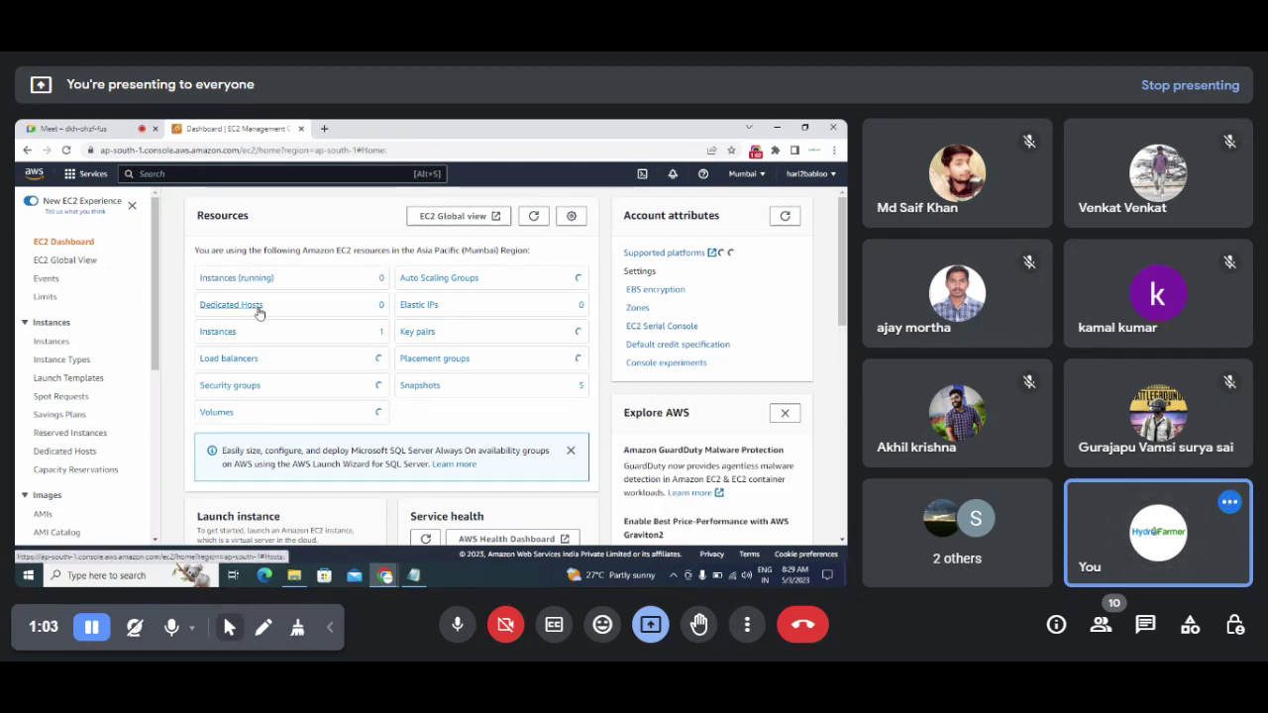
left_click(244, 279)
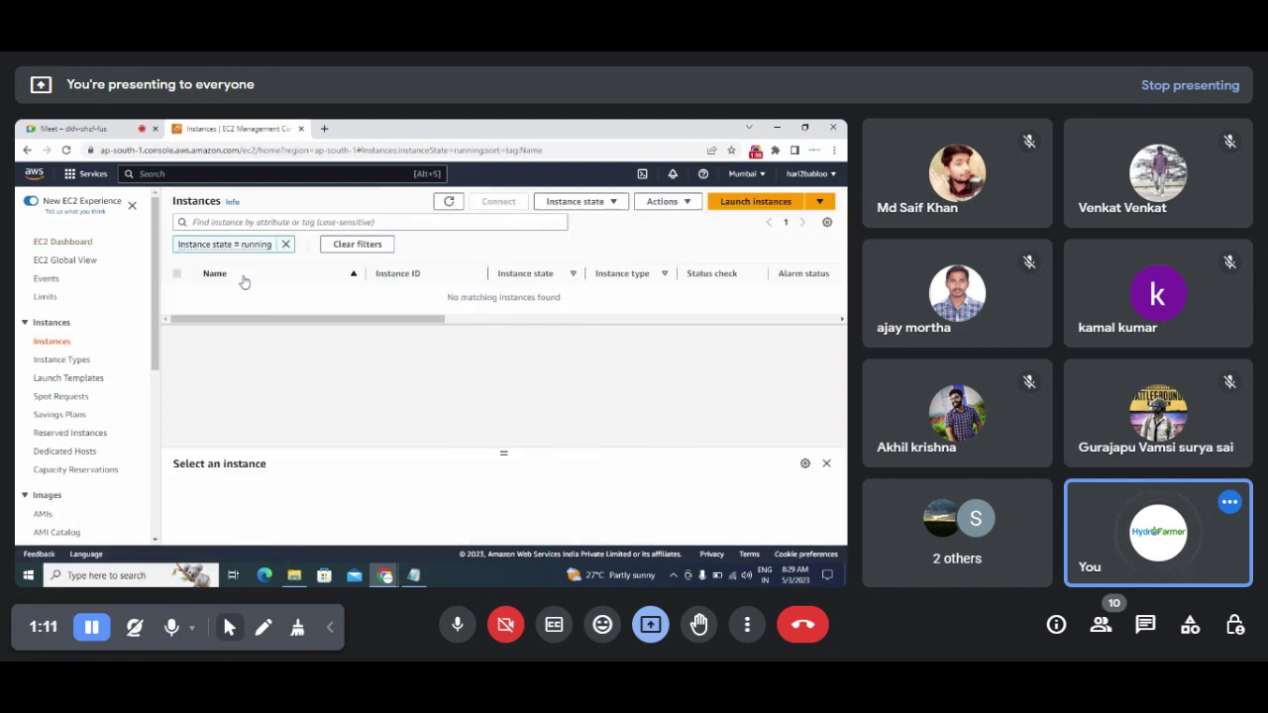
left_click(287, 245)
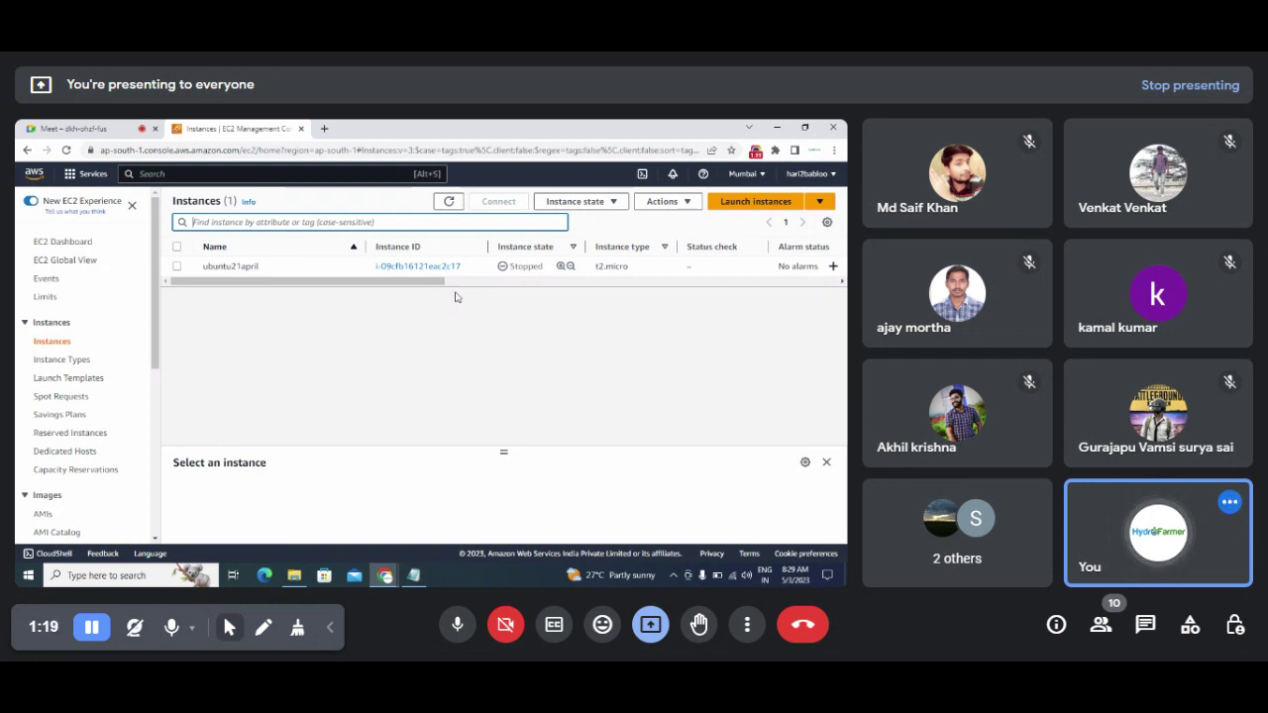
left_click(66, 128)
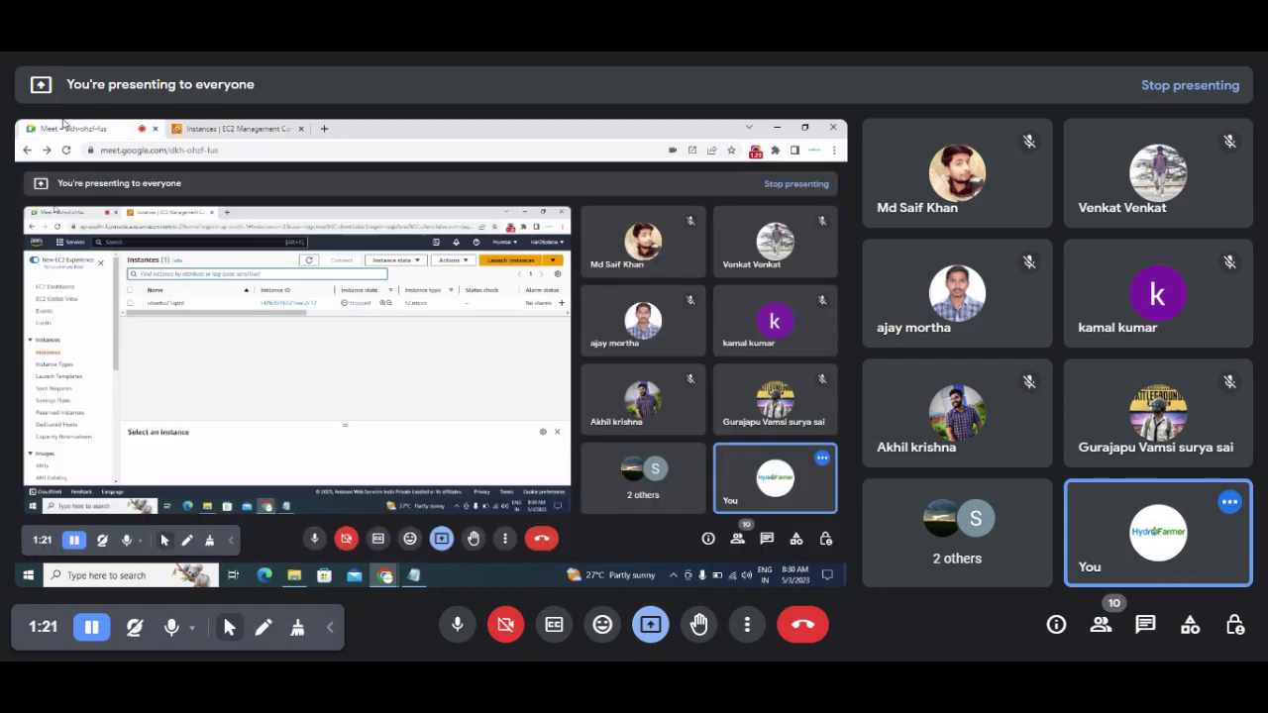
left_click(190, 127)
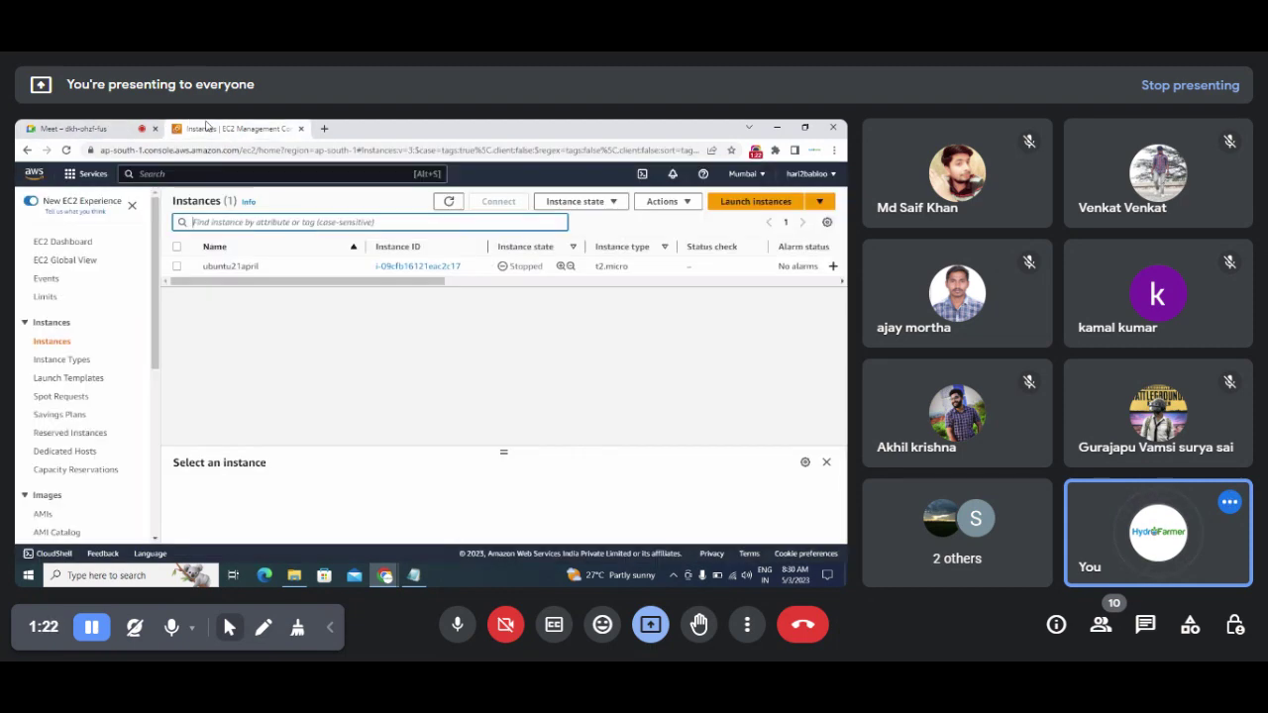
left_click(417, 576)
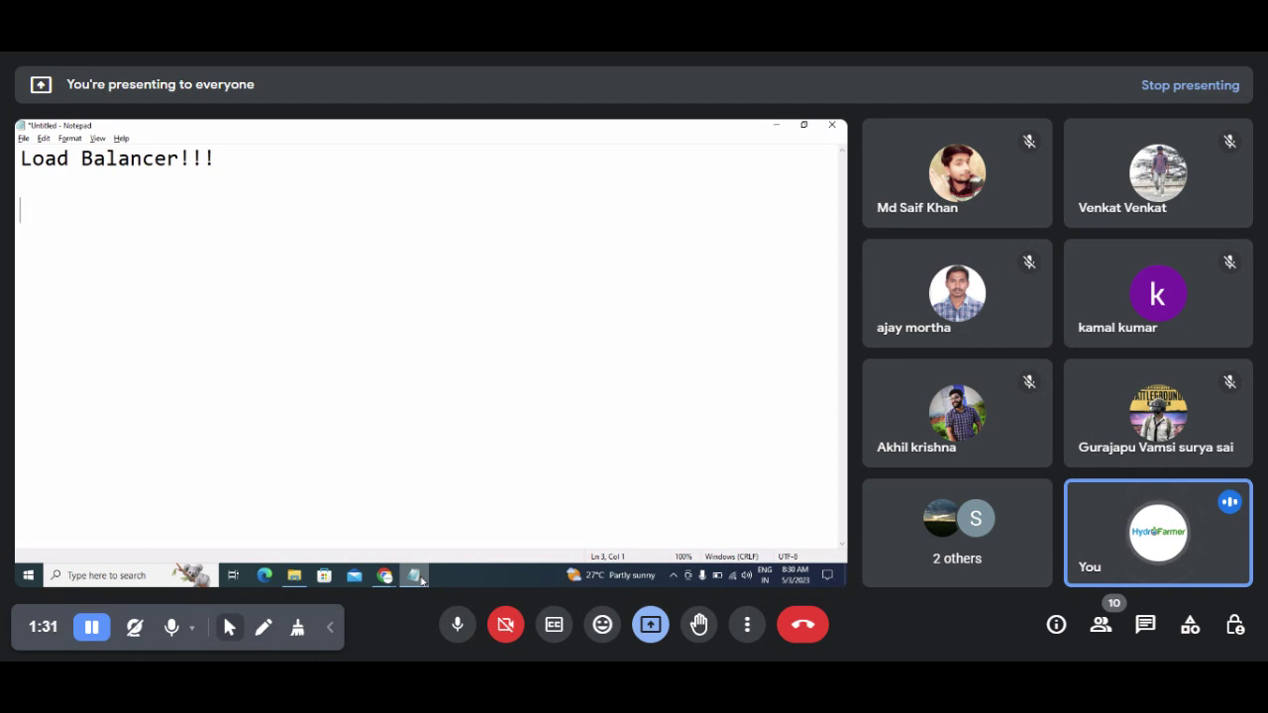
Step: Type the load balancer types 'classic', 'network' and 'Application!!' on separate lines
type("classuc")
key("BackSpace")
key("BackSpace")
type("ic ")
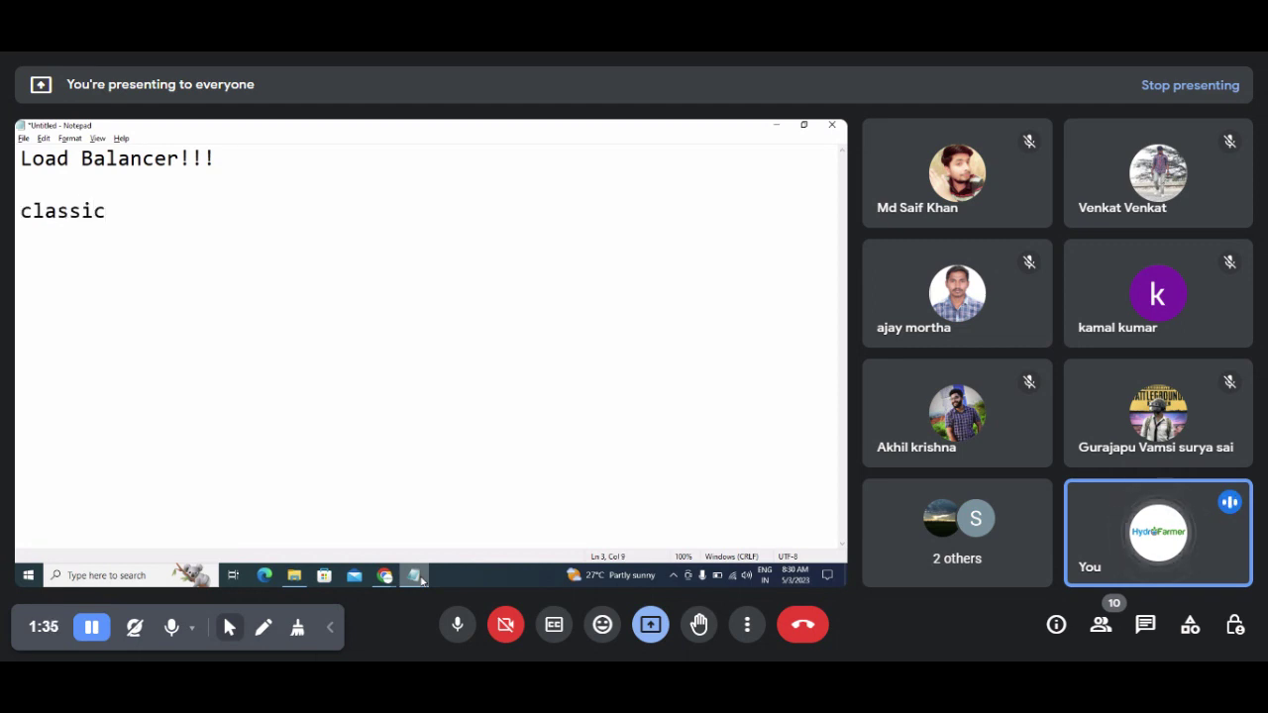
type("N")
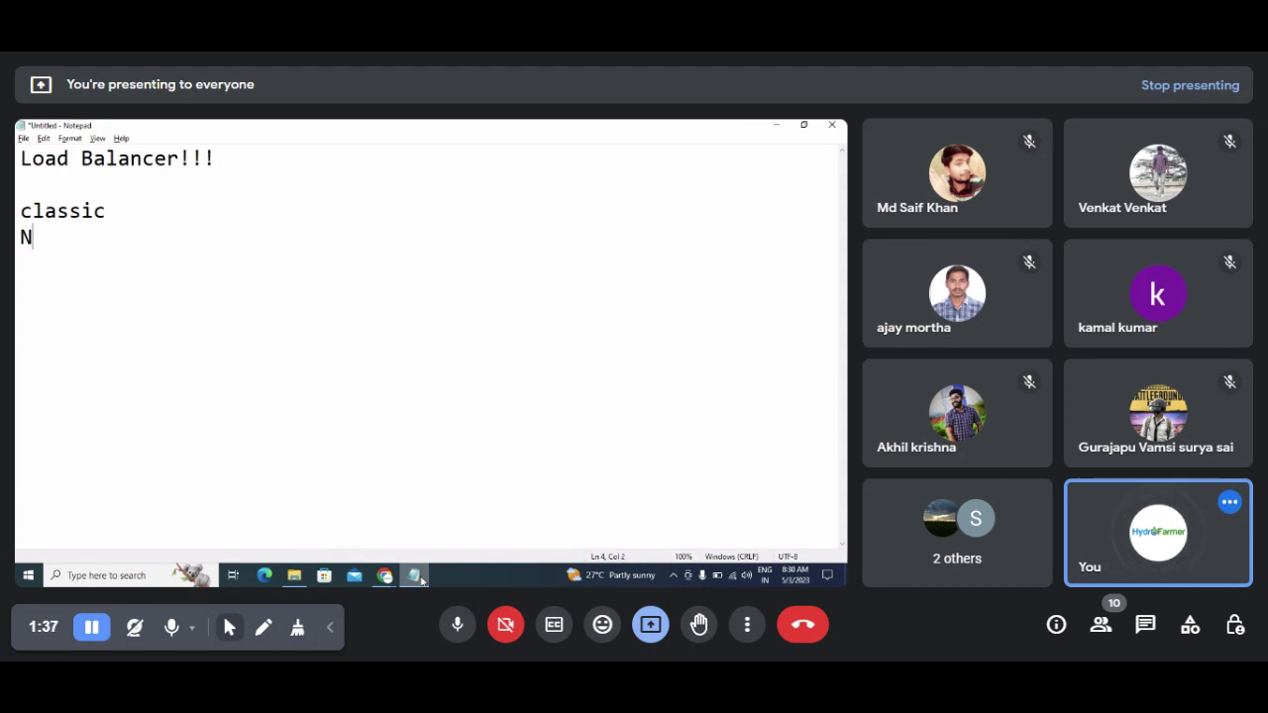
key("BackSpace")
type("network")
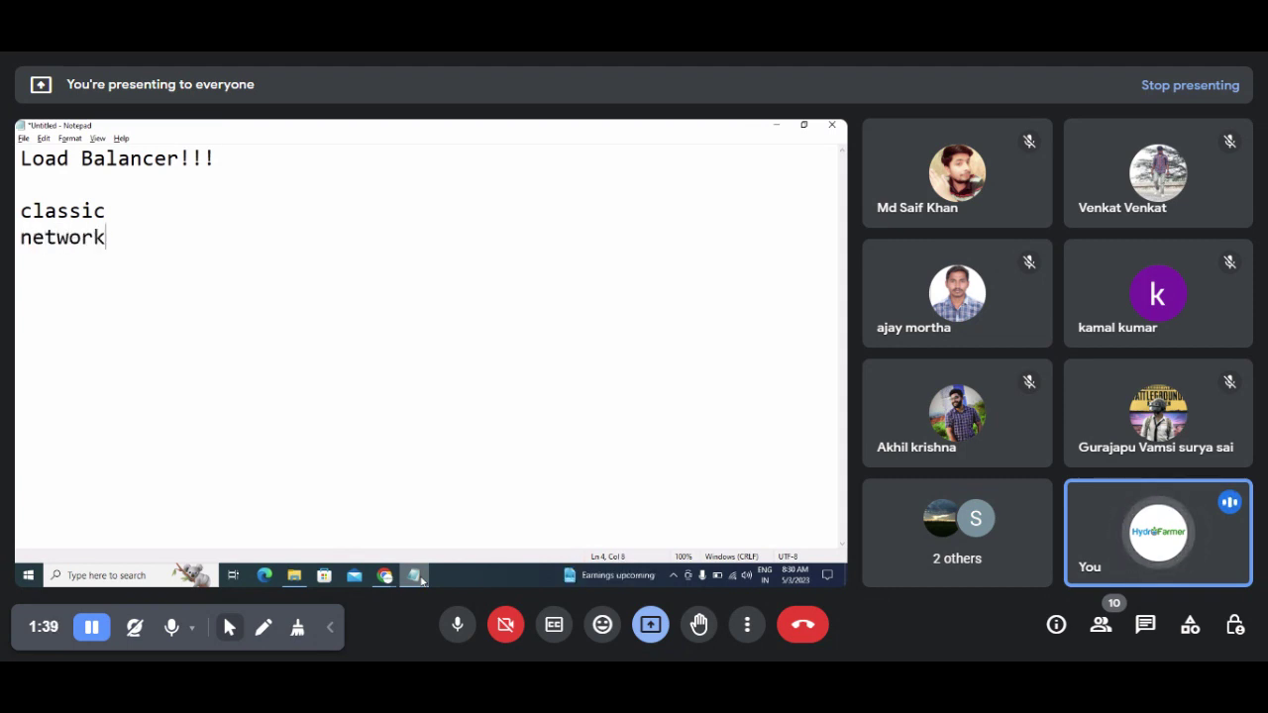
key("Return")
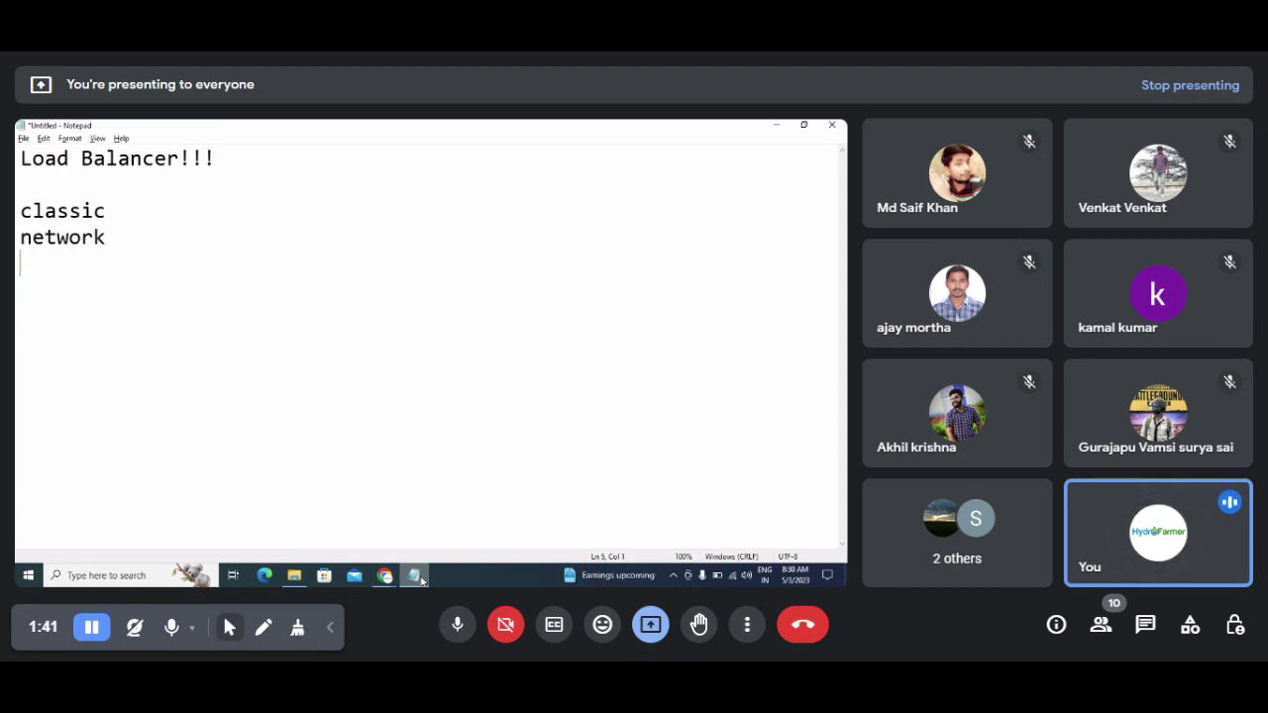
type("Appli")
key("BackSpace")
key("BackSpace")
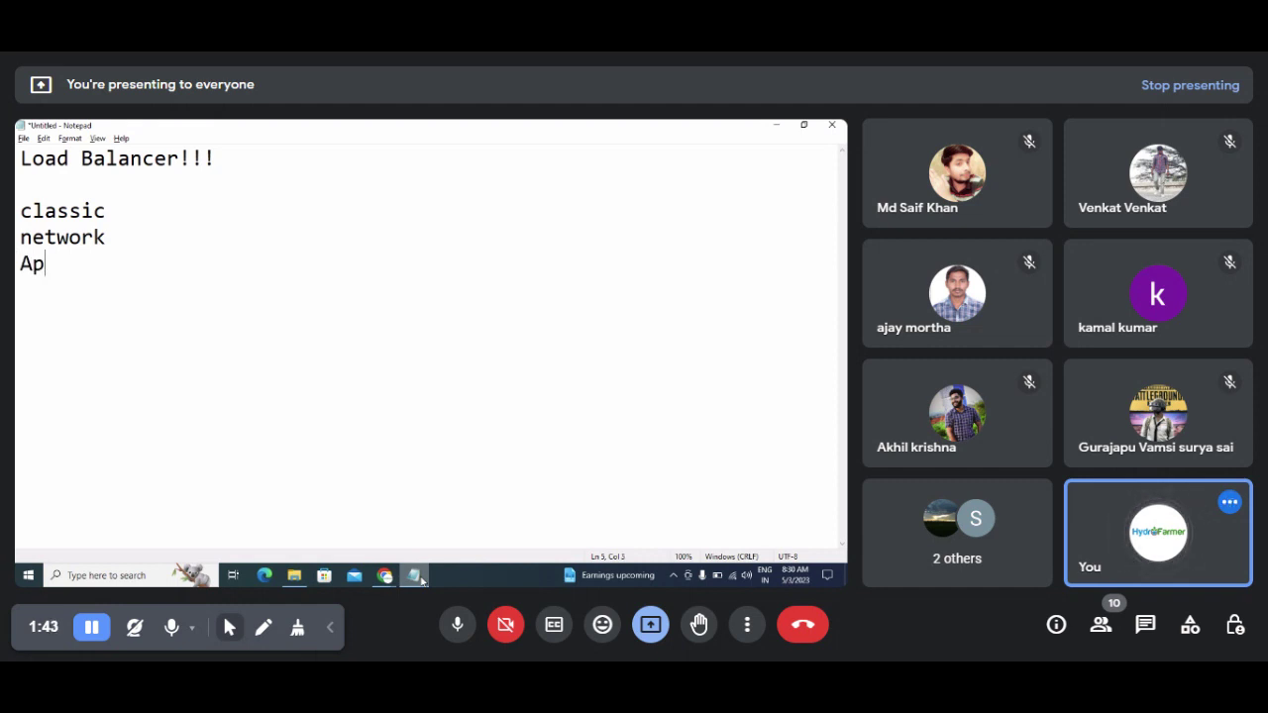
type("plication!!")
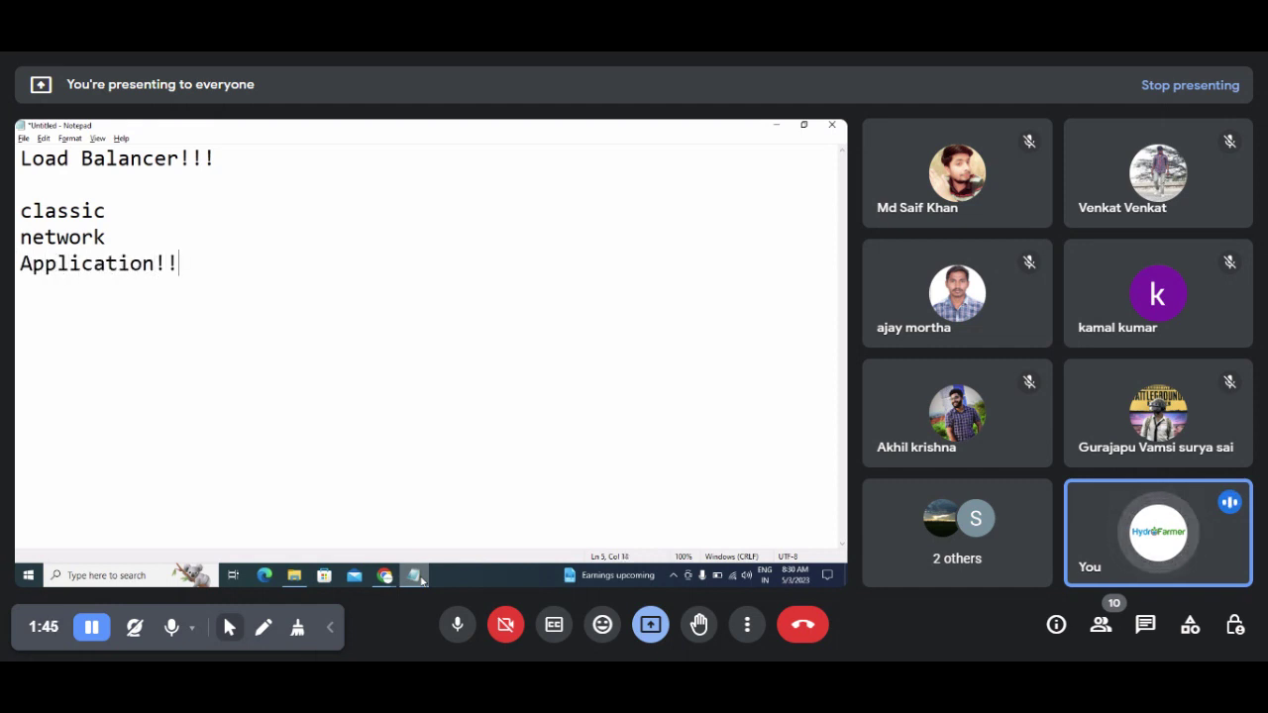
Step: Add exclamation marks to the network and classic lines and a blank line below the heading
key("Up")
type("!!")
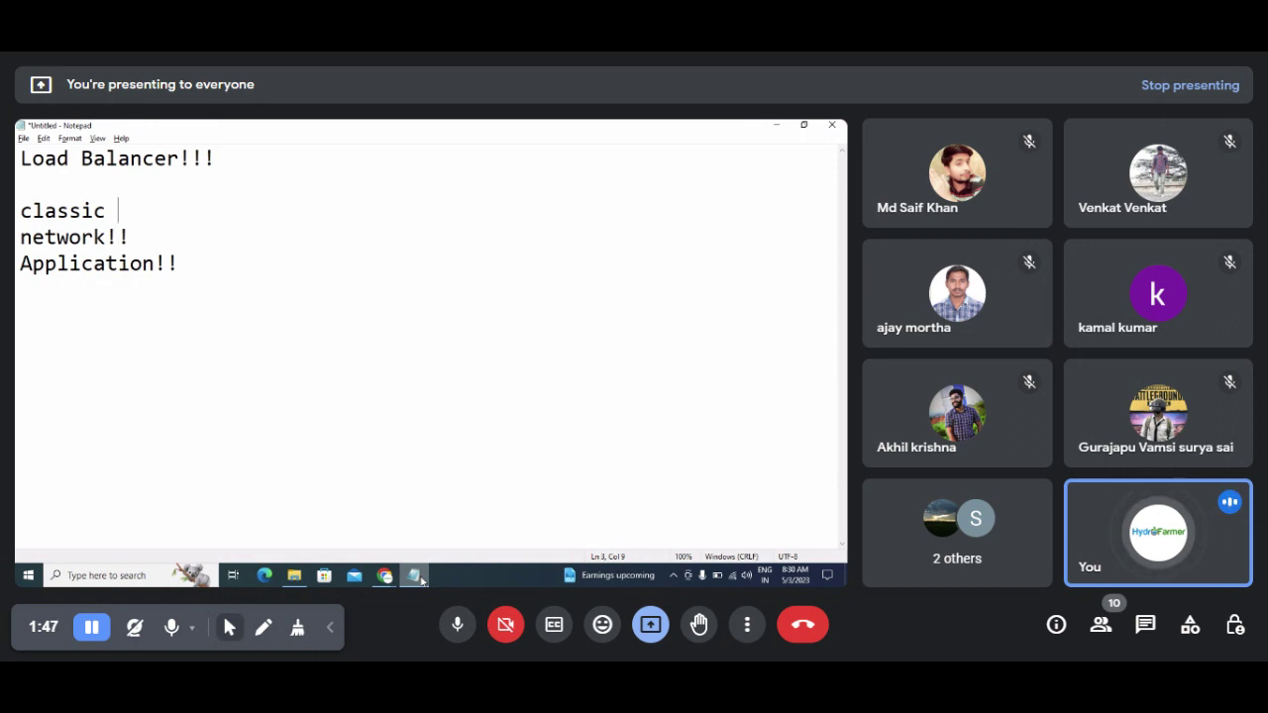
key("Up")
type("!!!")
key("Up")
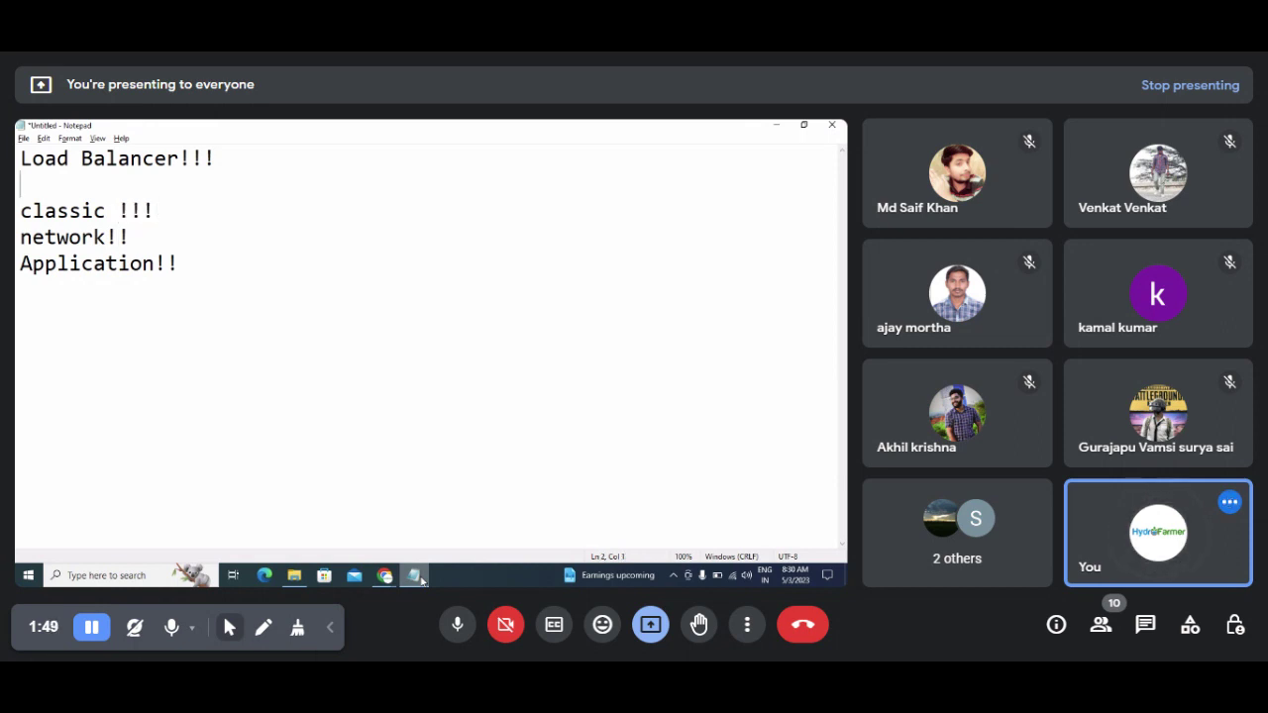
key("Return")
key("Return")
key("Down")
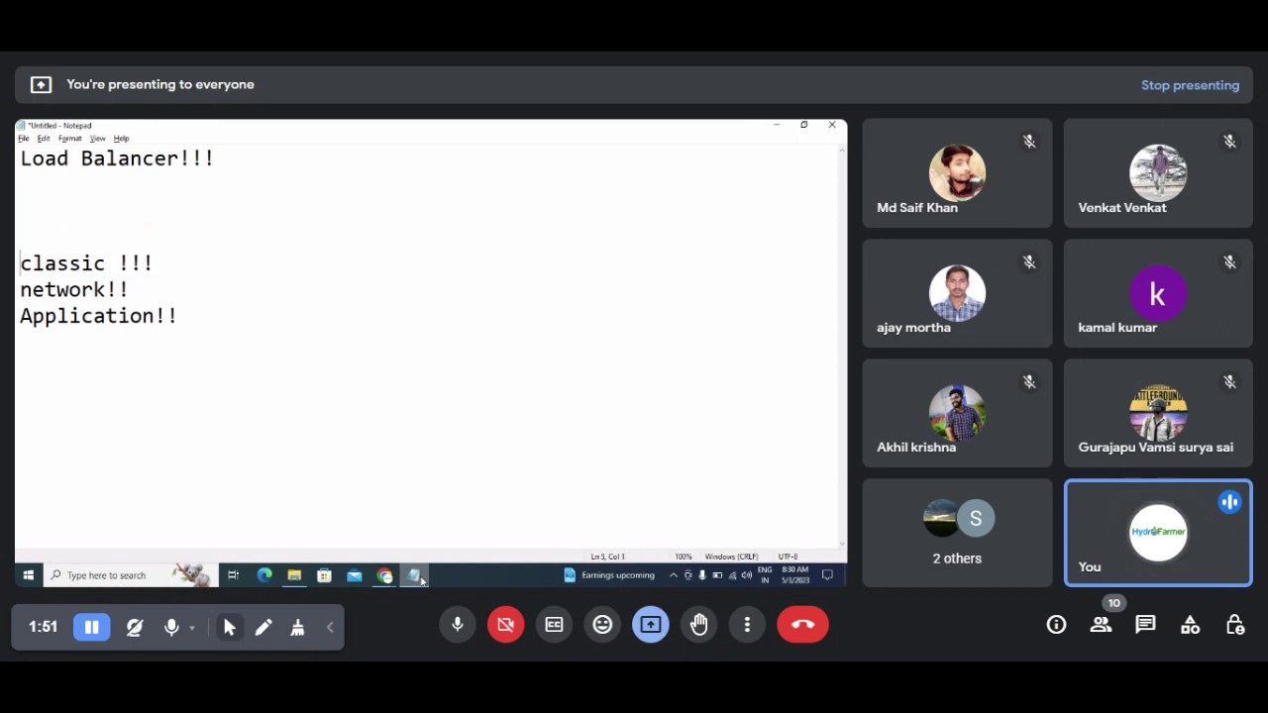
key("shift+Down")
key("shift+Down")
key("shift+Down")
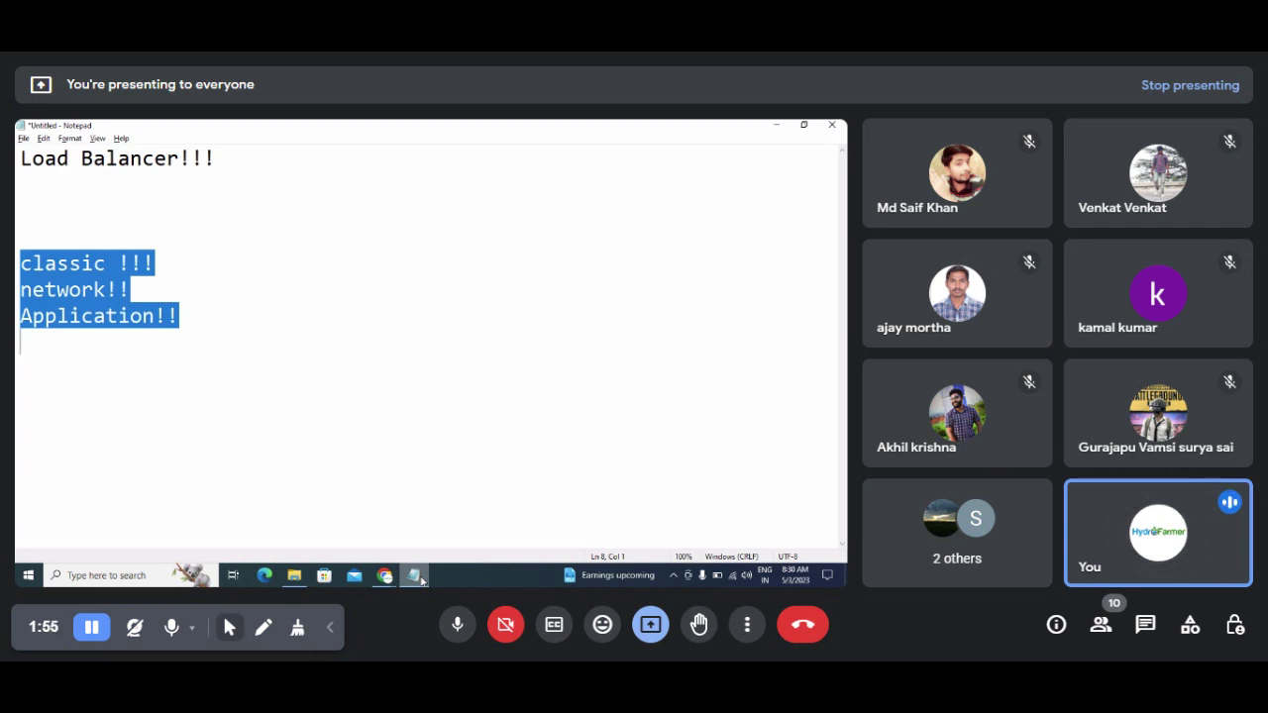
key("Up")
key("Up")
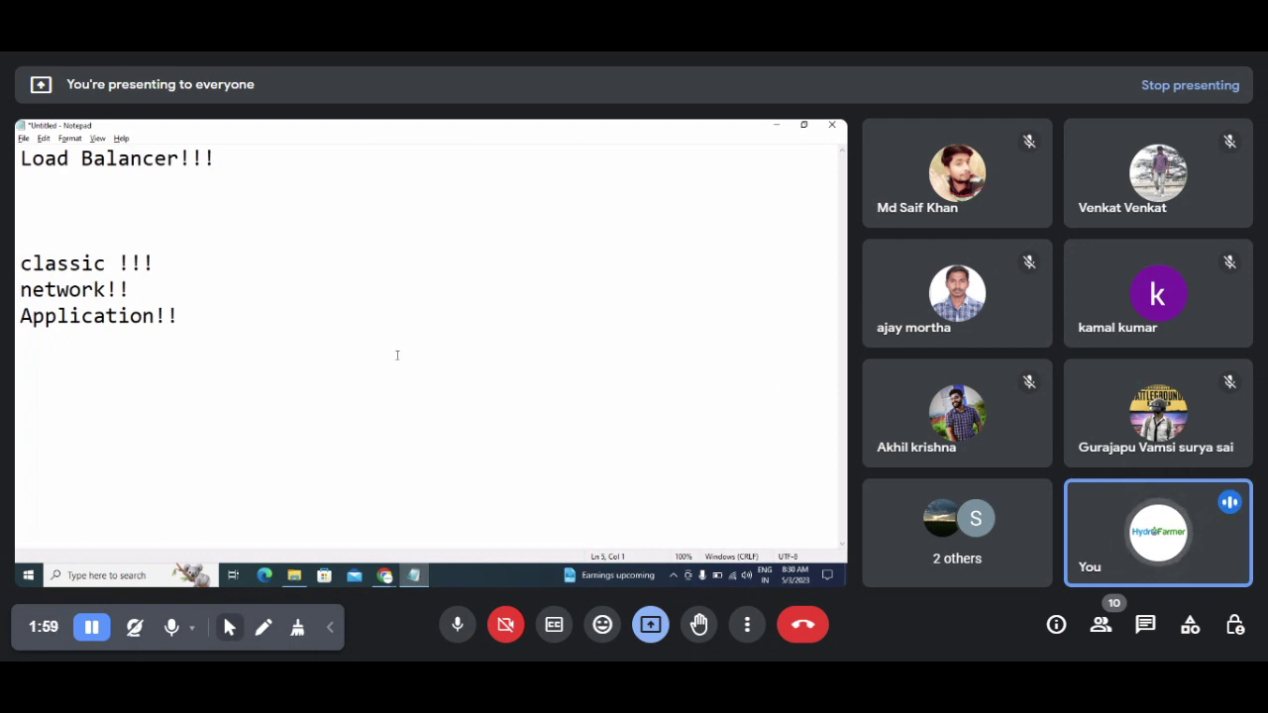
left_click(191, 309)
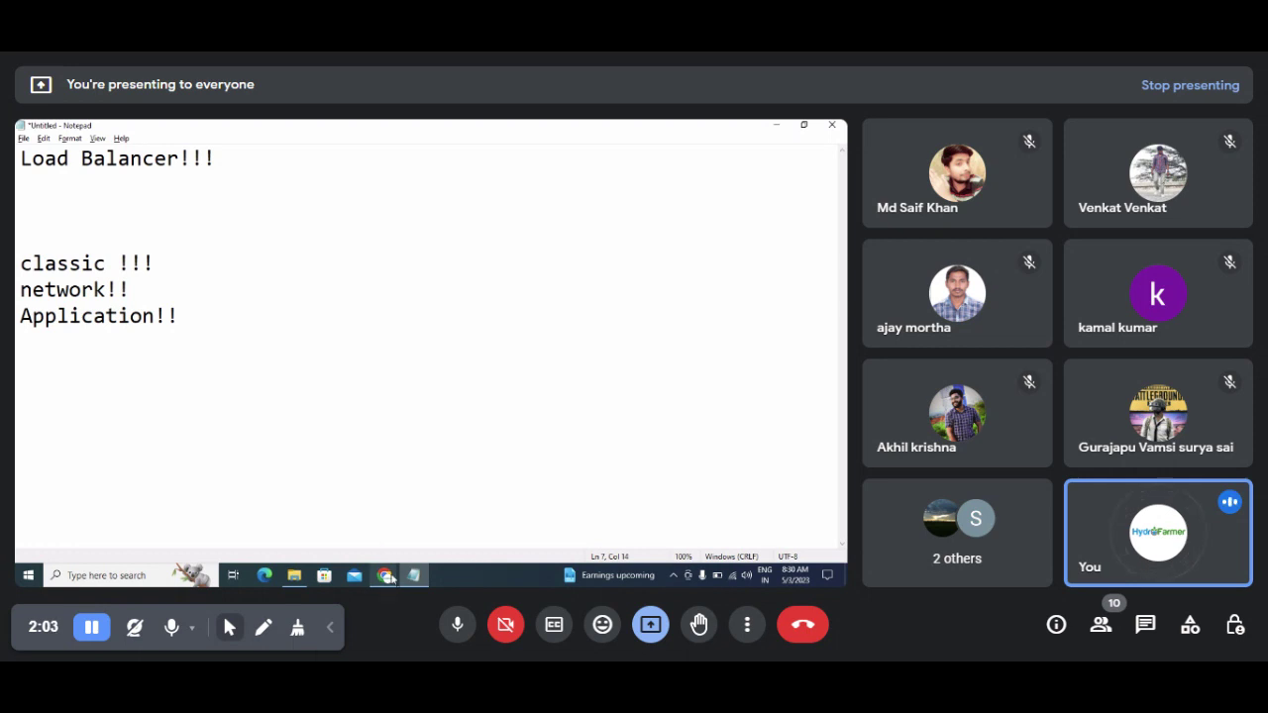
Step: Search Google Images for 'load balancer in aws' in a new tab
mouse_move(385, 574)
left_click(311, 510)
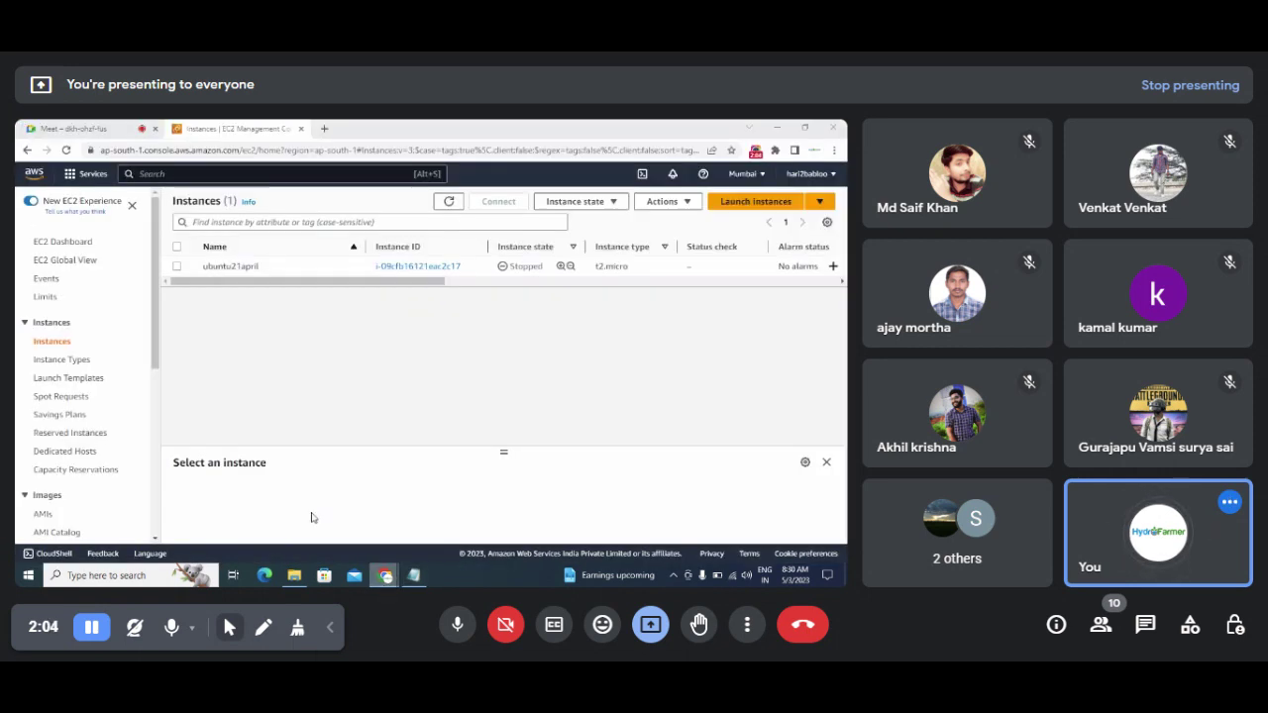
left_click(324, 127)
type("loa")
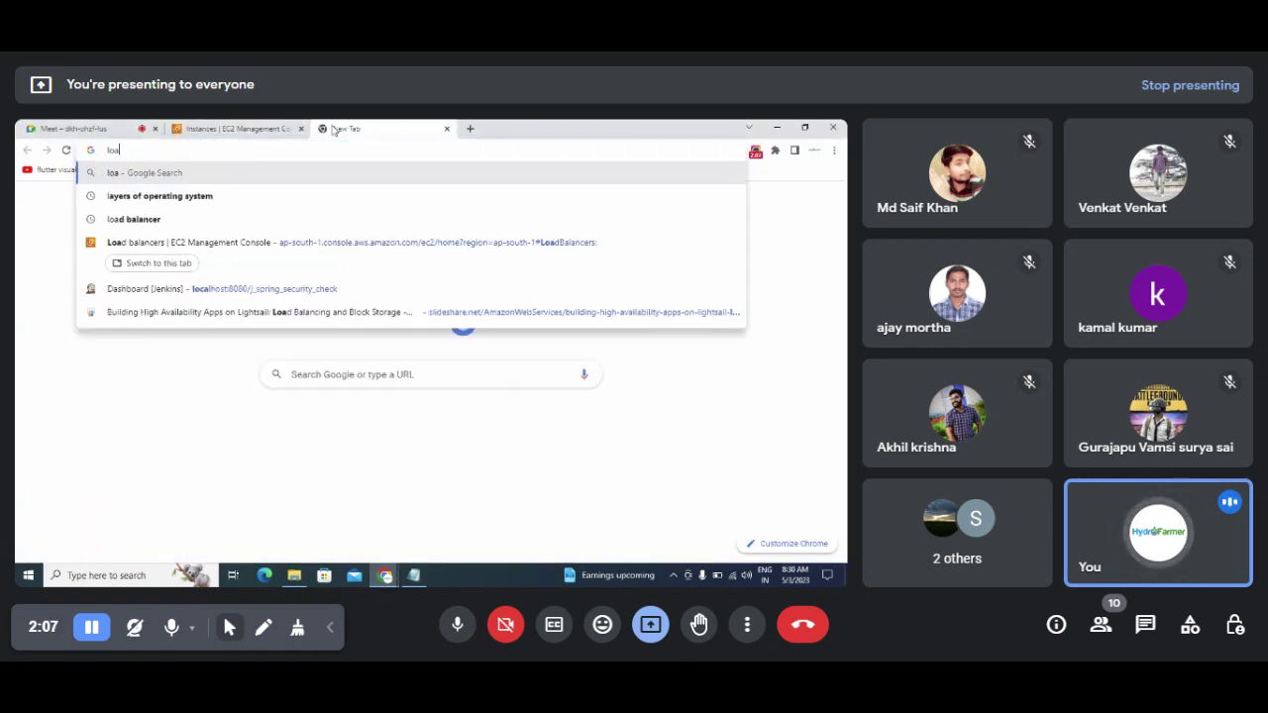
type("d bala")
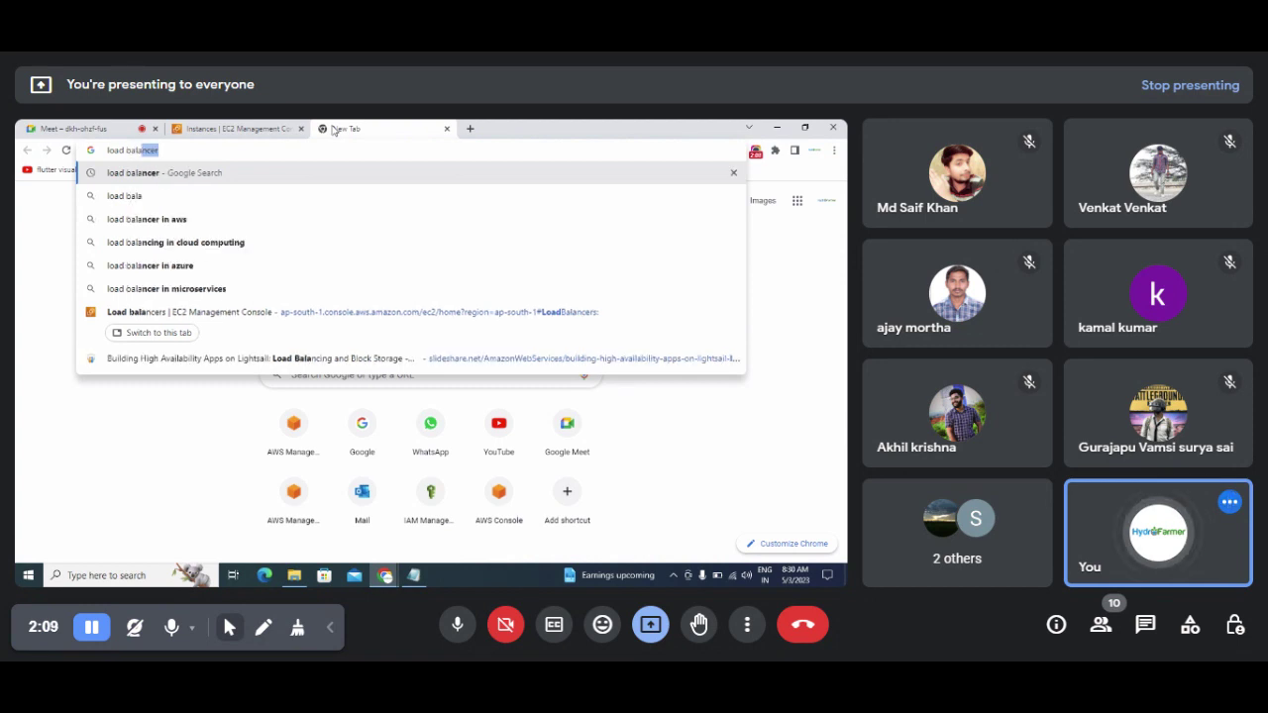
type("ncer in aws")
key("Return")
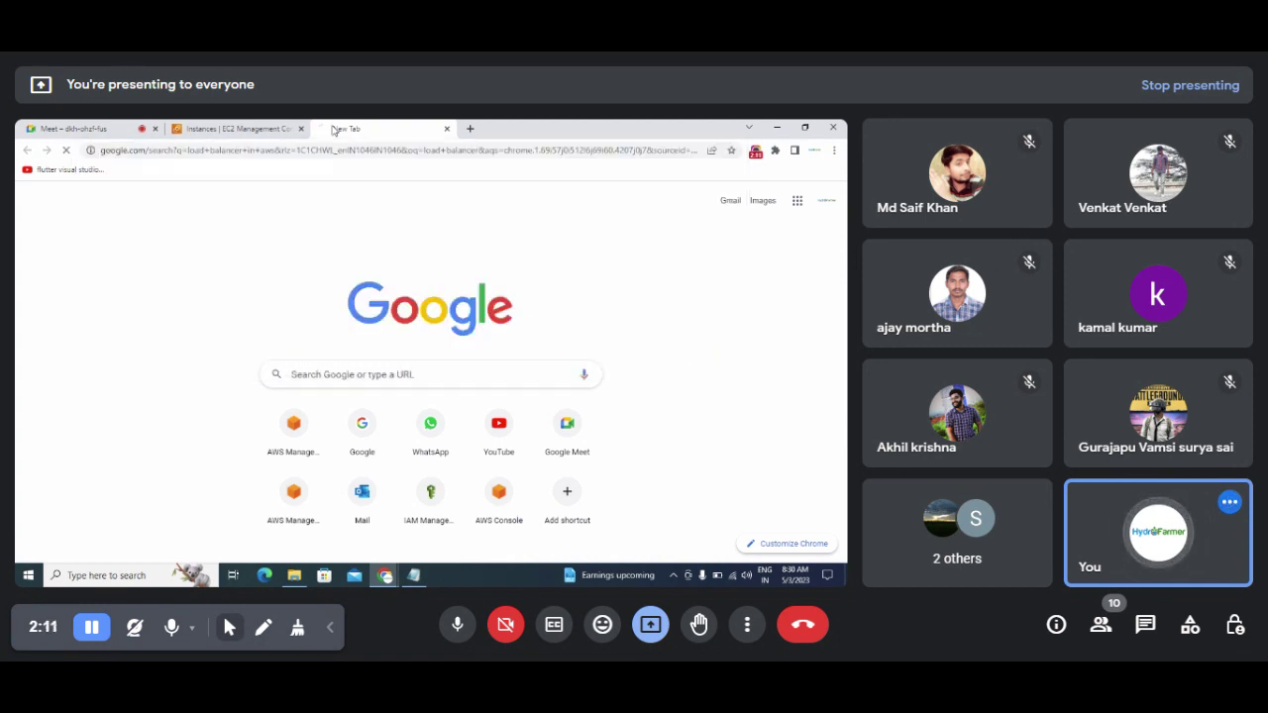
left_click(132, 236)
right_click(133, 238)
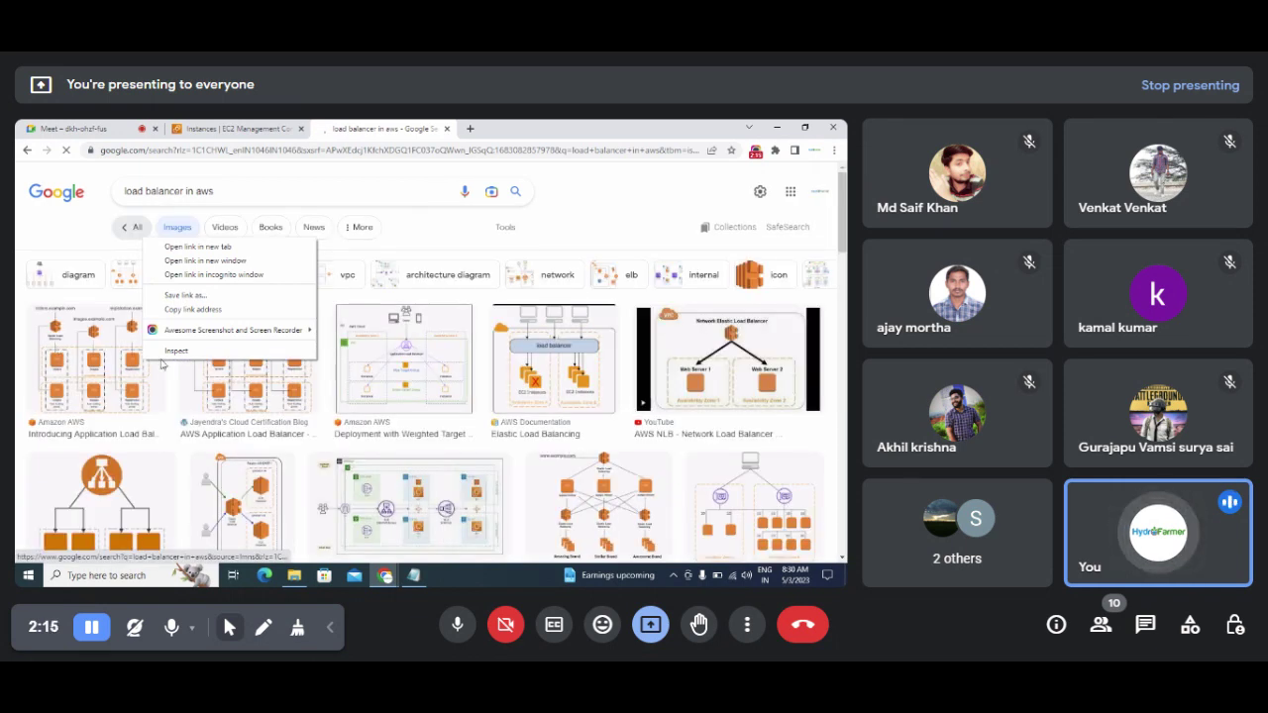
left_click(569, 226)
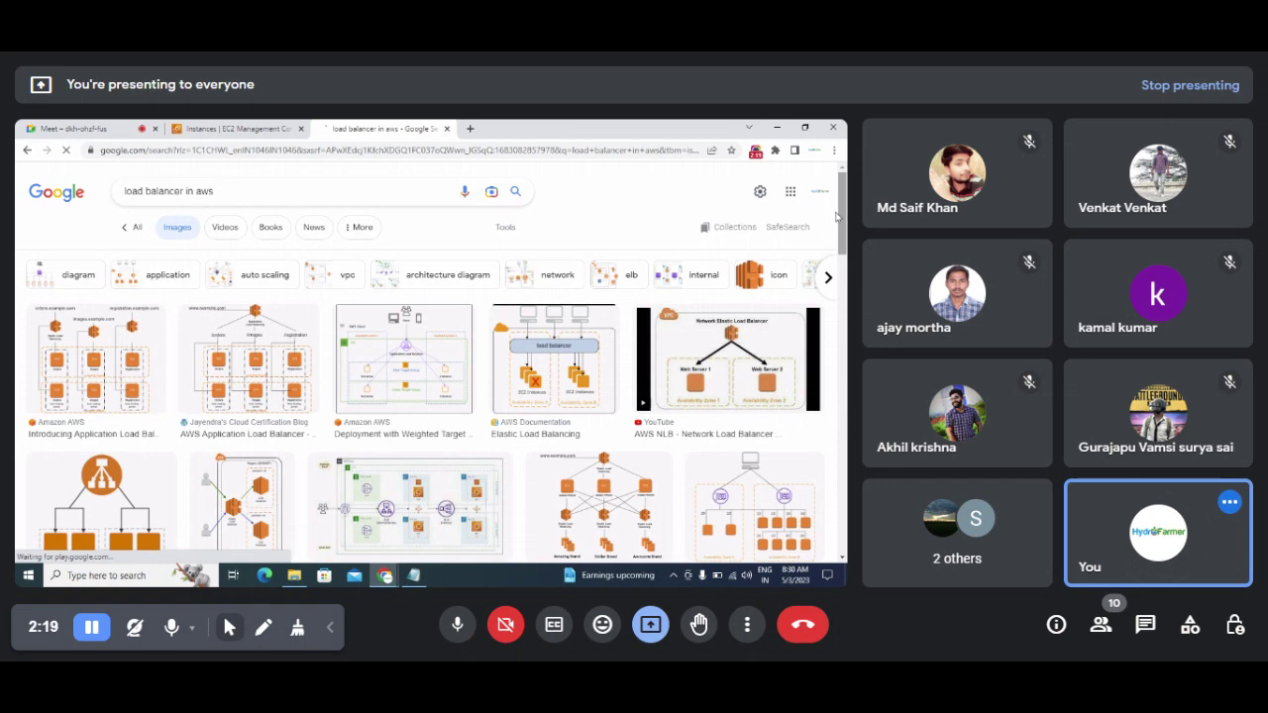
scroll(434, 315, "down", 3)
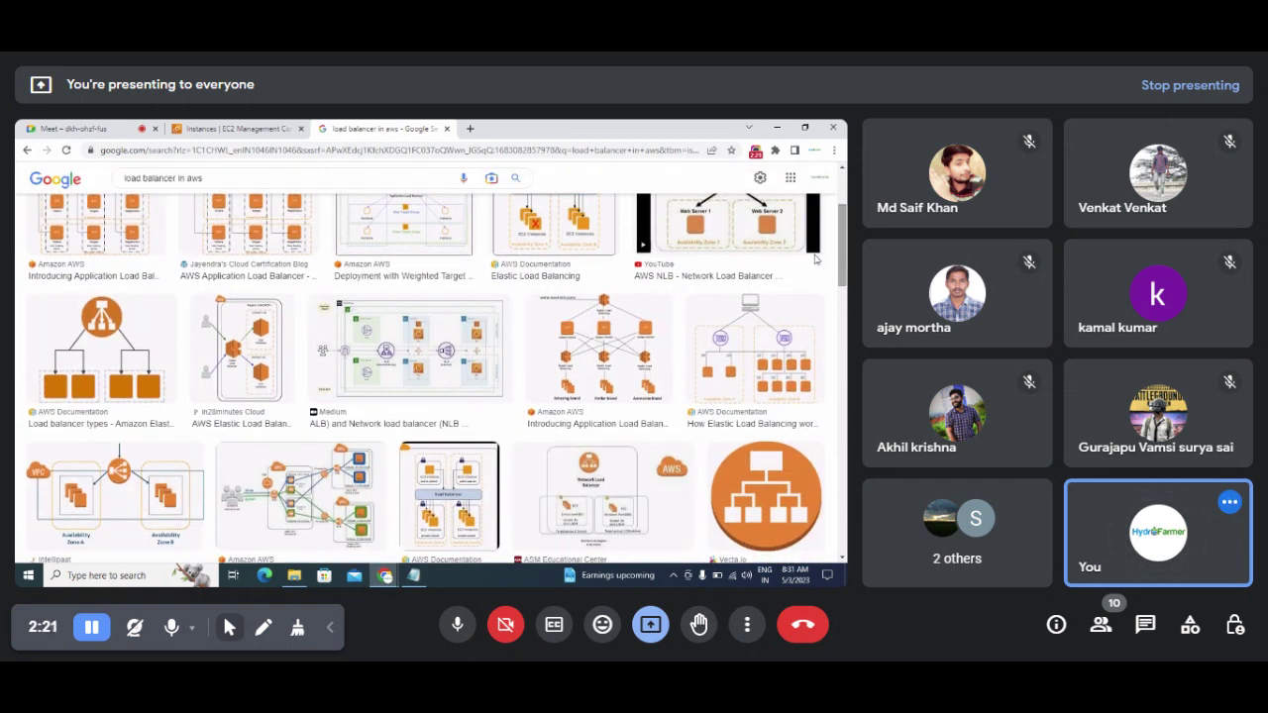
Step: Open the in28minutes Elastic Load Balancer article and its diagram full-size in new tabs
left_click(232, 368)
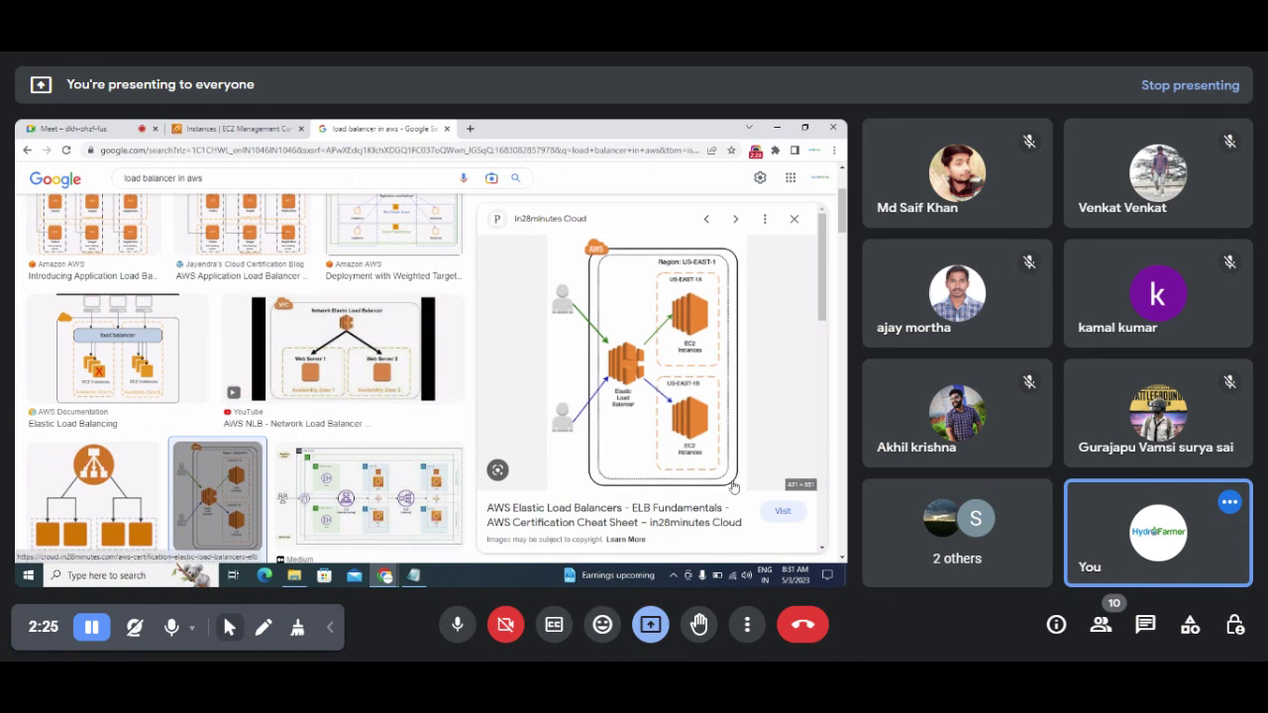
left_click(777, 513)
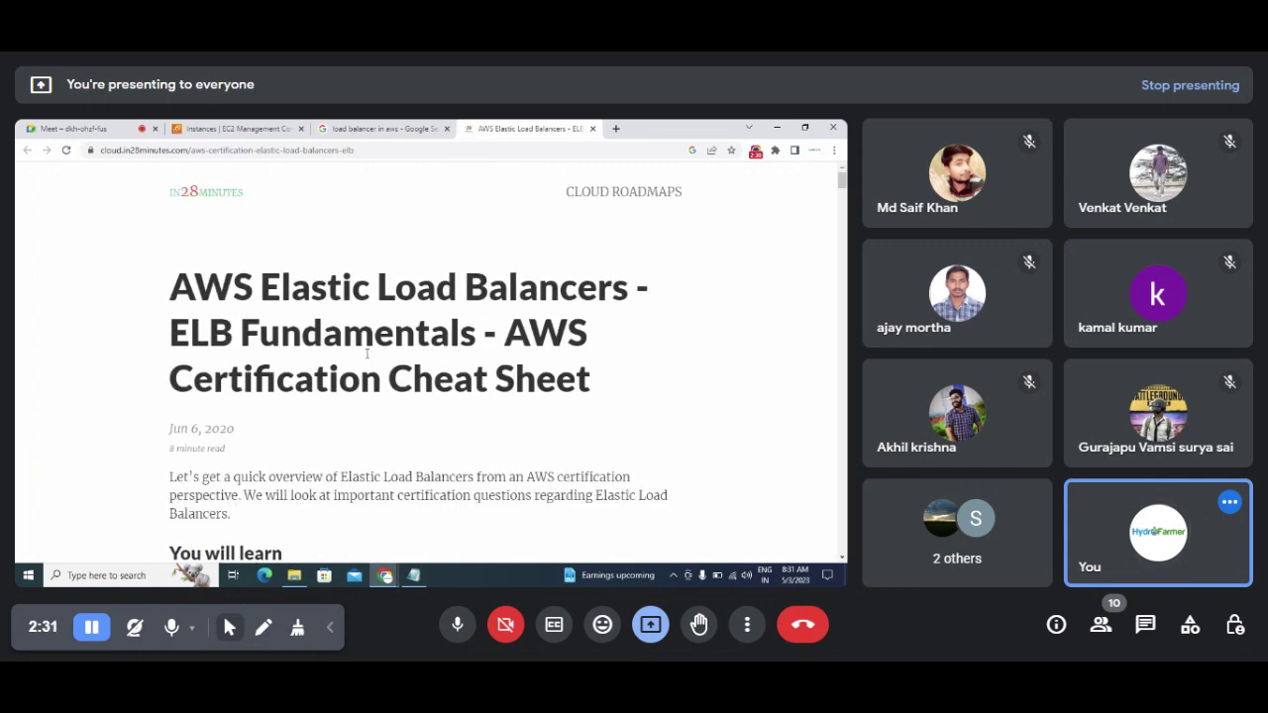
left_click(359, 129)
right_click(606, 352)
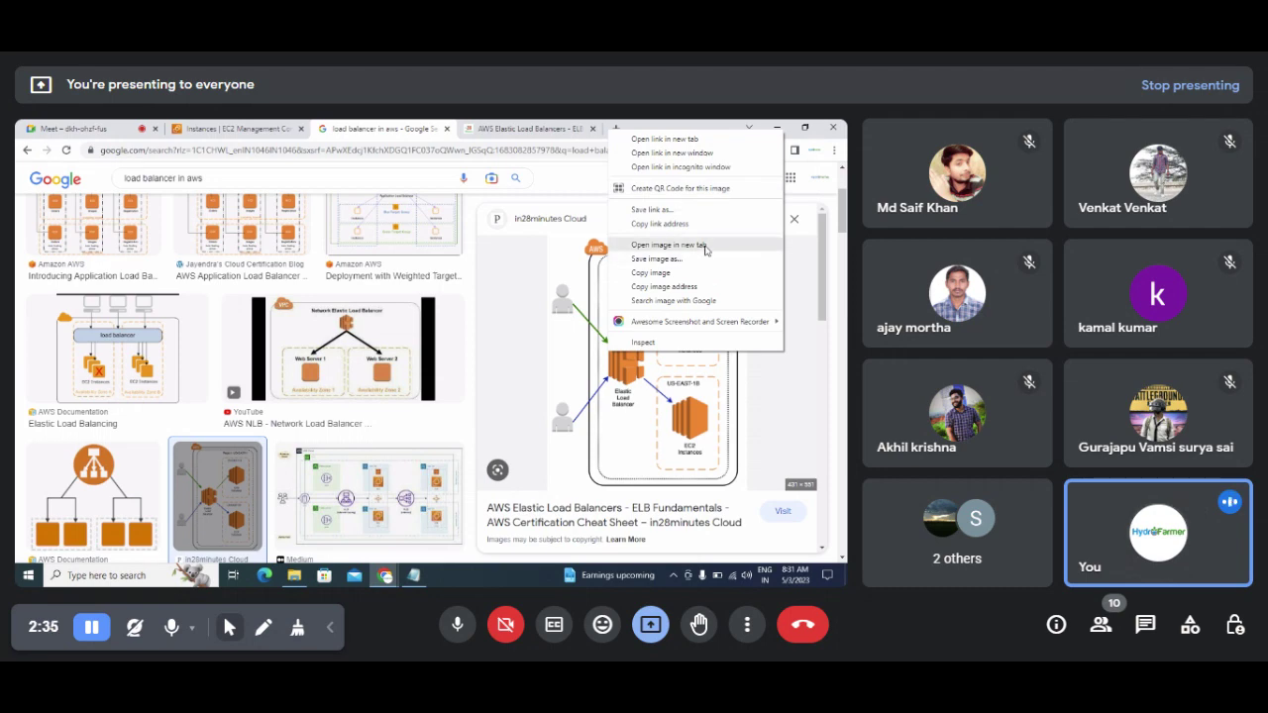
left_click(669, 246)
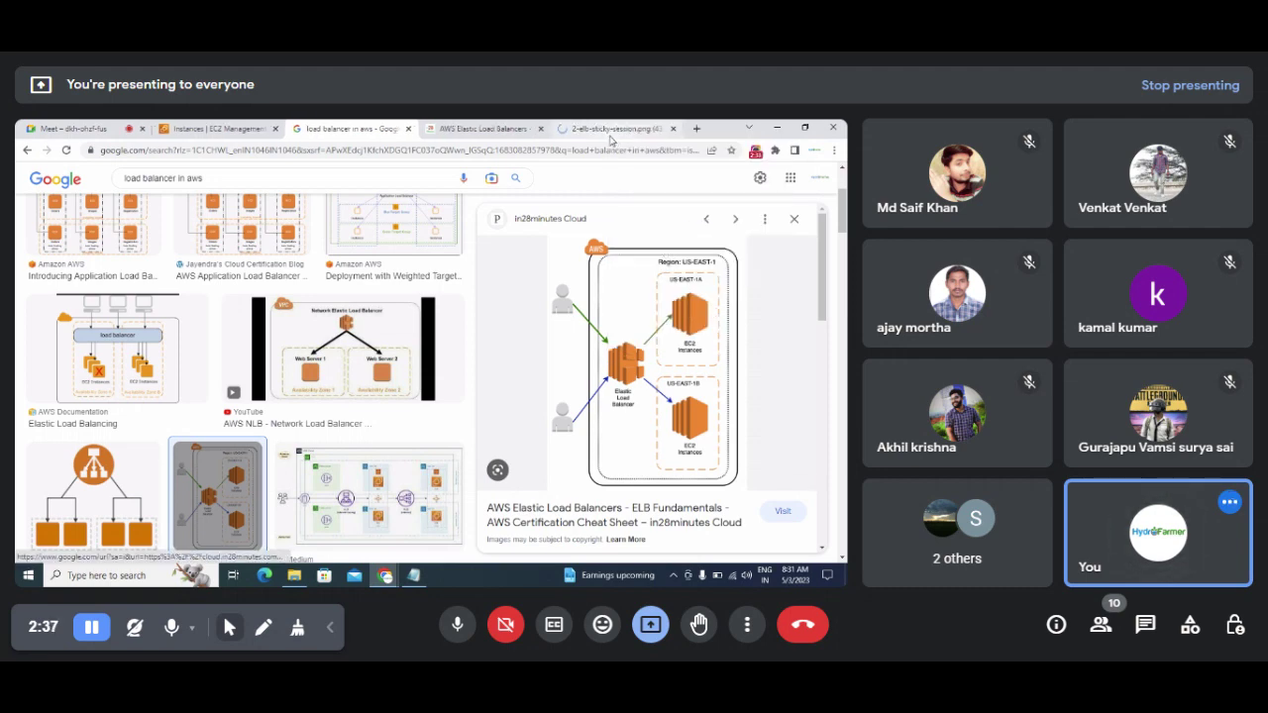
left_click(608, 130)
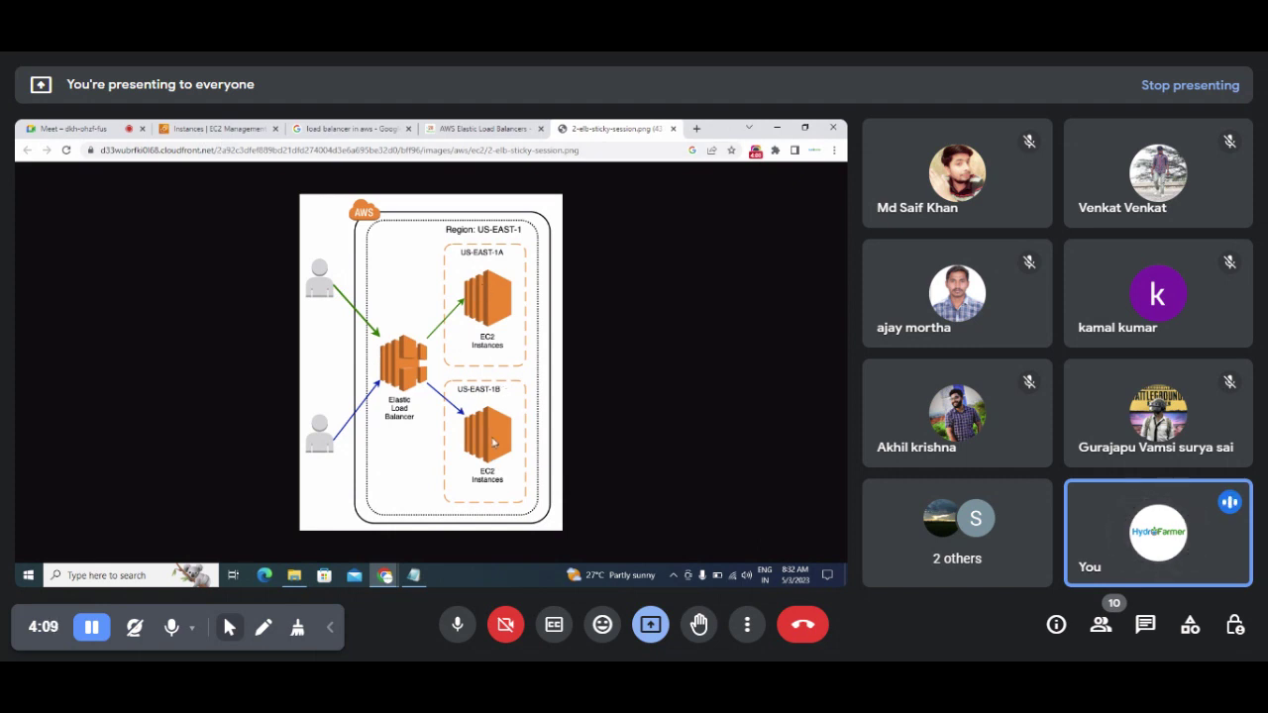
Step: Return to the EC2 Instances list and start launching a new instance
left_click(206, 129)
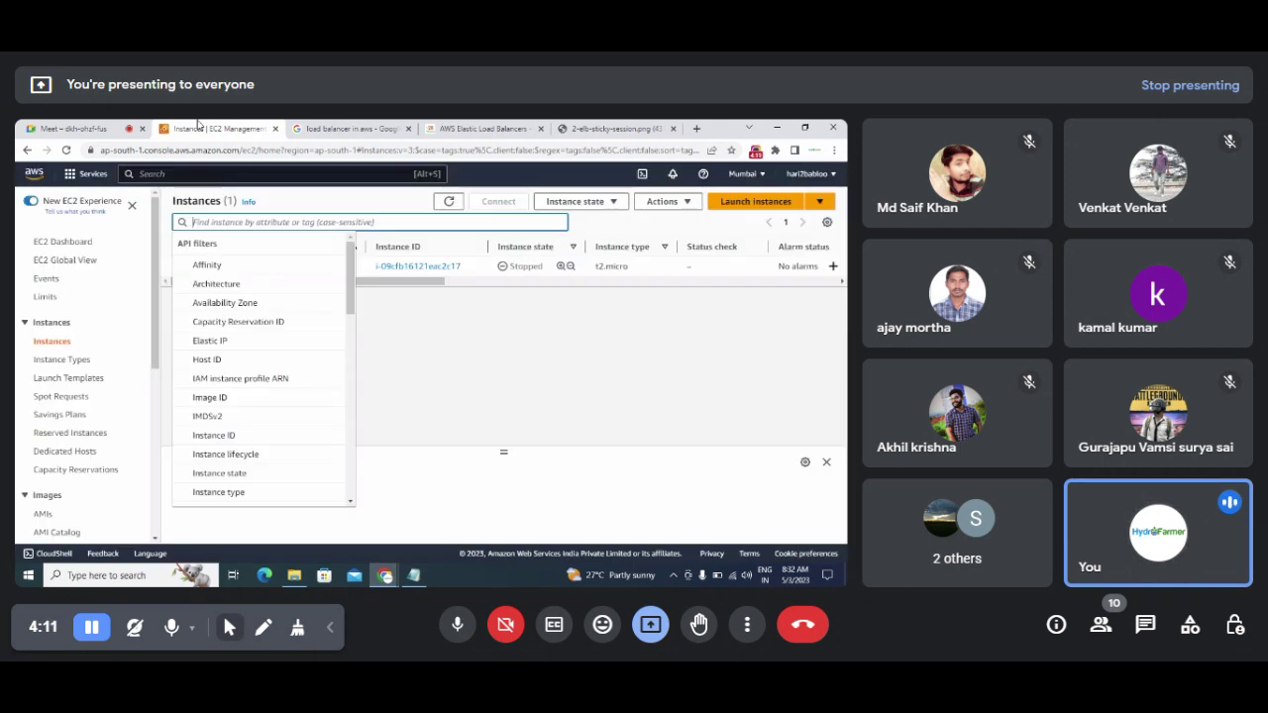
left_click(426, 345)
right_click(426, 346)
left_click(221, 328)
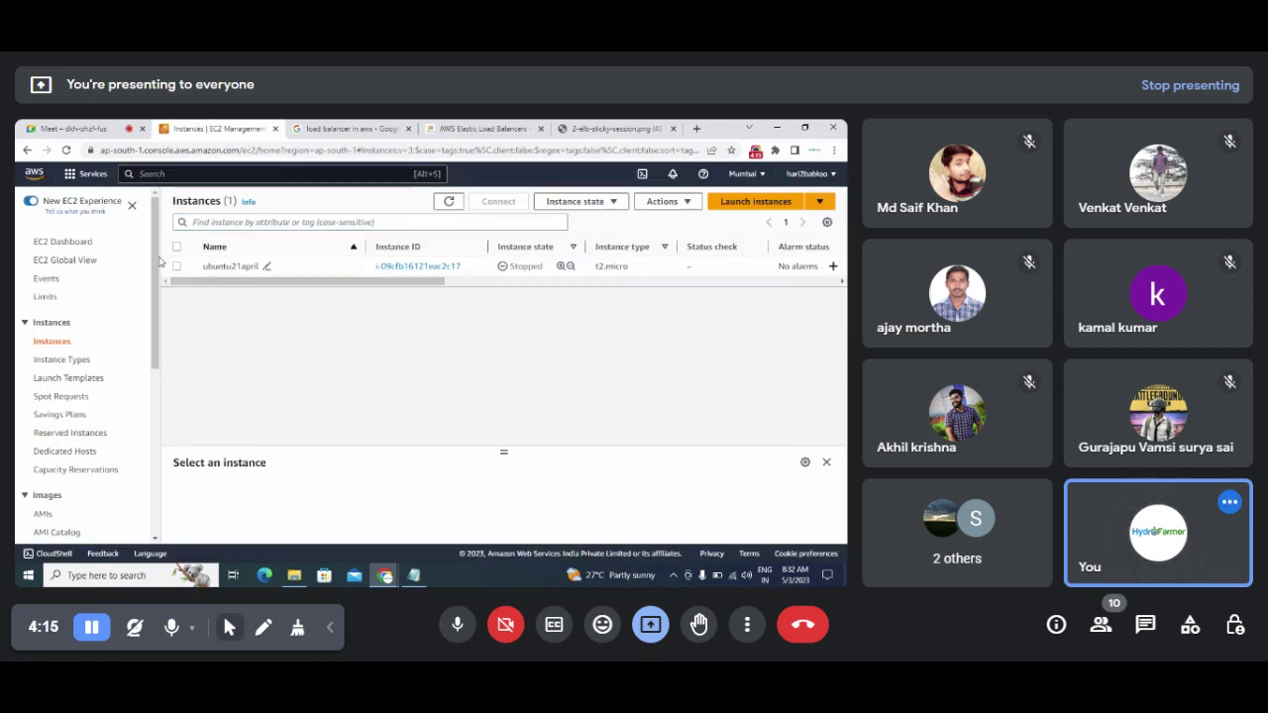
left_click(745, 202)
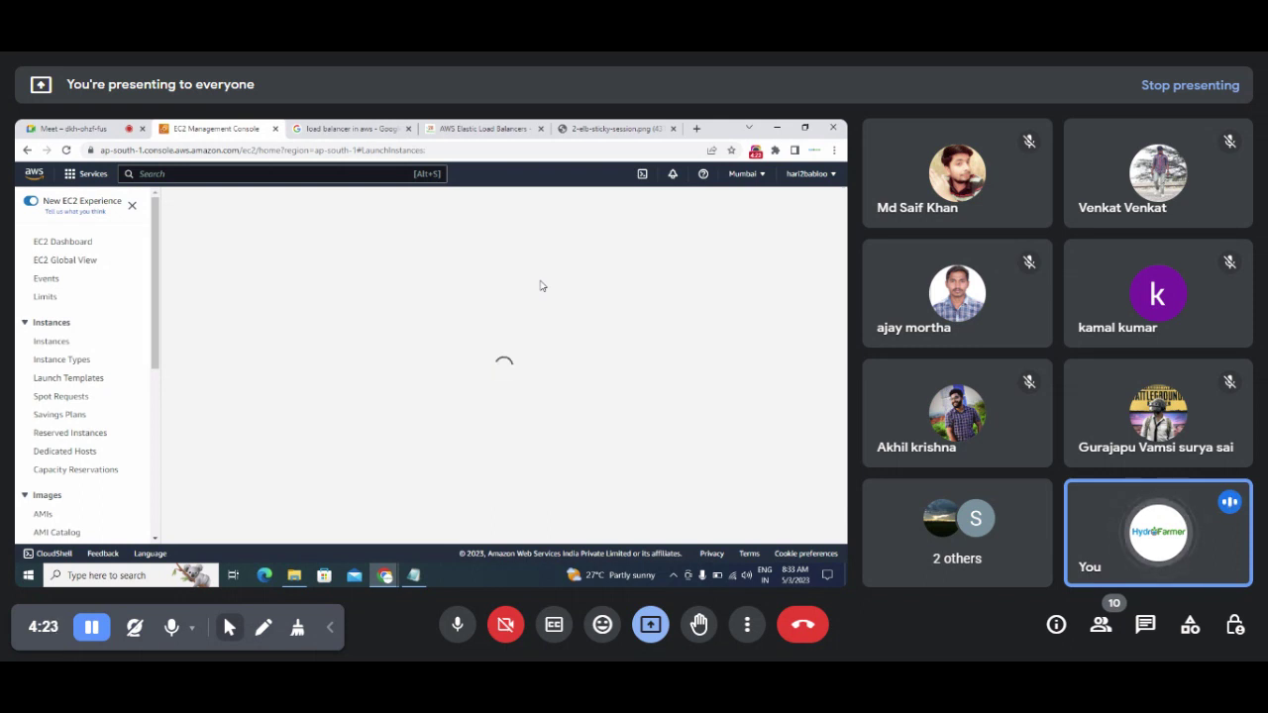
Step: Name the new instance 'Windows Loadbalancer Server'
left_click(413, 575)
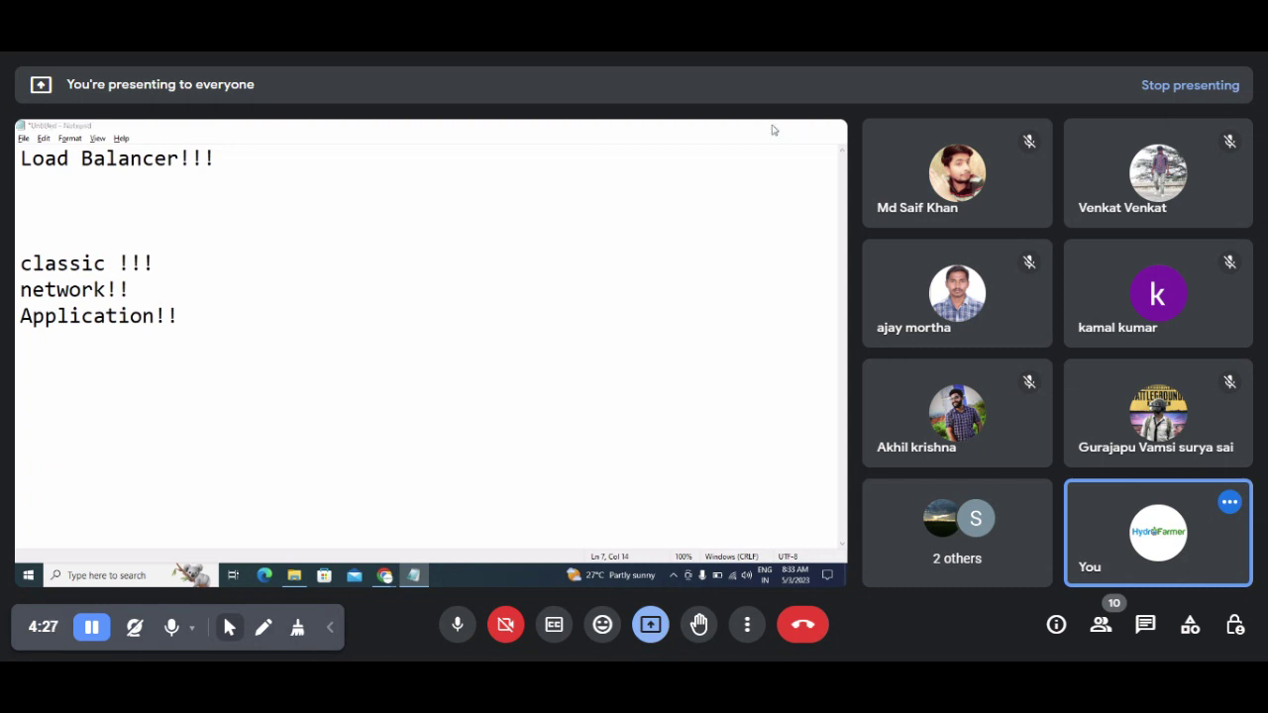
left_click(776, 126)
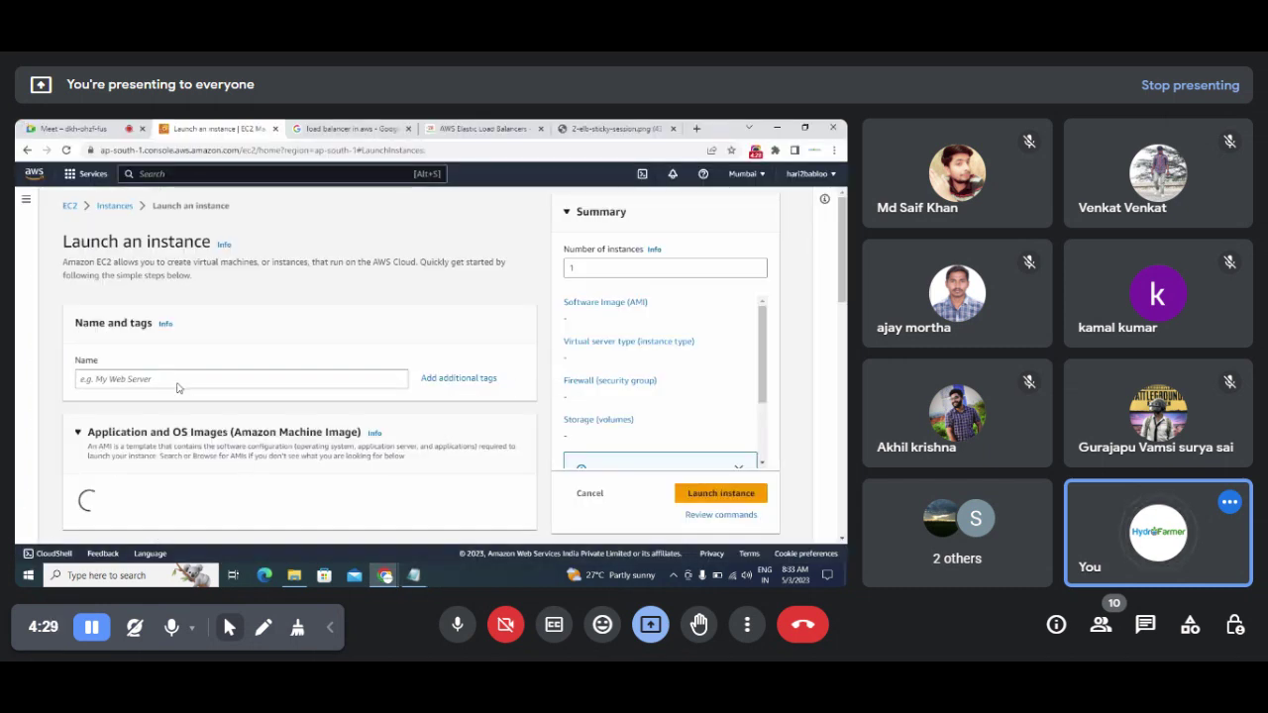
left_click(165, 379)
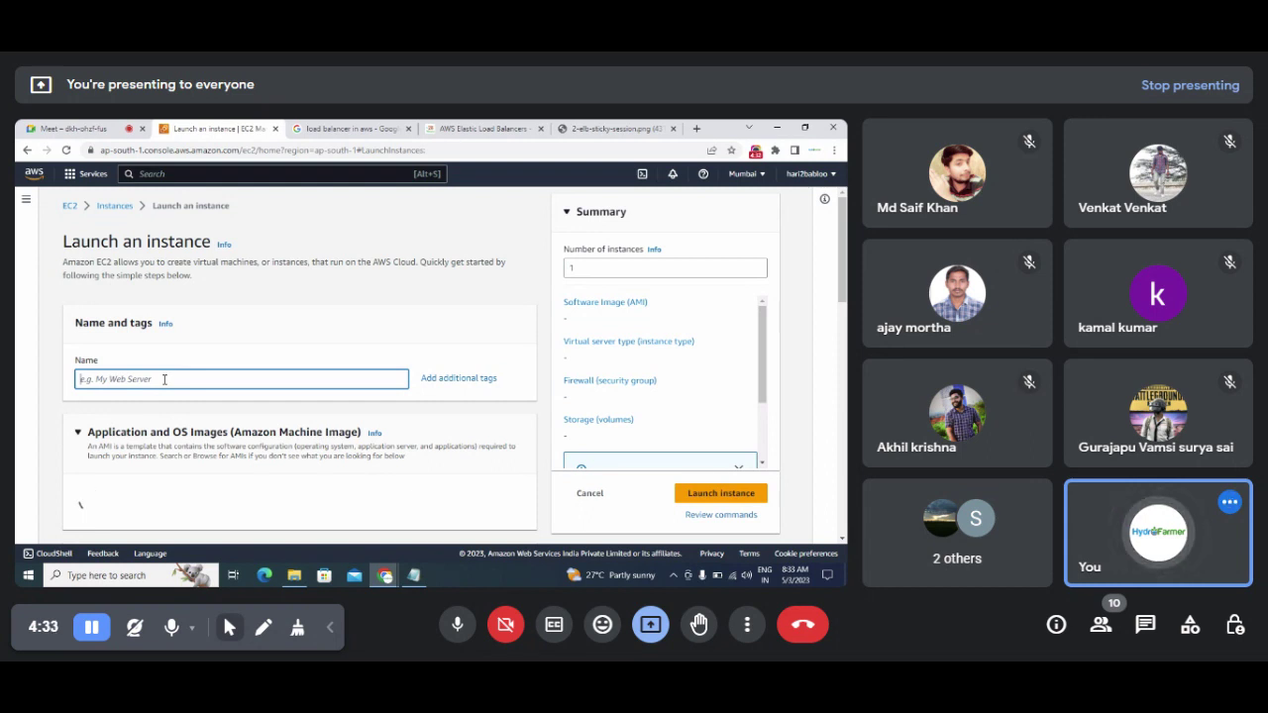
type("Window")
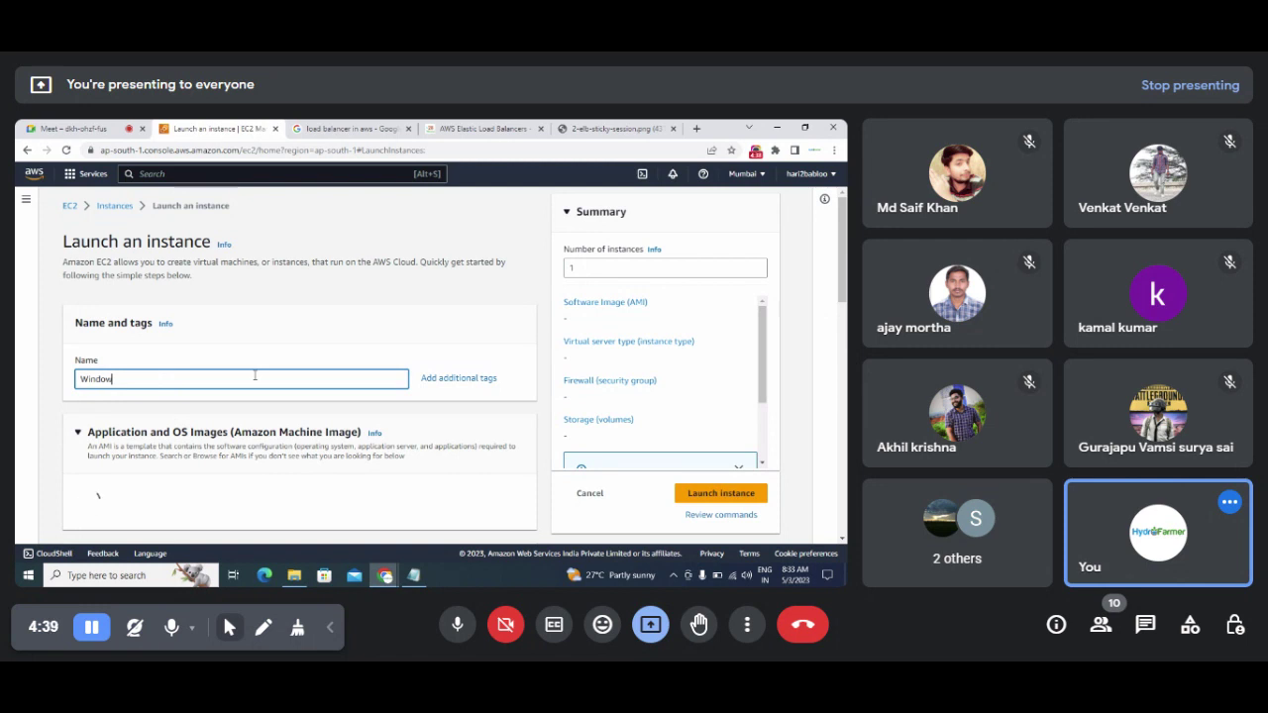
type("s Loadbalancer Server")
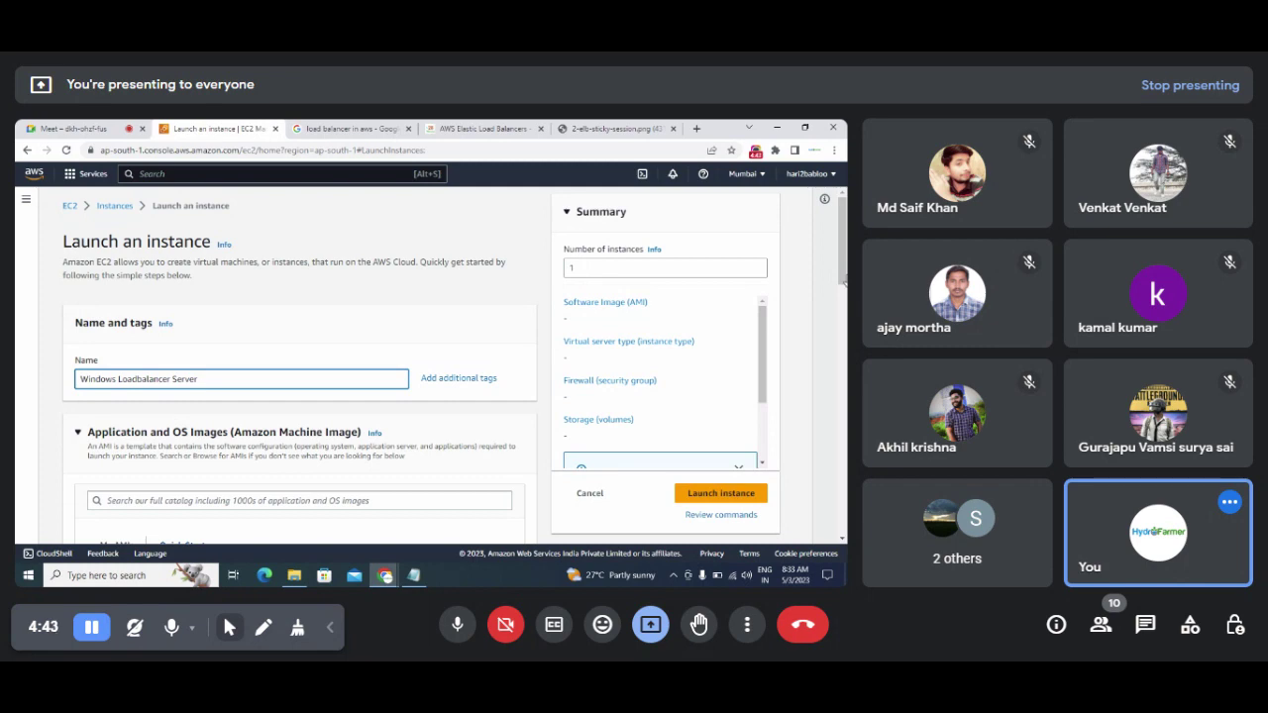
Step: Pick Windows with the Microsoft Windows Server 2022 Base AMI, leaving t2.micro as instance type
scroll(841, 302, "down", 3)
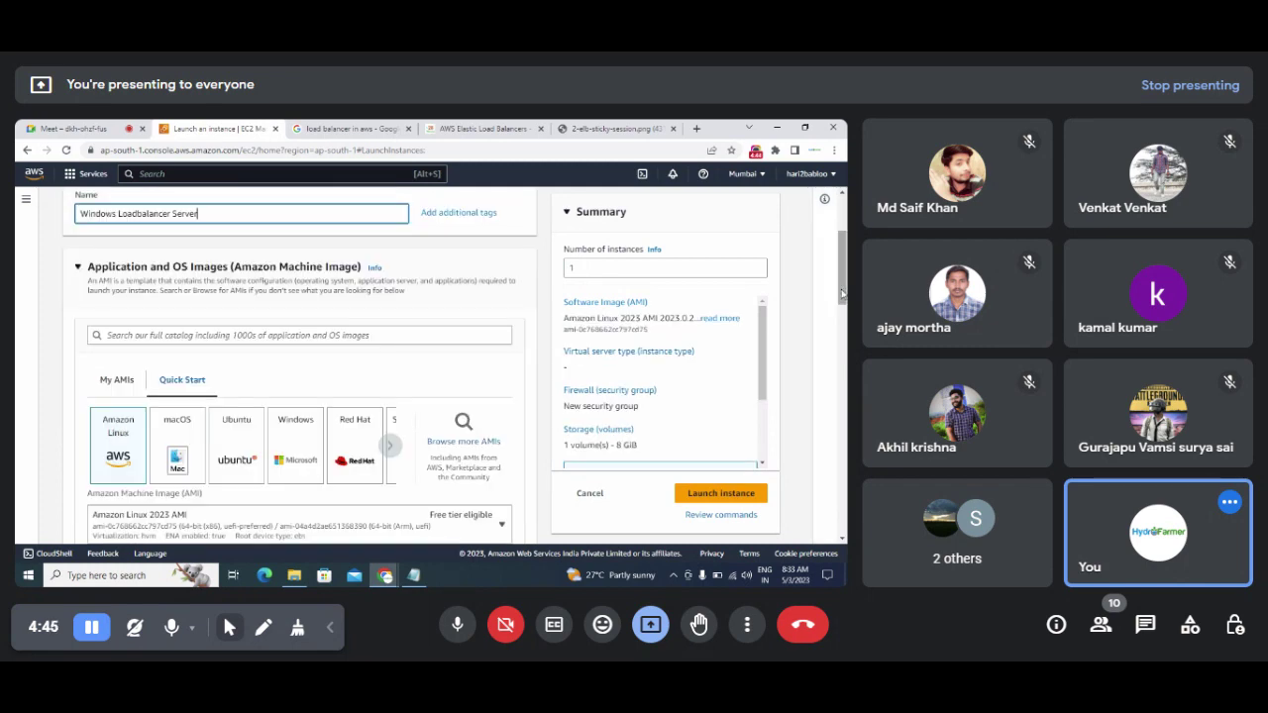
scroll(274, 463, "down", 2)
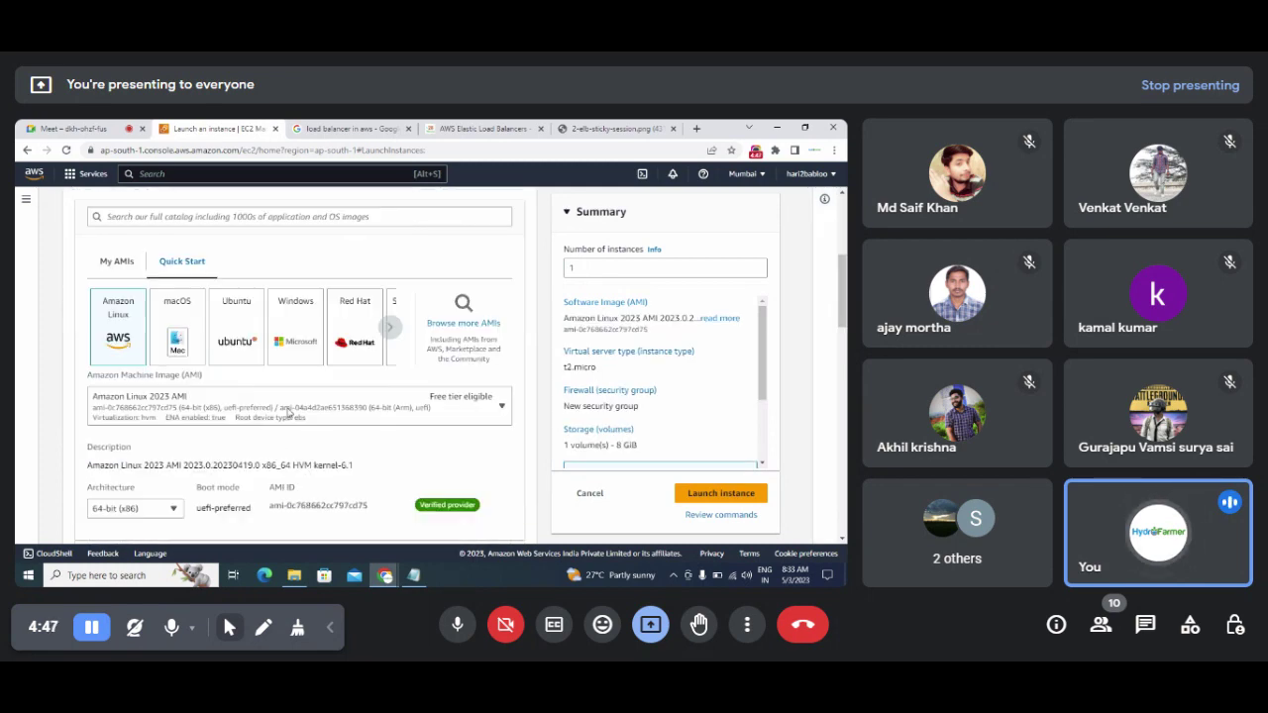
left_click(289, 315)
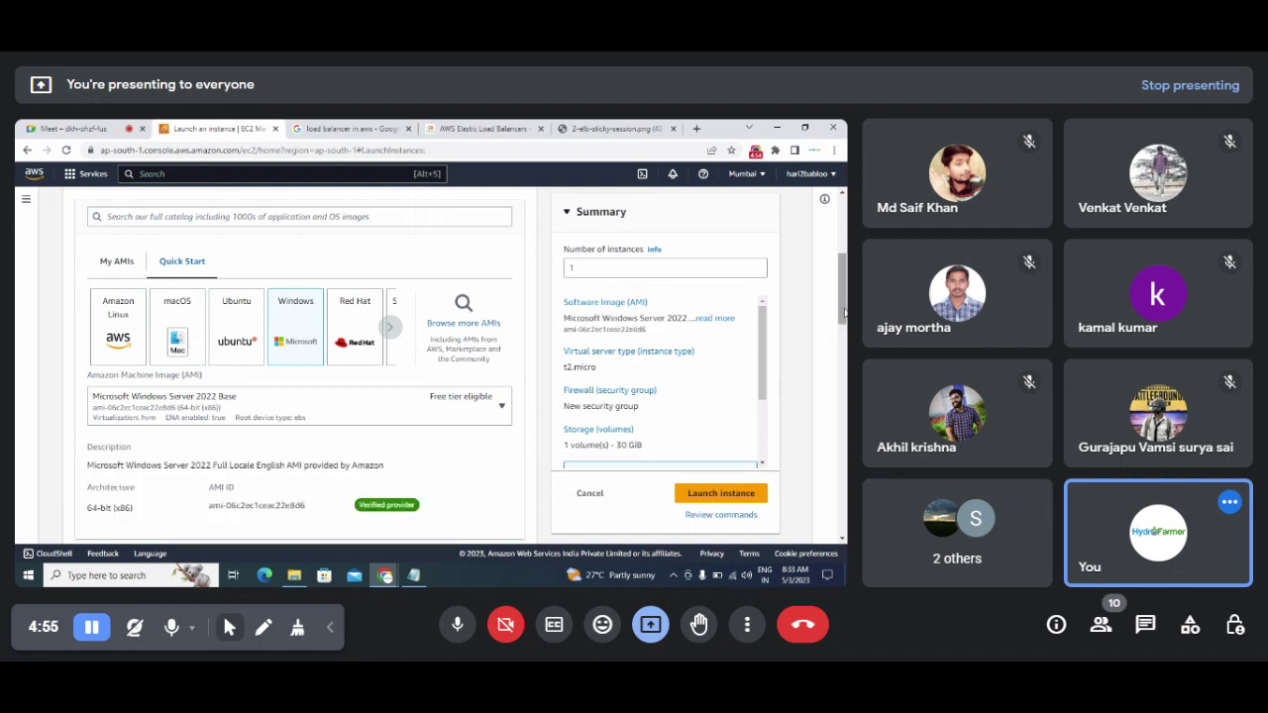
mouse_move(843, 313)
left_mouse_down()
mouse_move(841, 348)
mouse_move(837, 327)
left_mouse_up()
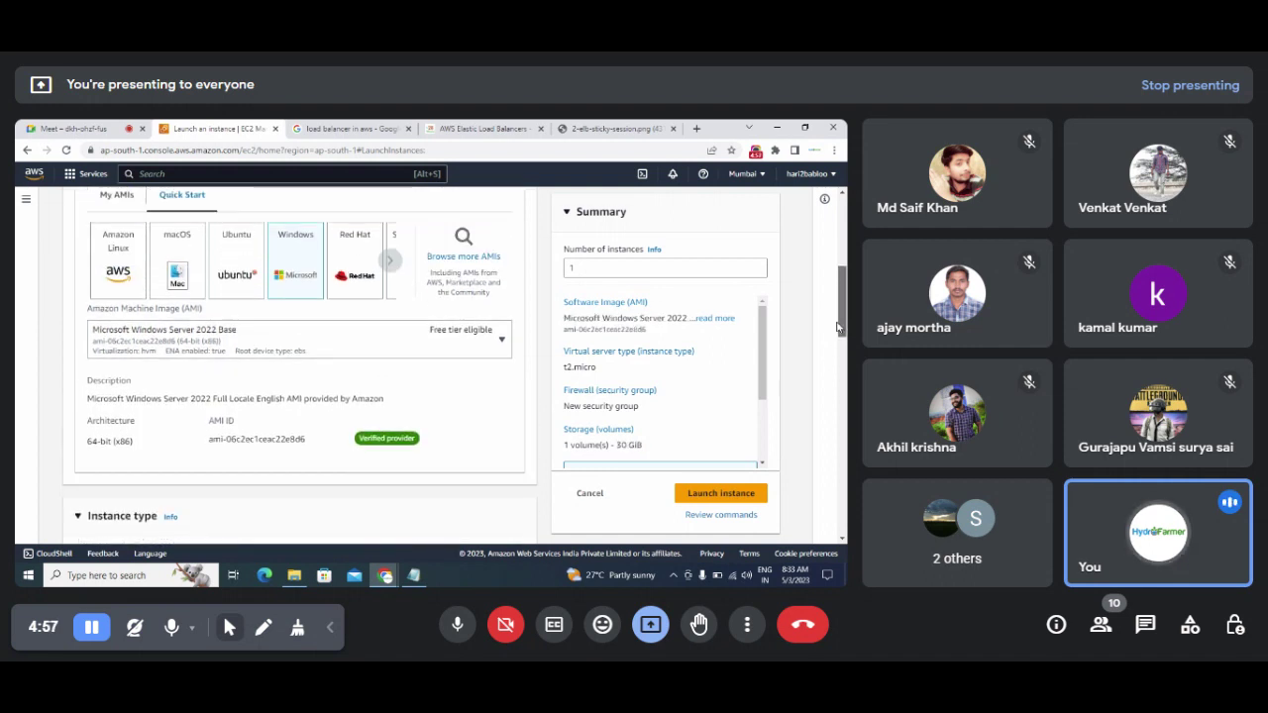
left_click(502, 343)
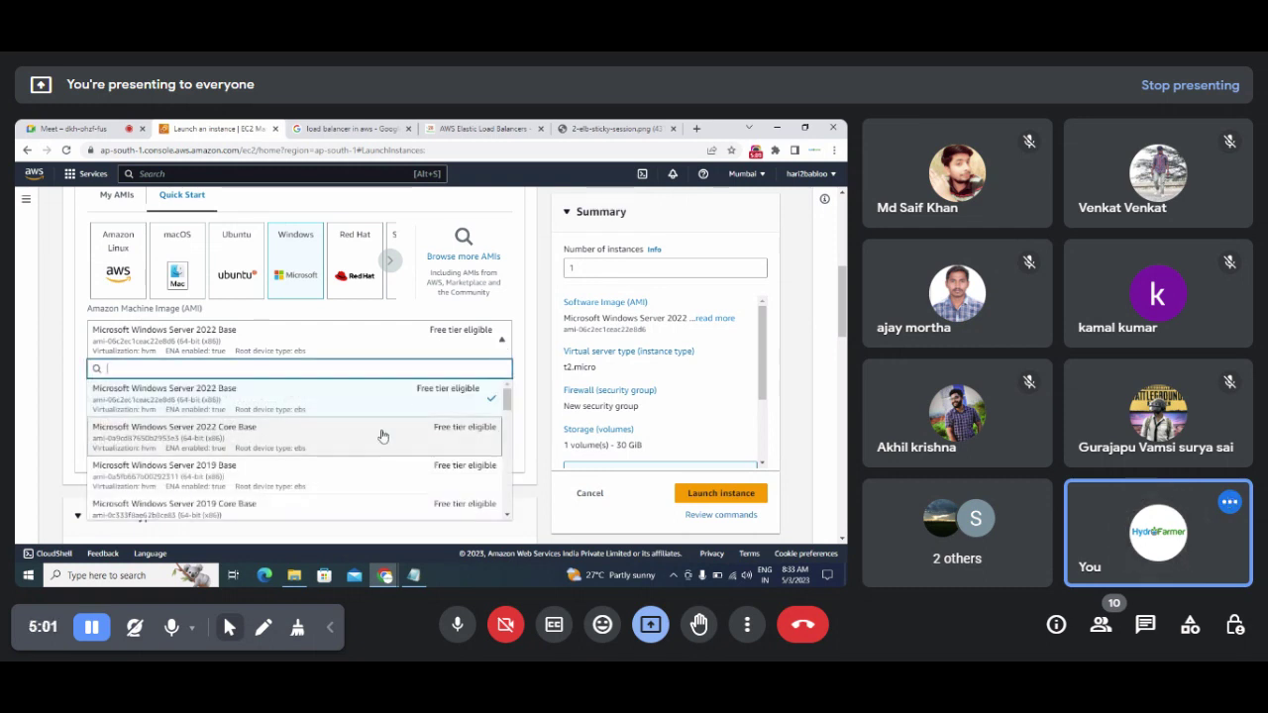
mouse_move(502, 411)
left_mouse_down()
mouse_move(507, 440)
mouse_move(504, 406)
left_mouse_up()
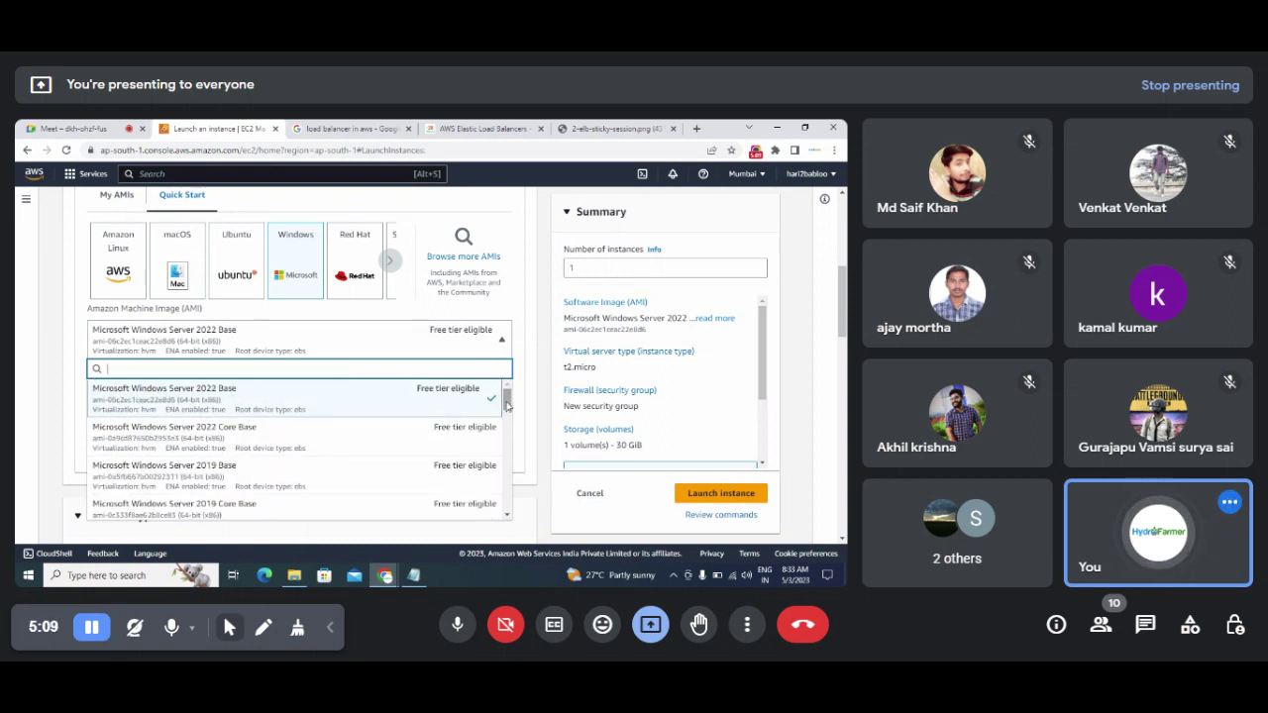
mouse_move(507, 405)
left_mouse_down()
mouse_move(504, 462)
mouse_move(506, 400)
left_mouse_up()
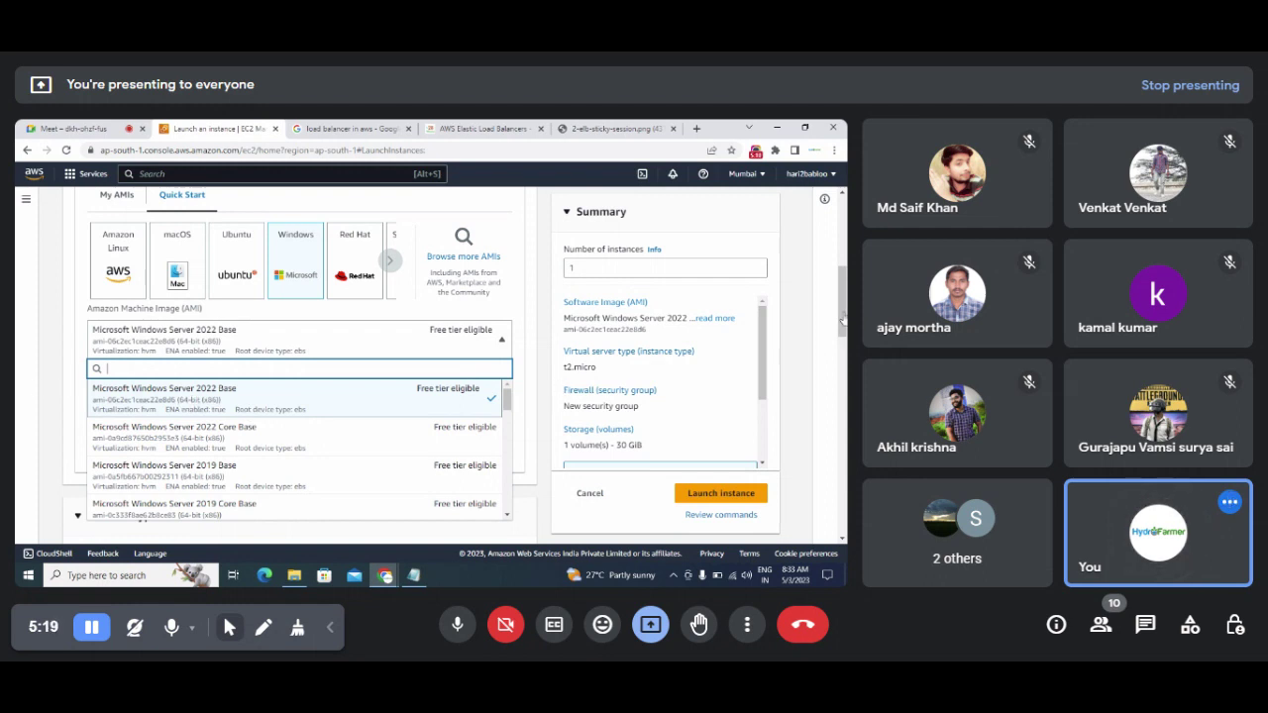
left_click(753, 339)
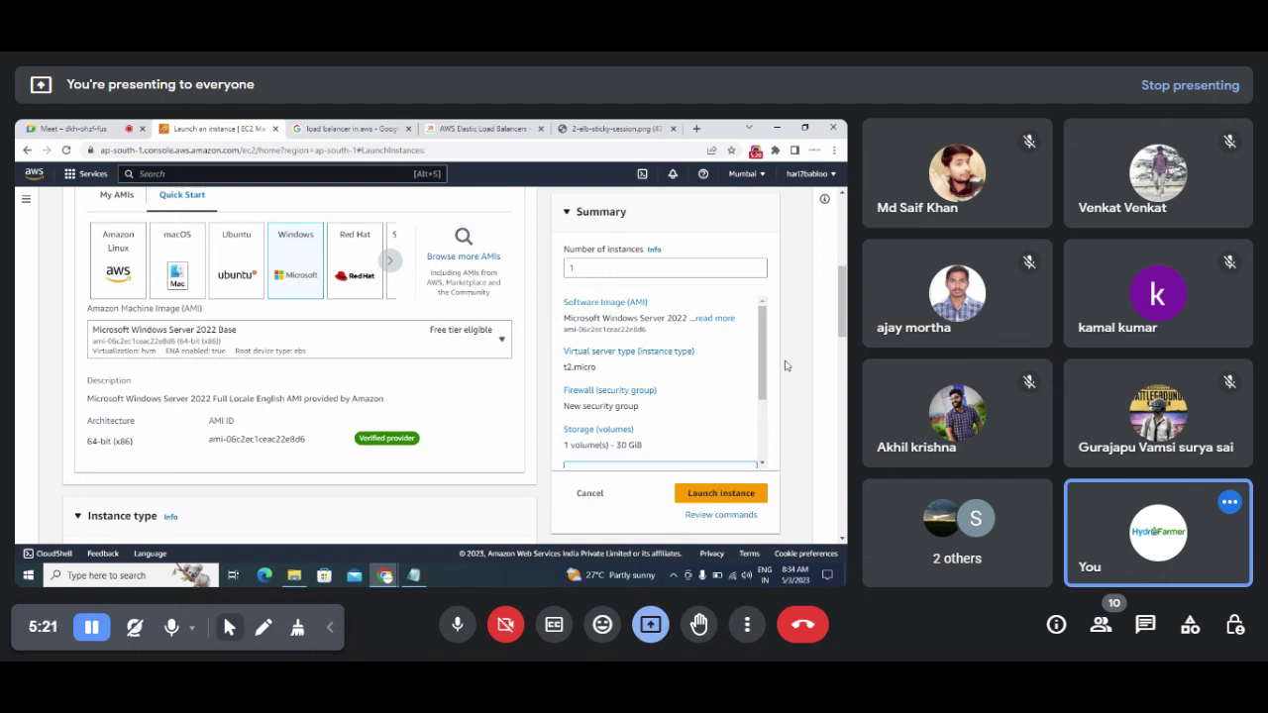
scroll(840, 322, "down", 3)
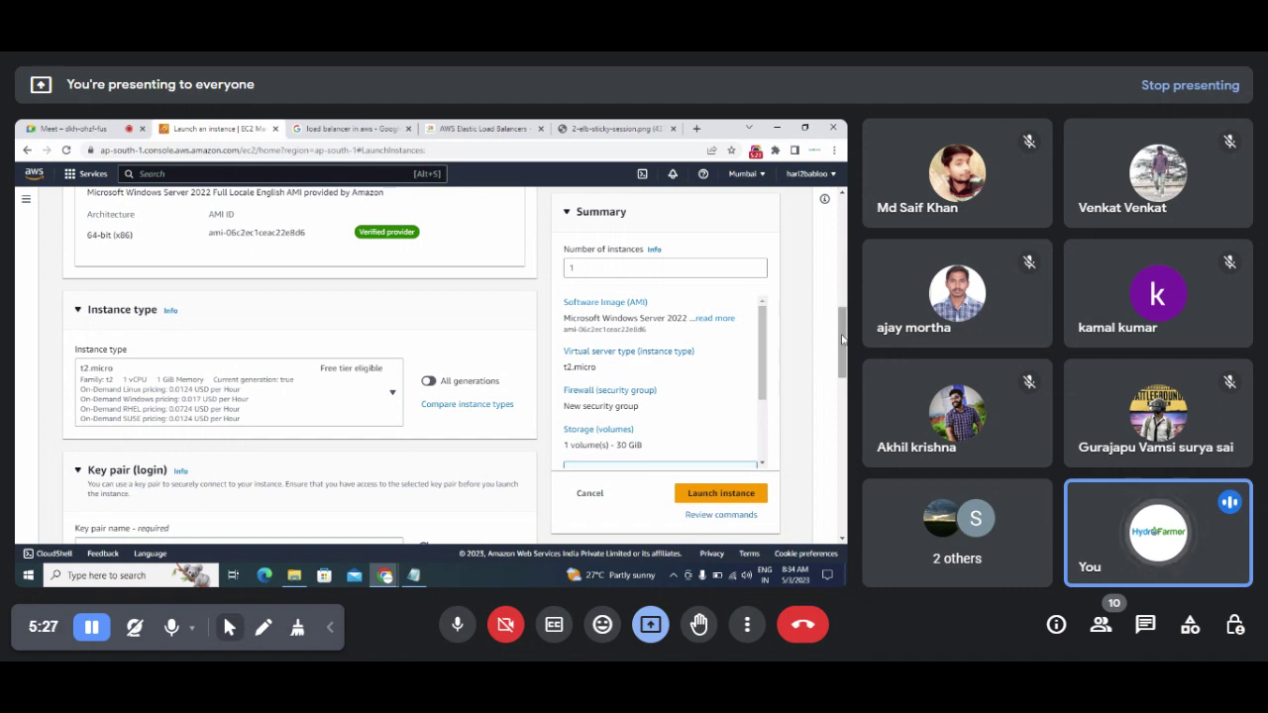
Step: Create a .pem key pair named 'loadbalancerkeypair' for the instance
left_click_drag(840, 341, 840, 379)
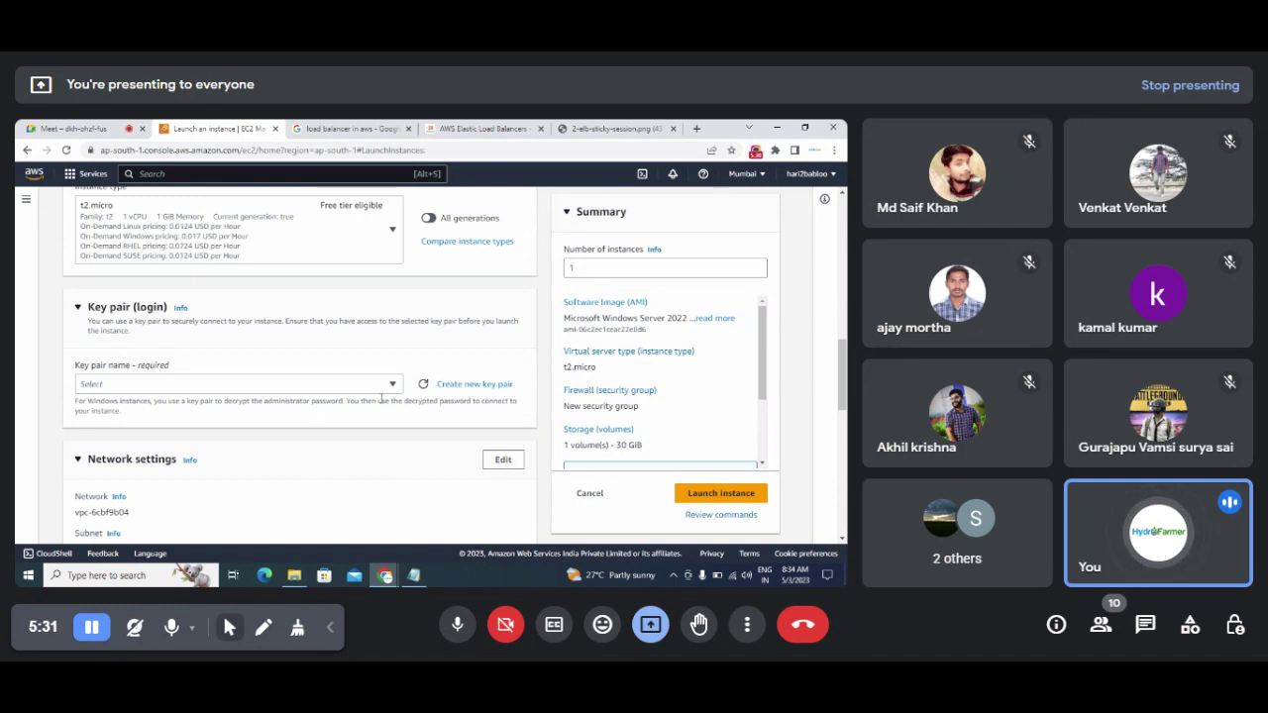
left_click(472, 385)
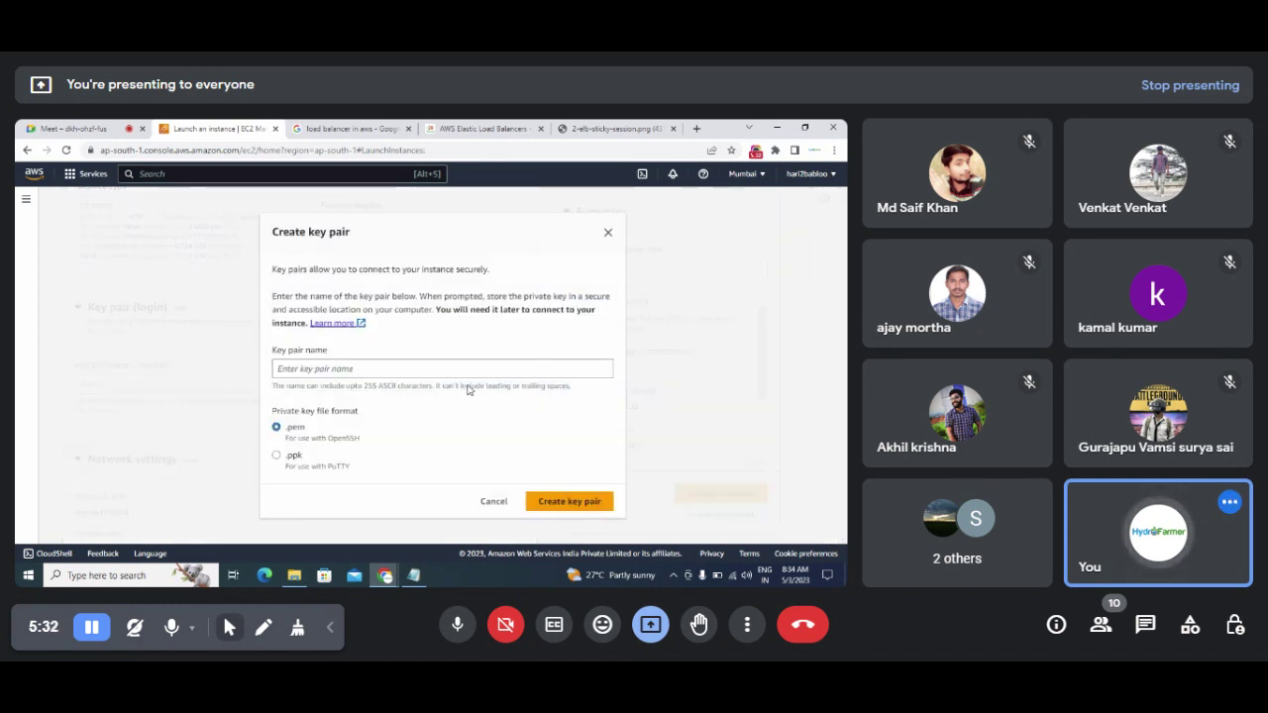
left_click(334, 369)
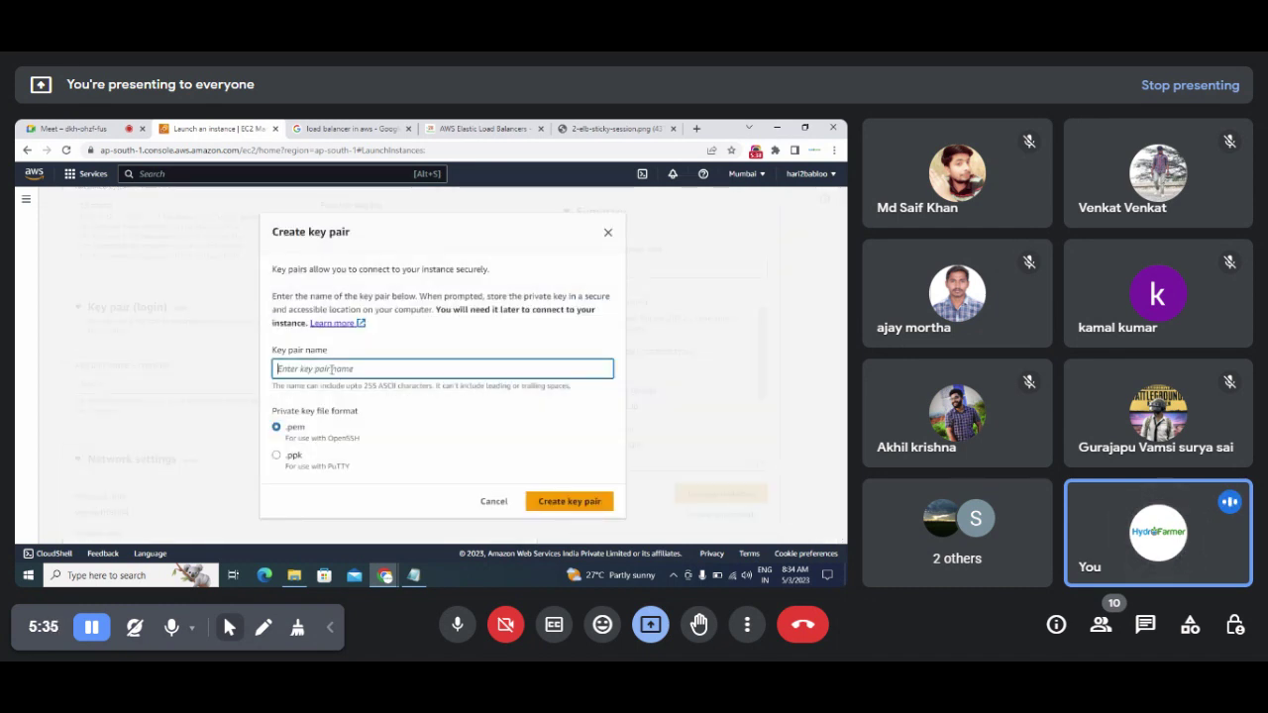
type("loa")
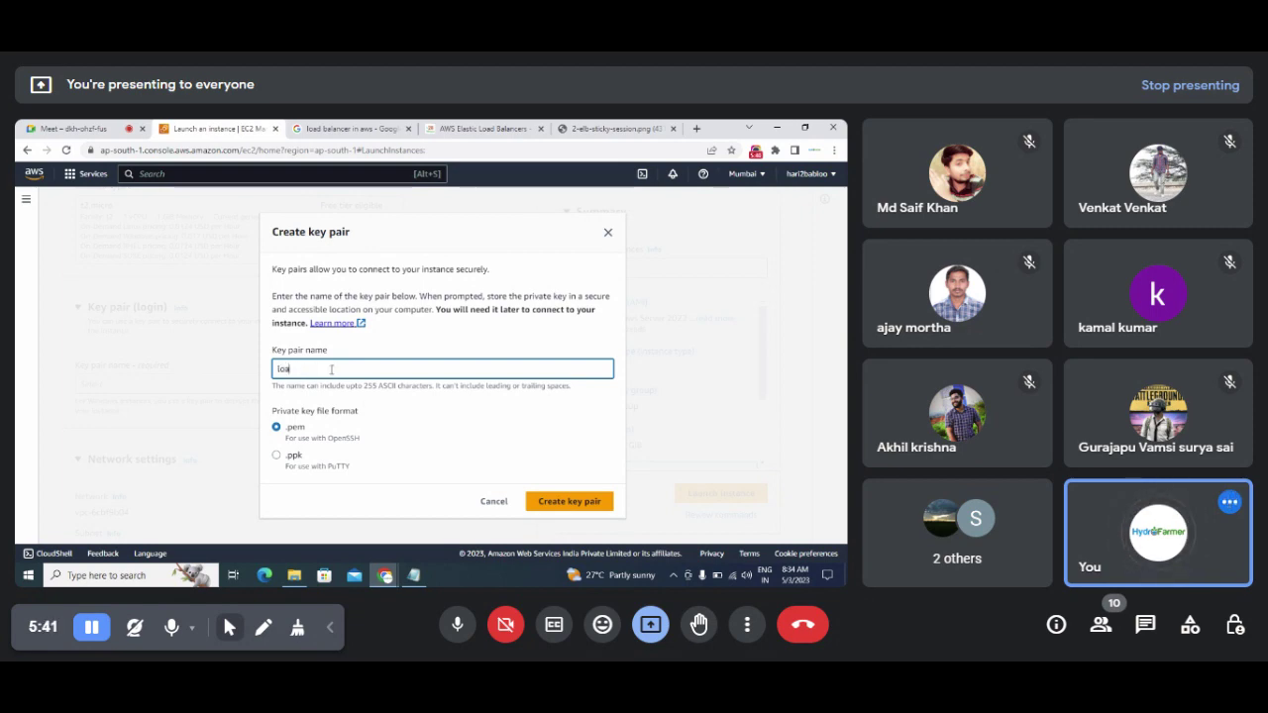
type("dbalancerkeyp")
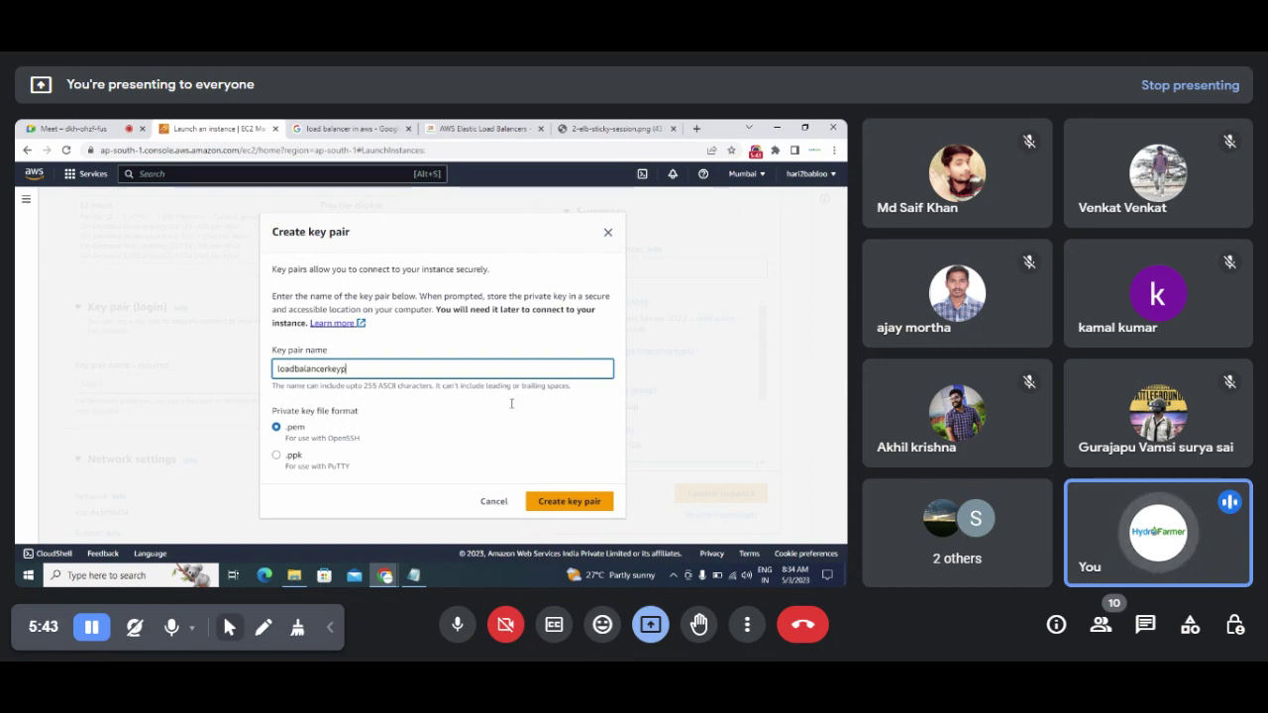
type("air")
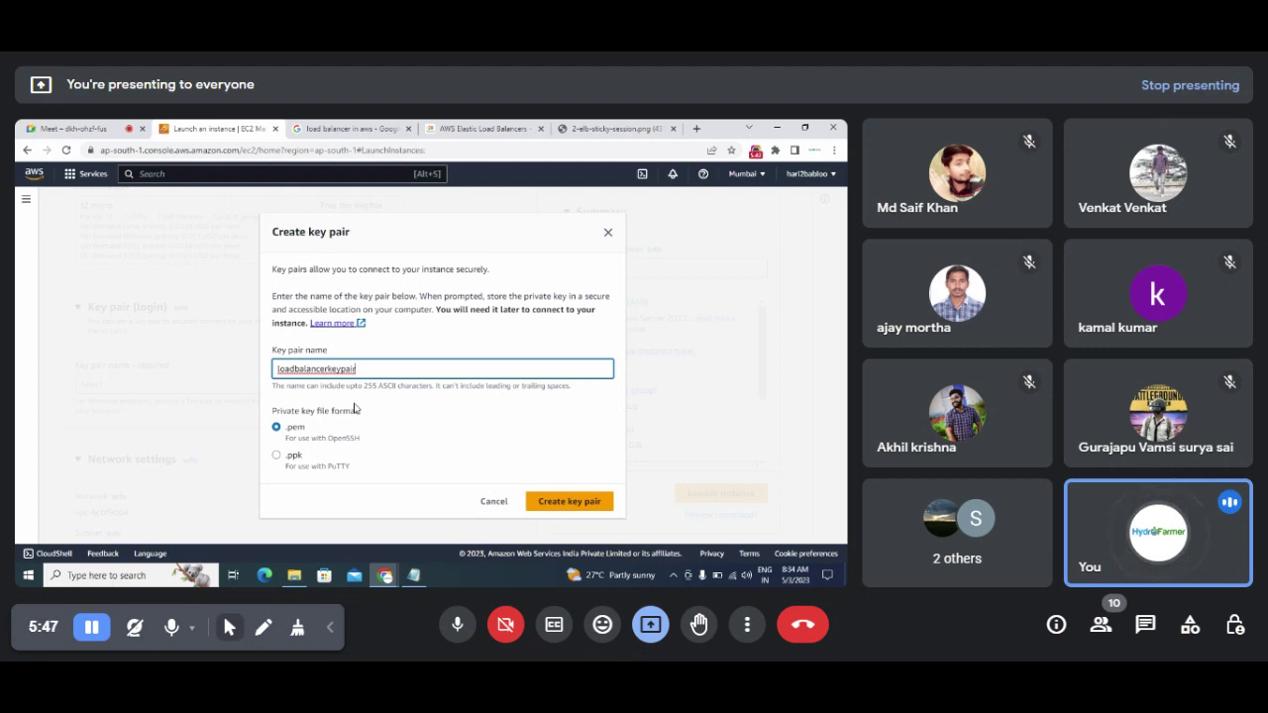
left_click(545, 503)
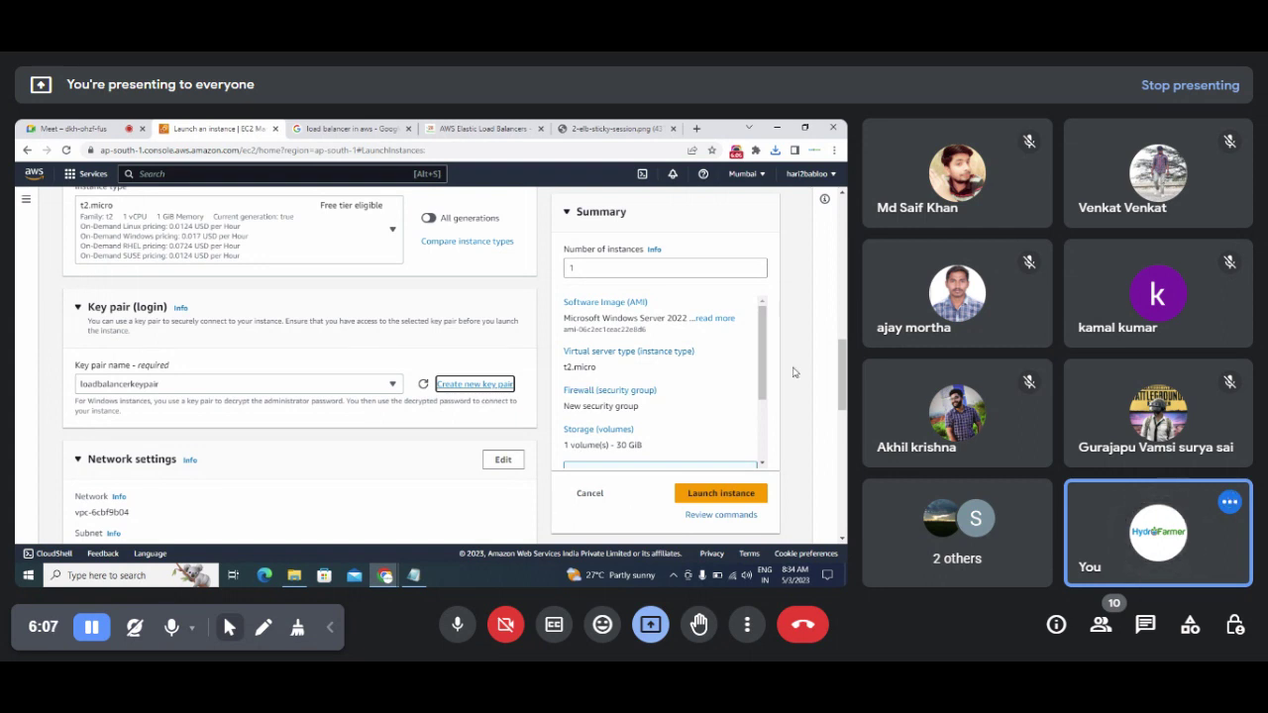
Step: Select the existing launch-wizard-1 security group, keeping the 30 GiB root volume
scroll(793, 372, "down", 5)
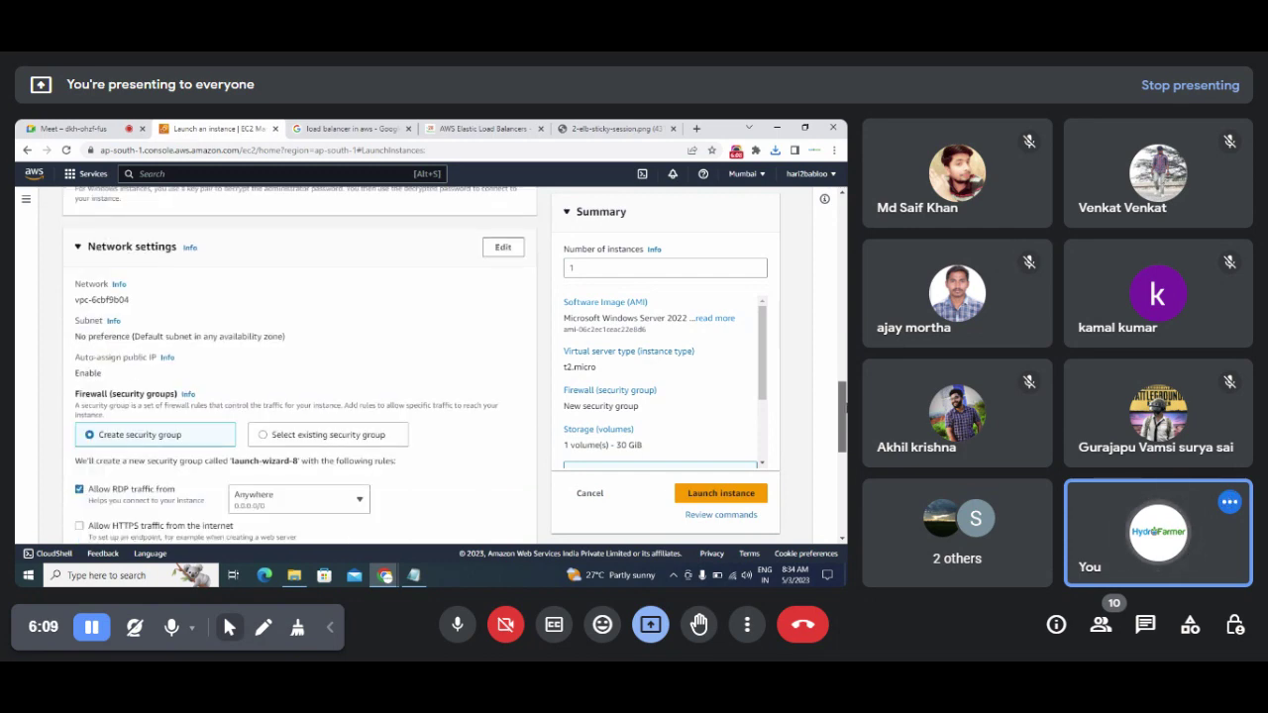
scroll(268, 337, "down", 2)
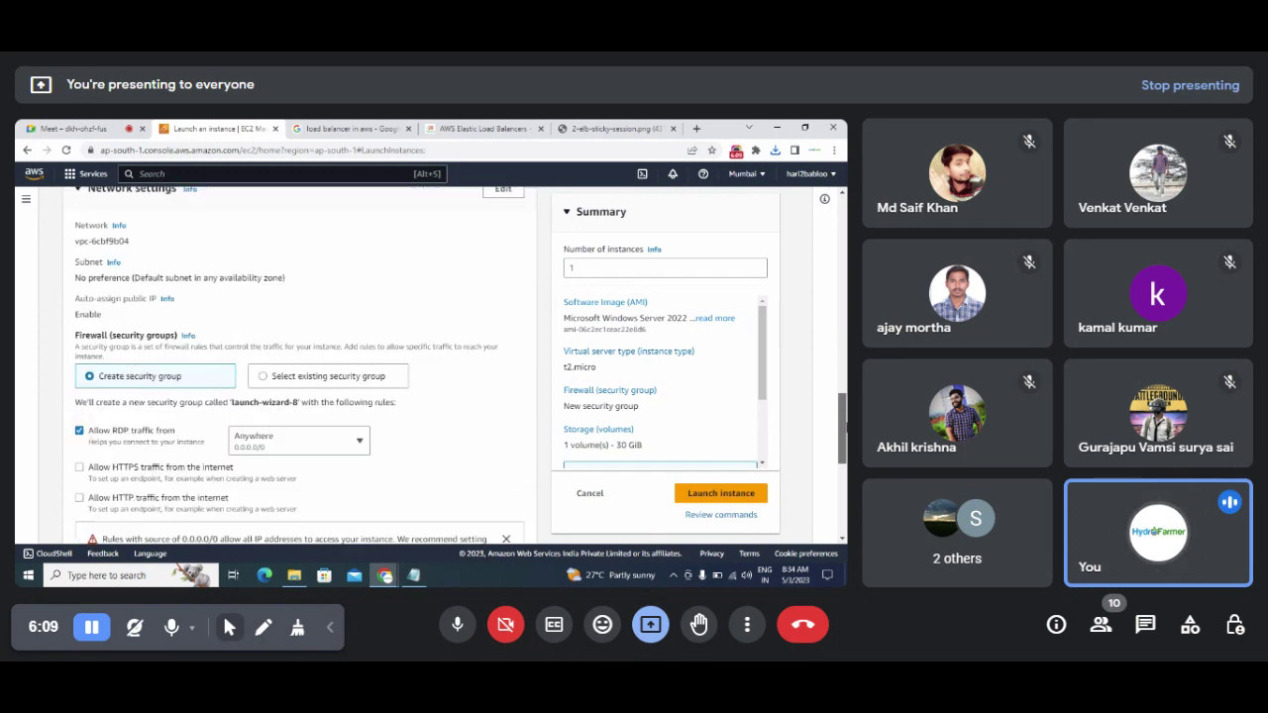
left_click(263, 322)
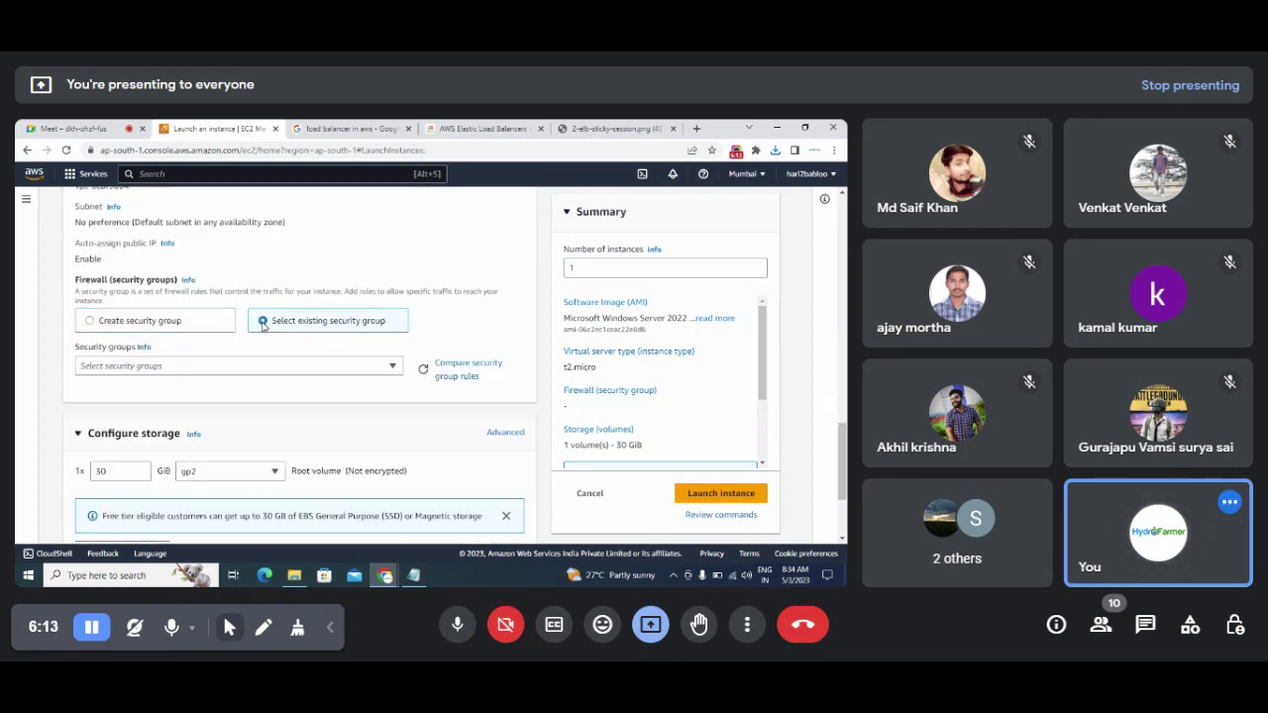
left_click(390, 369)
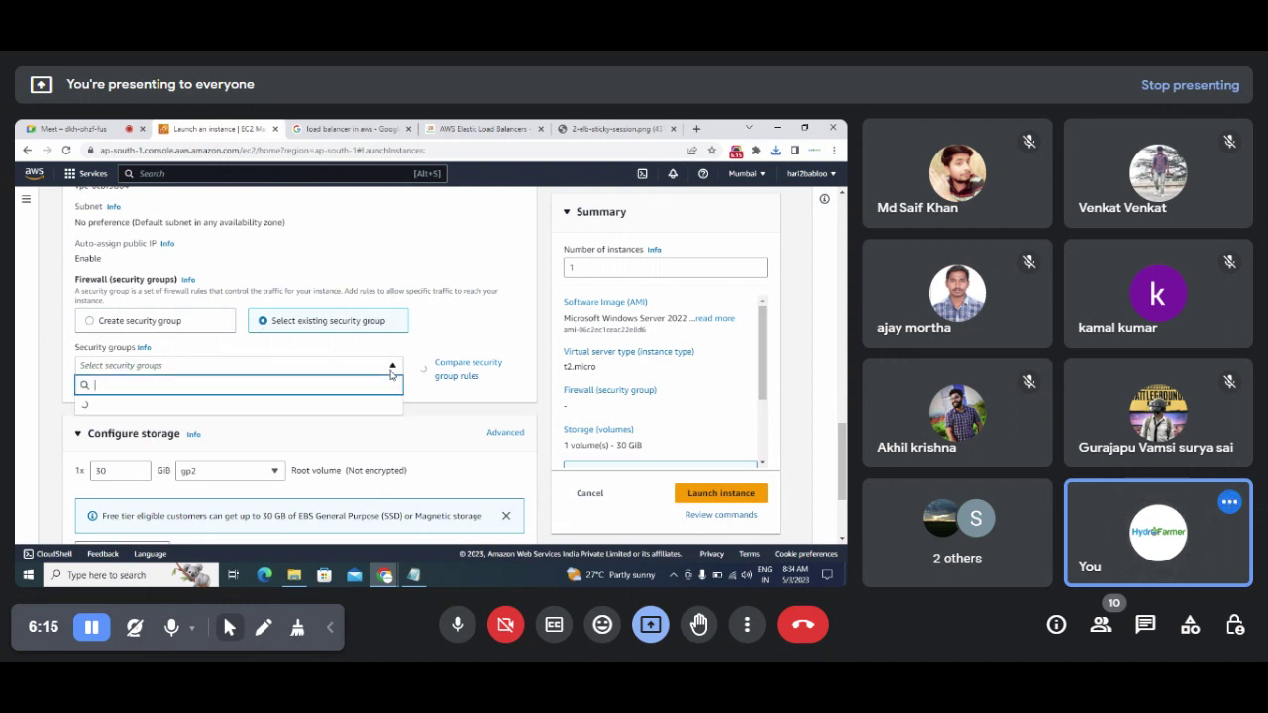
left_click_drag(399, 424, 399, 481)
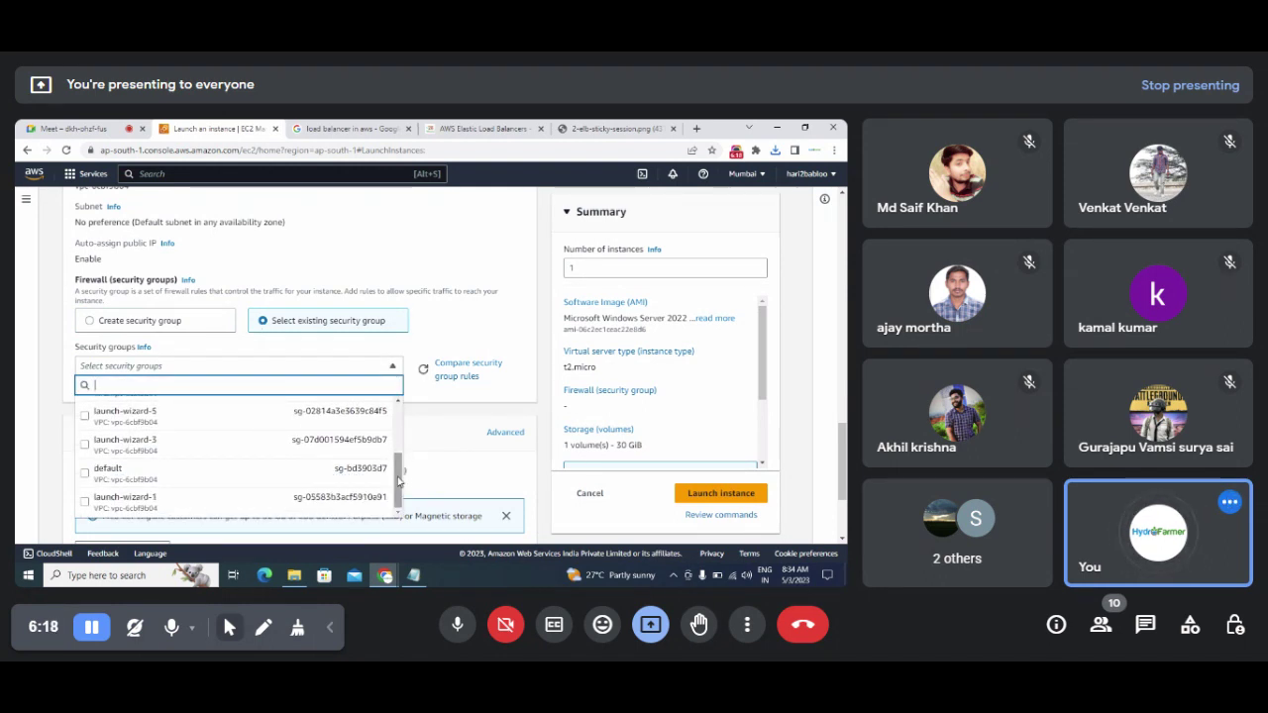
left_click(86, 506)
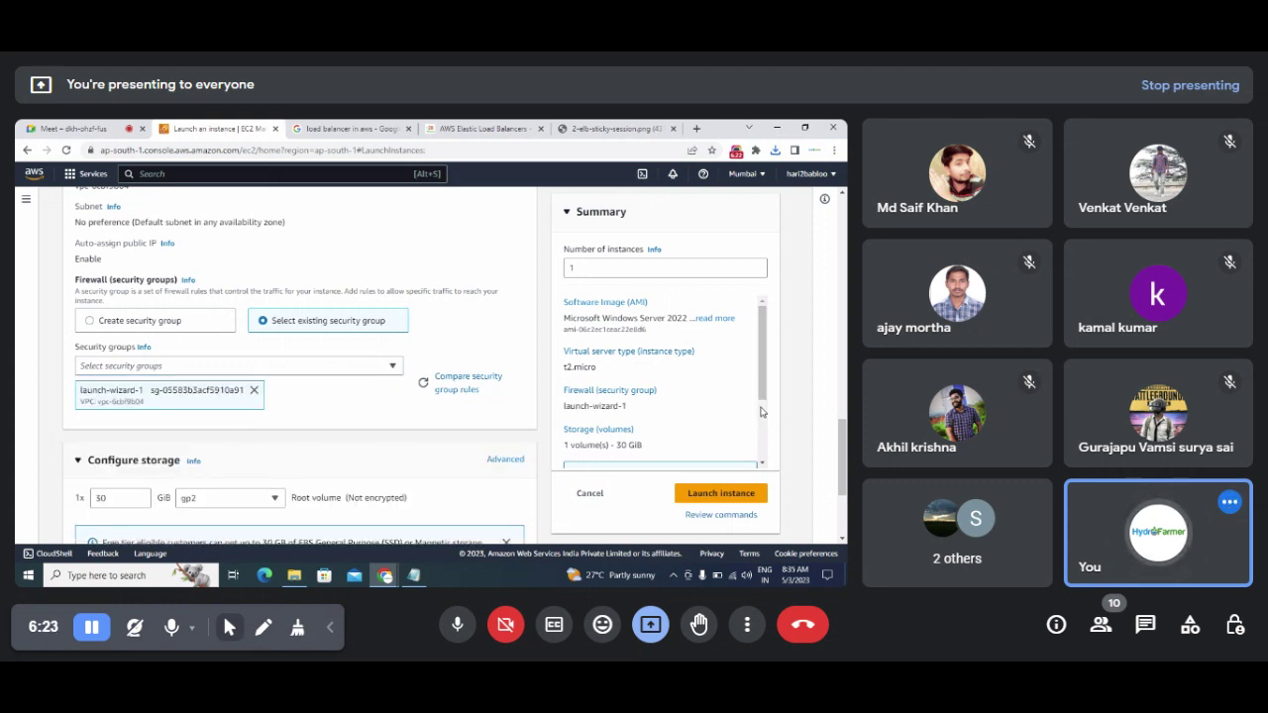
left_click_drag(841, 458, 841, 476)
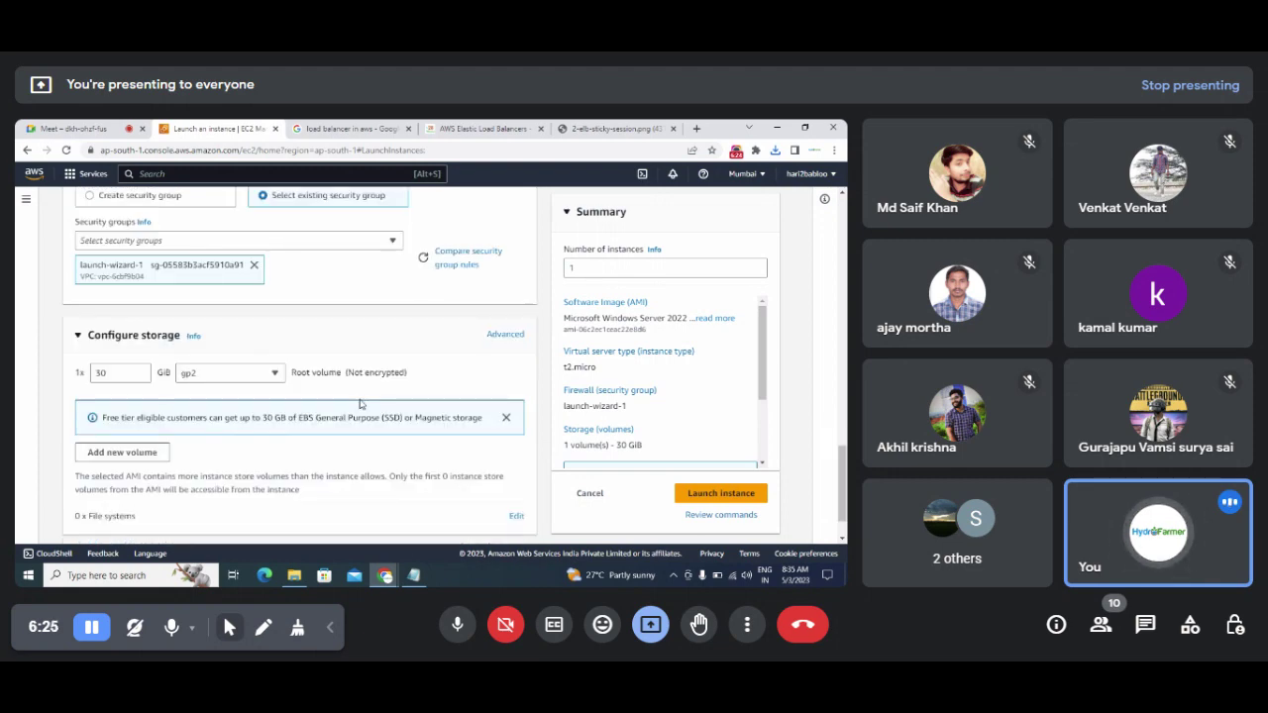
left_click_drag(139, 372, 93, 373)
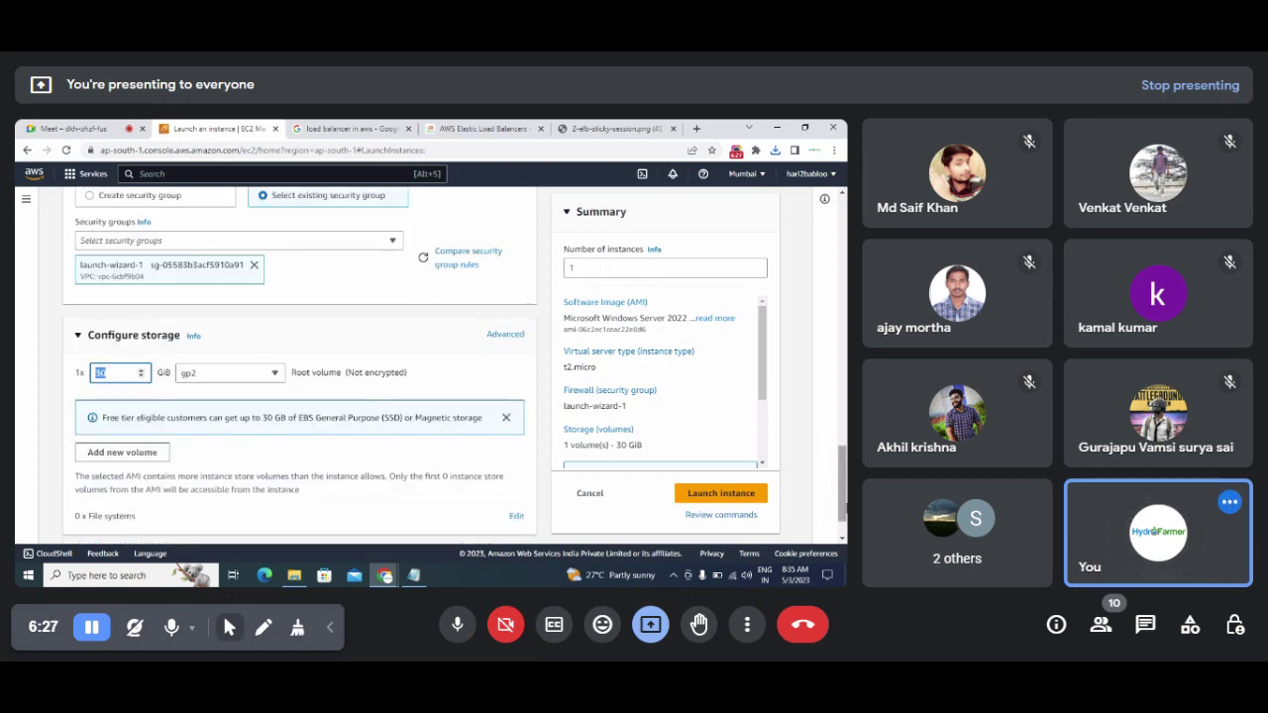
left_click_drag(843, 507, 843, 259)
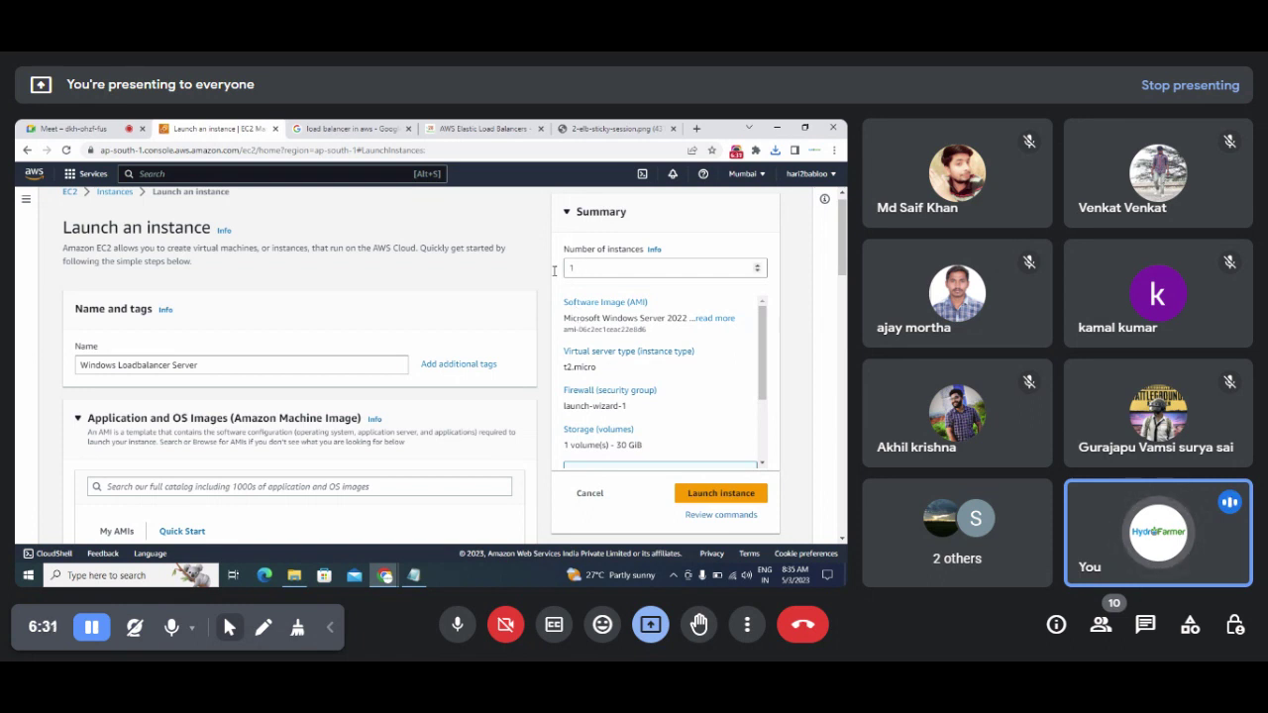
Step: Set the number of instances to 2 and launch them
double_click(591, 267)
type("2")
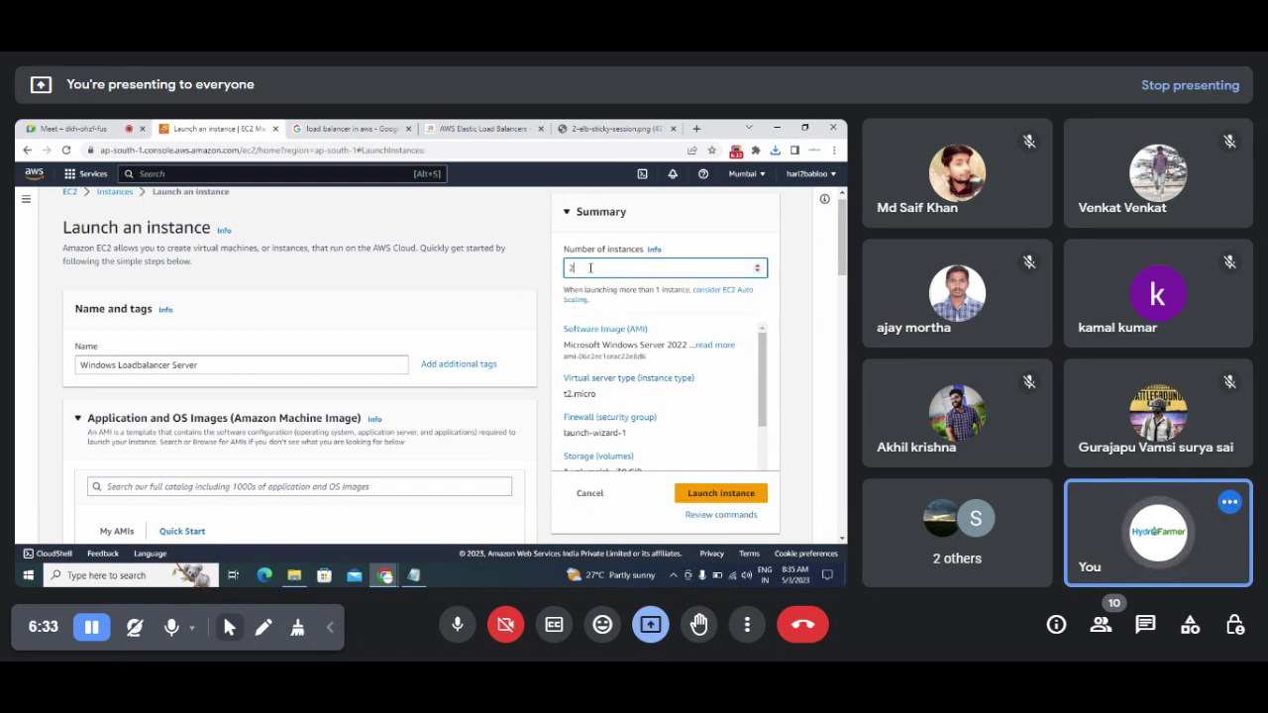
type("2")
key("BackSpace")
scroll(840, 258, "down", 3)
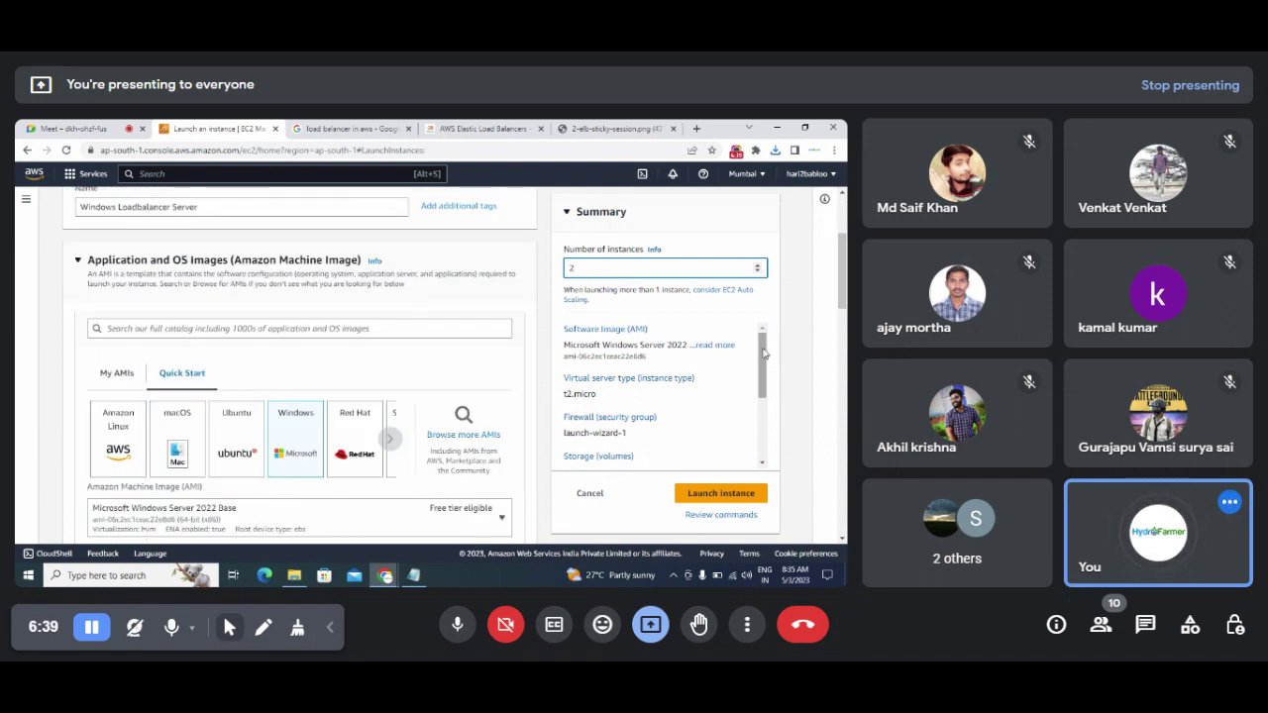
left_click_drag(763, 356, 763, 418)
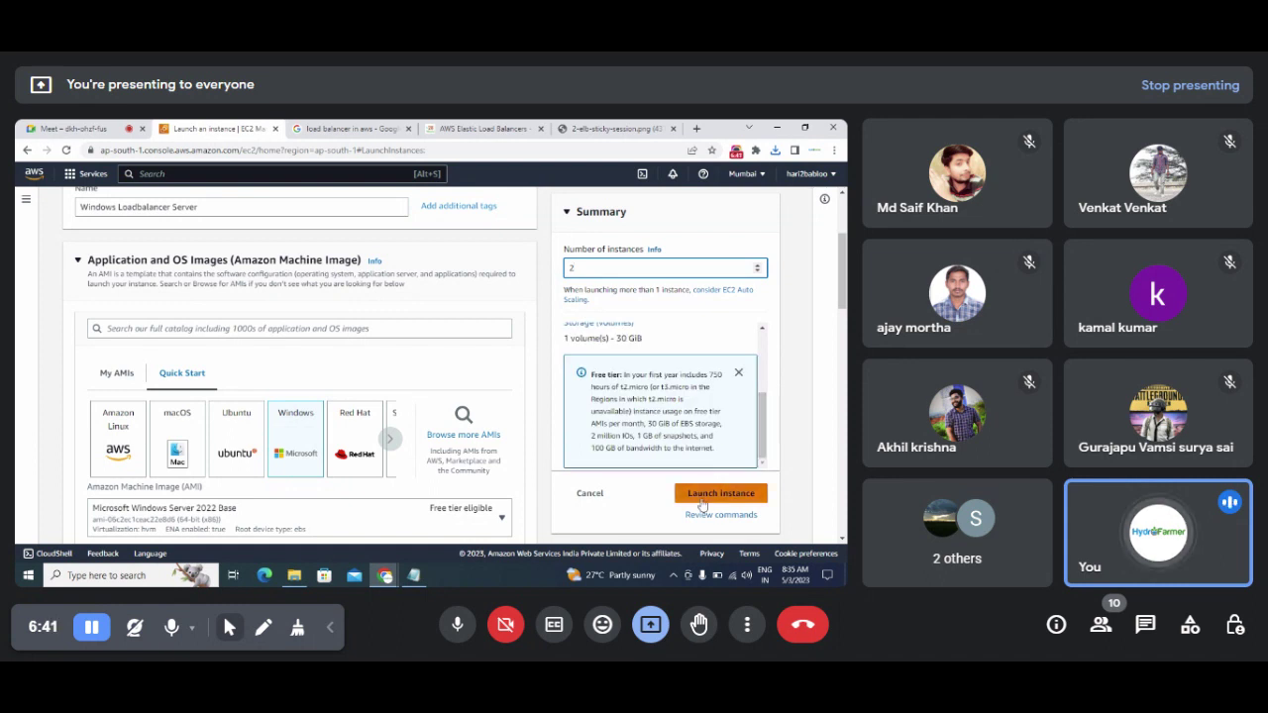
left_click(698, 500)
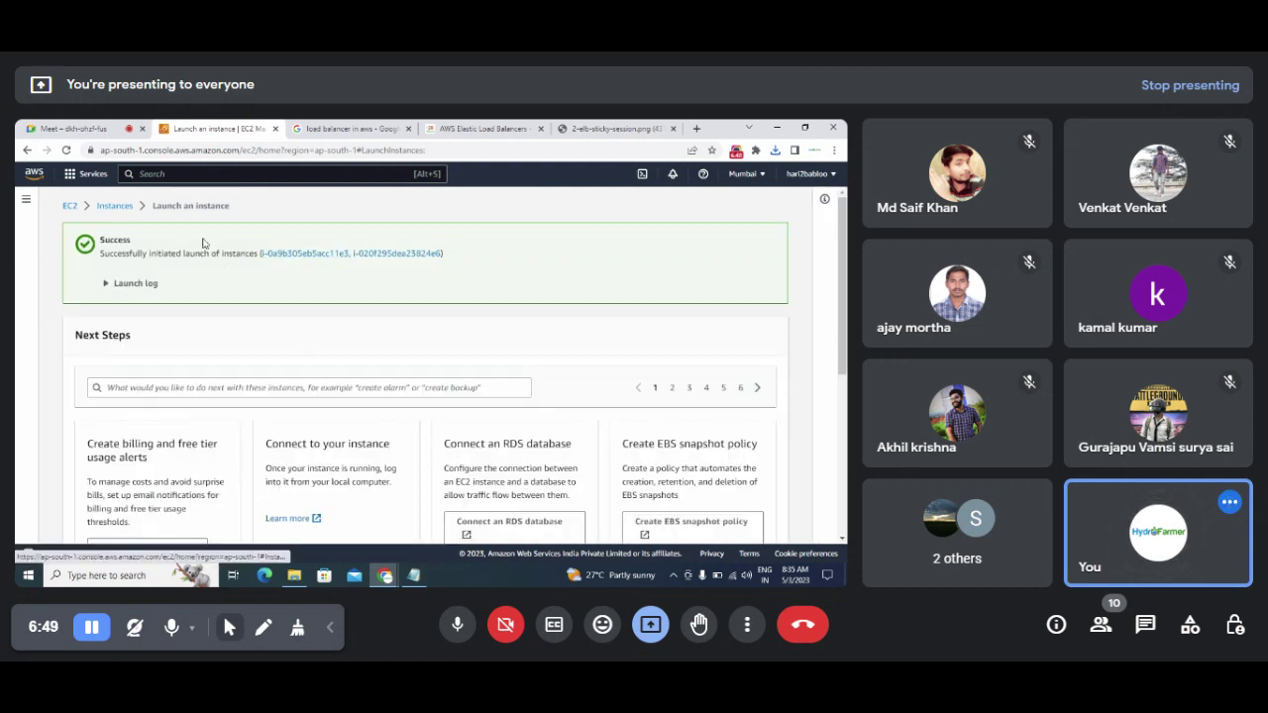
Step: Go back to the EC2 Dashboard and open the running instances list
left_click(70, 207)
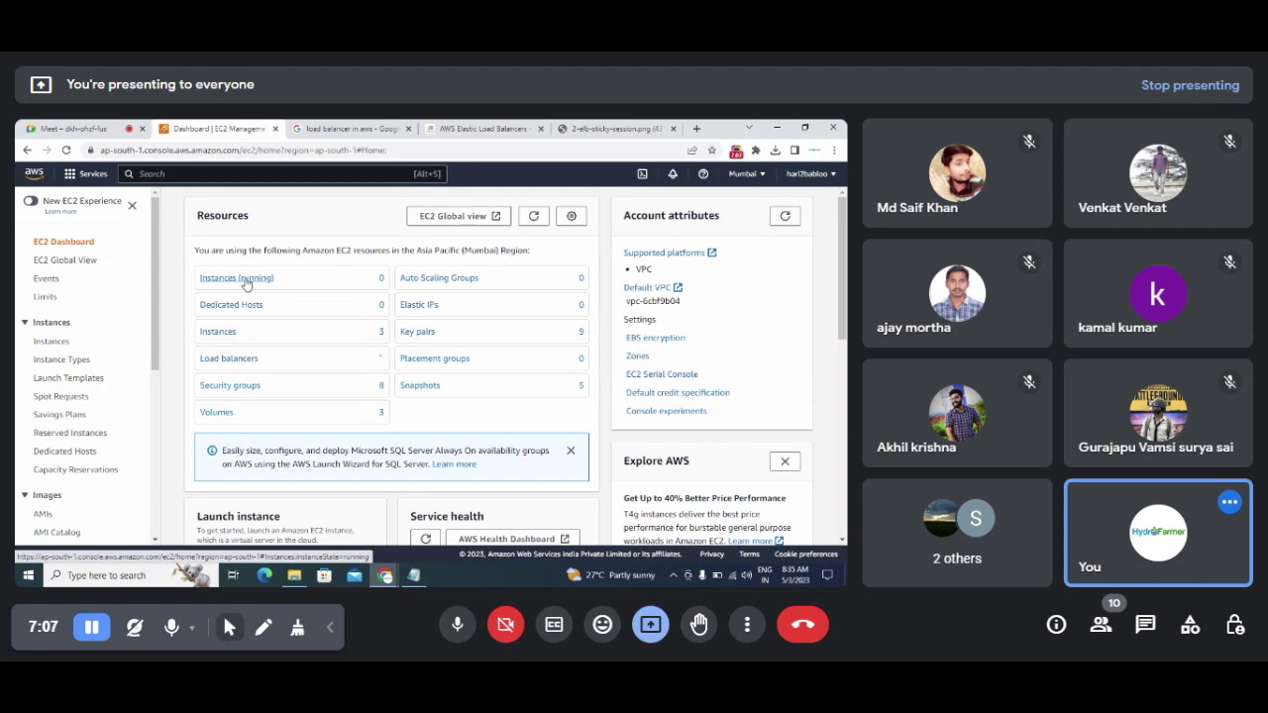
left_click(247, 280)
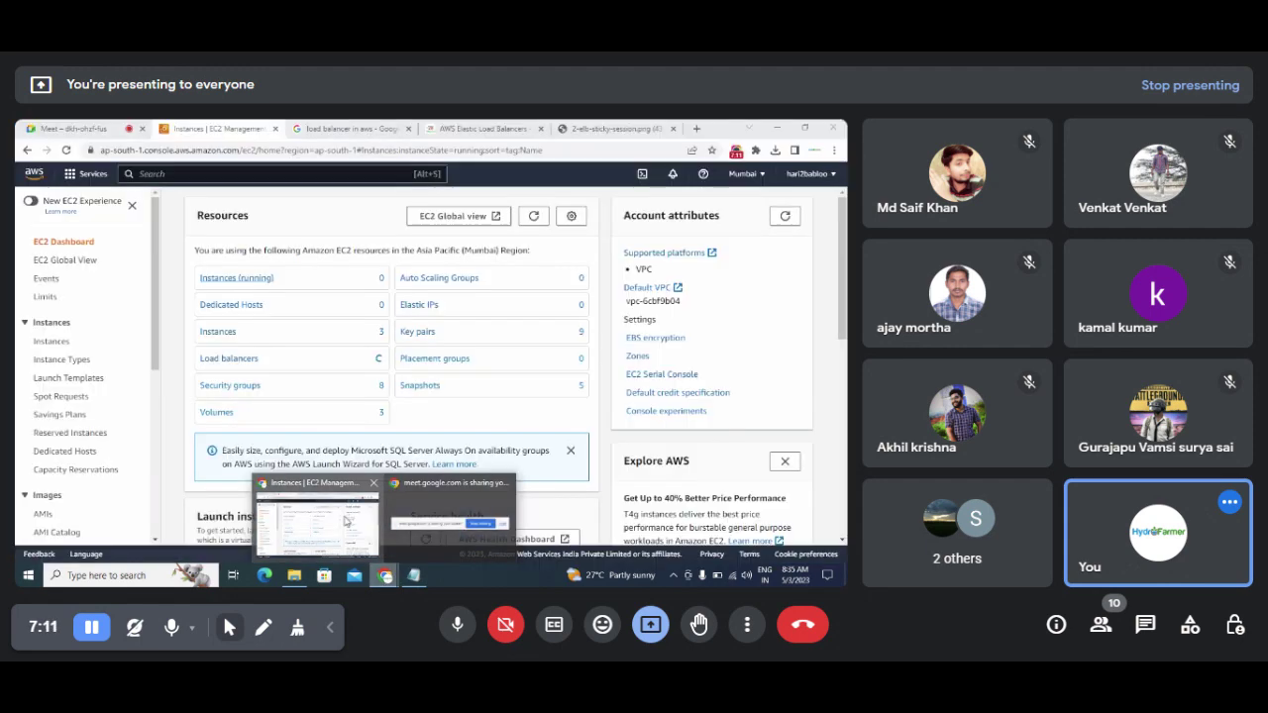
left_click(339, 520)
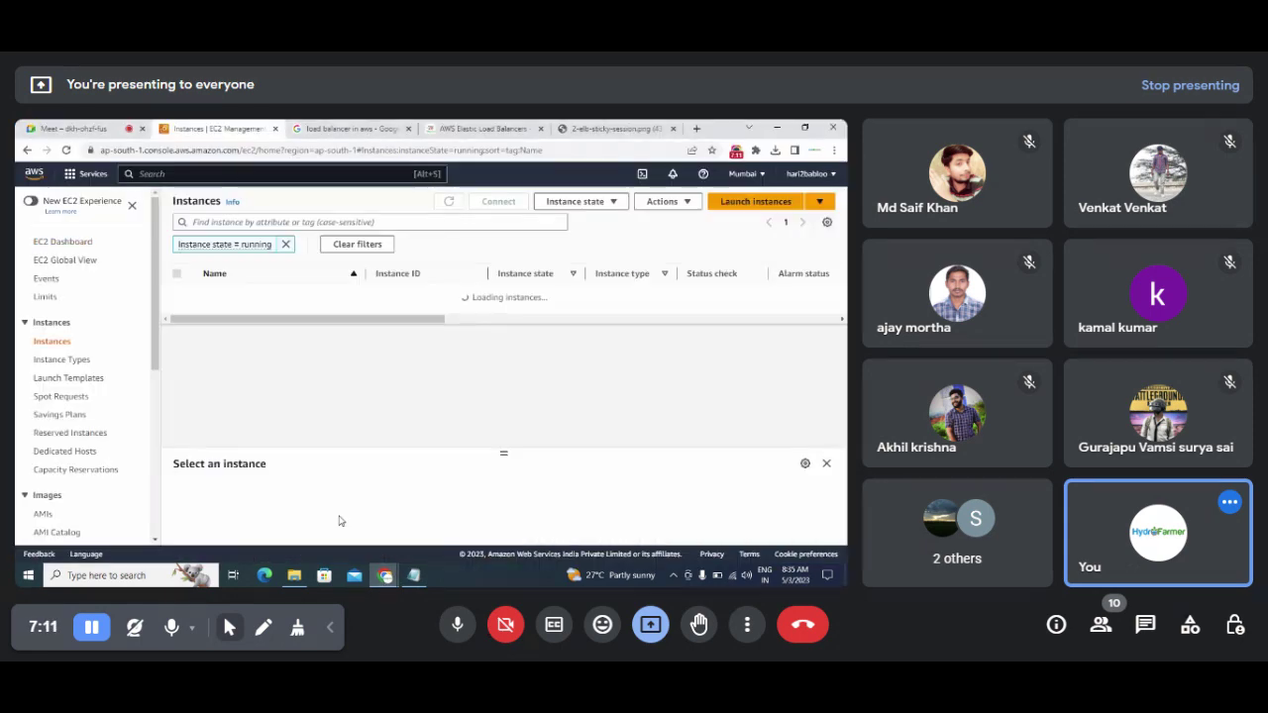
Step: Show all instances and rename the first one to 'Windows Loadbalancer Server 1'
left_click(332, 244)
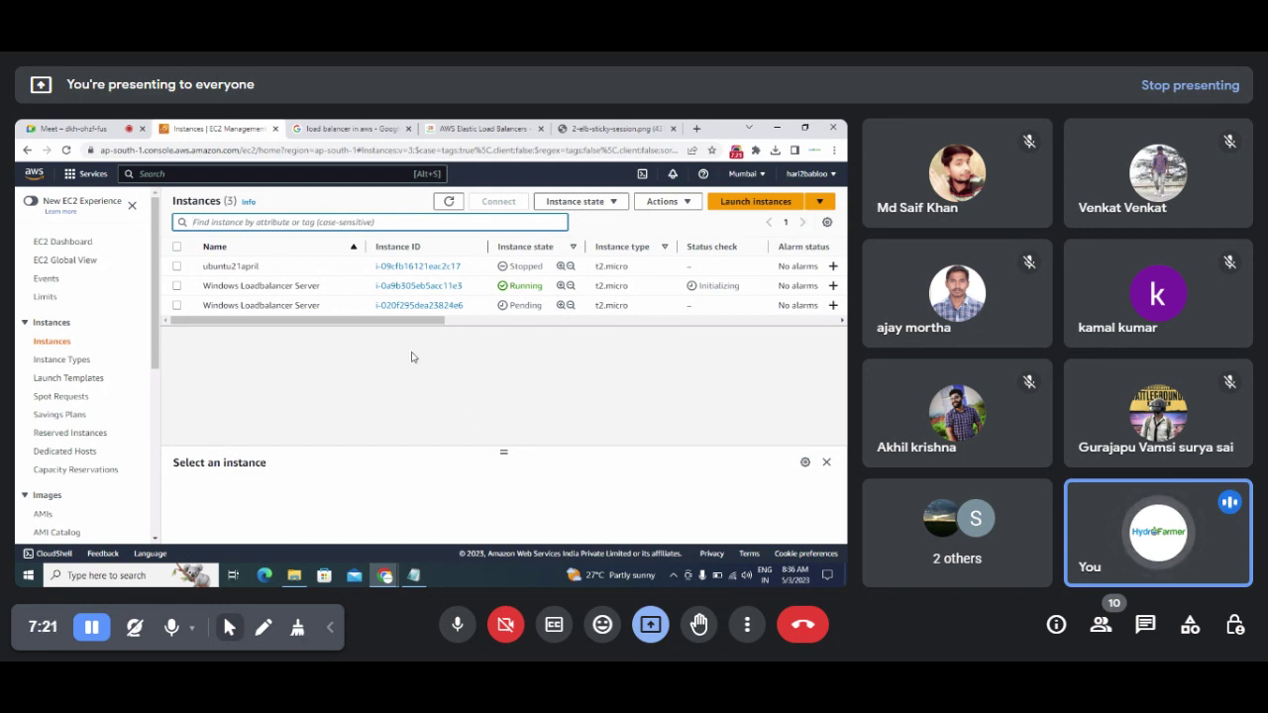
left_click(323, 305)
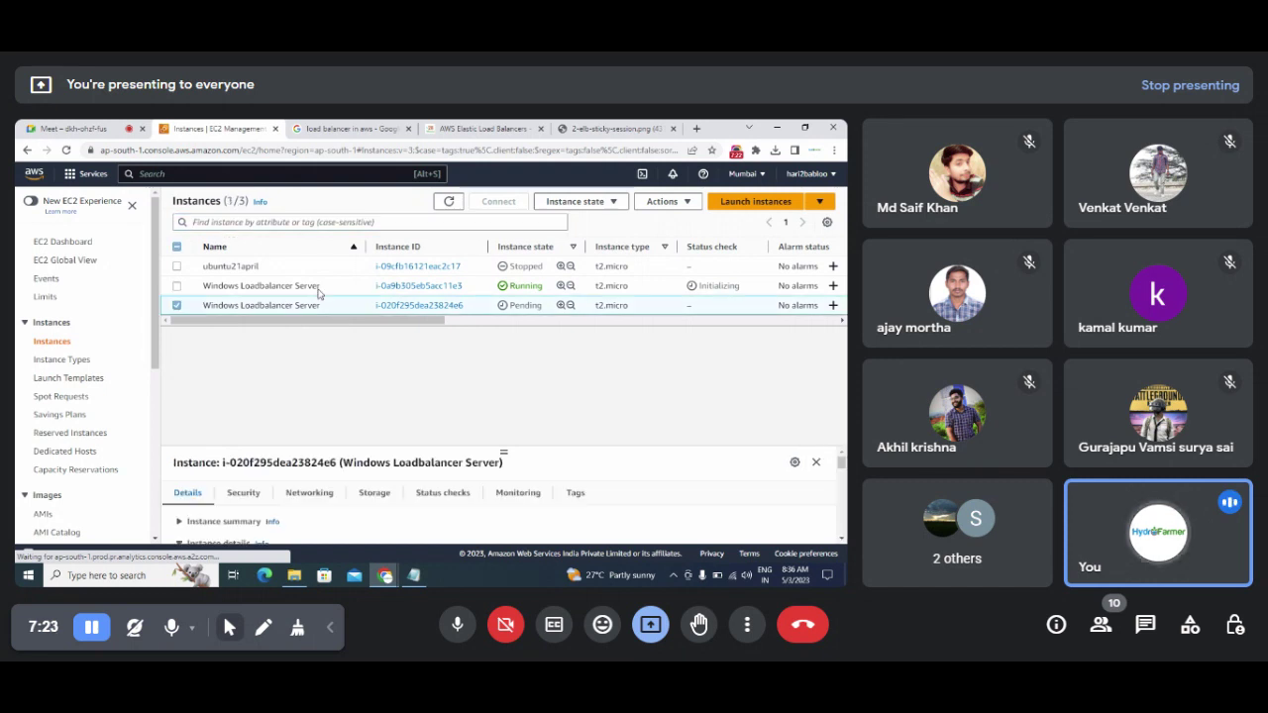
left_click(178, 305)
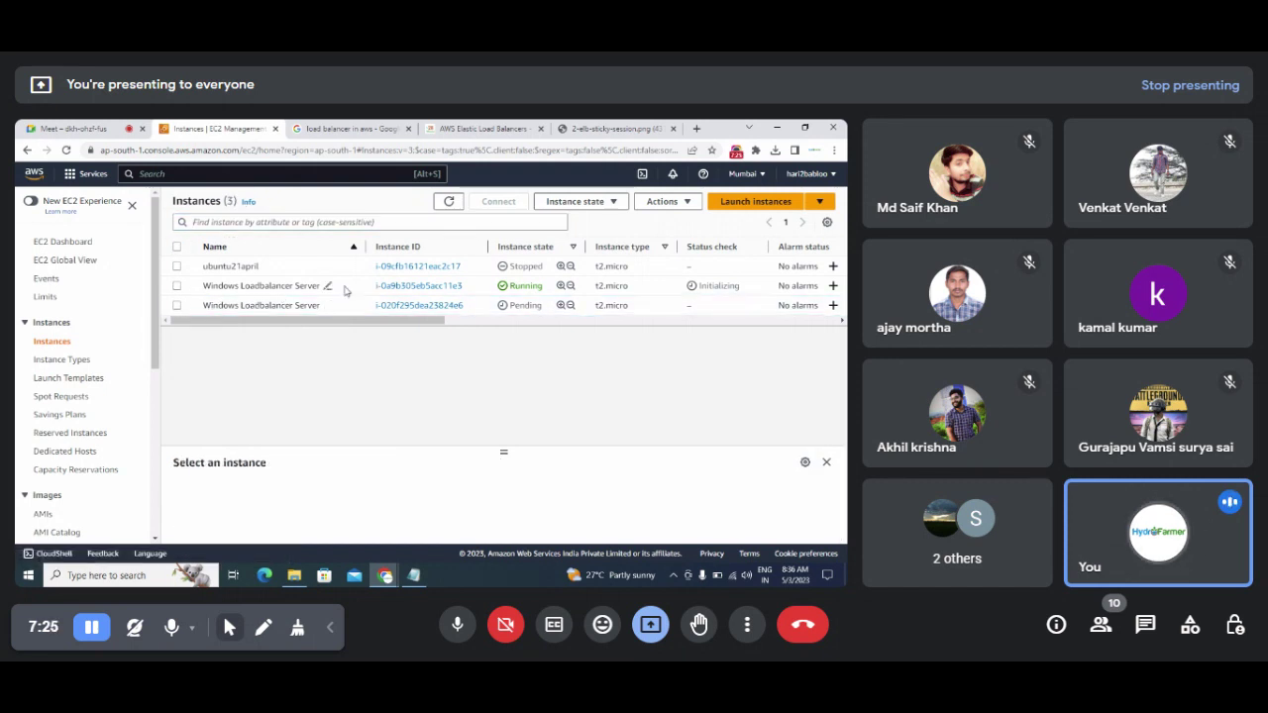
left_click(326, 286)
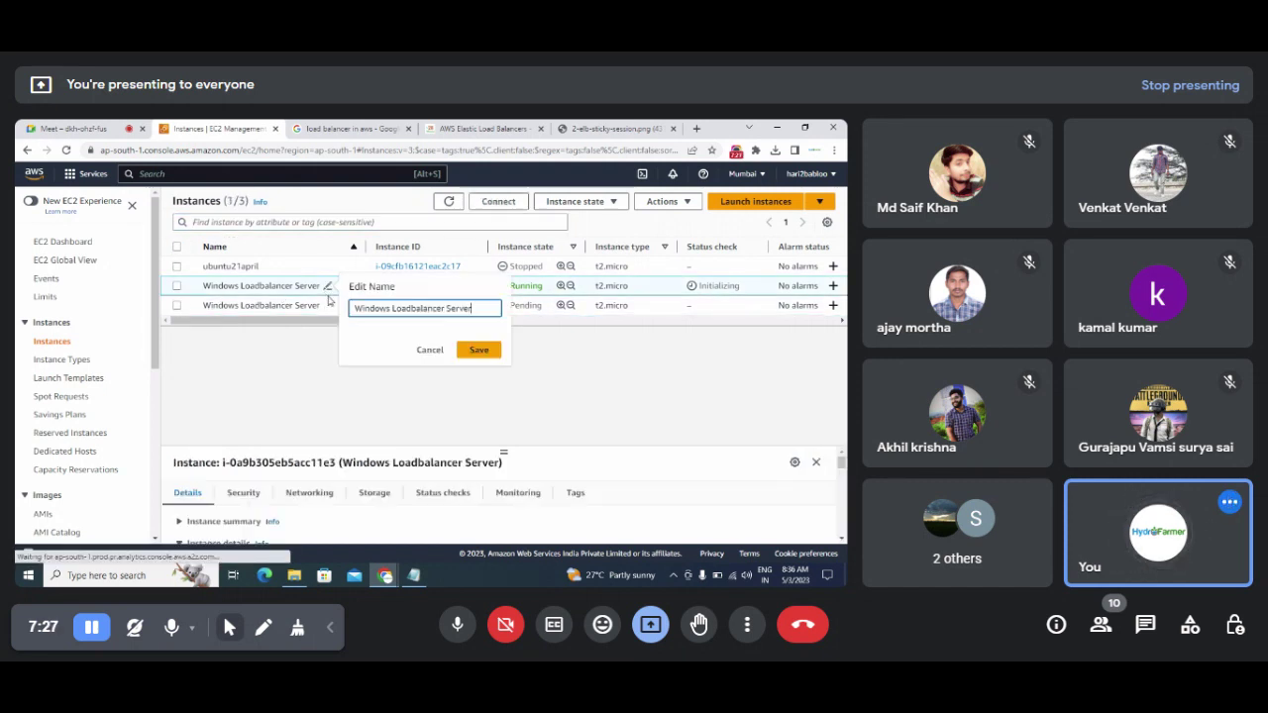
type("1")
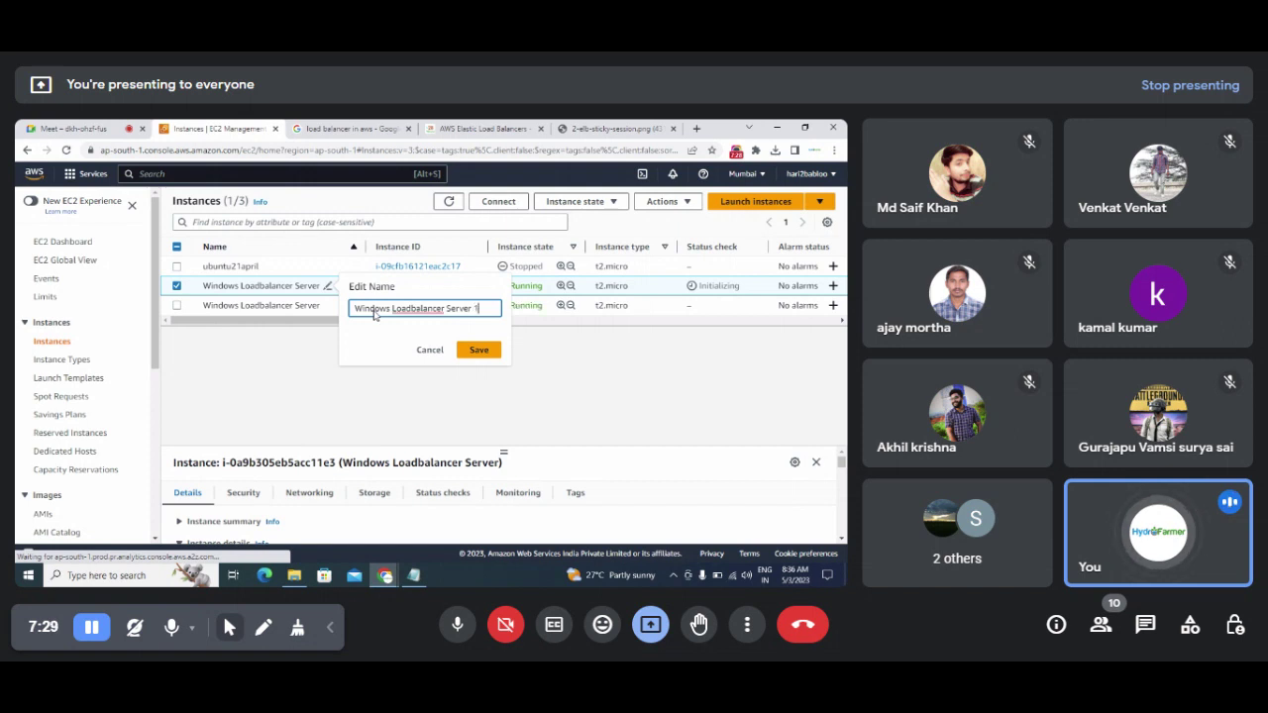
left_click(478, 349)
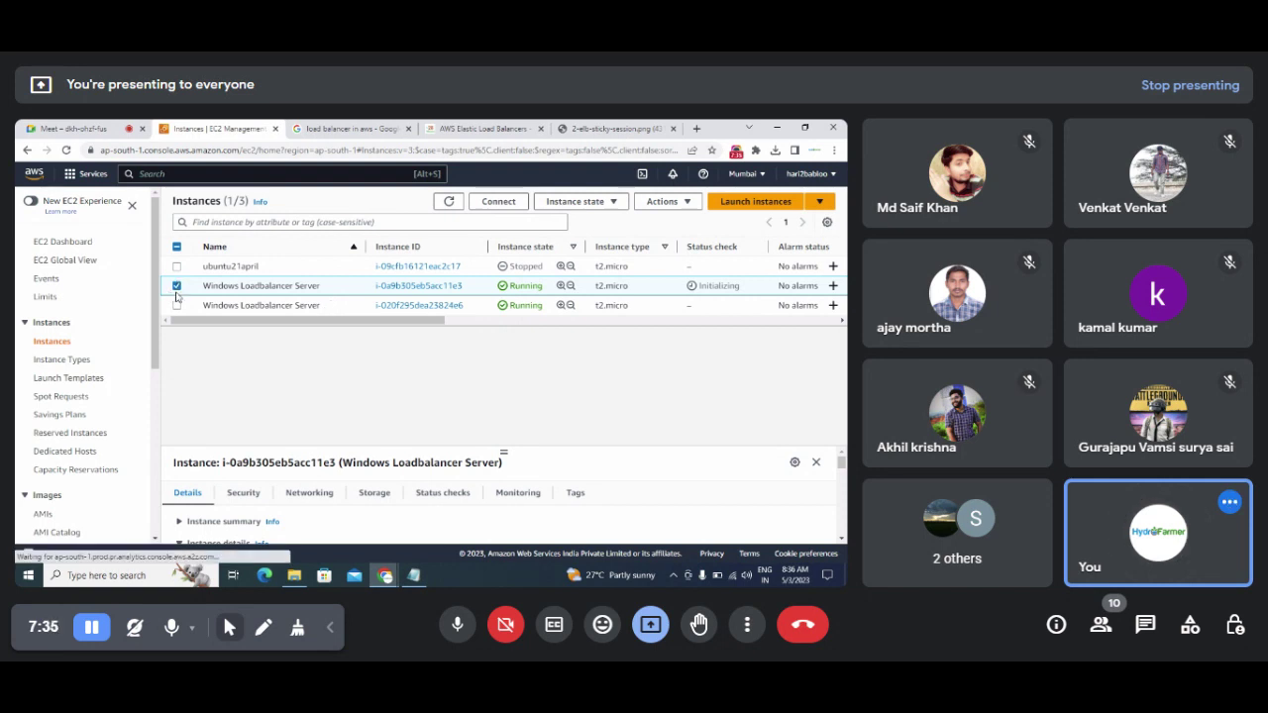
Step: Rename the other instance to 'Windows Loadbalancer Server 2' and widen the Name column
left_click(177, 288)
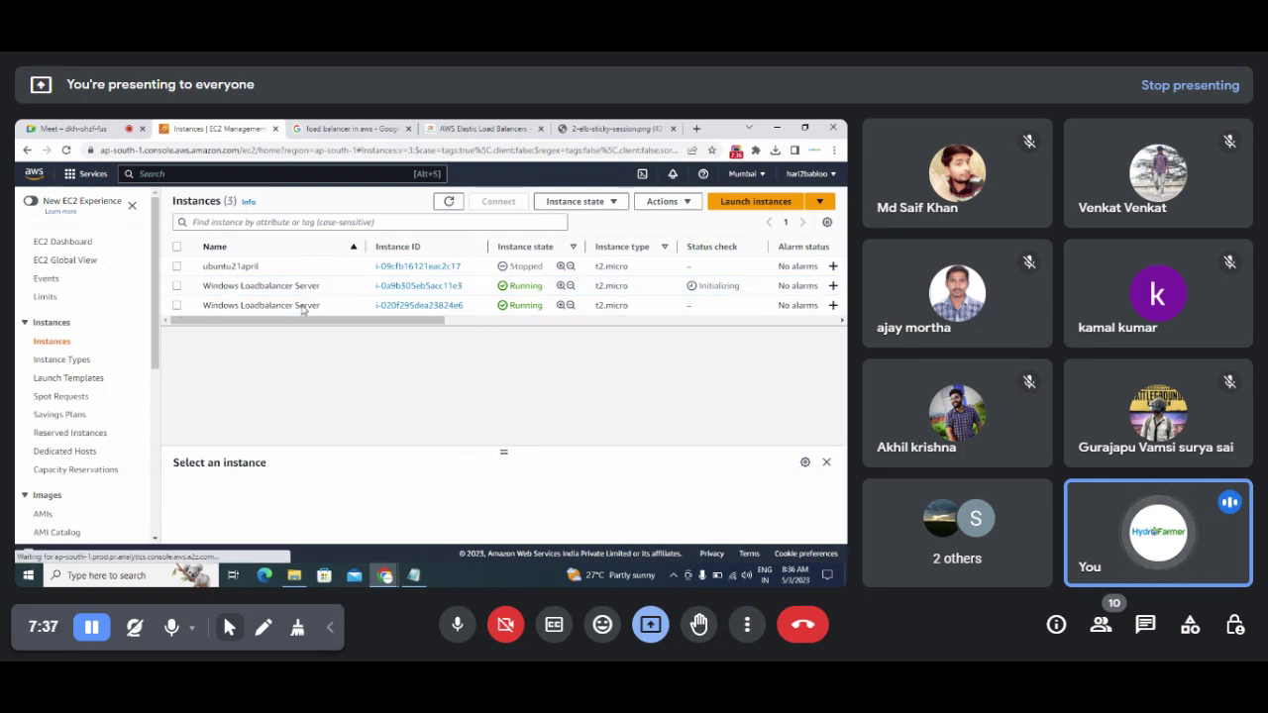
left_click(333, 308)
left_click(328, 307)
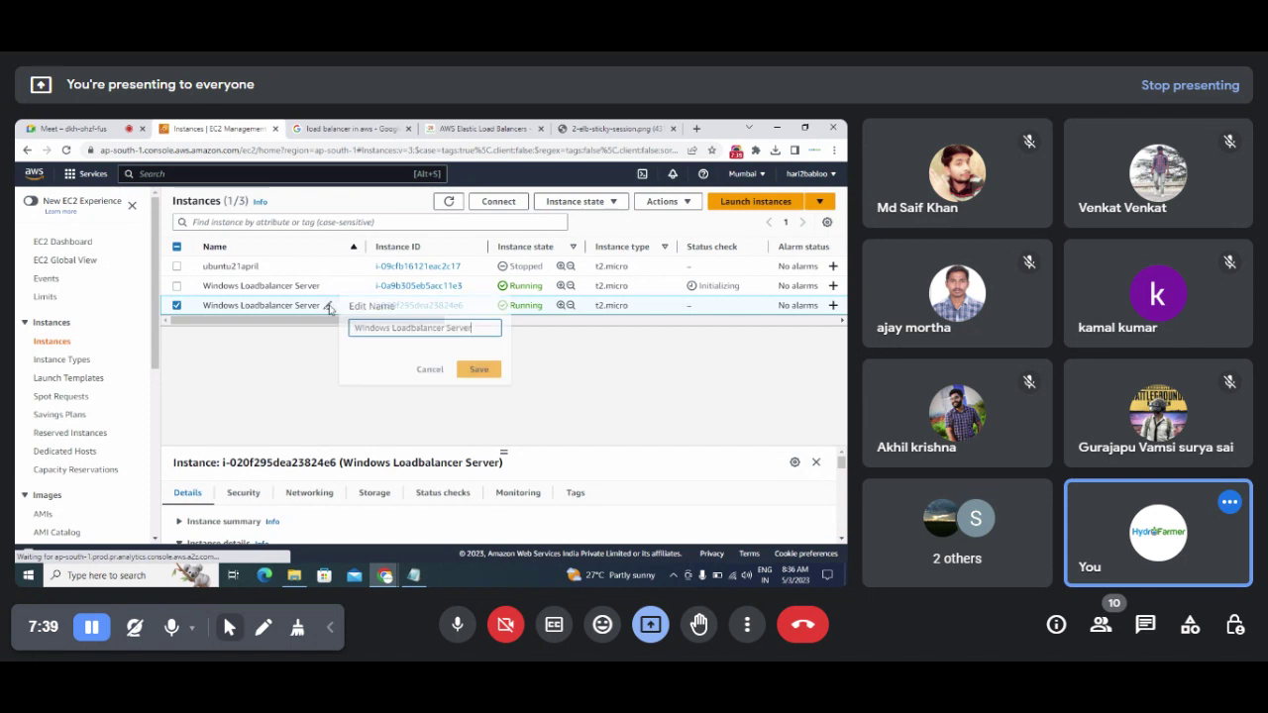
type("2")
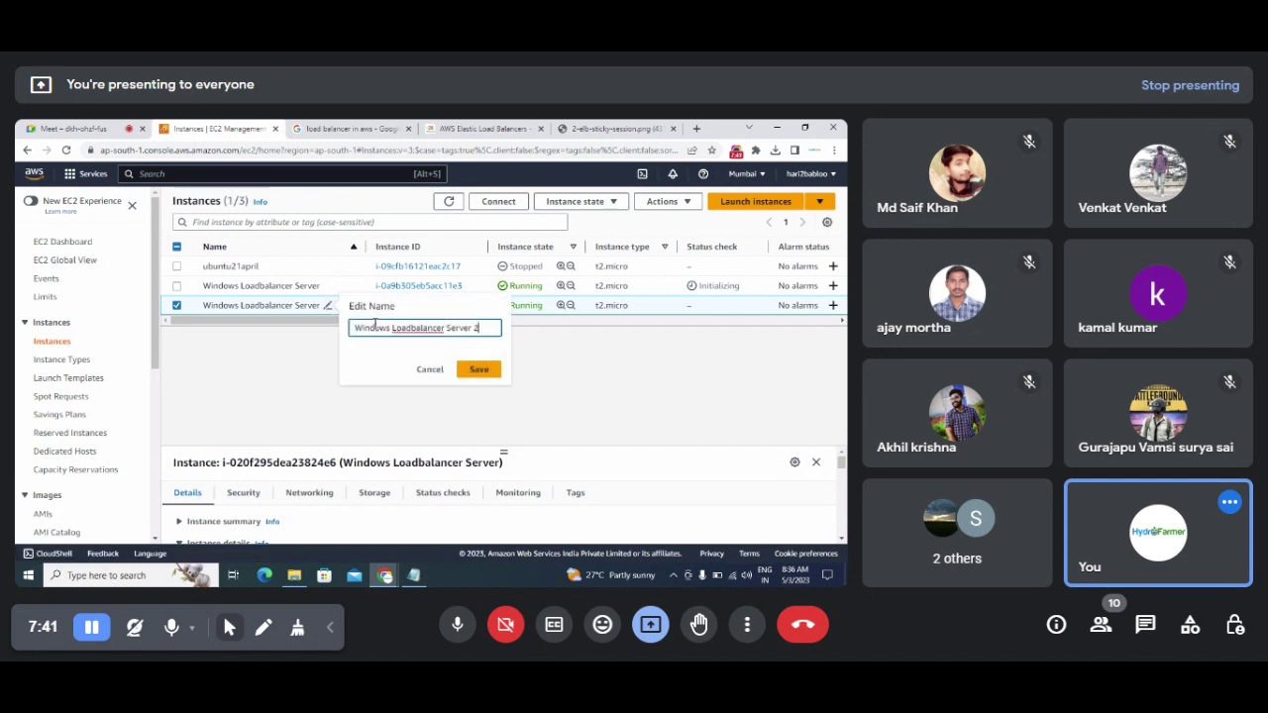
left_click(473, 370)
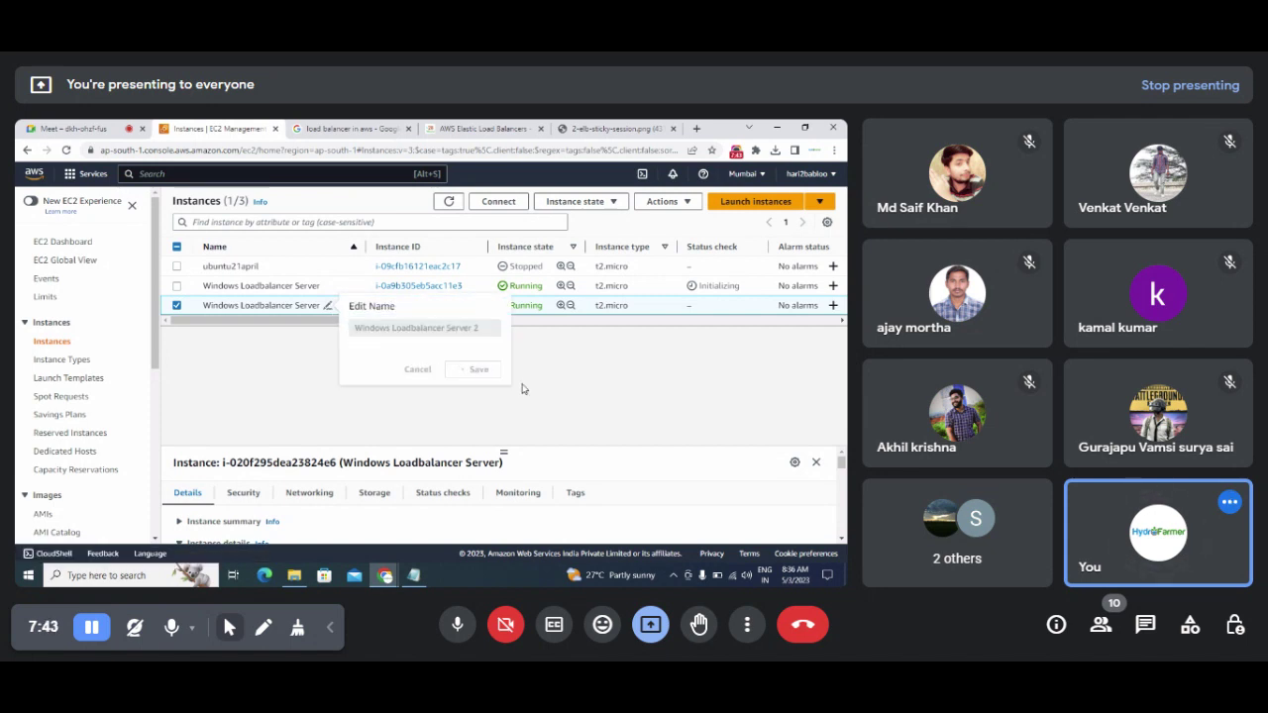
left_click_drag(366, 247, 388, 249)
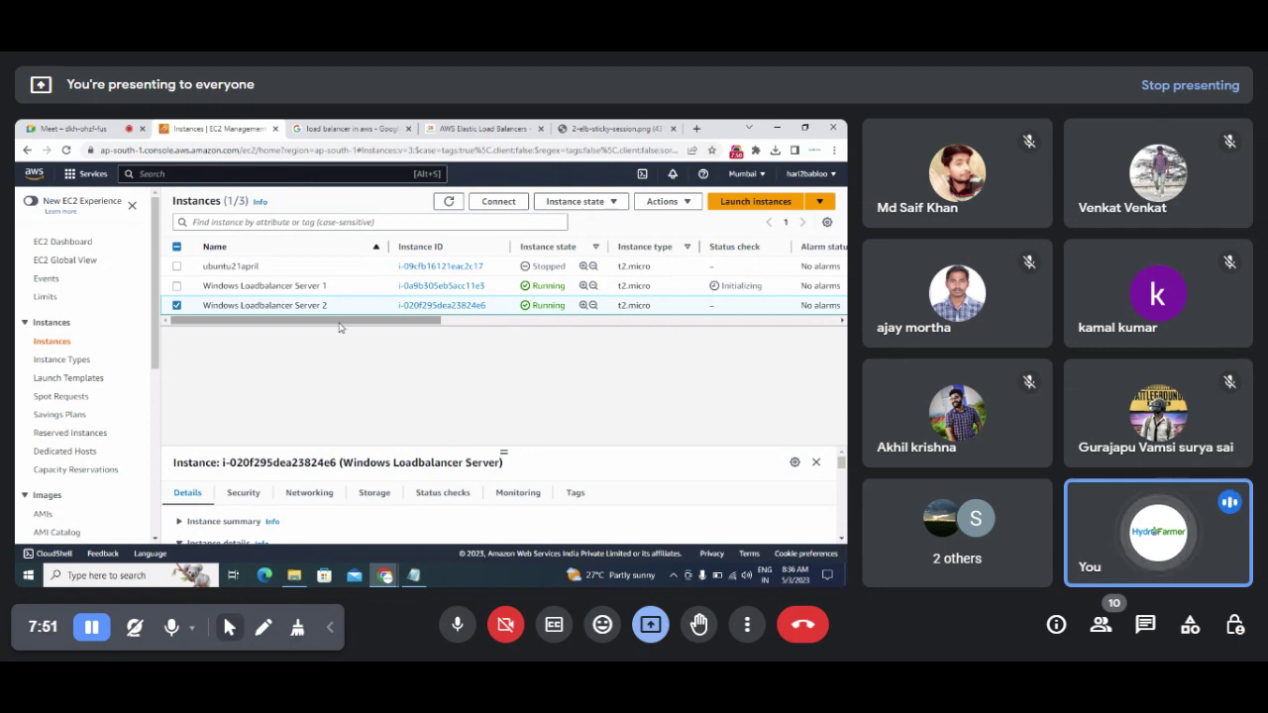
left_click(486, 128)
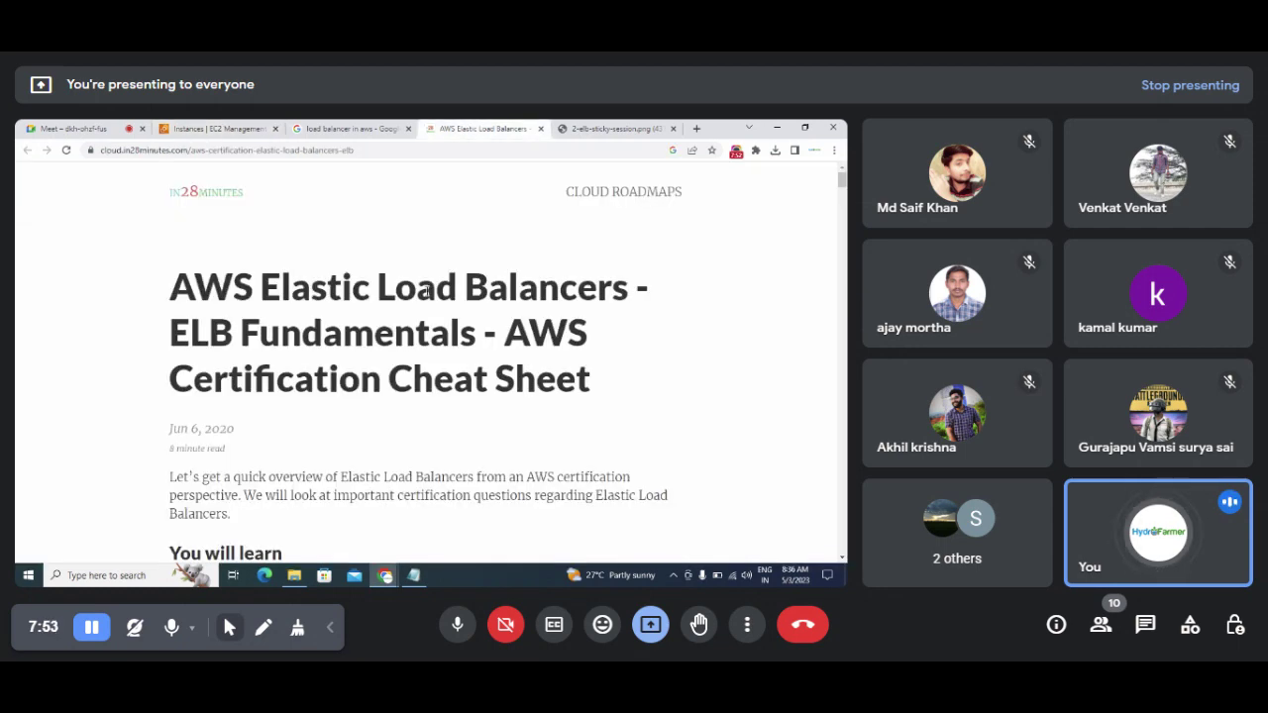
Step: View the 2-elb-sticky-session.png load balancer diagram, then return to the EC2 instances list
left_click(582, 129)
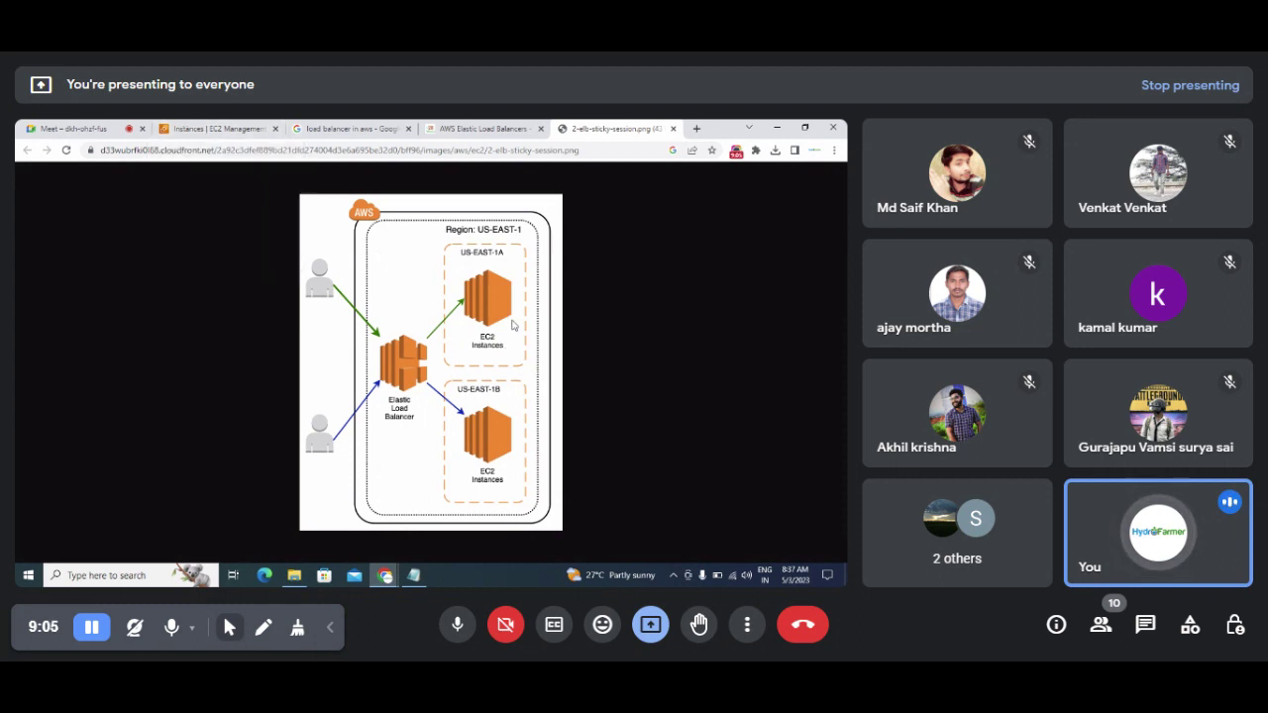
left_click(230, 130)
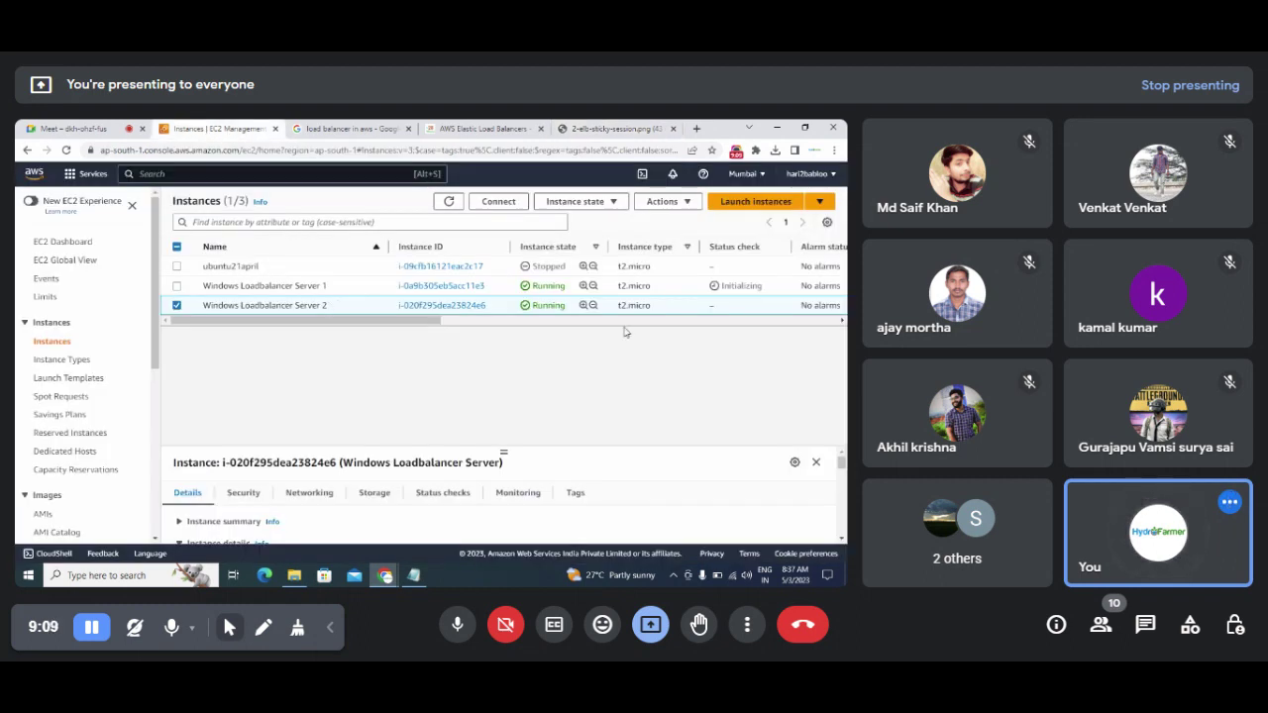
Step: Refresh the instances and open Server 1's RDP client Get password page
left_click(450, 202)
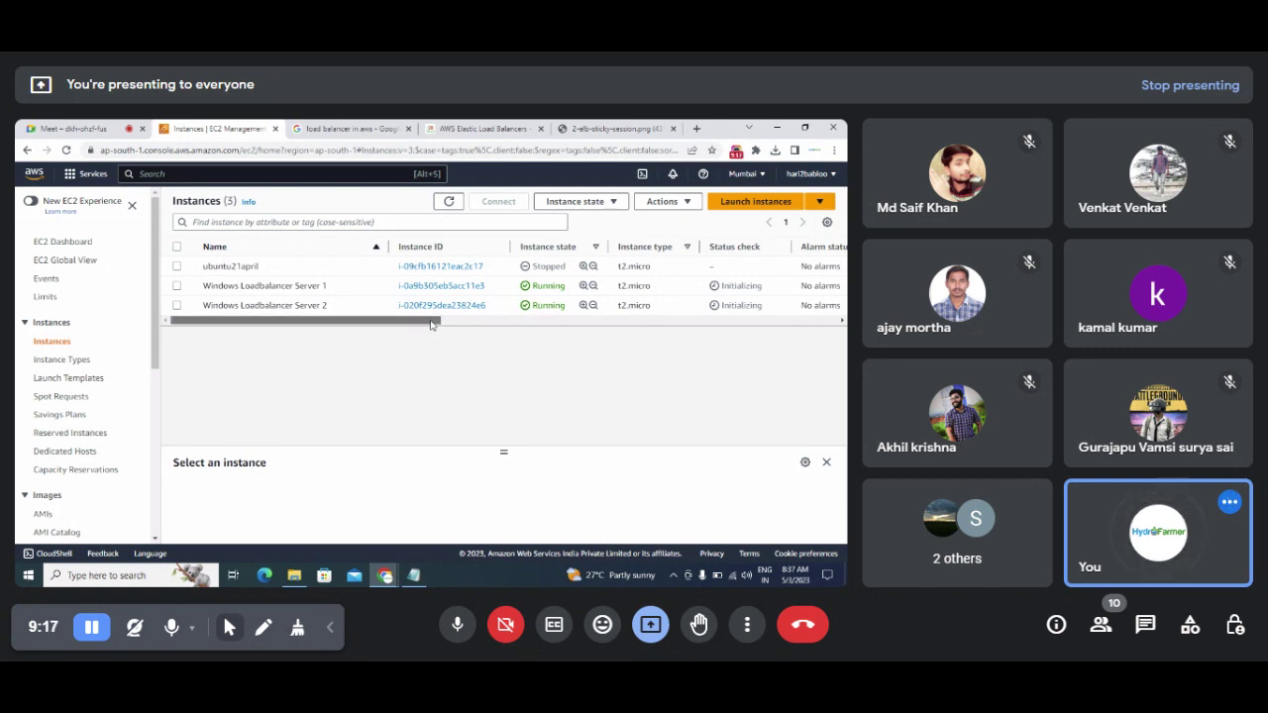
left_click_drag(430, 320, 393, 345)
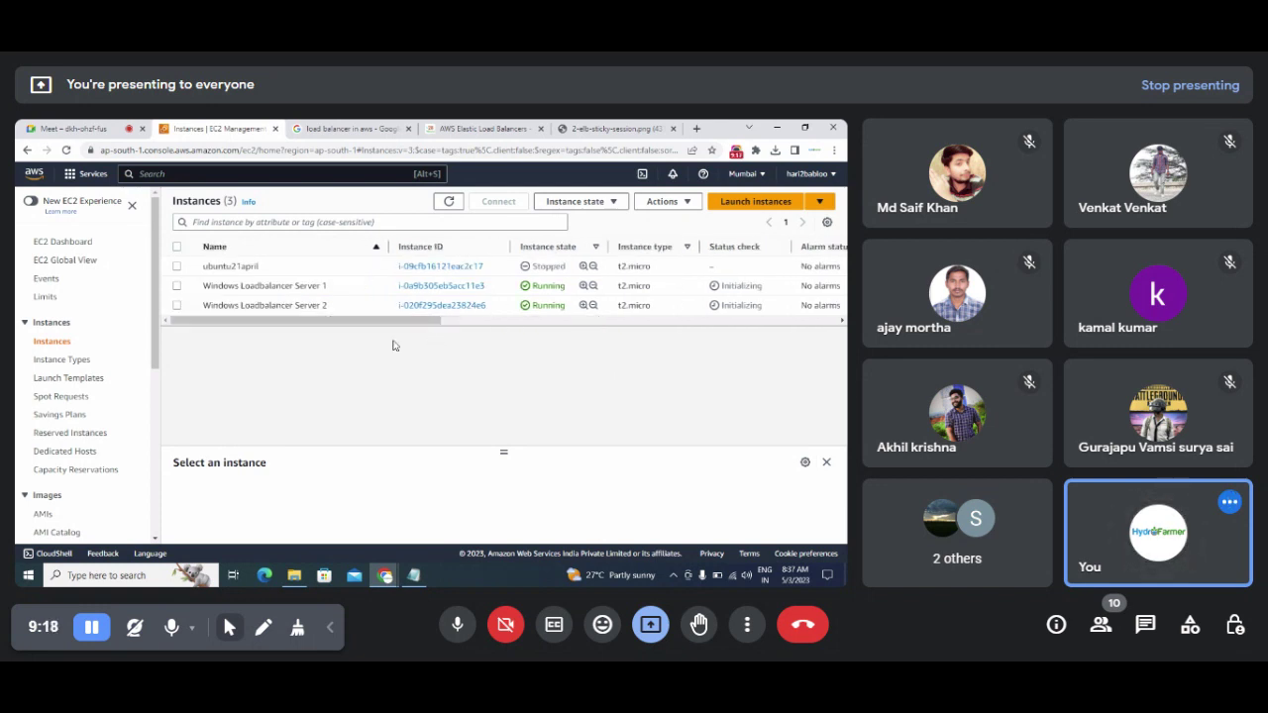
left_click(431, 288)
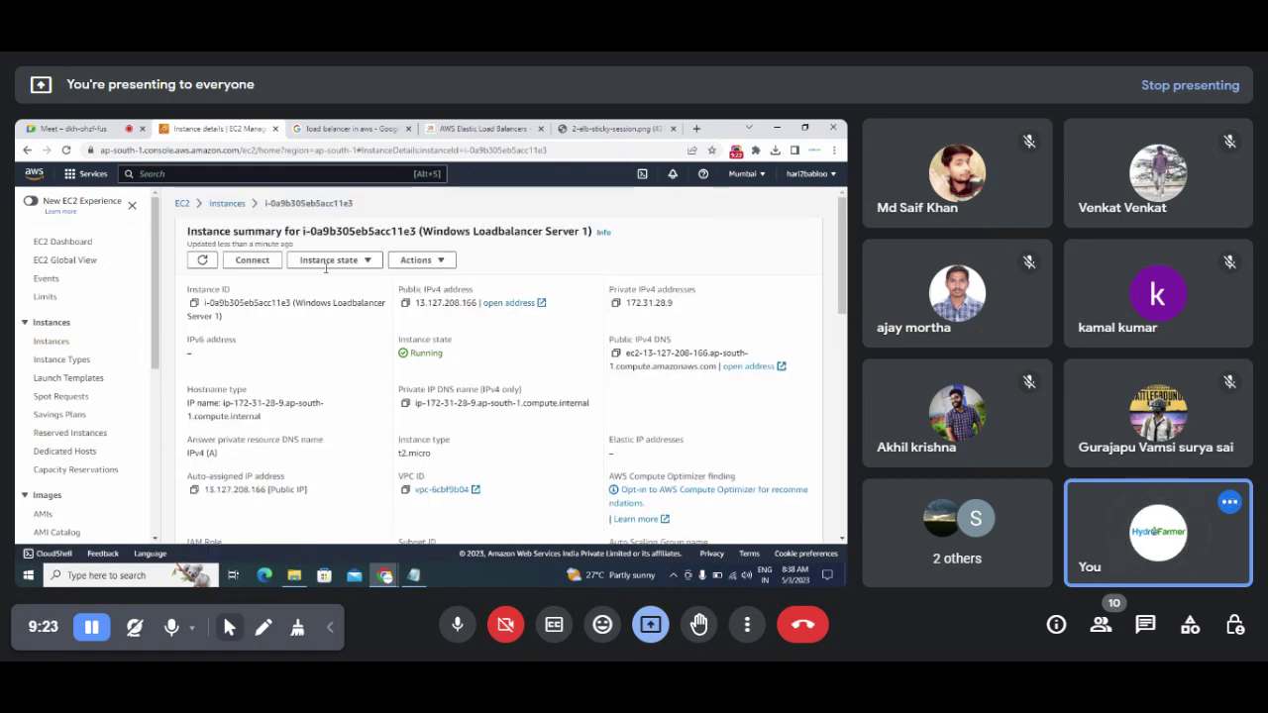
left_click(239, 265)
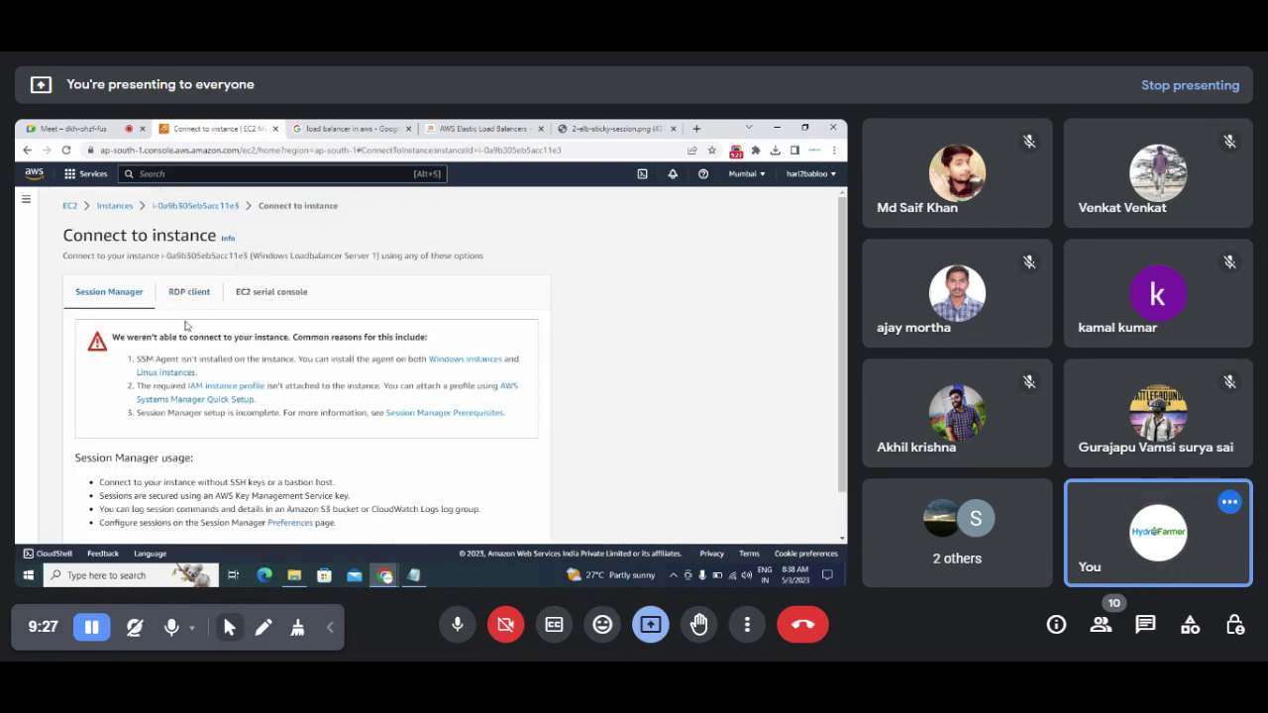
left_click(188, 294)
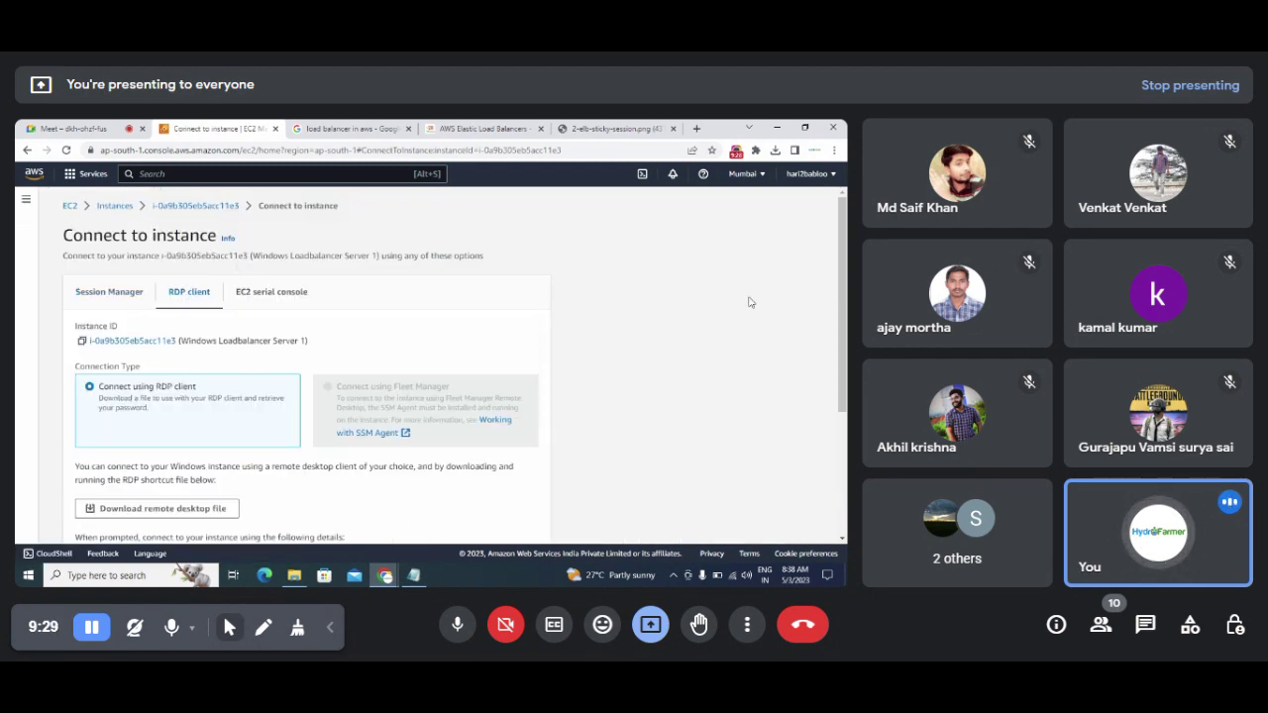
left_click_drag(841, 297, 840, 421)
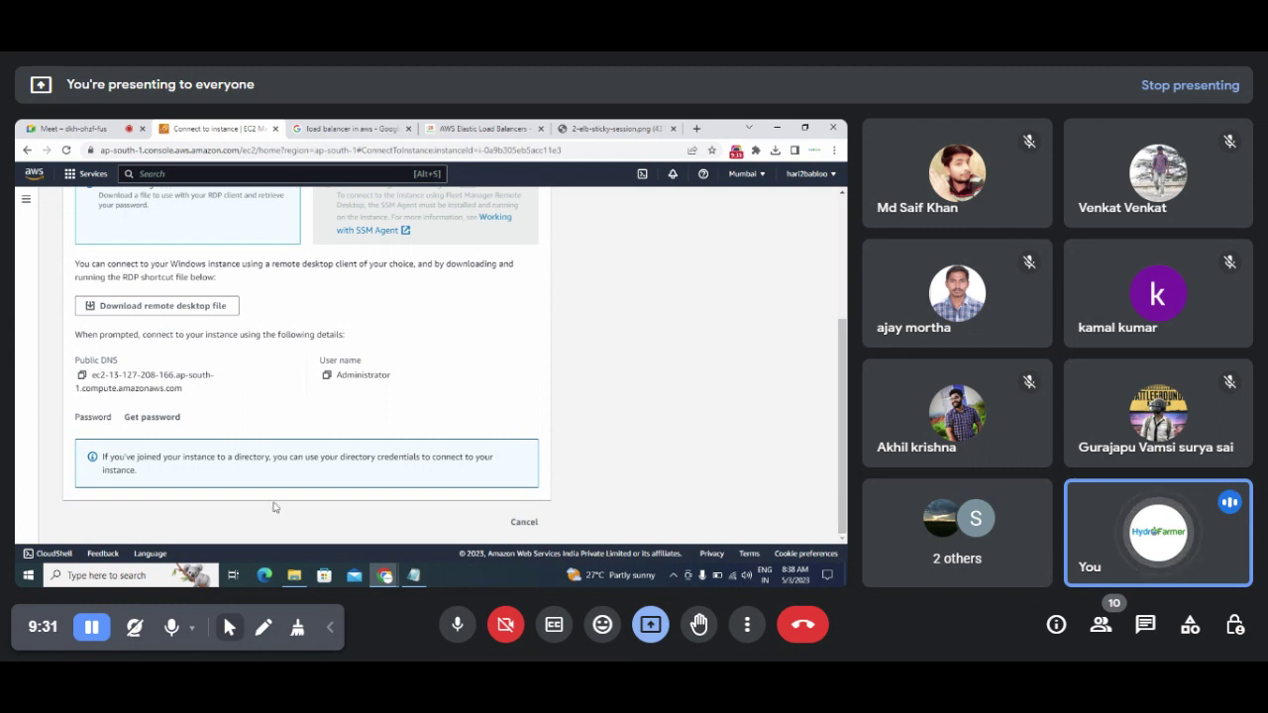
left_click(152, 419)
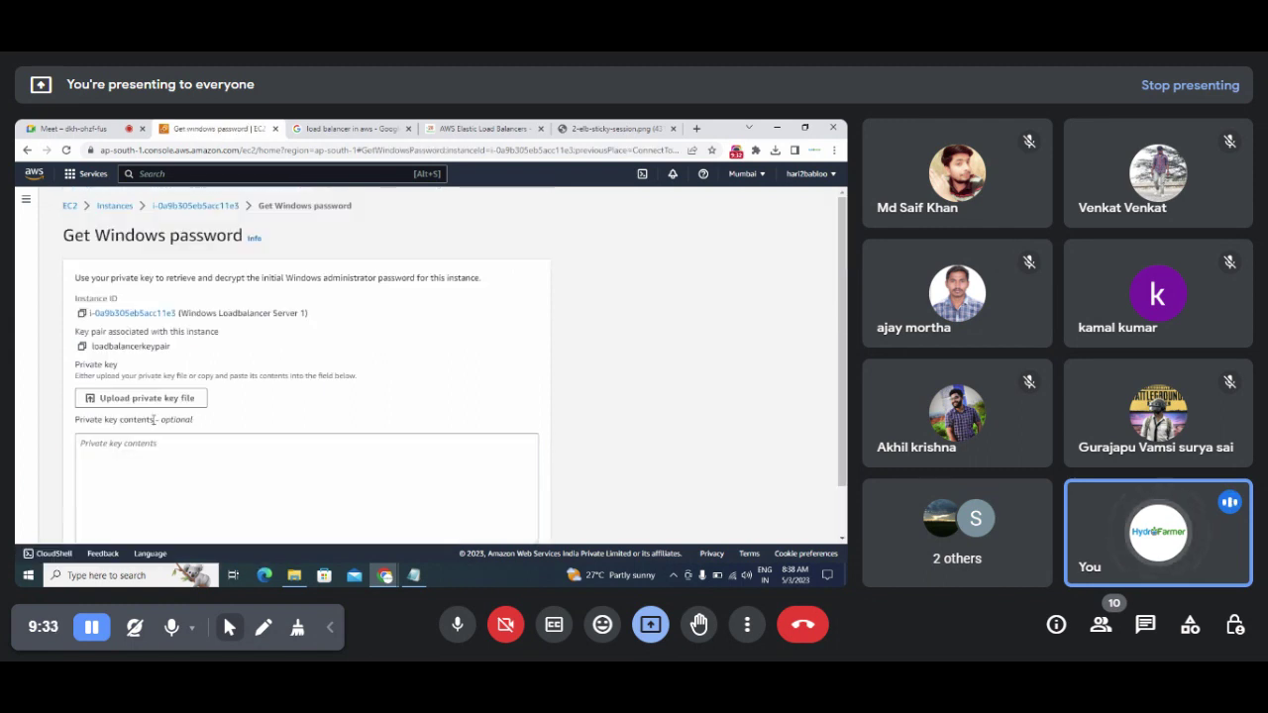
Step: Upload loadbalancerkeypair.pem, decrypt Server 1's Administrator password, and review the RDP details
left_click(136, 400)
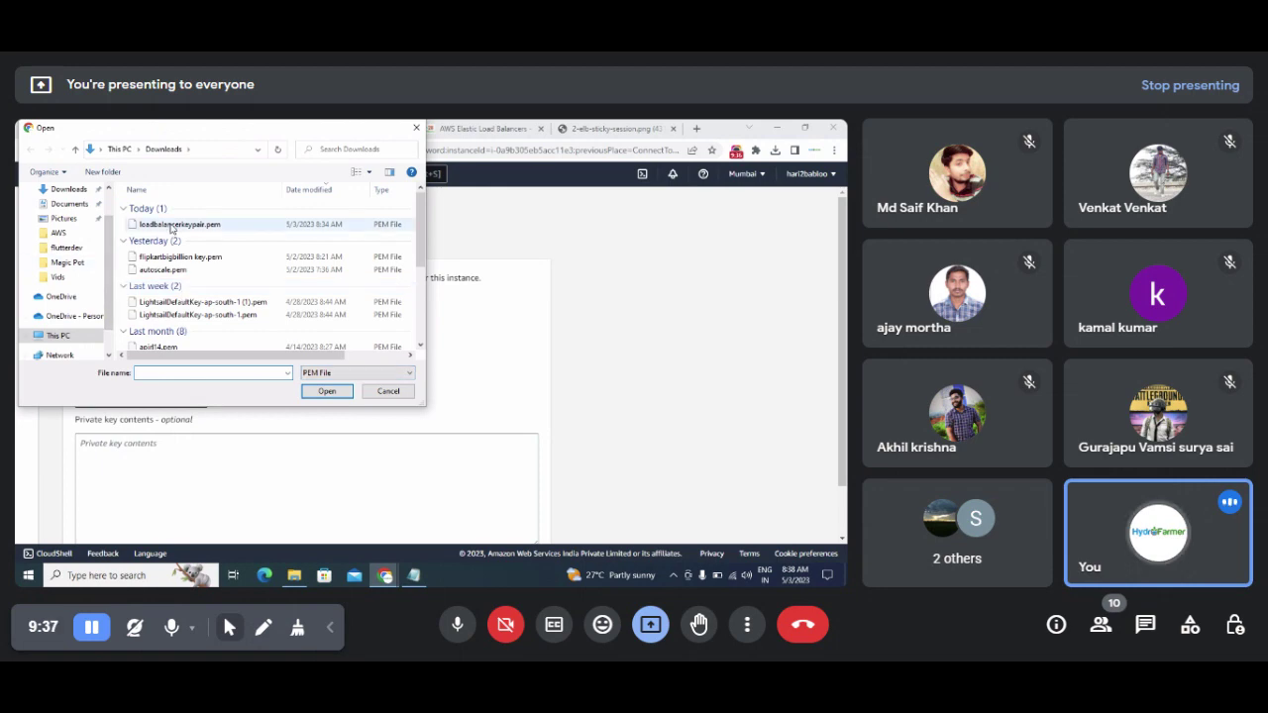
double_click(173, 225)
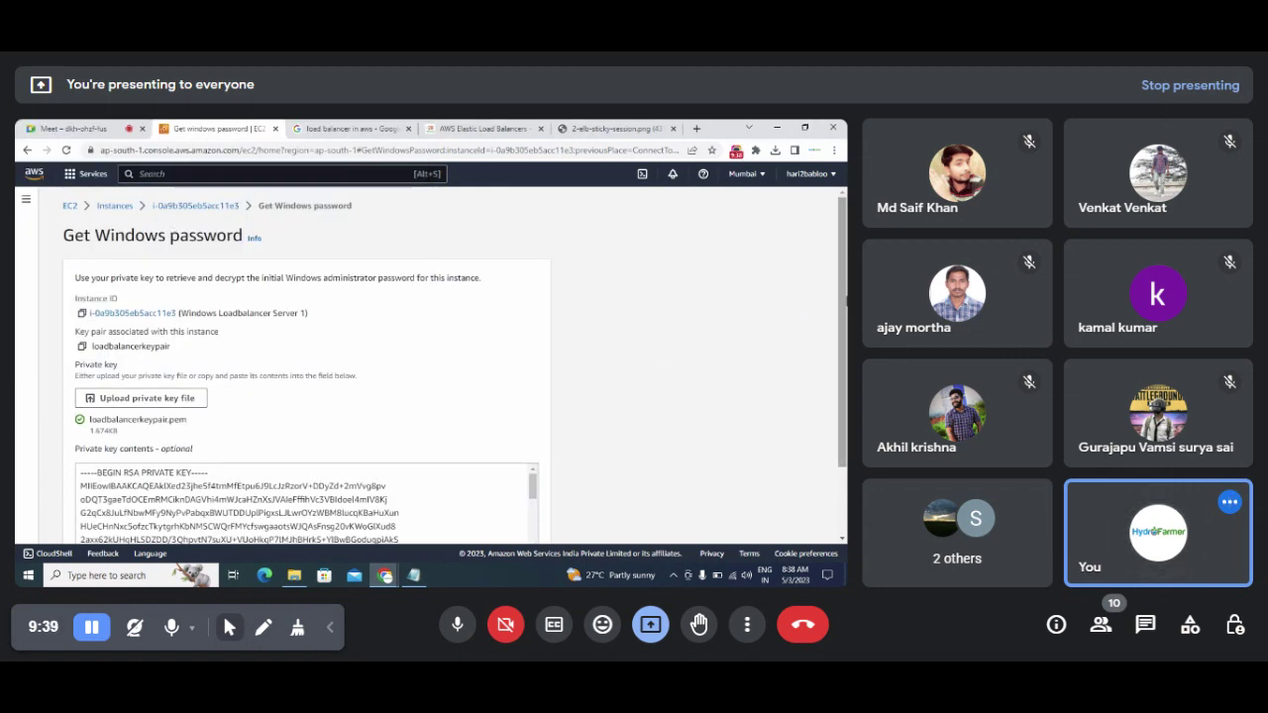
scroll(497, 515, "down", 2)
left_click(497, 528)
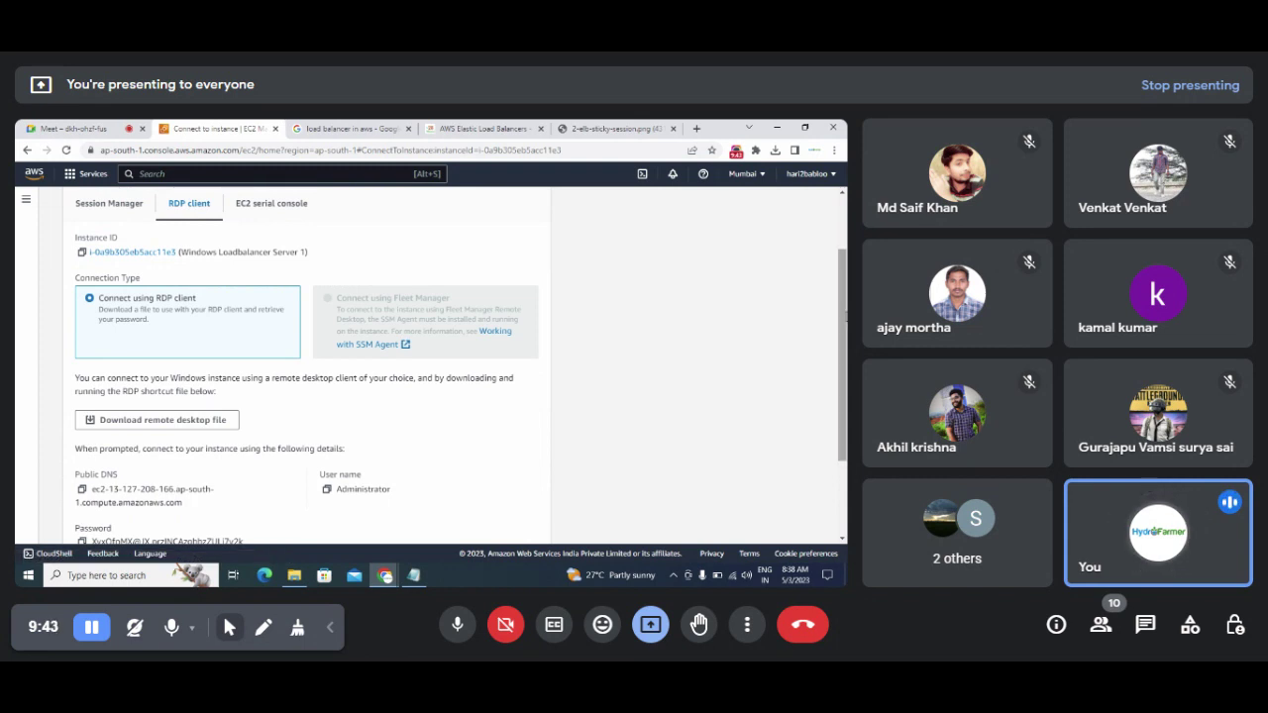
scroll(842, 376, "down", 2)
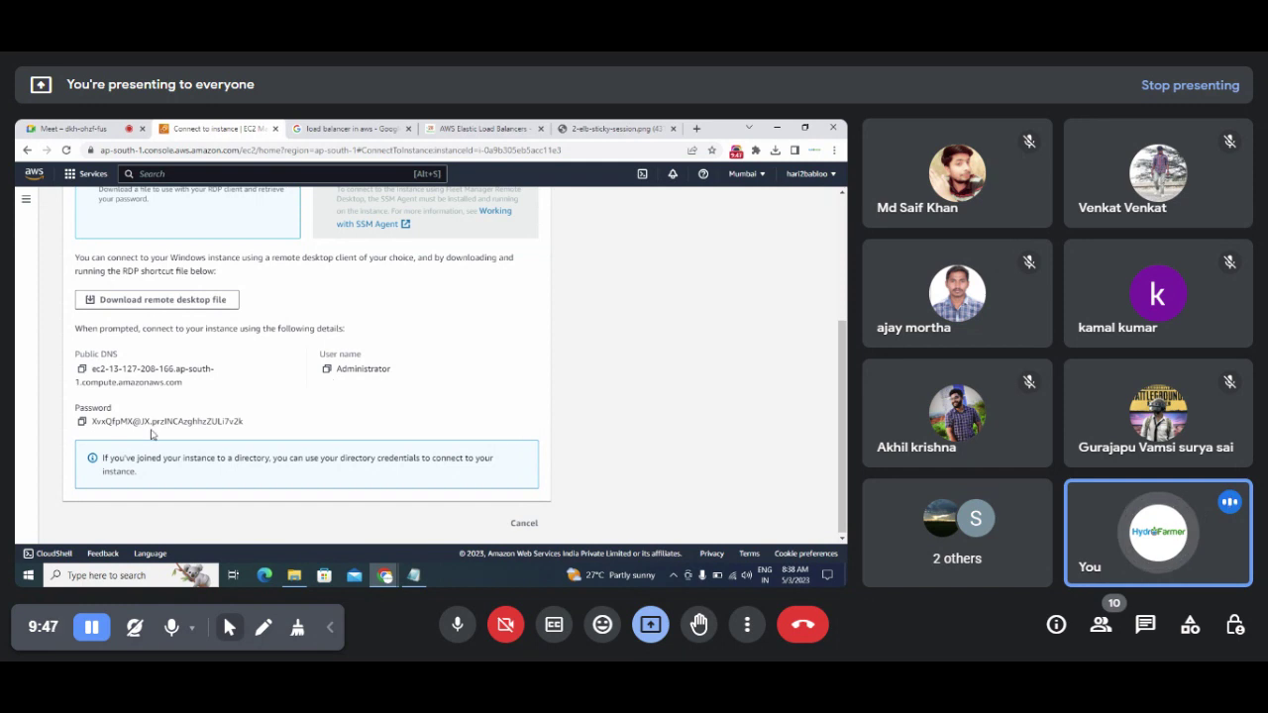
scroll(594, 436, "up", 2)
scroll(454, 365, "up", 1)
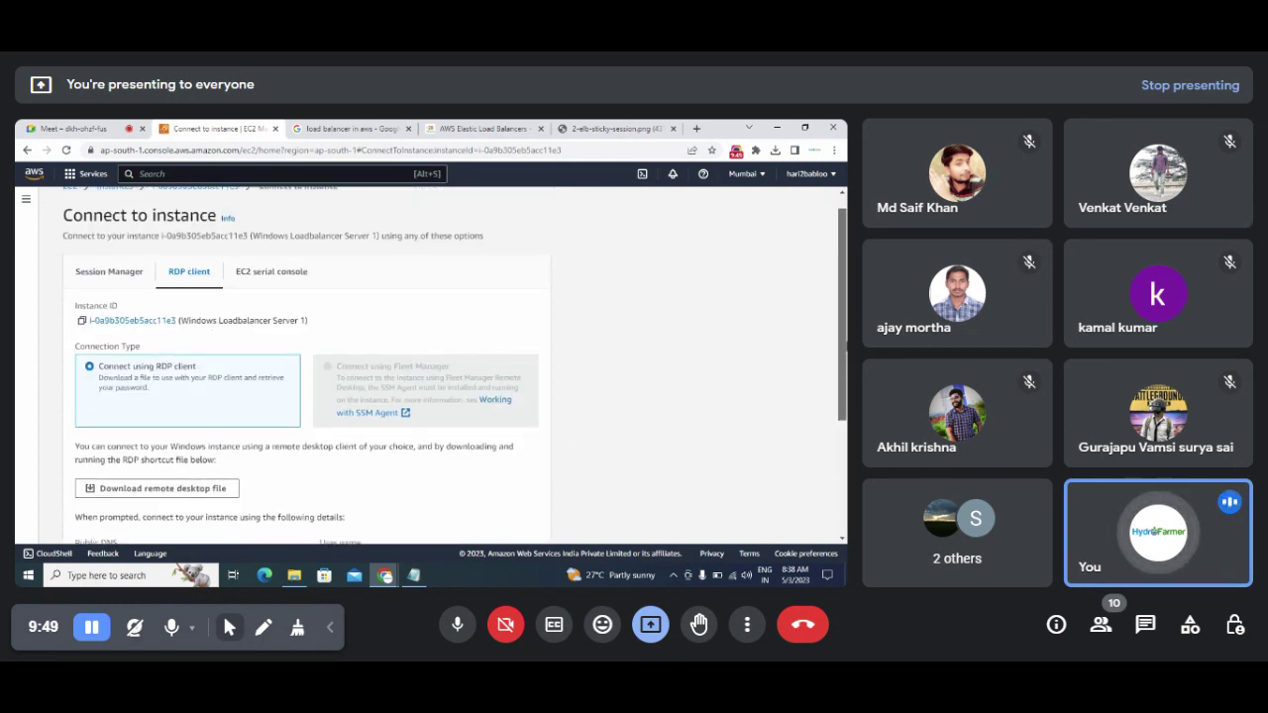
scroll(845, 347, "down", 1)
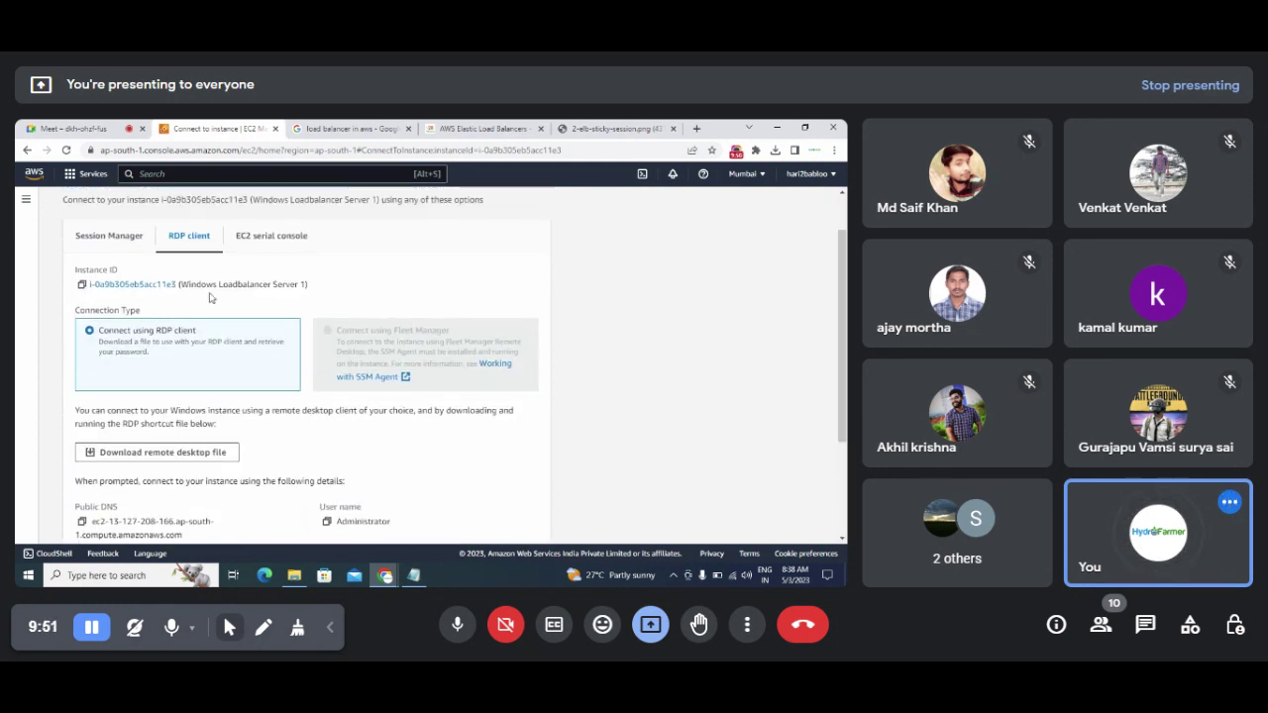
left_click_drag(243, 285, 324, 300)
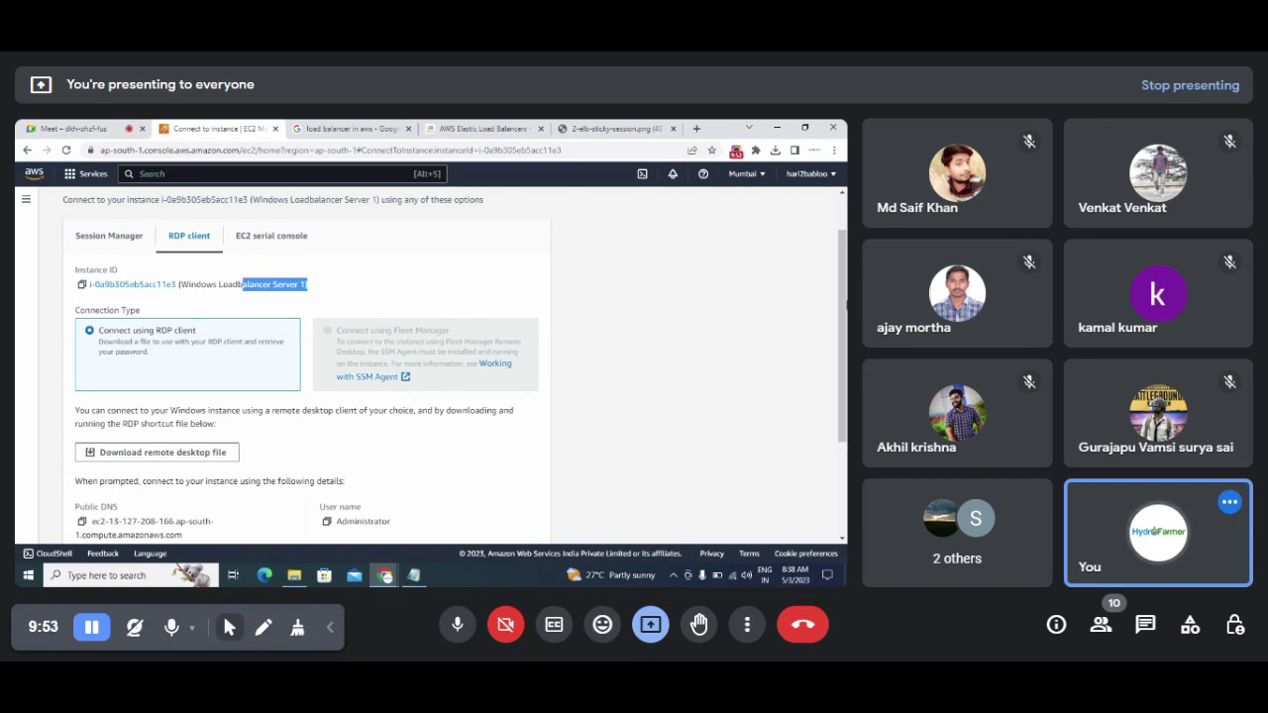
scroll(495, 396, "down", 3)
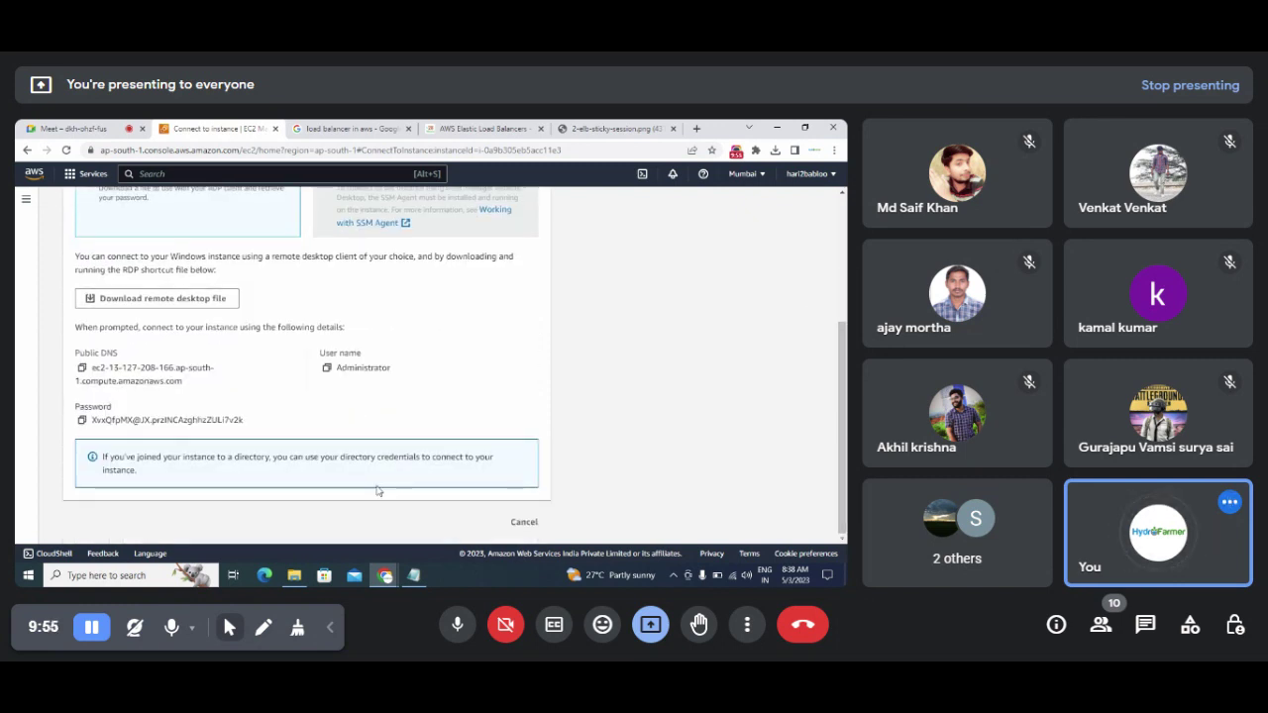
Step: Launch Remote Desktop Connection and connect to Server 1's pasted public DNS
left_click(57, 582)
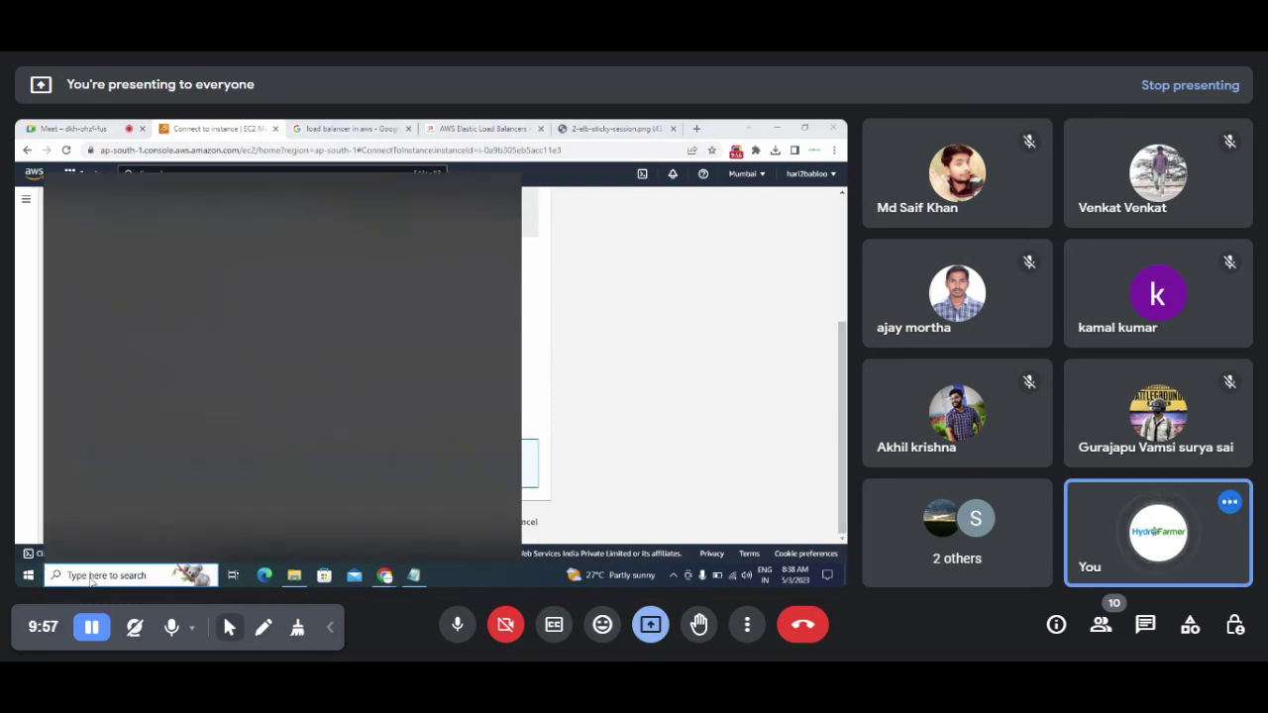
type("remote")
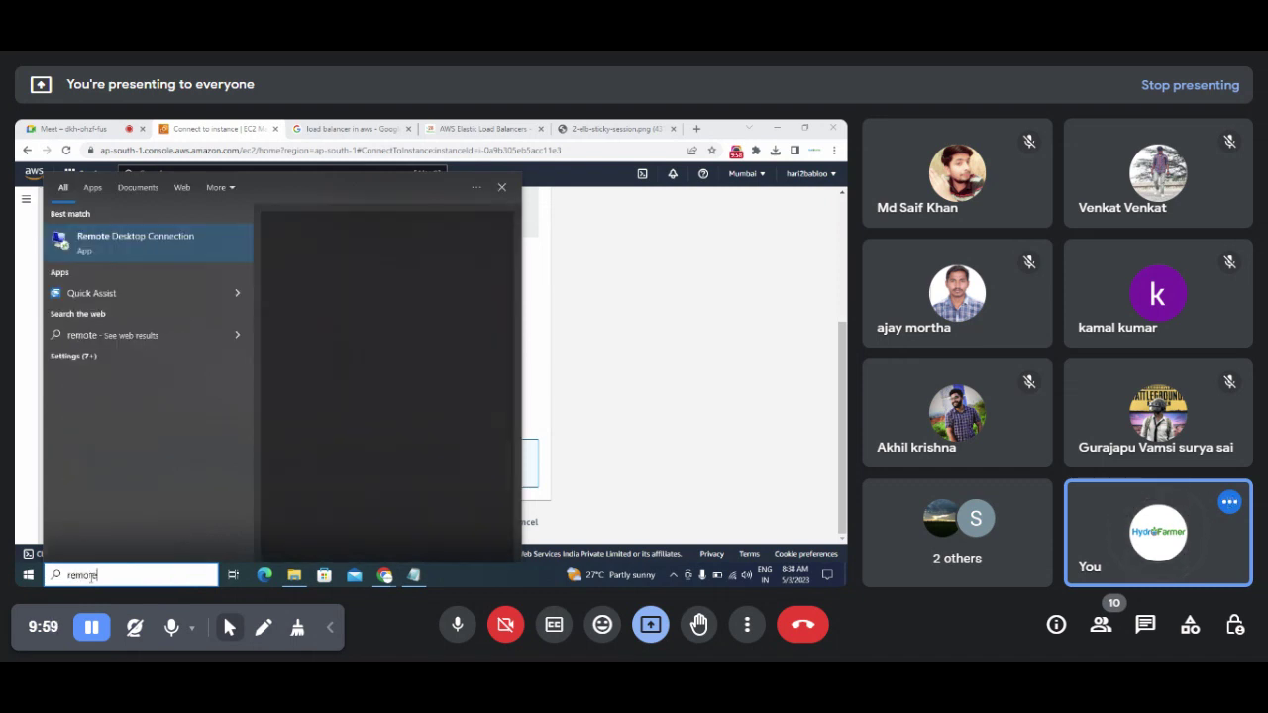
left_click(131, 238)
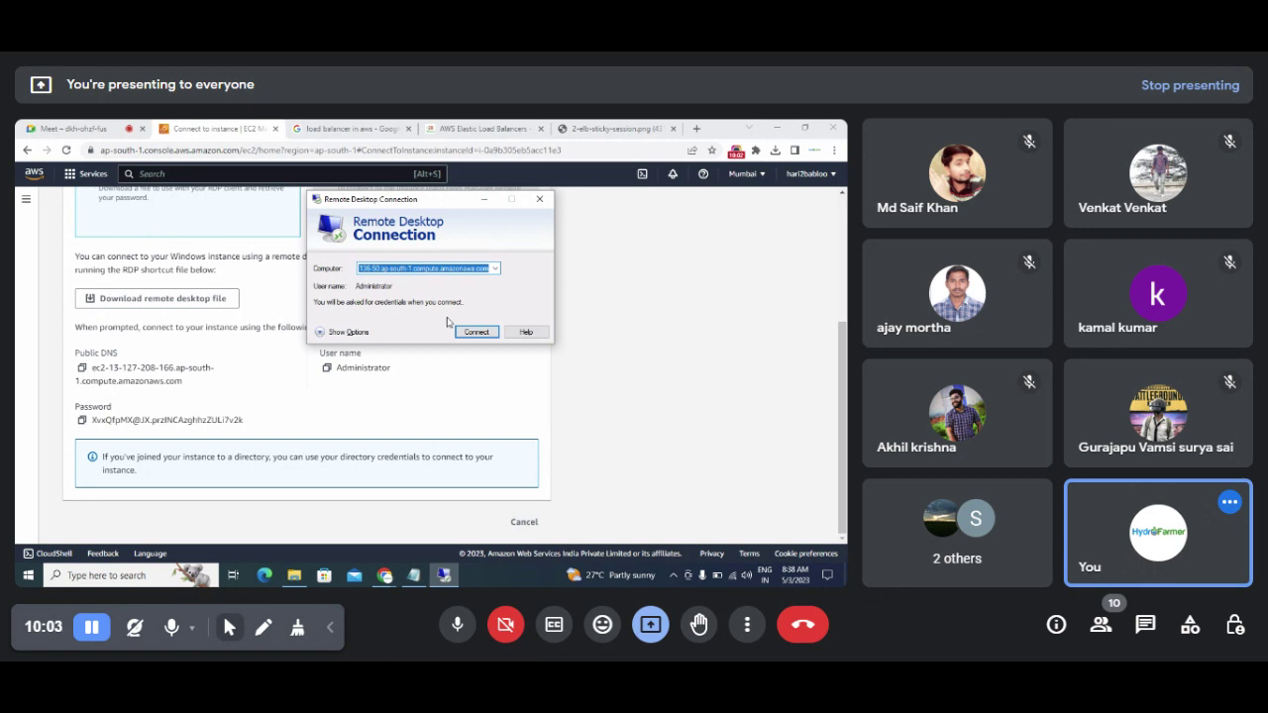
key("BackSpace")
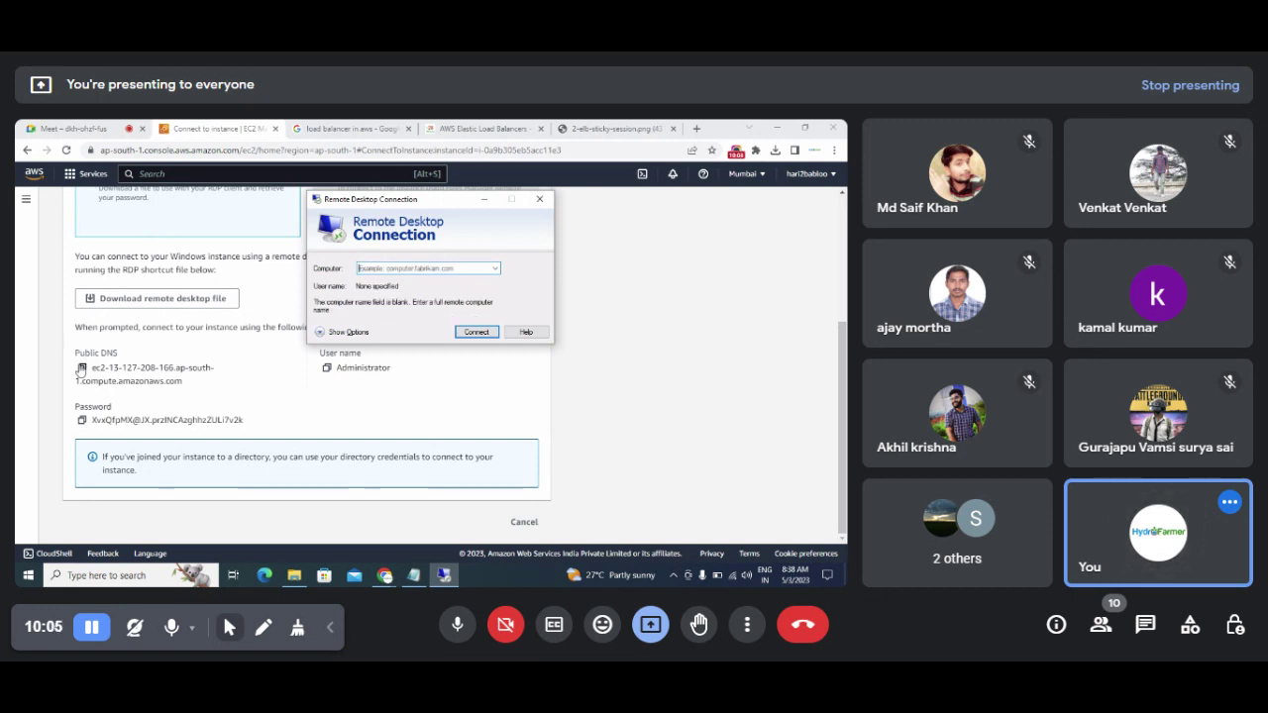
left_click(82, 367)
key("alt+Tab")
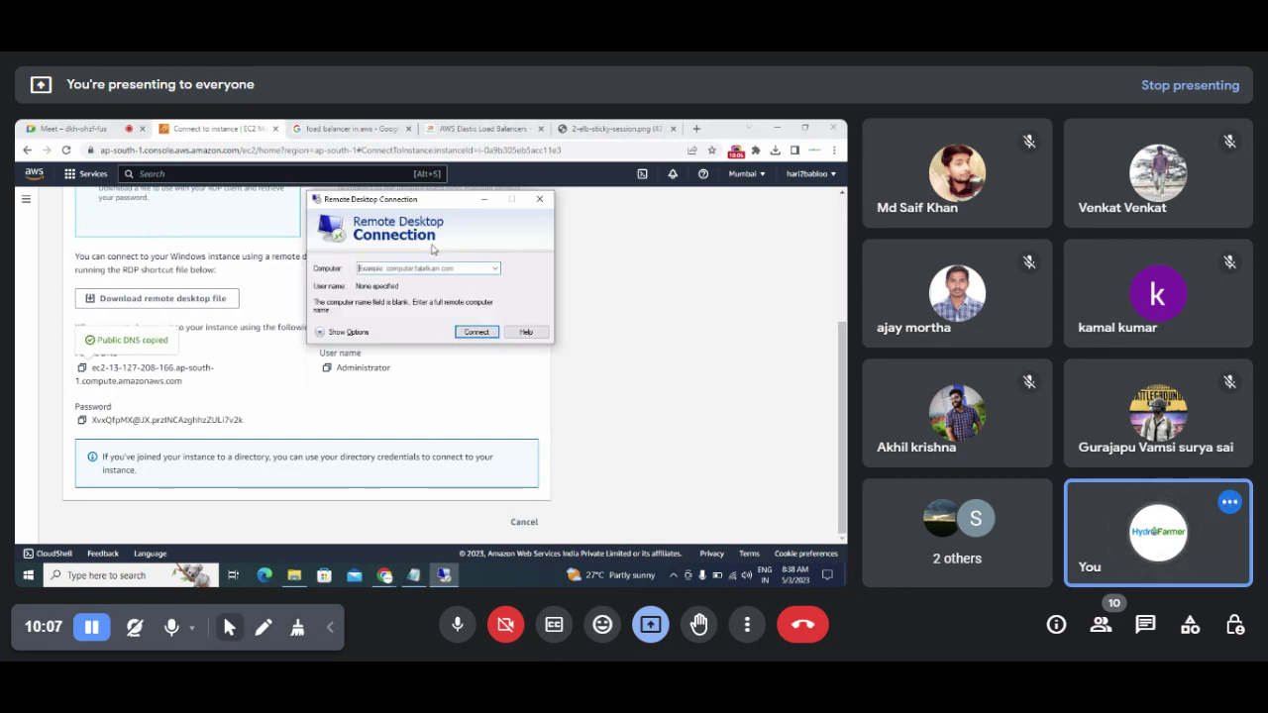
key("ctrl+v")
left_click(474, 333)
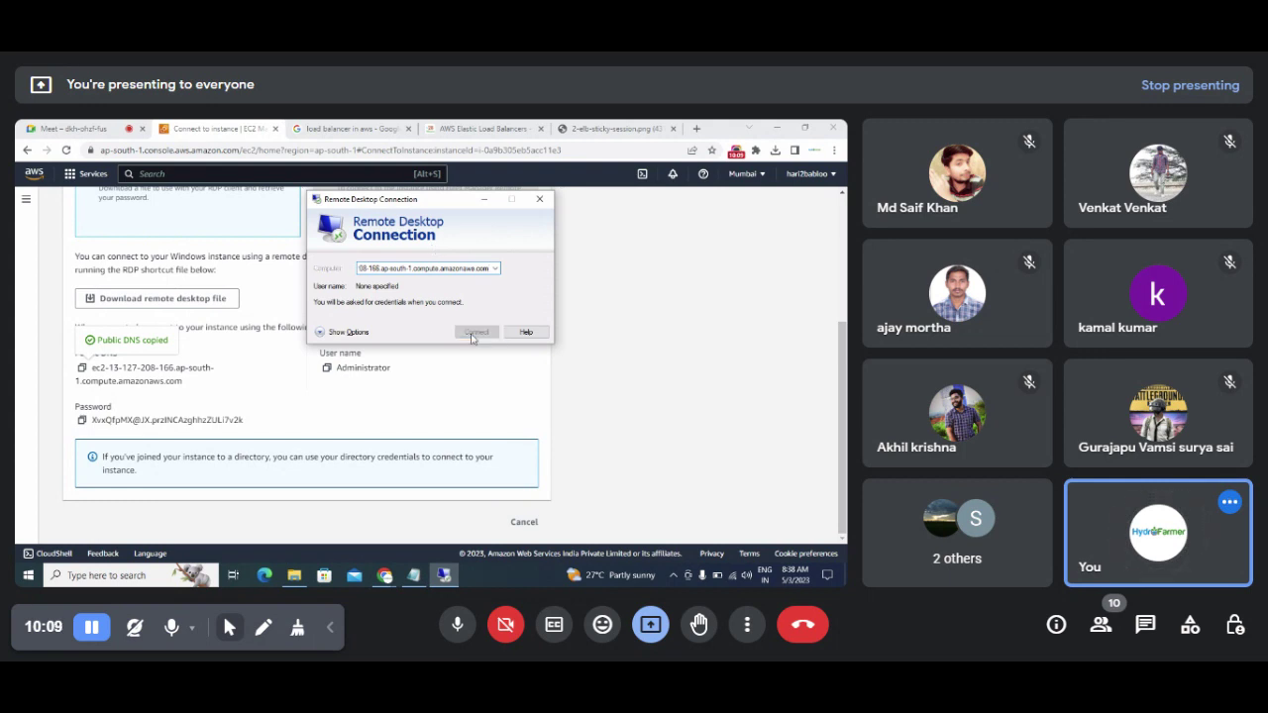
left_click(475, 332)
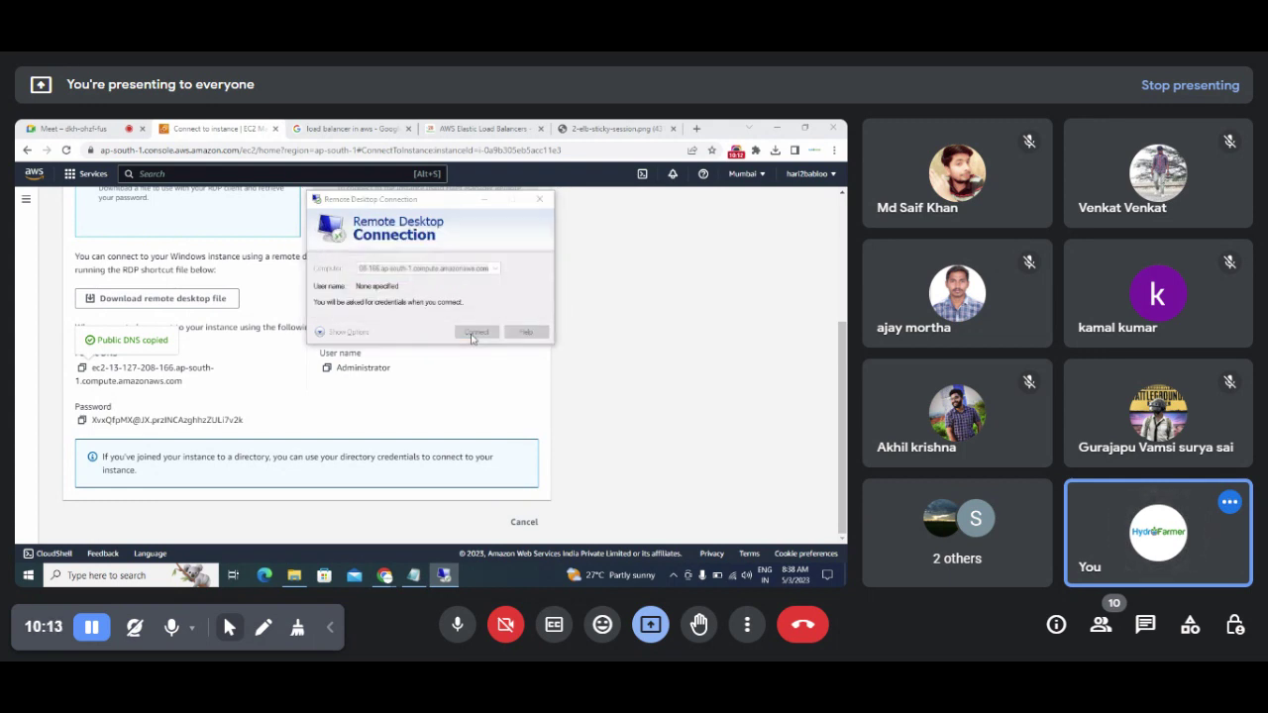
Step: Sign in with the copied Administrator user name and password, accepting the certificate warning
left_click(335, 370)
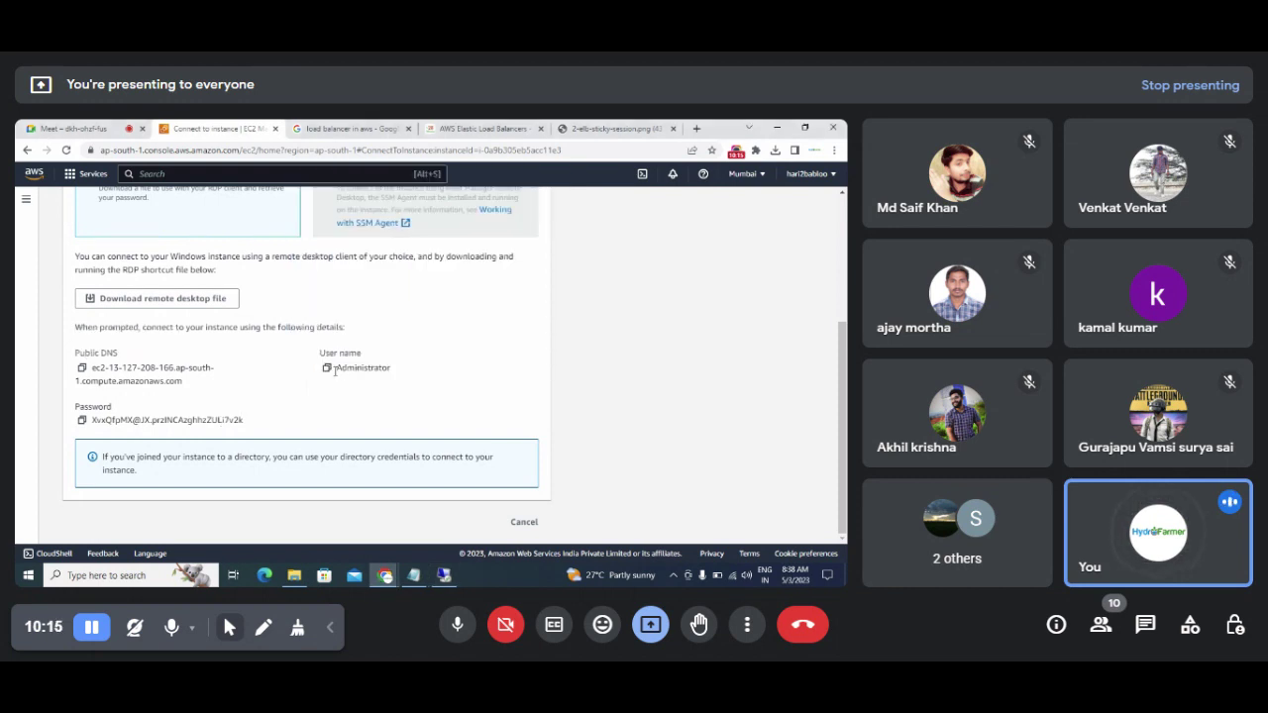
left_click(328, 368)
key("alt+Tab")
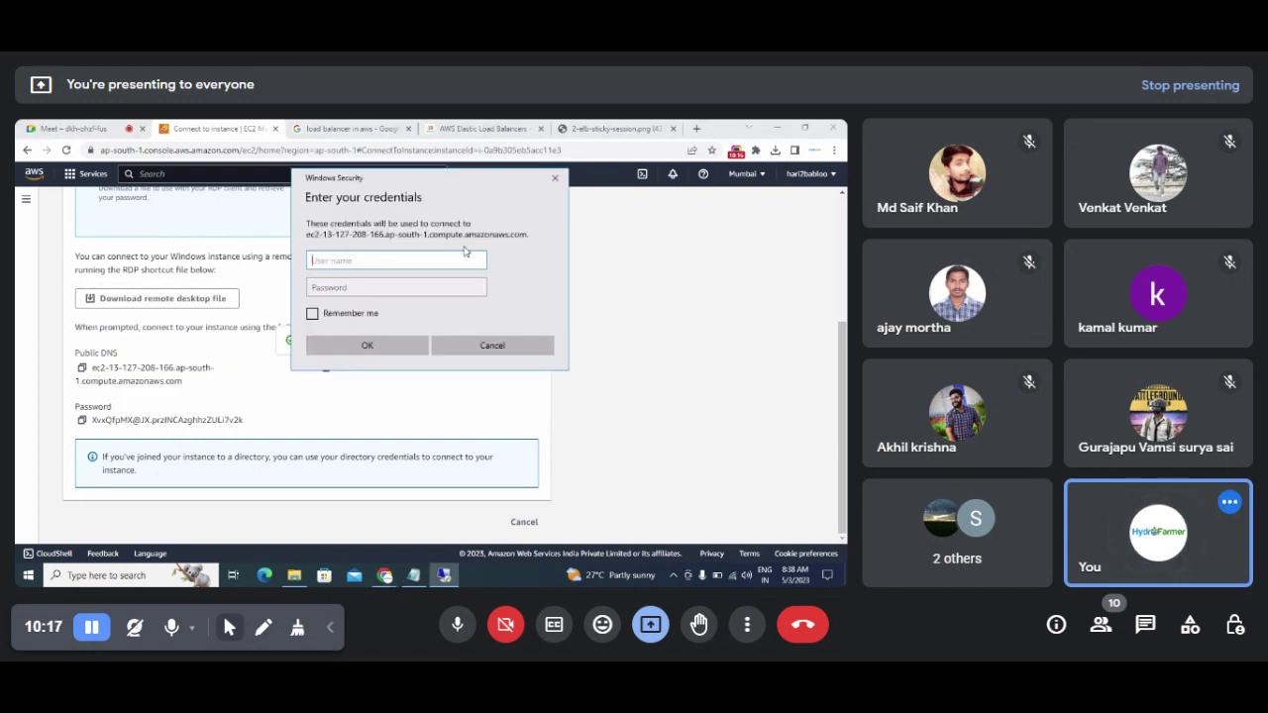
key("ctrl+v")
key("alt+Tab")
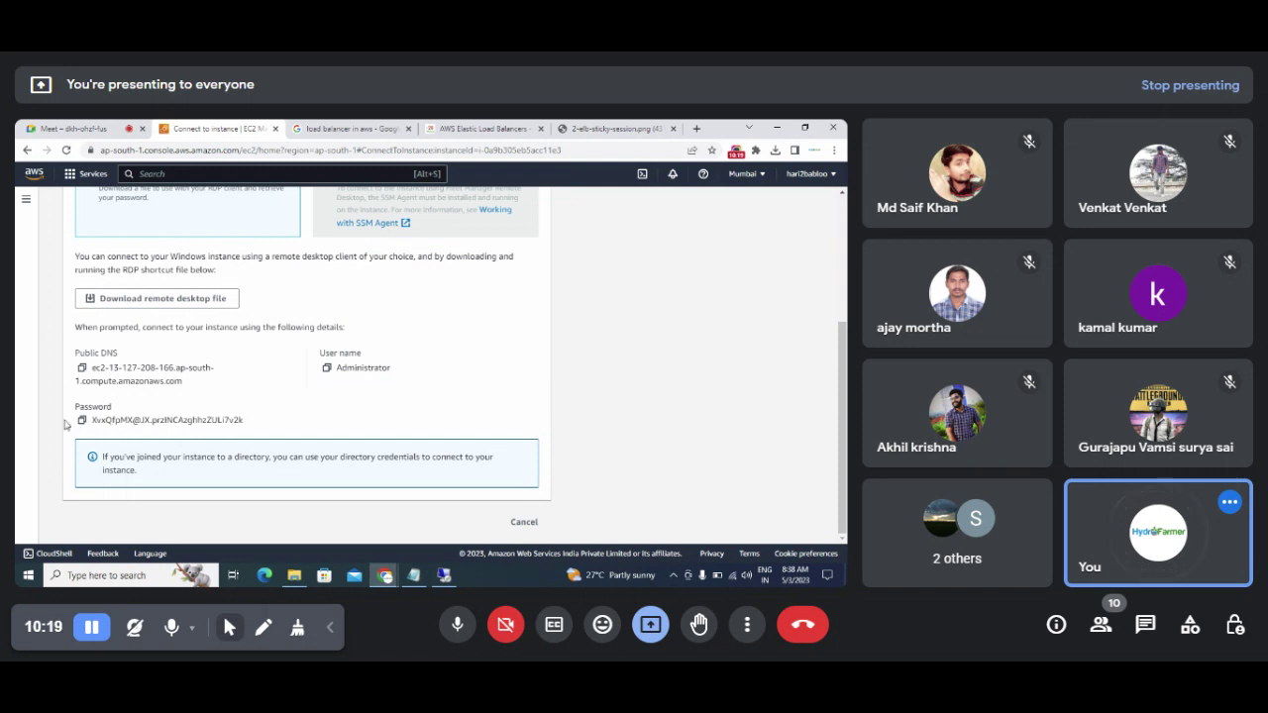
left_click(81, 420)
key("alt+Tab")
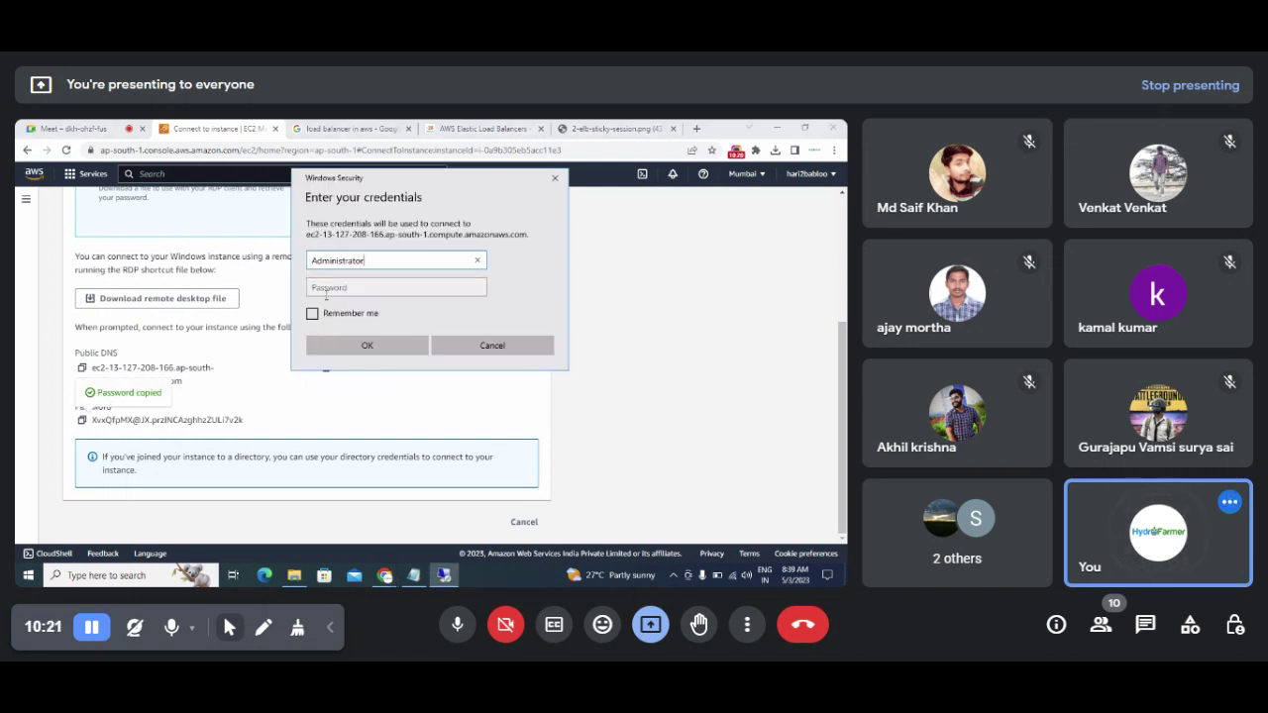
left_click(330, 286)
key("ctrl+v")
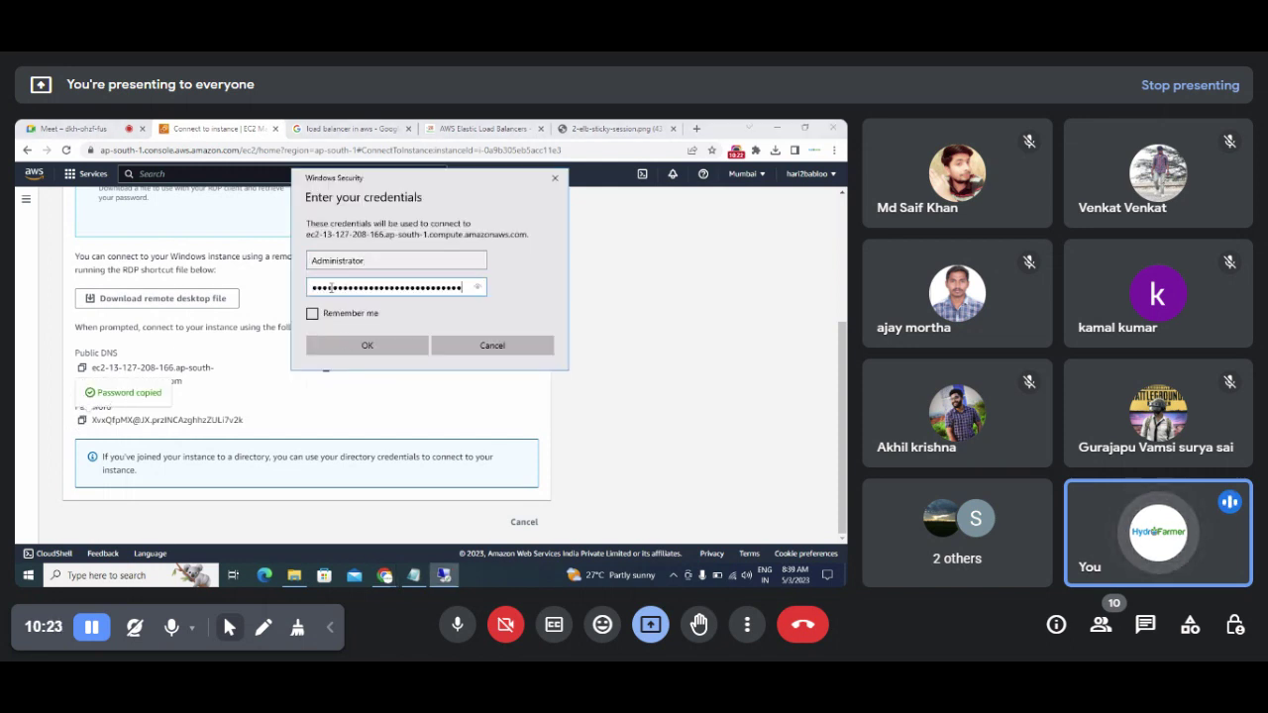
left_click(347, 346)
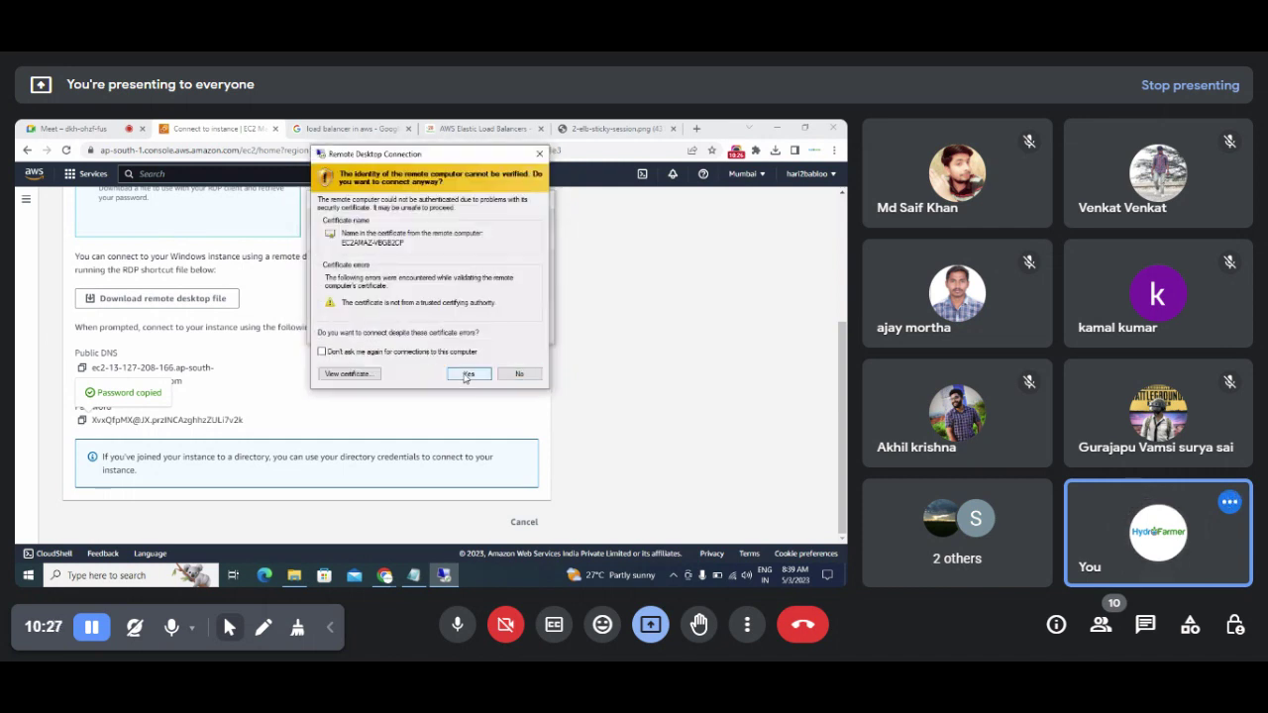
left_click(467, 375)
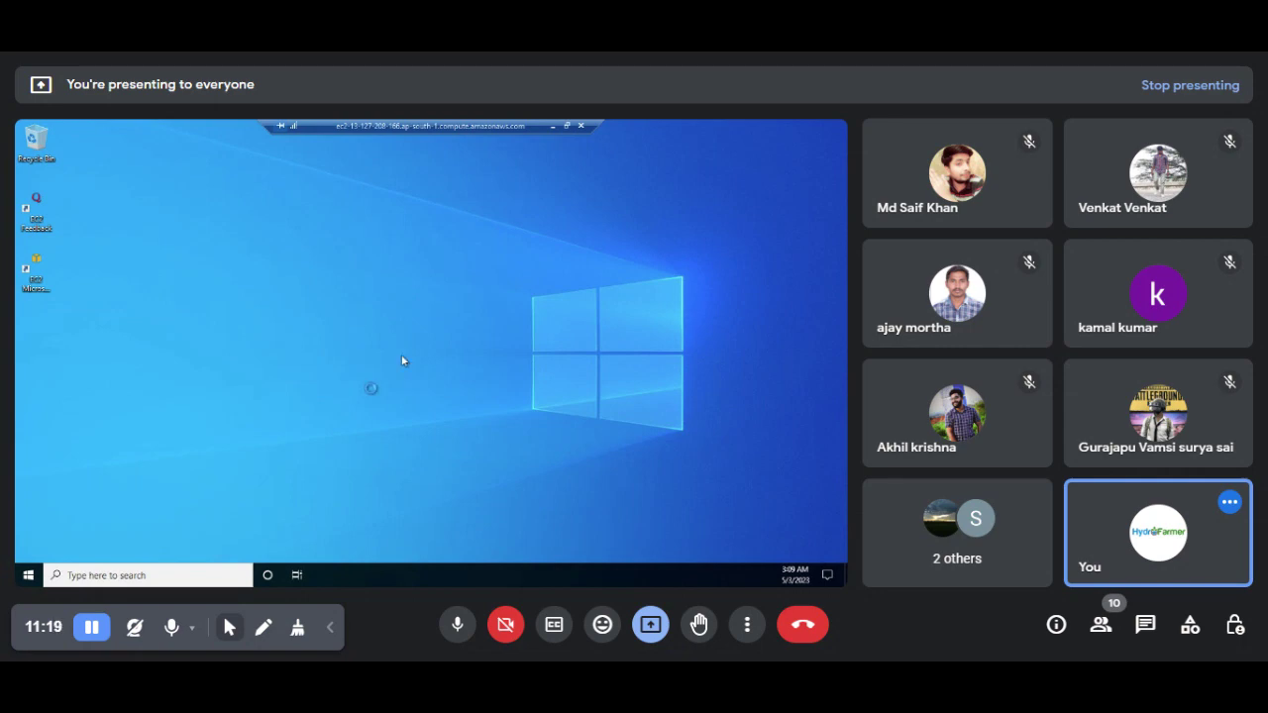
Step: Refresh the remote desktop, allow network discovery, and open the Start menu
right_click(408, 308)
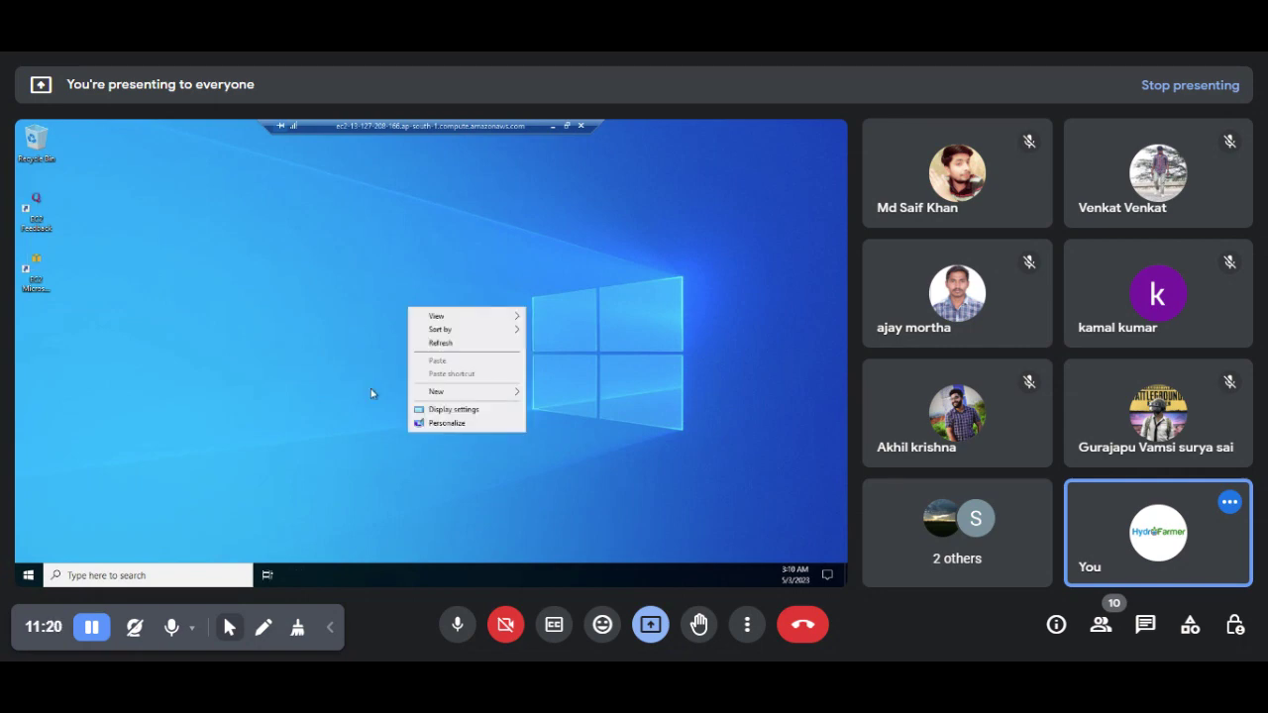
left_click(454, 346)
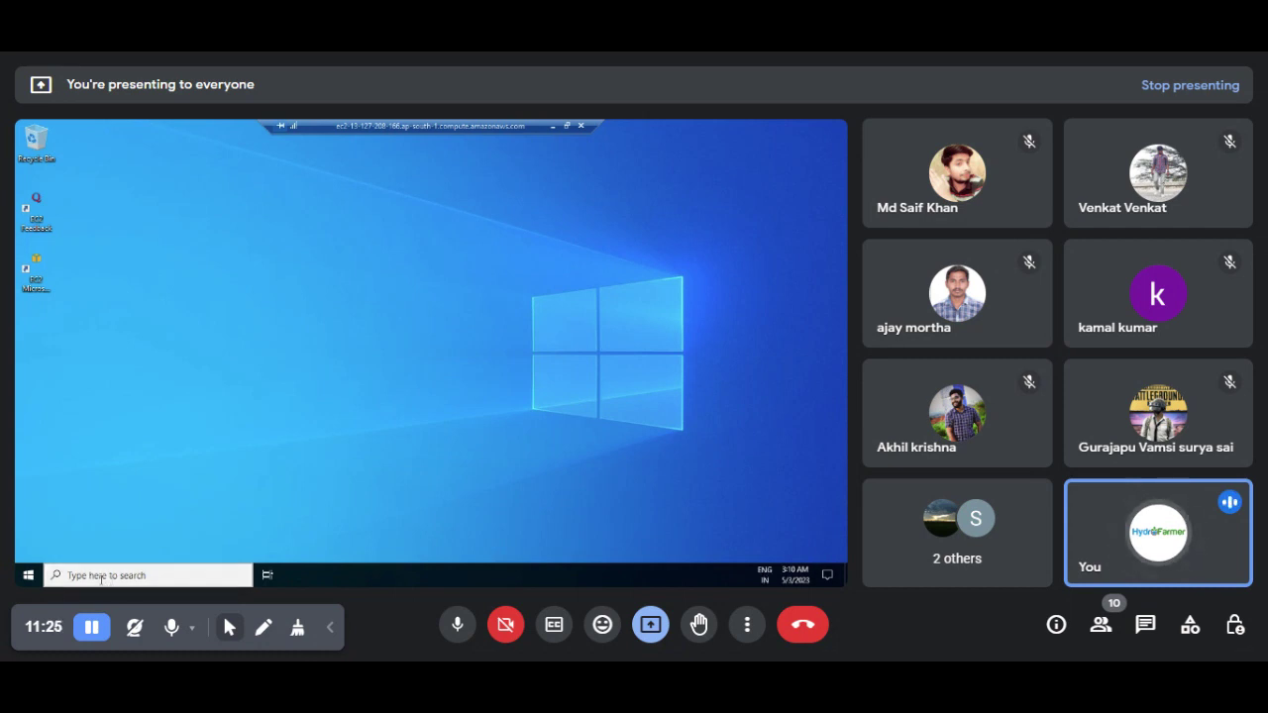
left_click(101, 579)
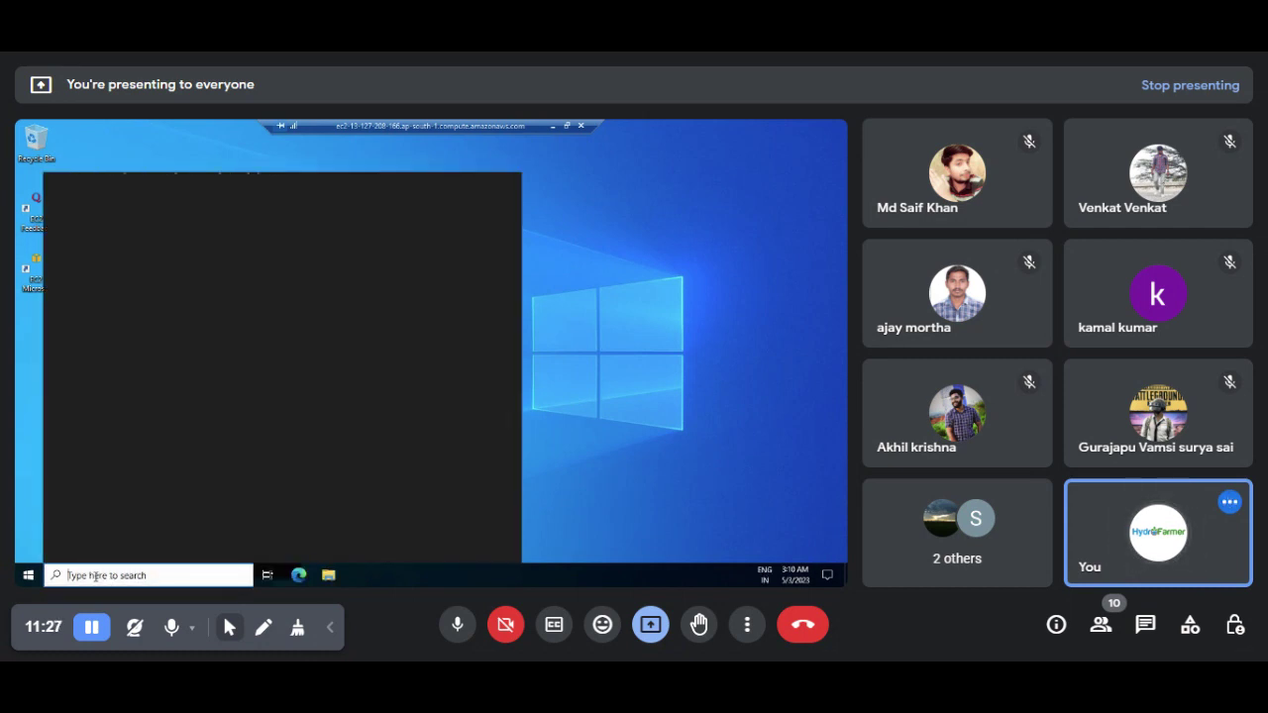
type("server")
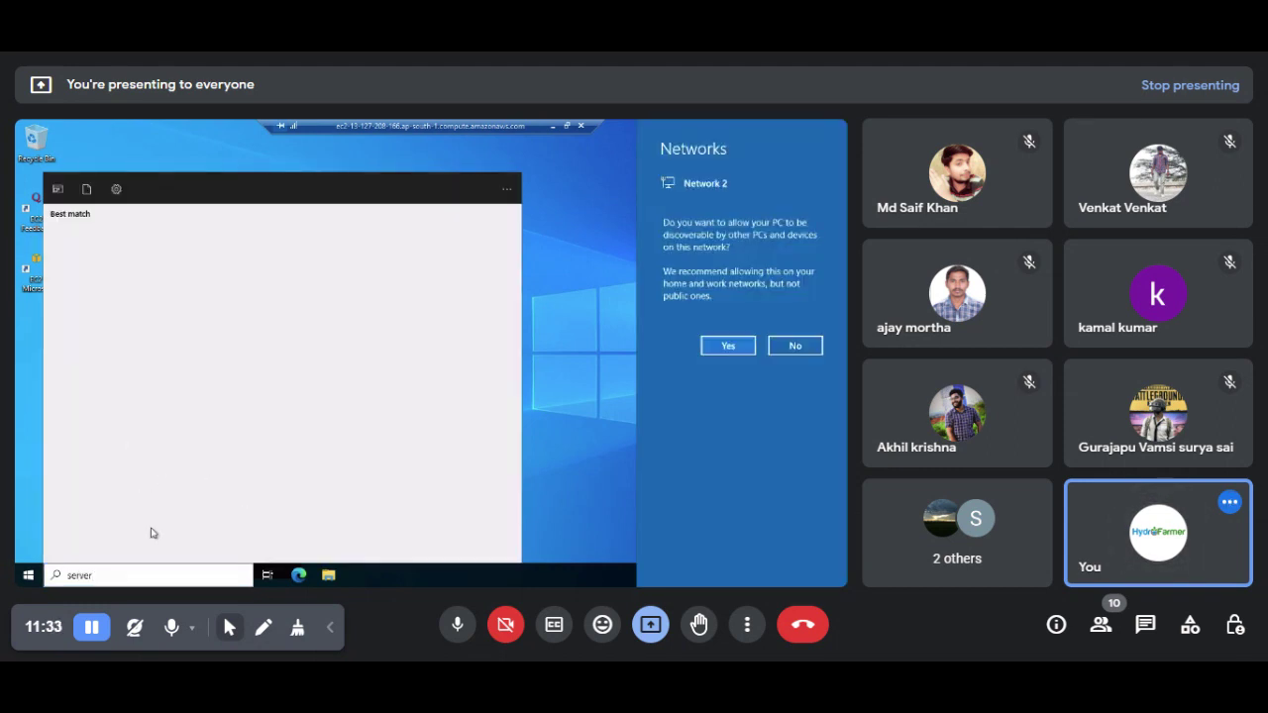
left_click(715, 347)
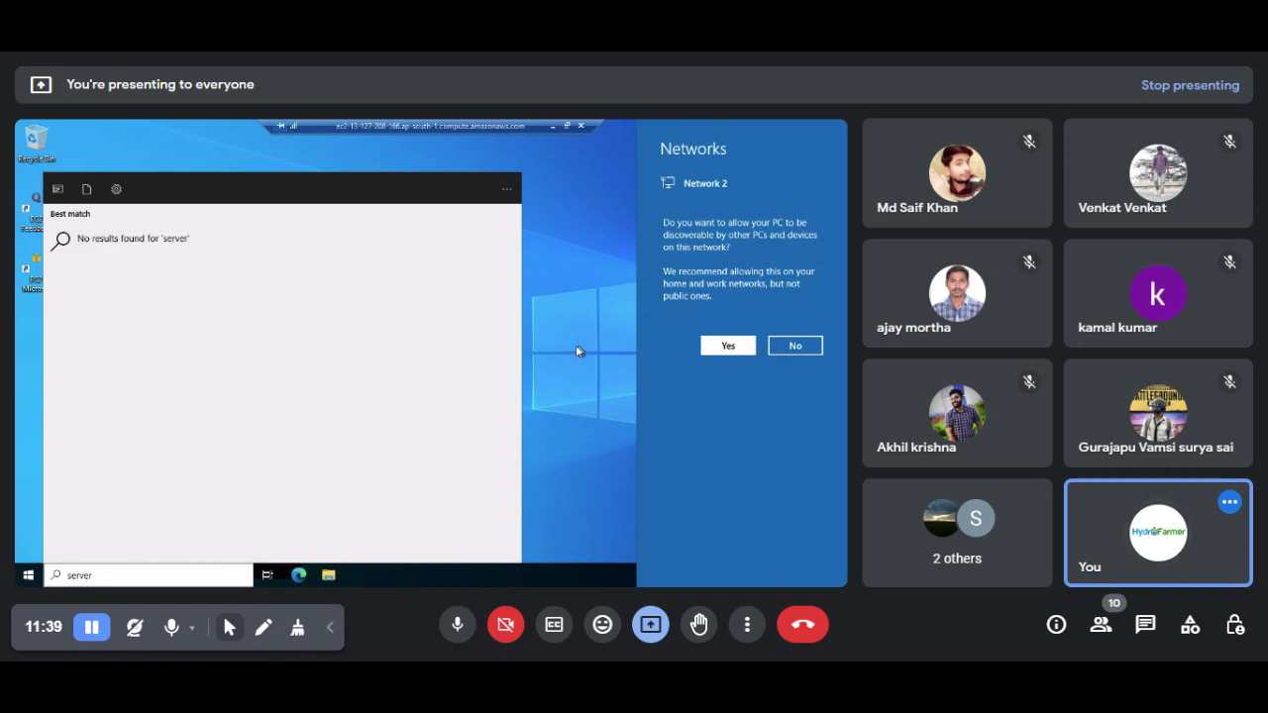
key("Escape")
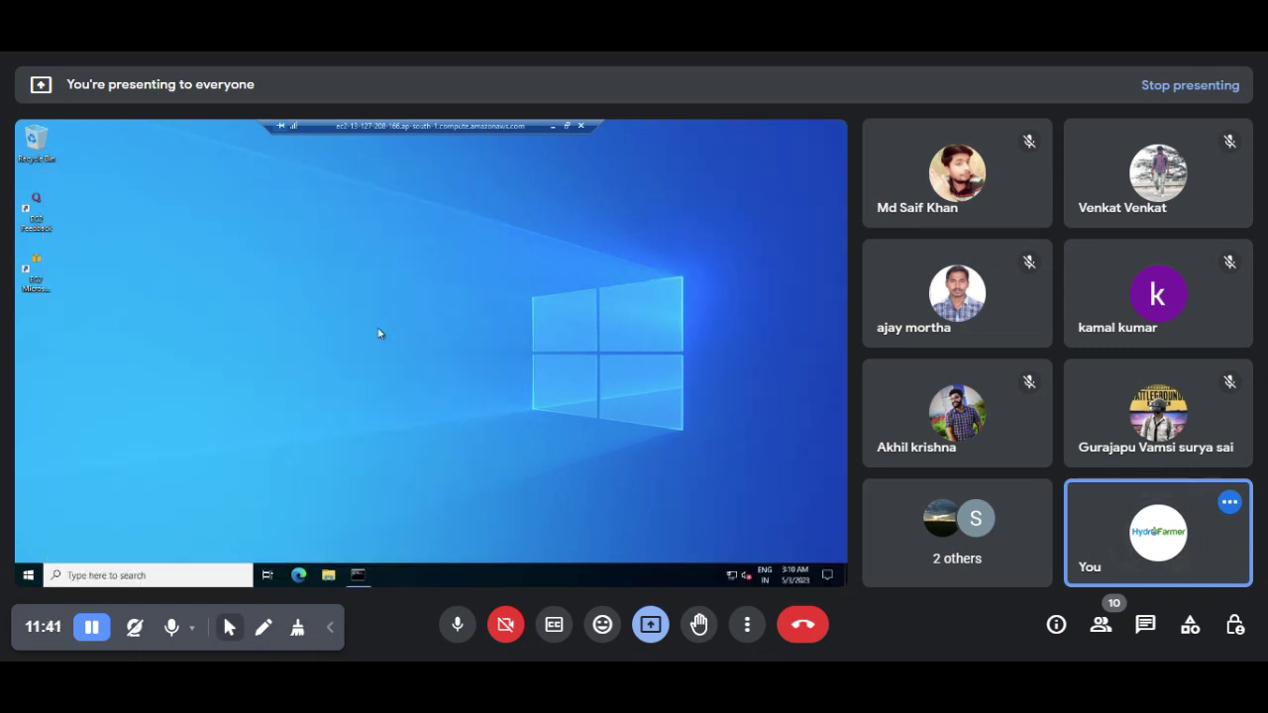
left_click(25, 580)
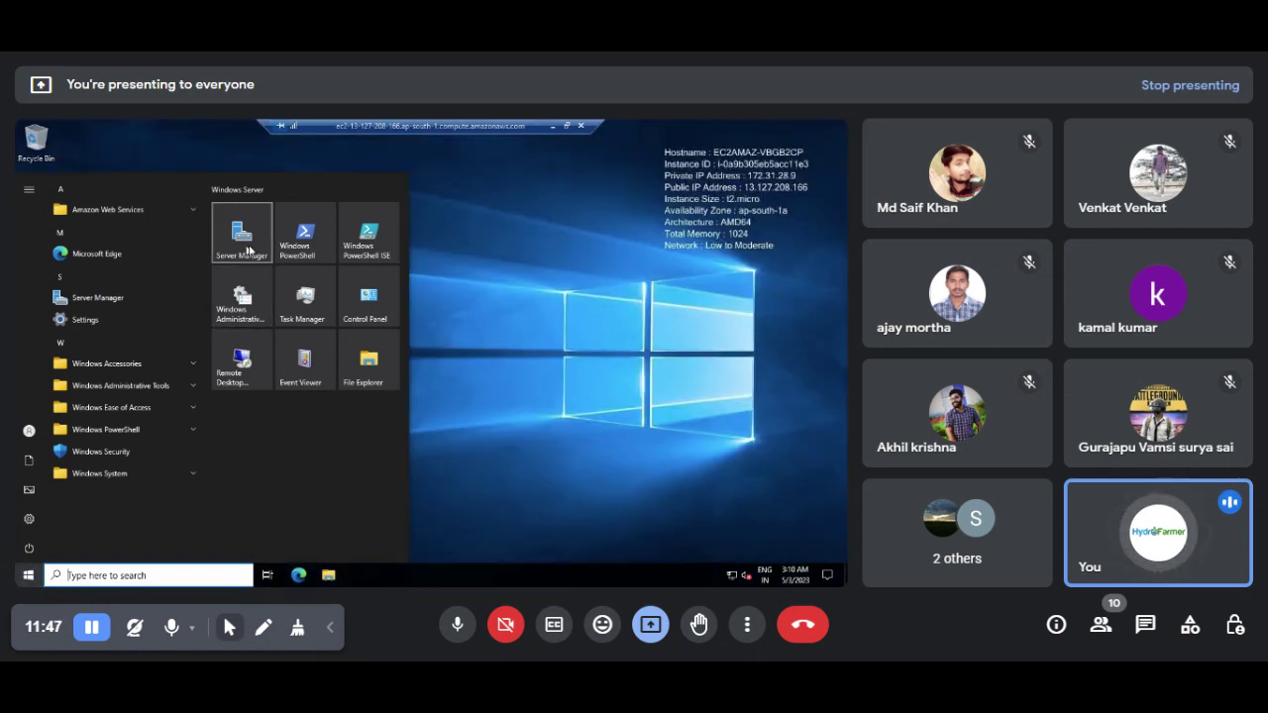
Step: Launch Server Manager, dismiss the Windows Admin Center notice, and start Add Roles and Features
left_click(249, 251)
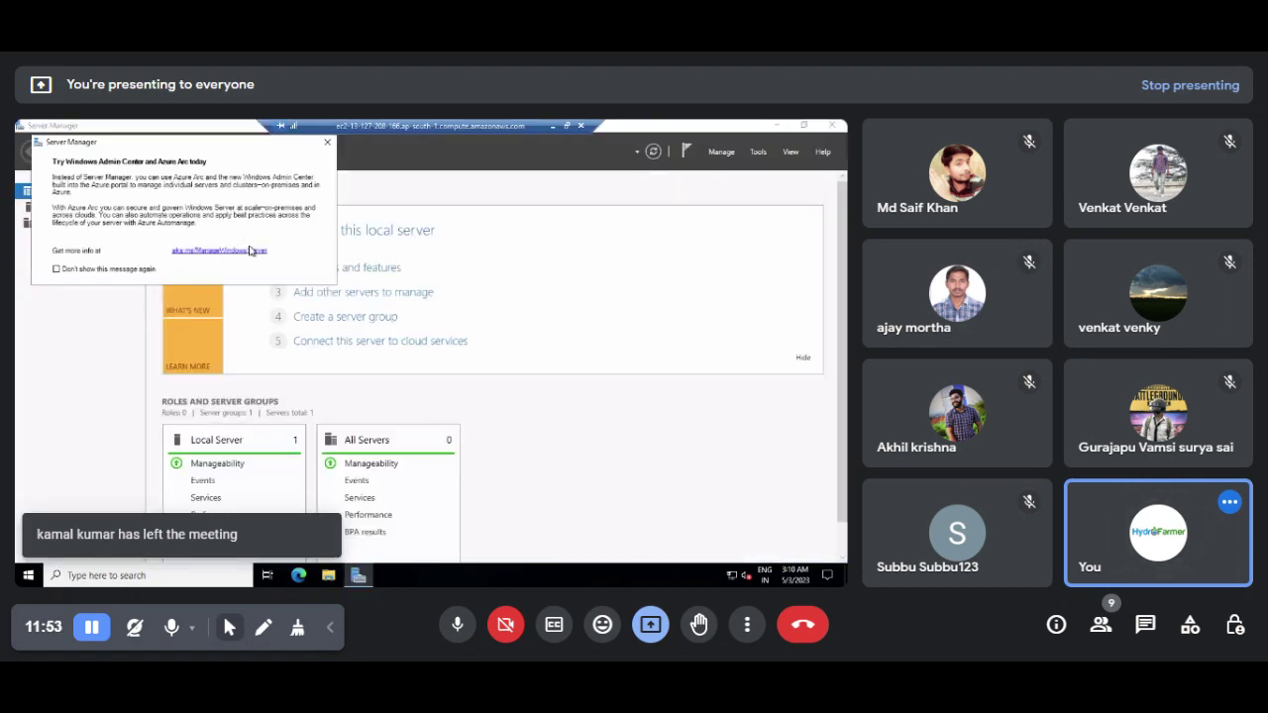
left_click(328, 145)
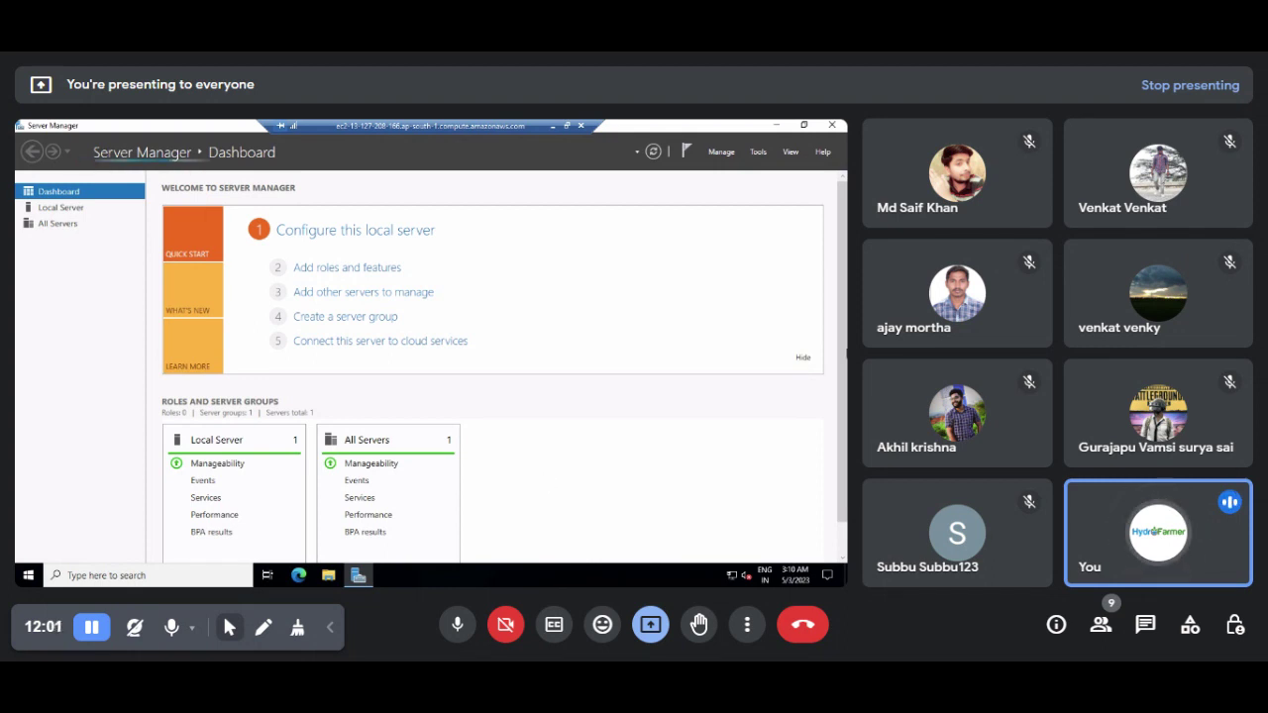
scroll(842, 336, "down", 1)
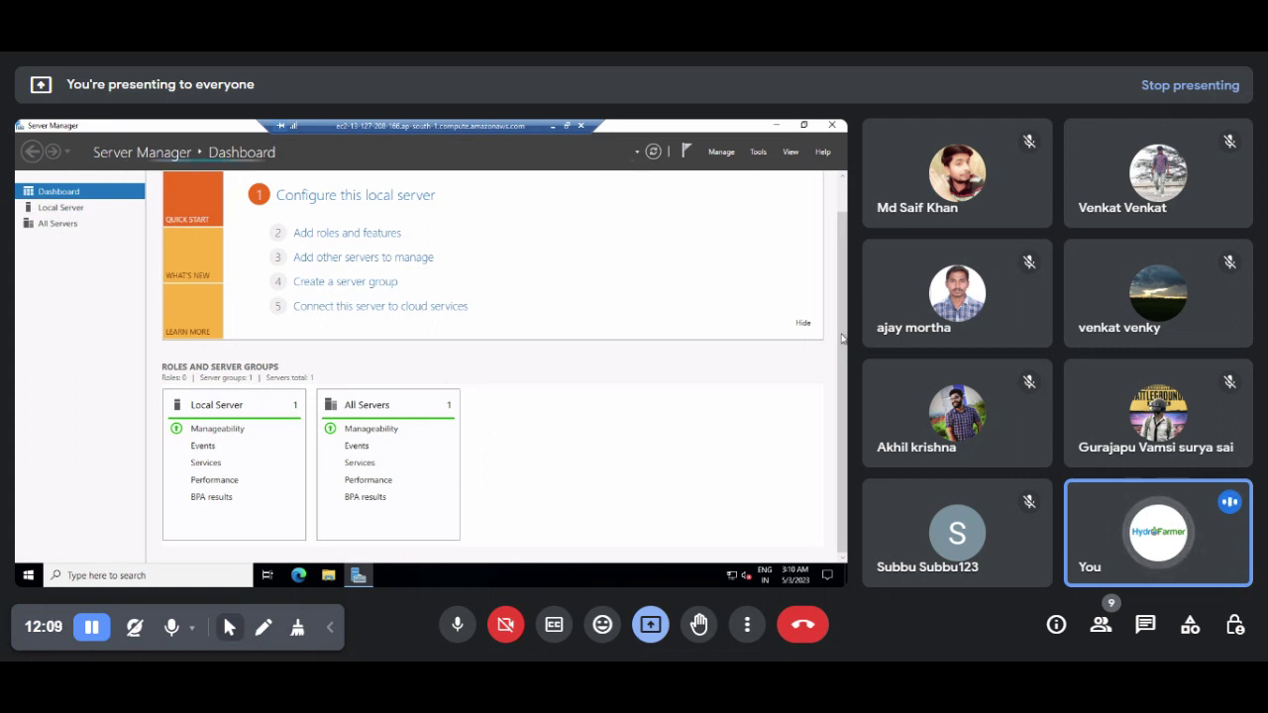
scroll(842, 297, "up", 1)
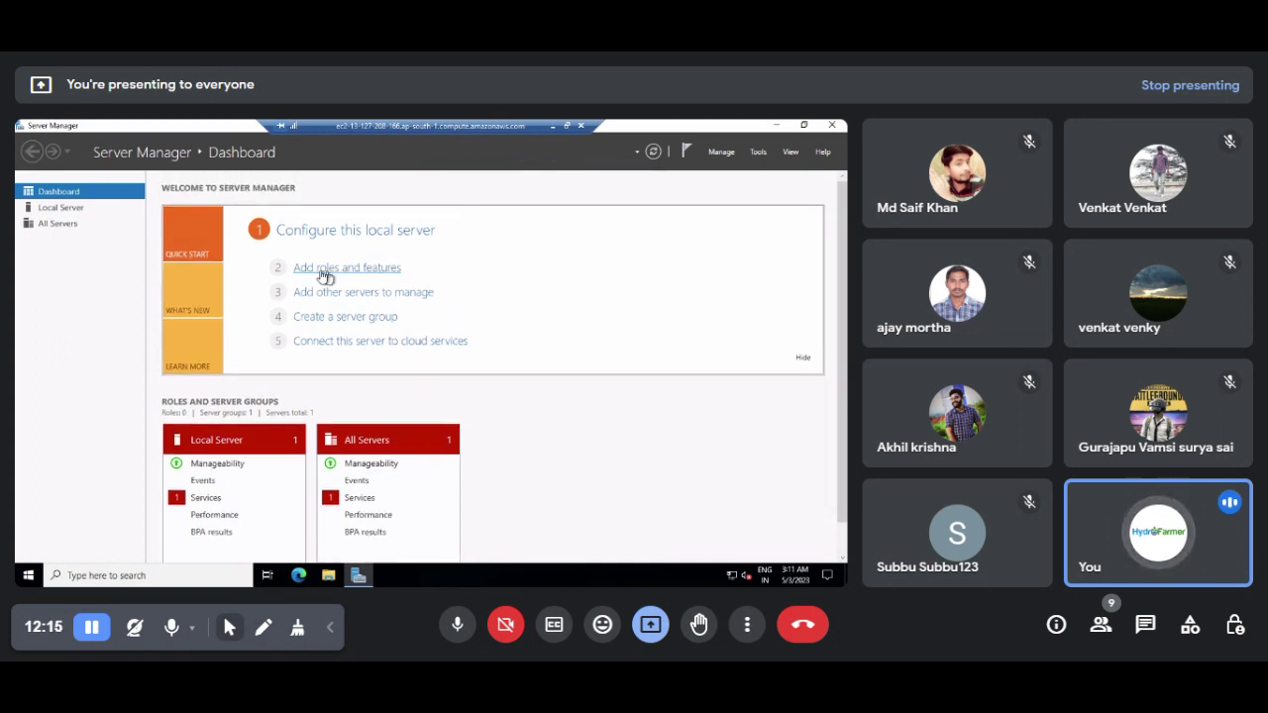
left_click(322, 277)
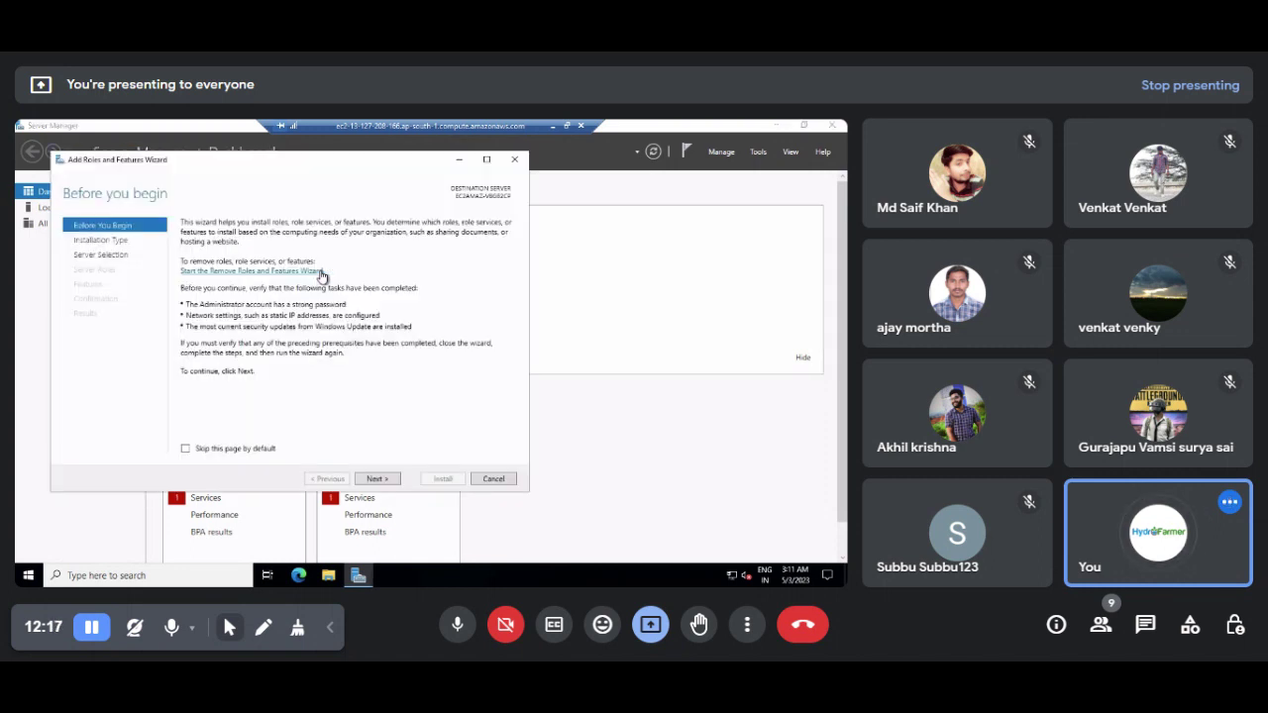
Step: Choose a role-based installation on this server and select Web Server (IIS) with its management tools
left_click(376, 480)
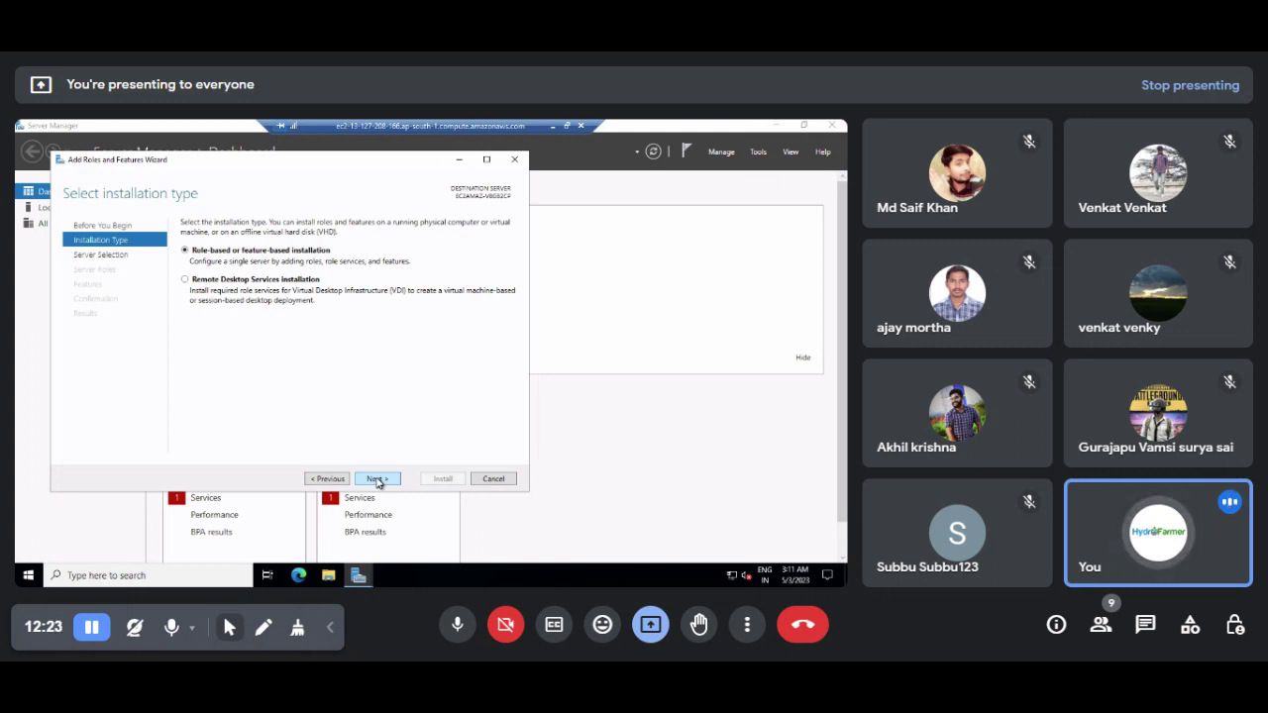
left_click(376, 480)
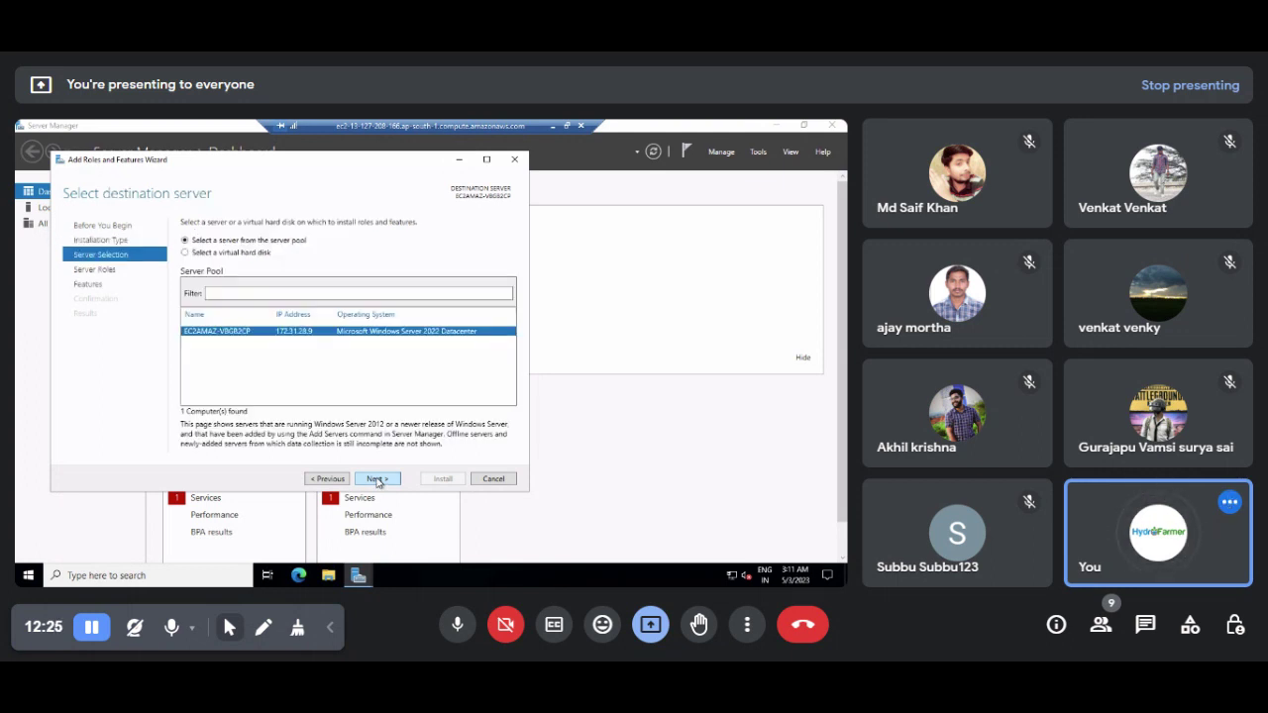
left_click(376, 480)
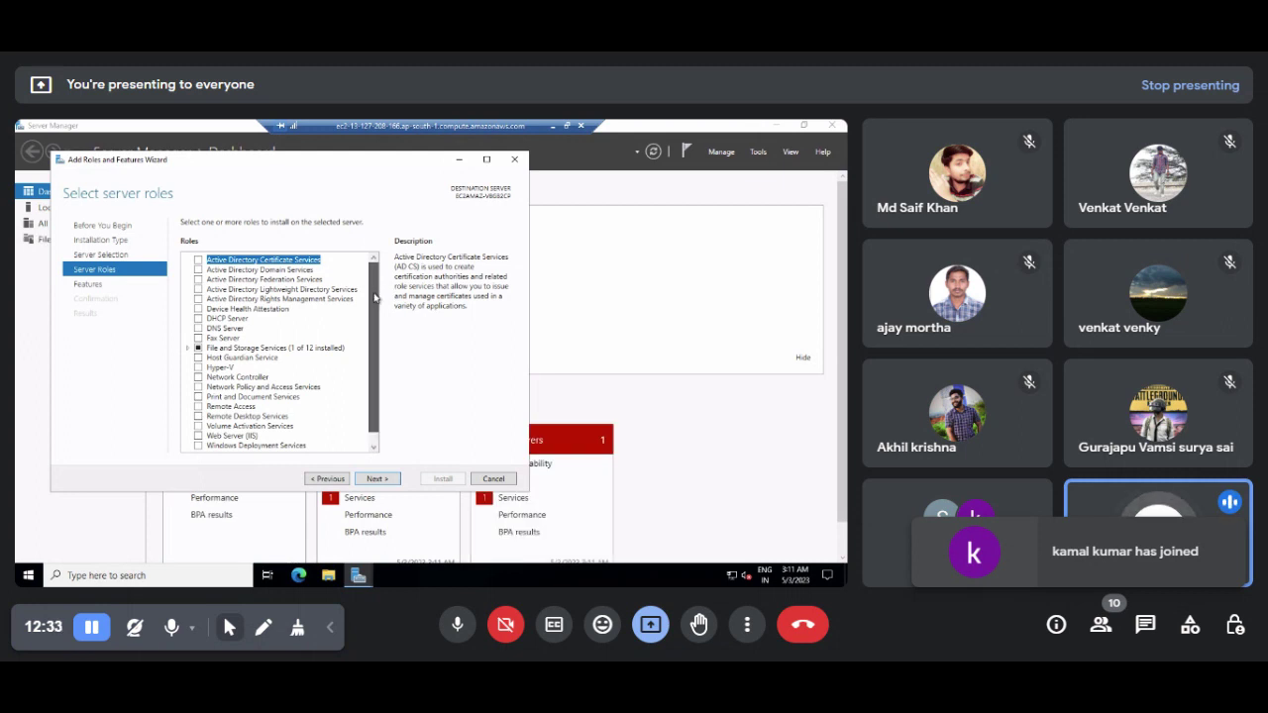
scroll(362, 288, "down", 2)
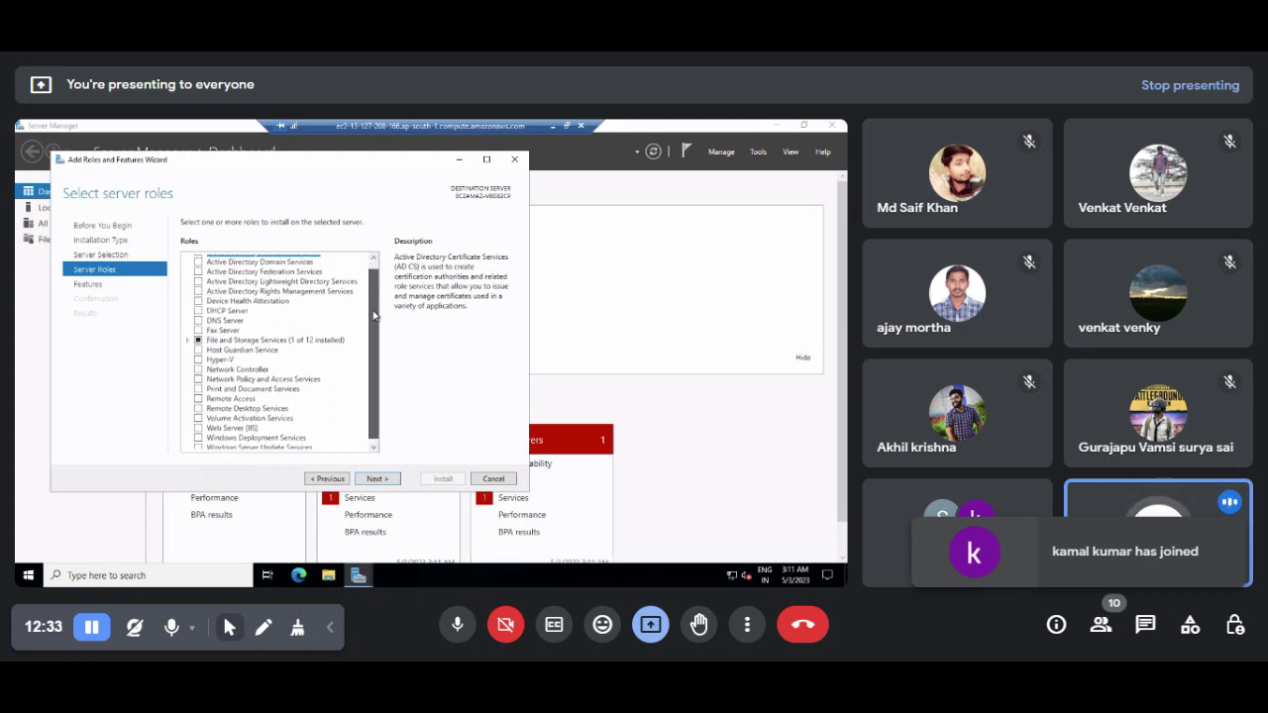
left_click(198, 425)
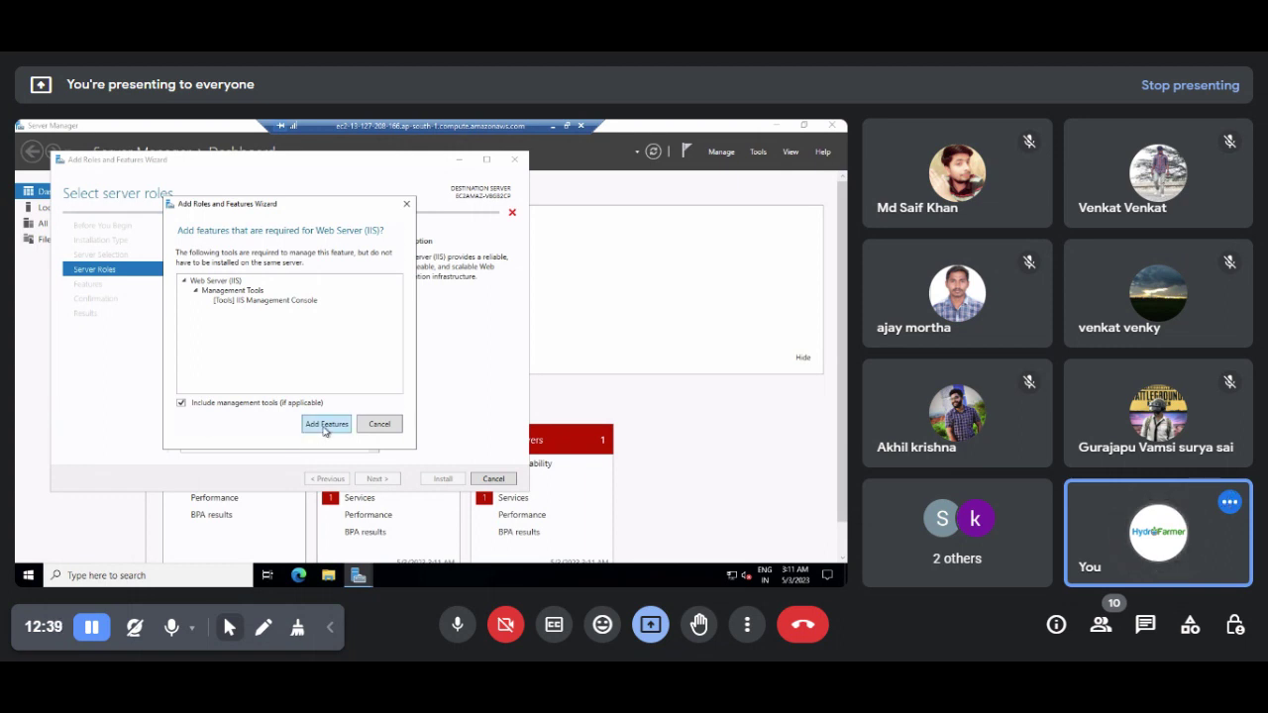
left_click(325, 426)
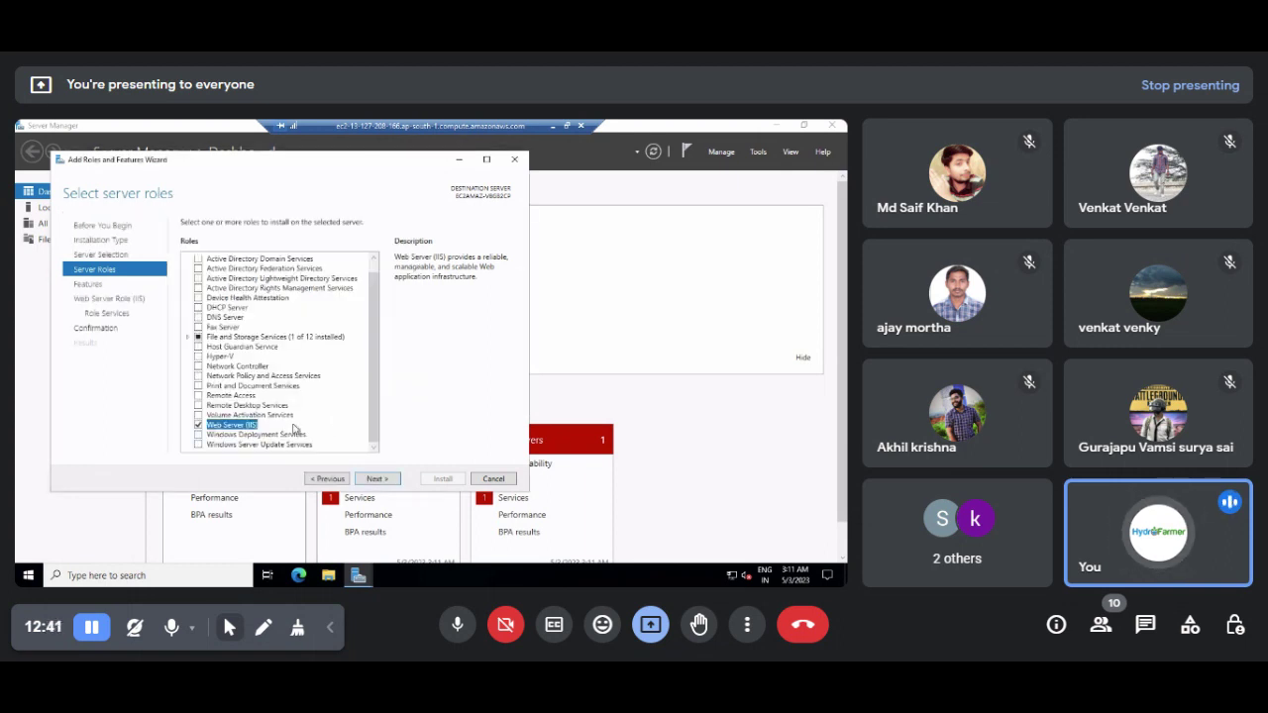
left_click(376, 480)
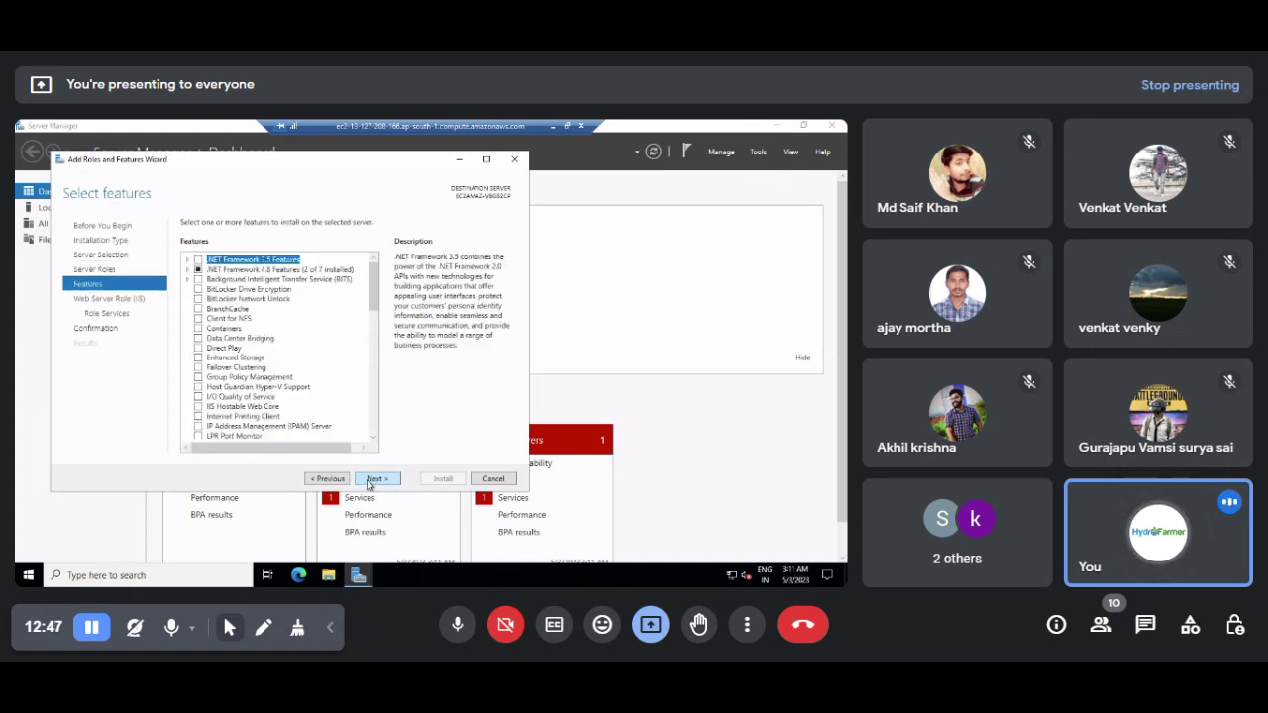
Step: Keep default features and role services, start the IIS install, and minimize the remote session
left_click(371, 483)
left_click(377, 481)
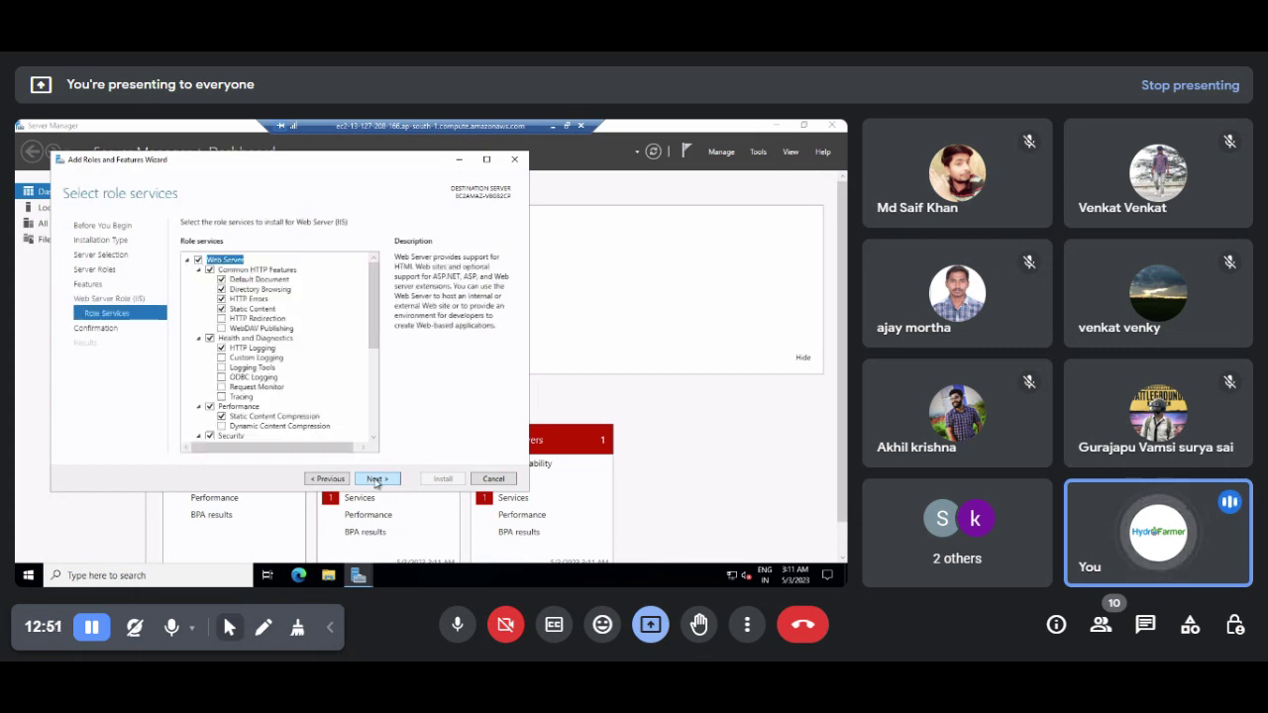
left_click(375, 481)
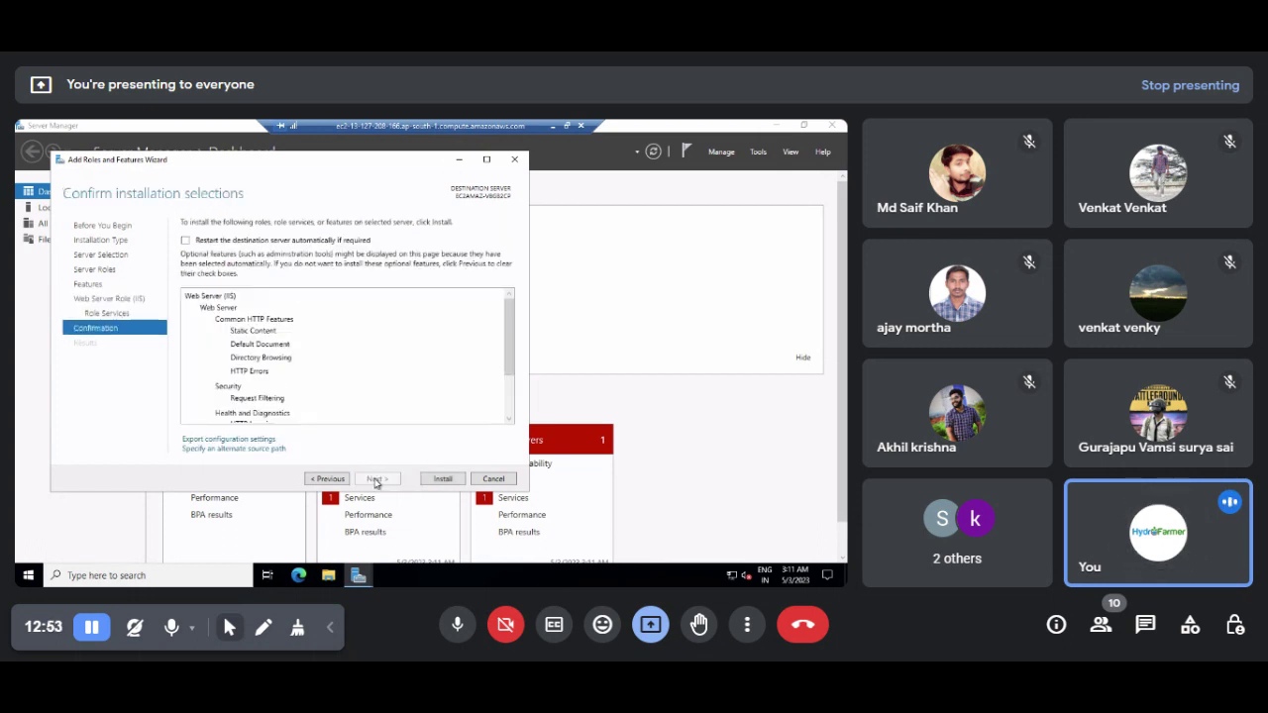
left_click(443, 479)
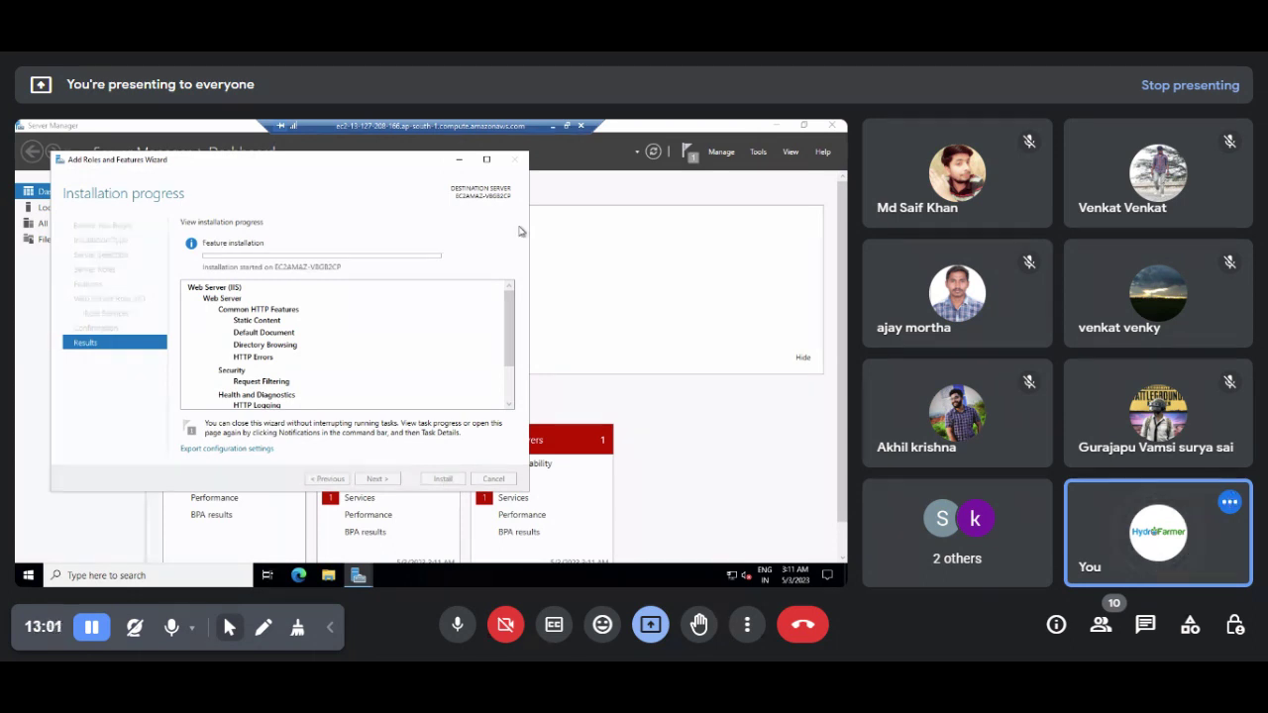
left_click(553, 128)
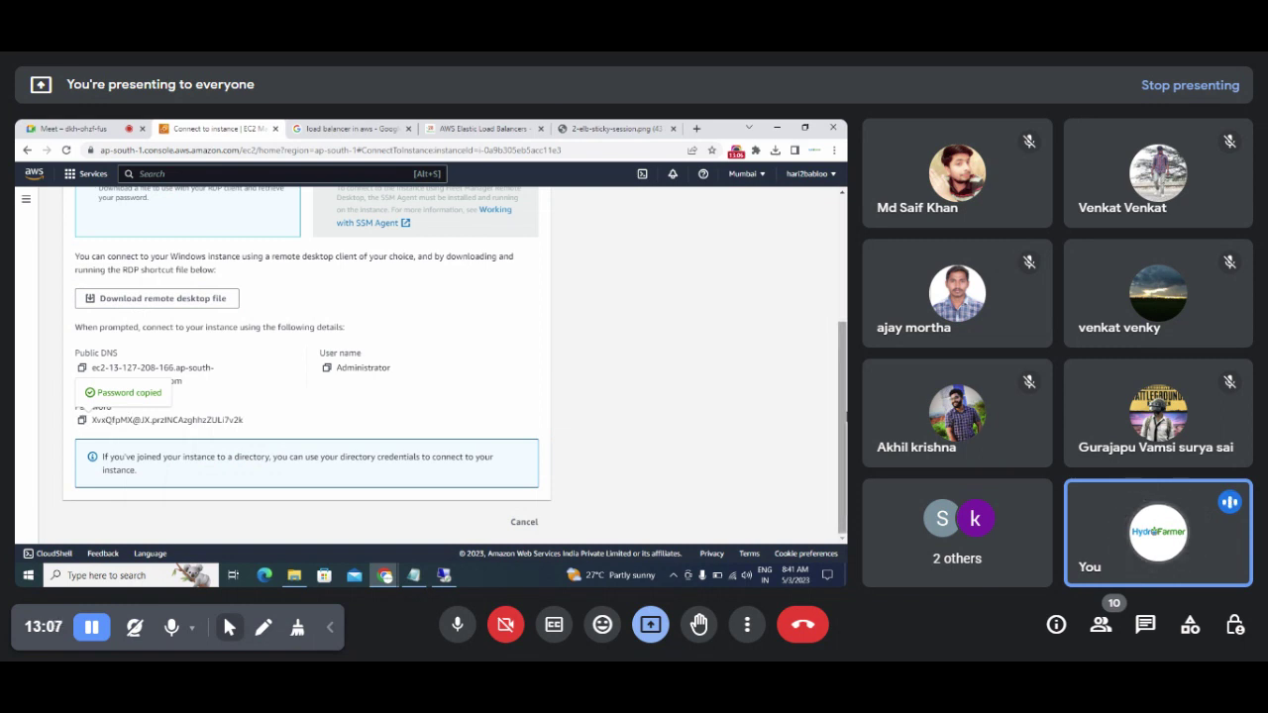
Step: Open Windows Loadbalancer Server 2's RDP client Get password page
scroll(842, 425, "up", 3)
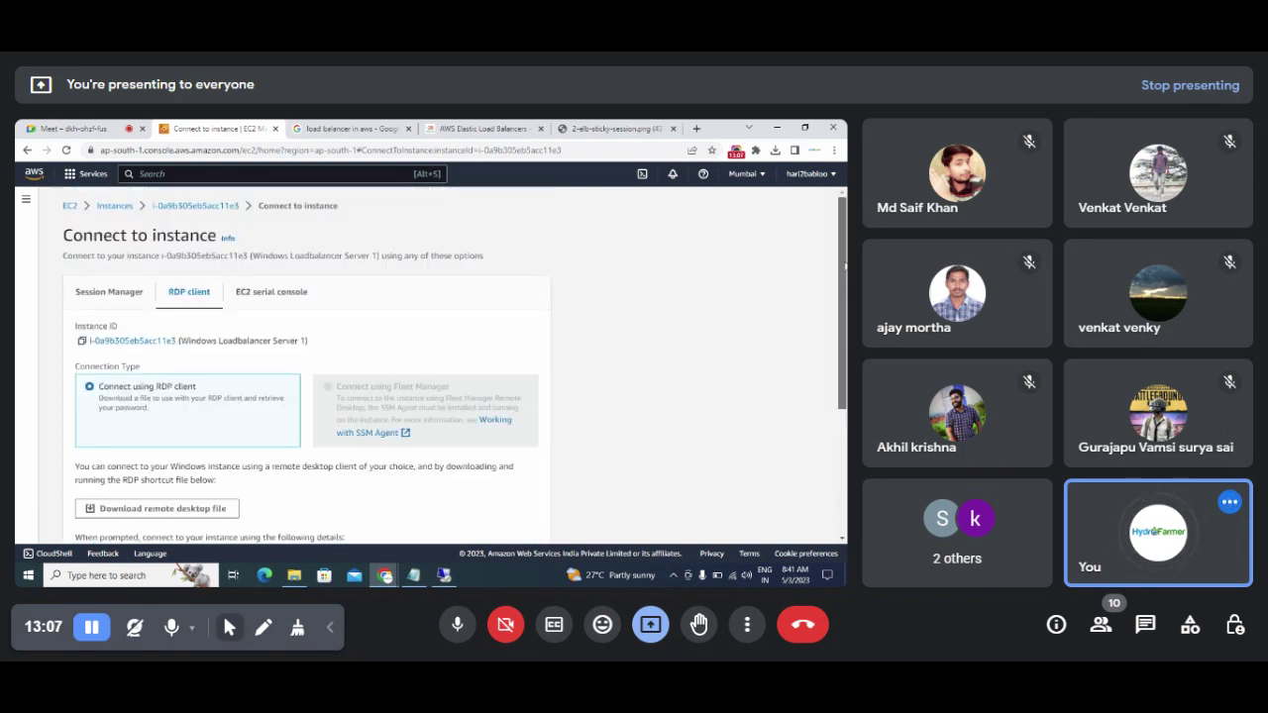
left_click(113, 206)
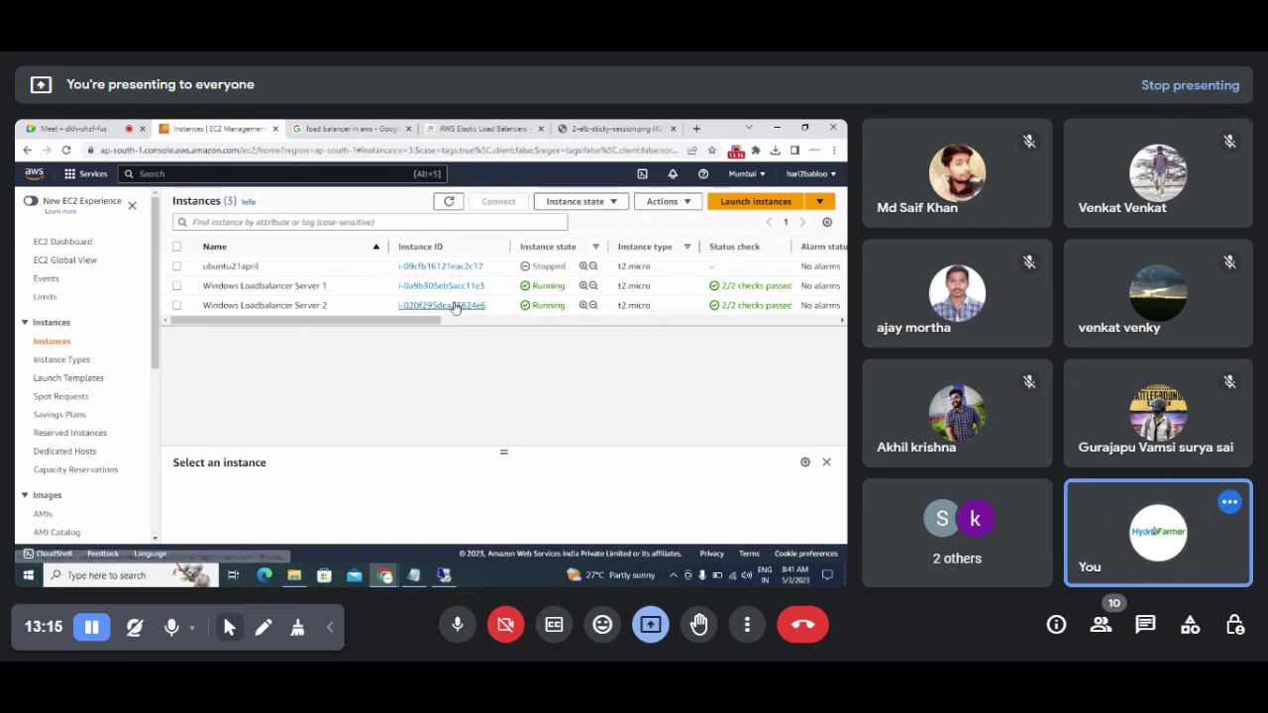
left_click(453, 307)
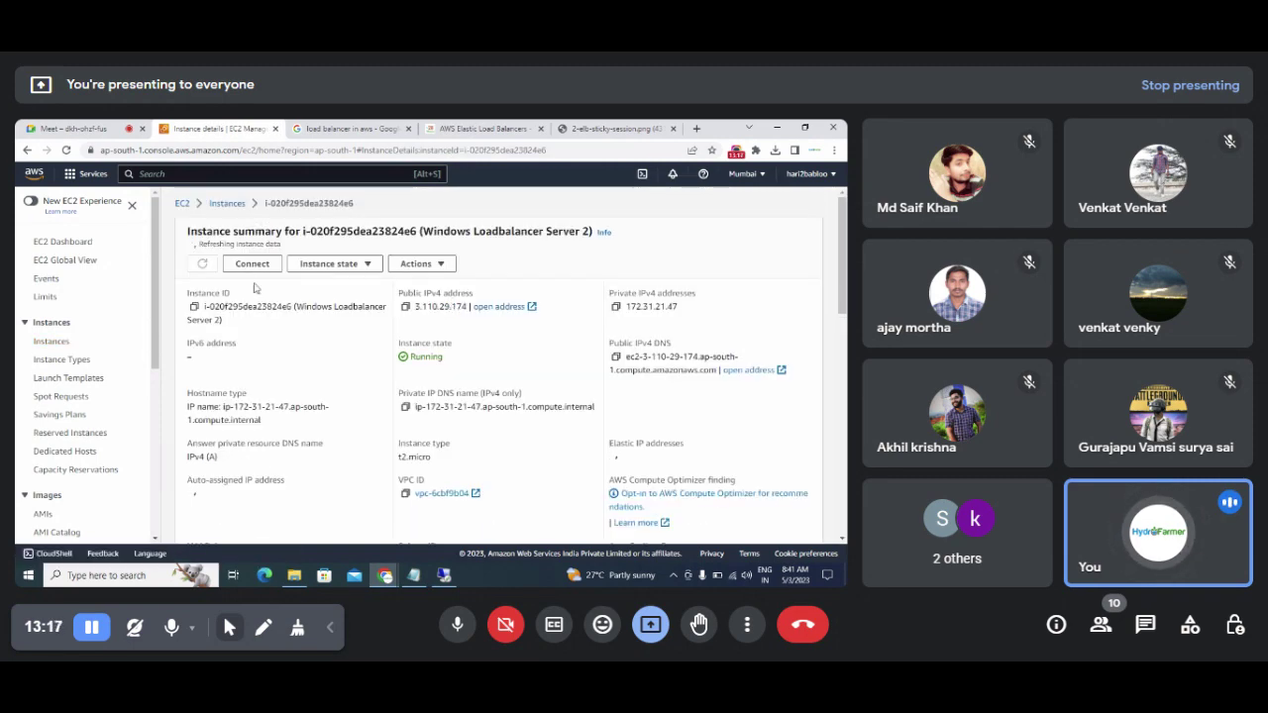
left_click(247, 263)
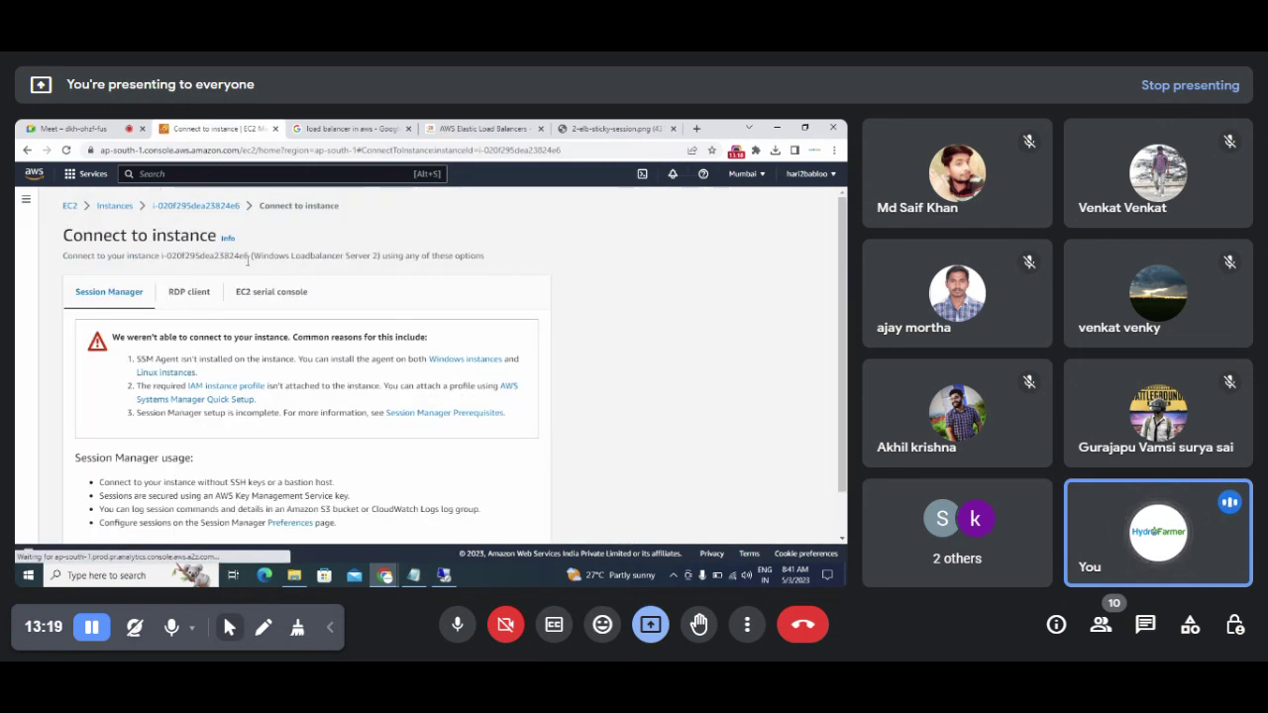
left_click(191, 293)
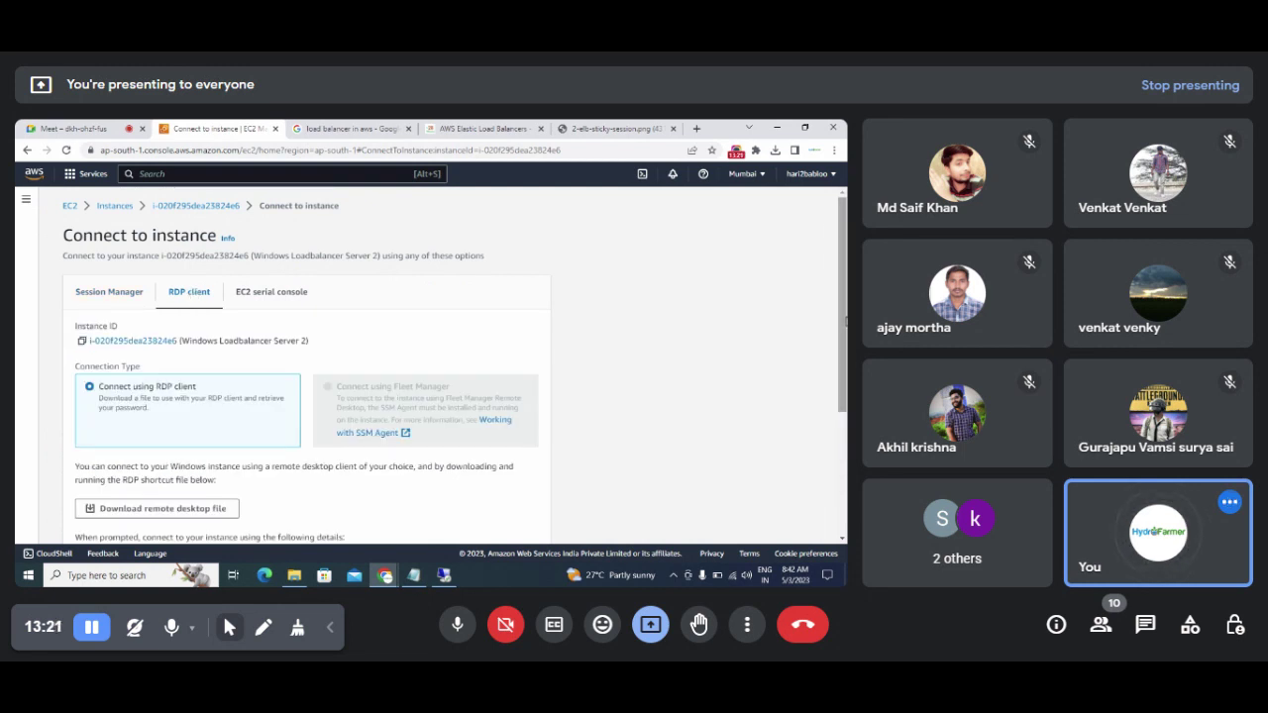
scroll(841, 421, "down", 3)
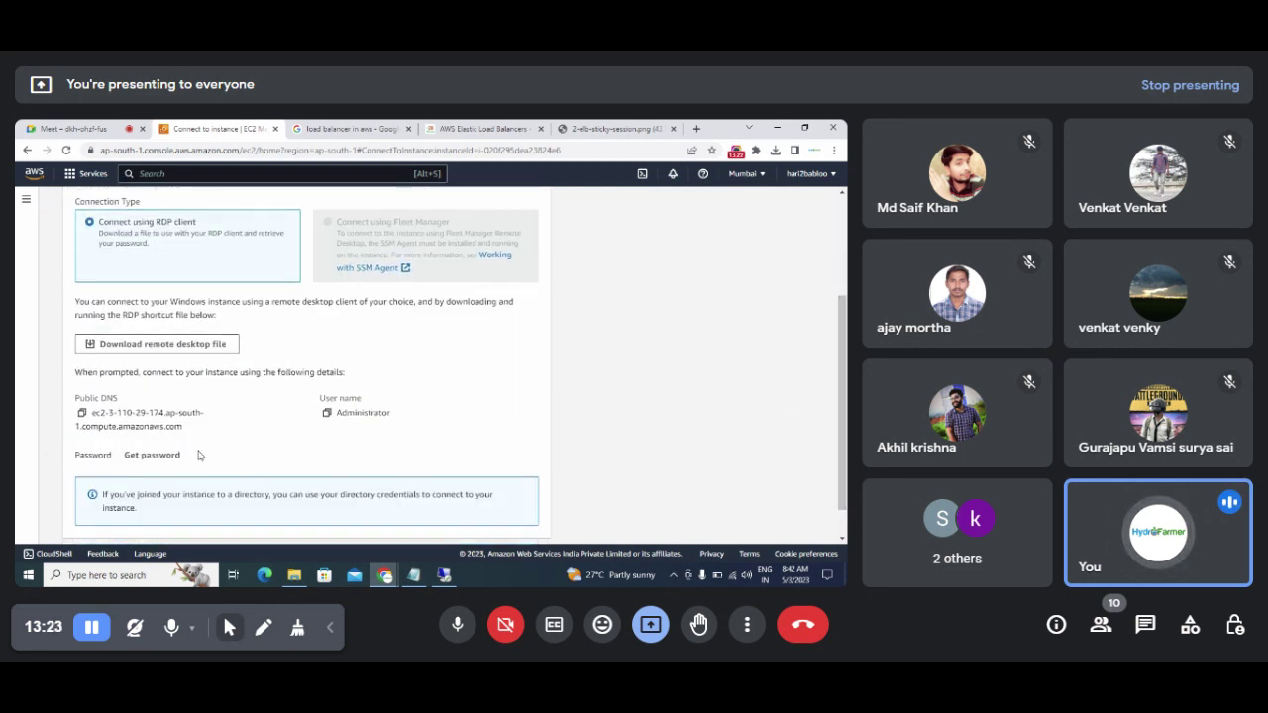
left_click(163, 456)
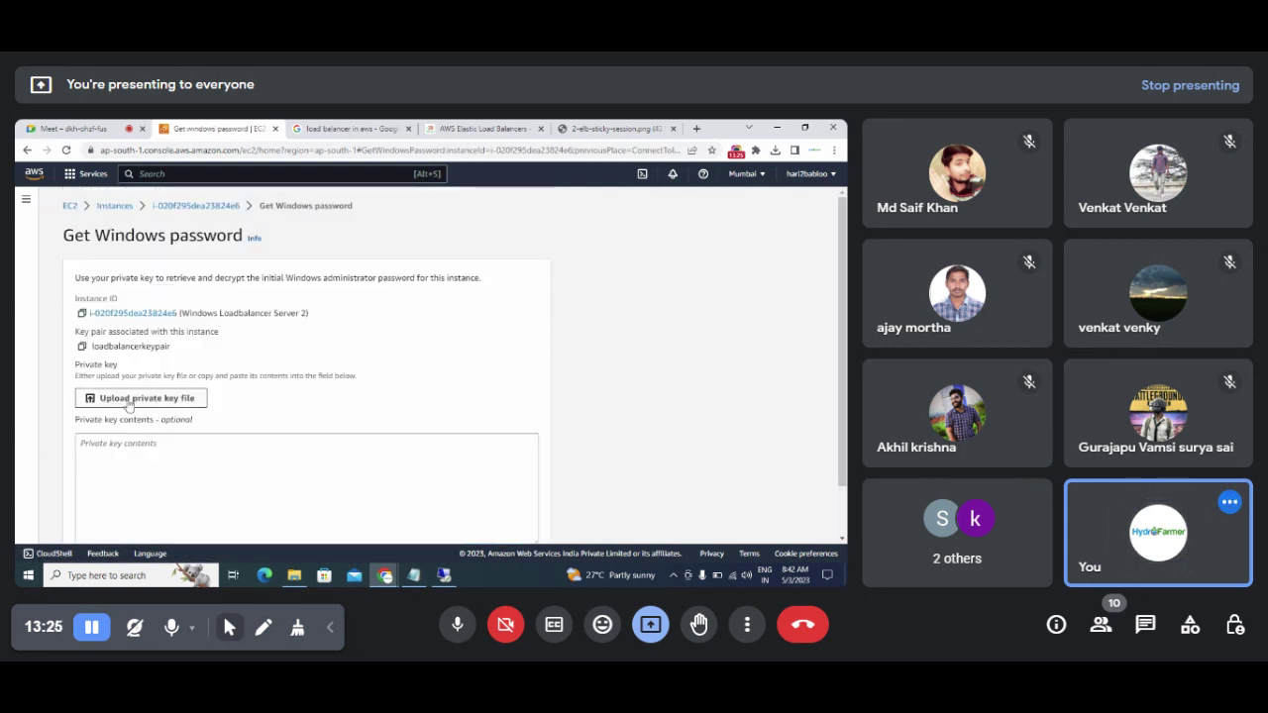
Step: Decrypt Server 2's password with loadbalancerkeypair.pem and copy its public DNS
left_click(128, 402)
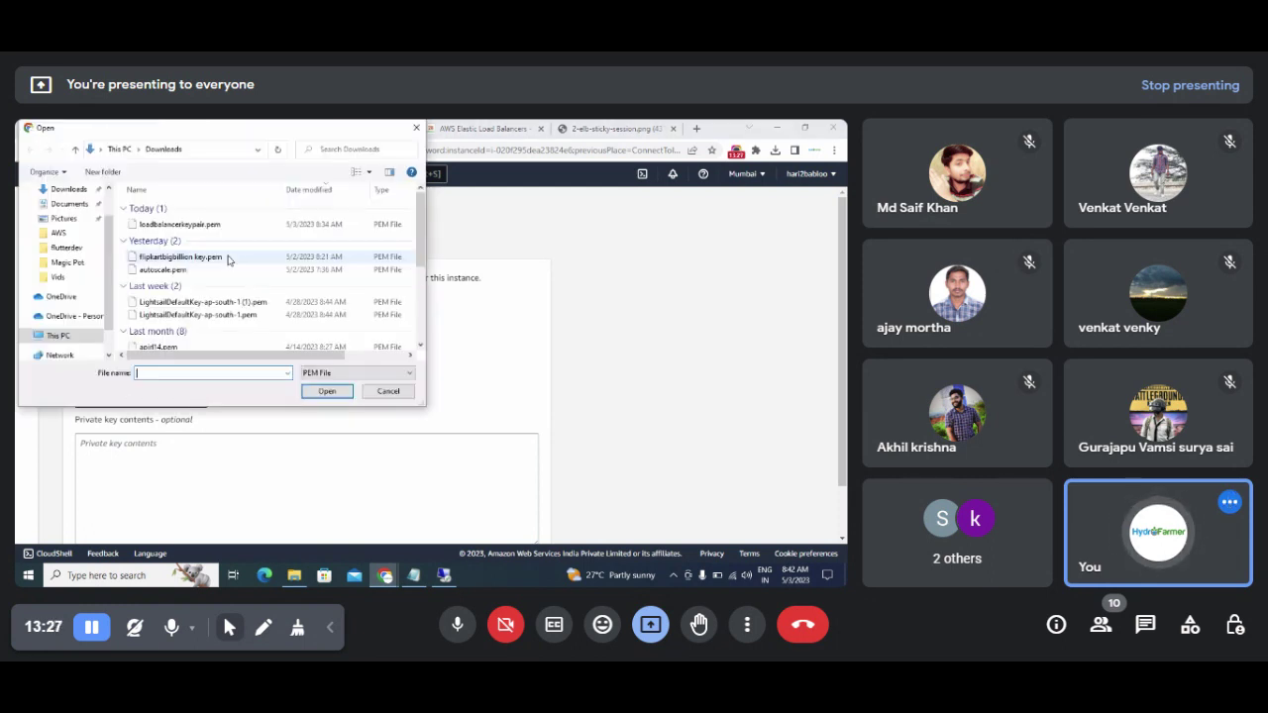
double_click(198, 224)
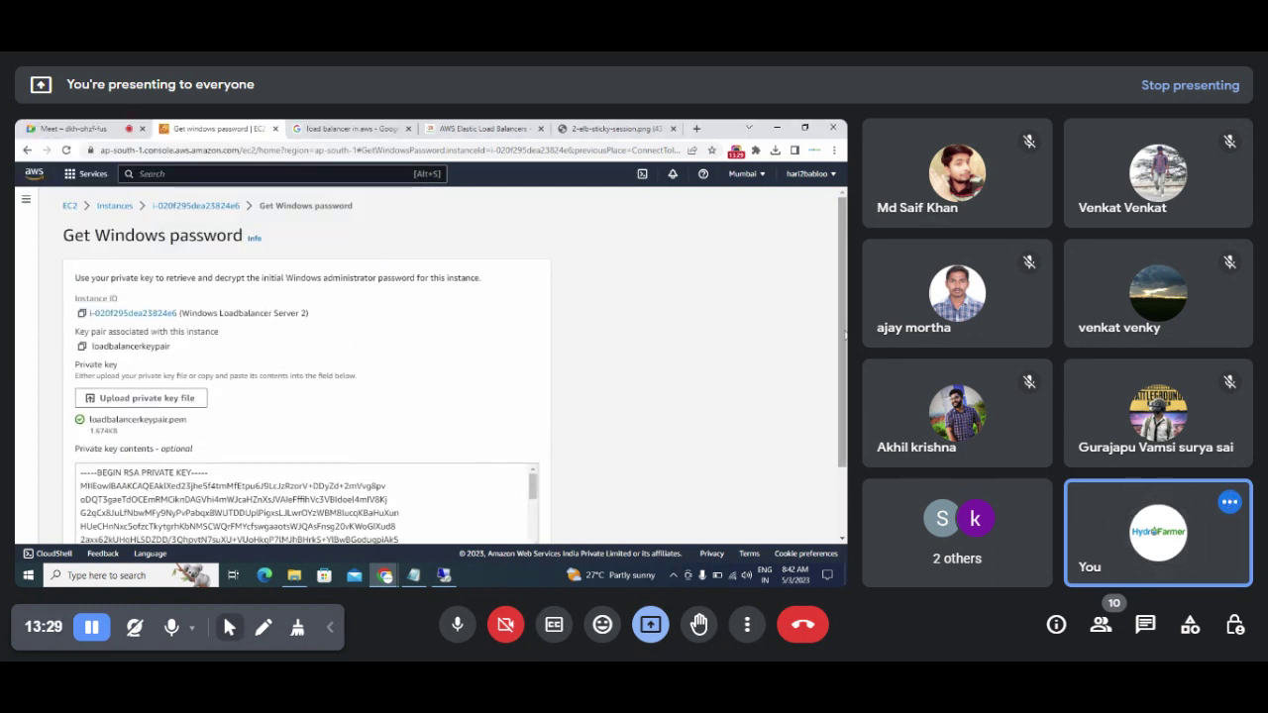
scroll(340, 475, "down", 1)
left_click(500, 522)
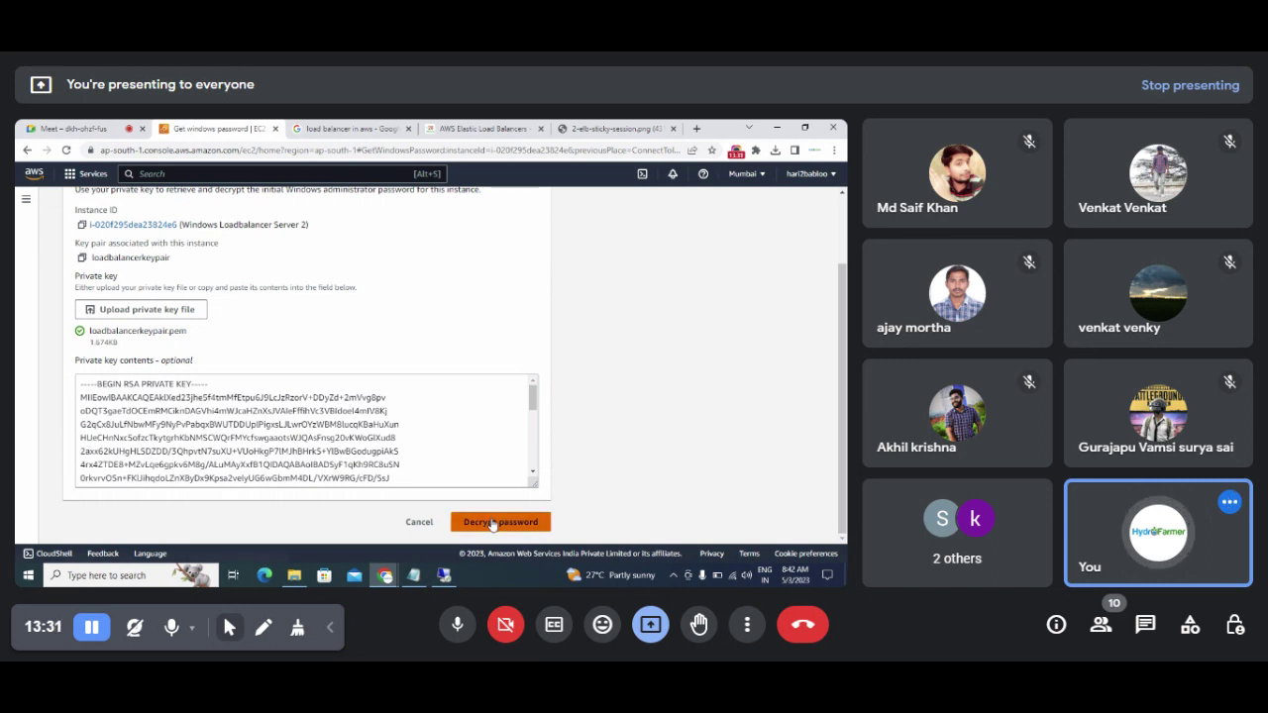
right_click(491, 518)
left_click(370, 441)
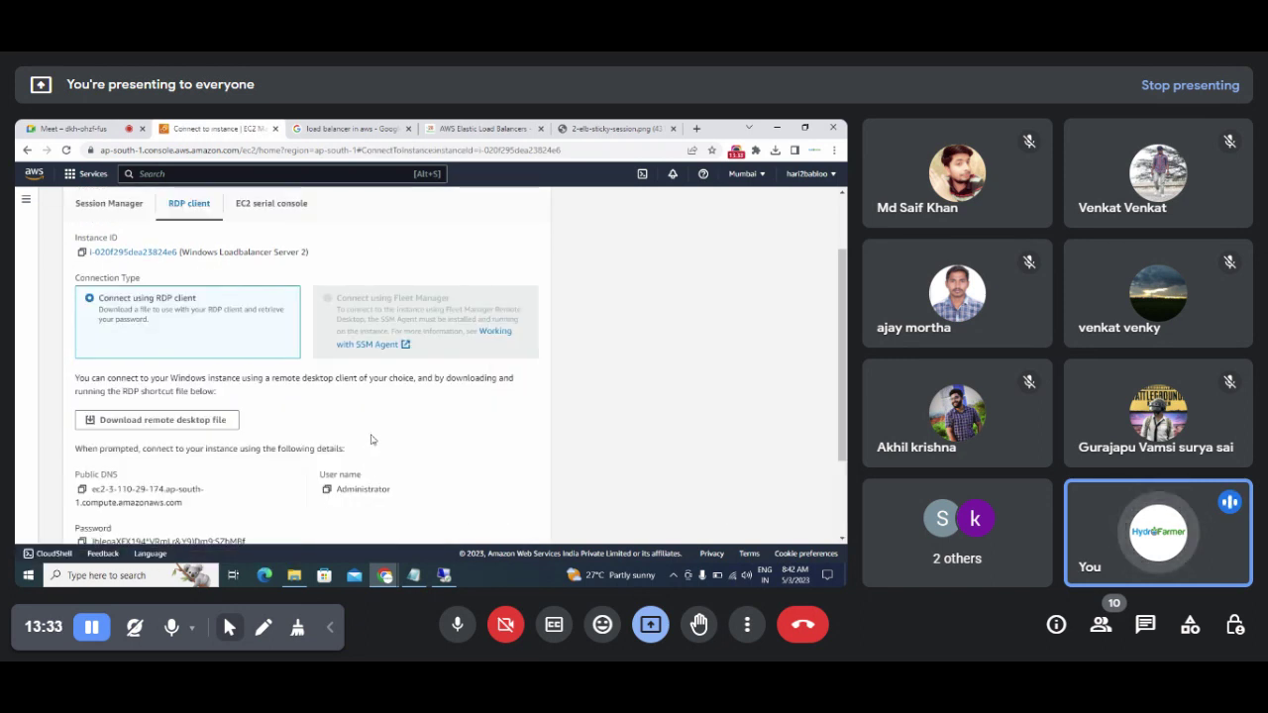
mouse_move(843, 323)
left_mouse_down()
mouse_move(845, 362)
mouse_move(845, 299)
left_mouse_up()
left_click_drag(251, 278, 317, 283)
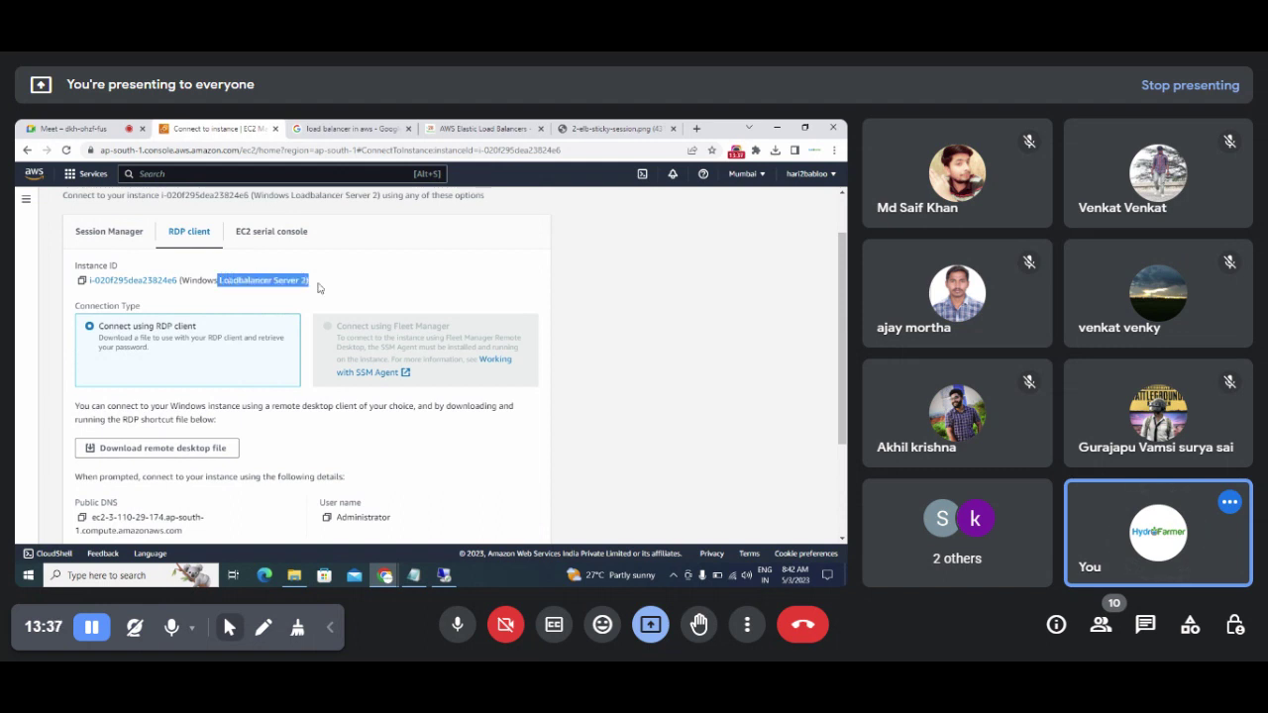
scroll(843, 347, "down", 2)
scroll(298, 357, "down", 1)
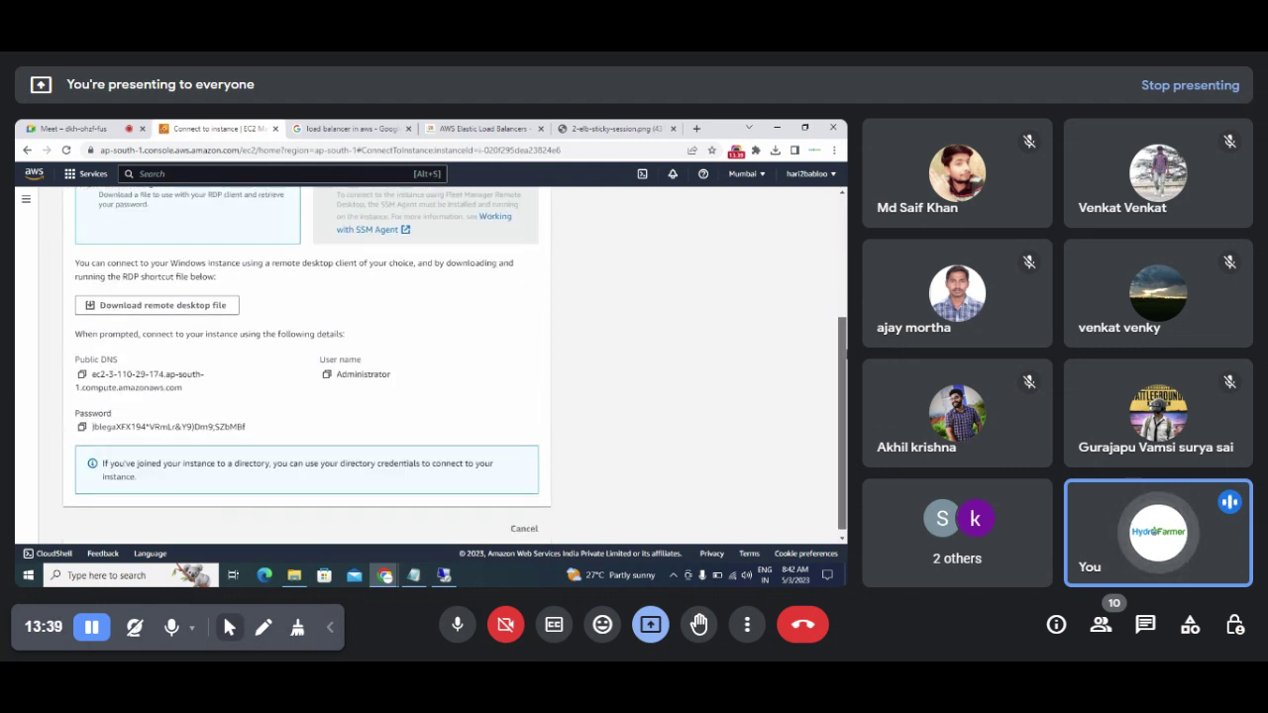
left_click(82, 368)
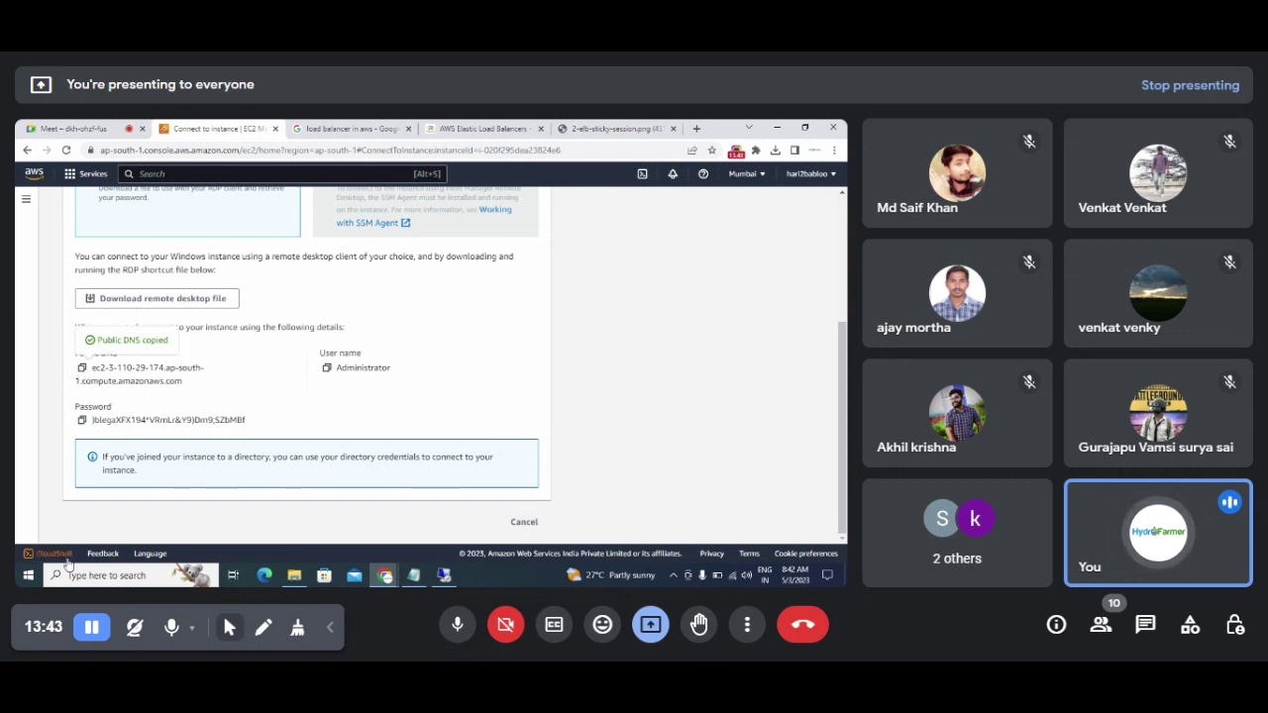
Step: Launch Remote Desktop Connection and connect to Server 2's pasted public DNS
left_click(79, 581)
type("remote")
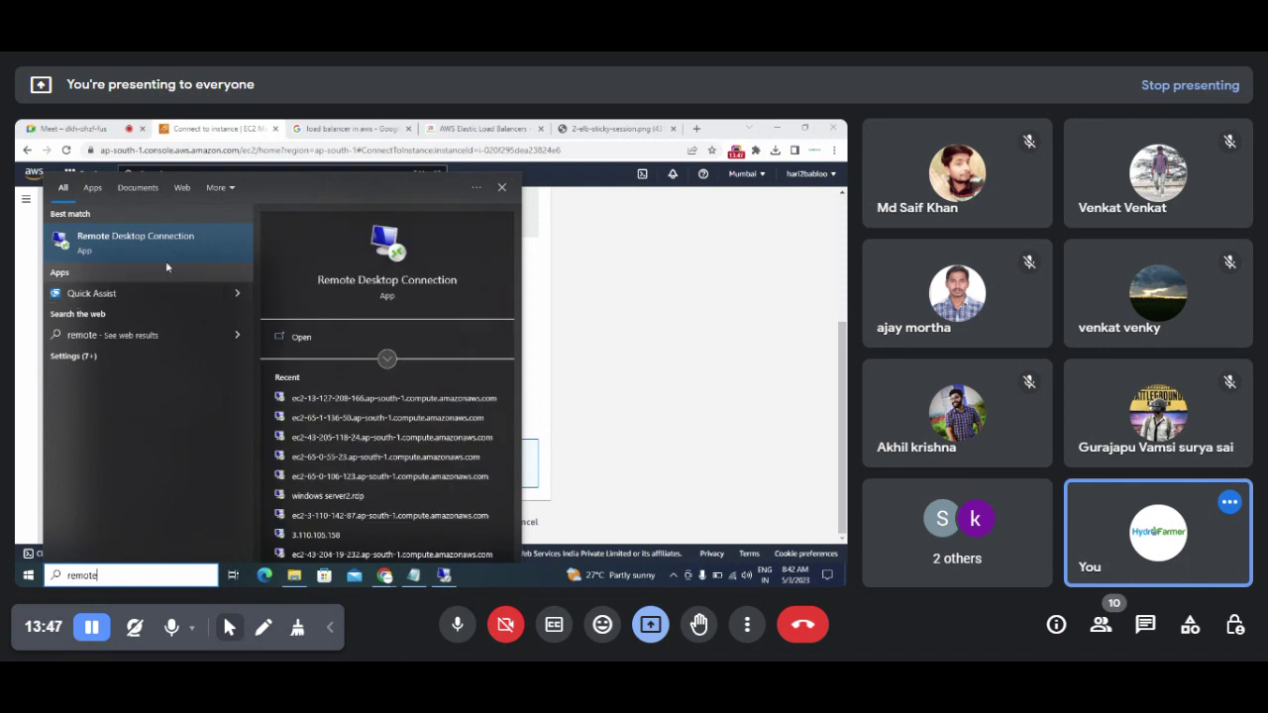
left_click(139, 242)
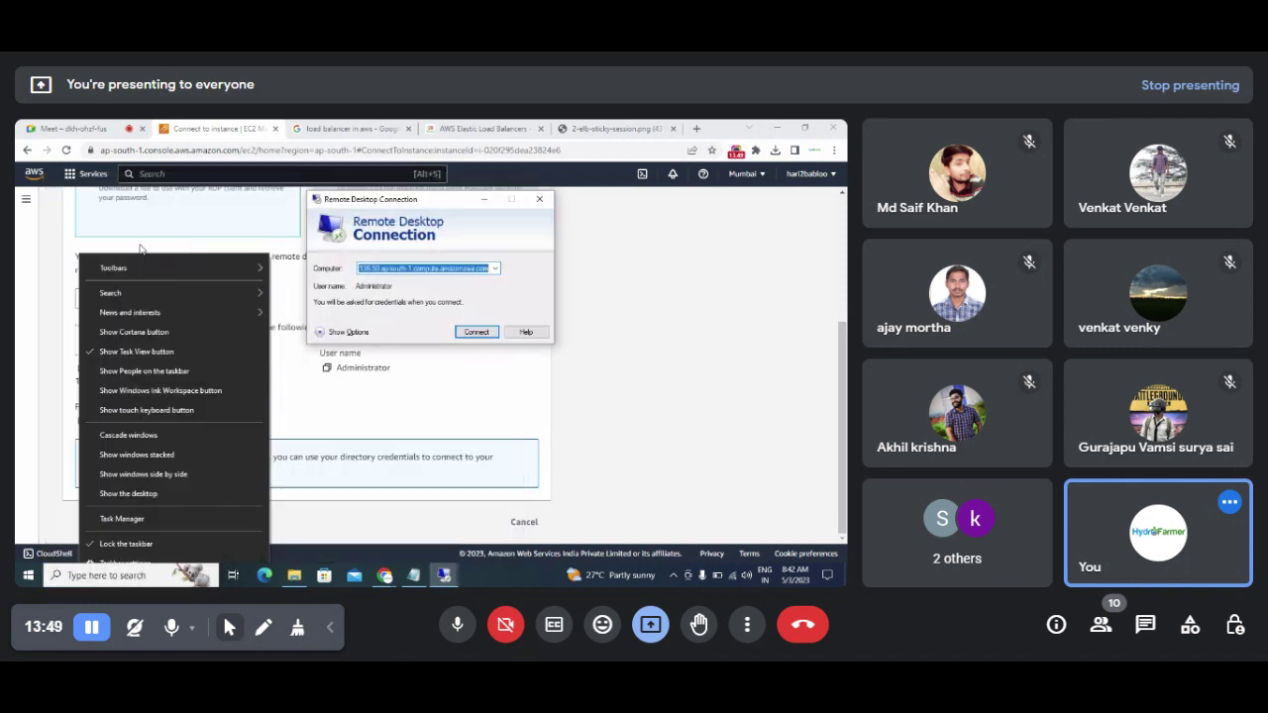
key("BackSpace")
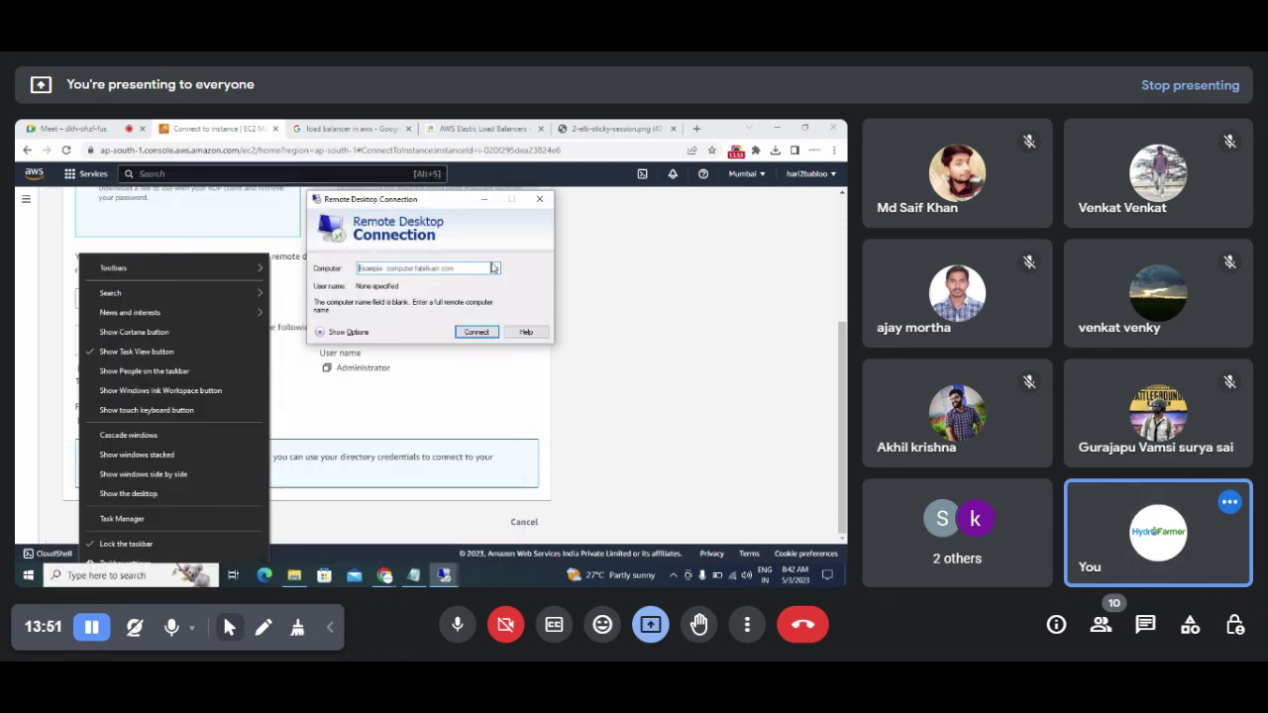
key("ctrl+v")
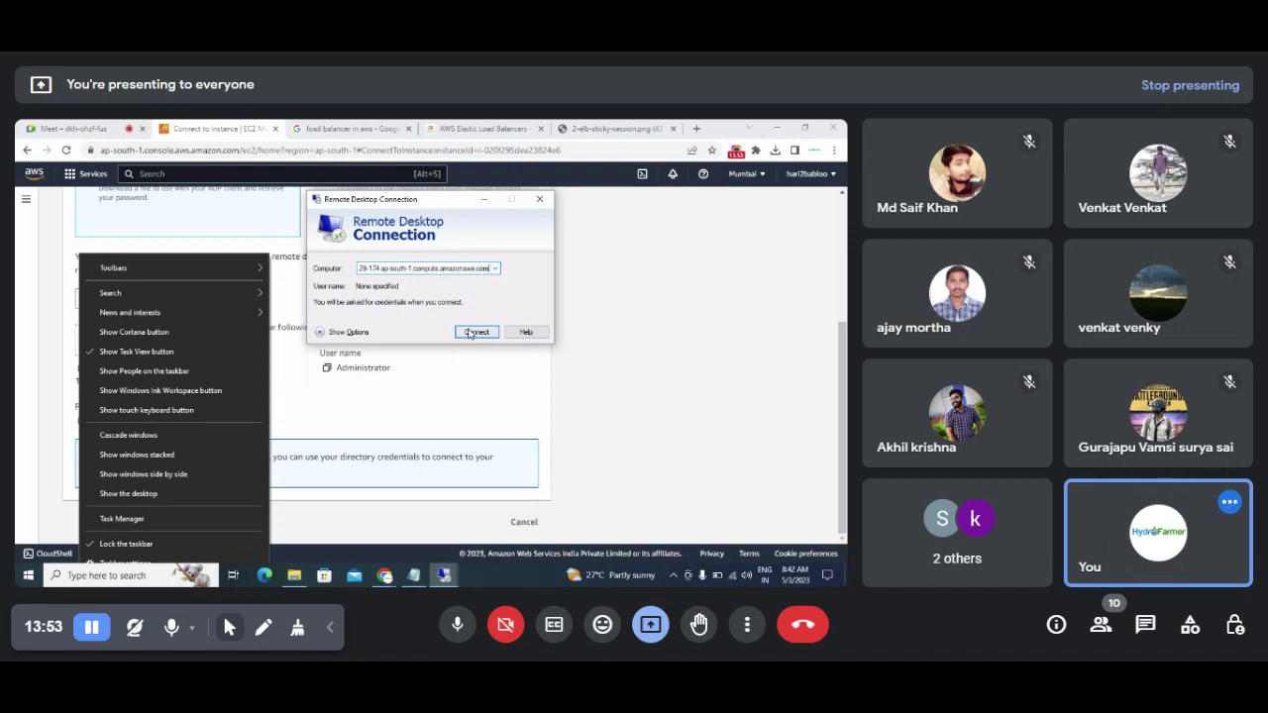
left_click(474, 333)
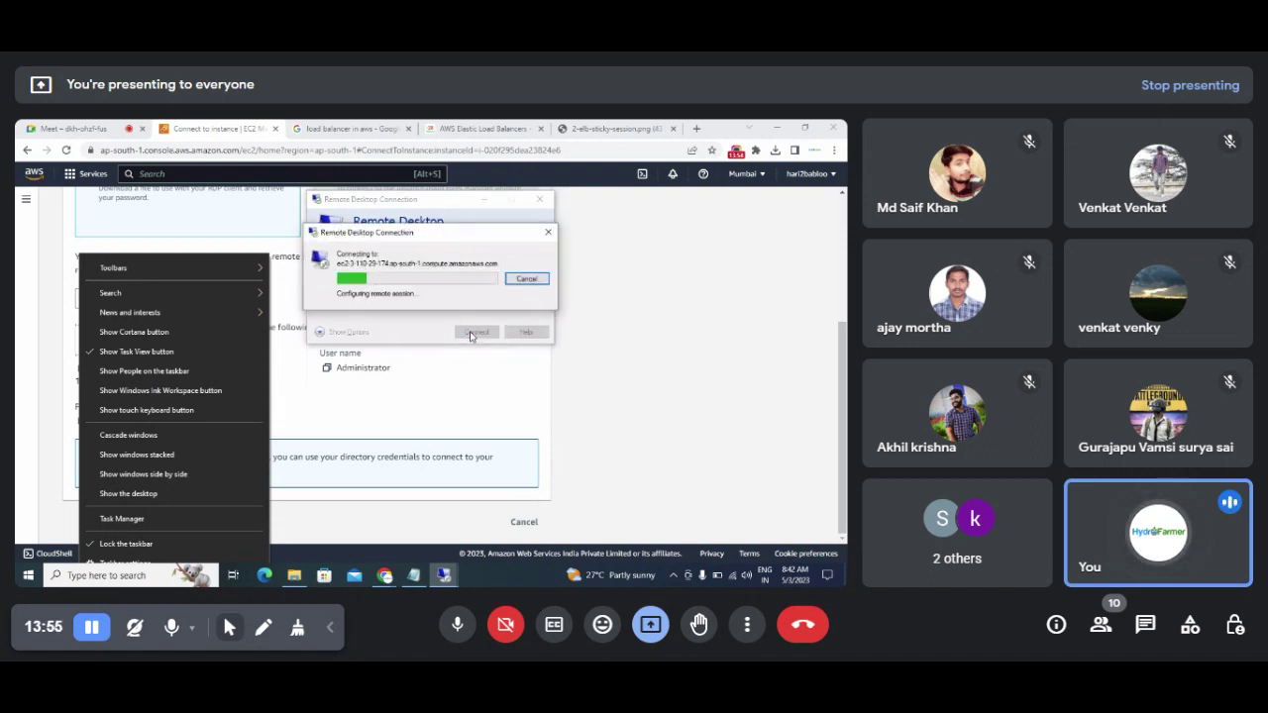
left_click(444, 574)
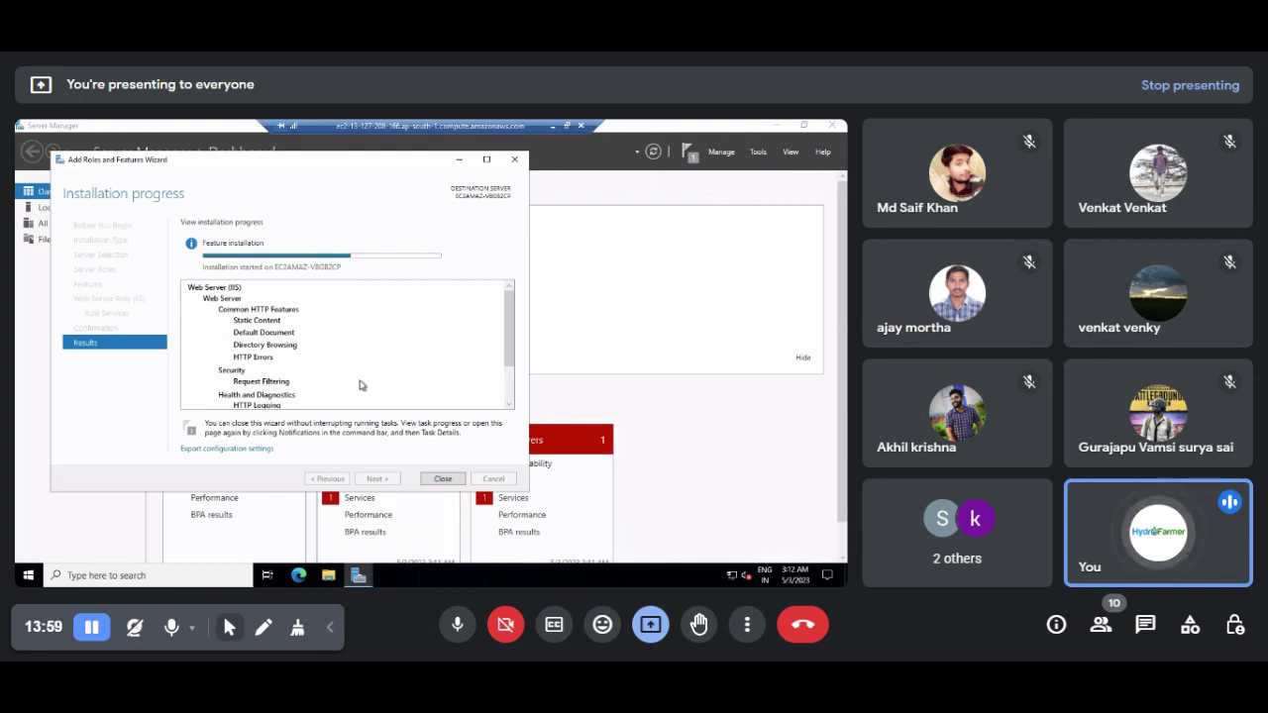
left_click(553, 127)
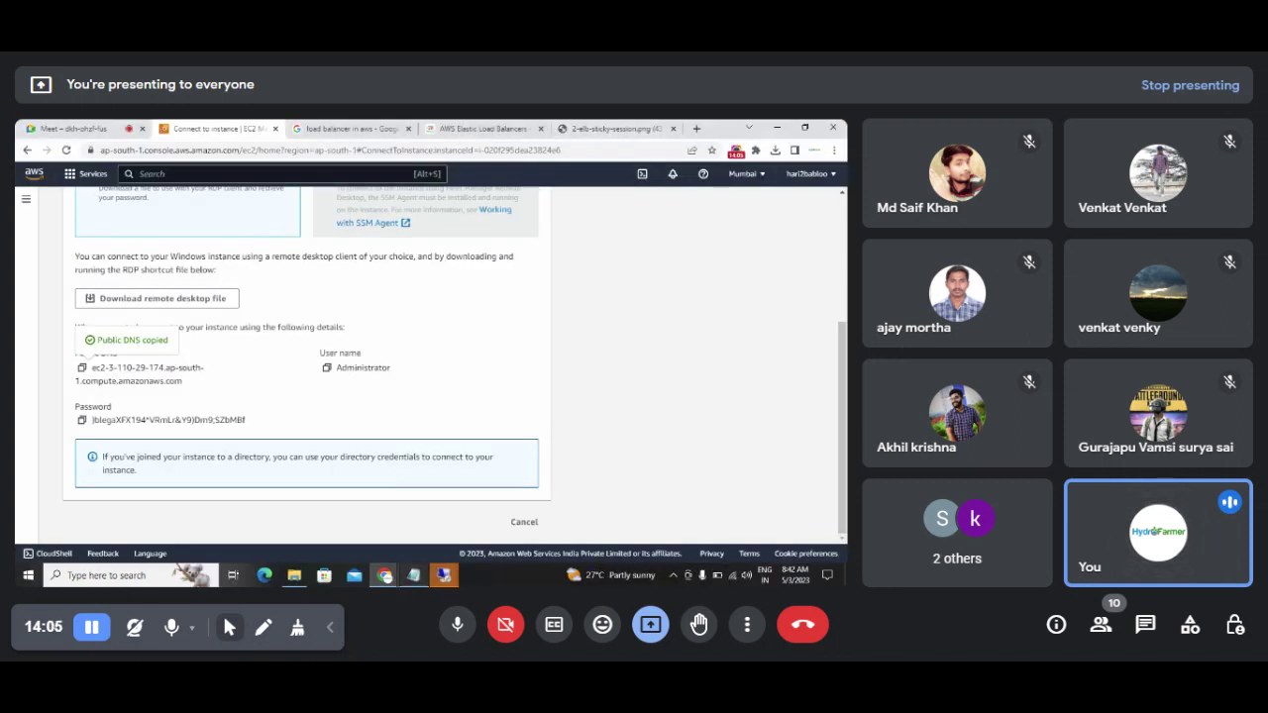
Step: Enter the copied Administrator user name and password, then accept the certificate warning
mouse_move(415, 576)
left_click(515, 517)
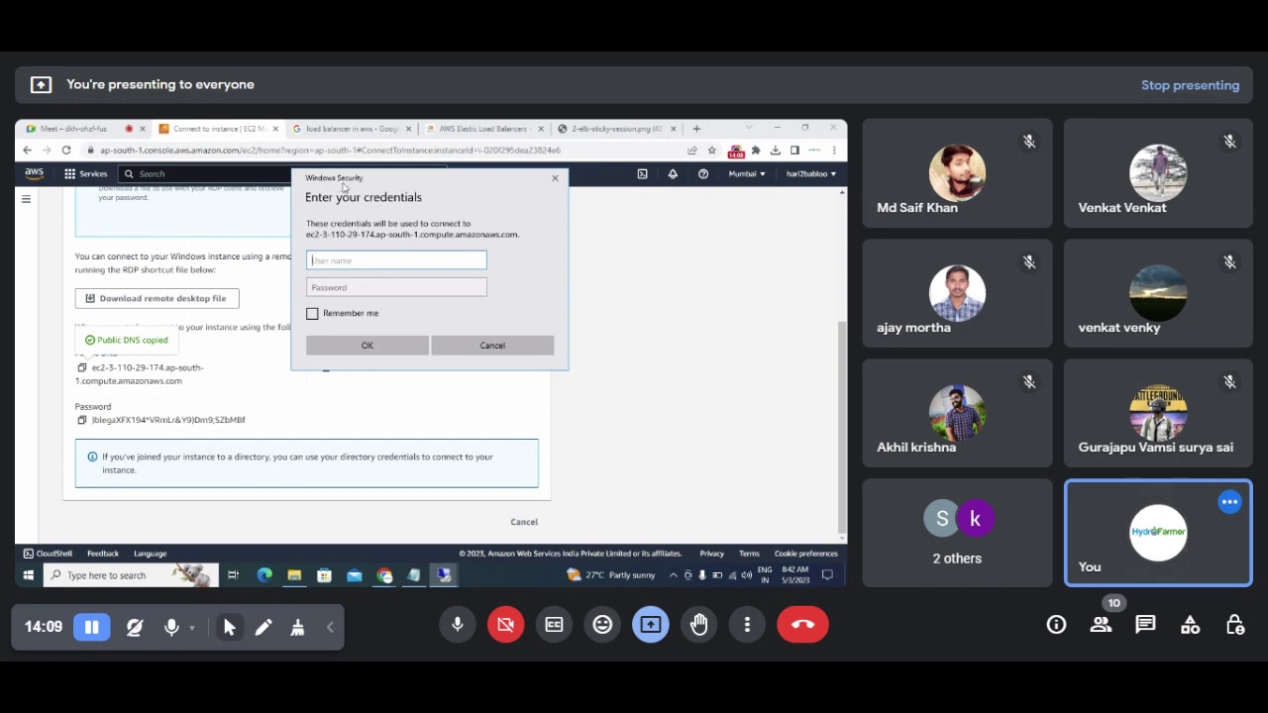
left_click_drag(344, 187, 506, 242)
left_click(326, 367)
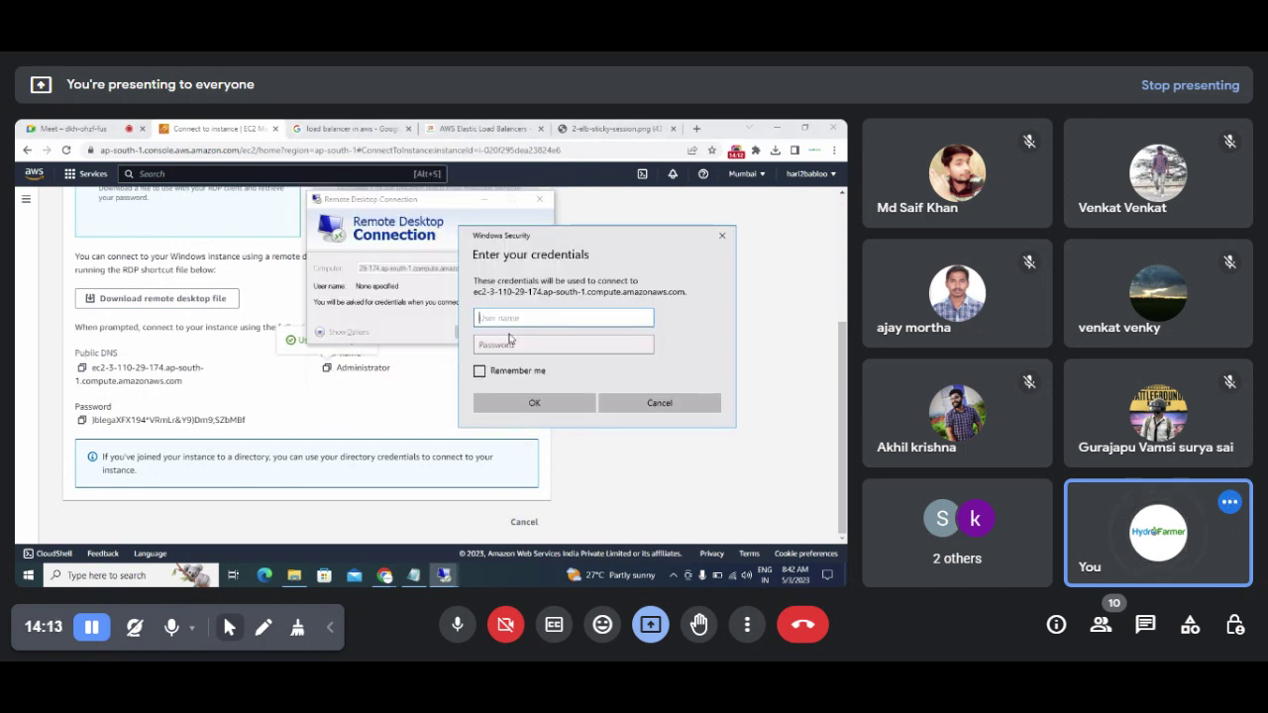
key("ctrl+v")
left_click(82, 419)
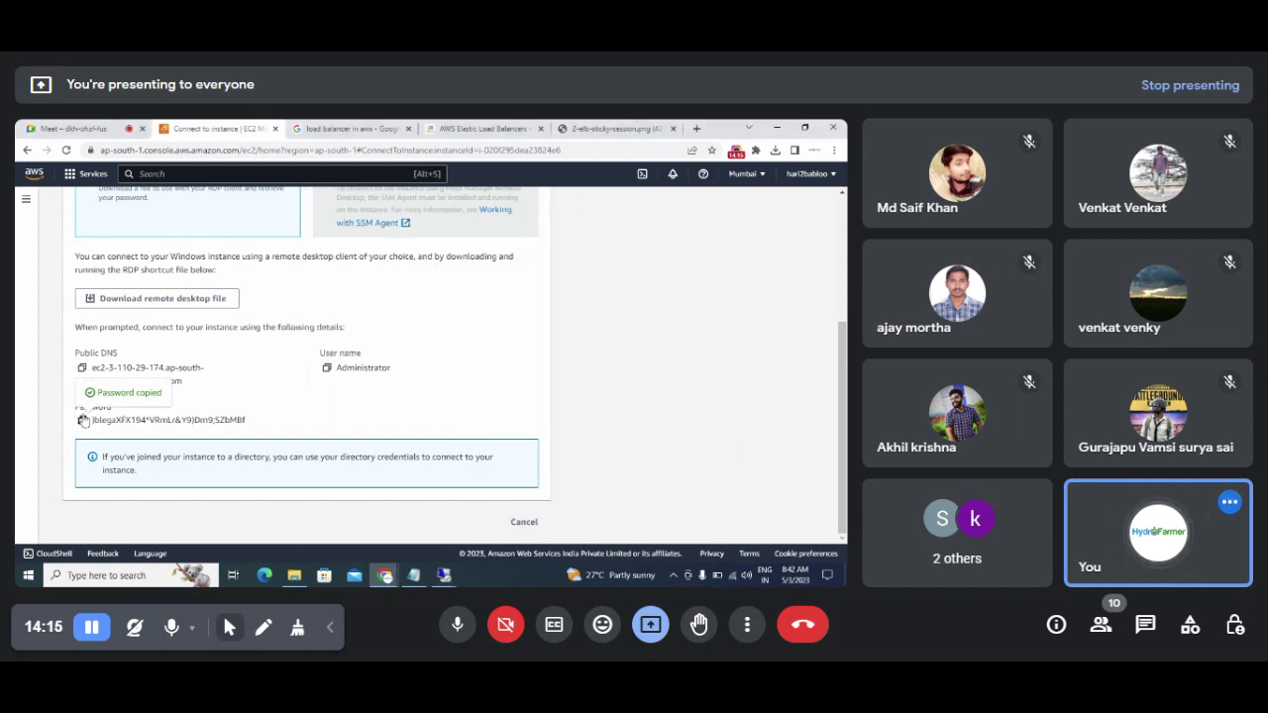
left_click(516, 344)
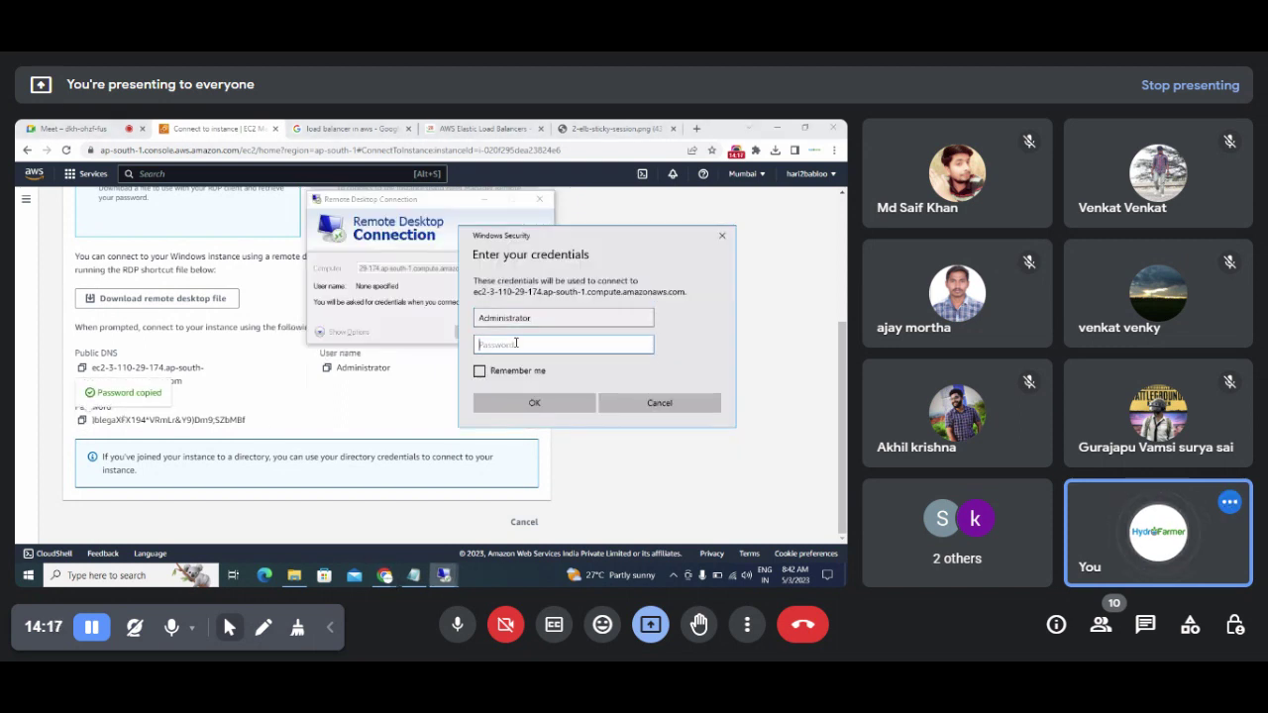
key("ctrl+v")
left_click(534, 402)
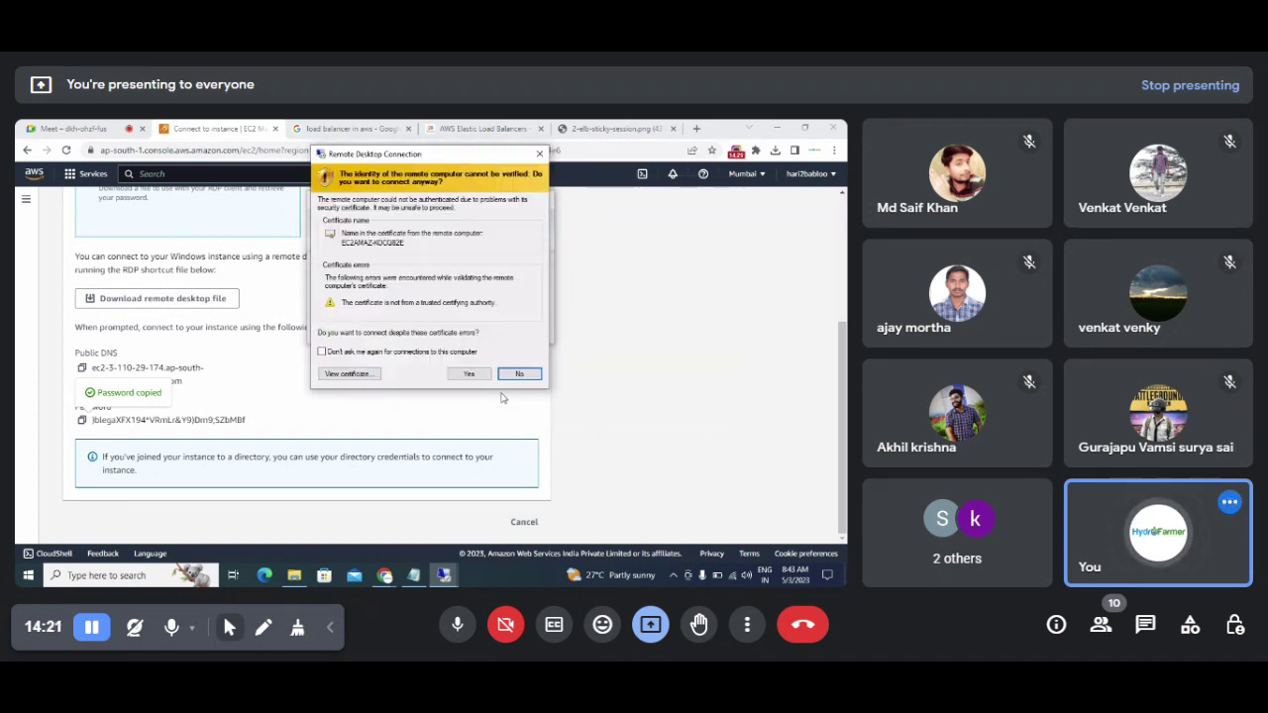
left_click(473, 377)
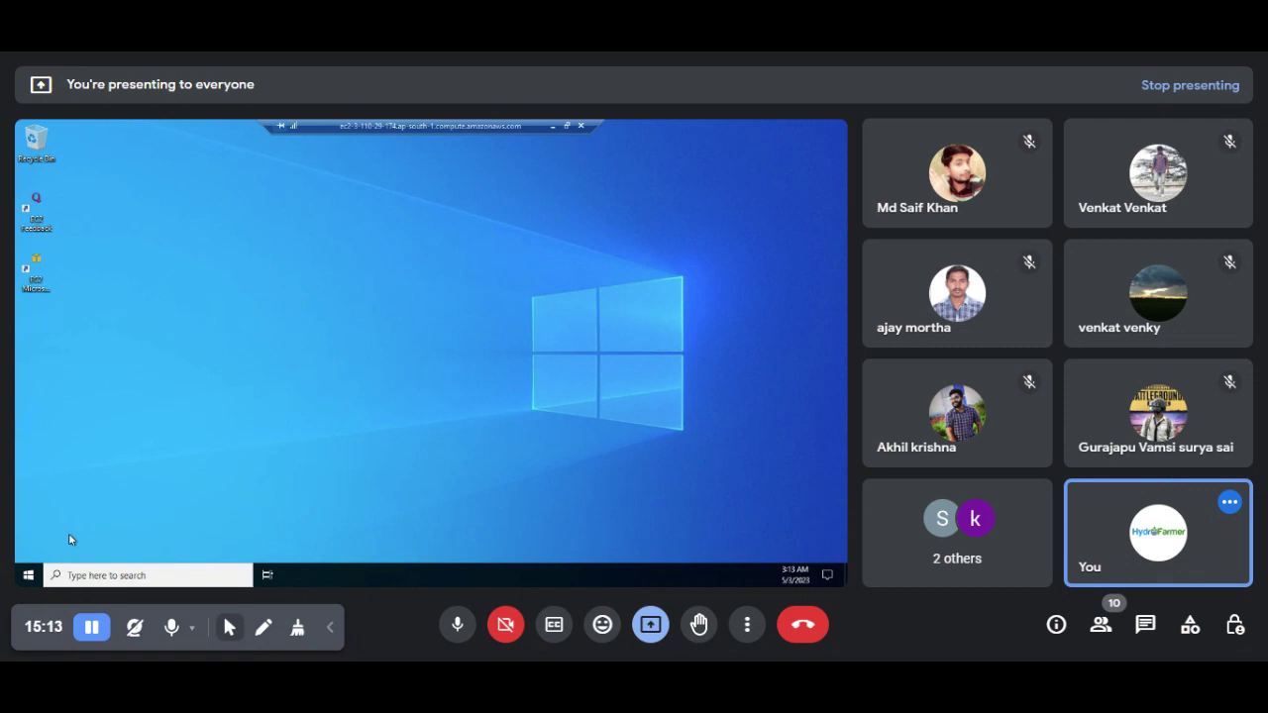
Step: Launch Server Manager from the remote Start menu and allow network discovery
left_click(29, 580)
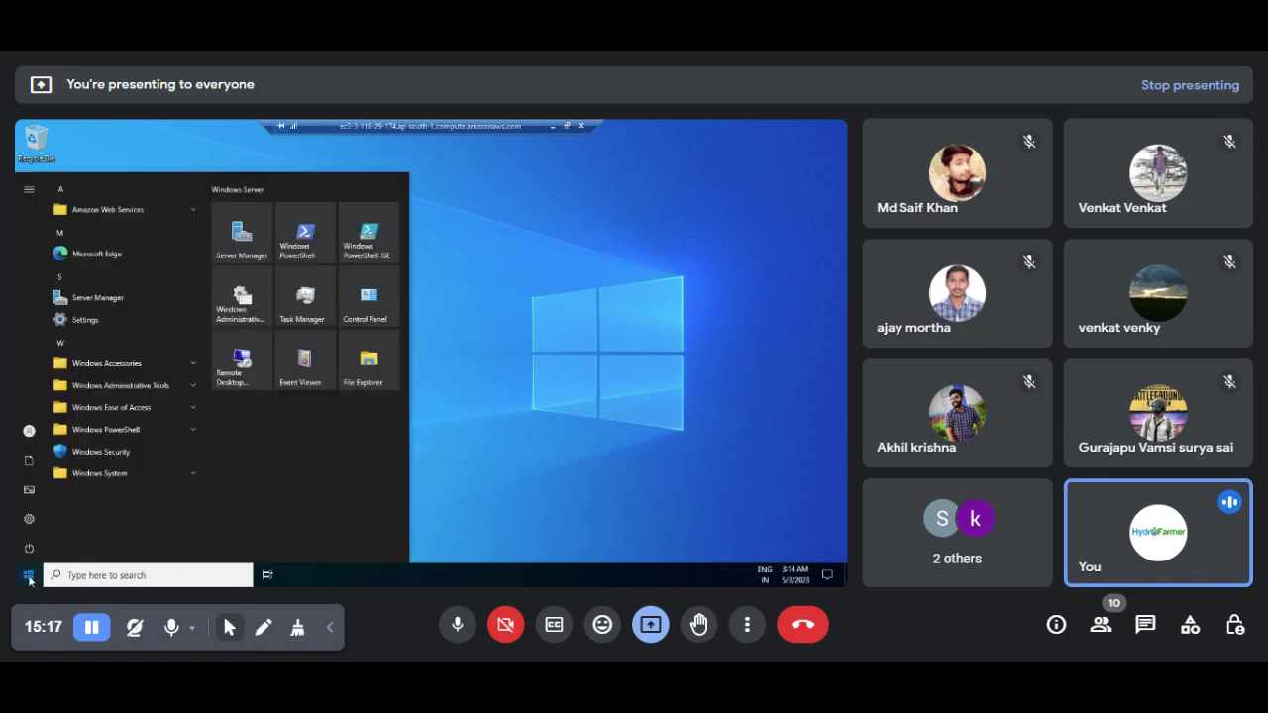
left_click(241, 238)
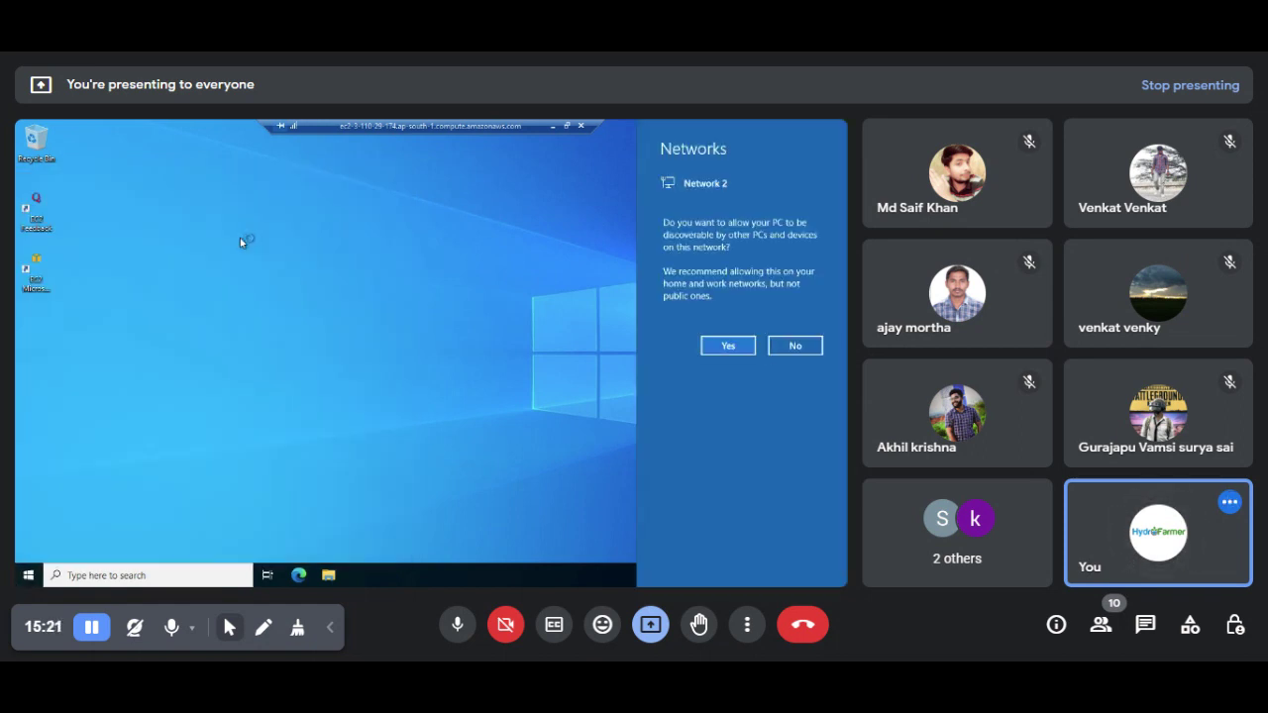
left_click(735, 346)
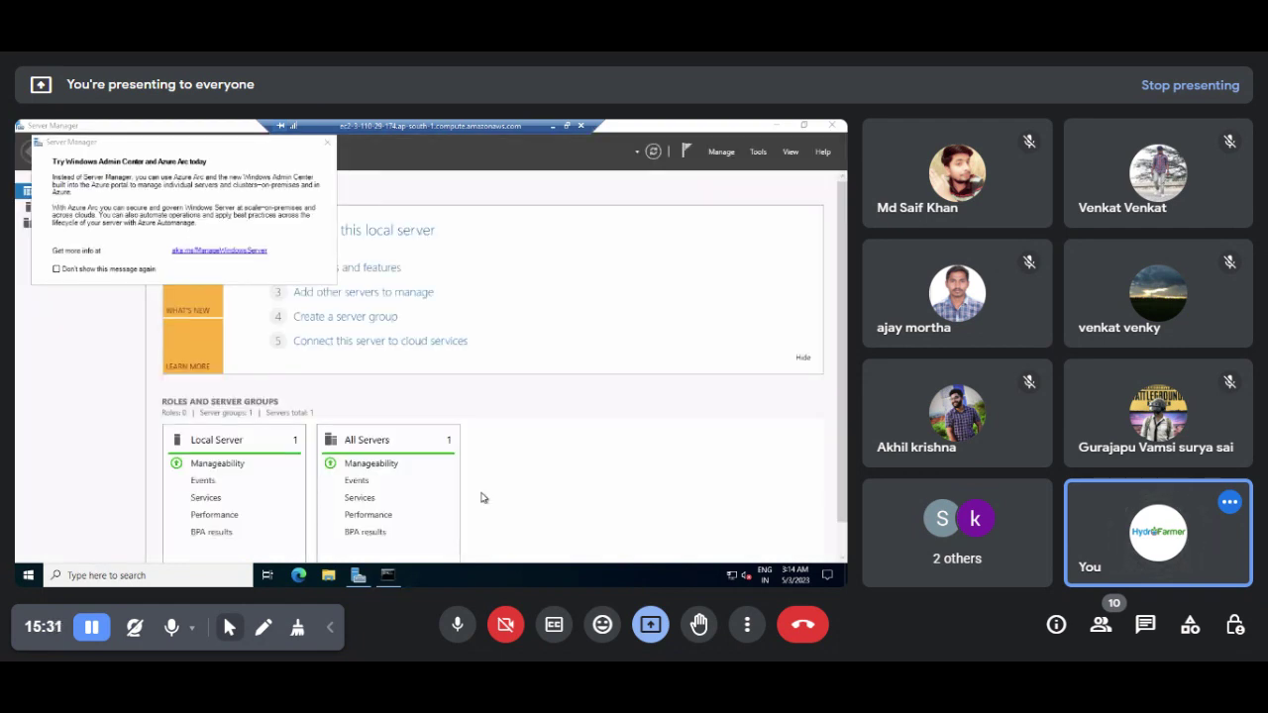
Step: Dismiss the Windows Admin Center promotion and the inventory notice, then shrink the Server Manager window
left_click(328, 144)
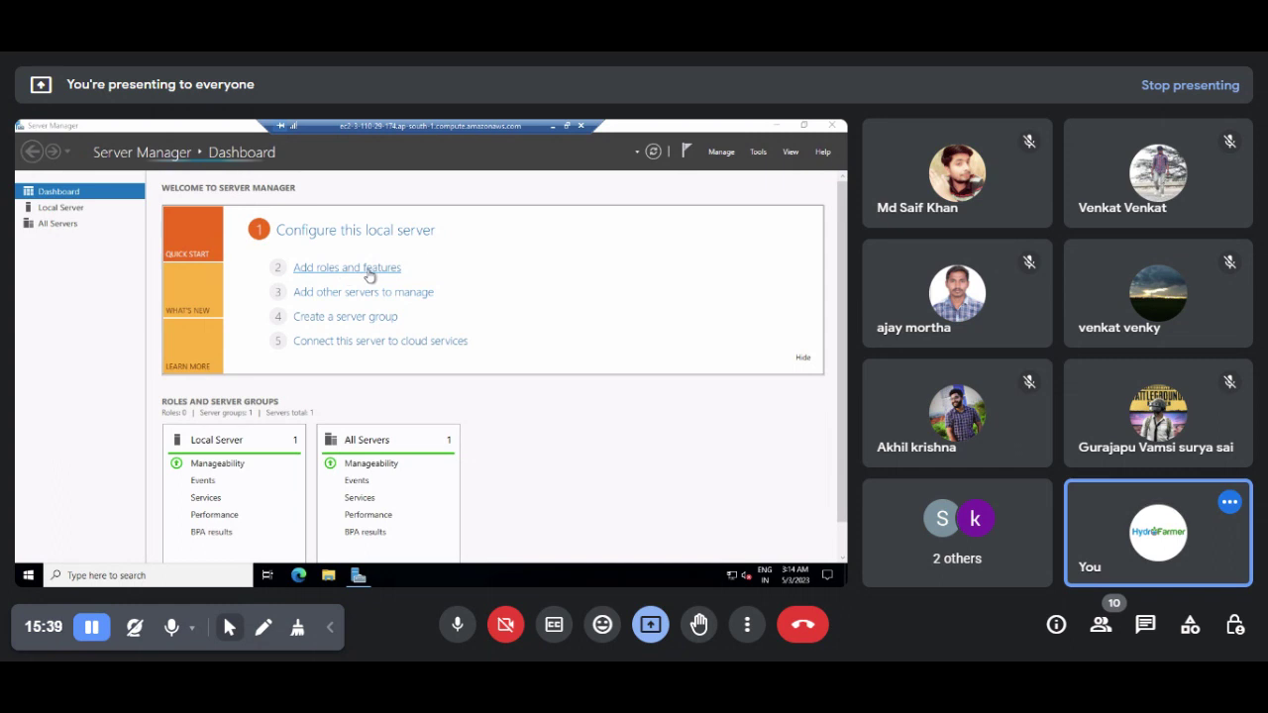
left_click(349, 269)
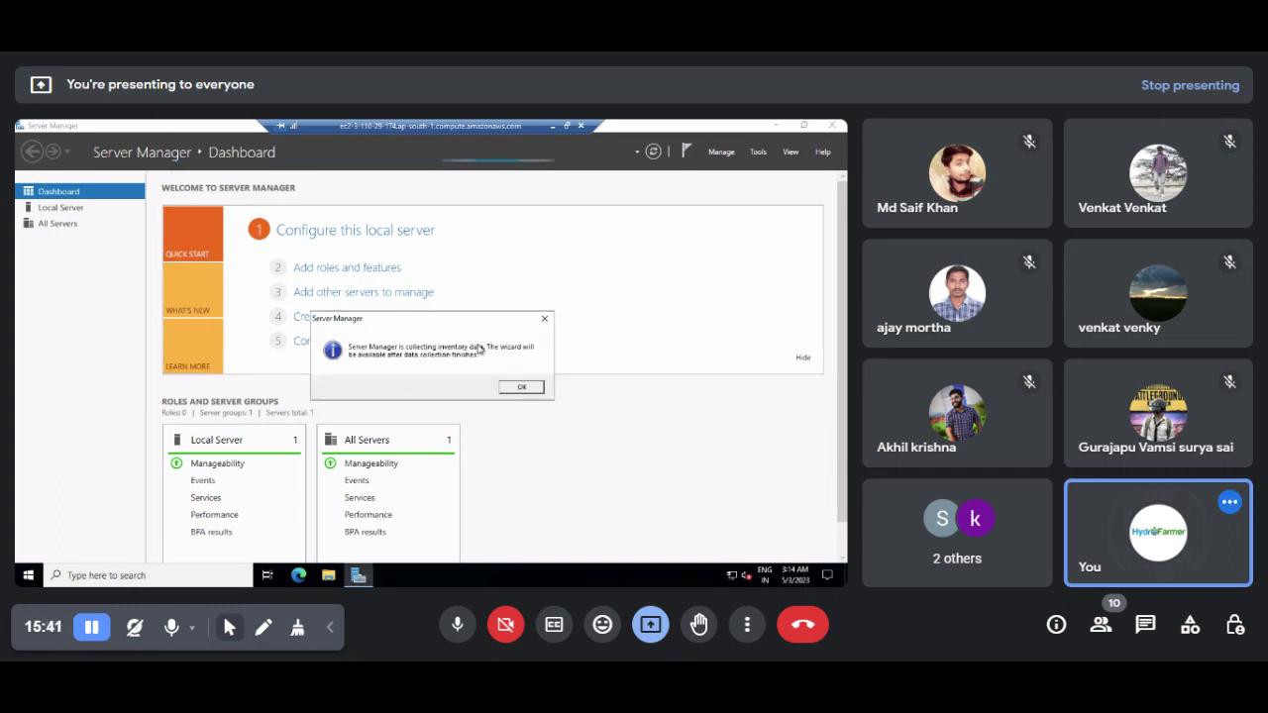
left_click(523, 388)
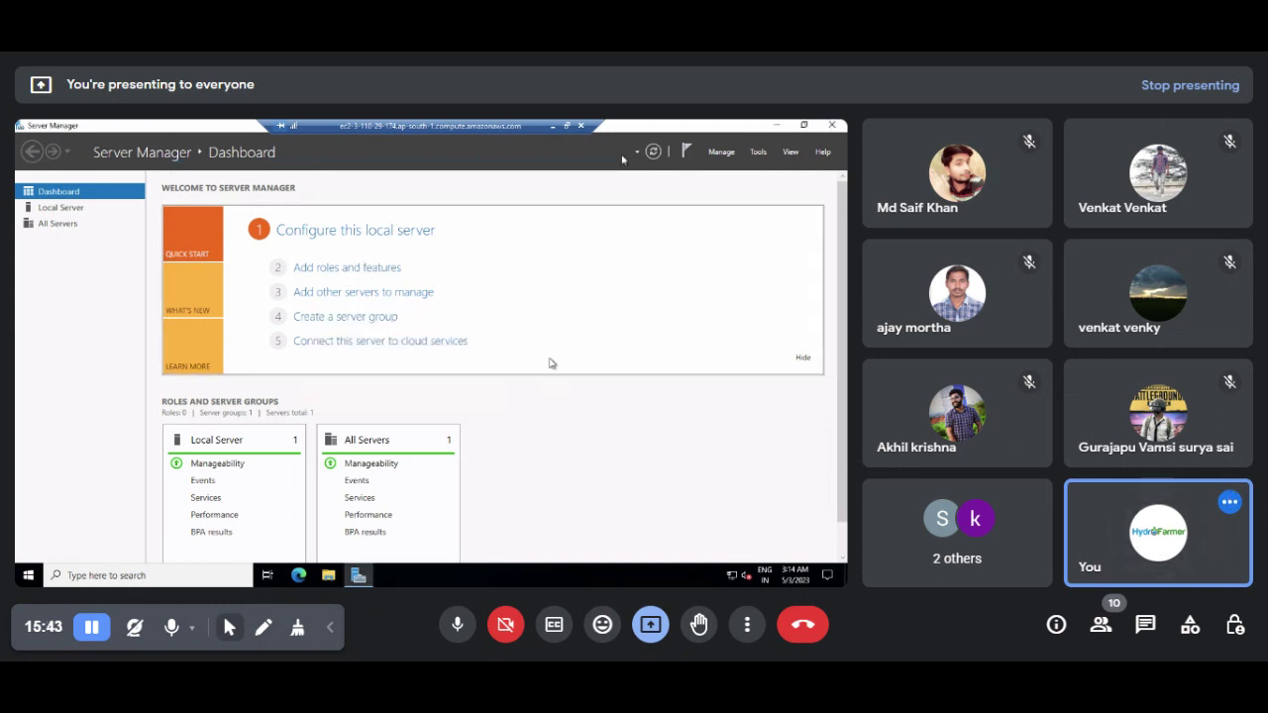
left_click_drag(669, 124, 487, 200)
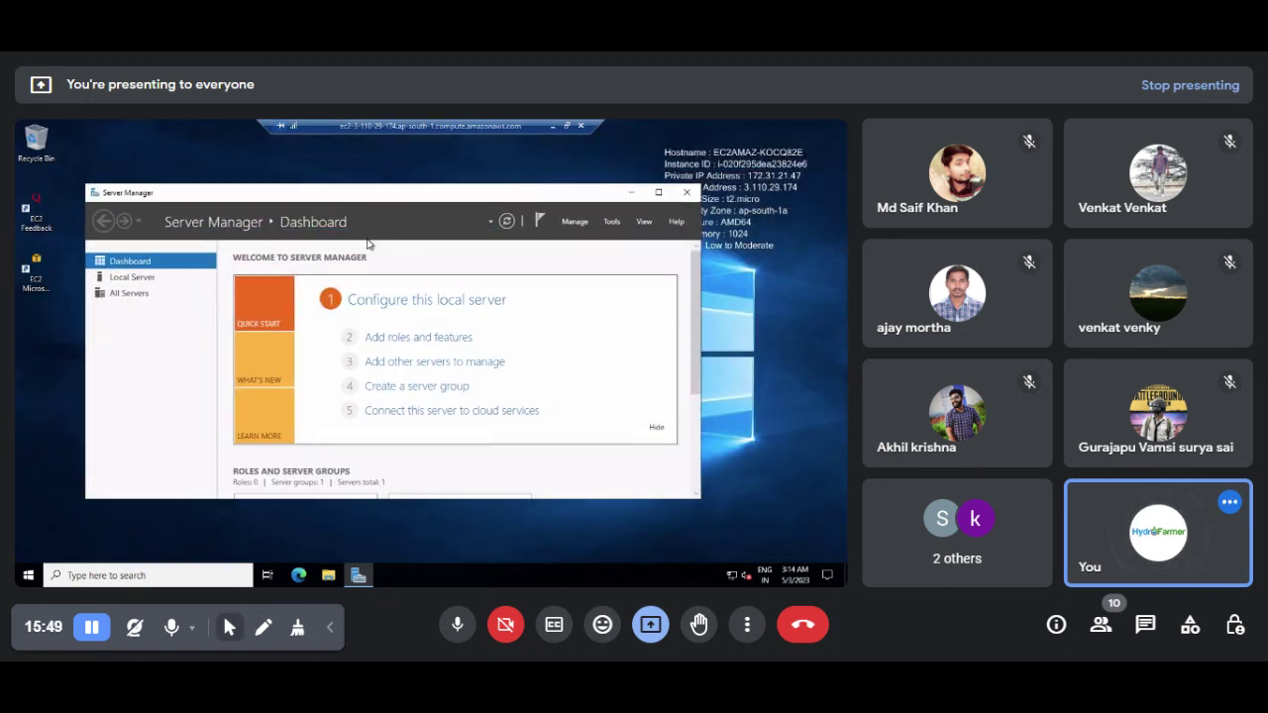
Step: Start the Add Roles and Features wizard as a role-based installation on the only server
left_click(389, 339)
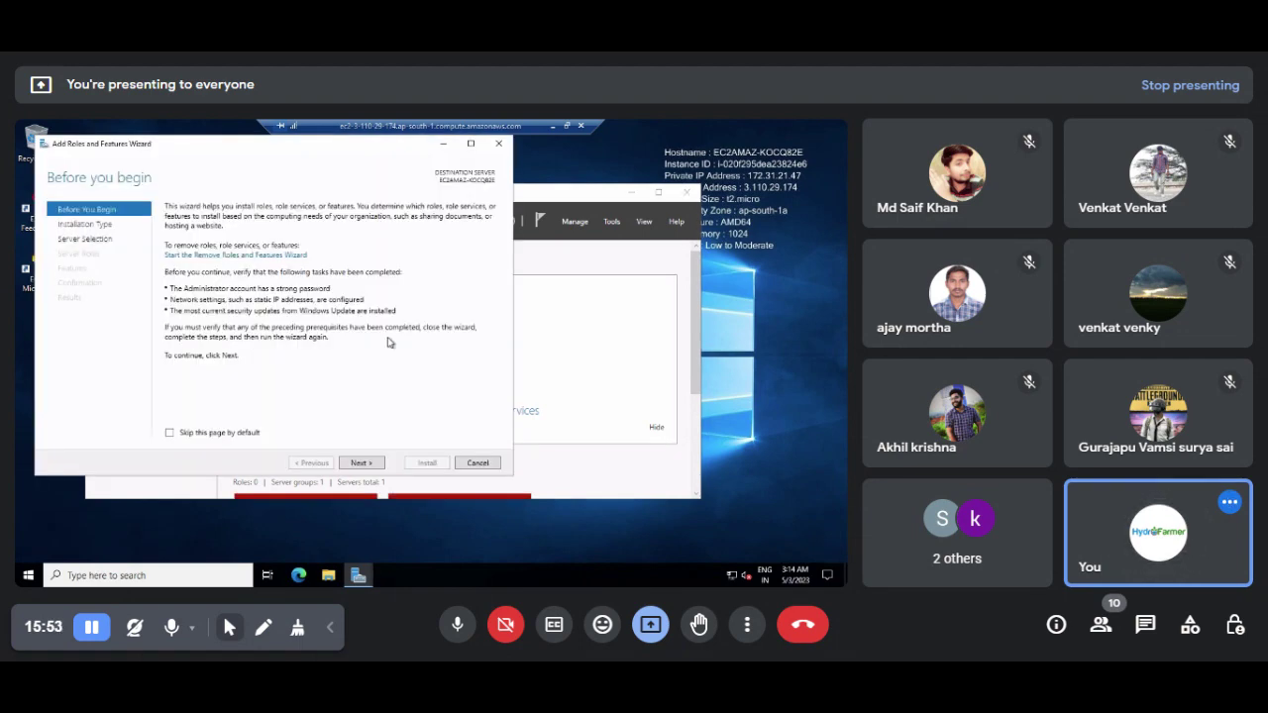
left_click(356, 464)
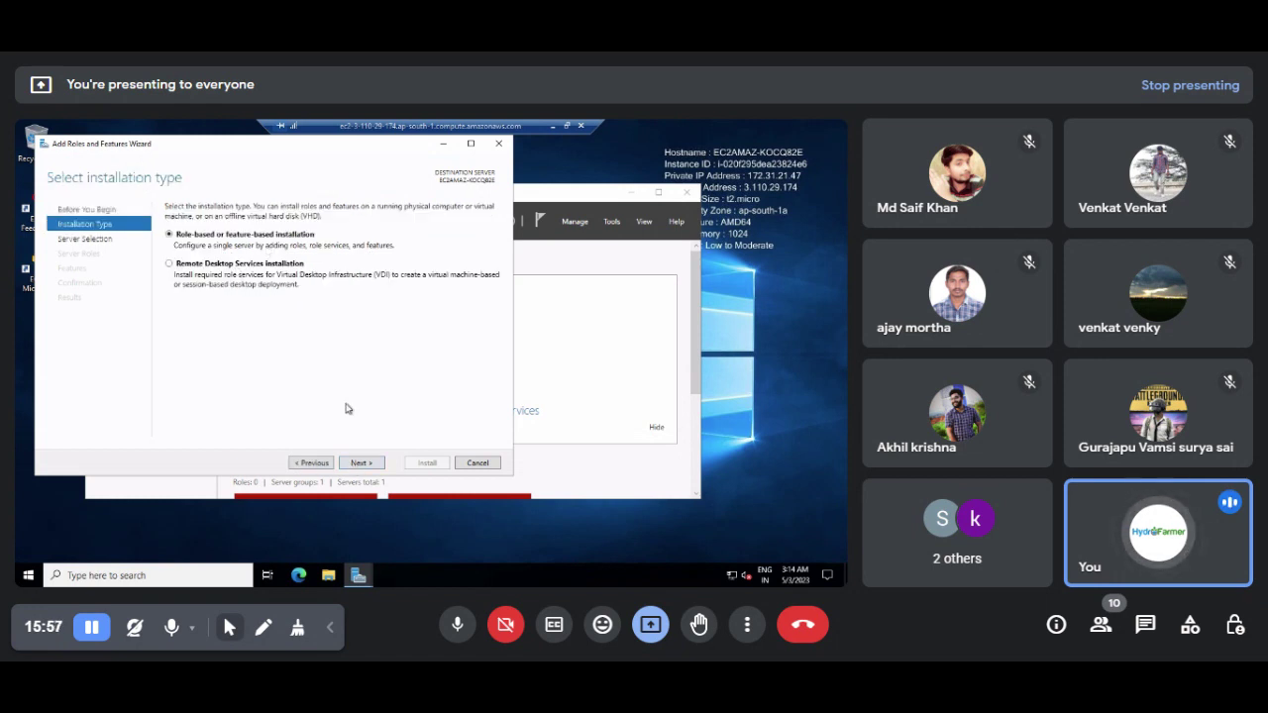
left_click(357, 464)
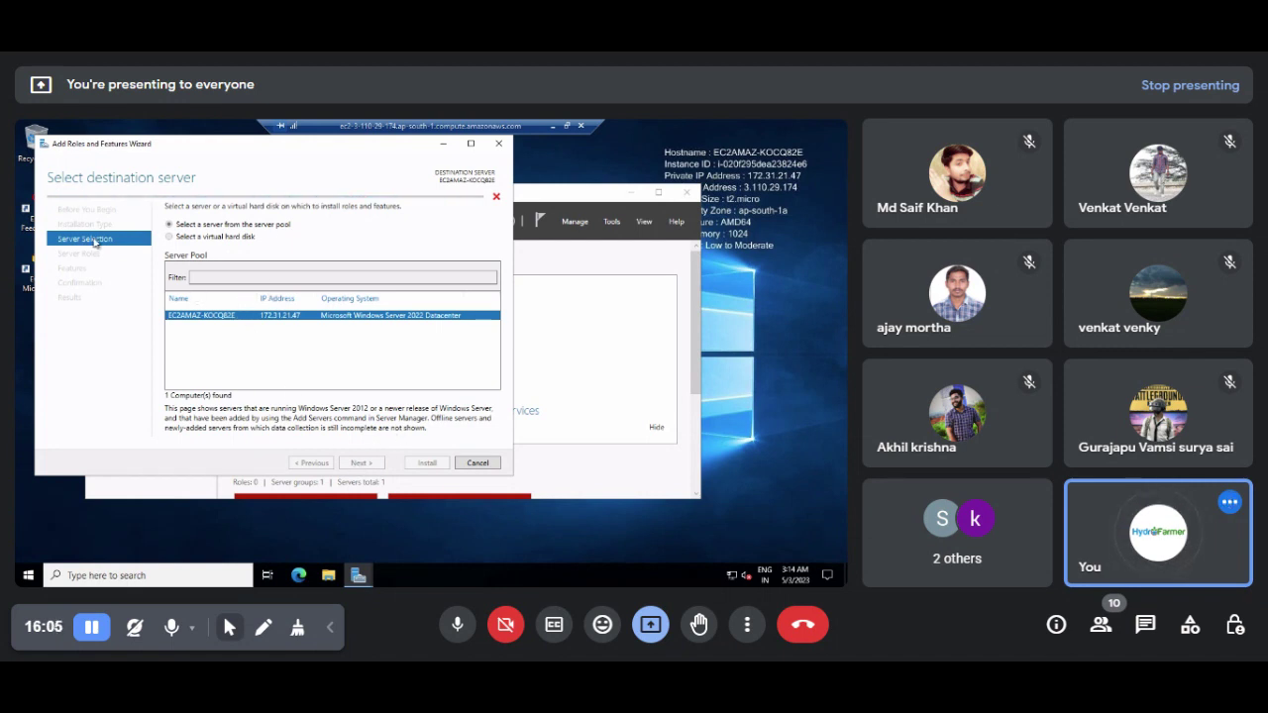
left_click_drag(234, 166, 333, 195)
key("Return")
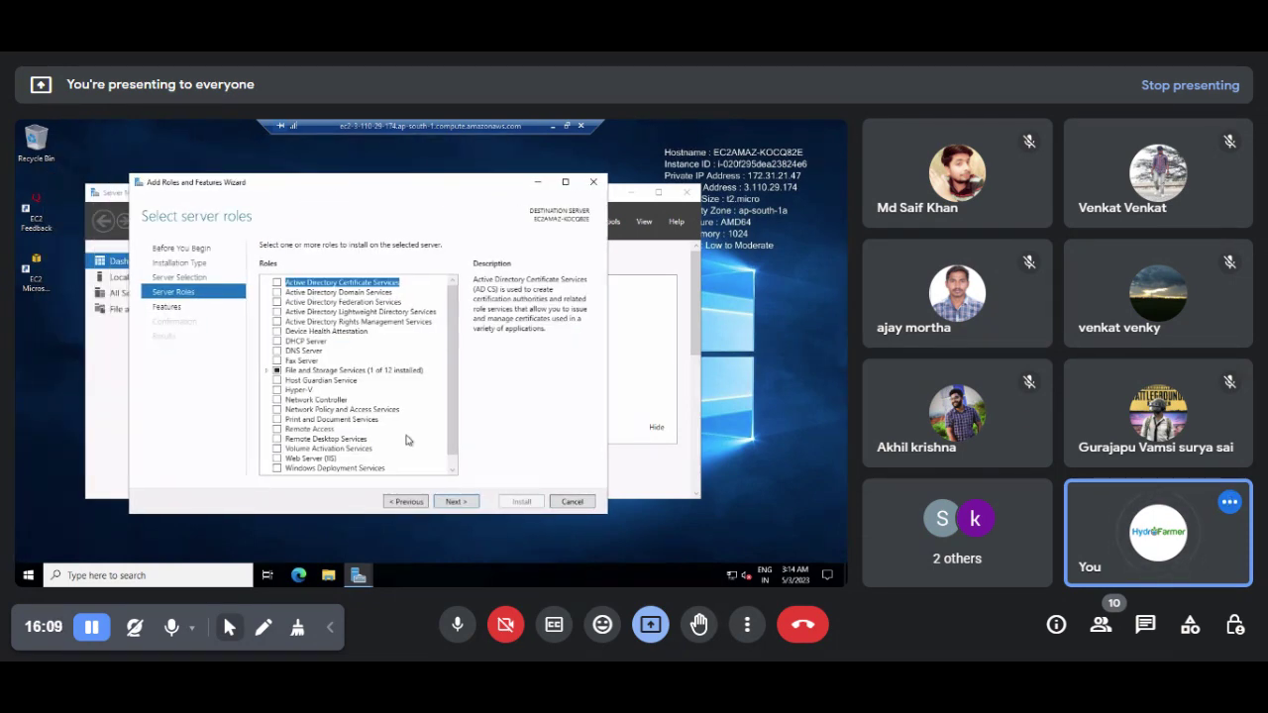
scroll(397, 436, "down", 1)
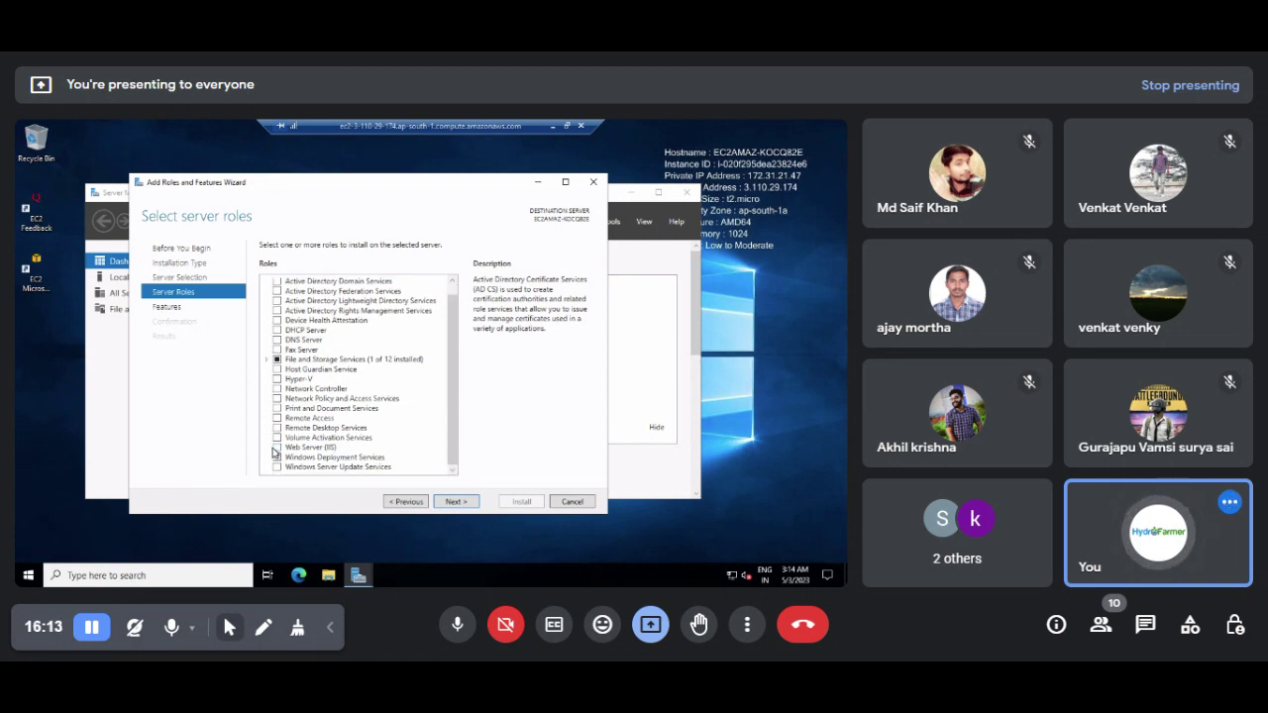
Step: Add Web Server (IIS) with its management tools and default role services, and install
left_click(276, 447)
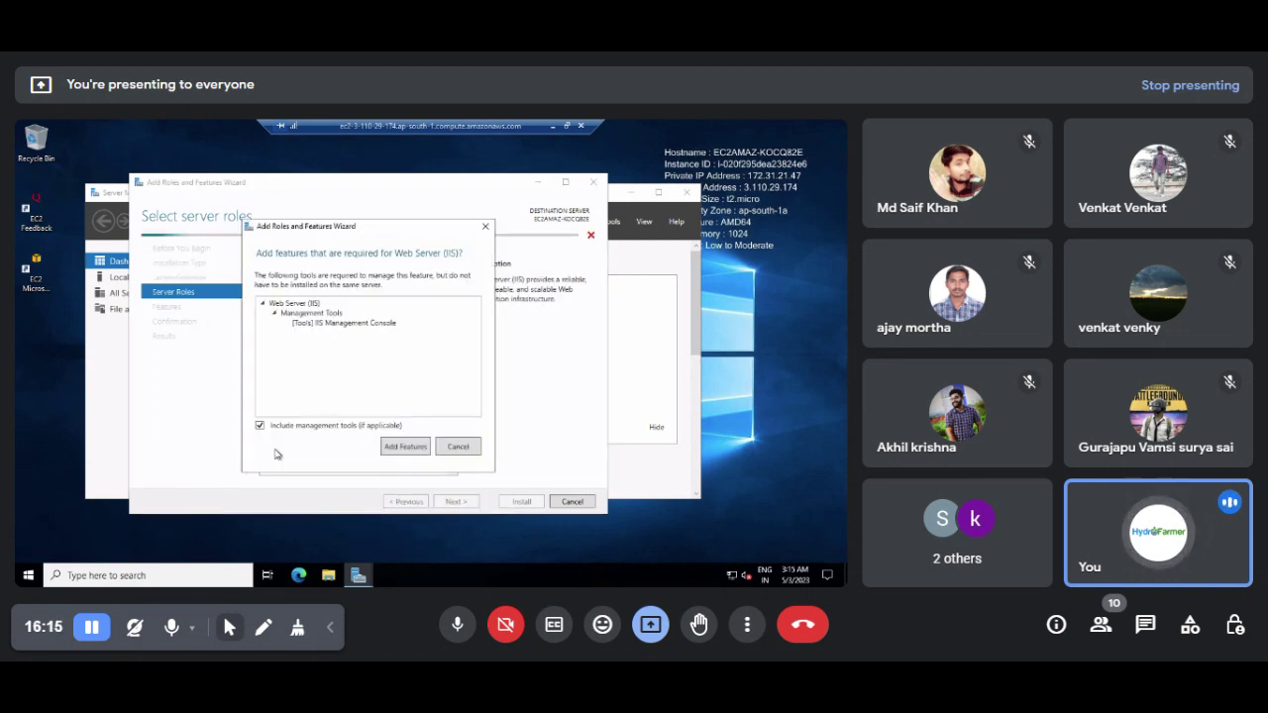
left_click(391, 451)
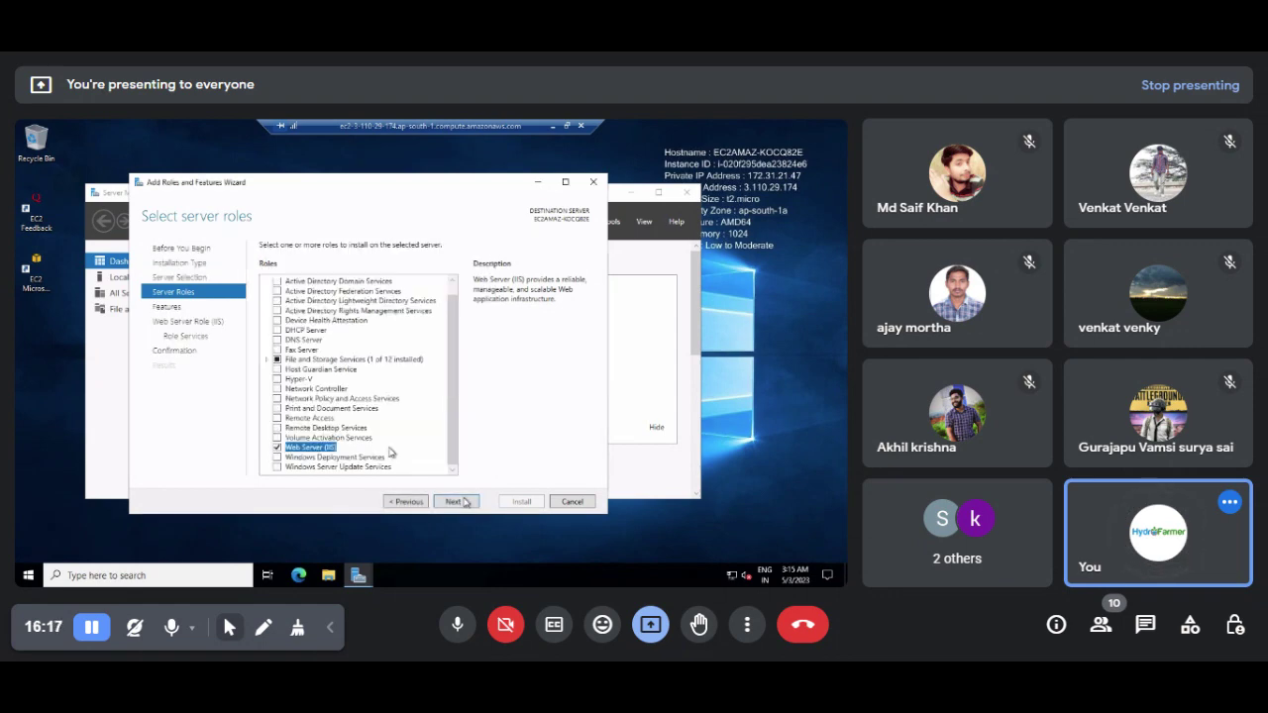
left_click(453, 501)
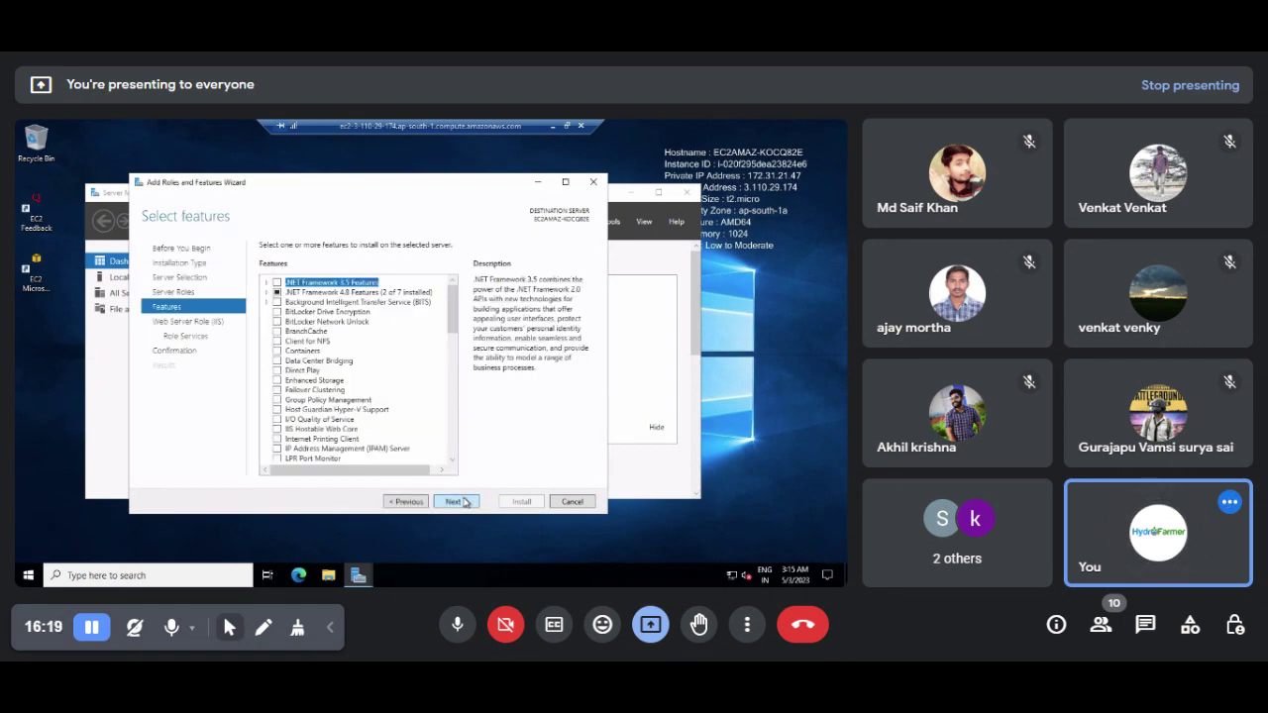
left_click(464, 503)
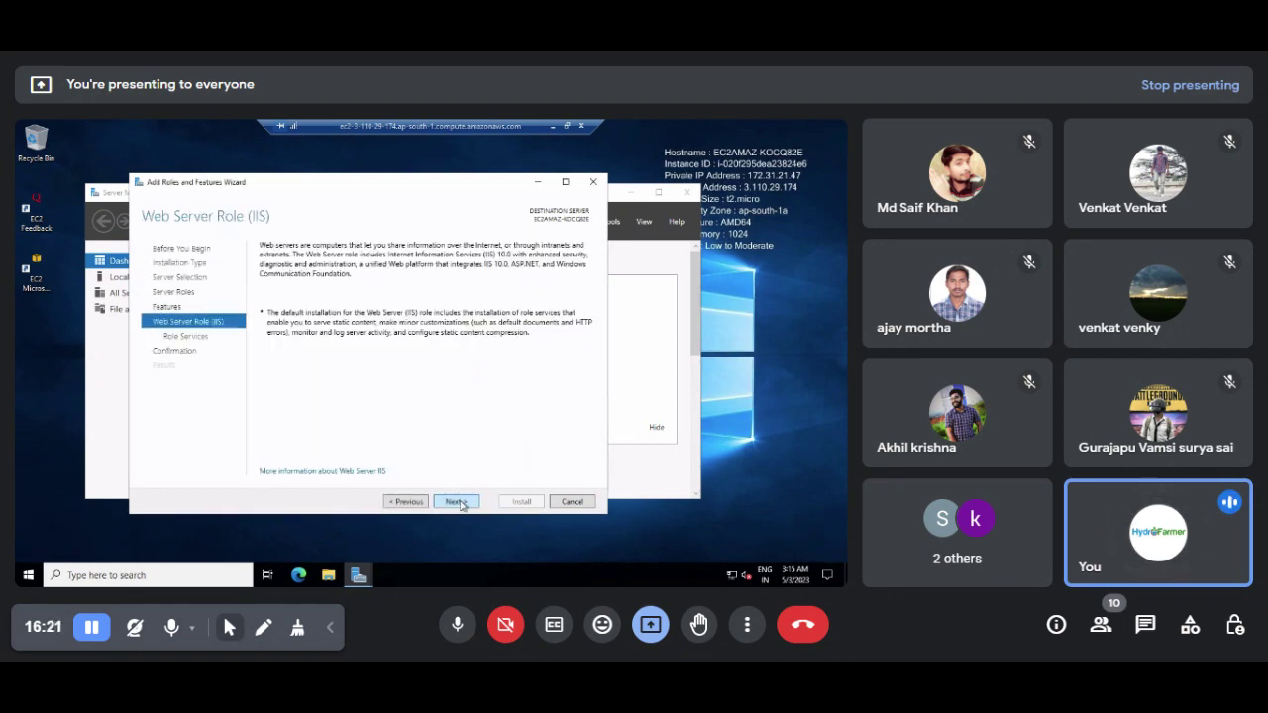
left_click(459, 502)
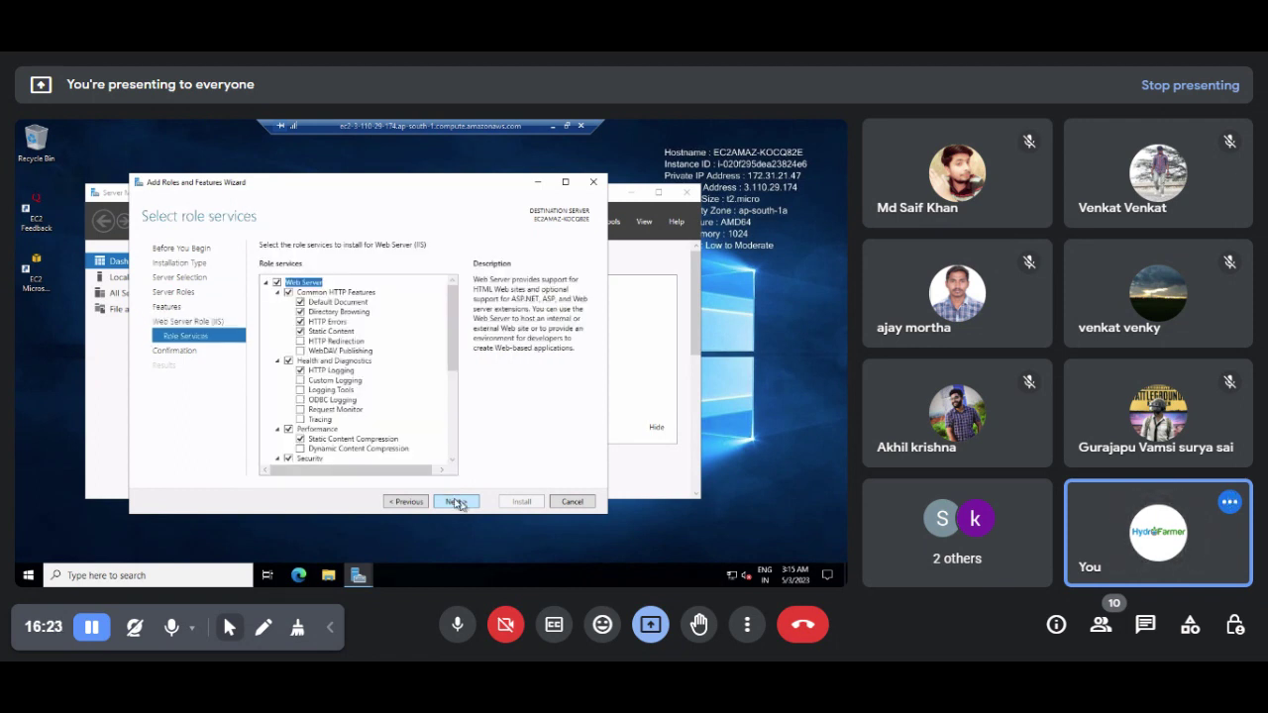
left_click(458, 502)
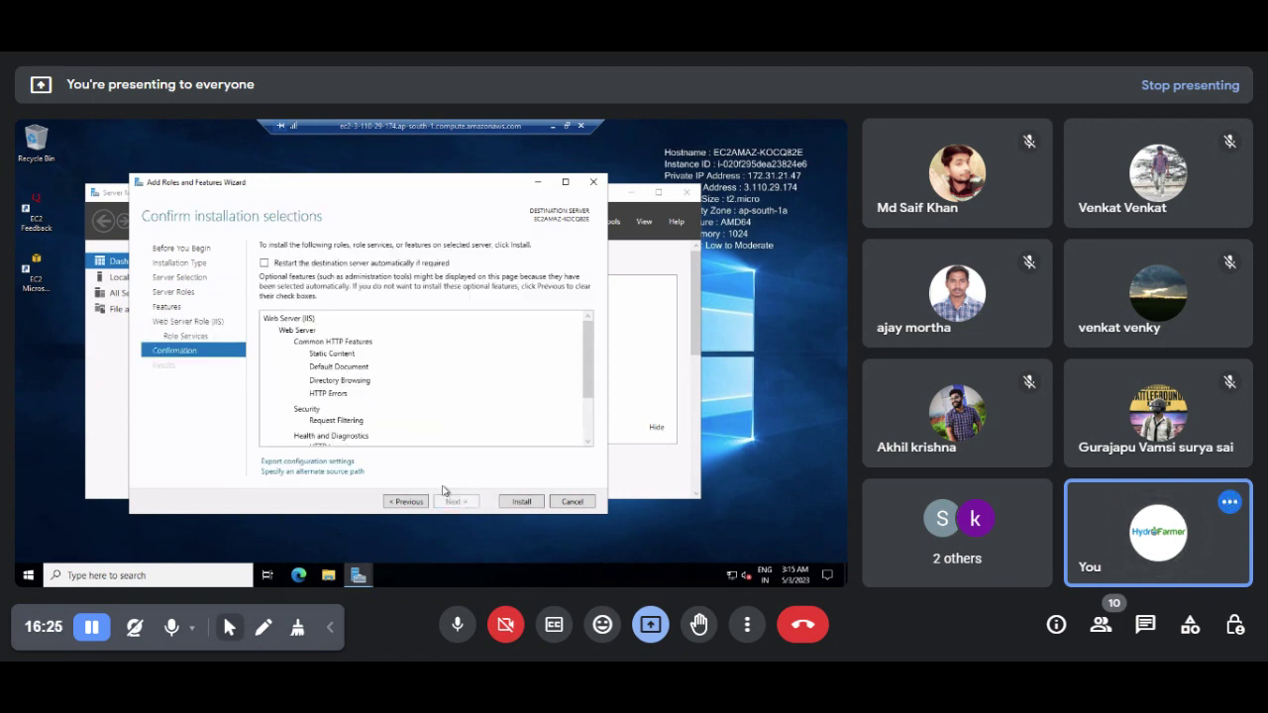
left_click(522, 502)
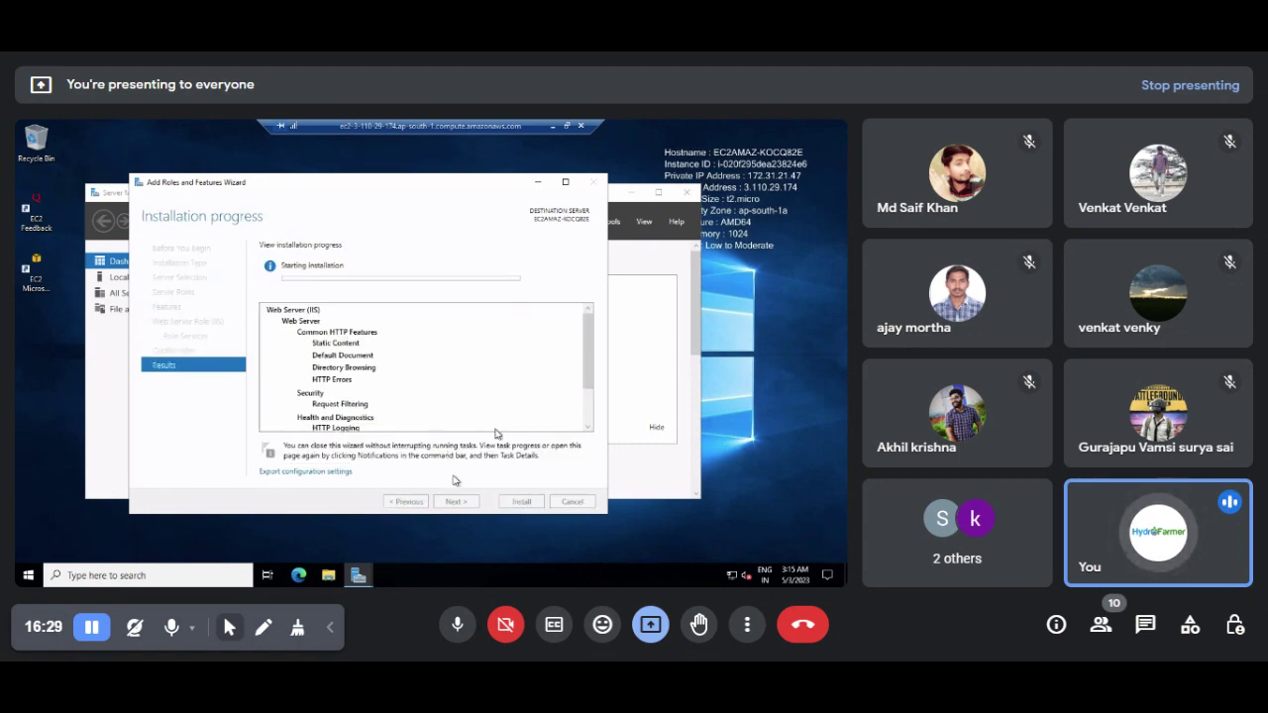
Step: Switch to Server 1's remote session, close its finished IIS wizard and hide Server Manager
left_click(551, 127)
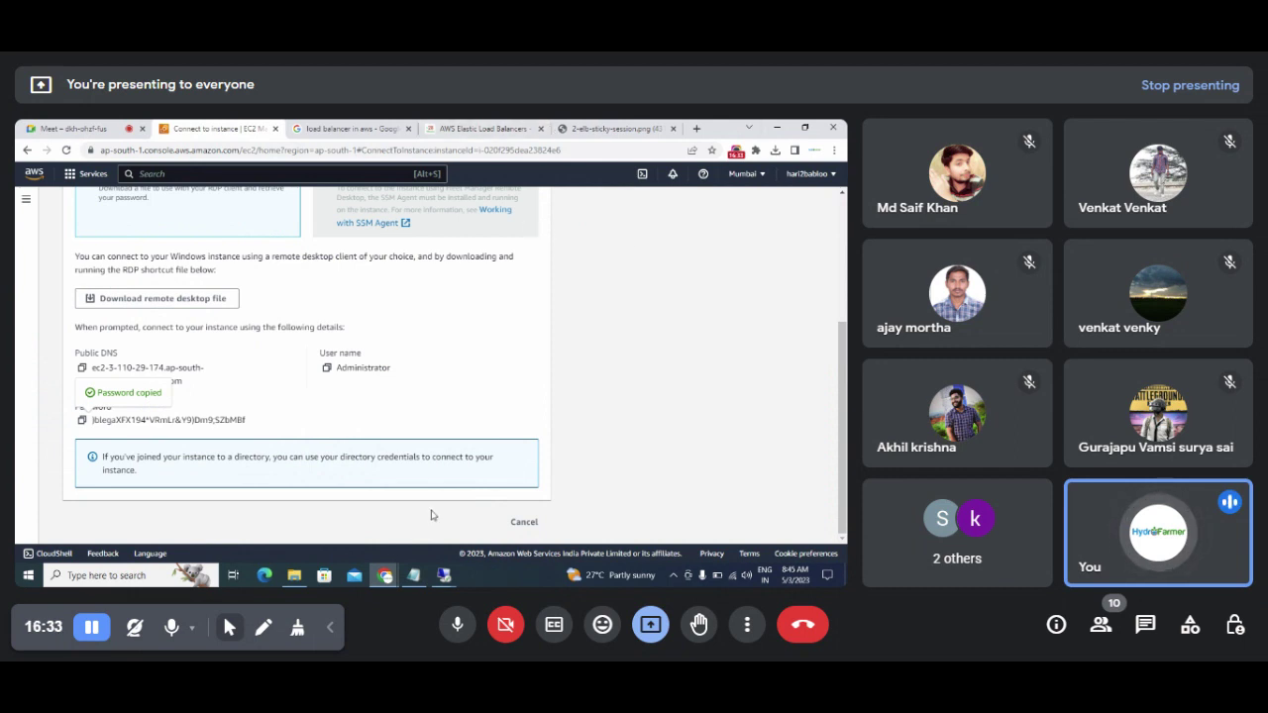
mouse_move(448, 579)
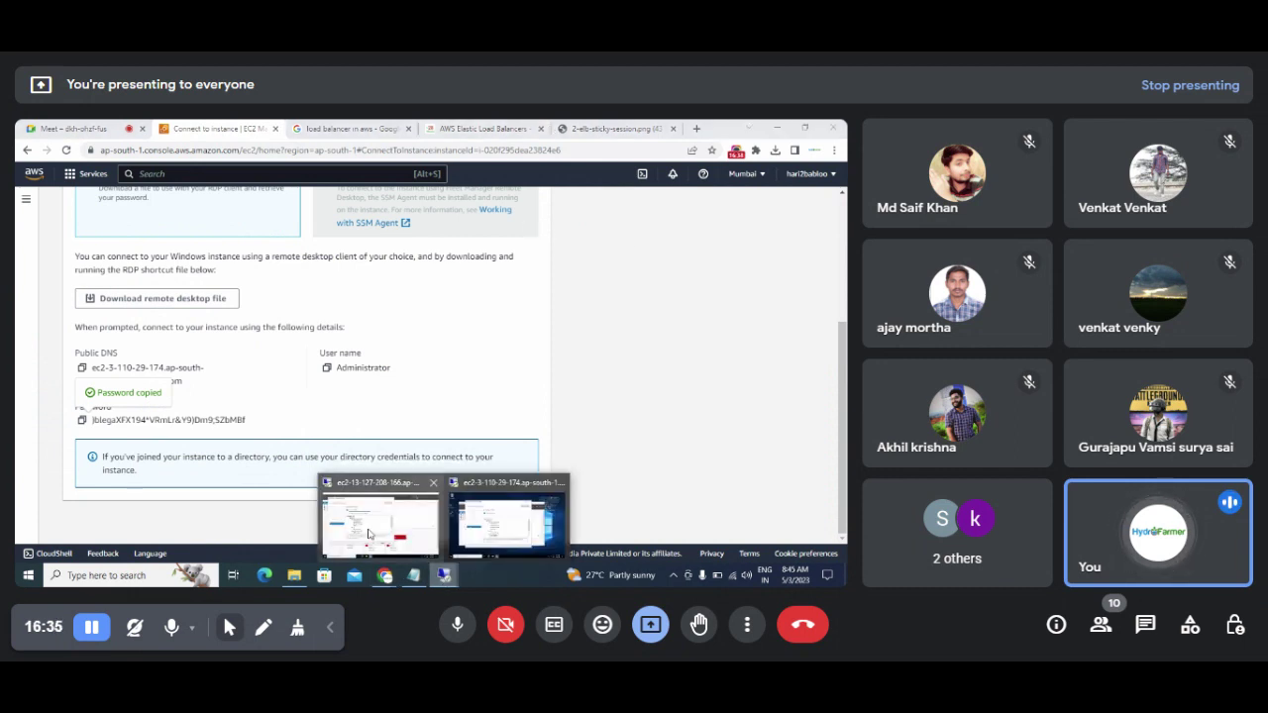
mouse_move(368, 535)
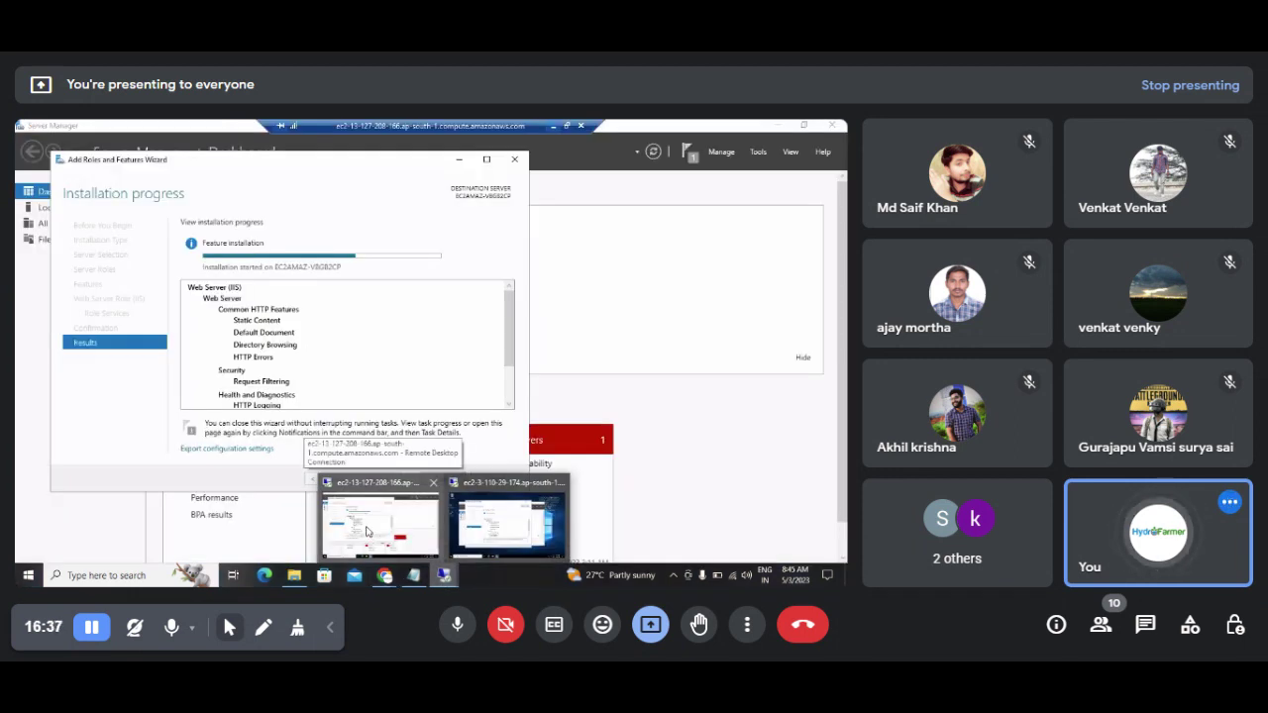
left_click(369, 533)
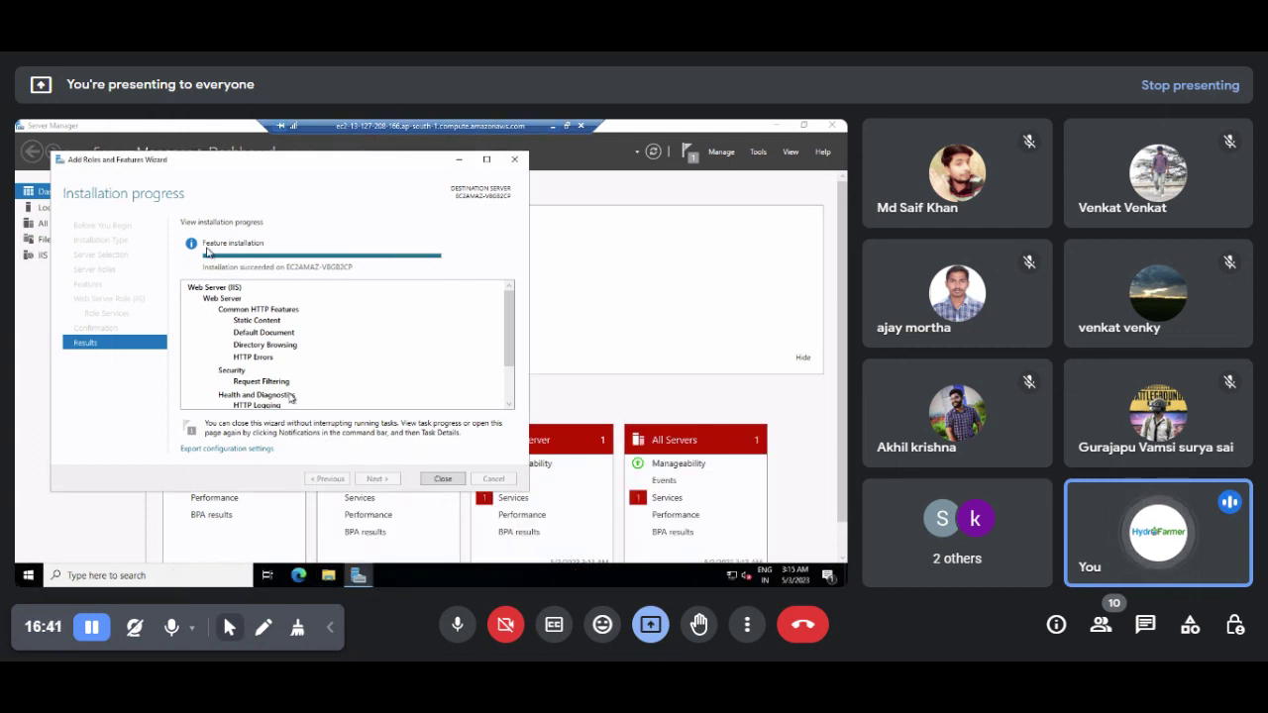
left_click(443, 479)
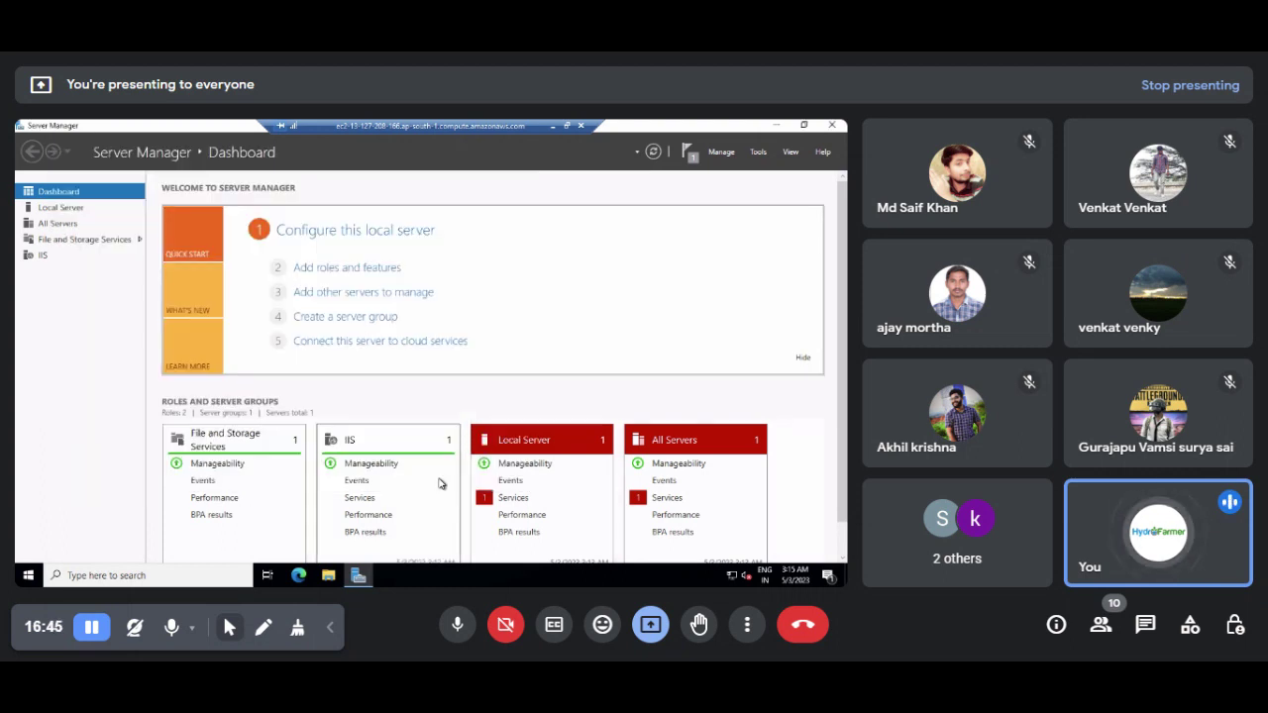
left_click(778, 127)
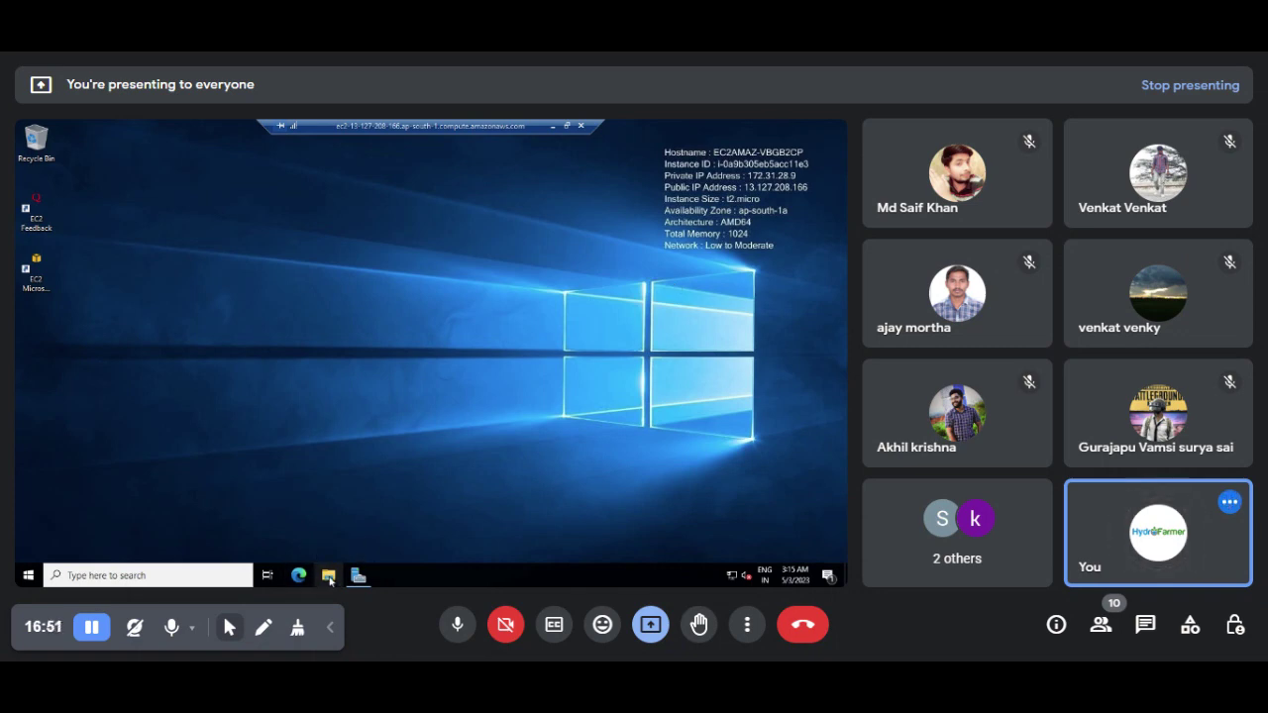
Step: Browse File Explorer to C:\inetpub\wwwroot, select both iisstart files, then return to Server Manager
left_click(329, 576)
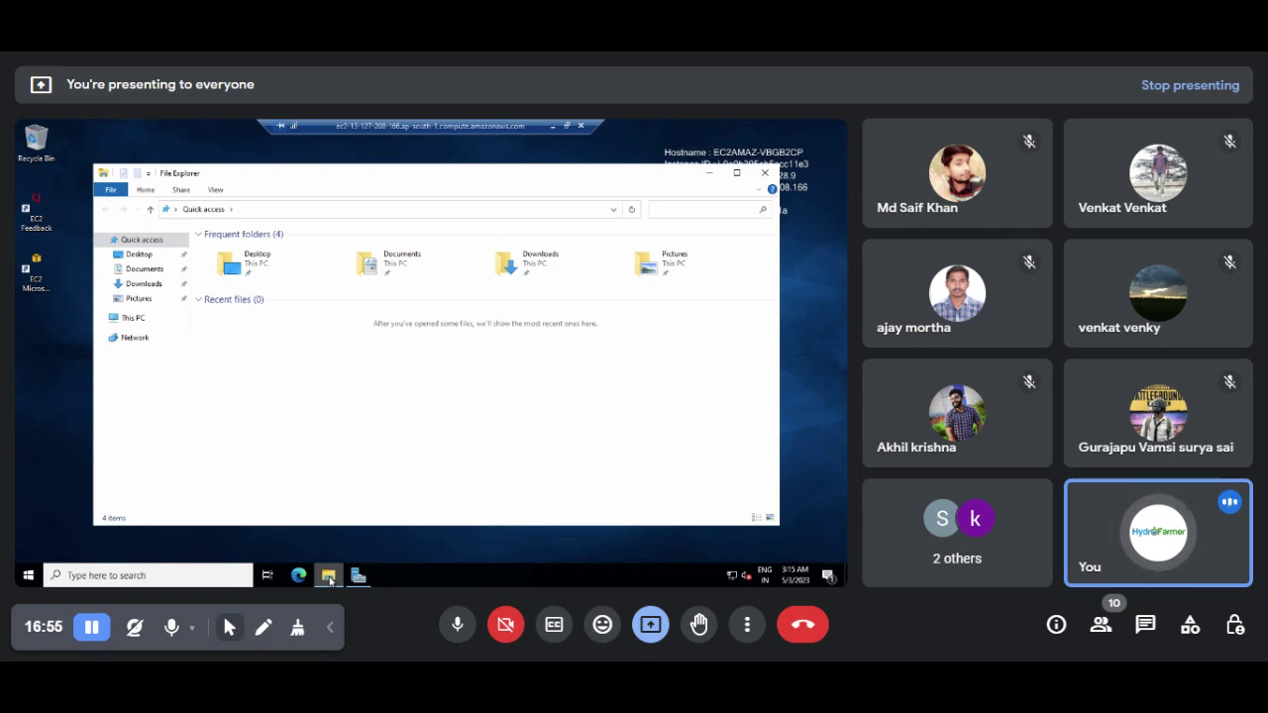
left_click(132, 319)
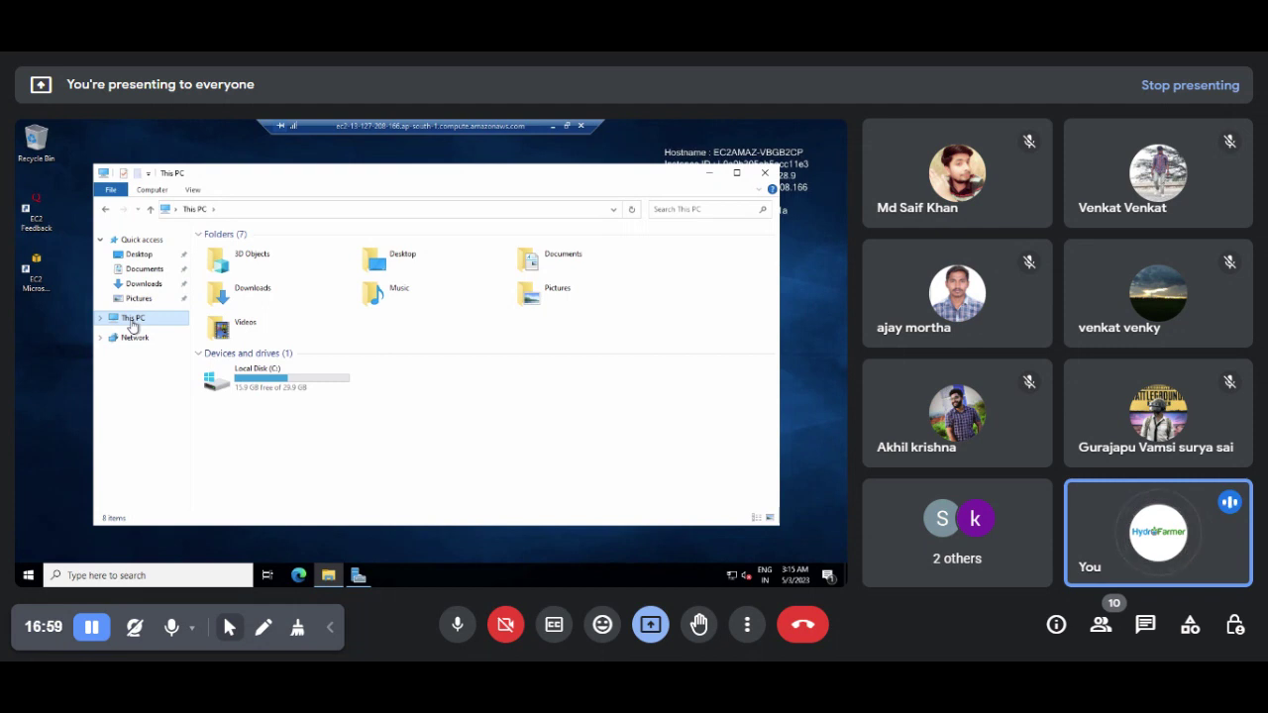
double_click(254, 391)
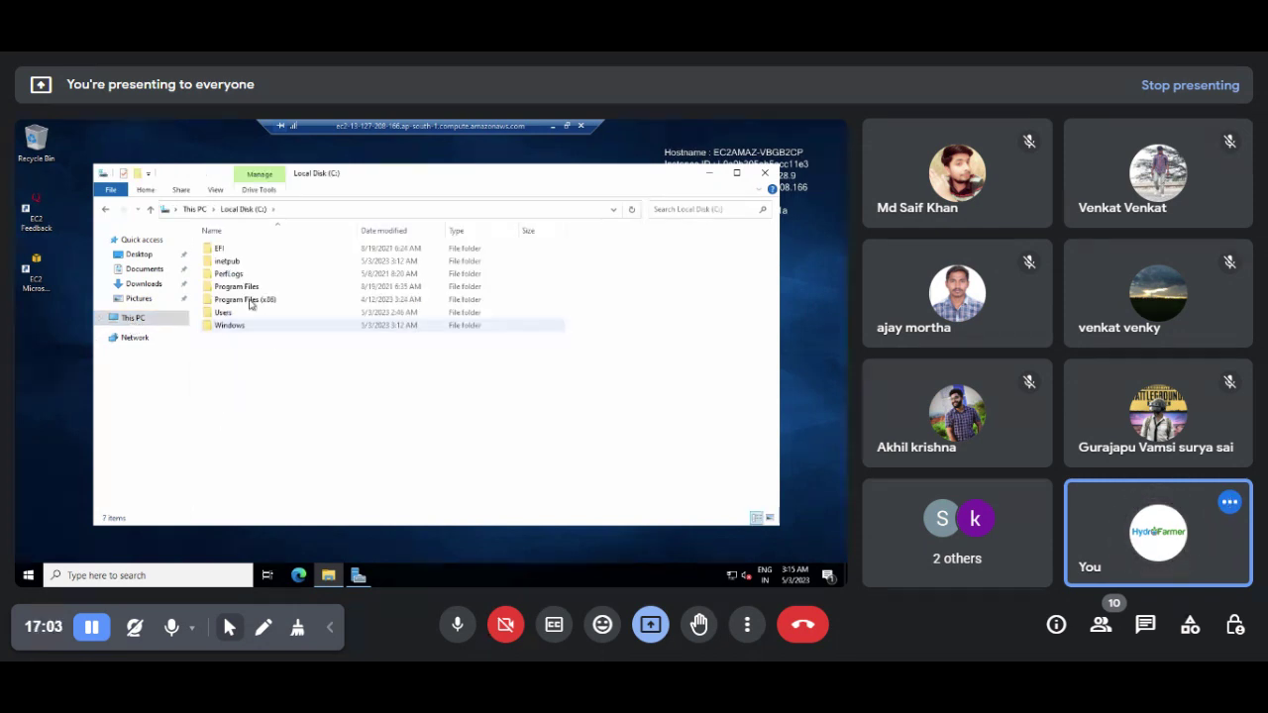
left_click(239, 264)
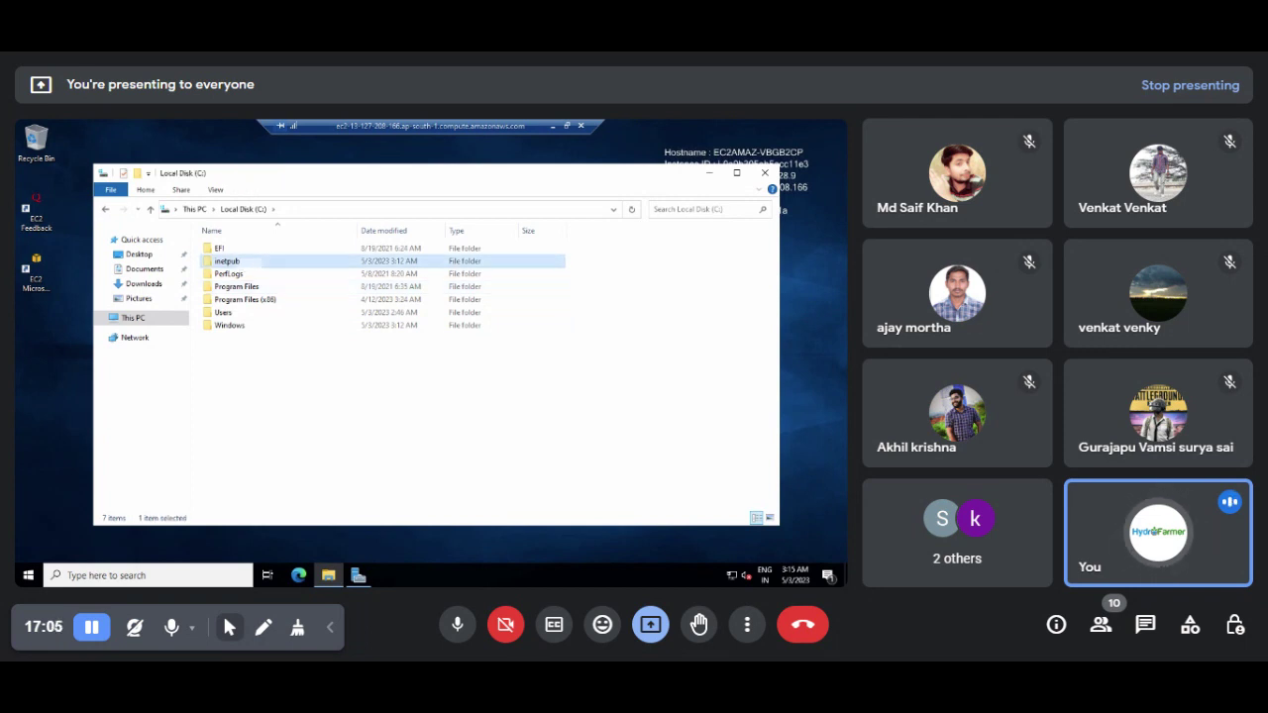
double_click(239, 264)
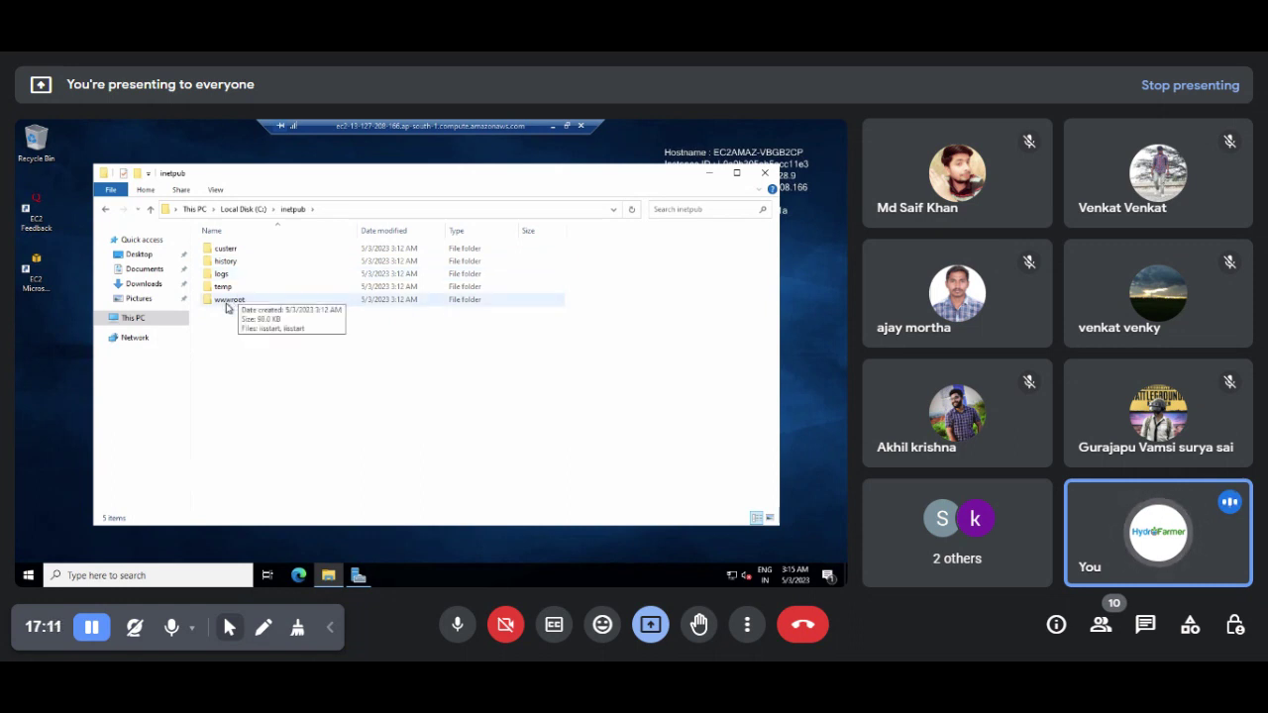
double_click(226, 301)
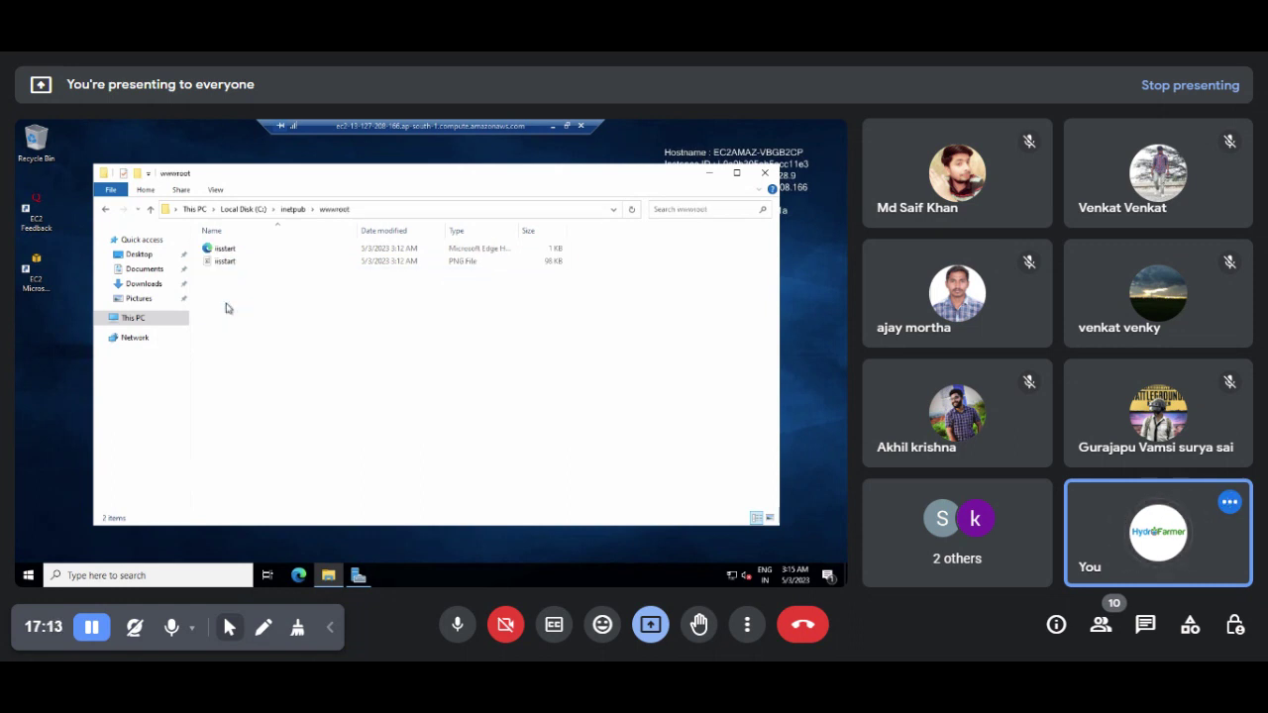
left_click_drag(226, 308, 309, 251)
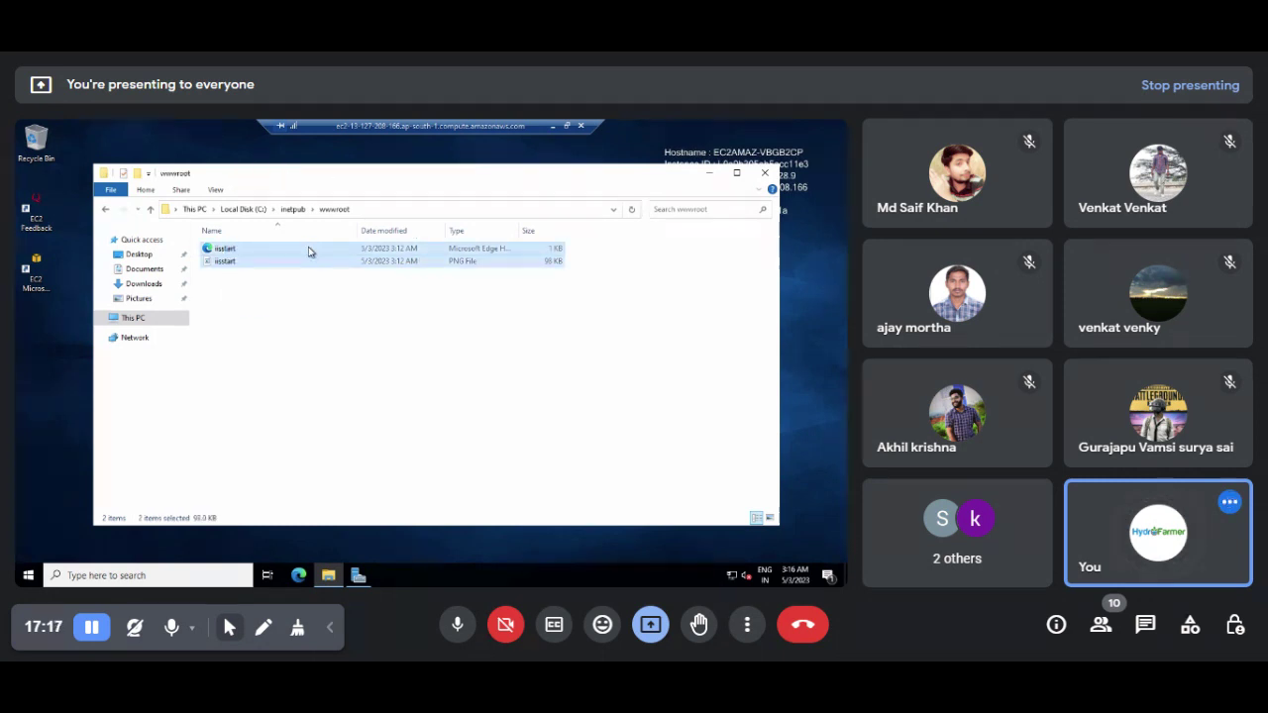
left_click(361, 575)
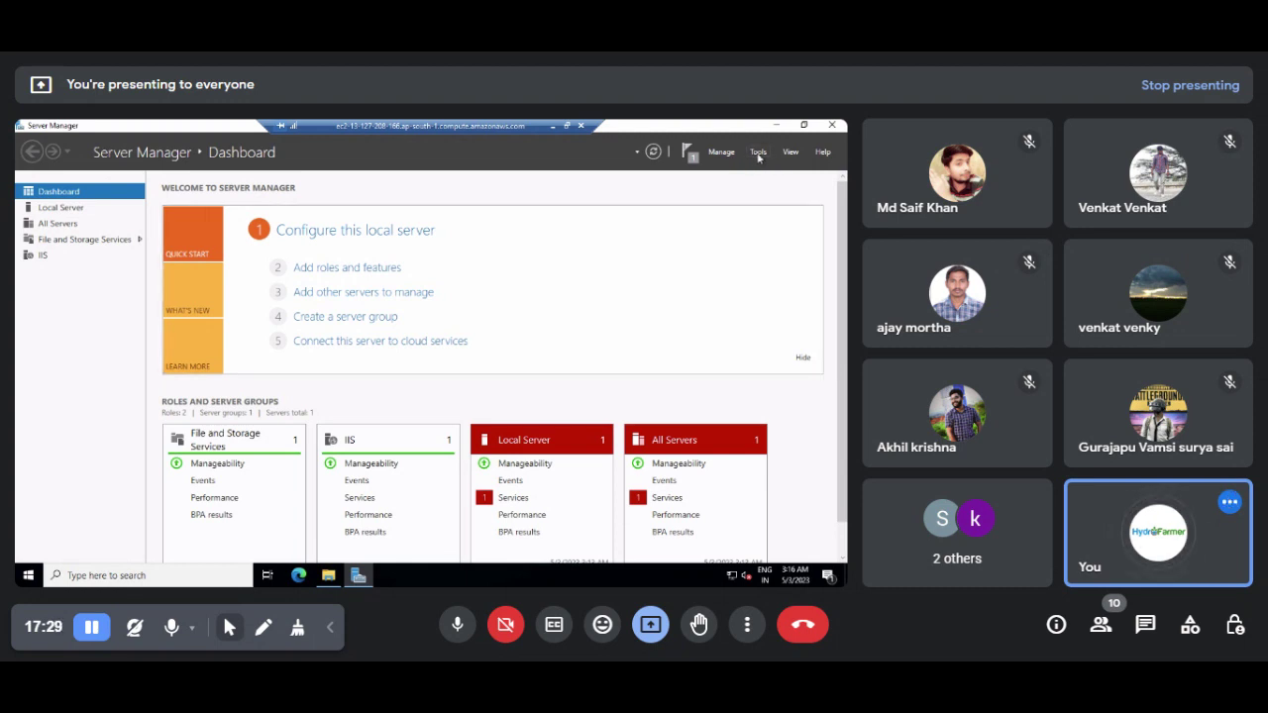
Step: Launch IIS Manager from Server Manager Tools and select Default Web Site under the server's Sites
left_click(758, 154)
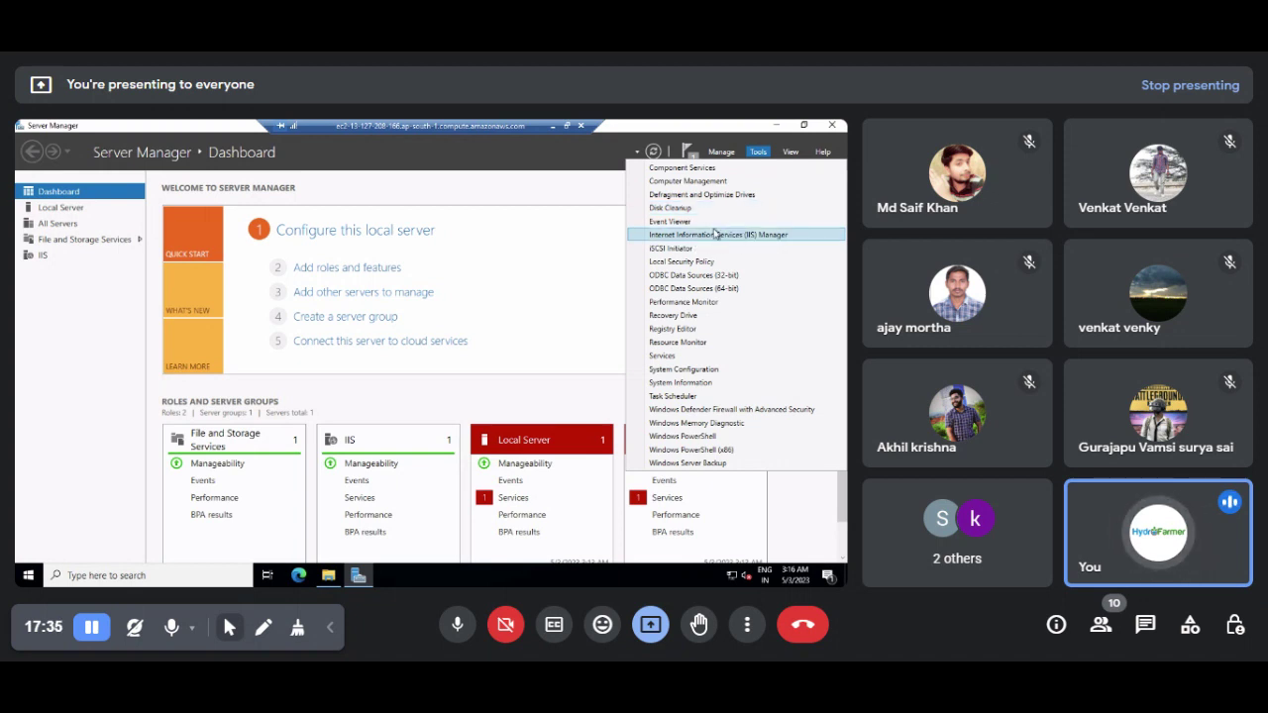
left_click(716, 235)
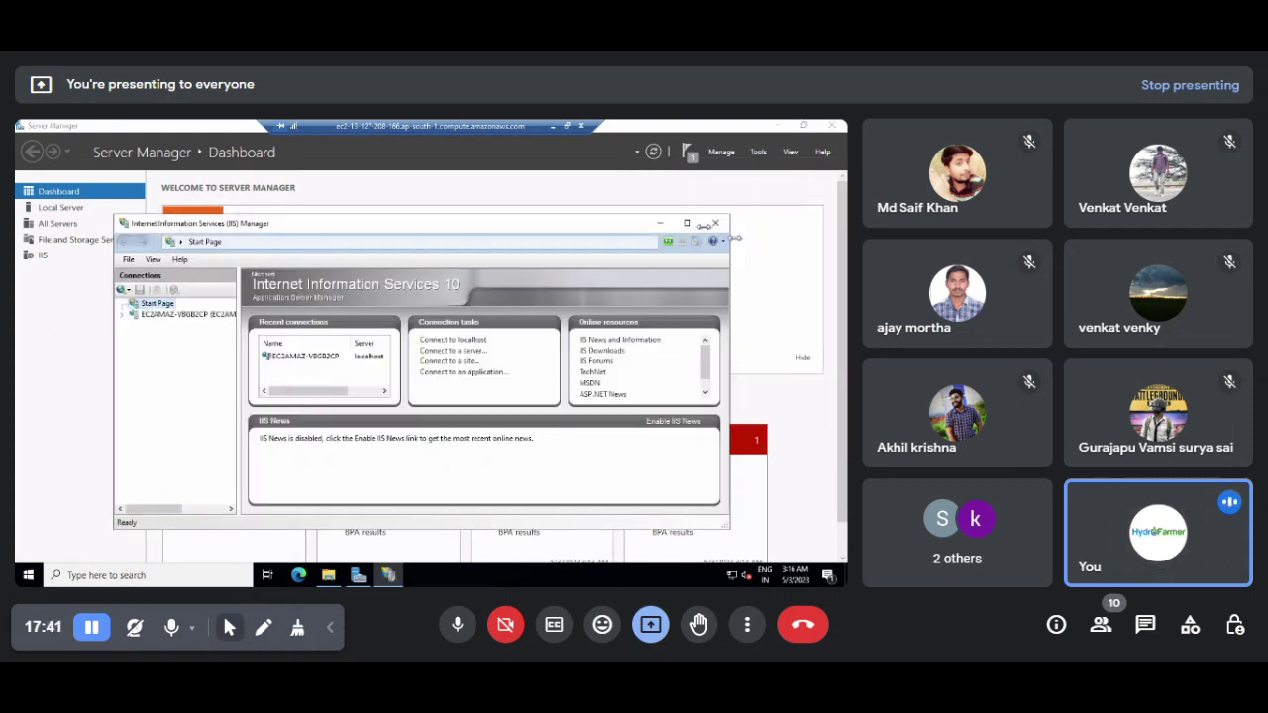
left_click(160, 315)
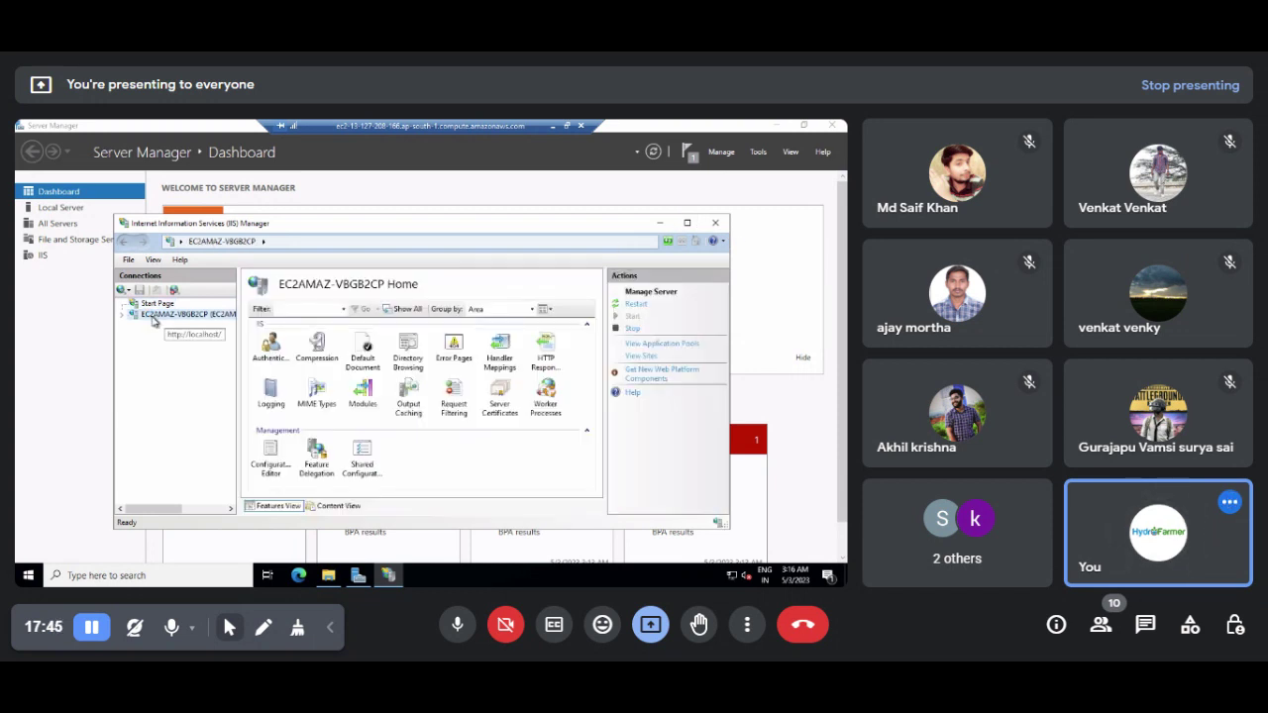
double_click(173, 316)
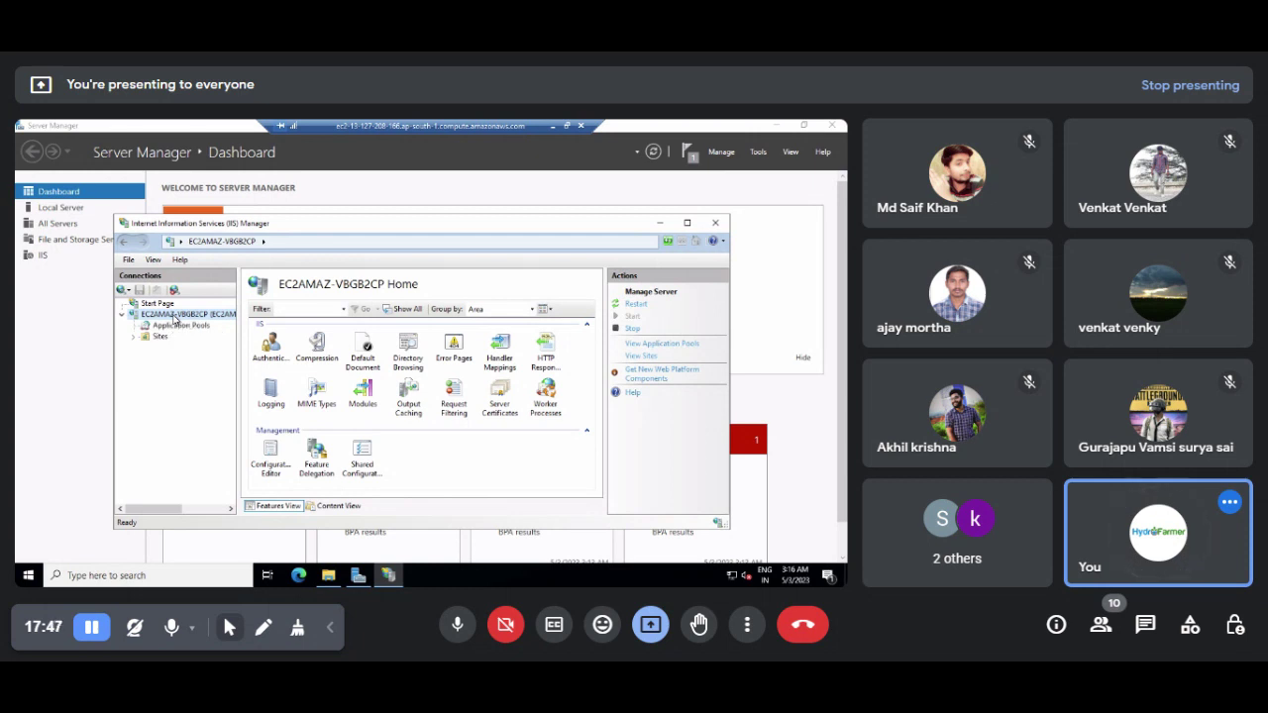
key("Down")
key("Down")
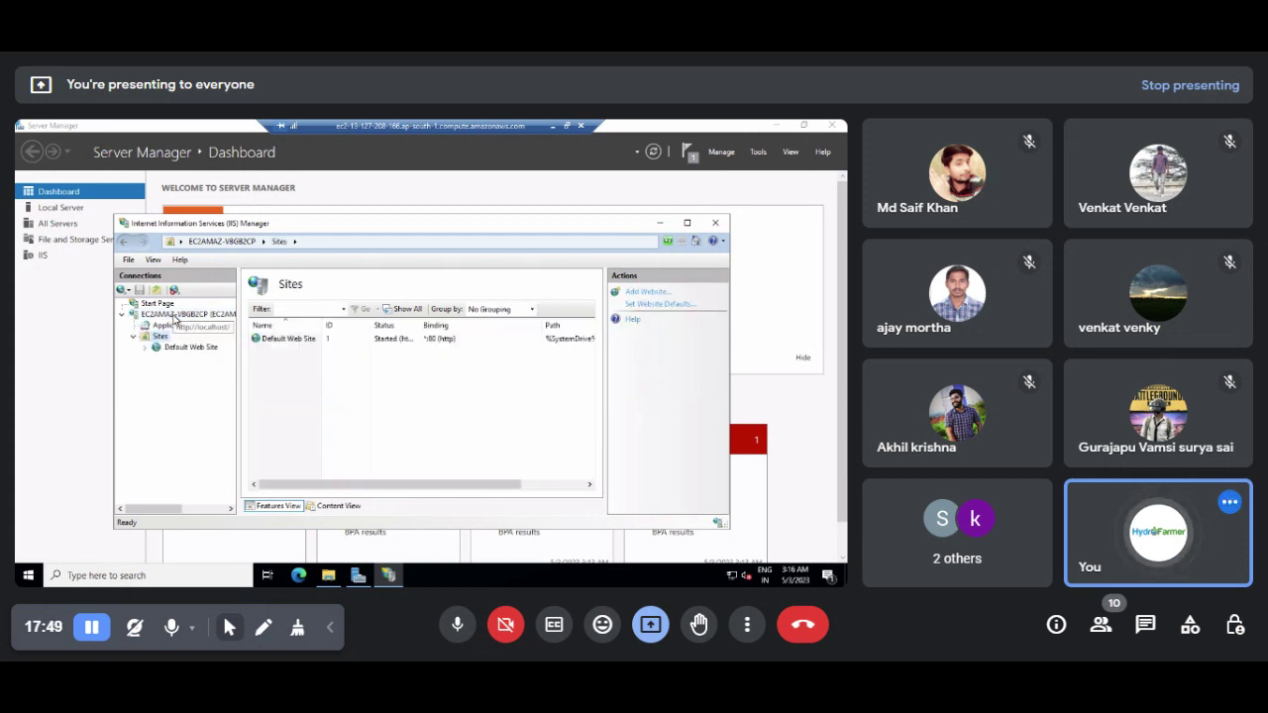
left_click(286, 339)
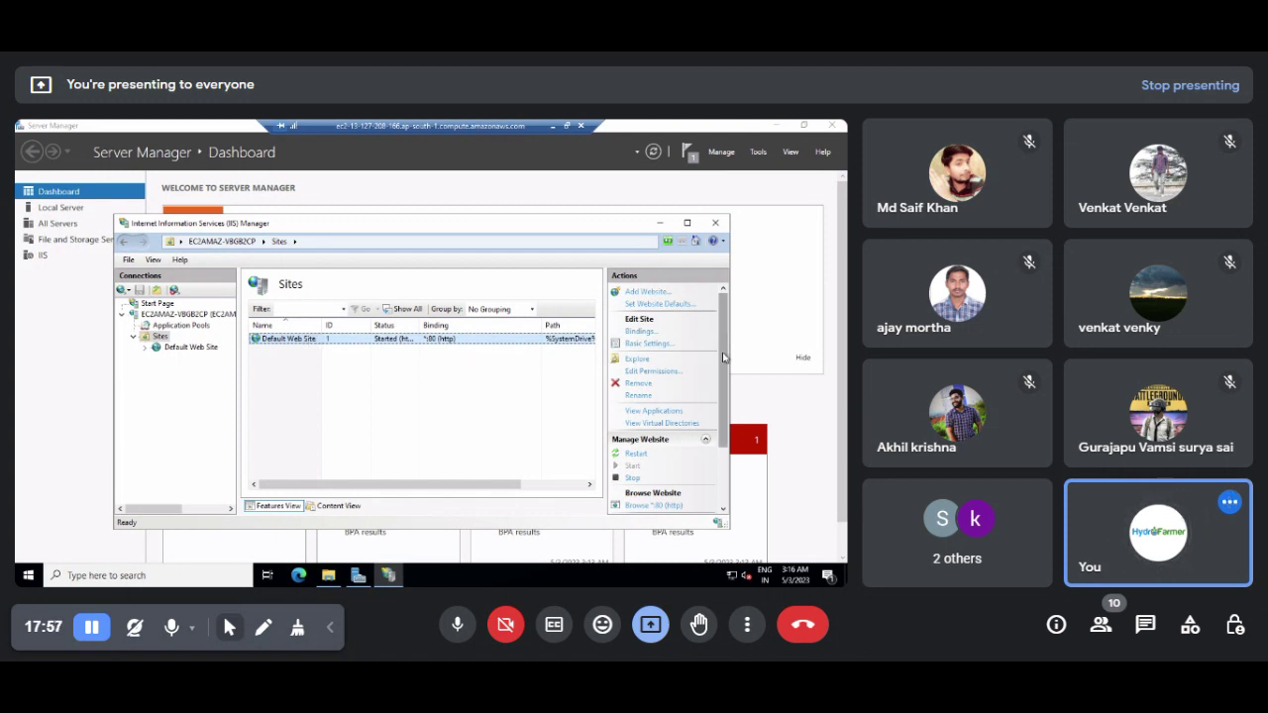
left_click_drag(724, 351, 723, 404)
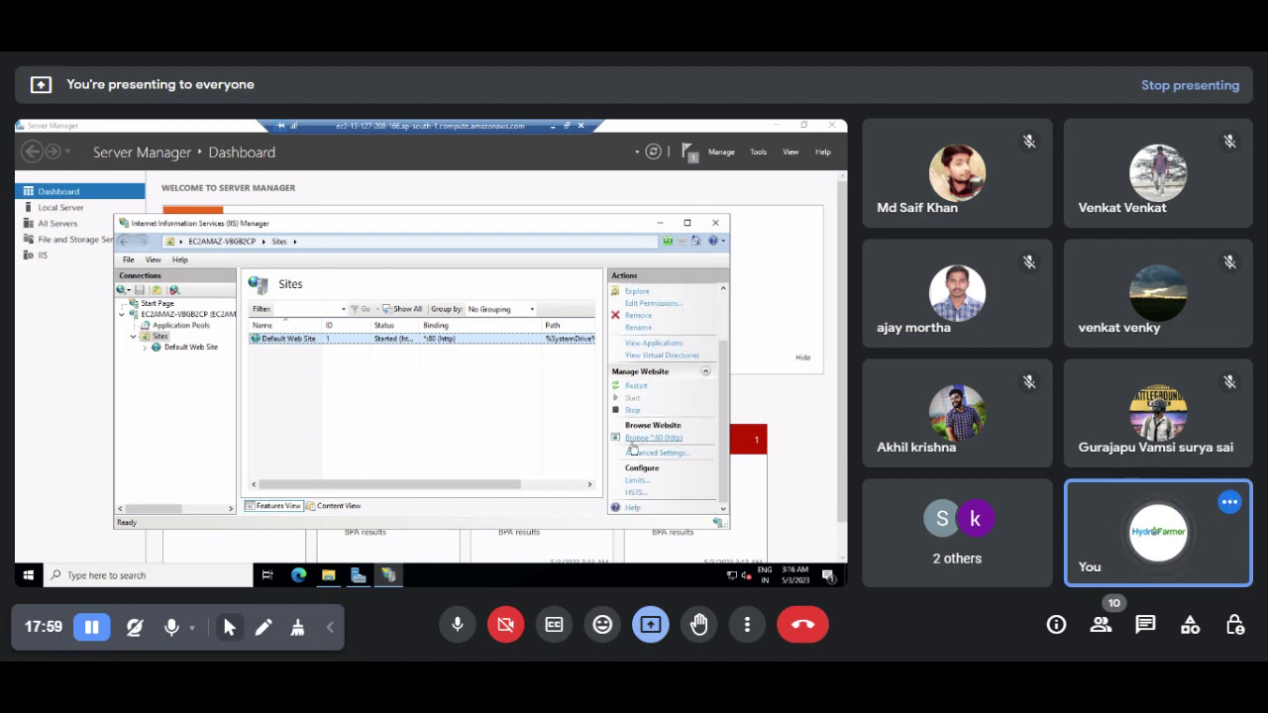
left_click(648, 439)
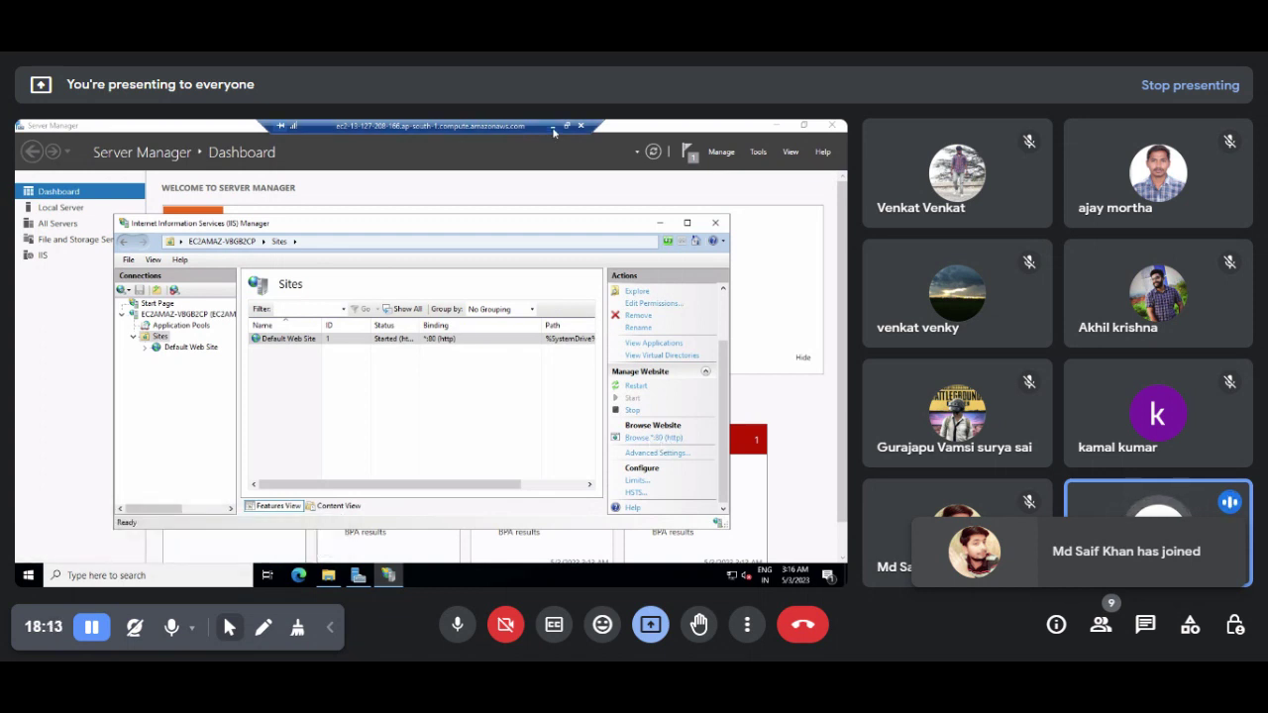
Step: Browse the site on *:80 and complete Edge's first-run setup without signing in or importing data
left_click(653, 438)
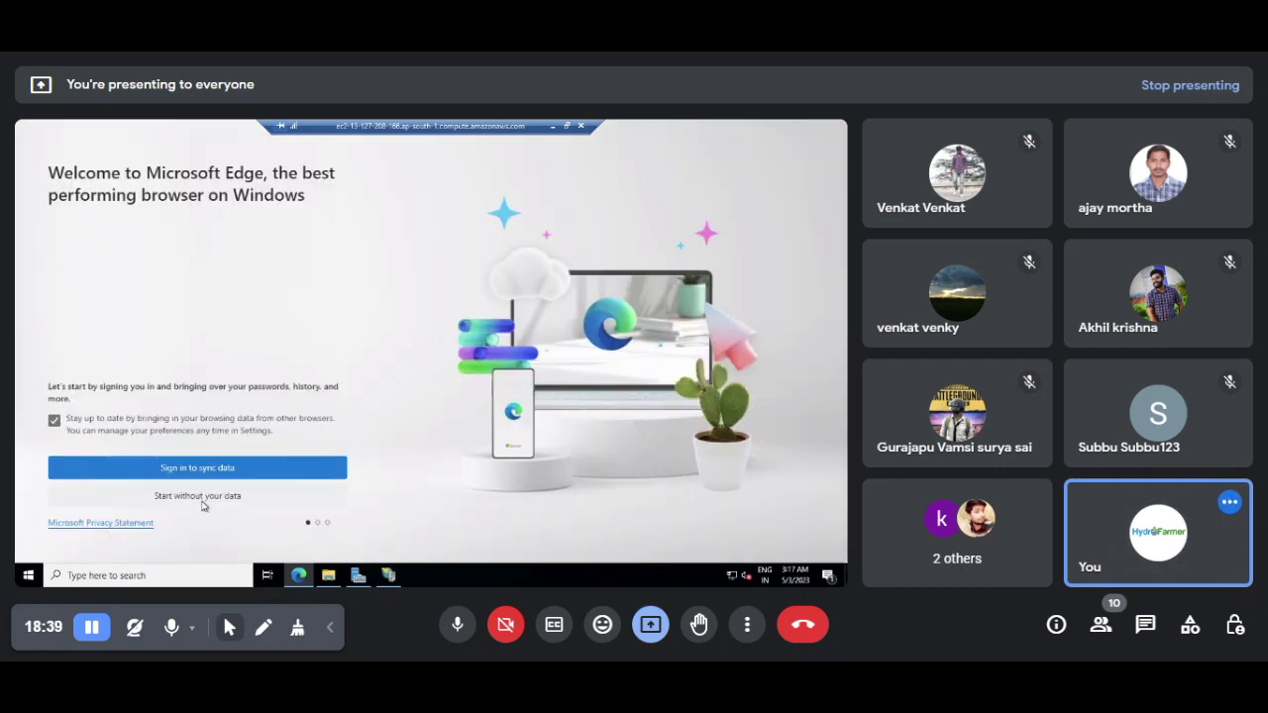
left_click(202, 497)
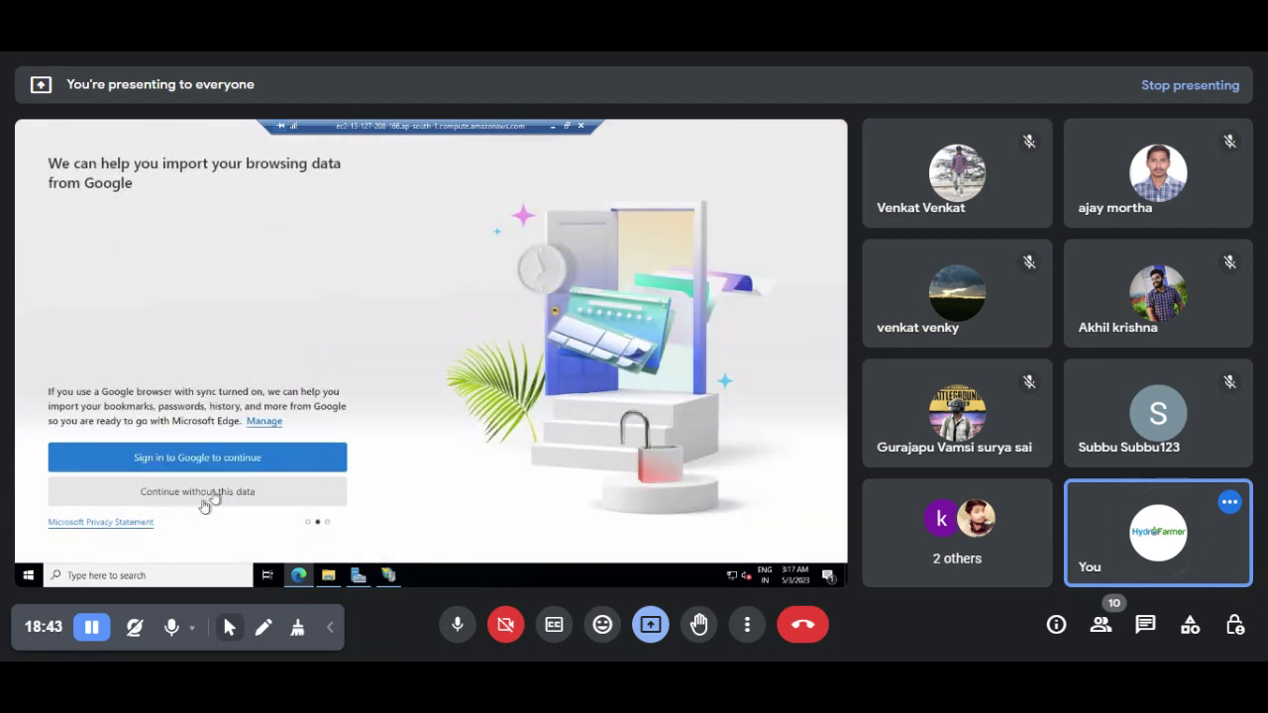
left_click(195, 496)
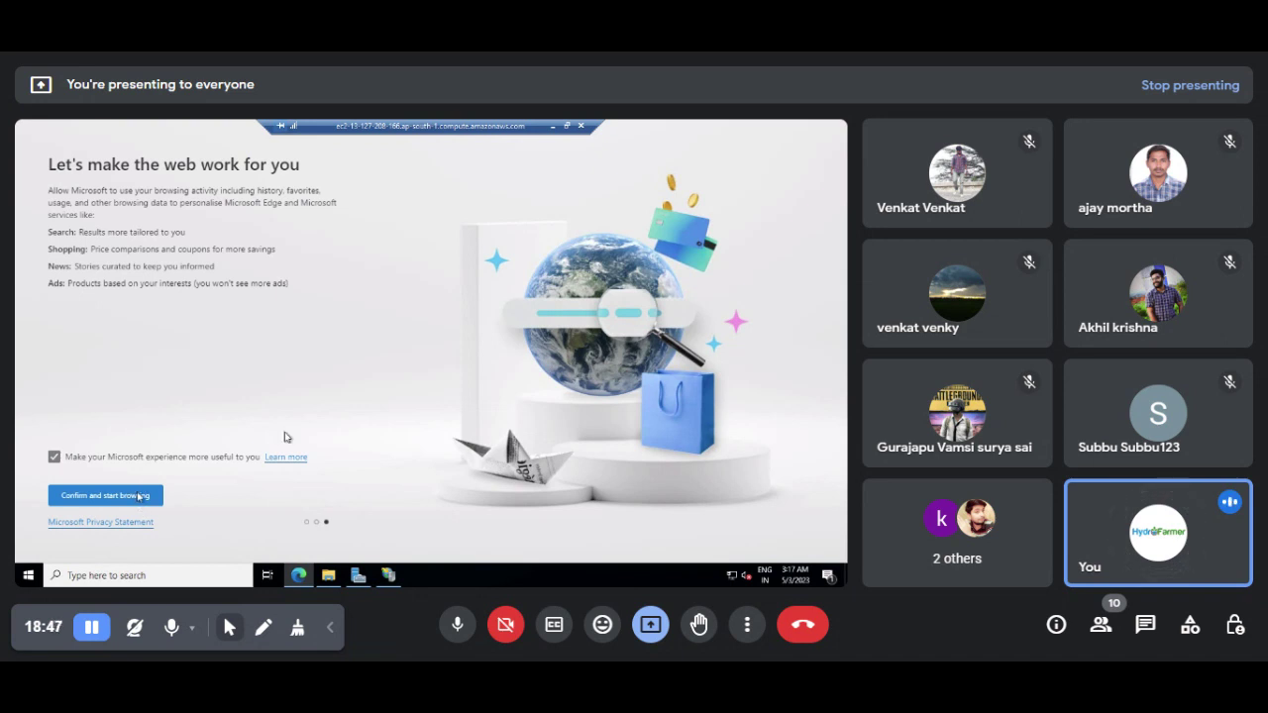
left_click(114, 501)
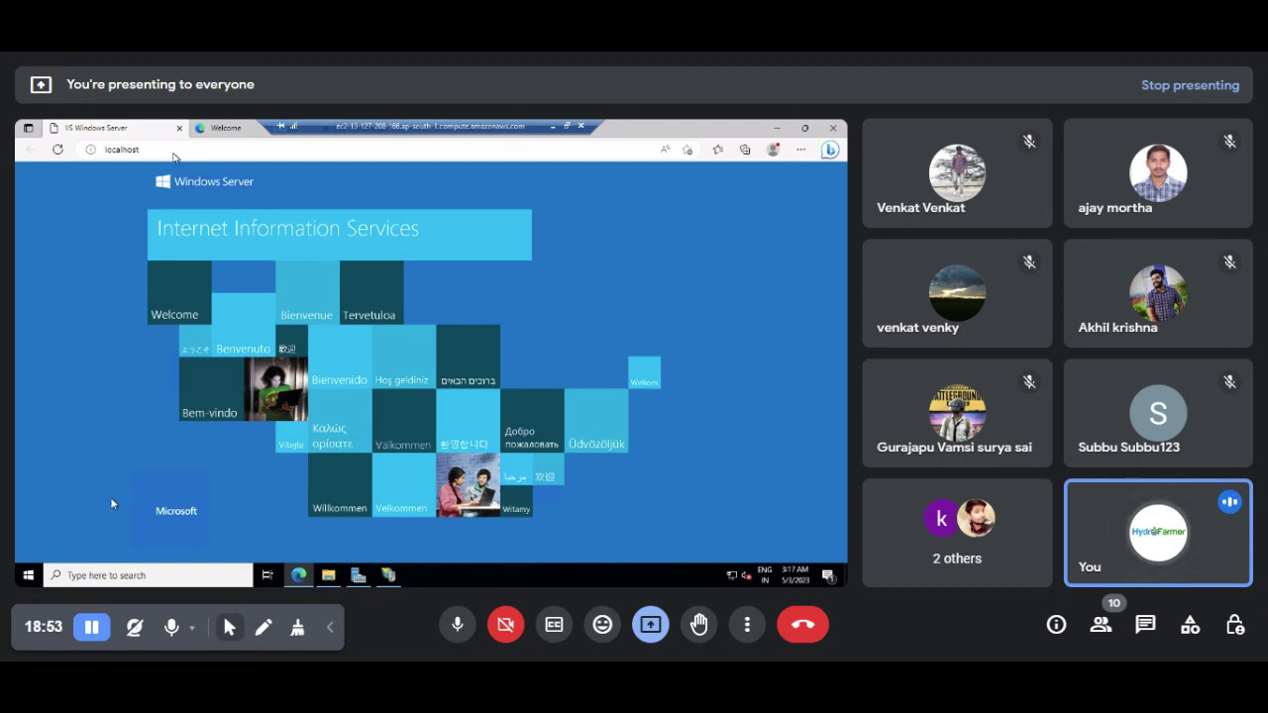
left_click(174, 151)
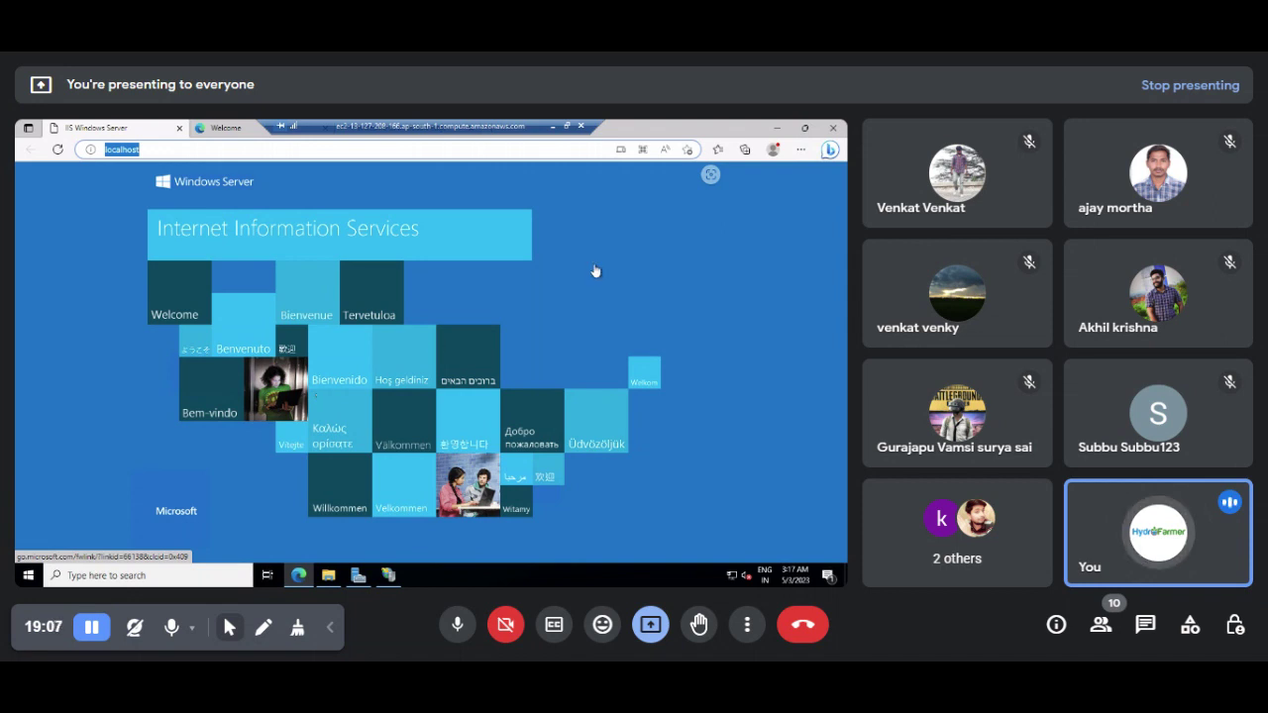
Step: Go back to the EC2 instances list and open Windows Loadbalancer Server 1's details
left_click(554, 125)
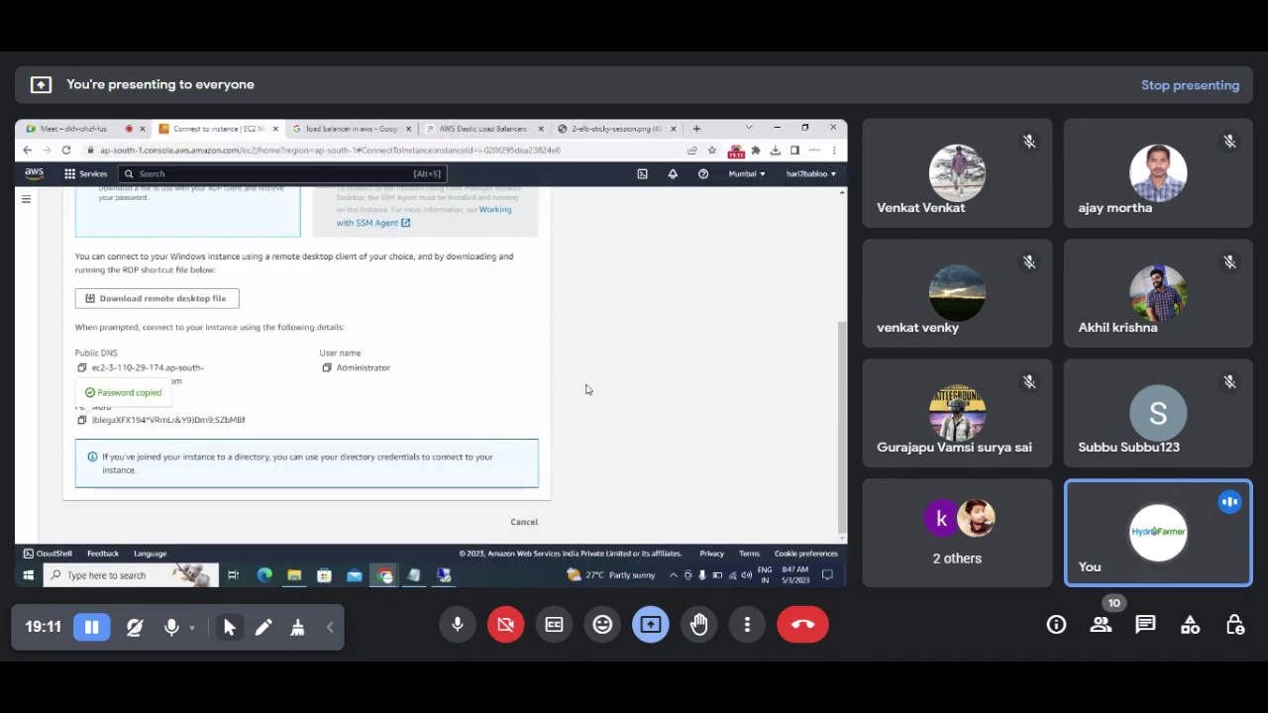
scroll(842, 406, "up", 3)
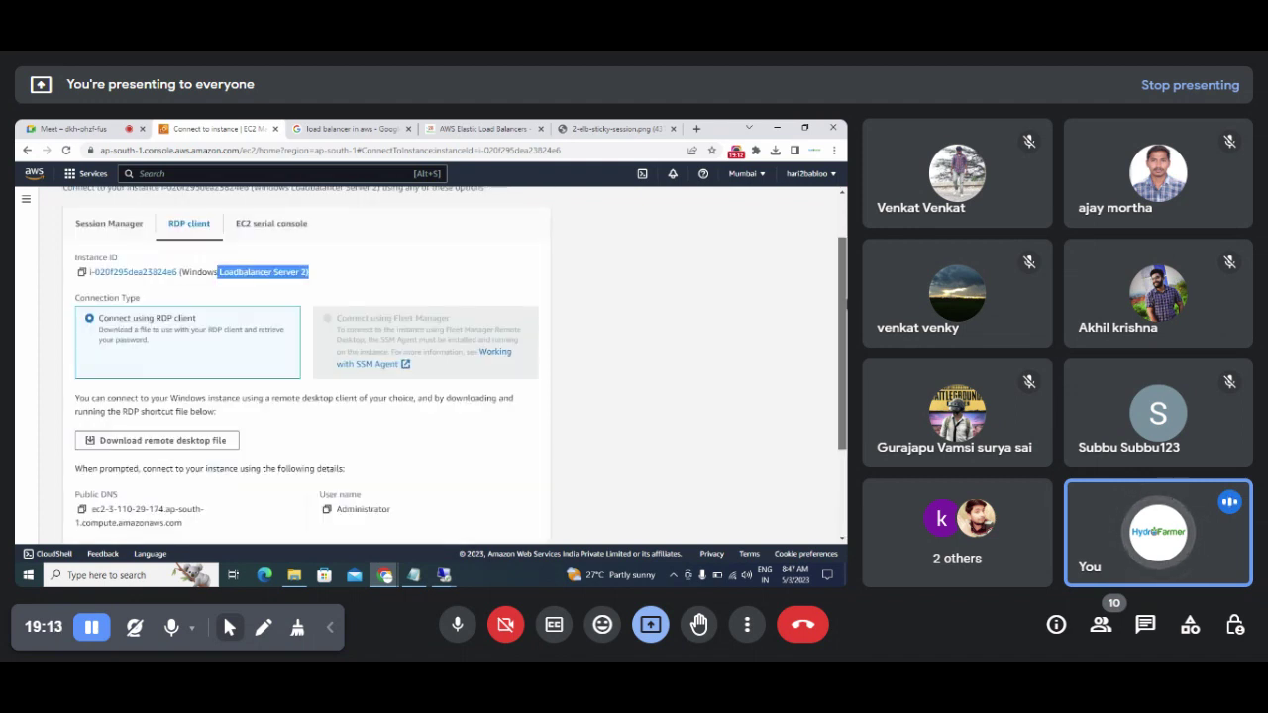
left_click(115, 206)
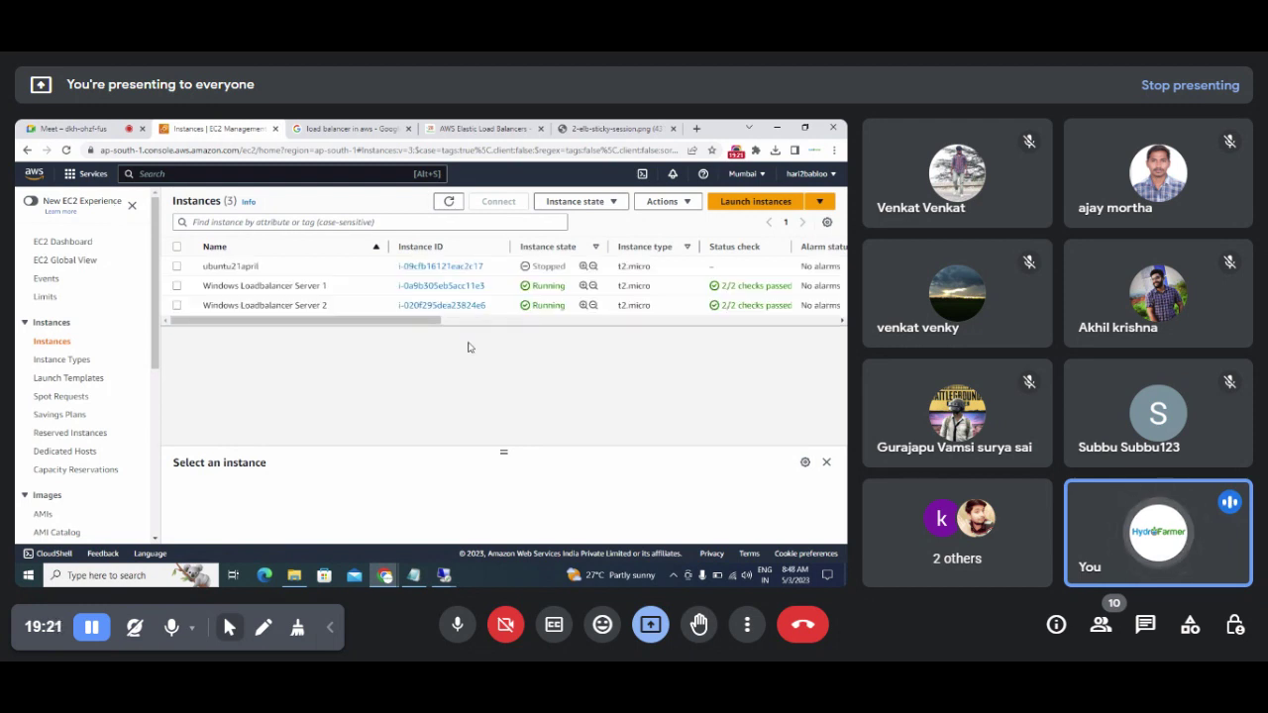
left_click(447, 287)
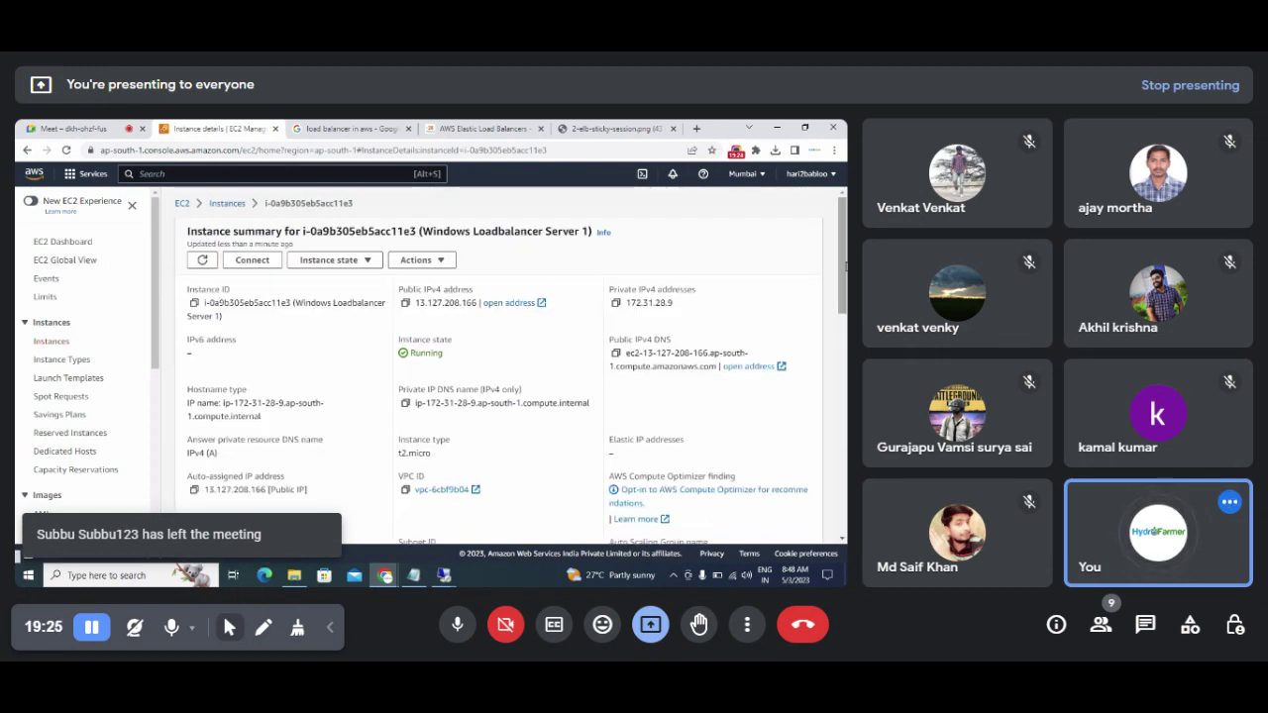
Step: Review the launch-wizard-1 inbound rules, confirming TCP port 80 open from 0.0.0.0/0
scroll(496, 347, "down", 2)
scroll(496, 367, "down", 2)
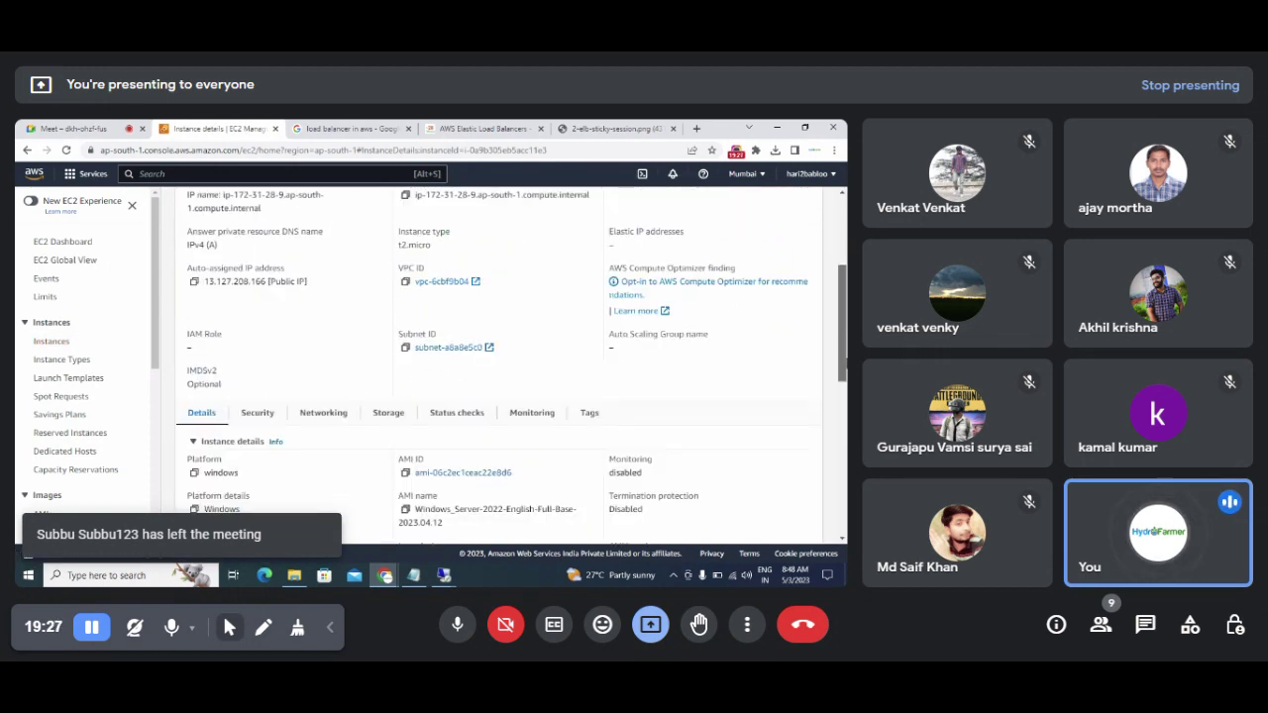
scroll(845, 349, "down", 2)
scroll(845, 348, "down", 1)
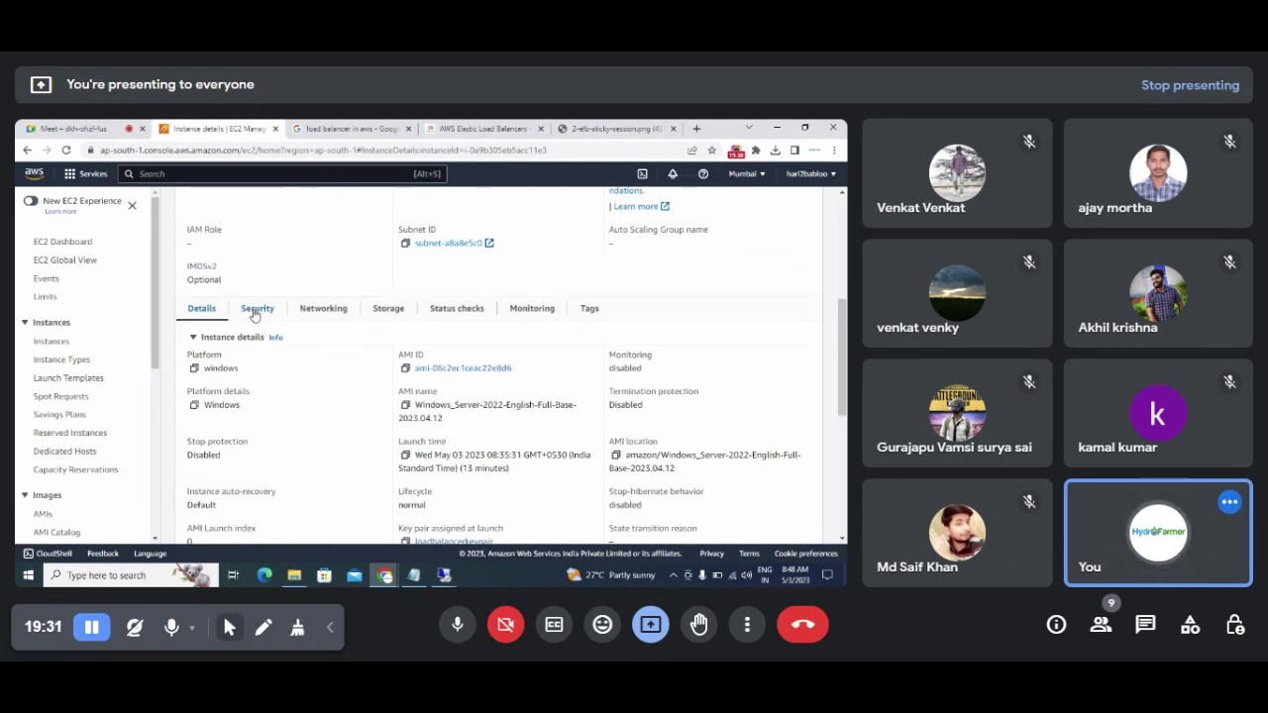
left_click(257, 311)
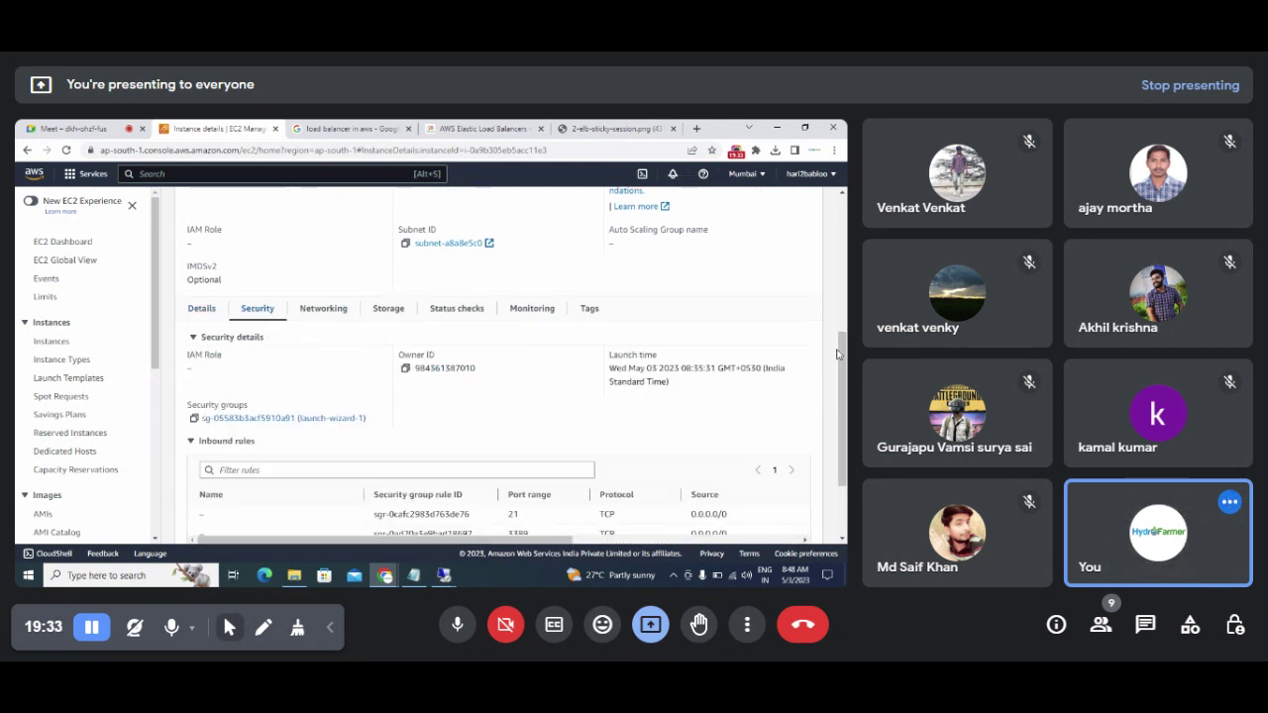
left_click_drag(843, 358, 843, 406)
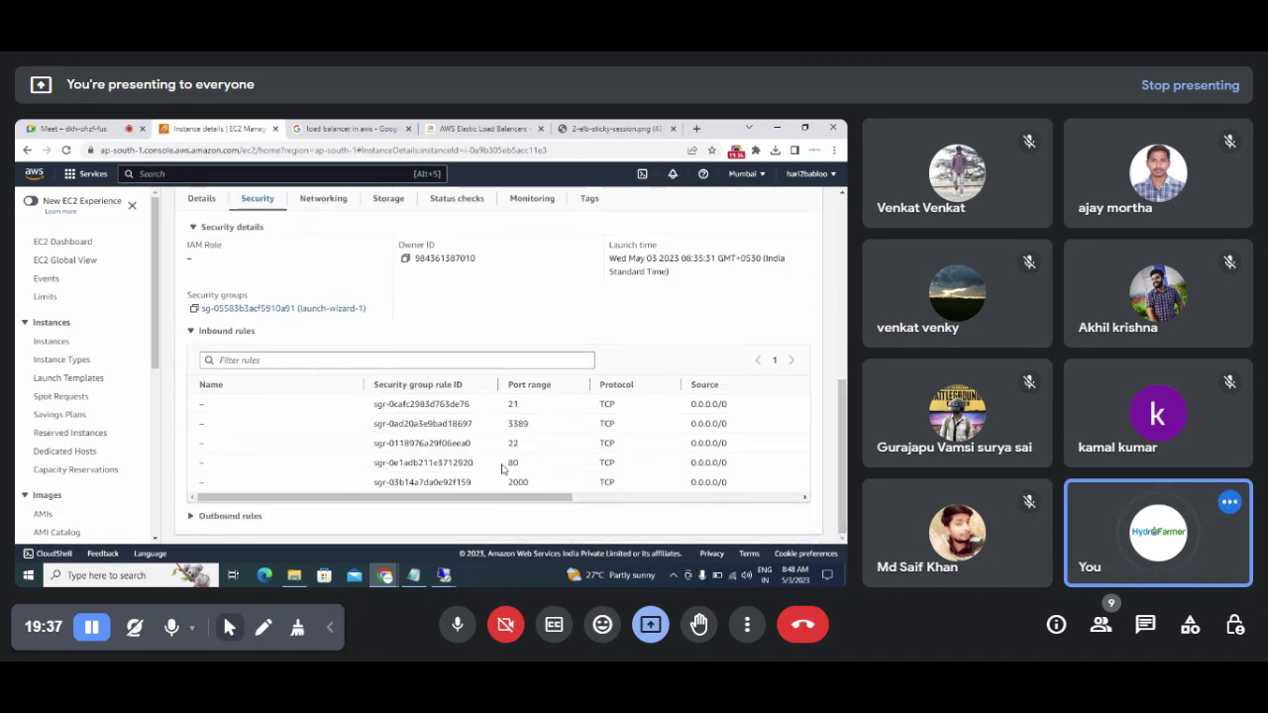
left_click_drag(504, 469, 536, 465)
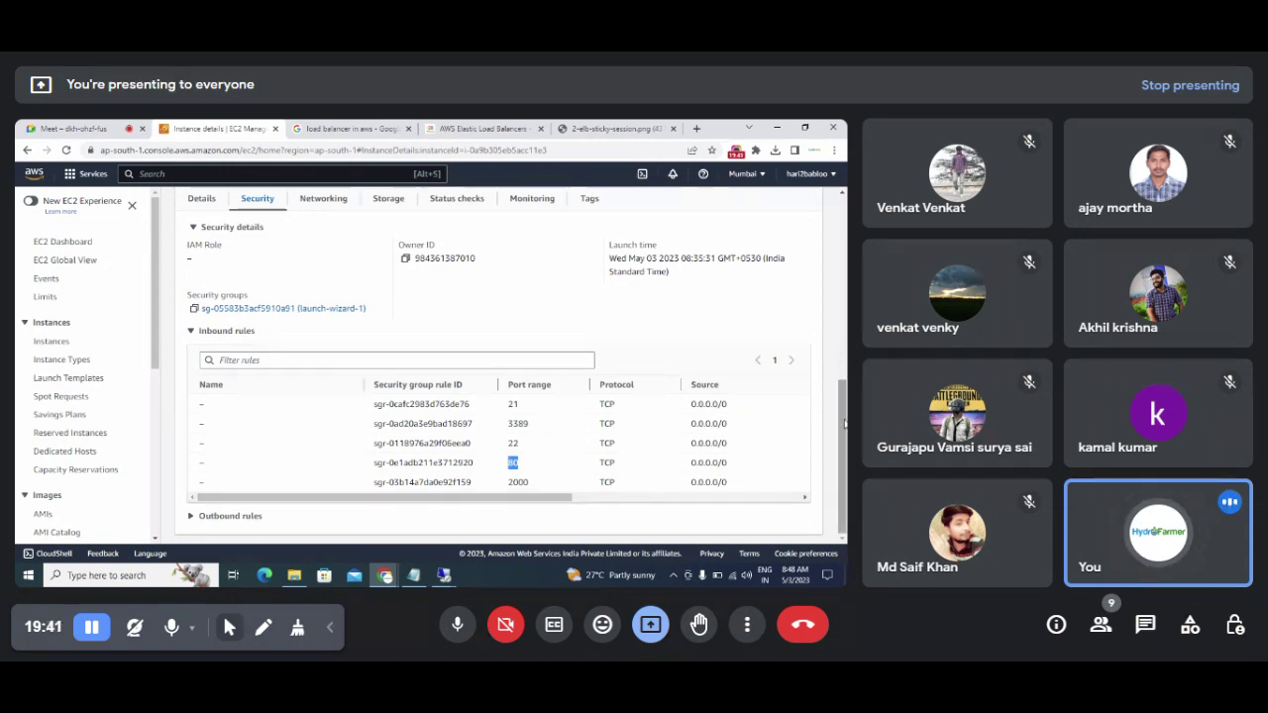
left_click_drag(844, 422, 844, 240)
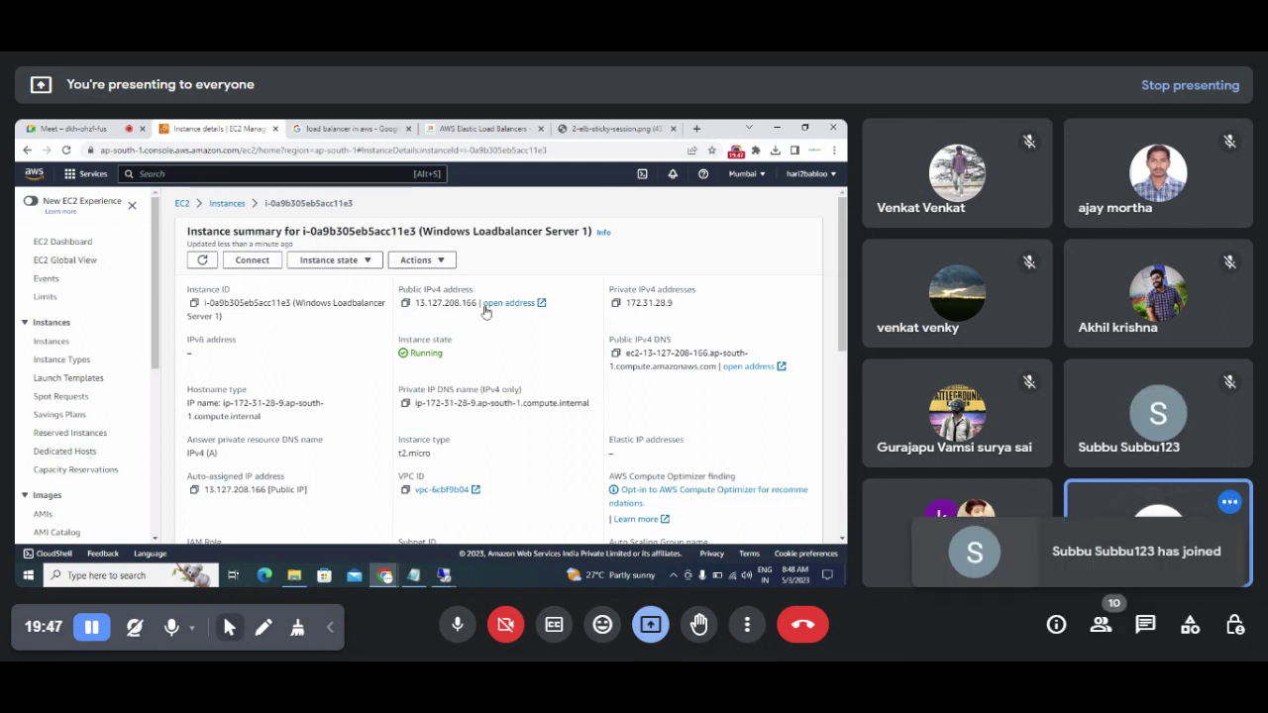
Step: Copy the public IPv4 13.127.208.166 and load it in a new Chrome tab
left_click(405, 303)
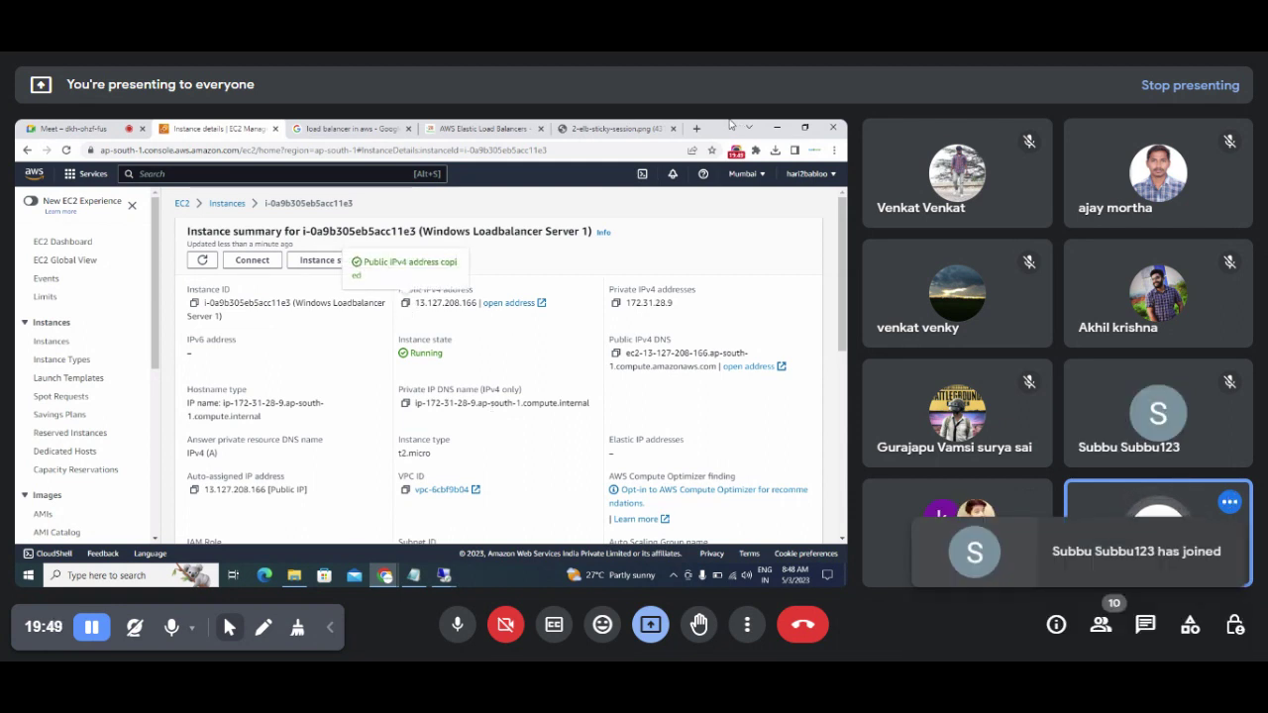
left_click(698, 131)
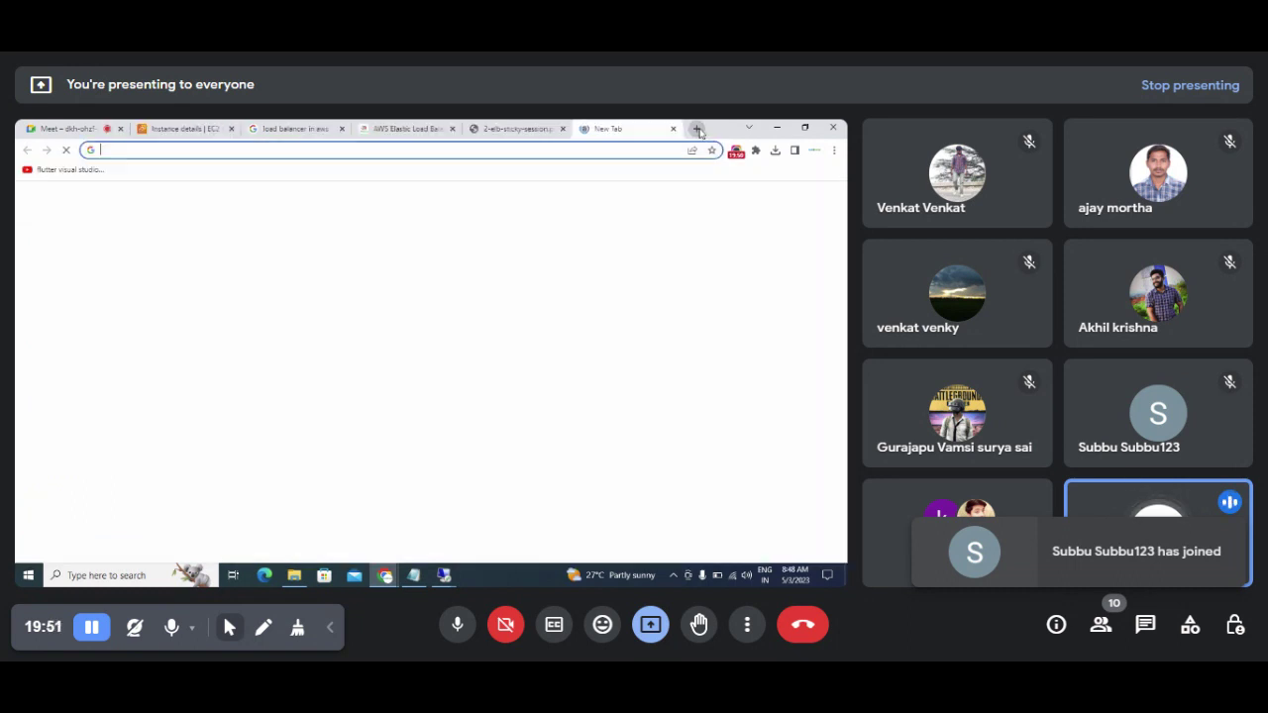
key("ctrl+v")
key("Return")
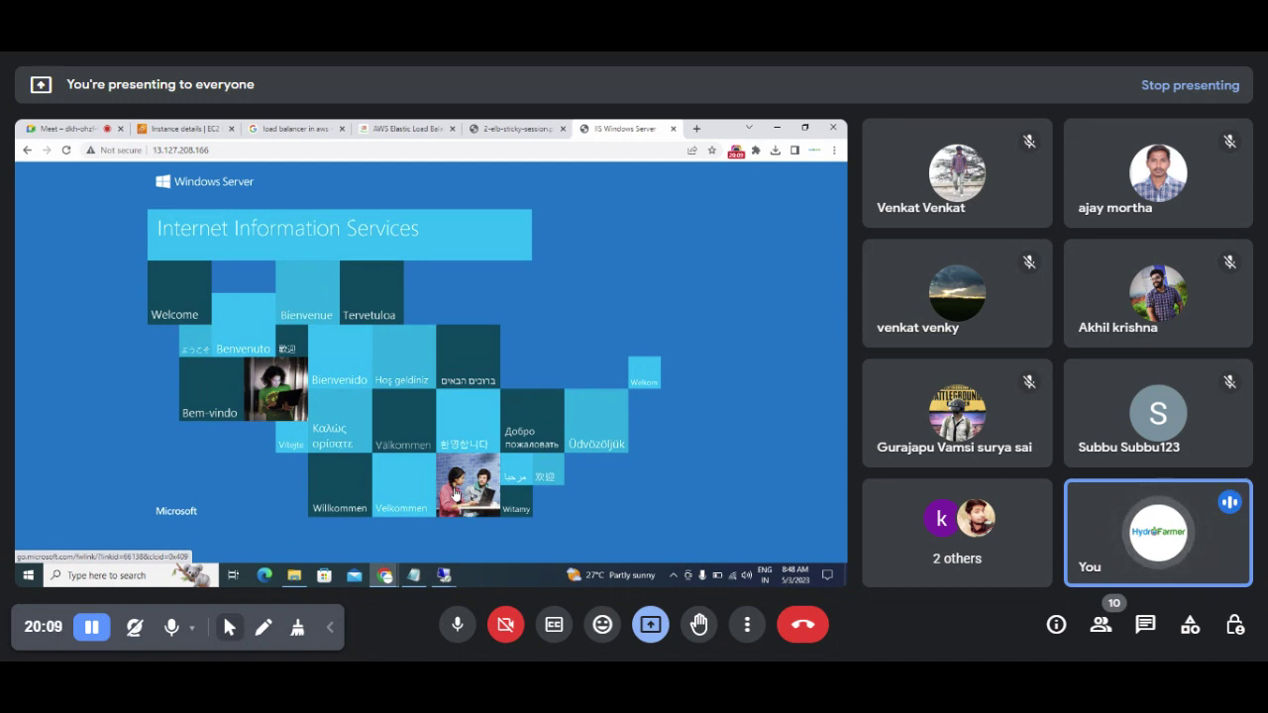
Step: Switch to Server 1's remote desktop, closing the IIS welcome browser and minimizing Server Manager
mouse_move(444, 575)
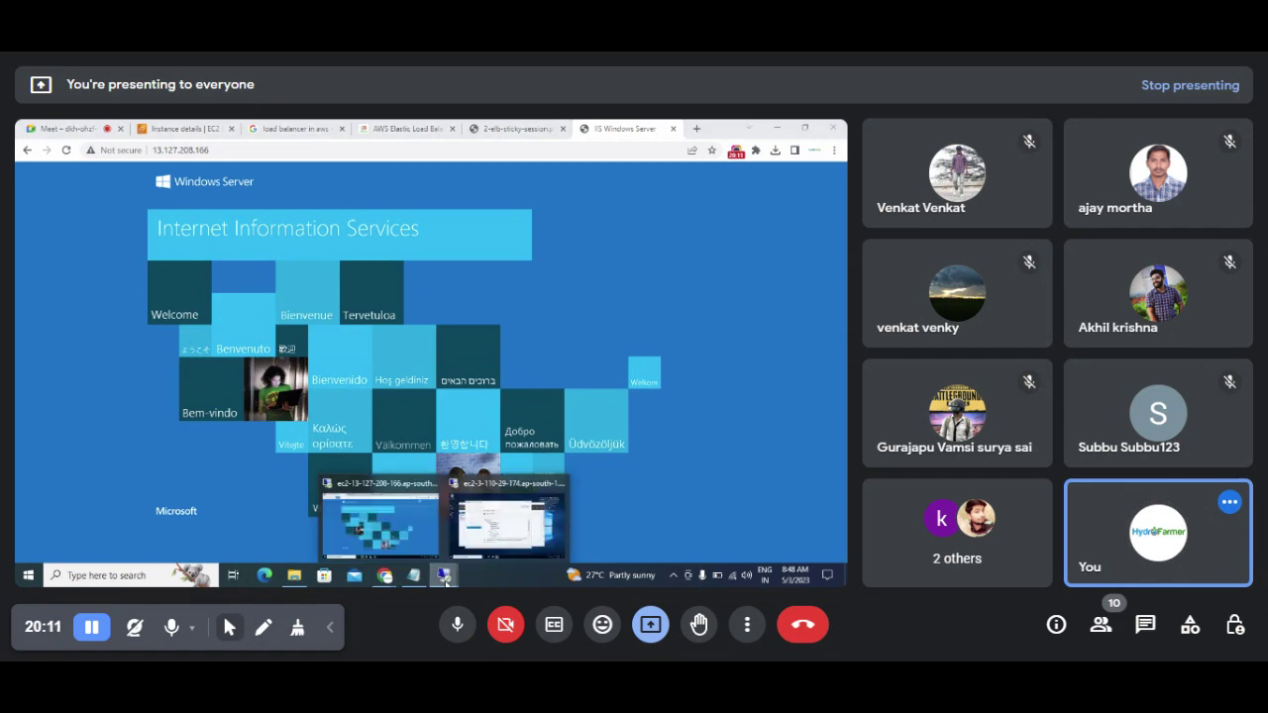
mouse_move(498, 535)
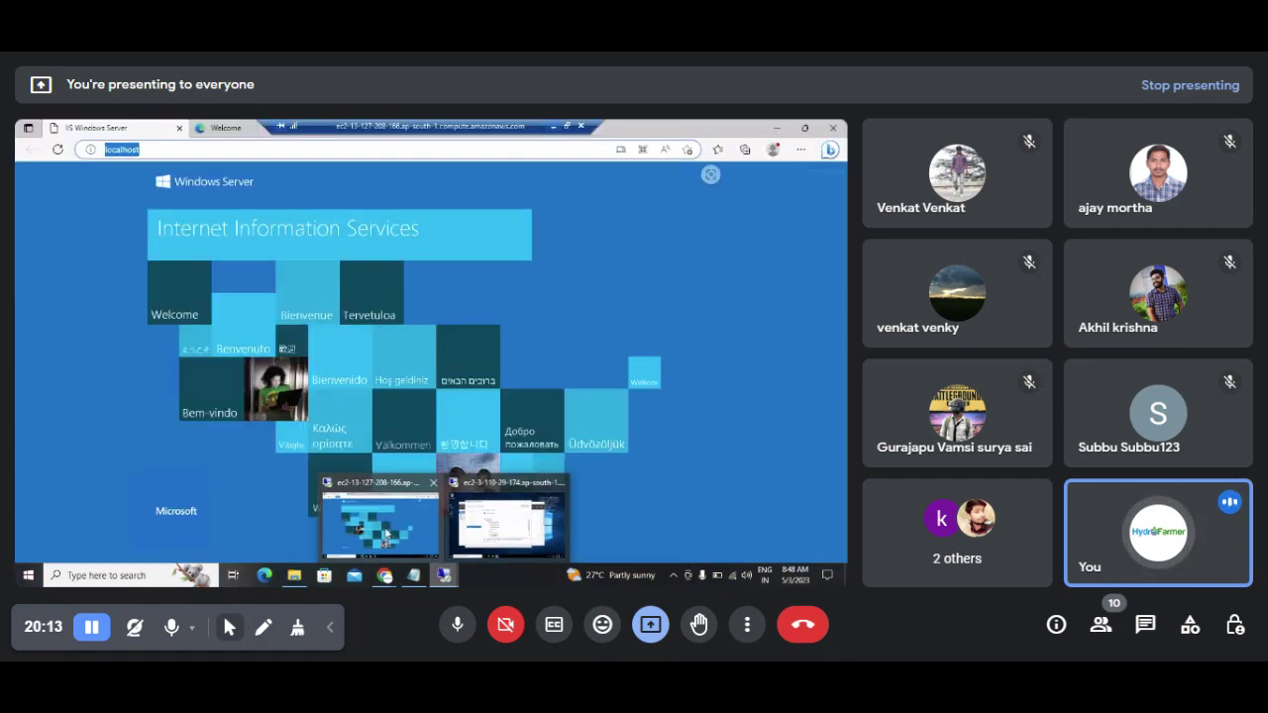
left_click(379, 523)
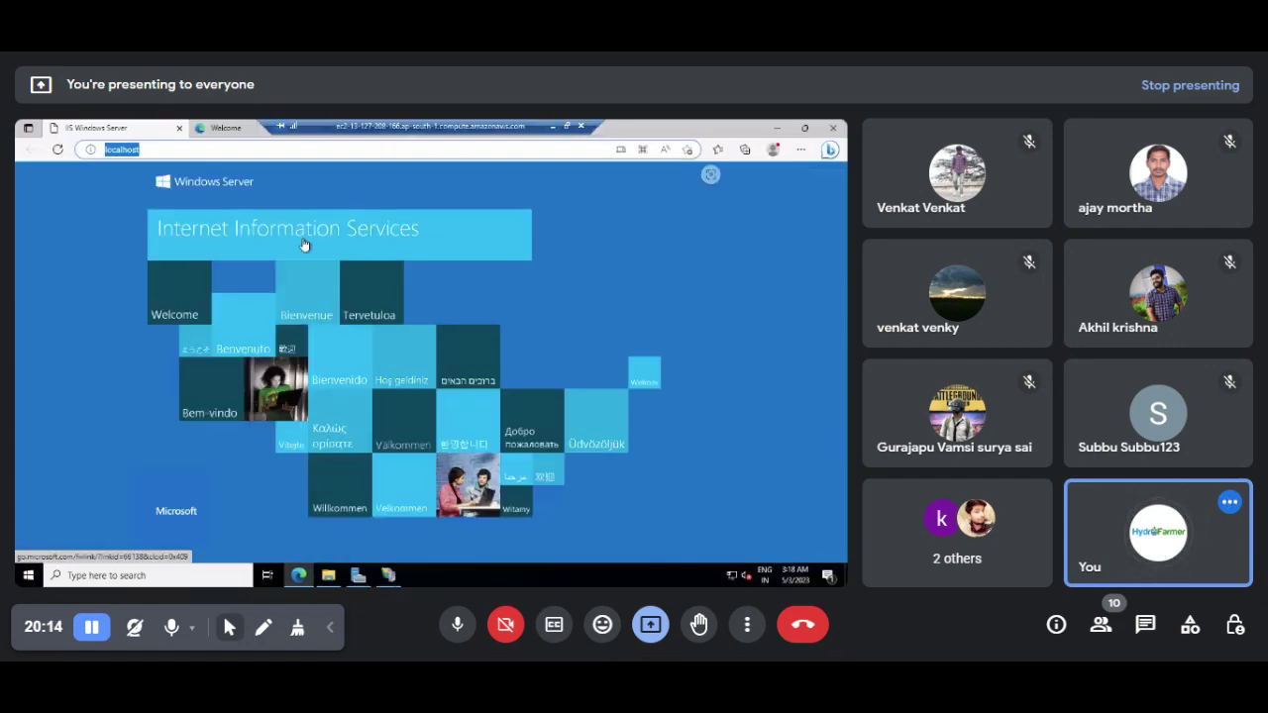
left_click(832, 128)
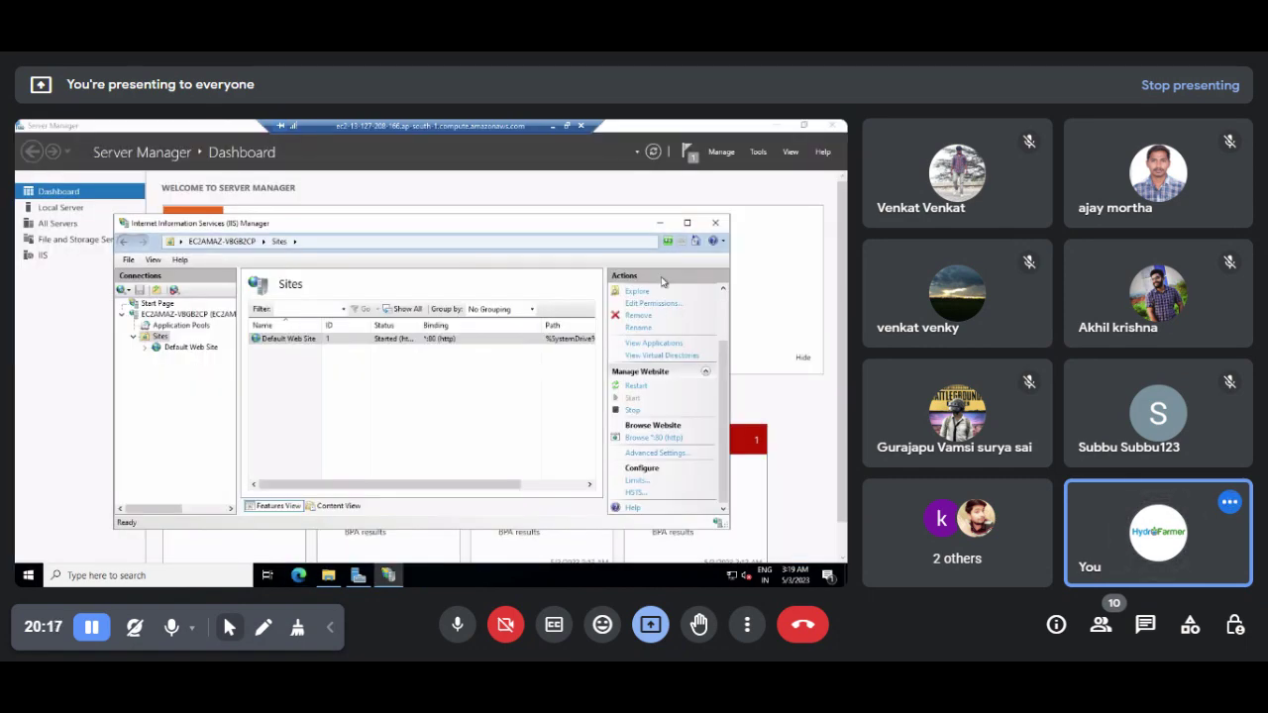
left_click(776, 127)
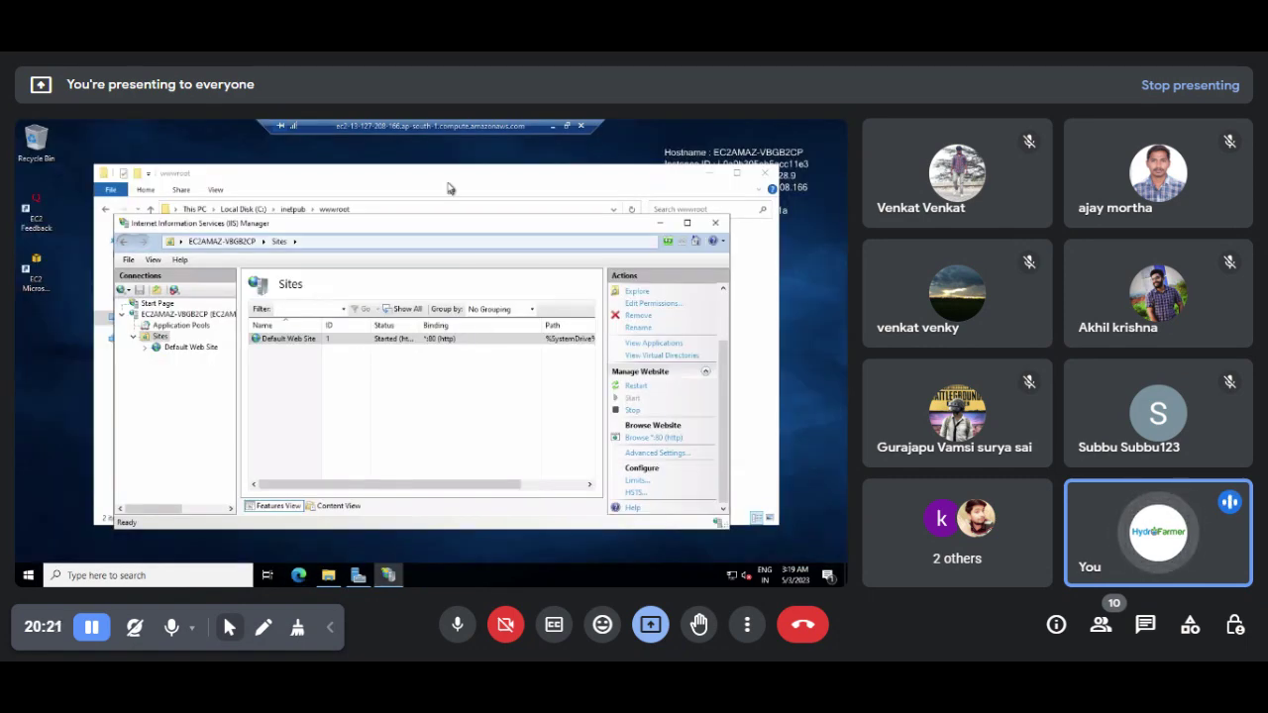
Step: Open iisstart from C:\inetpub\wwwroot in Notepad via Open with
left_click(450, 189)
left_click(293, 209)
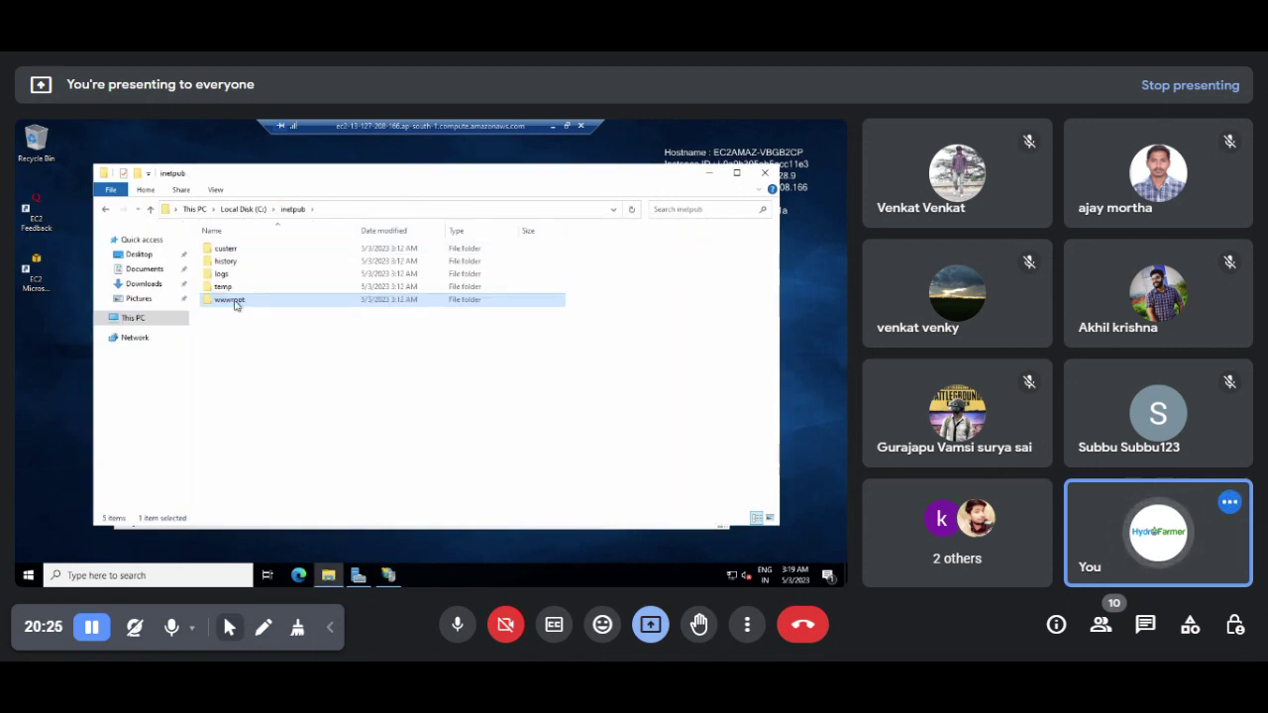
double_click(236, 300)
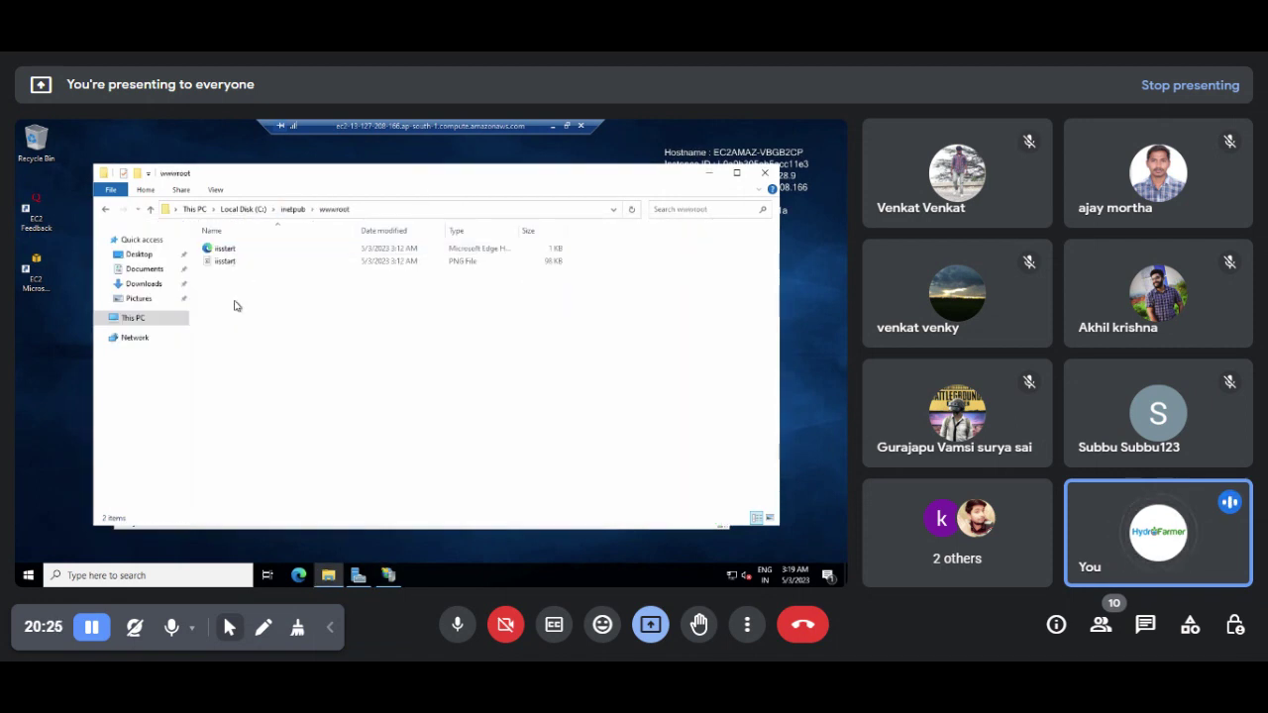
left_click(253, 254)
right_click(254, 252)
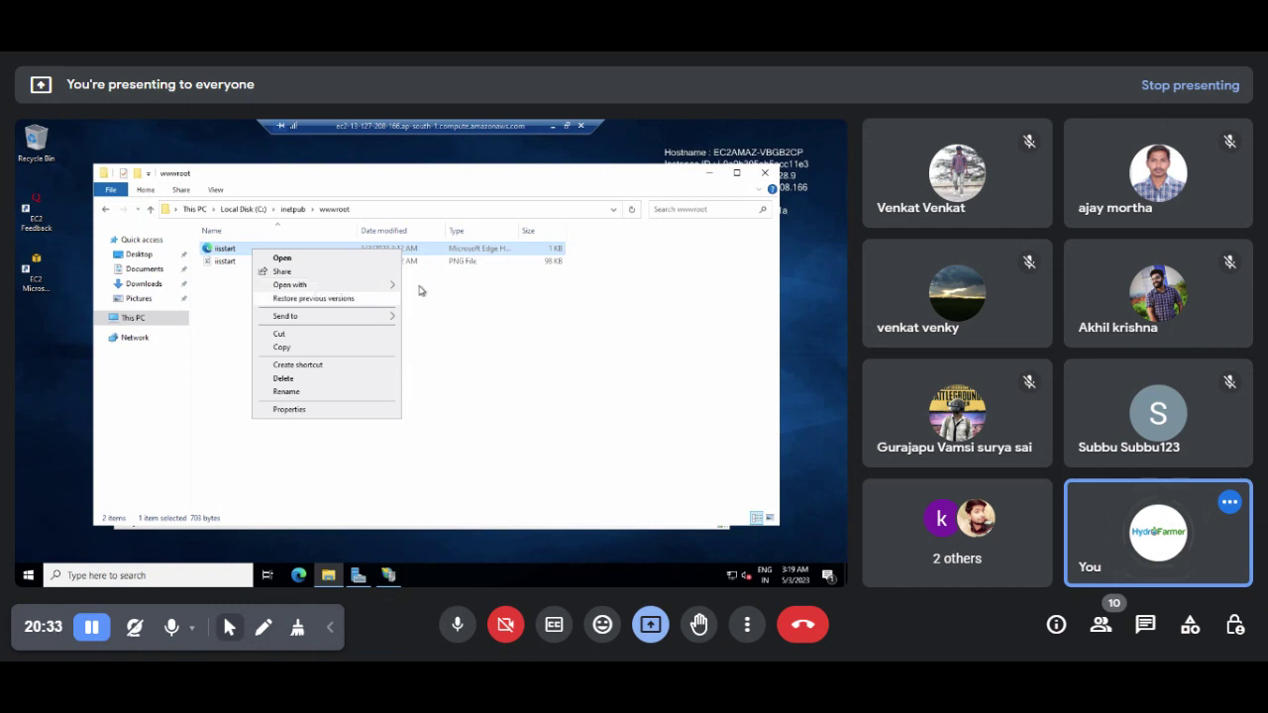
mouse_move(388, 285)
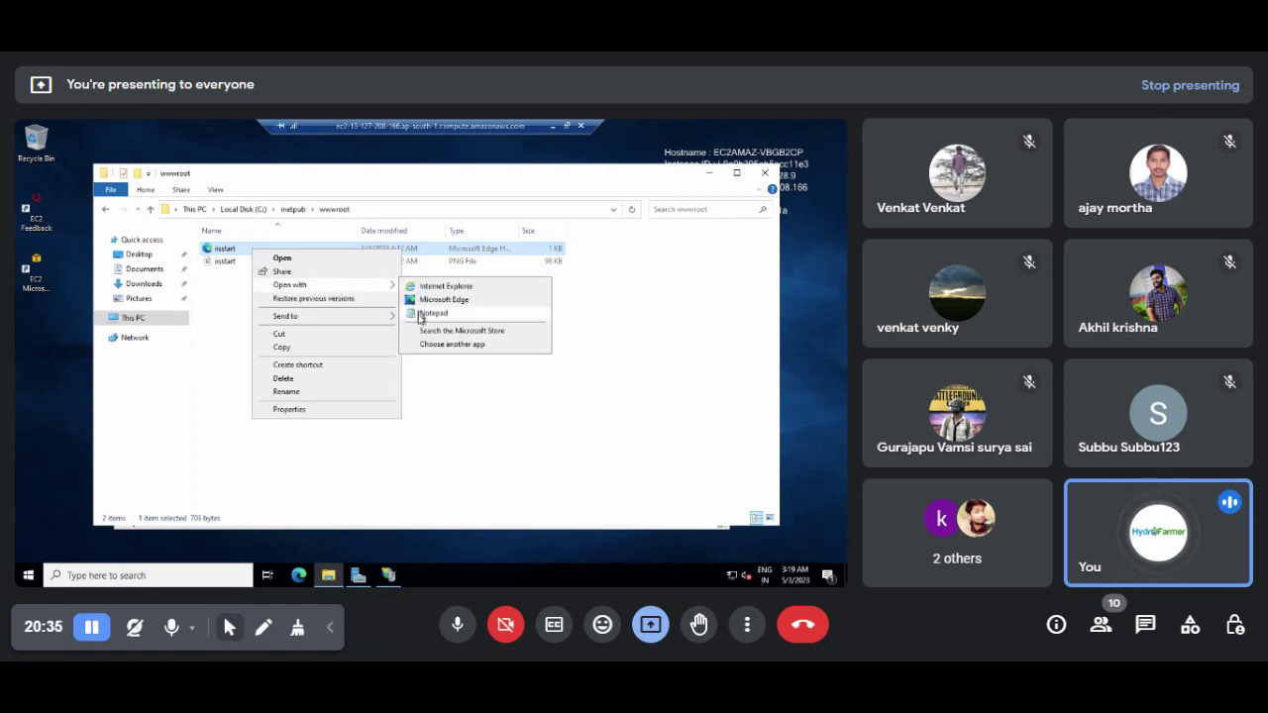
left_click(422, 315)
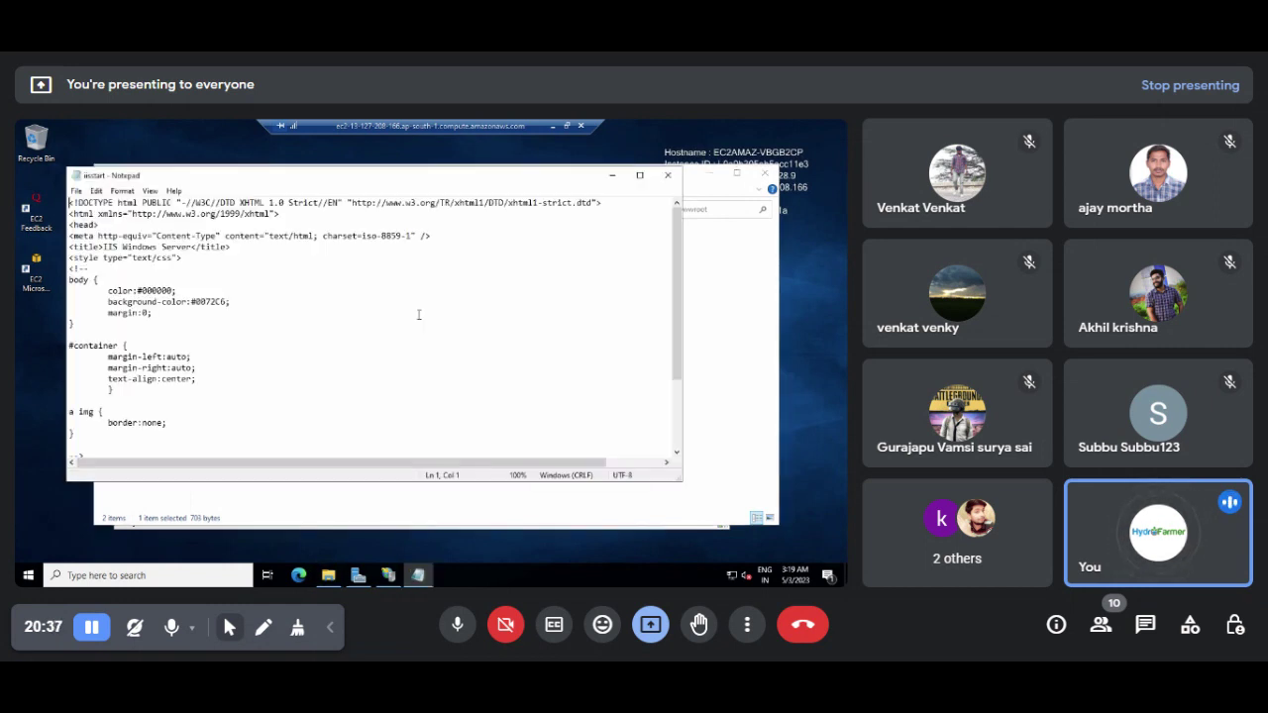
Step: Replace all of iisstart's HTML with the line '<h1> Hello Iam Server 1 <h1>'
key("Down")
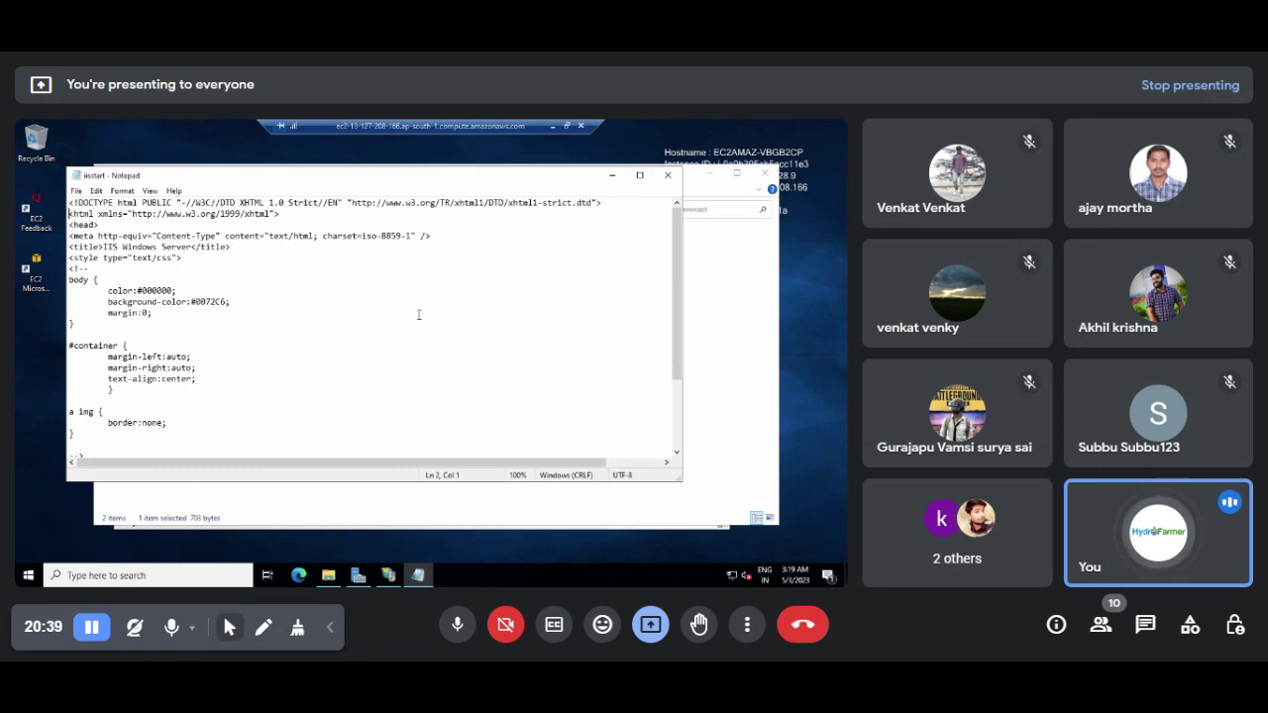
key("Down")
key("Down")
key("Down")
key("Down")
key("Down")
key("Down")
key("Down")
key("Down")
key("Down")
key("Down")
key("Down")
key("Down")
key("Down")
key("Down")
key("Down")
key("Down")
key("Down")
key("Down")
key("Down")
key("Down")
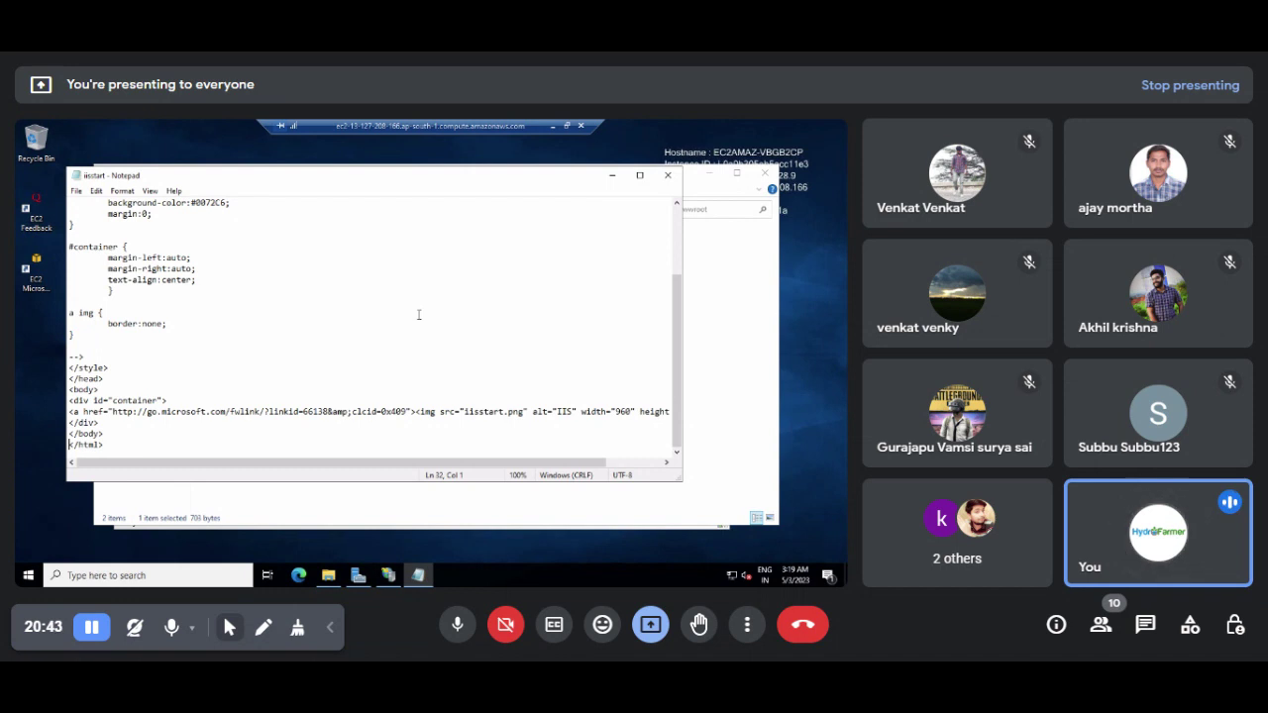
key("ctrl+a")
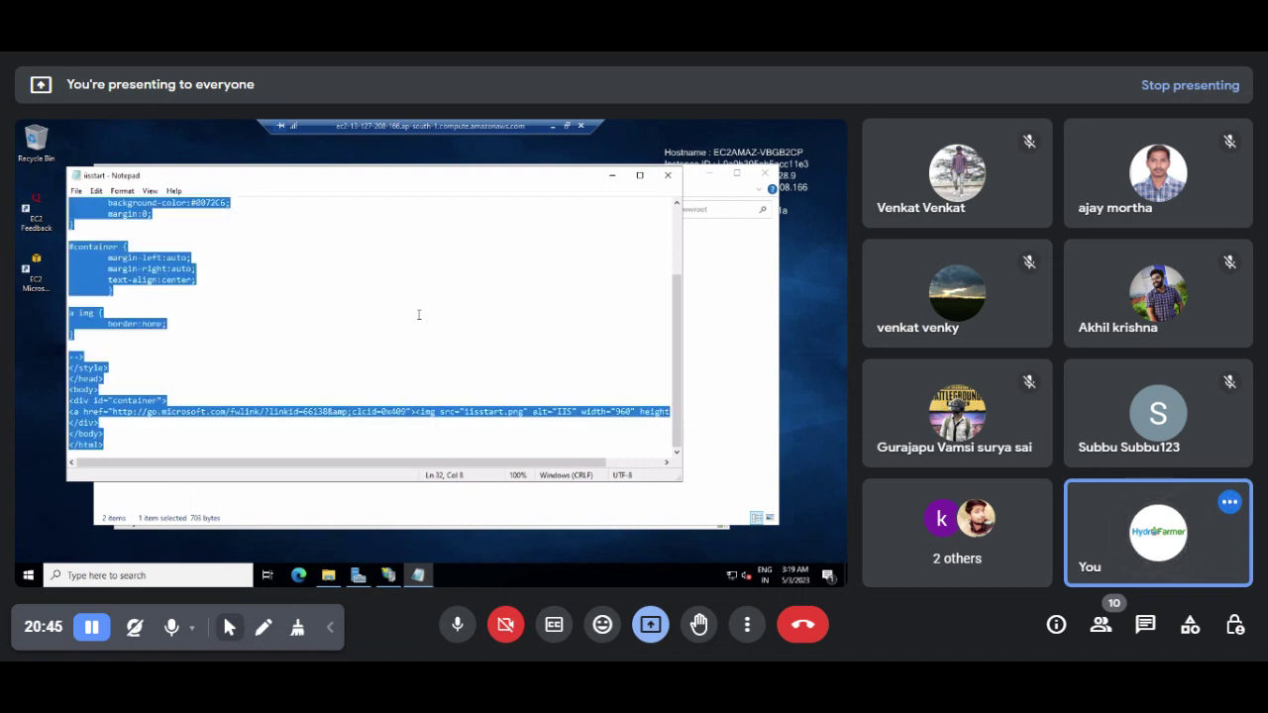
type("<h")
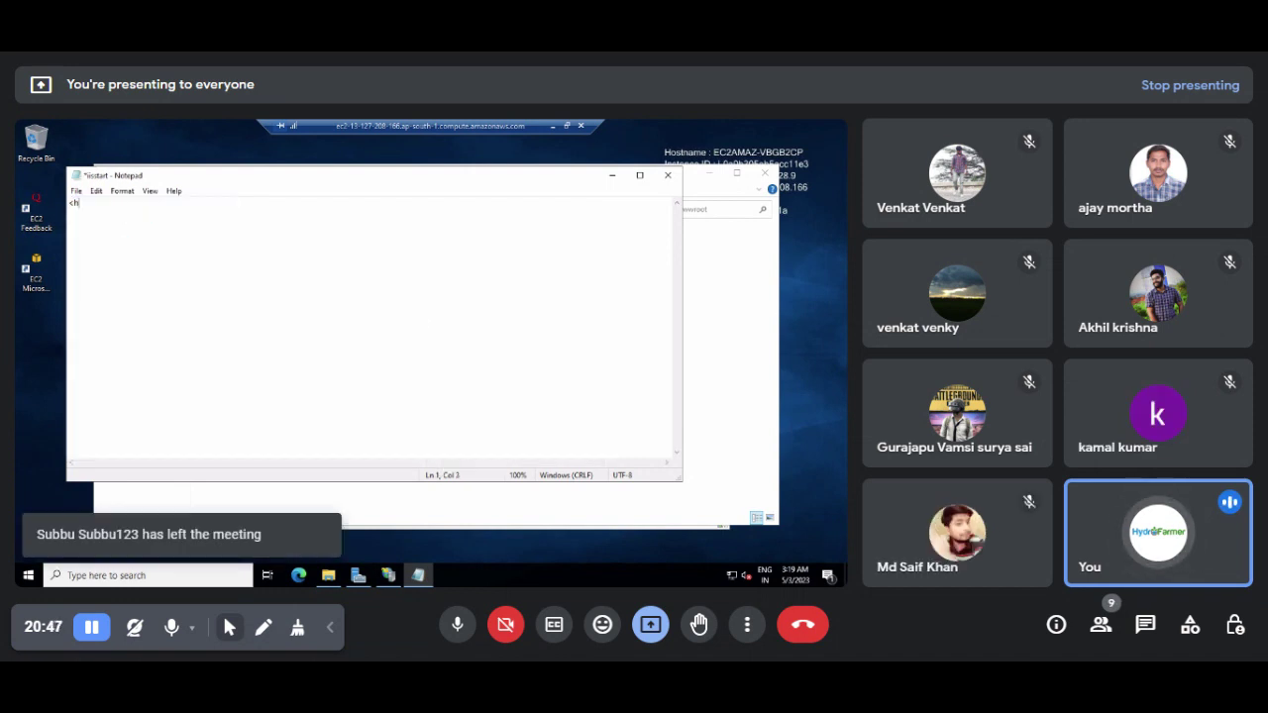
type("1> ")
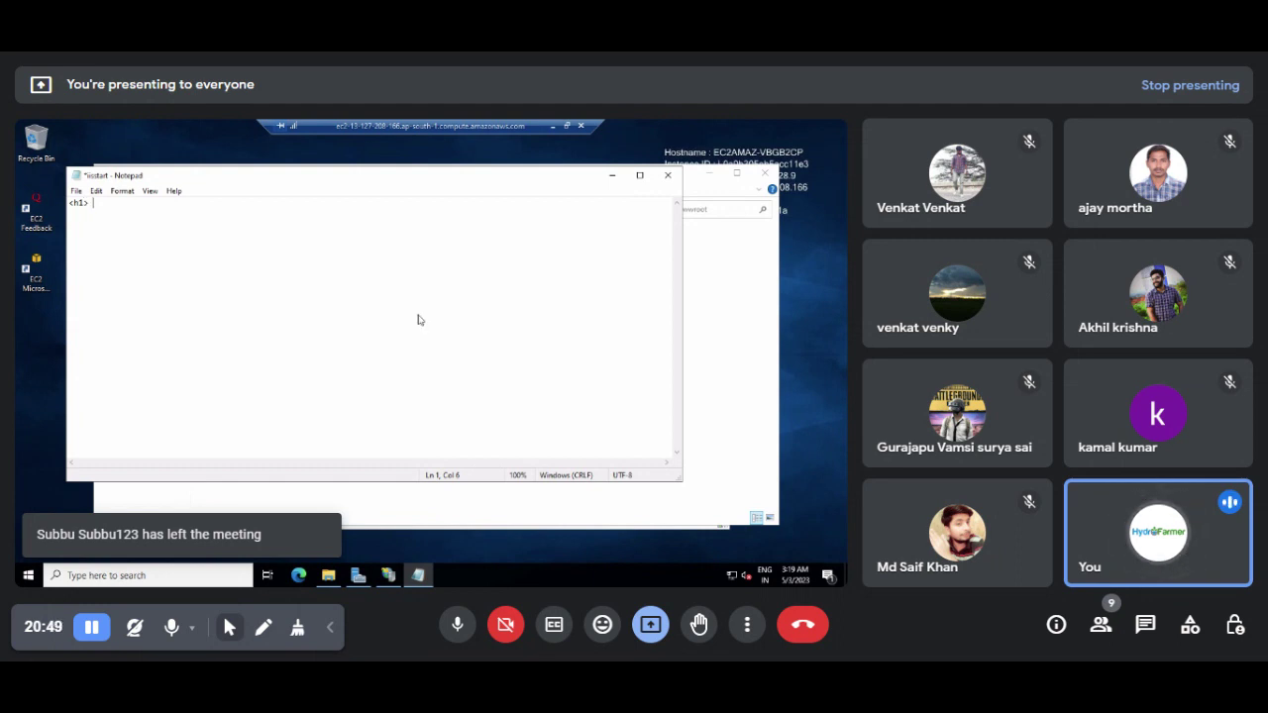
type("Hello Ai")
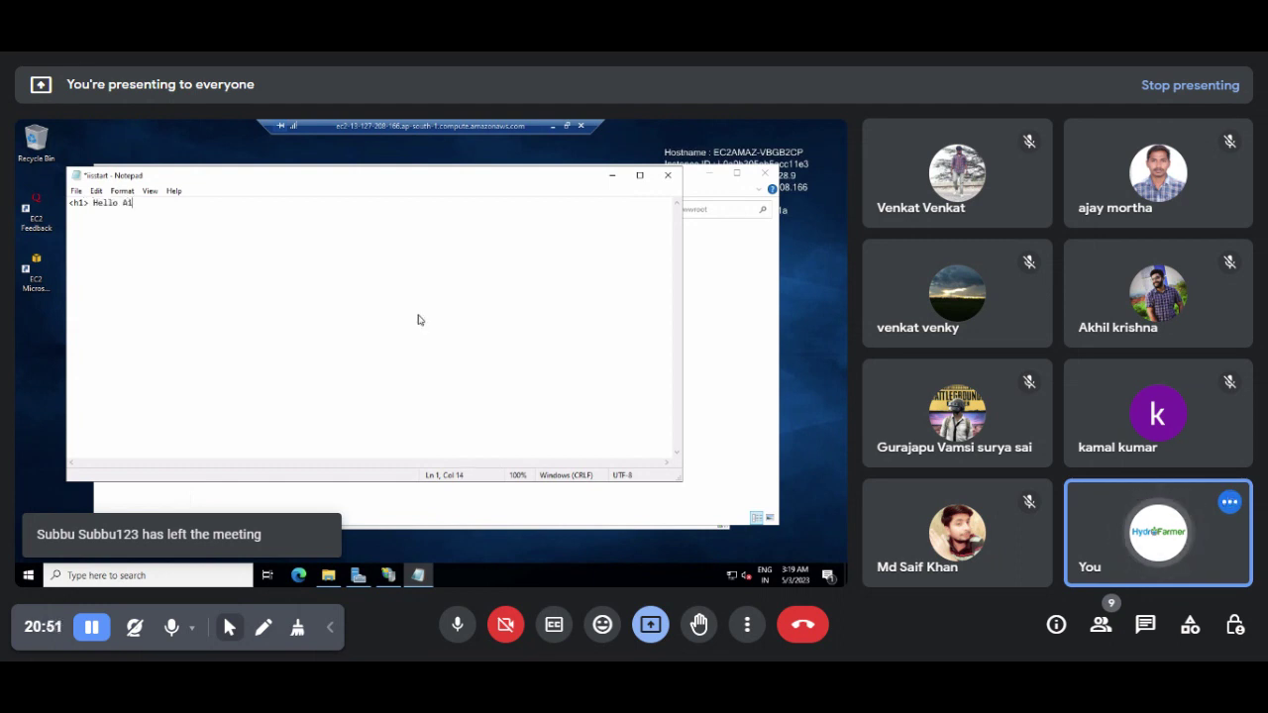
type("m")
key("BackSpace")
key("BackSpace")
key("BackSpace")
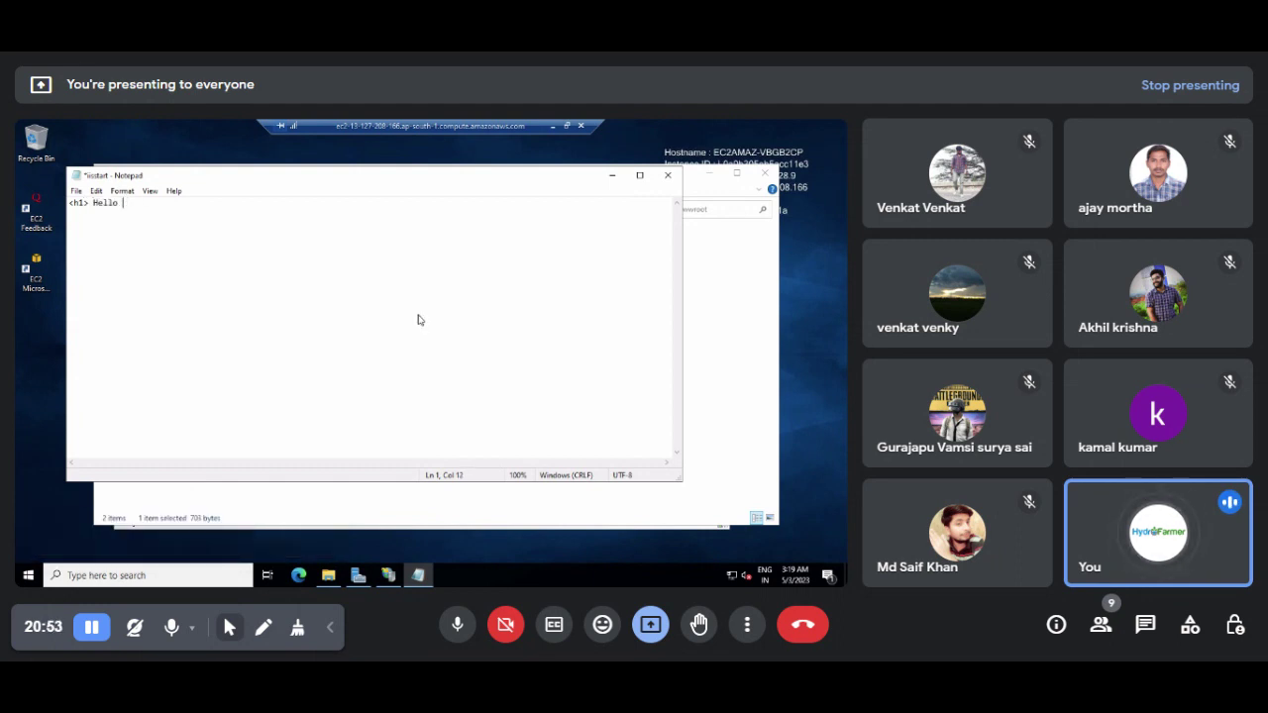
type("am Serv")
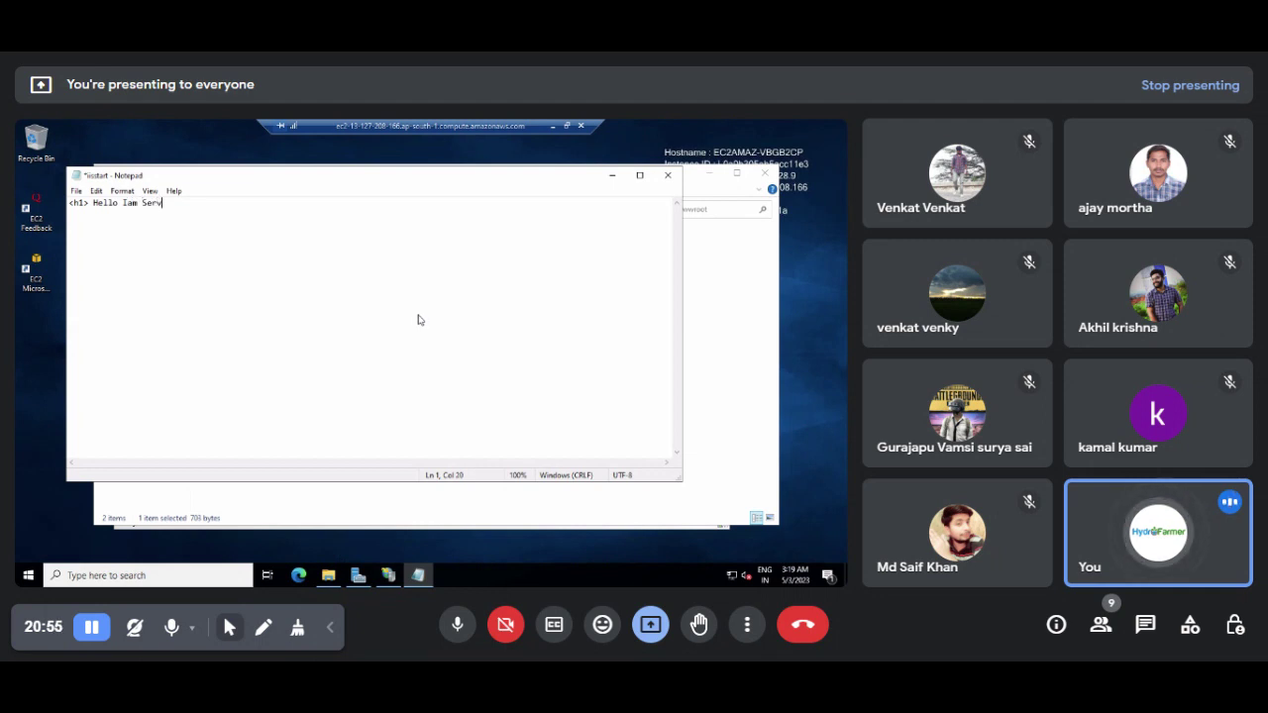
type("er 1 <h1>")
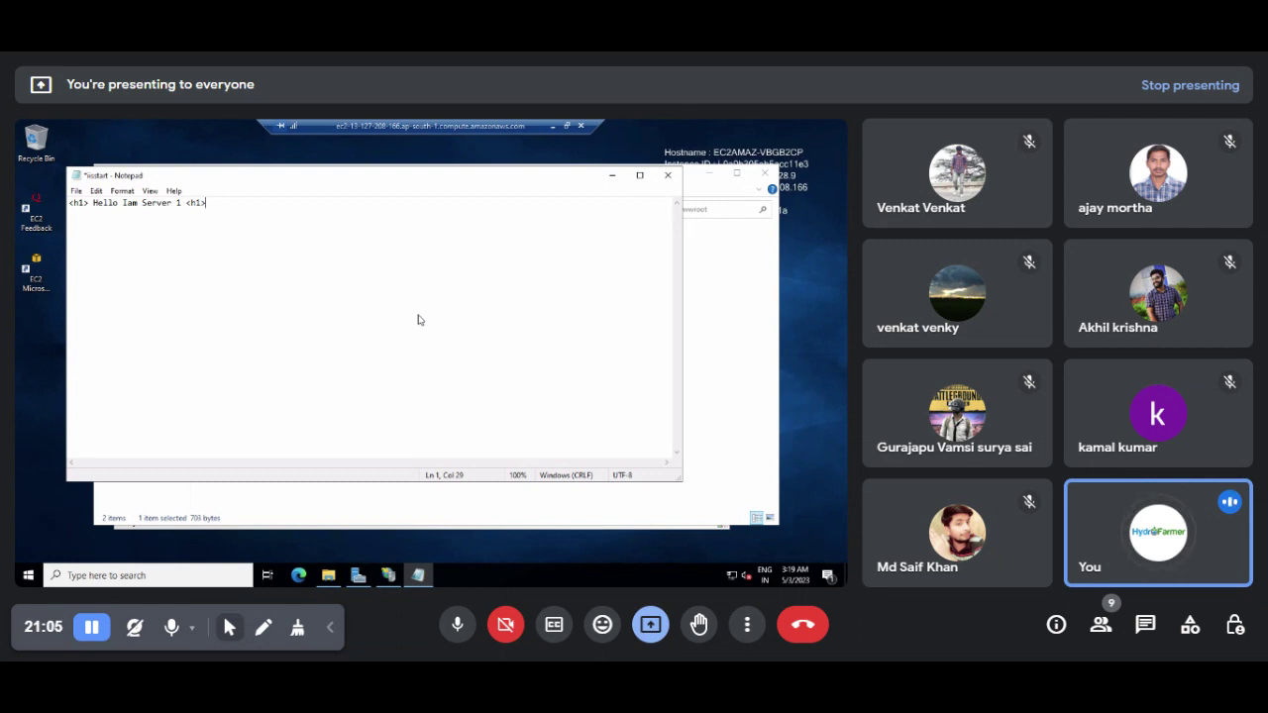
Step: Repeat the heading line on many new lines, then save iisstart and close Notepad
key("shift+Left")
key("shift+Left")
key("shift+Left")
key("shift+Left")
key("shift+Left")
key("shift+Left")
key("shift+Left")
key("shift+Left")
key("shift+Left")
key("shift+Left")
key("shift+Left")
key("shift+Left")
key("shift+Left")
key("shift+Left")
key("shift+Left")
key("shift+Left")
key("shift+Left")
key("shift+Left")
key("shift+Left")
key("shift+Left")
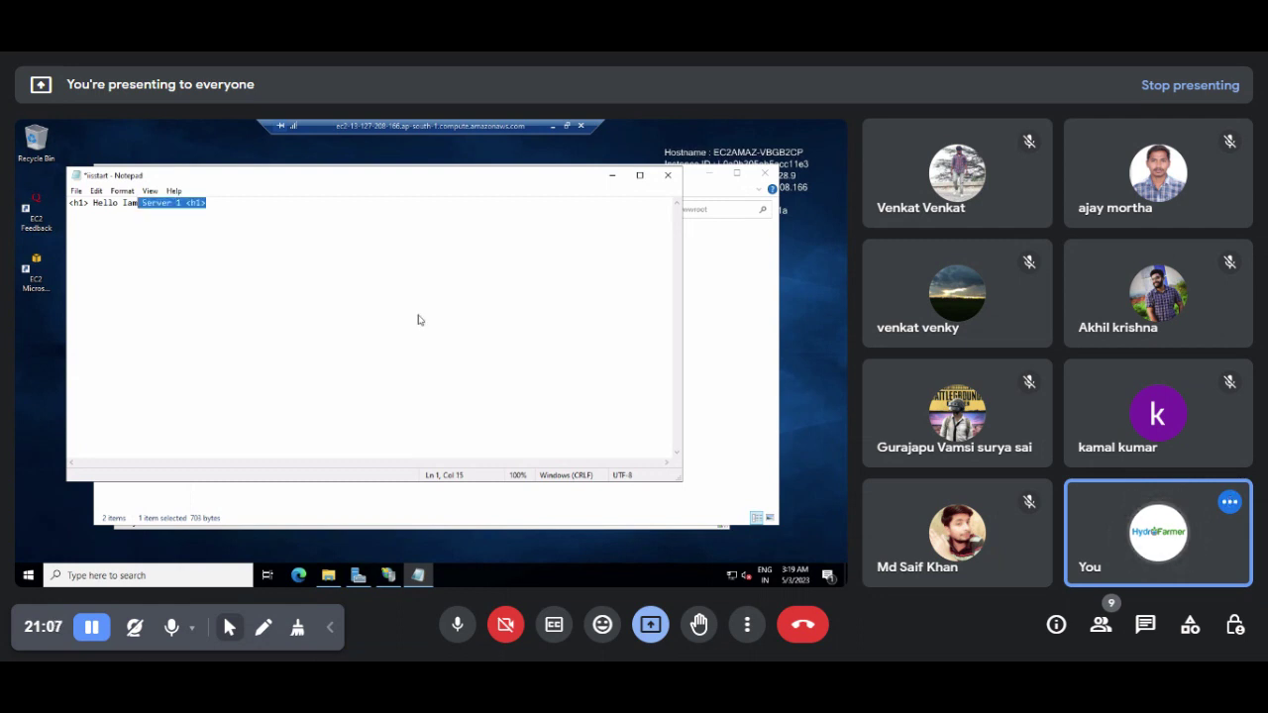
key("shift+Left")
key("shift+Left")
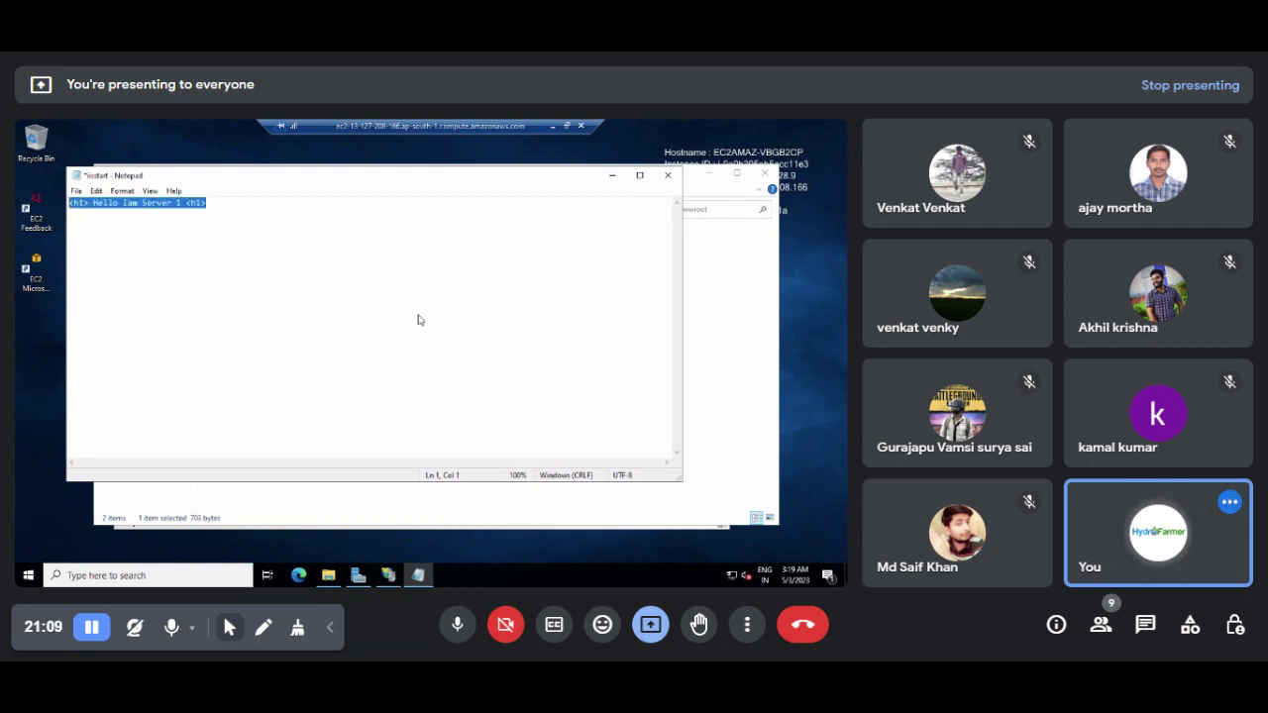
key("ctrl+c")
key("End")
key("Return")
key("ctrl+v")
key("Return")
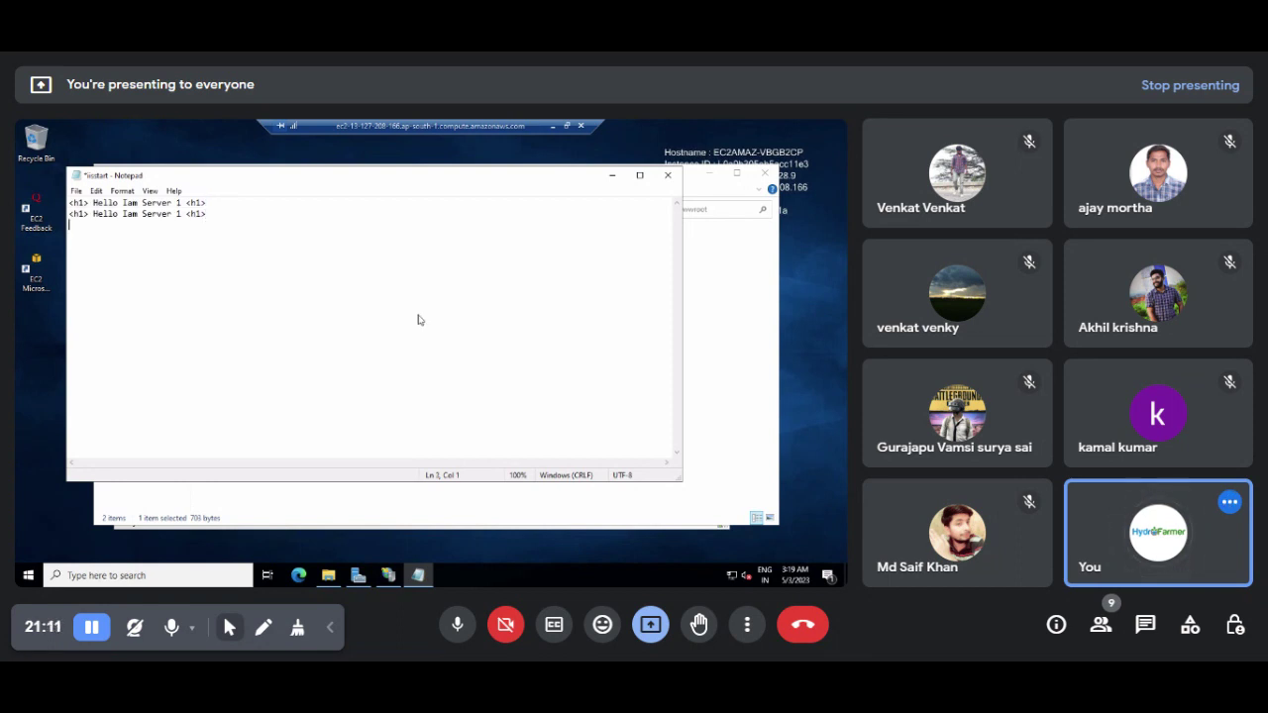
key("ctrl+v")
key("Return")
key("ctrl+v")
key("Return")
key("ctrl+v")
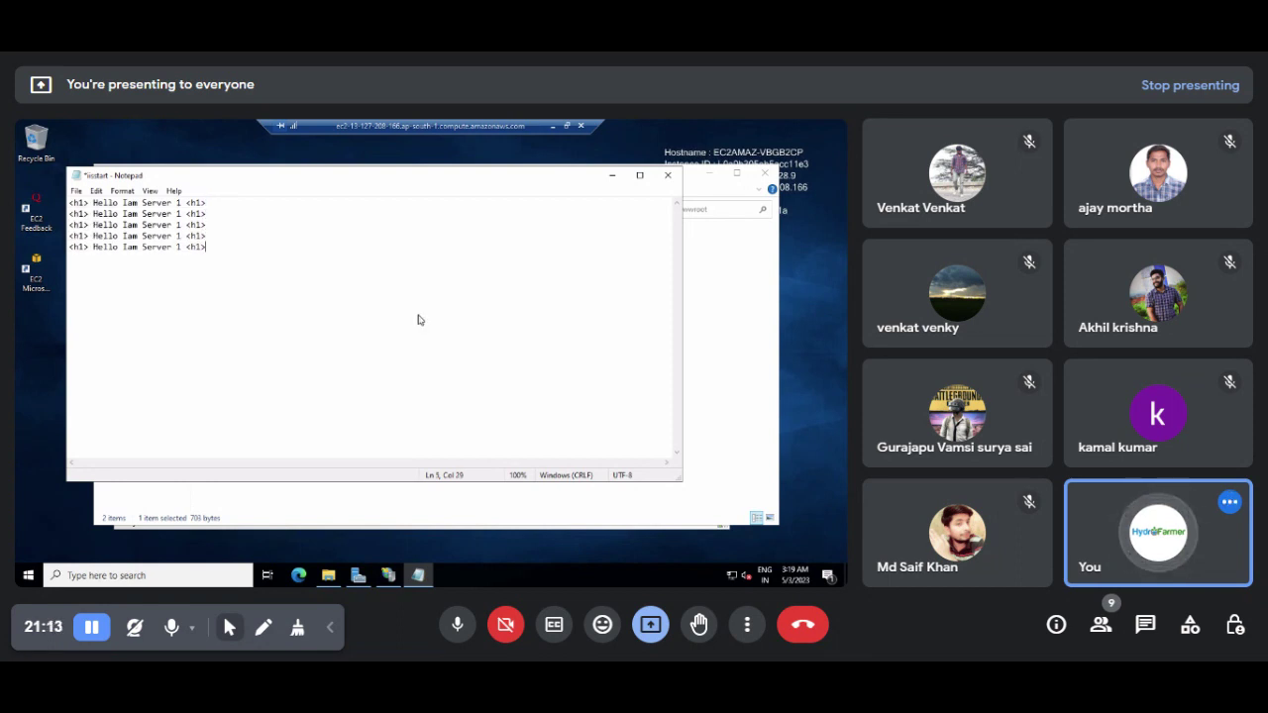
key("Return")
key("ctrl+v")
key("Return")
key("ctrl+v")
key("Return")
key("ctrl+v")
key("Return")
key("ctrl+v")
key("Return")
key("ctrl+v")
key("Return")
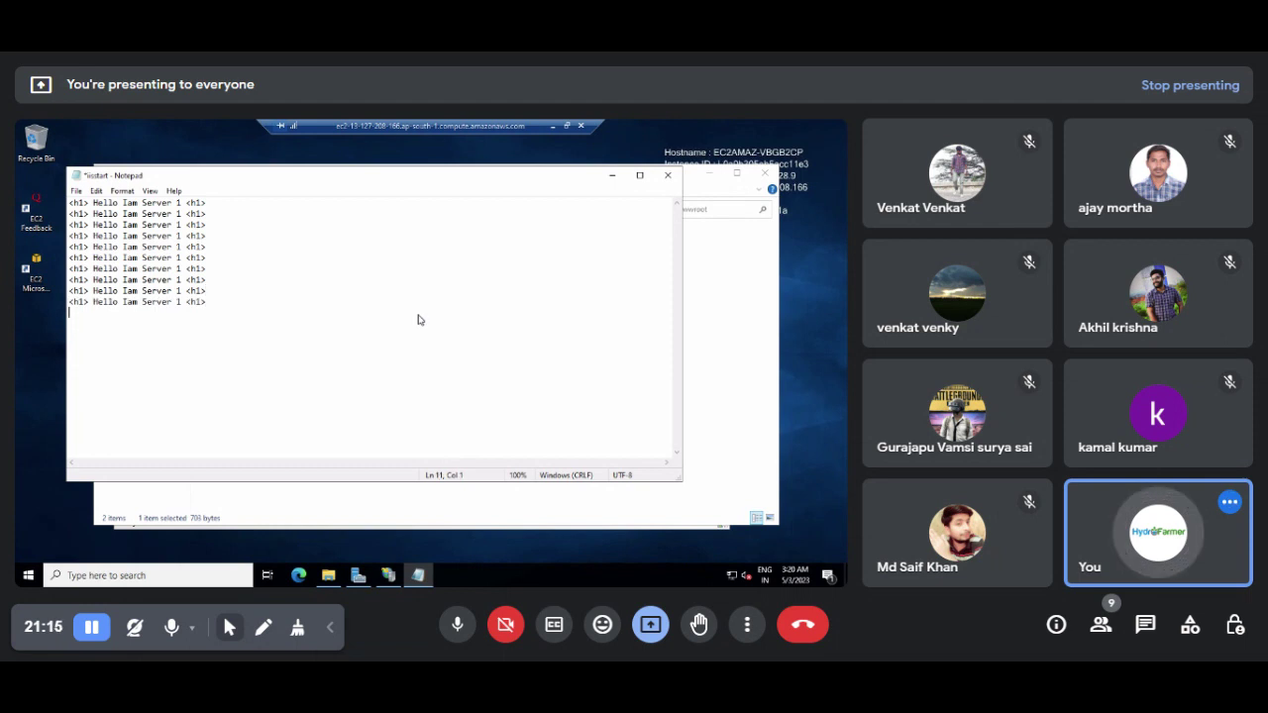
key("ctrl+v")
key("Return")
key("ctrl+v")
key("Return")
key("ctrl+v")
key("Return")
key("ctrl+v")
key("Return")
key("ctrl+v")
key("ctrl+v")
key("Return")
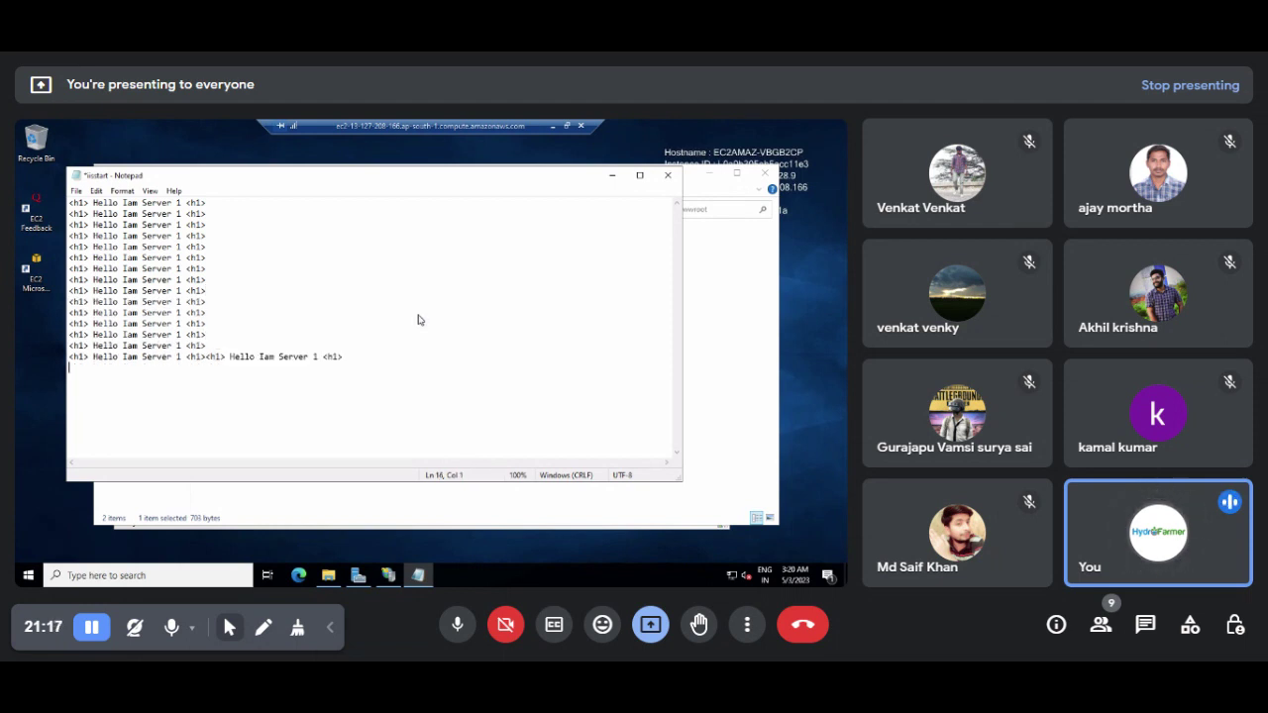
key("ctrl+s")
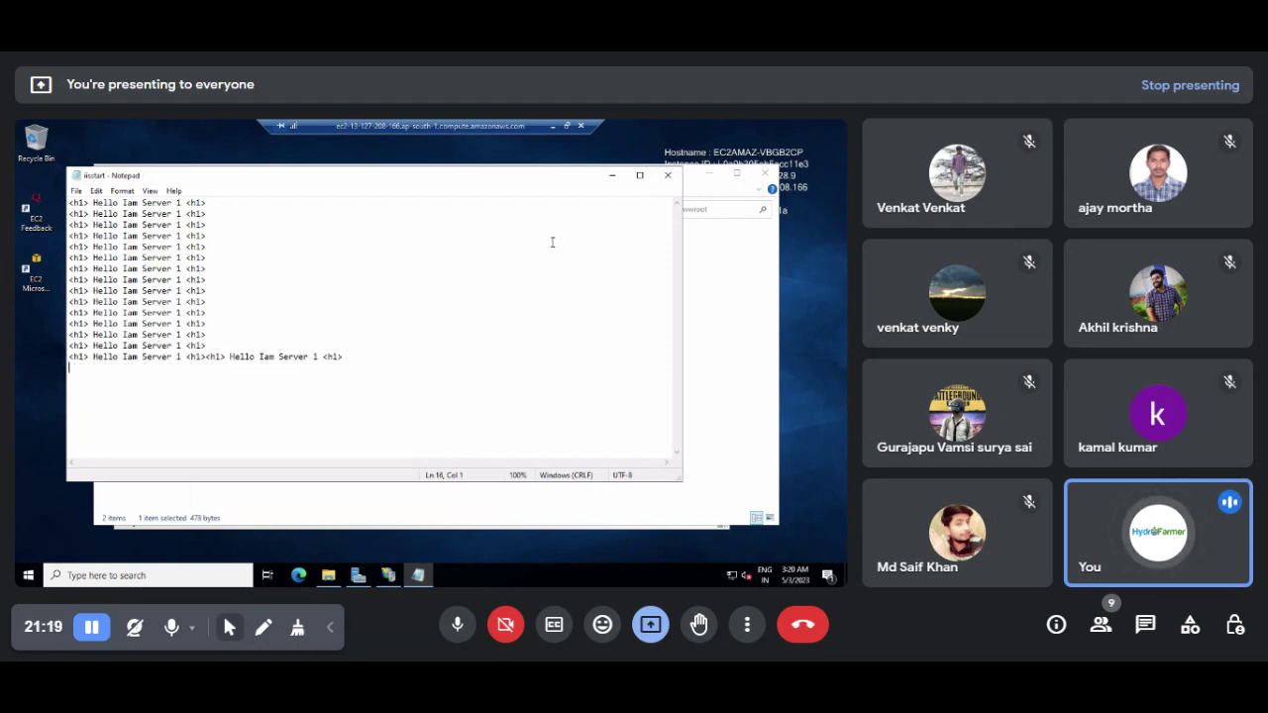
left_click(668, 175)
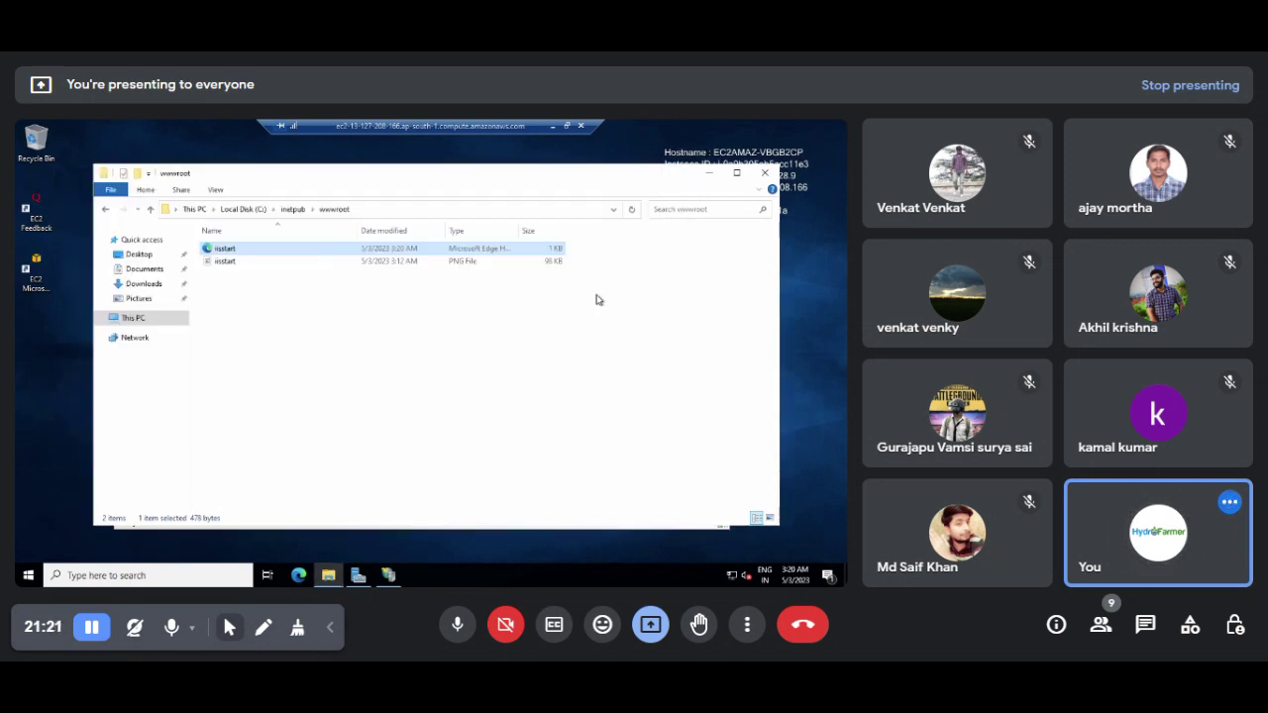
Step: Reload 13.127.208.166 in Chrome to show the repeated 'Hello Iam Server 1' headings and highlight them
left_click(552, 128)
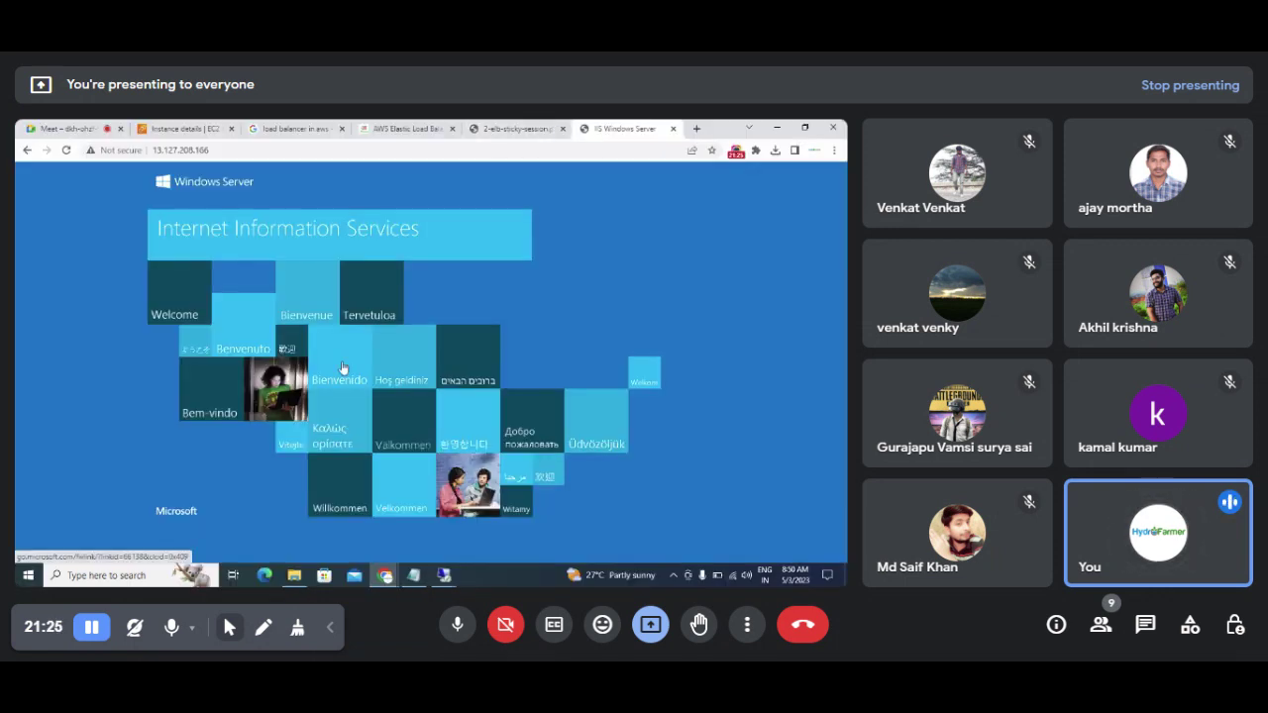
left_click(233, 150)
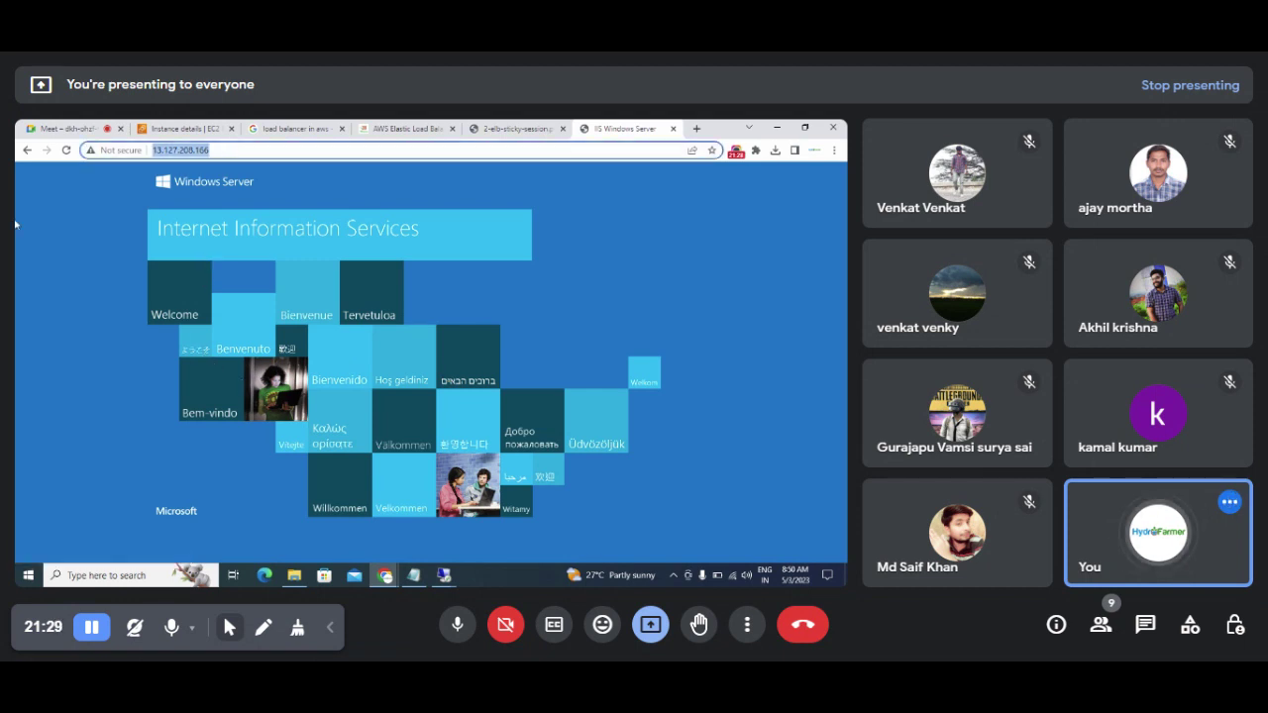
left_click(67, 150)
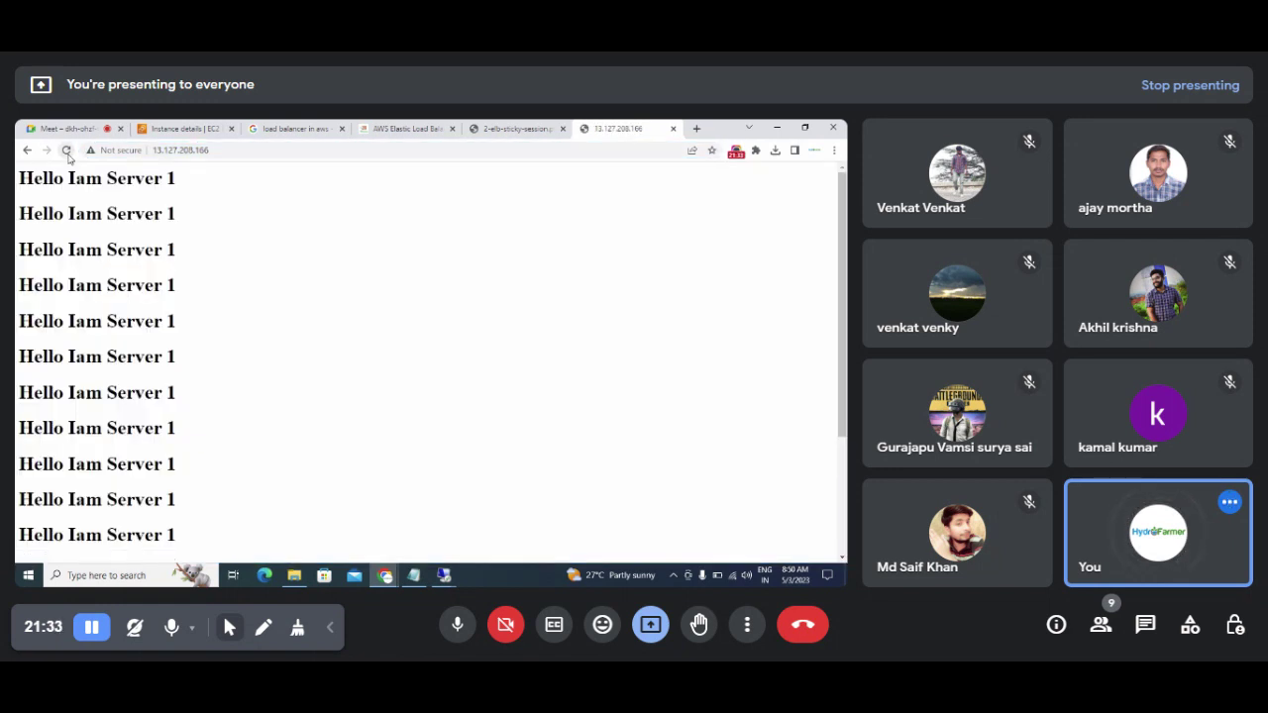
left_click_drag(22, 180, 183, 472)
scroll(184, 471, "down", 3)
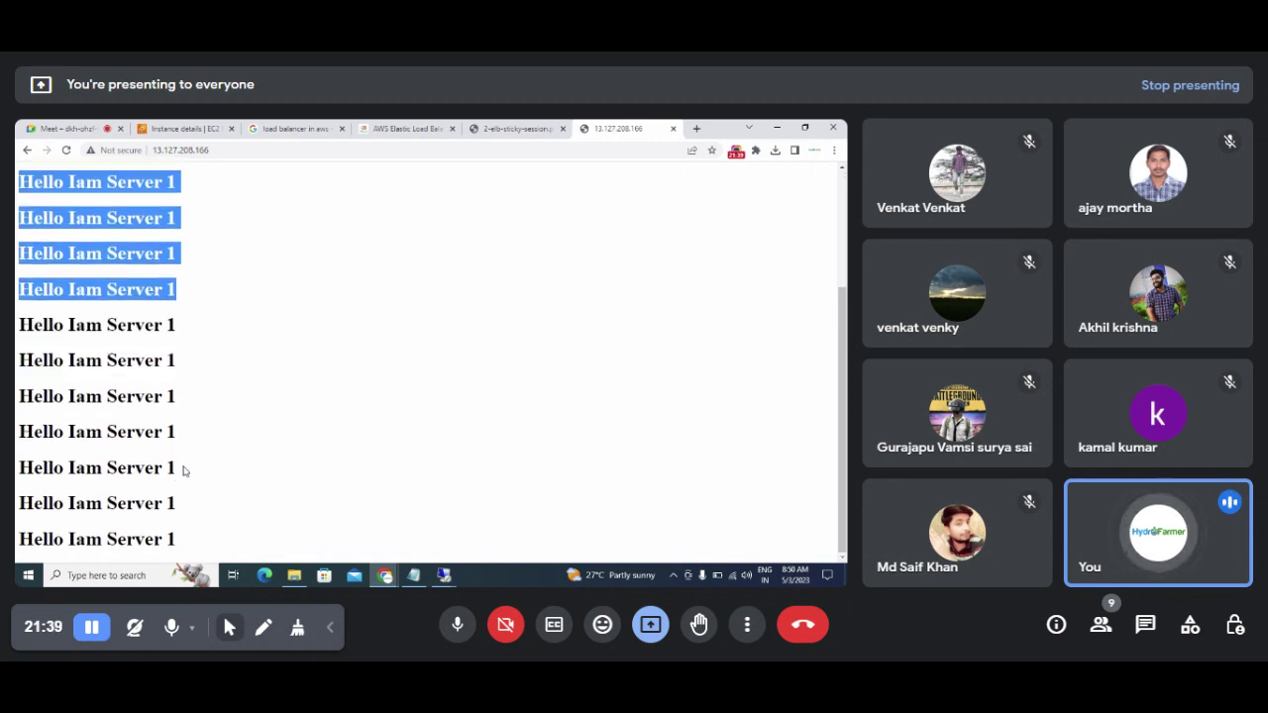
scroll(183, 472, "up", 3)
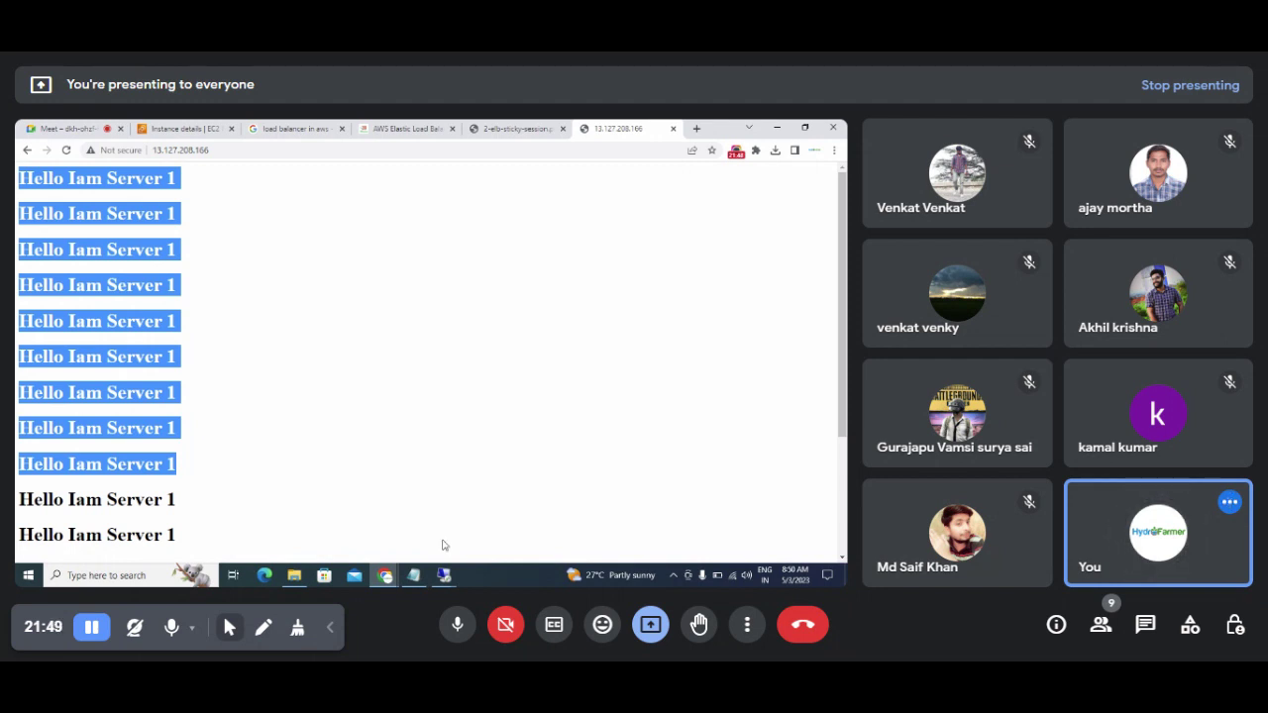
Step: Return to the first server's Remote Desktop window and disconnect its session
left_click(777, 126)
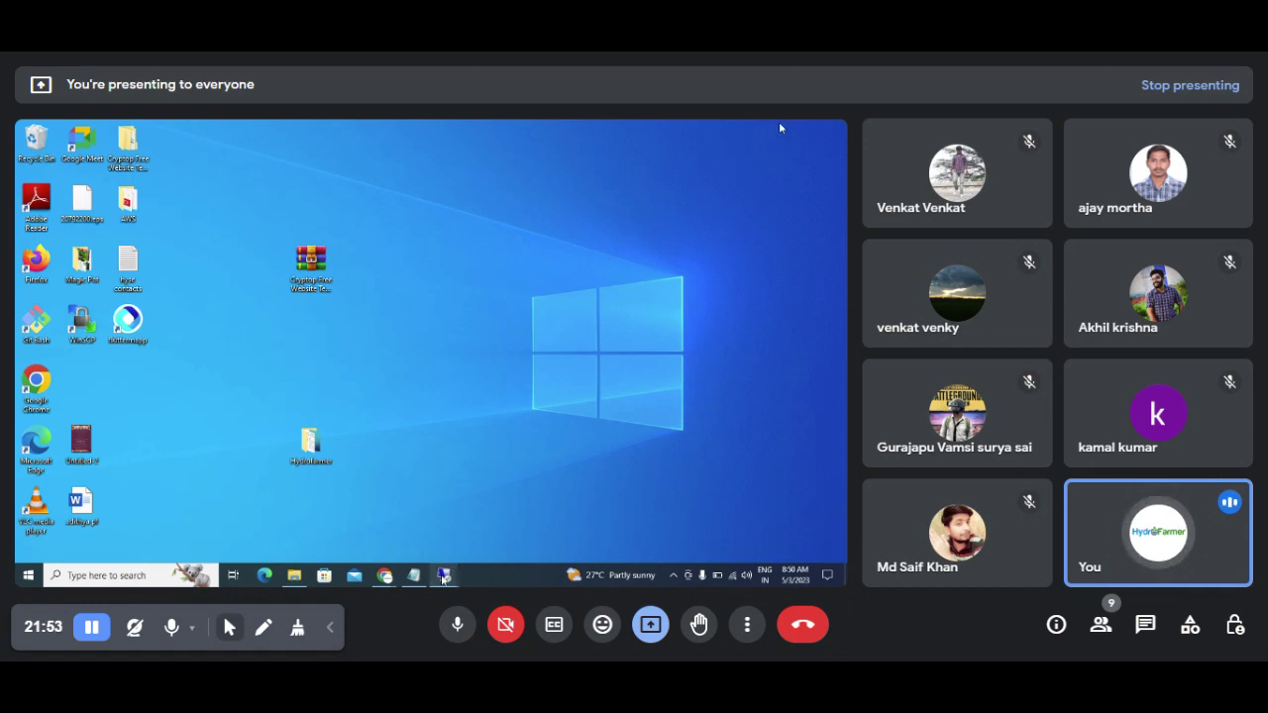
mouse_move(445, 572)
left_click(343, 528)
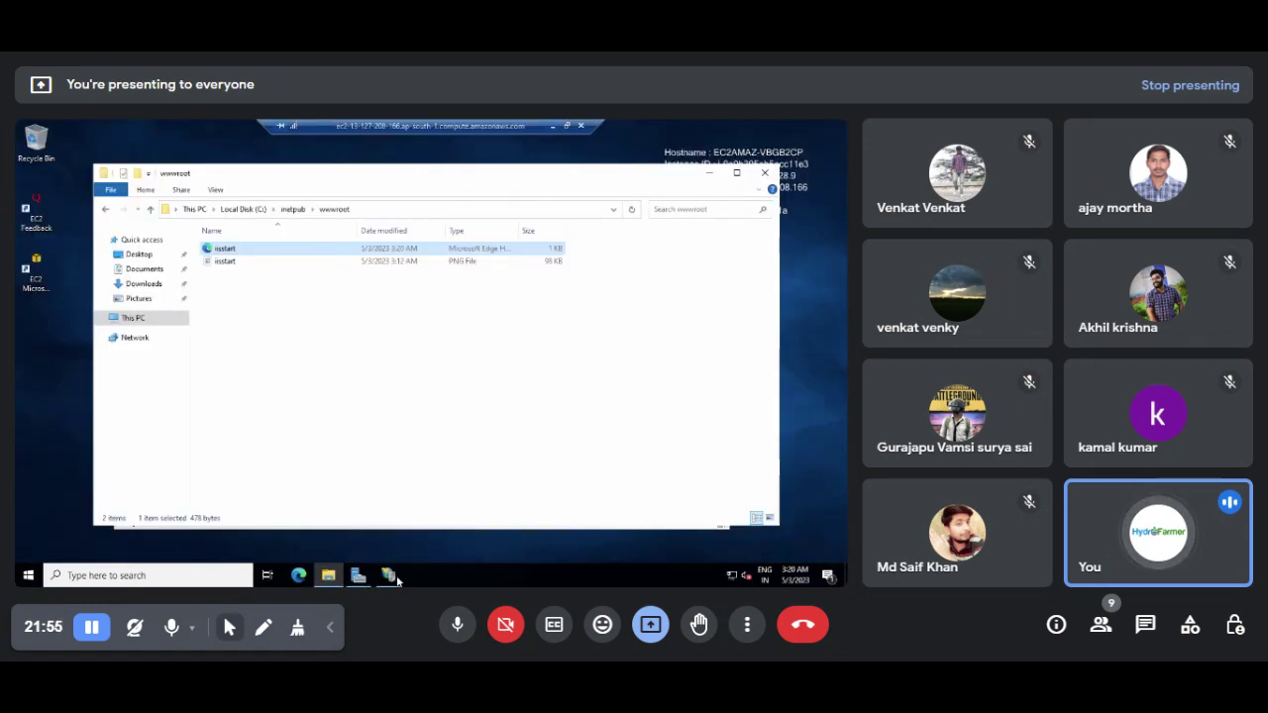
left_click(552, 125)
mouse_move(445, 574)
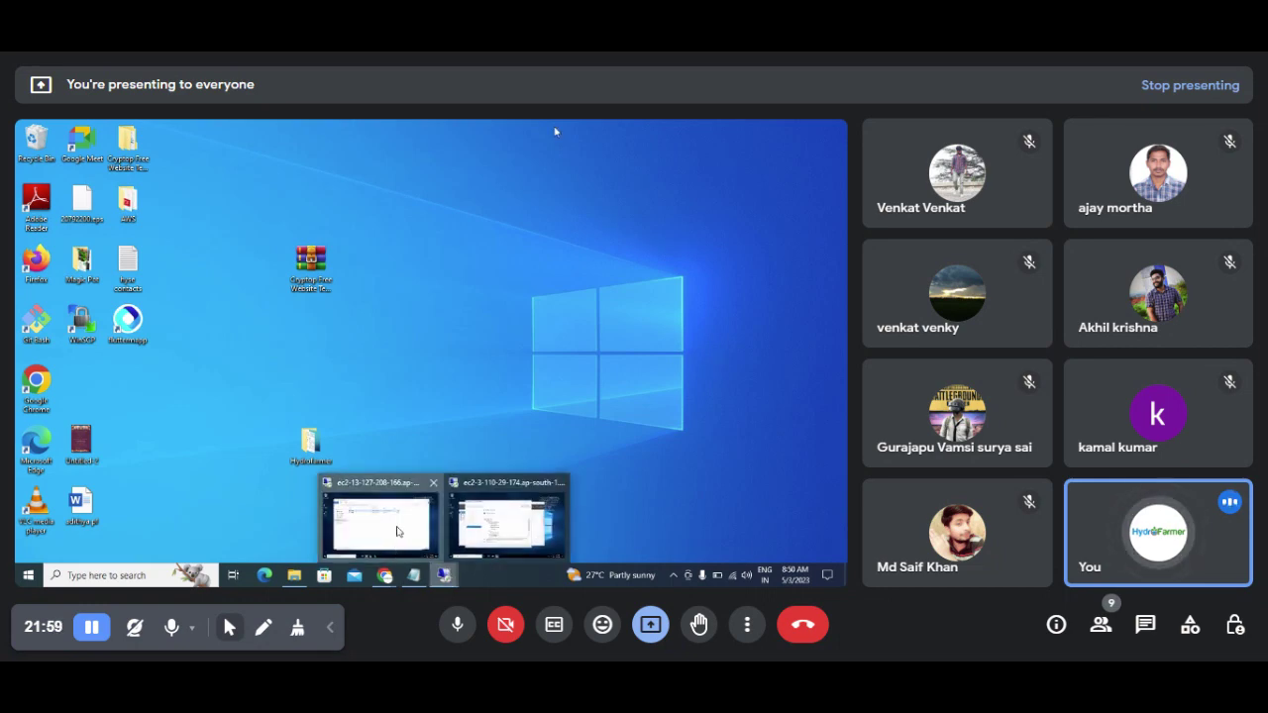
left_click(381, 525)
left_click(581, 127)
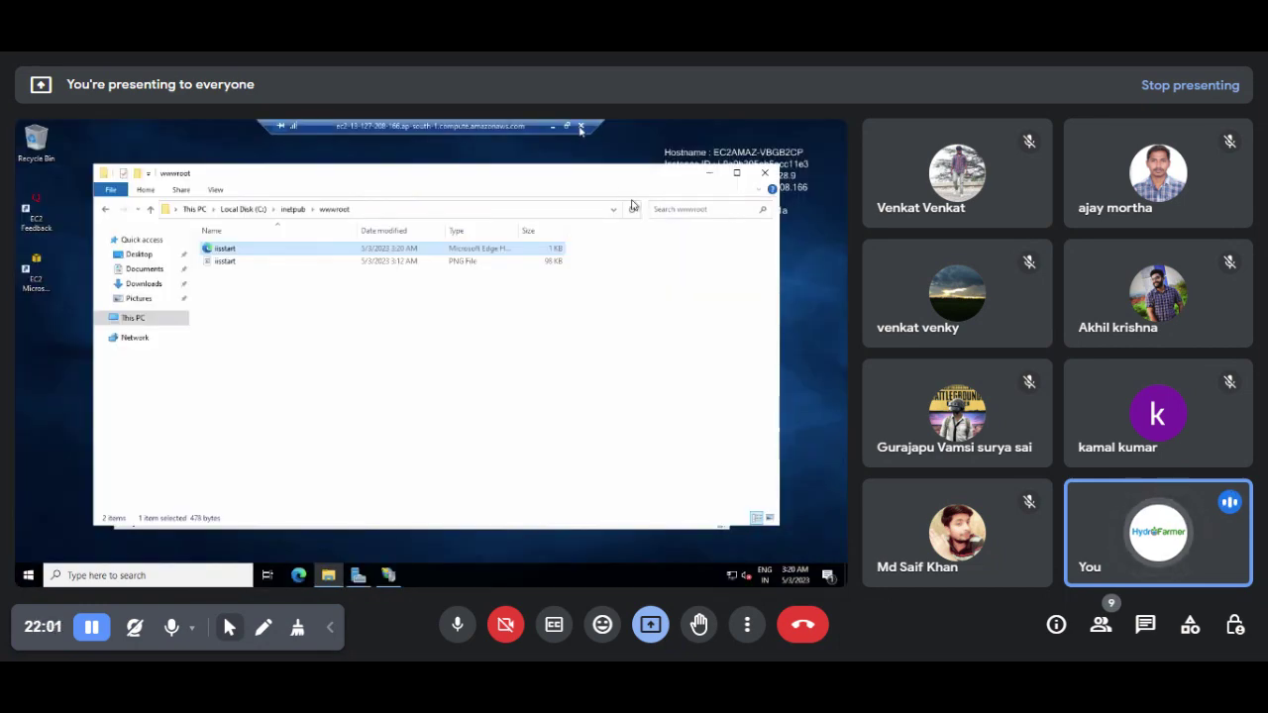
left_click(469, 373)
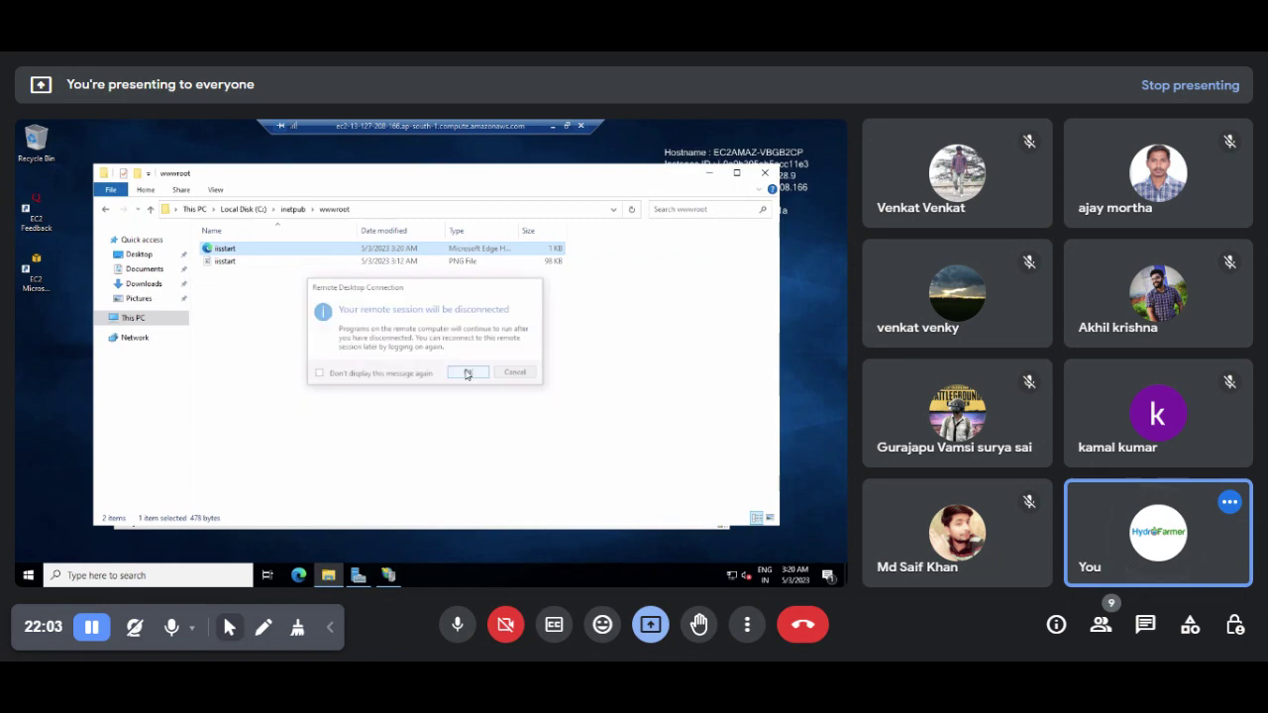
Step: Recheck server 1's page in Chrome, then bring up the second server's Remote Desktop
left_click(411, 576)
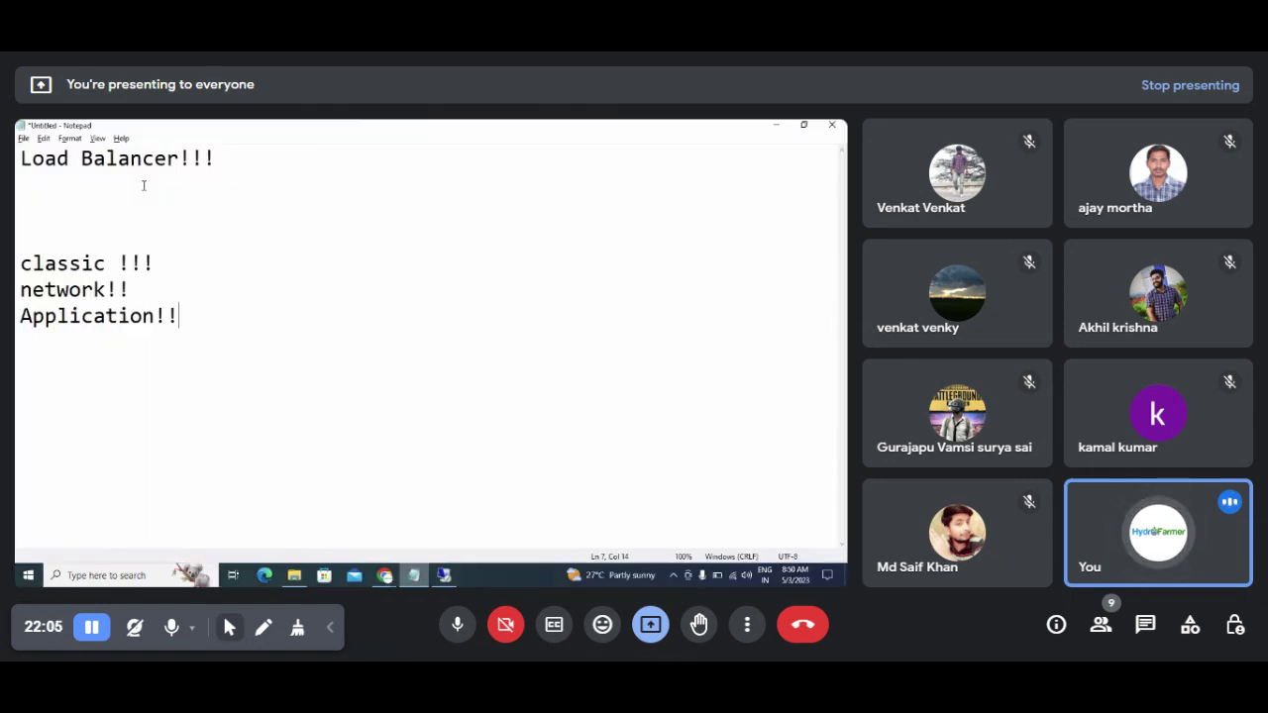
right_click(413, 576)
left_click(384, 576)
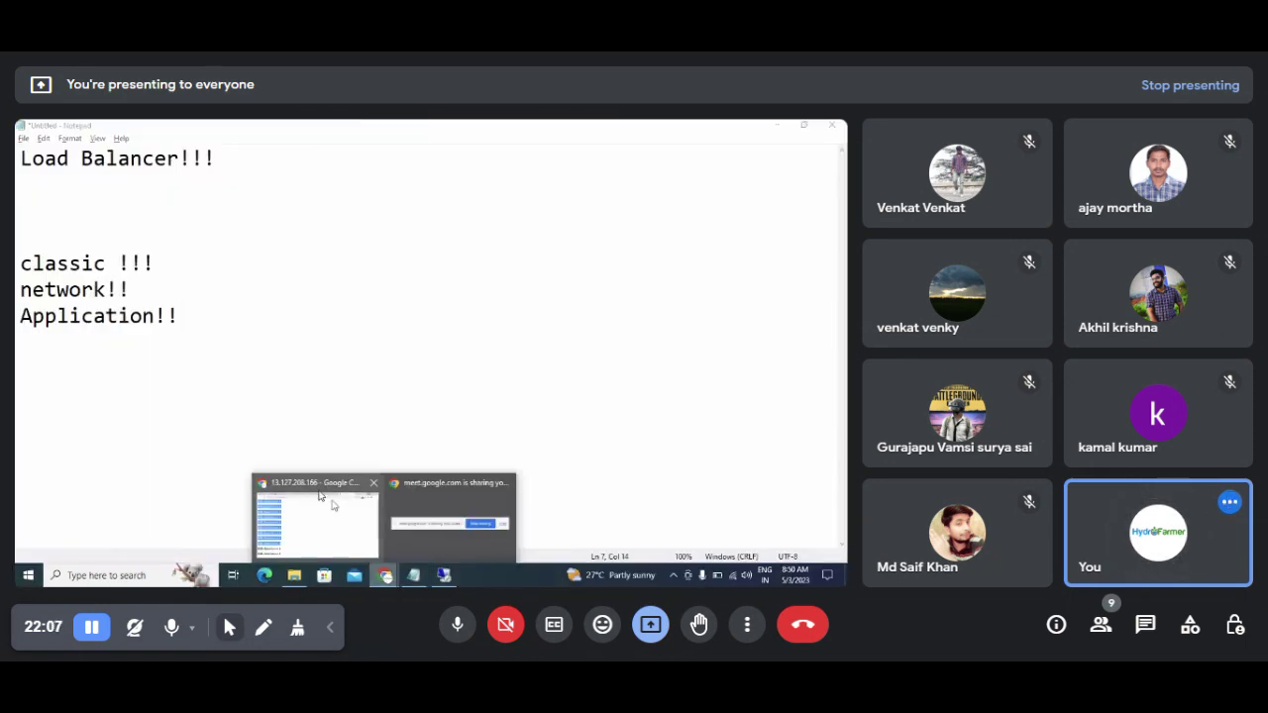
left_click(330, 501)
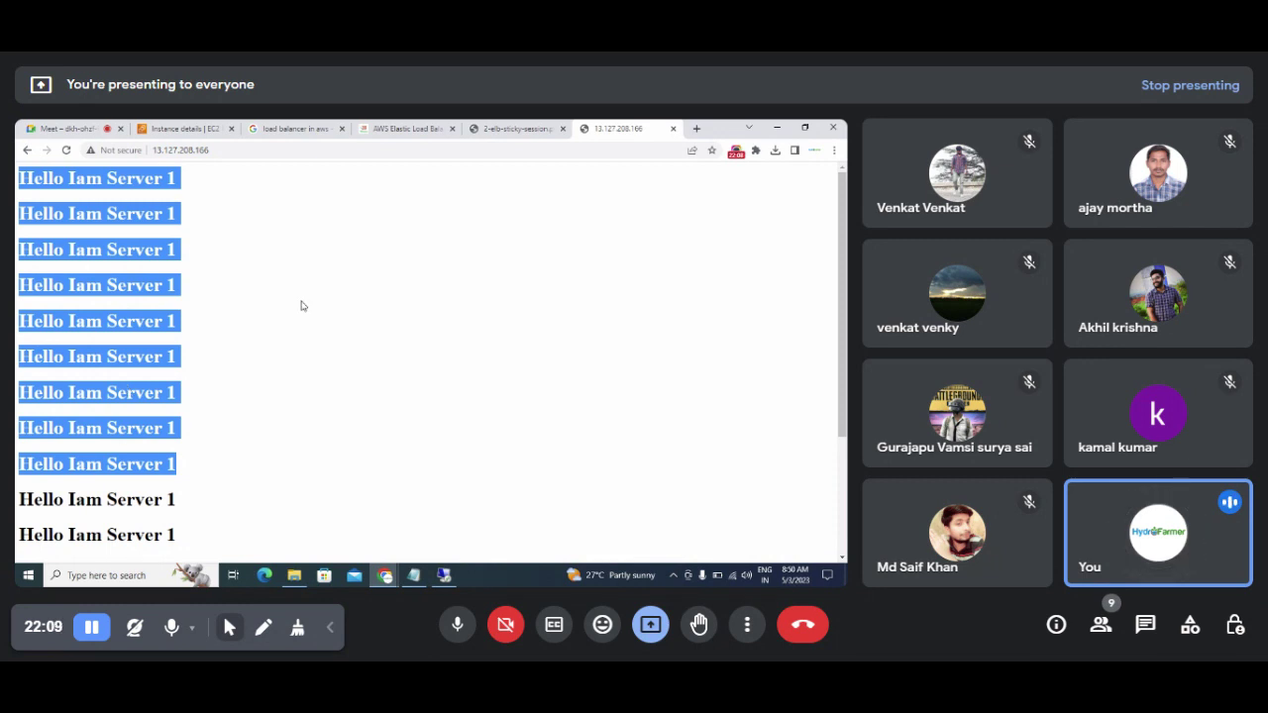
left_click(275, 351)
scroll(275, 352, "down", 3)
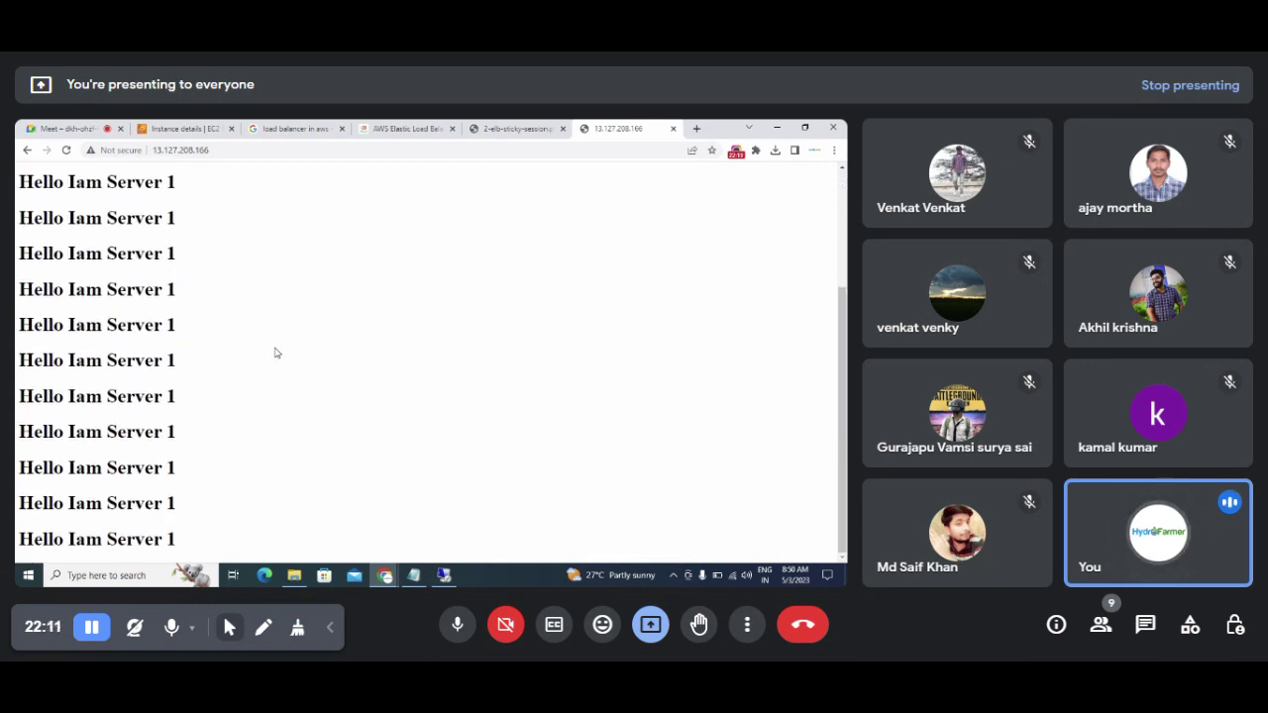
left_click(443, 575)
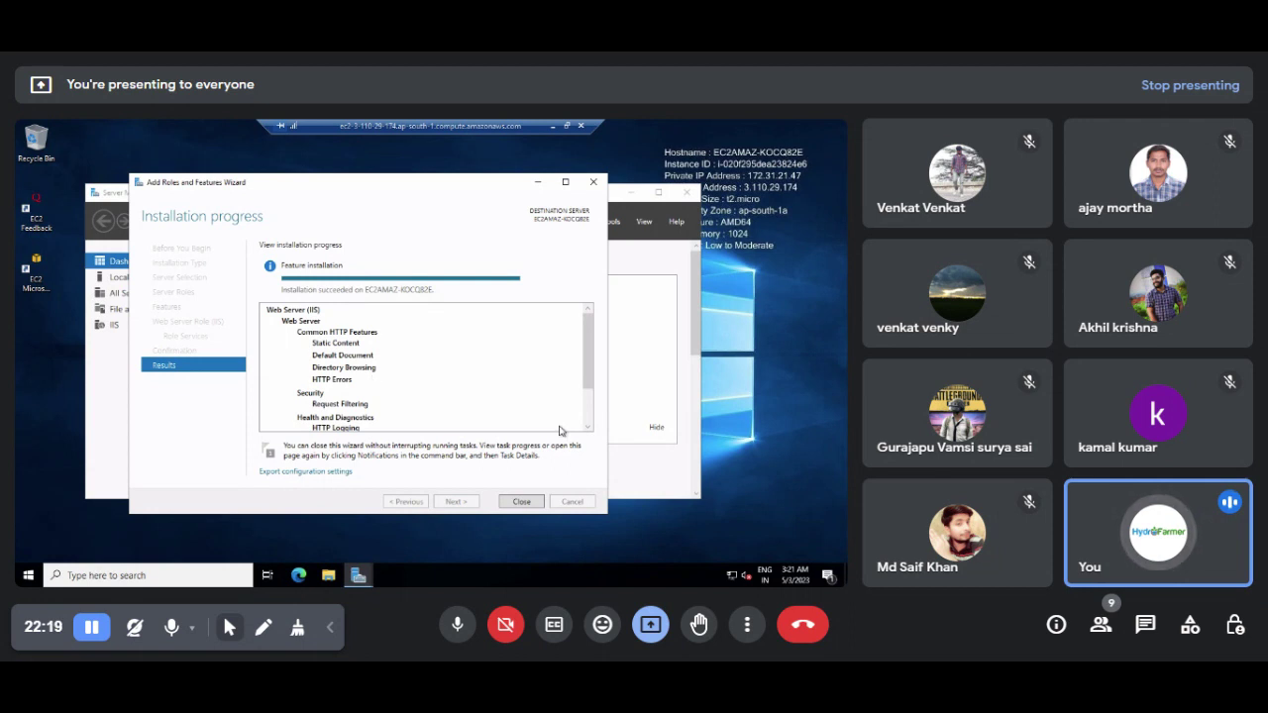
Step: Close the Add Roles and Features Wizard and launch Internet Information Services (IIS) Manager from Tools
left_click(521, 502)
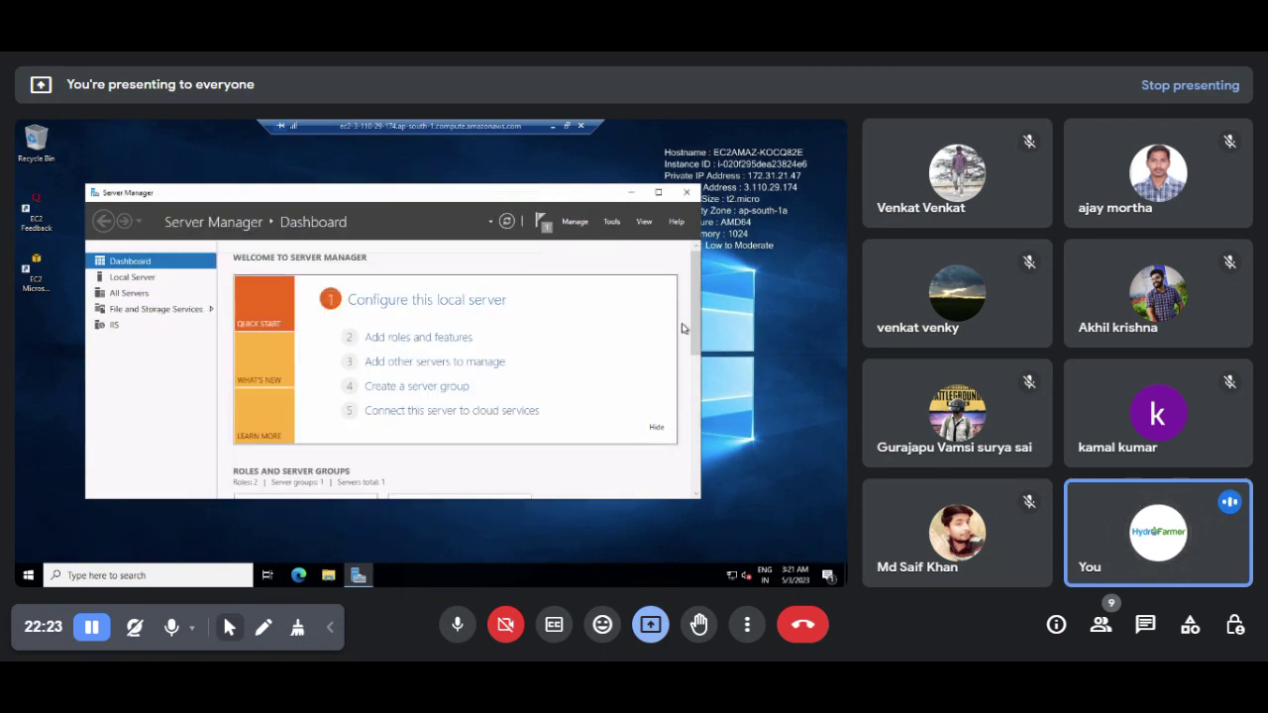
left_click_drag(698, 328, 698, 403)
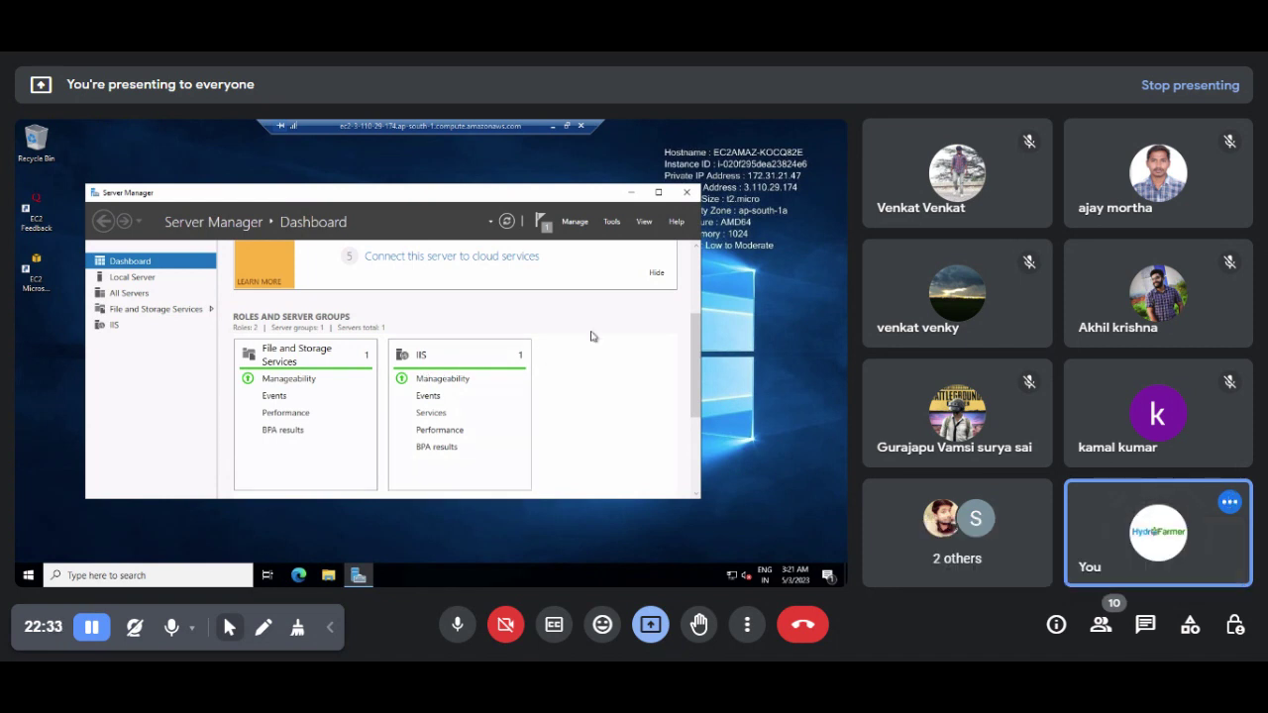
left_click_drag(697, 327, 697, 267)
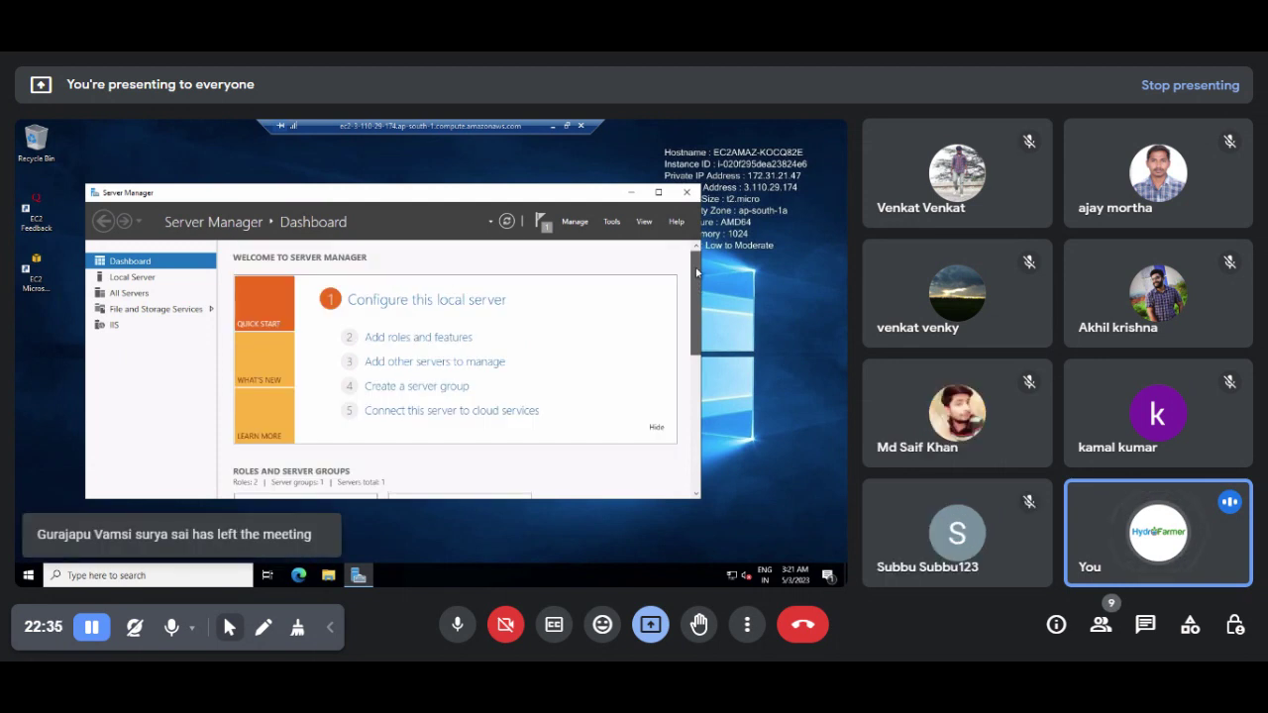
left_click(612, 221)
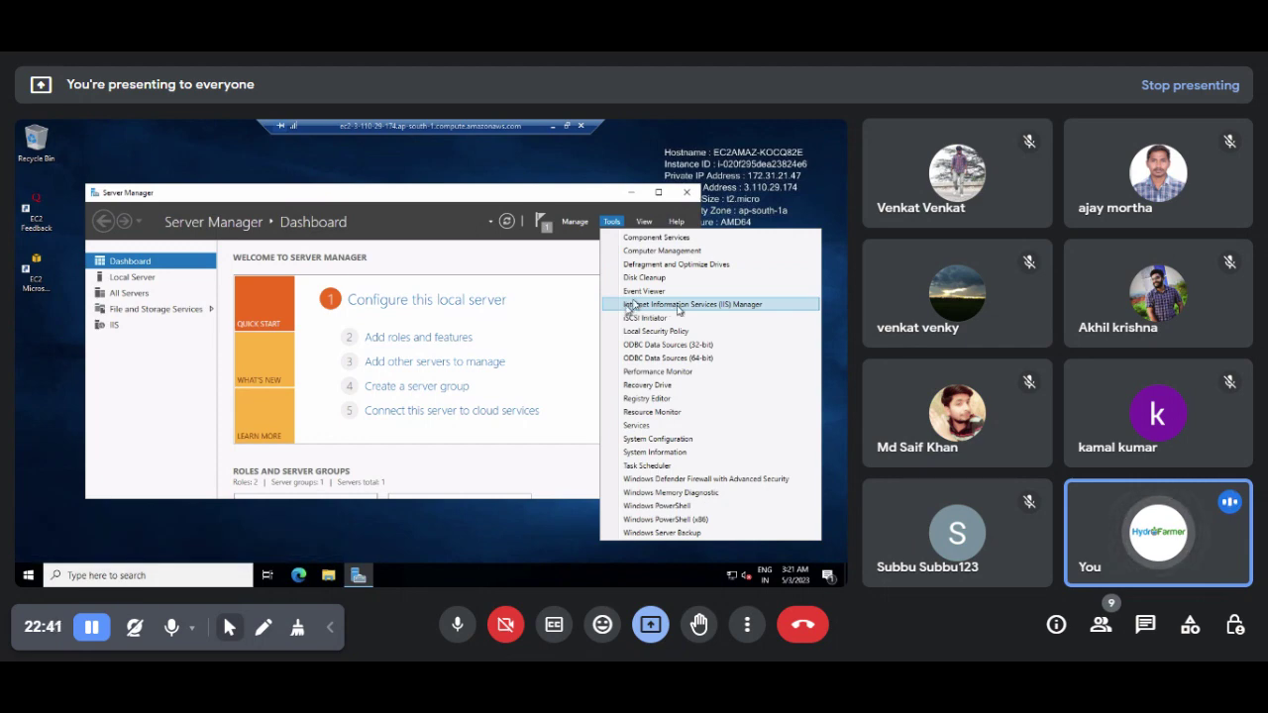
left_click(678, 306)
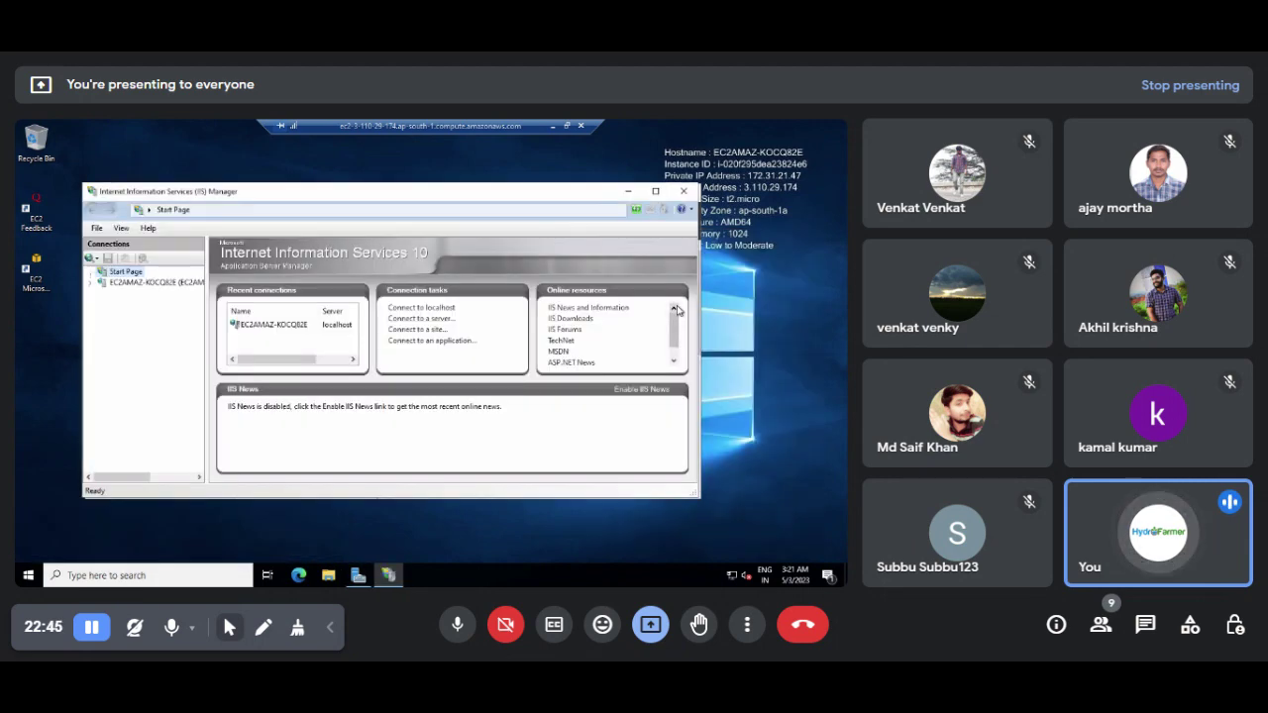
Step: Expand EC2AMAZ-KOCQ82E and Sites, select Default Web Site, and browse it on *:80 (http)
double_click(123, 284)
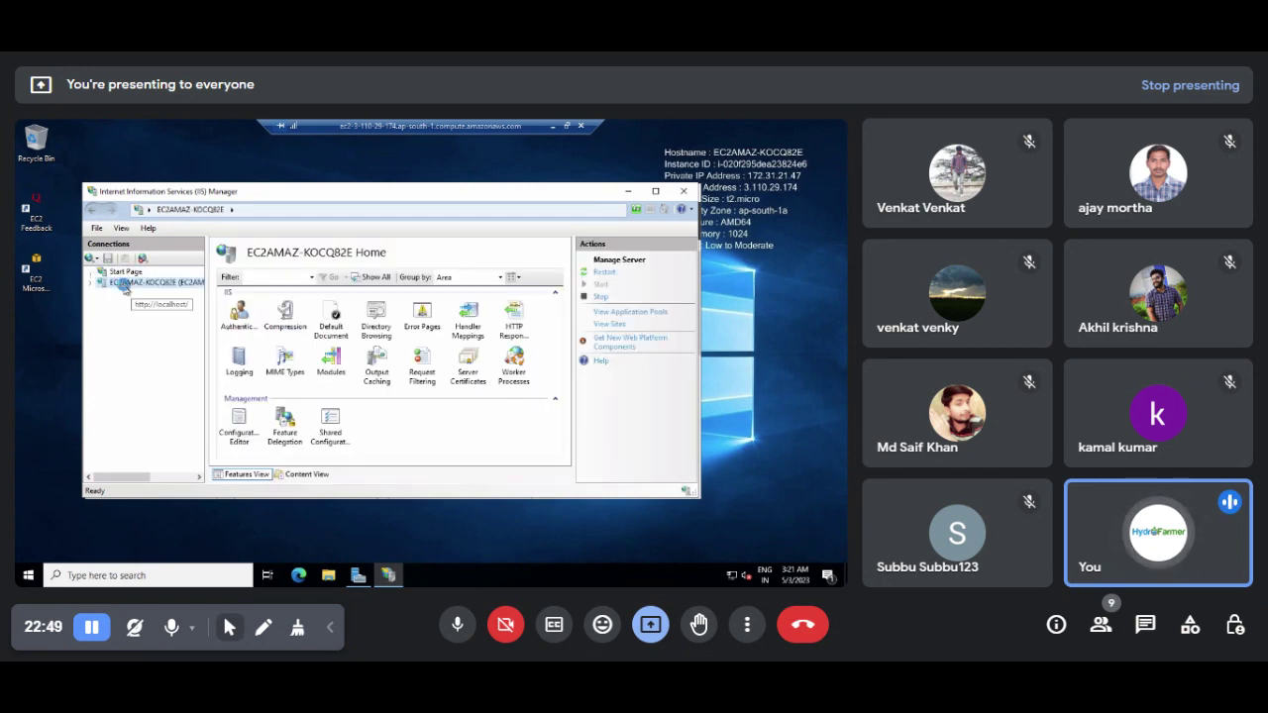
double_click(128, 304)
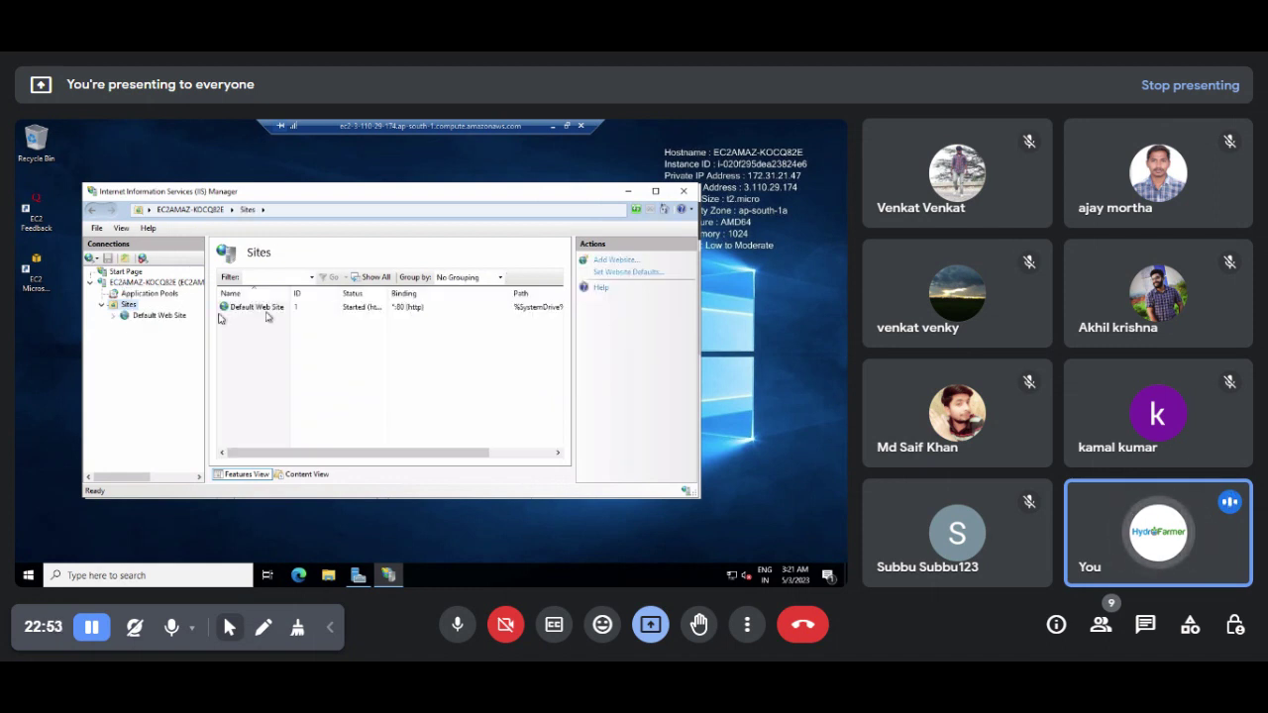
left_click(267, 312)
left_click(256, 312)
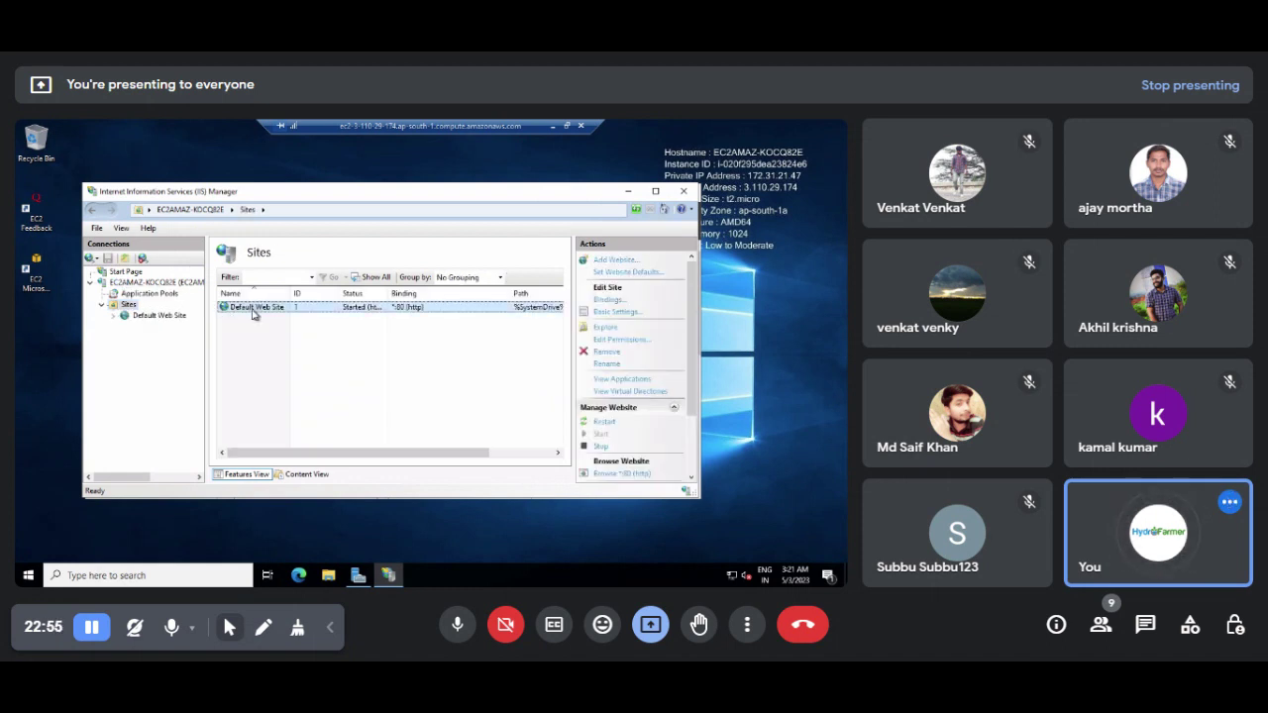
scroll(691, 340, "down", 2)
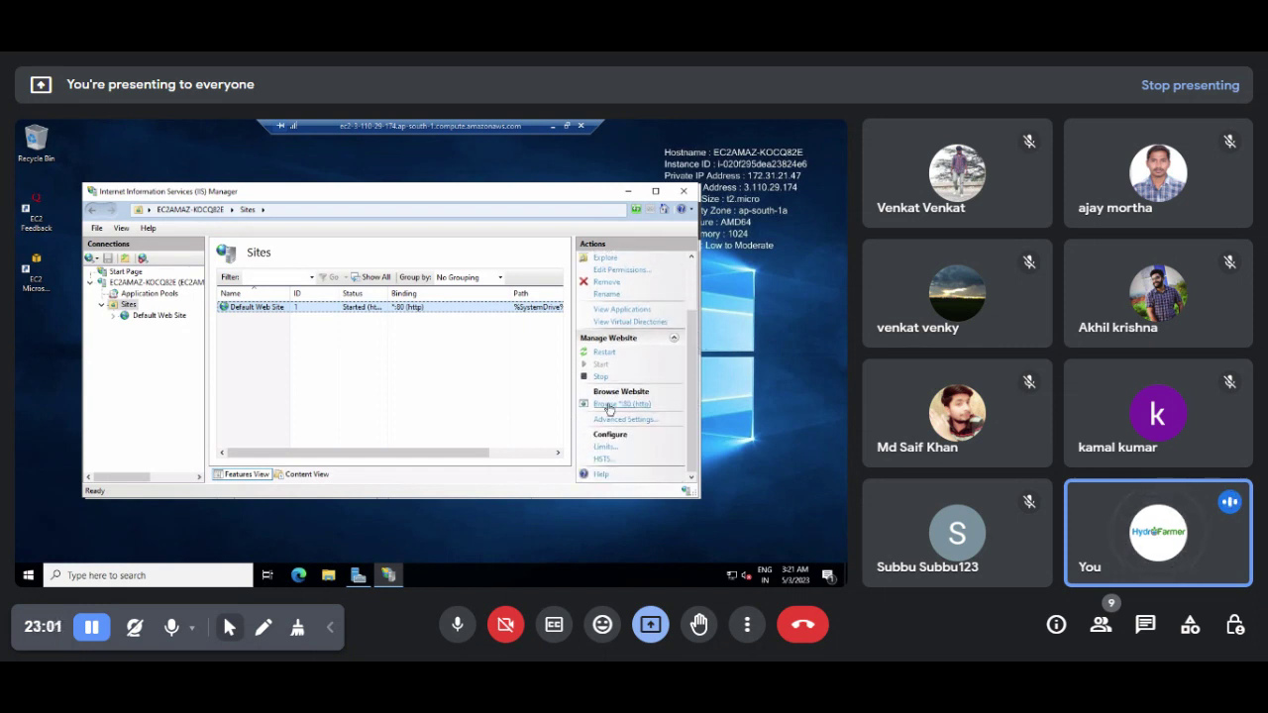
left_click(608, 406)
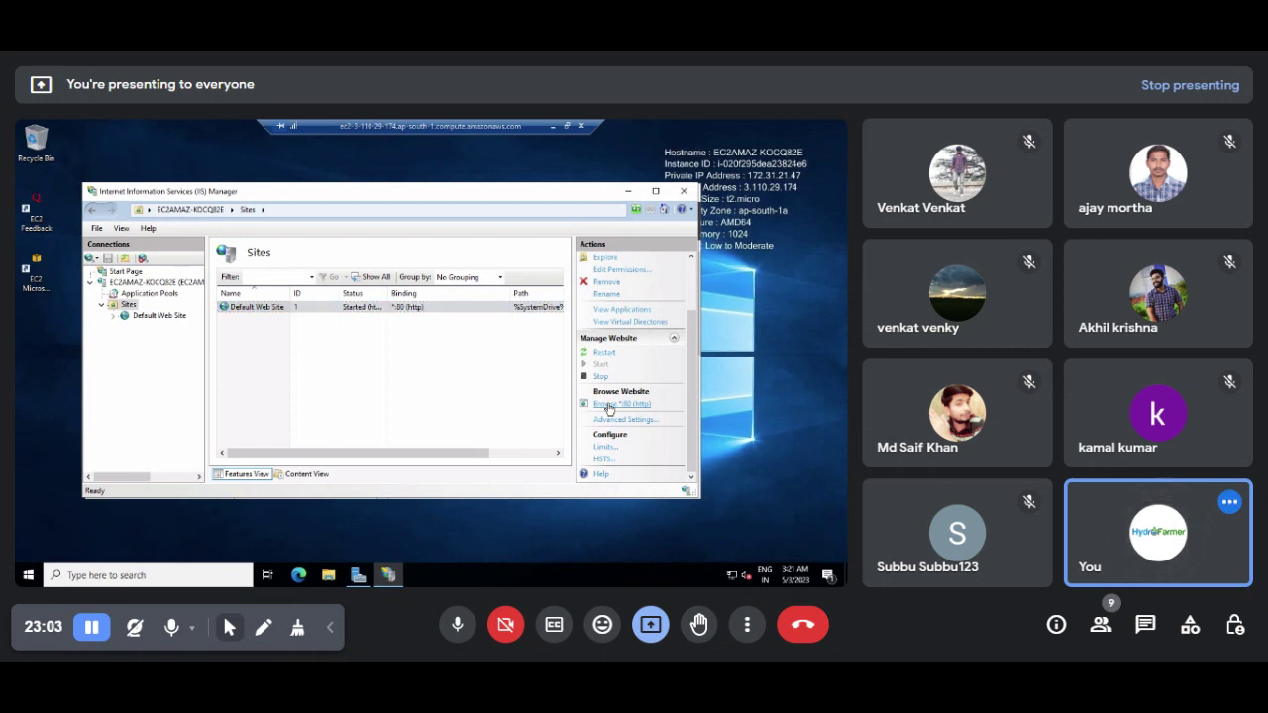
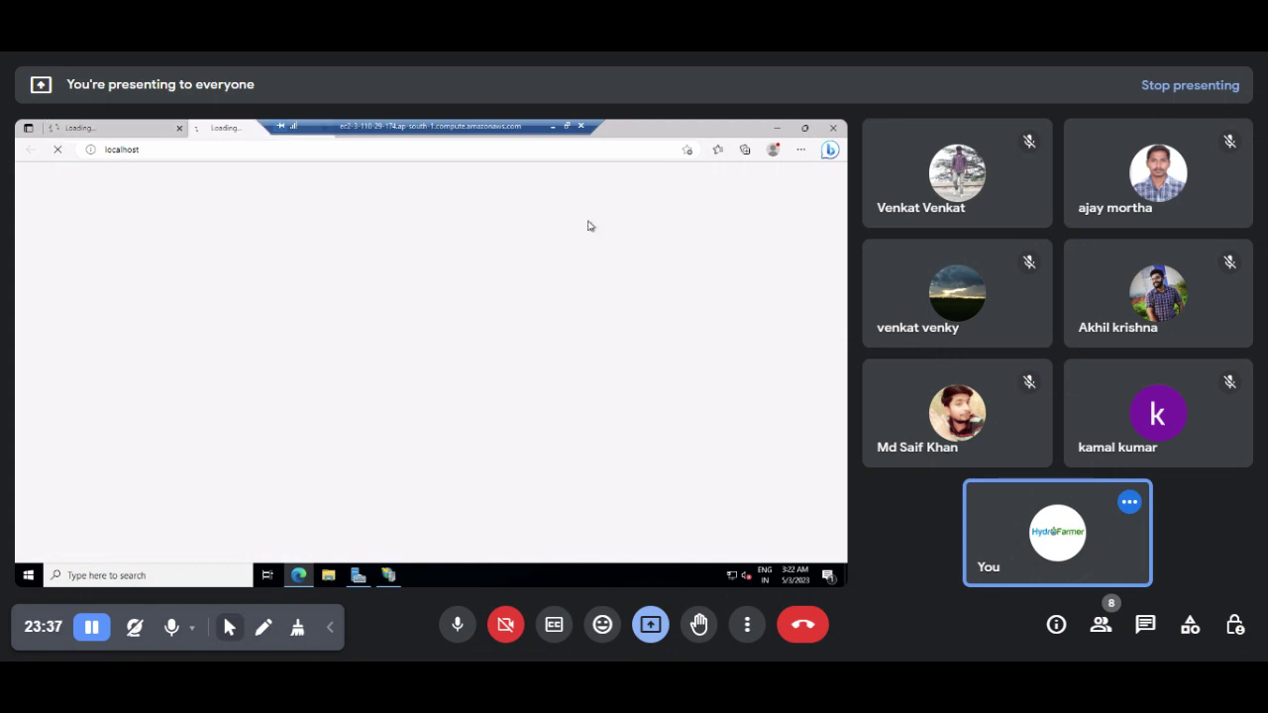
Step: Skip Edge's sign-in and data import and finish its first-run setup so the localhost IIS page loads
key("F11")
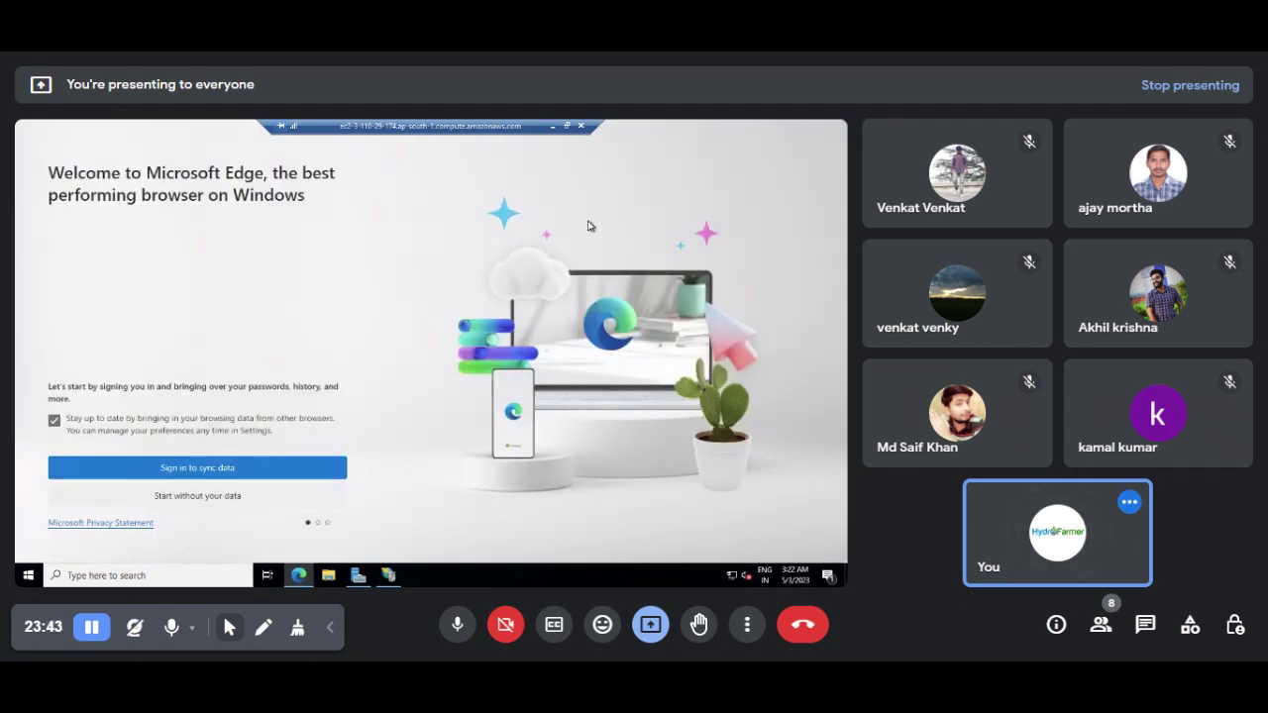
left_click(194, 497)
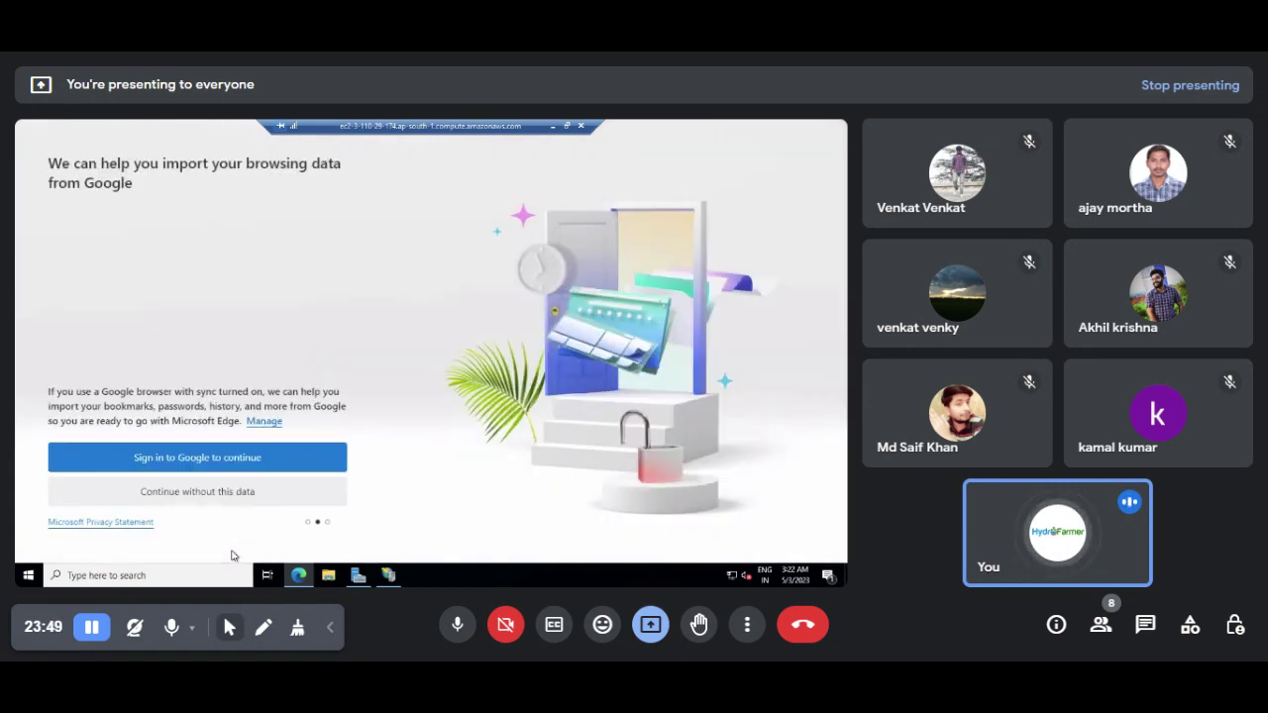
left_click(218, 496)
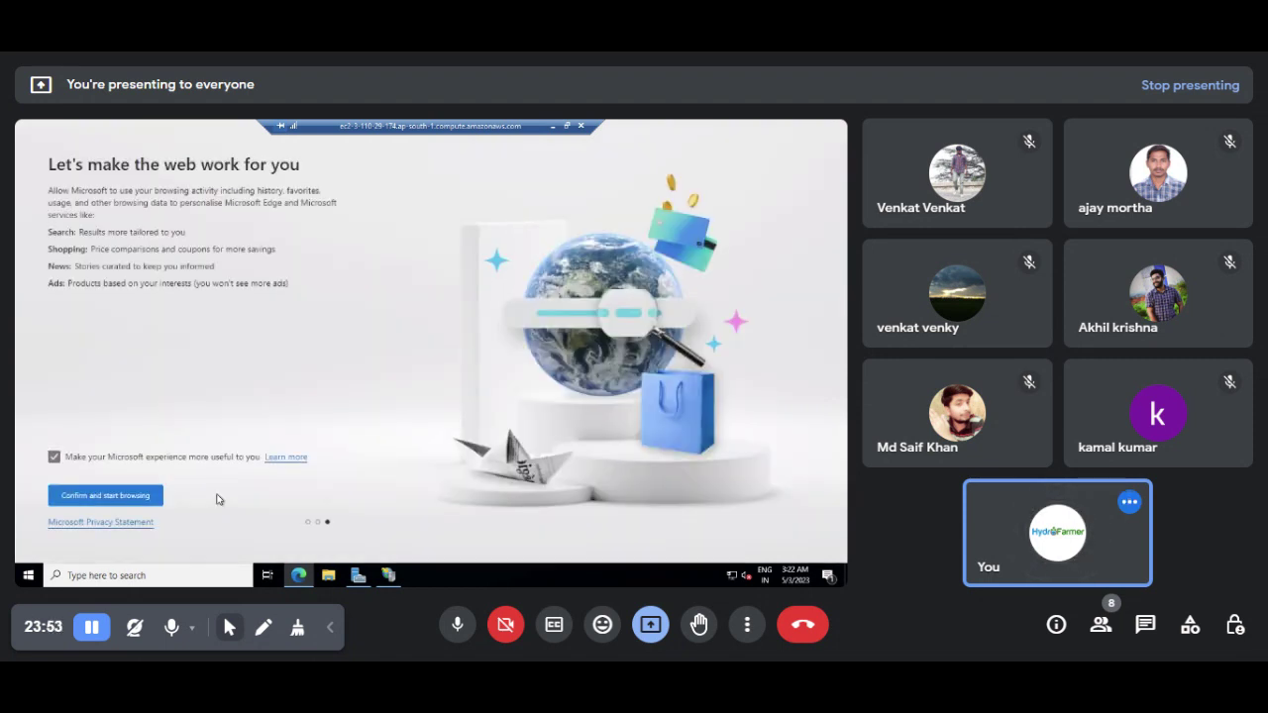
left_click(95, 495)
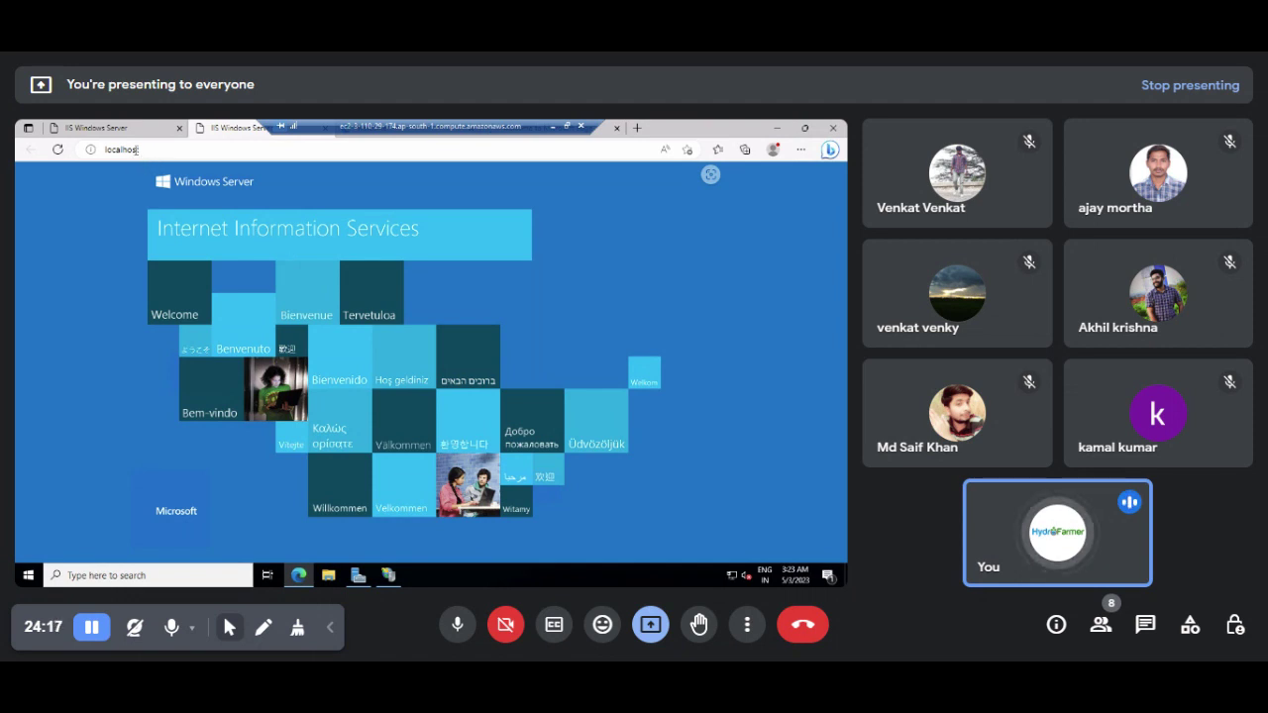
Step: Leave the server's localhost page and minimize Remote Desktop to return to the 'Hello Iam Server 1' page
left_click(144, 150)
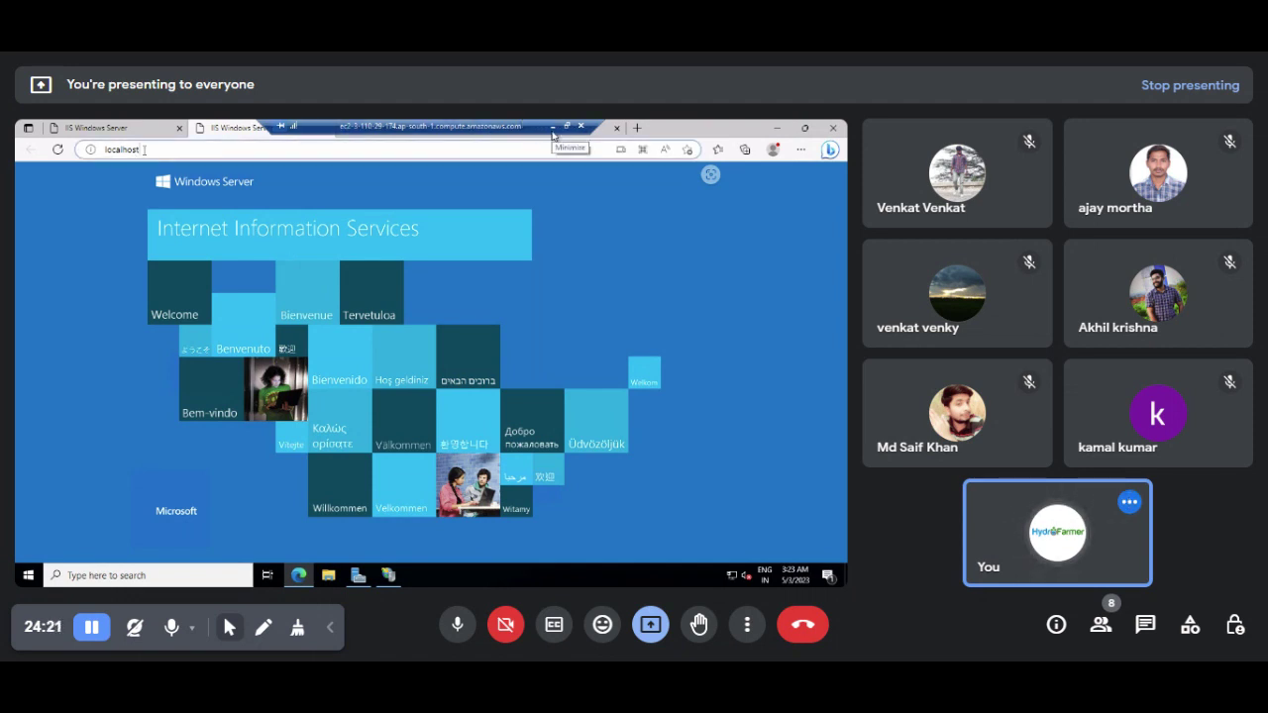
left_click(145, 150)
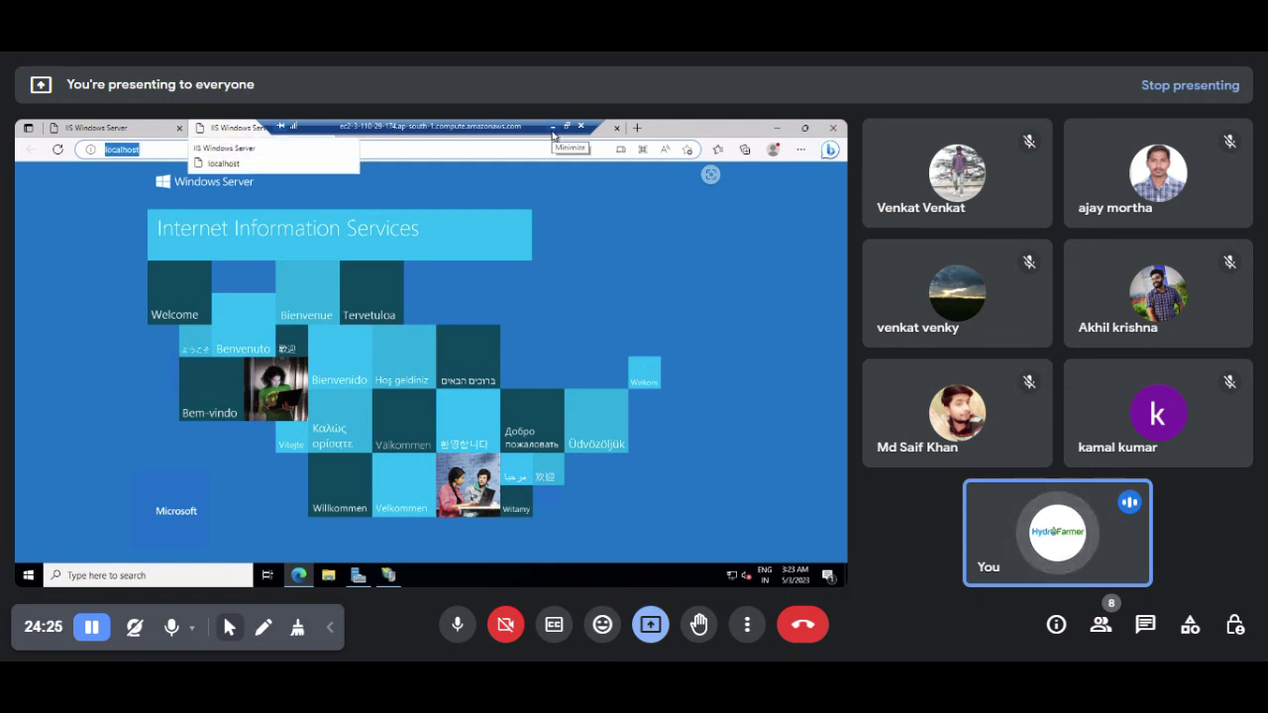
left_click(462, 357)
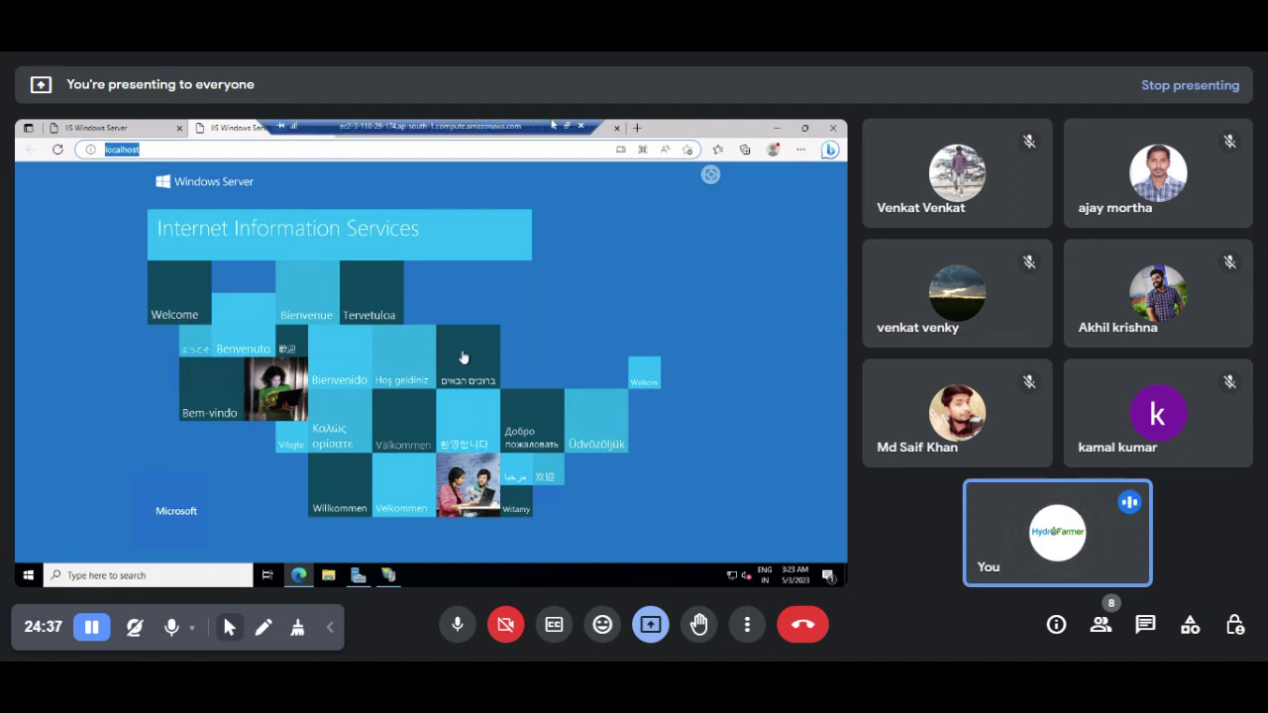
left_click(551, 127)
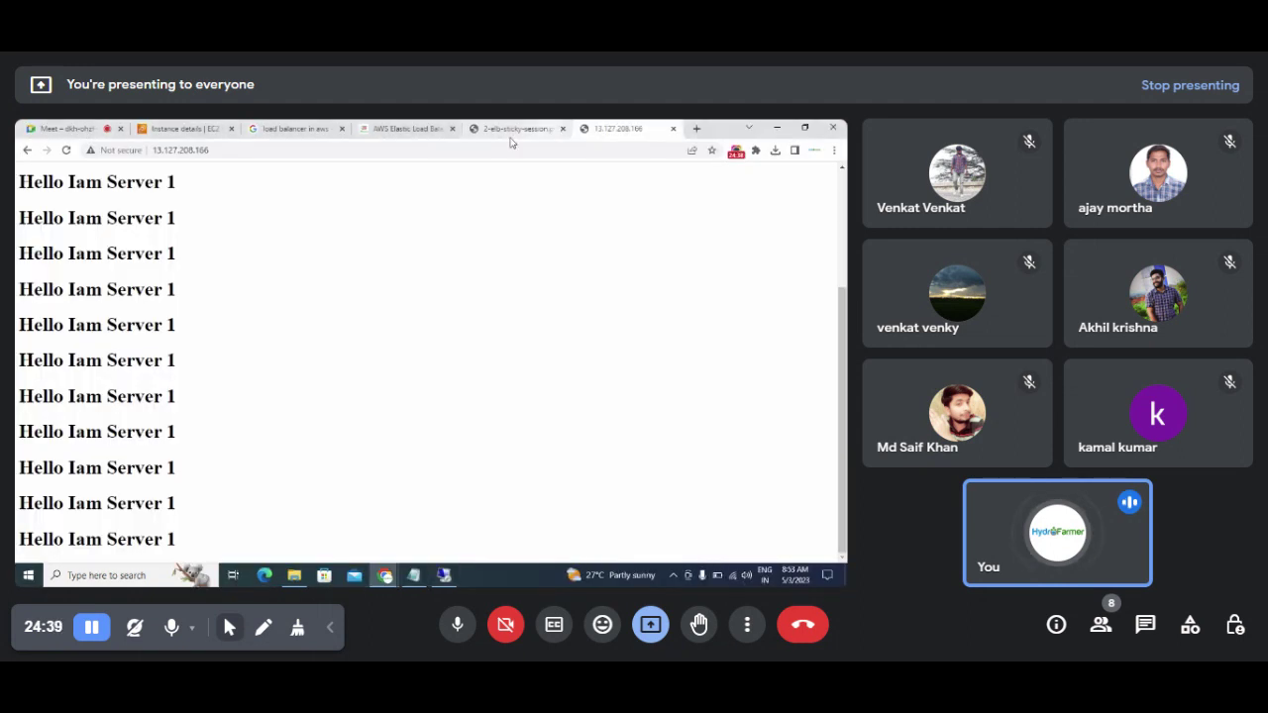
Step: Return to the EC2 instance list and open Windows Loadbalancer Server 2's details
left_click(169, 129)
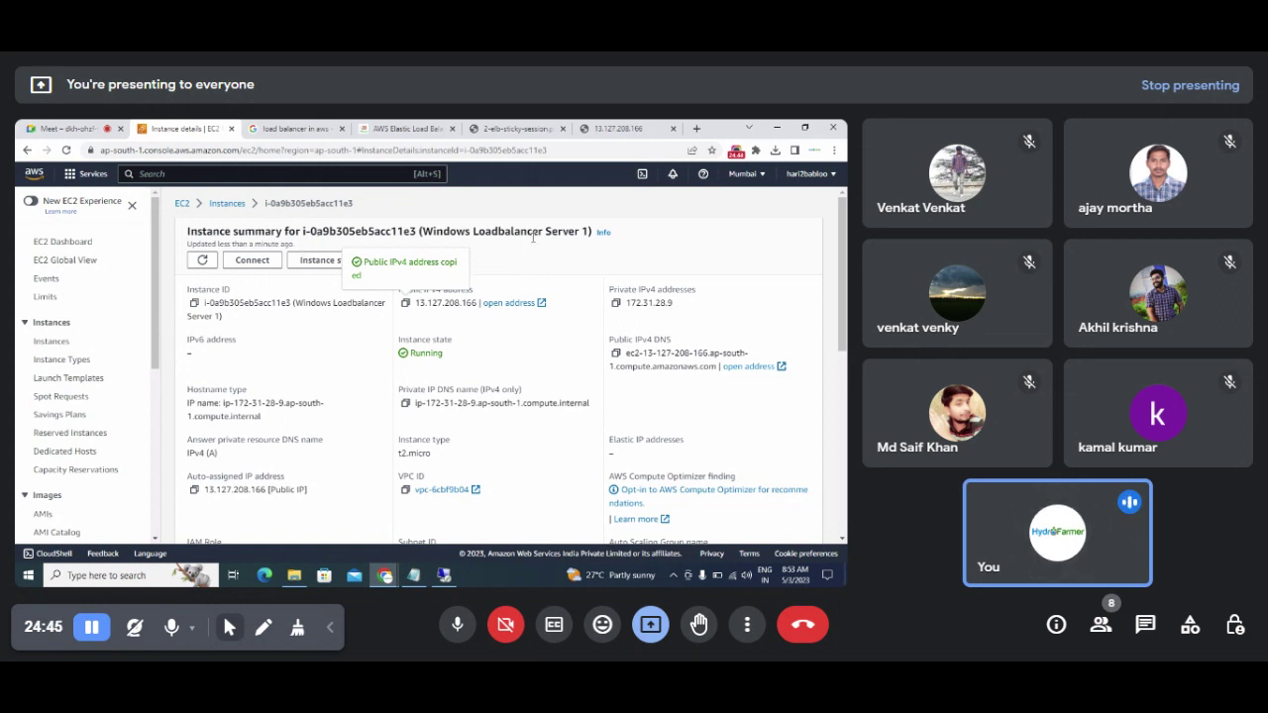
left_click_drag(473, 231, 585, 244)
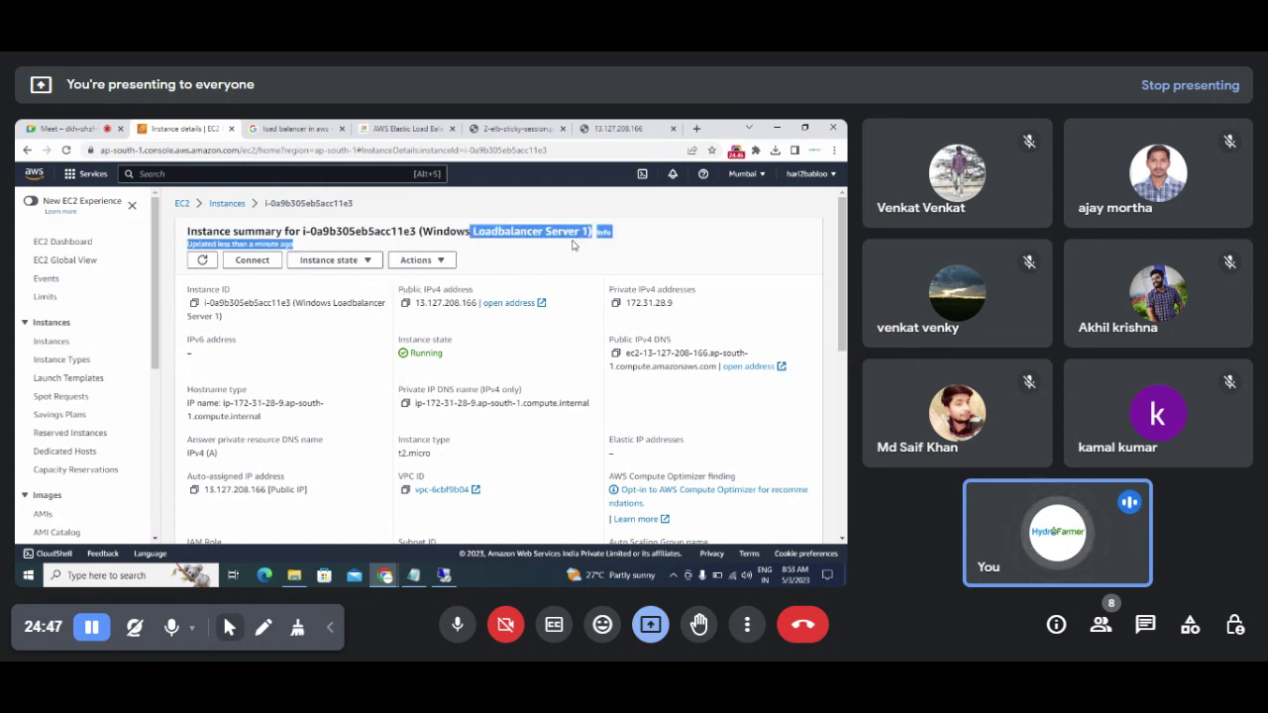
left_click(226, 204)
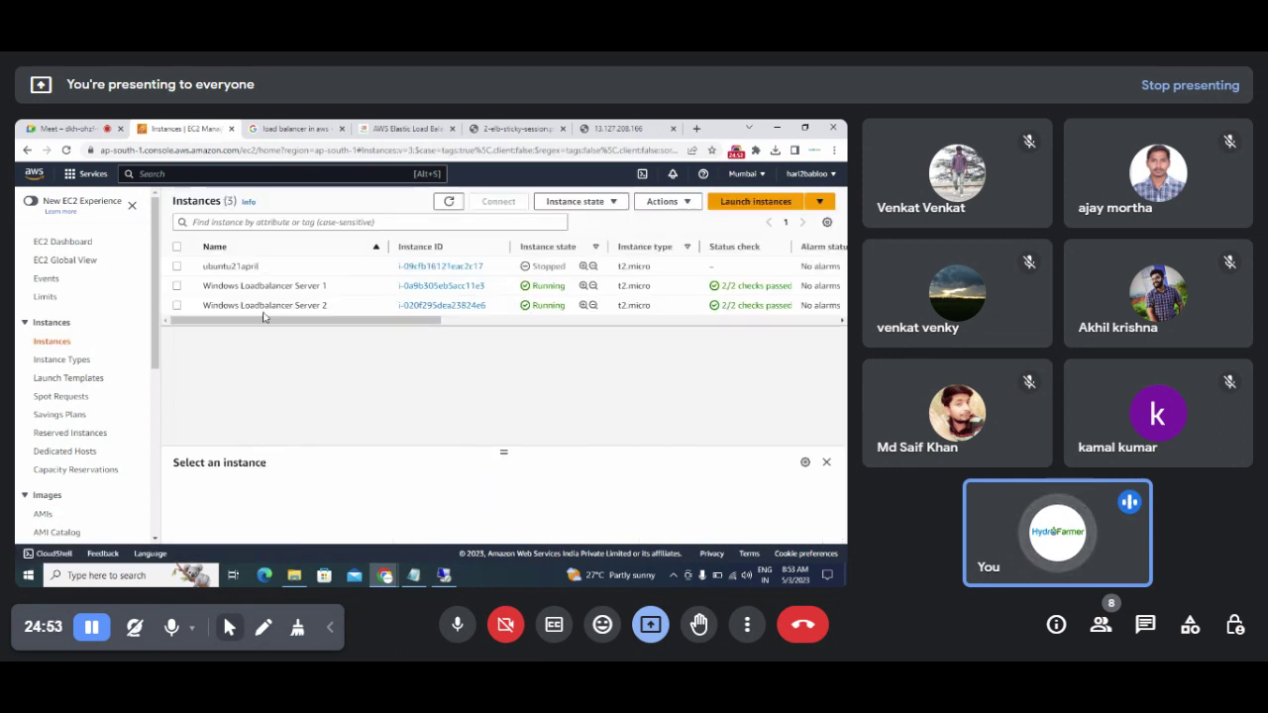
left_click(425, 307)
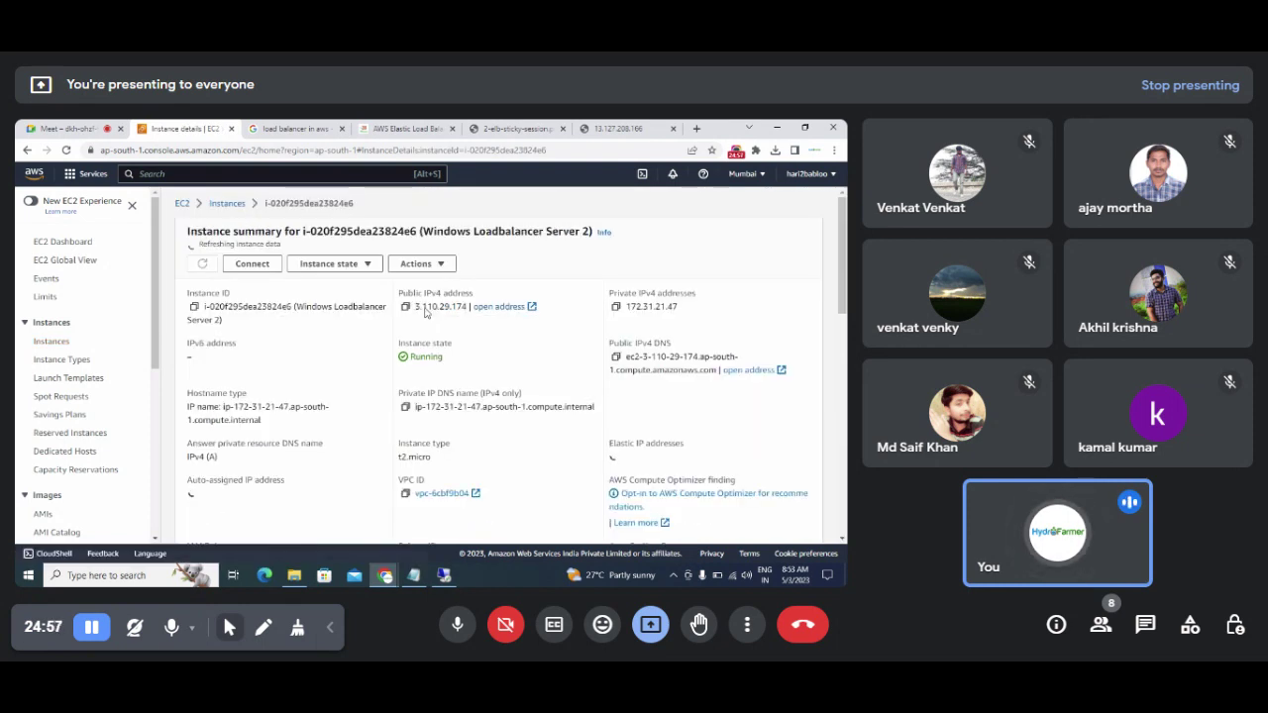
scroll(732, 291, "down", 5)
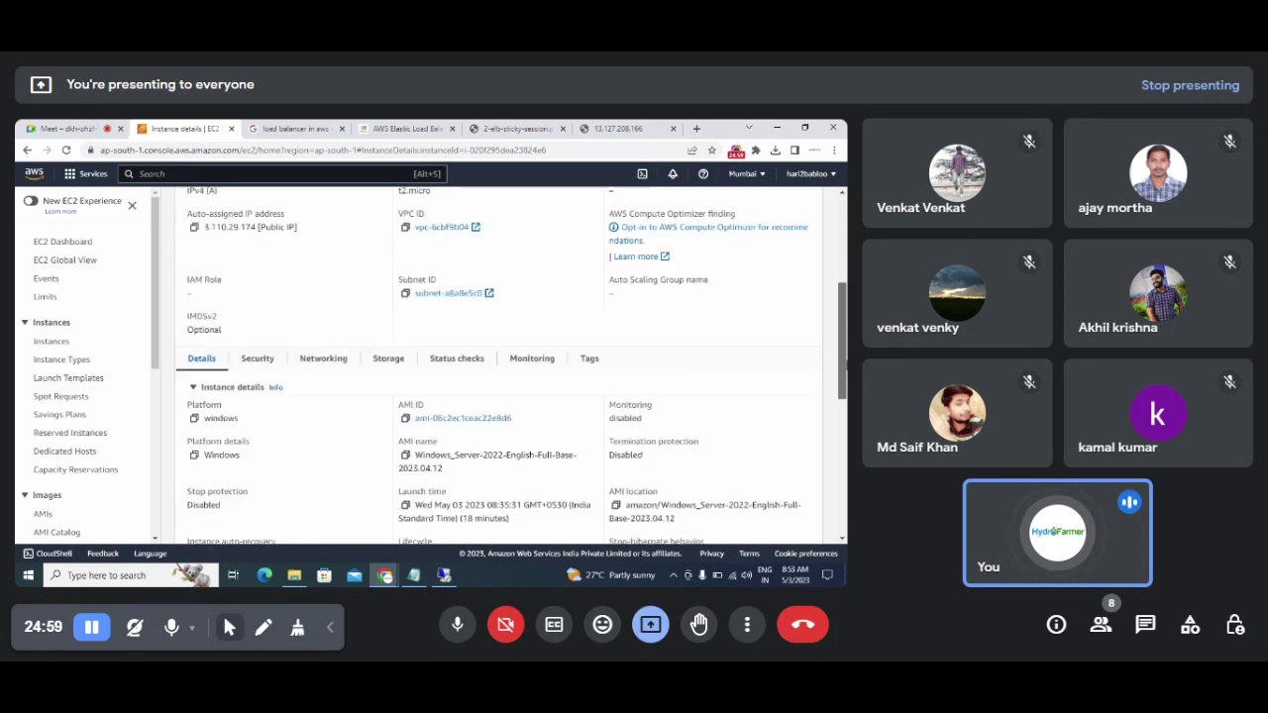
scroll(279, 361, "down", 1)
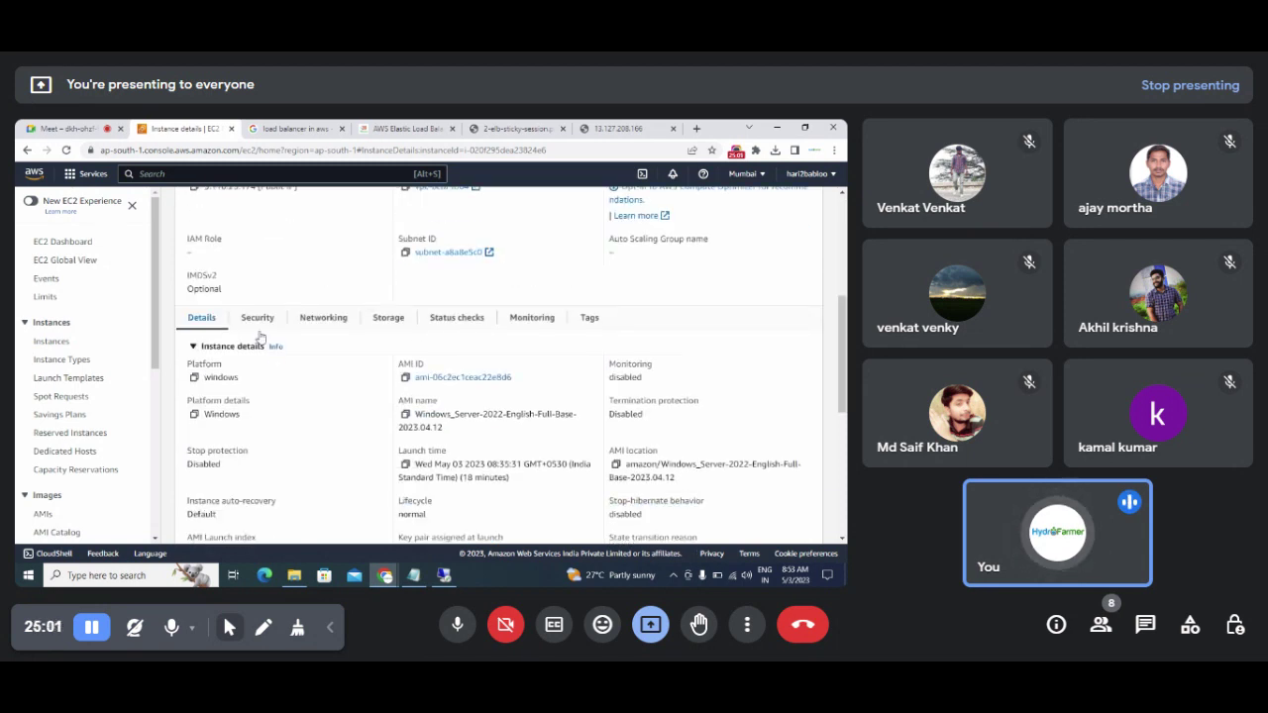
Step: Confirm Server 2's inbound rules allow port 80 and copy its public IP 3.110.29.174
left_click(258, 319)
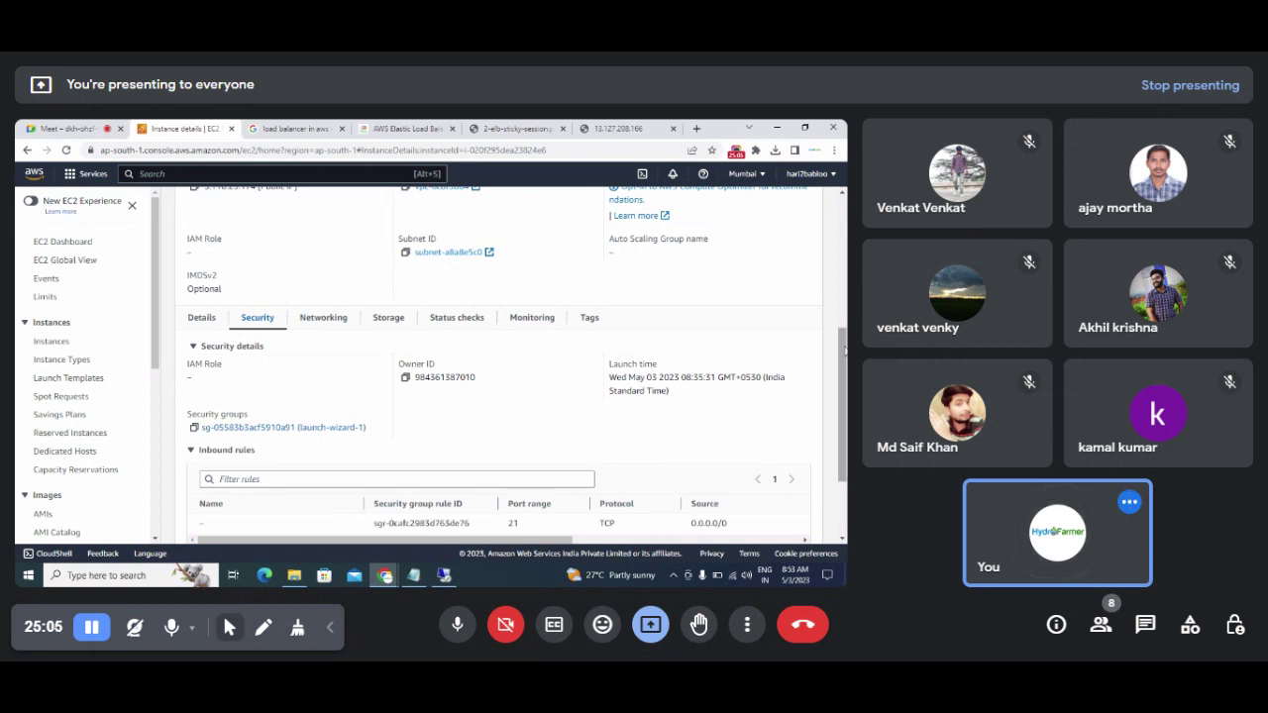
scroll(842, 416, "down", 3)
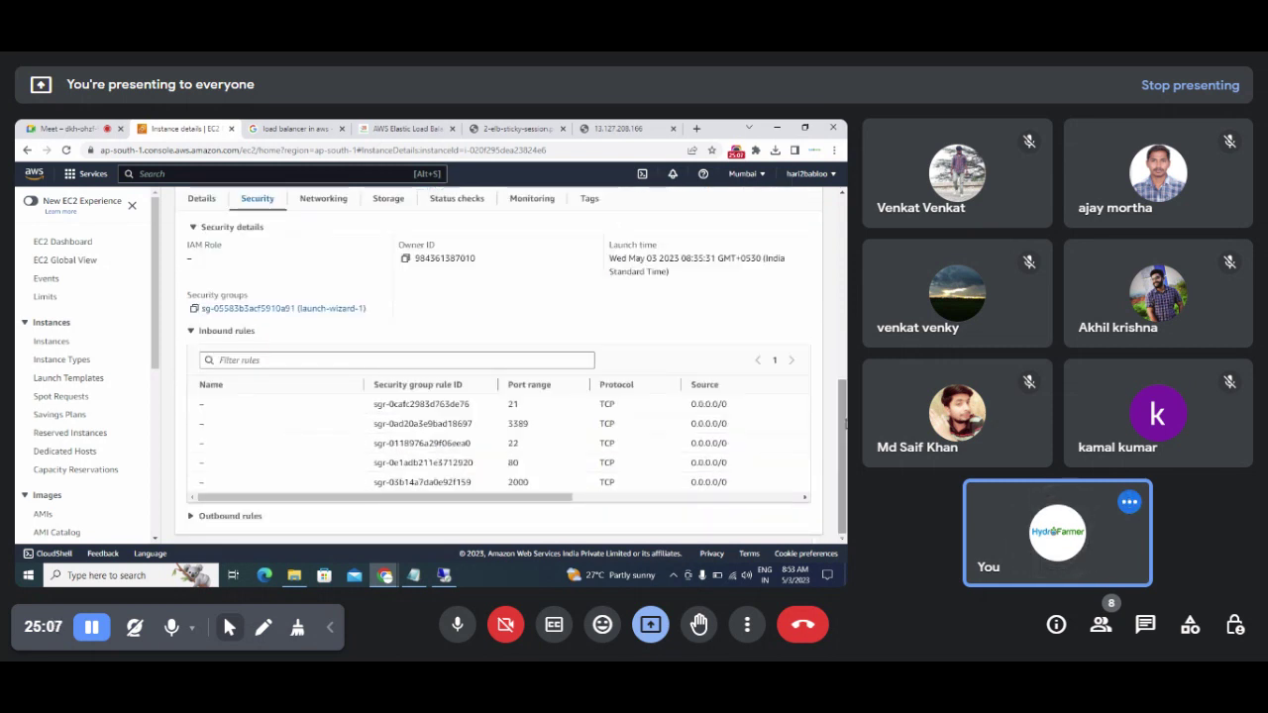
double_click(511, 464)
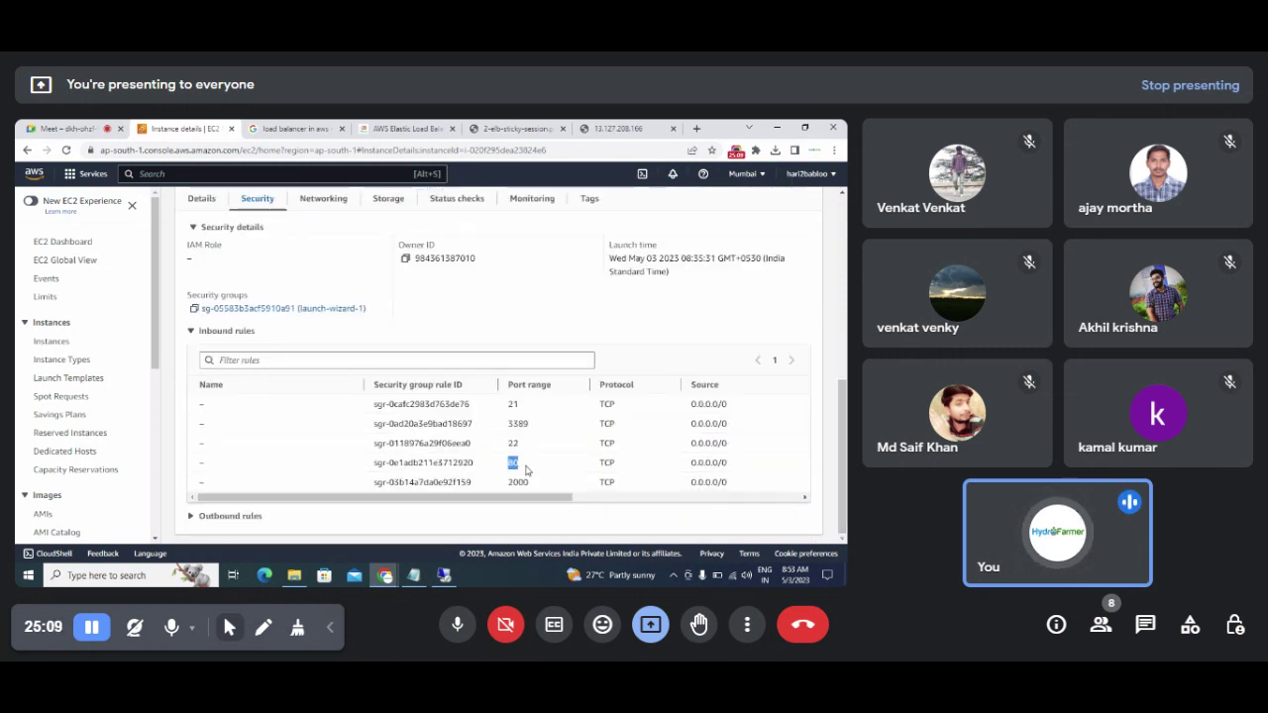
mouse_move(386, 503)
left_mouse_down()
mouse_move(468, 503)
mouse_move(388, 525)
left_mouse_up()
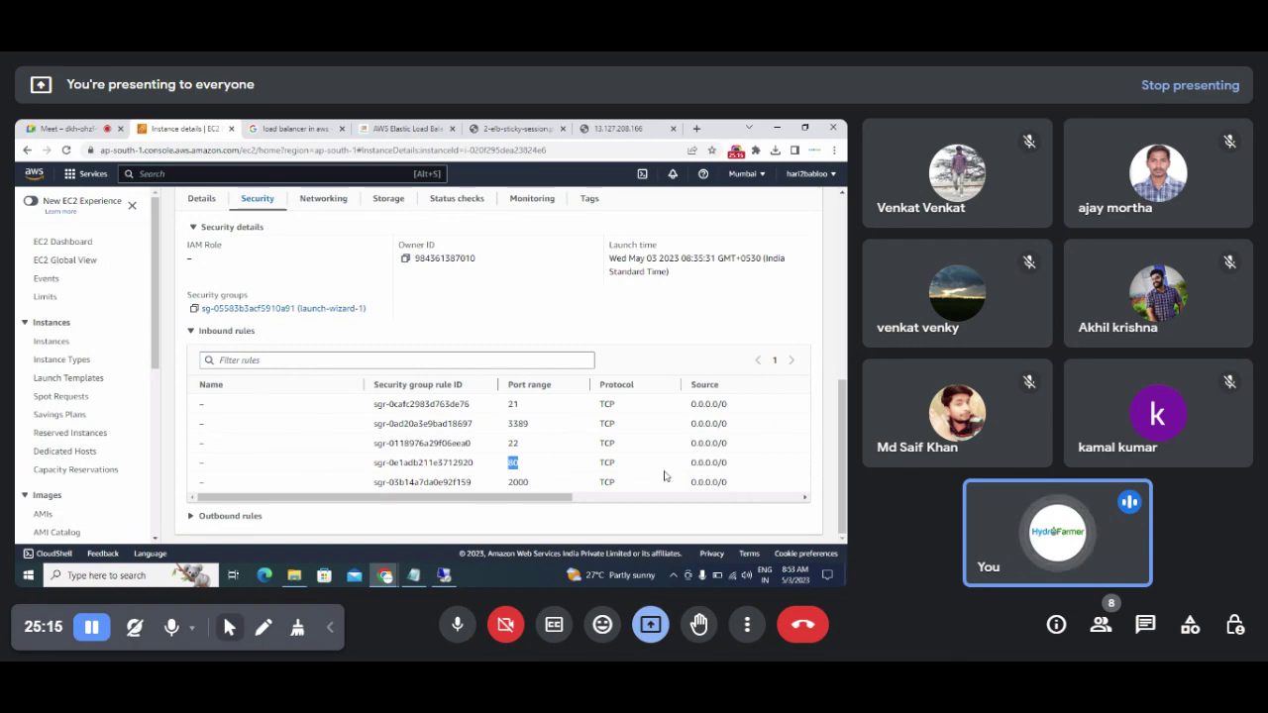
left_click_drag(845, 448, 843, 228)
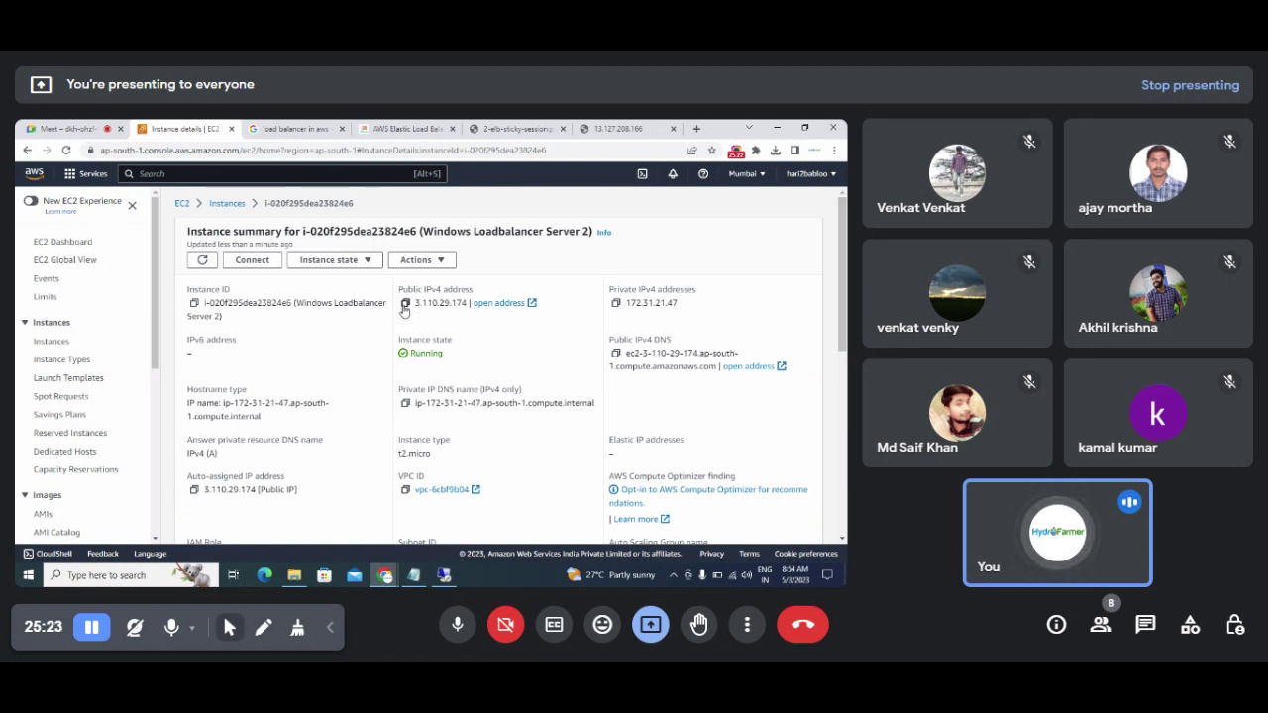
left_click(405, 303)
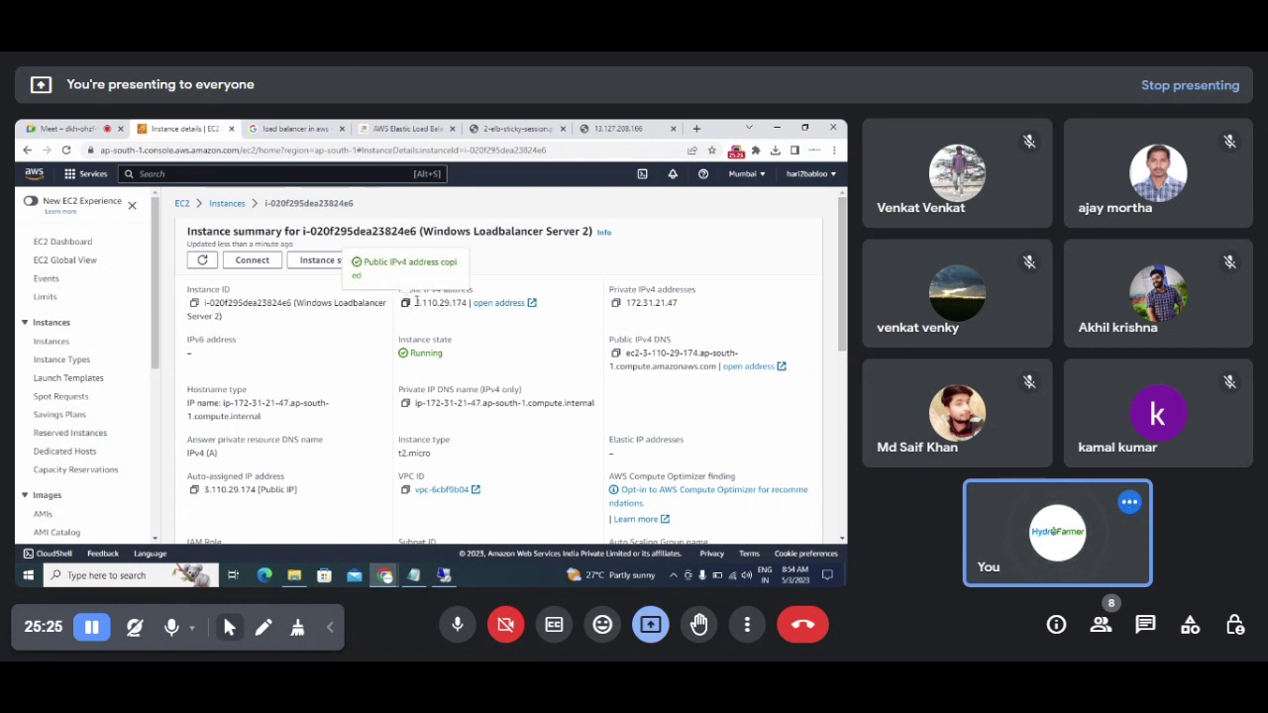
left_click(698, 129)
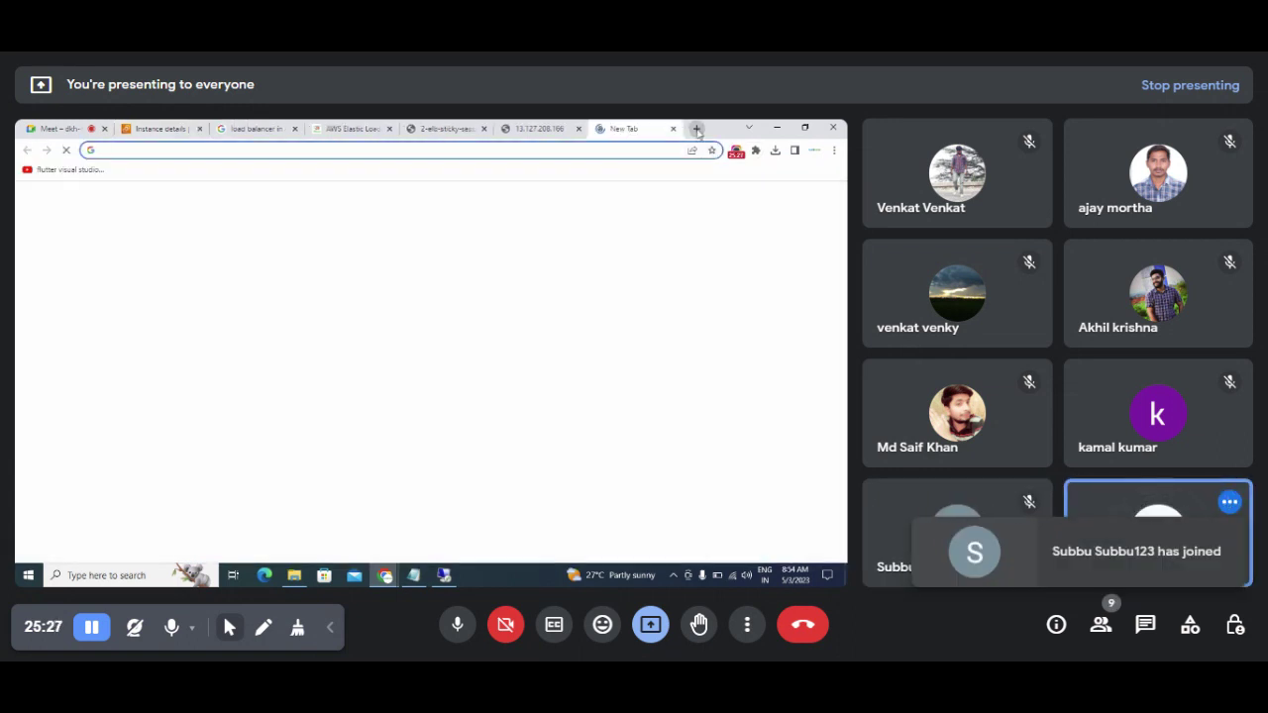
Step: Load 3.110.29.174 in Chrome to see Server 2's IIS welcome page, then return to its remote desktop
key("ctrl+v")
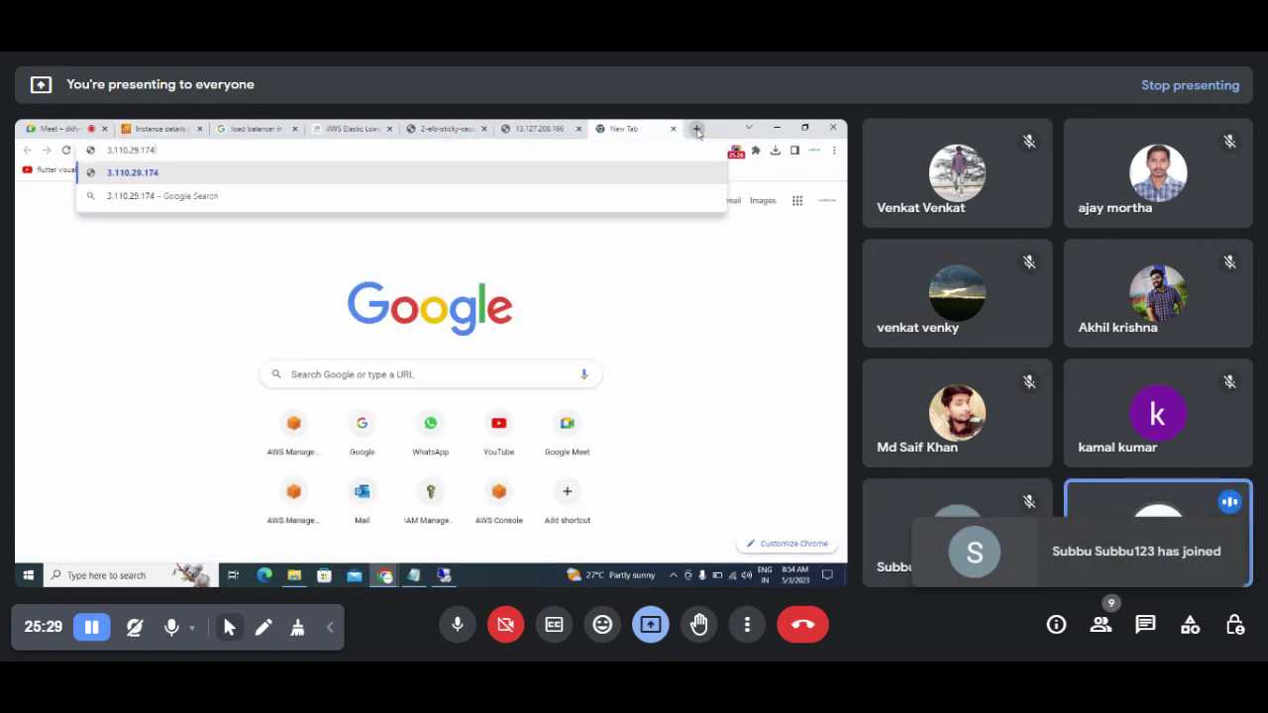
key("Return")
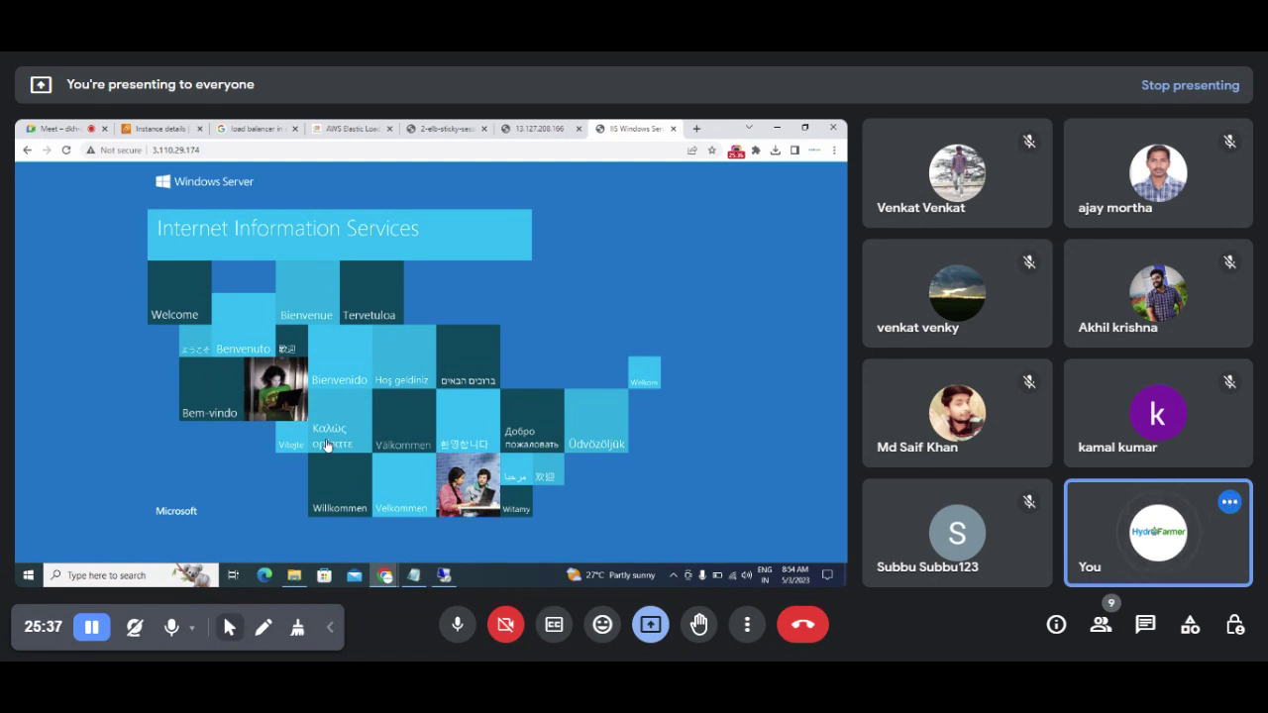
left_click(198, 151)
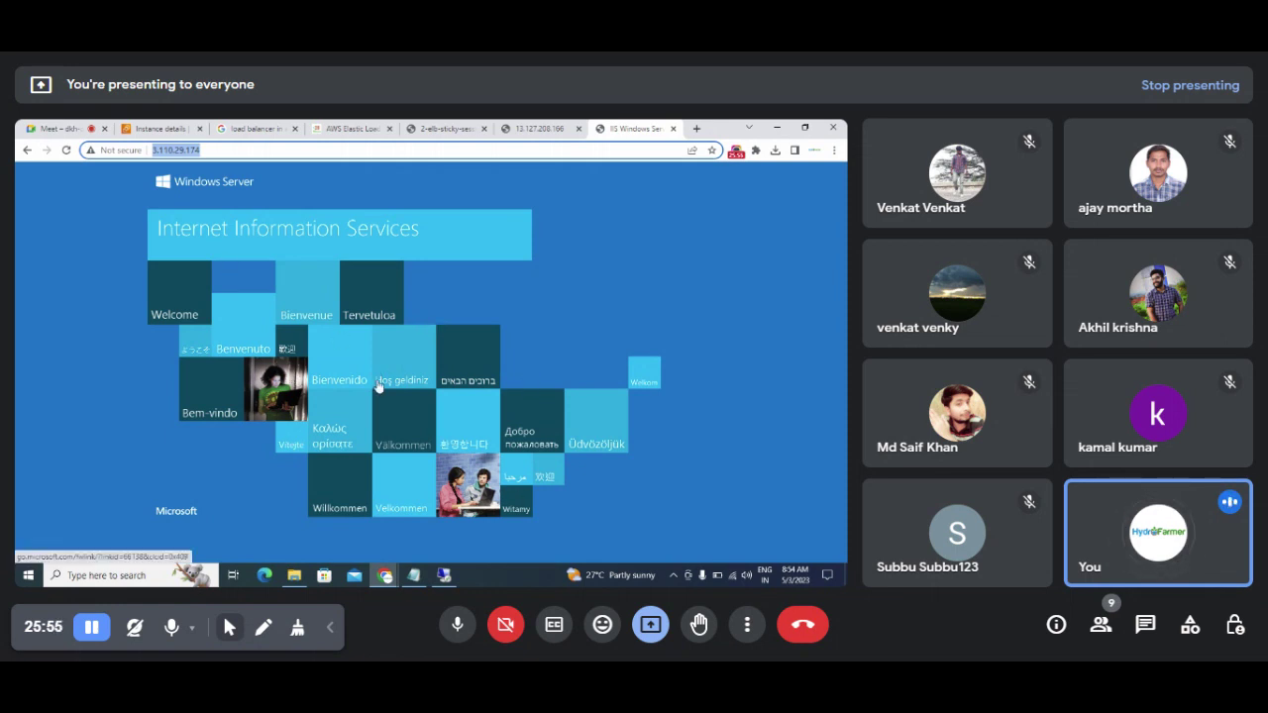
left_click(444, 576)
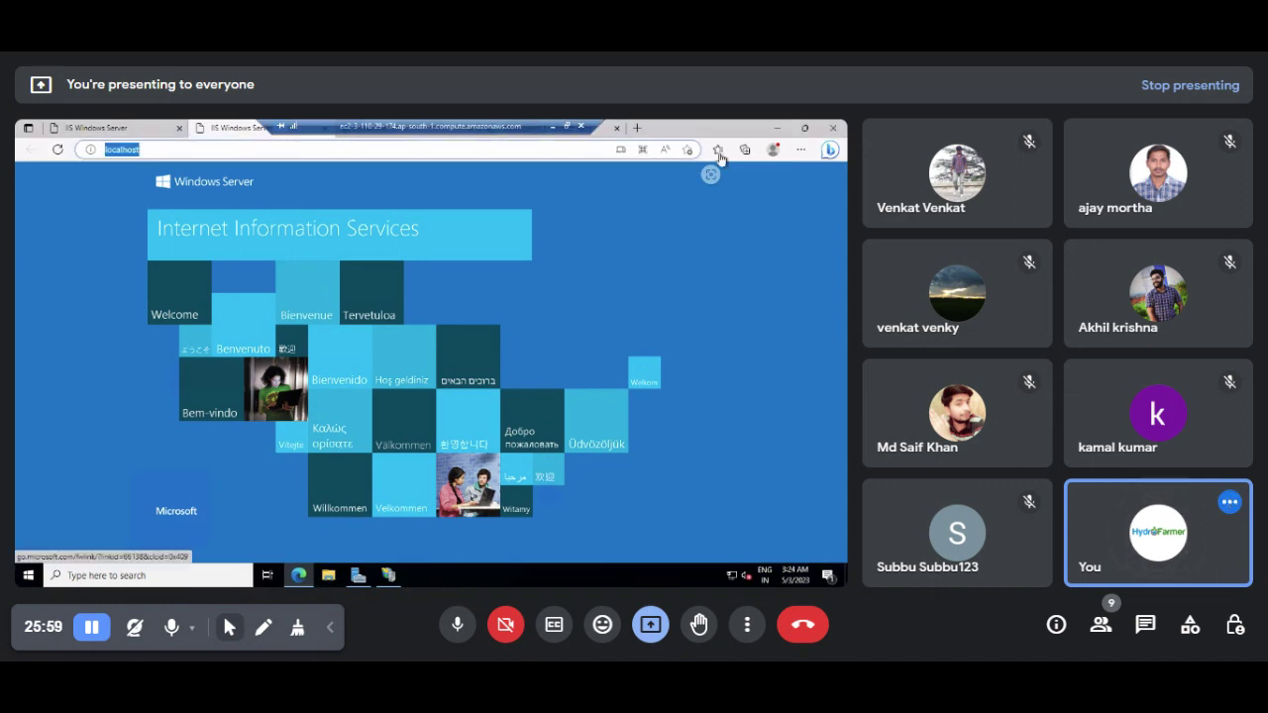
Step: Close Edge, IIS Manager and Server Manager on the server and open File Explorer at This PC
left_click(840, 129)
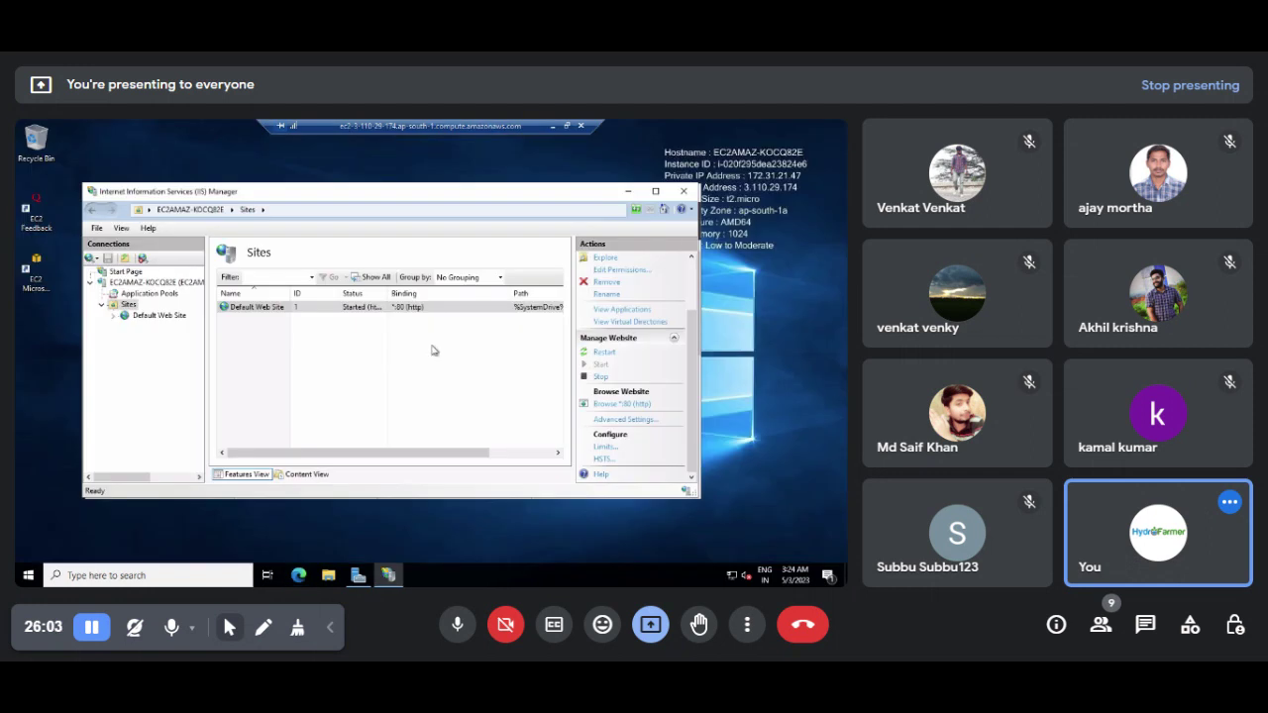
left_click(684, 191)
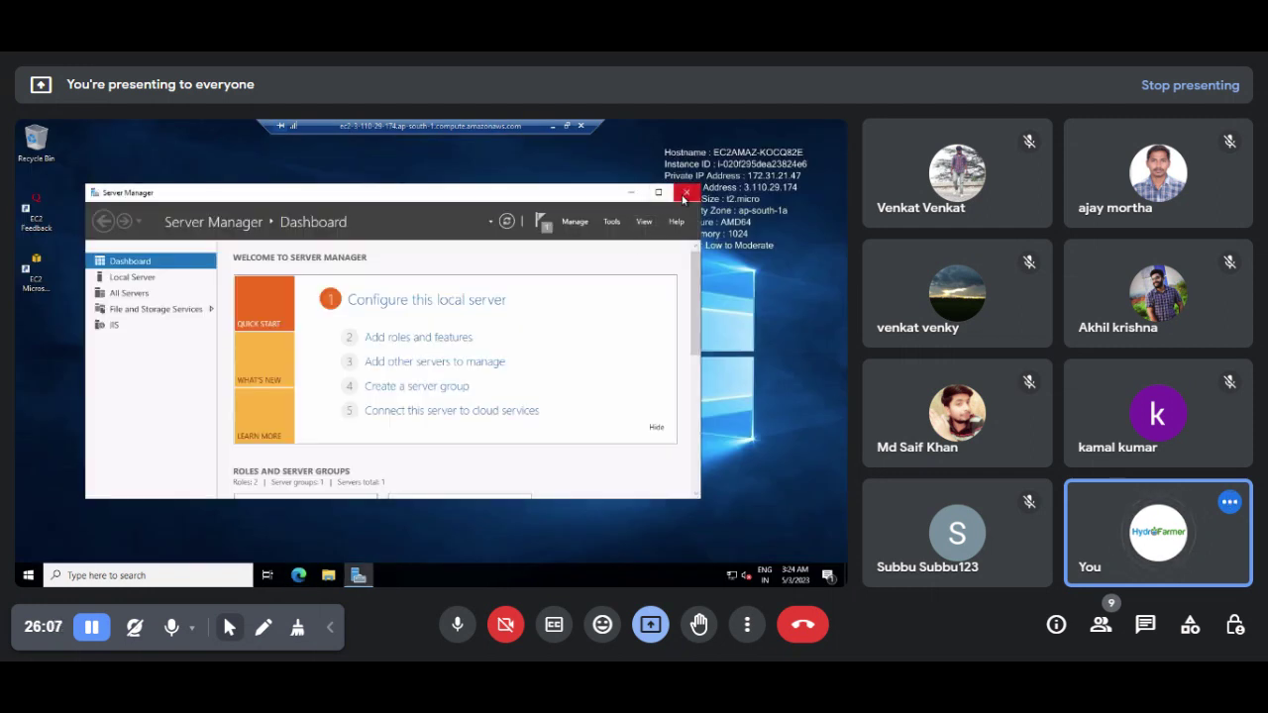
left_click(683, 193)
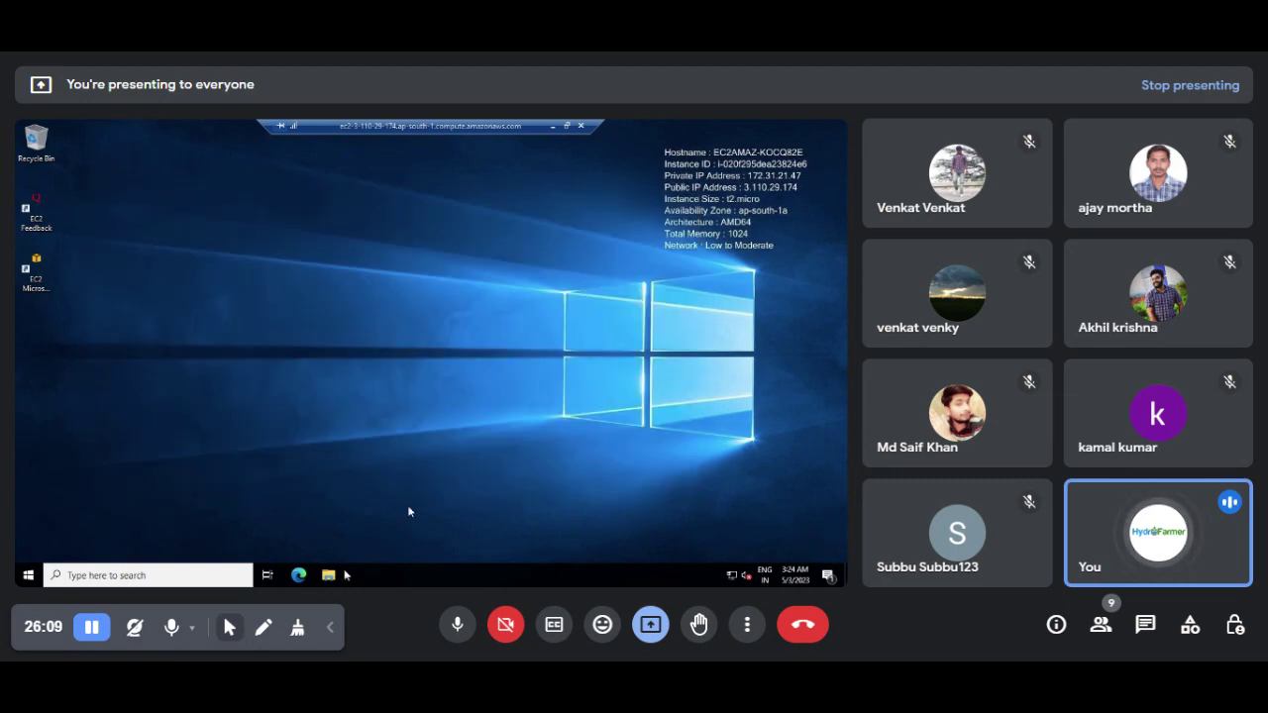
left_click(344, 573)
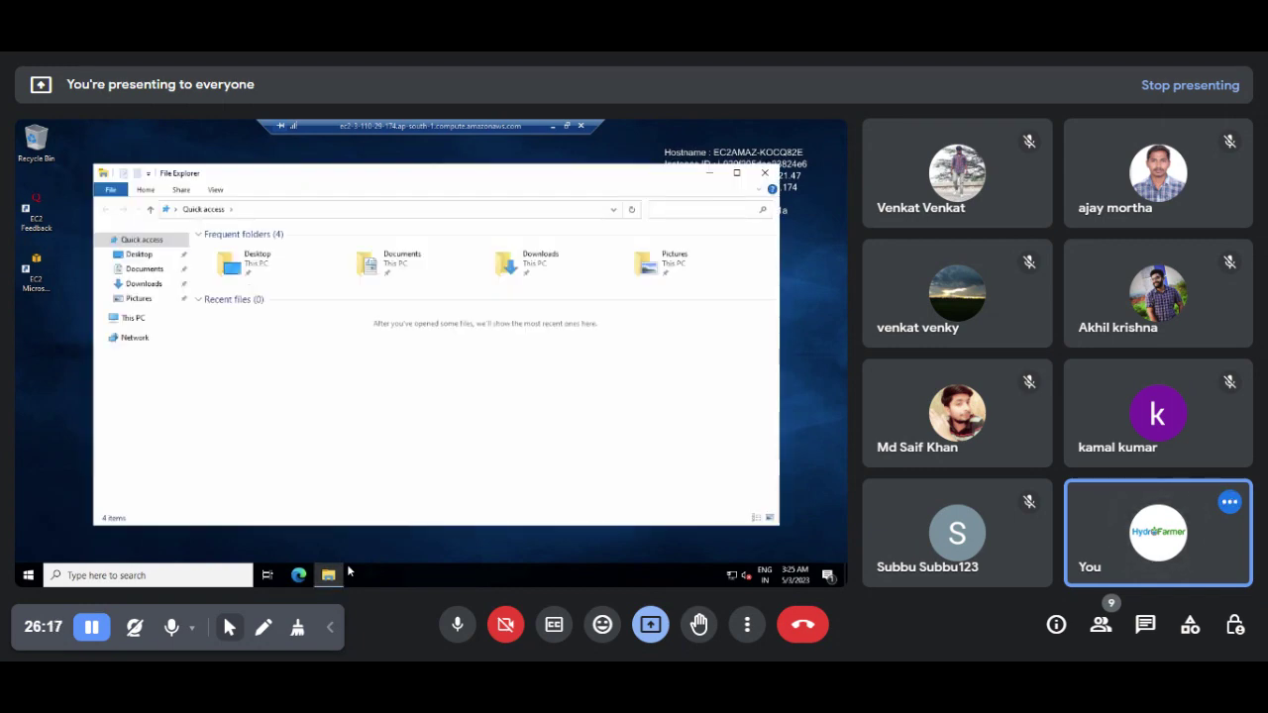
left_click(138, 318)
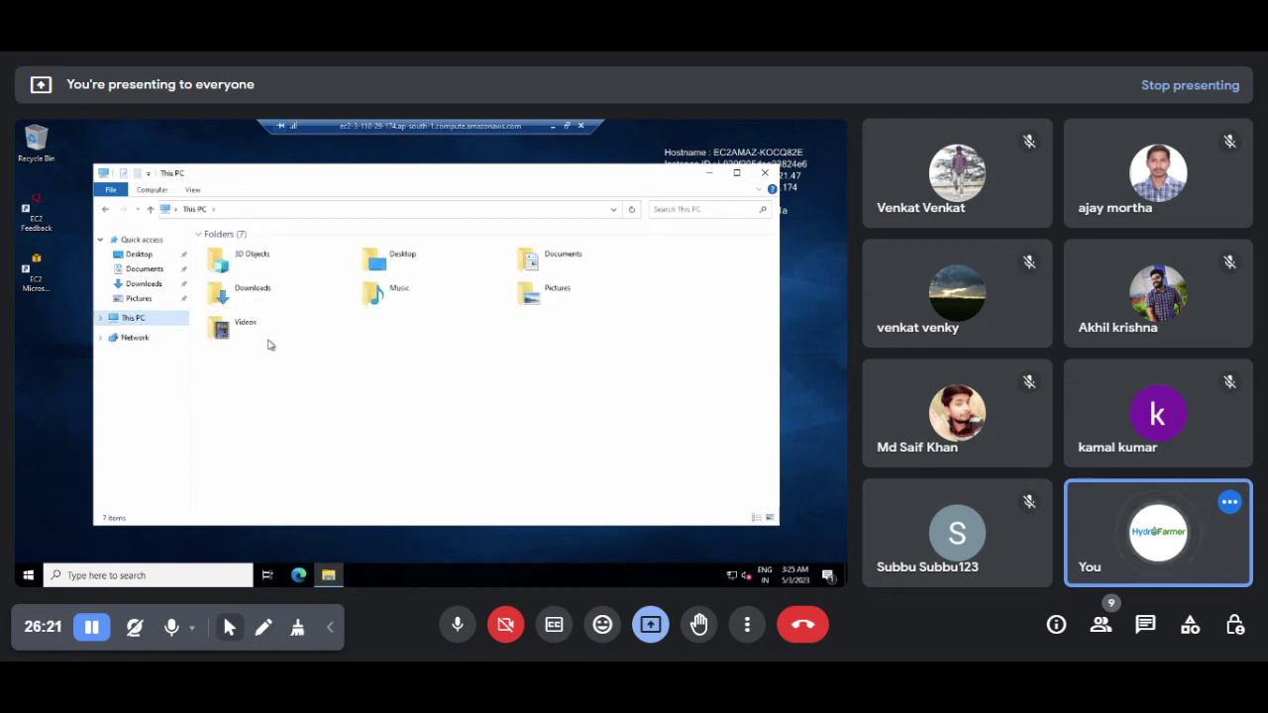
Step: Go to C:\inetpub\wwwroot and bring up the Open with choices for the iisstart HTML file
double_click(268, 378)
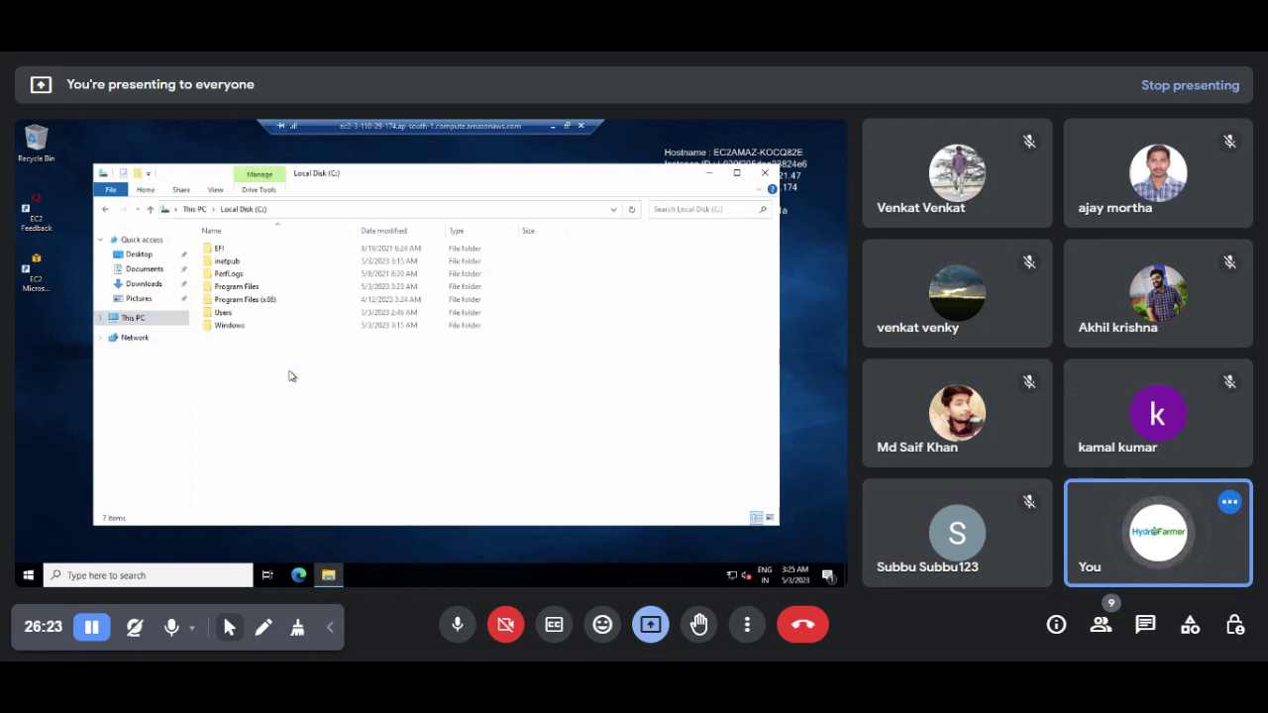
double_click(260, 262)
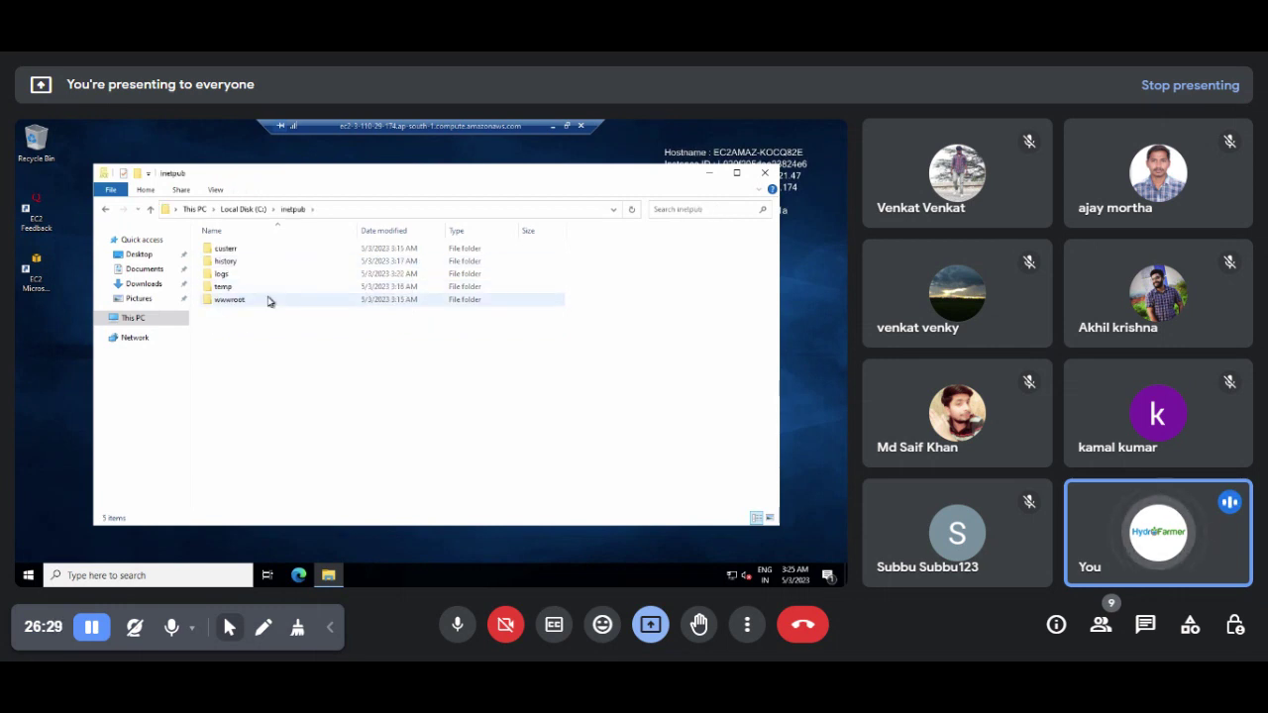
double_click(230, 299)
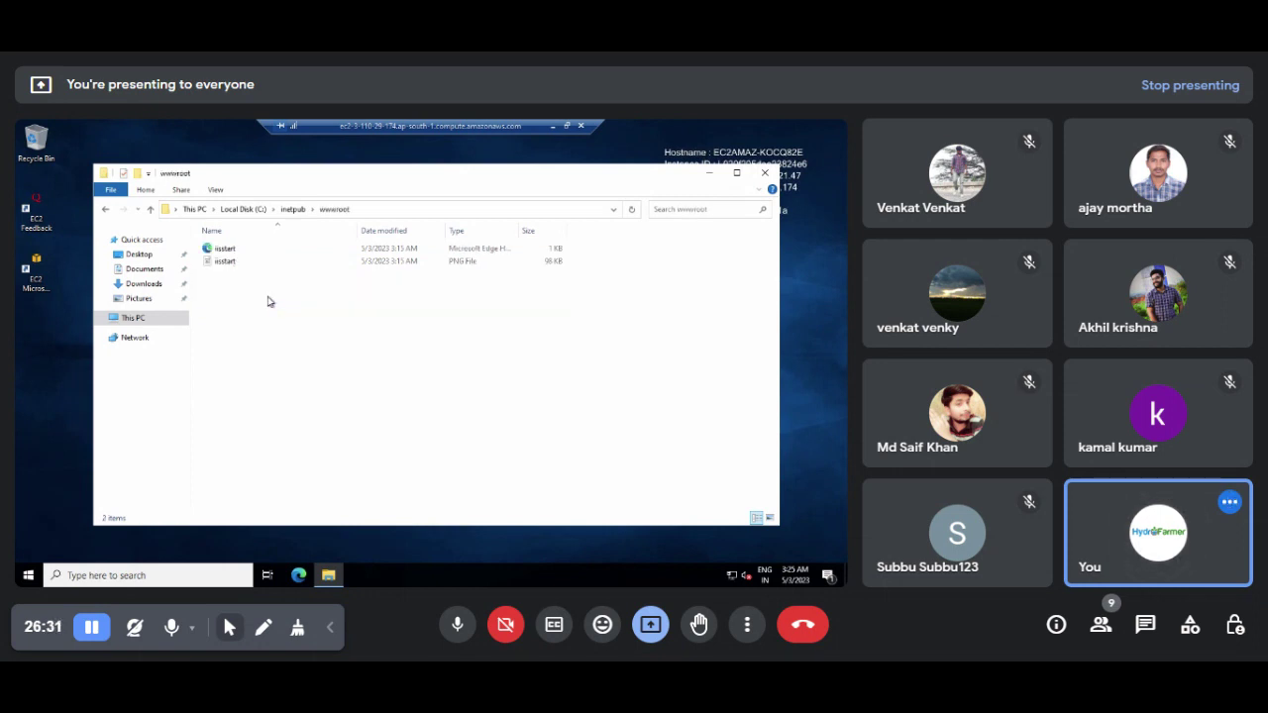
left_click(244, 253)
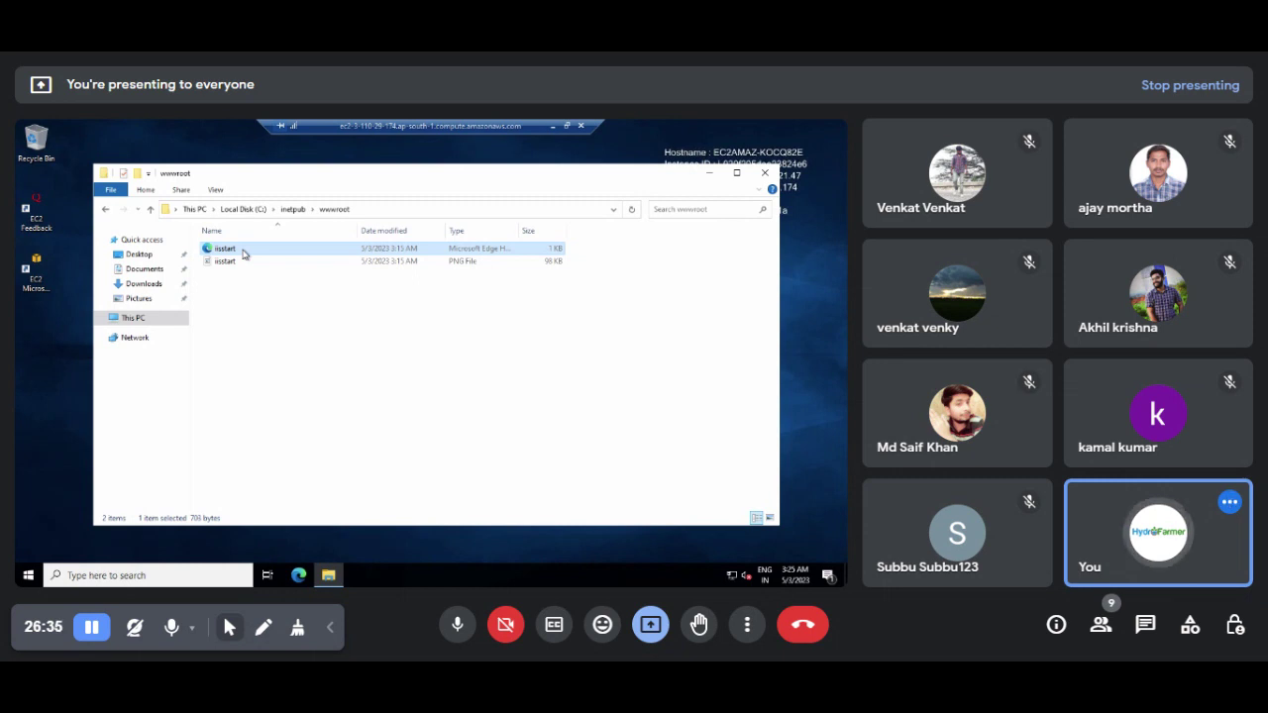
right_click(243, 251)
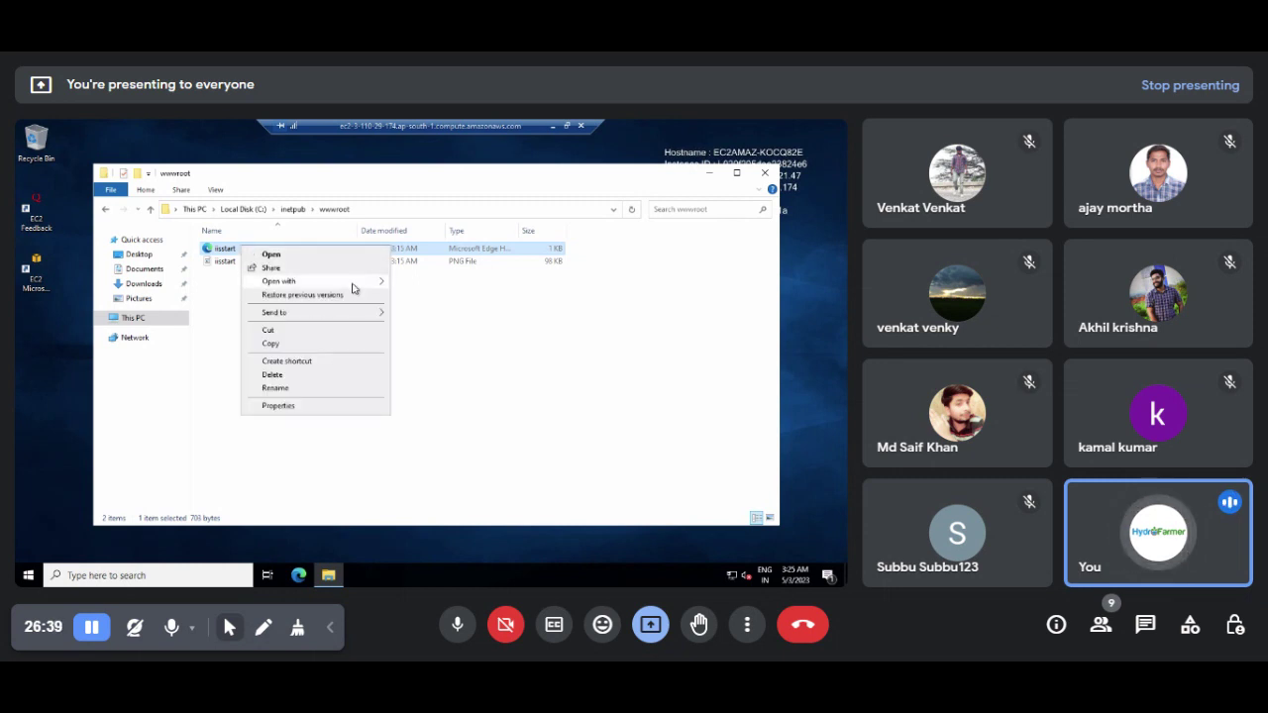
mouse_move(354, 286)
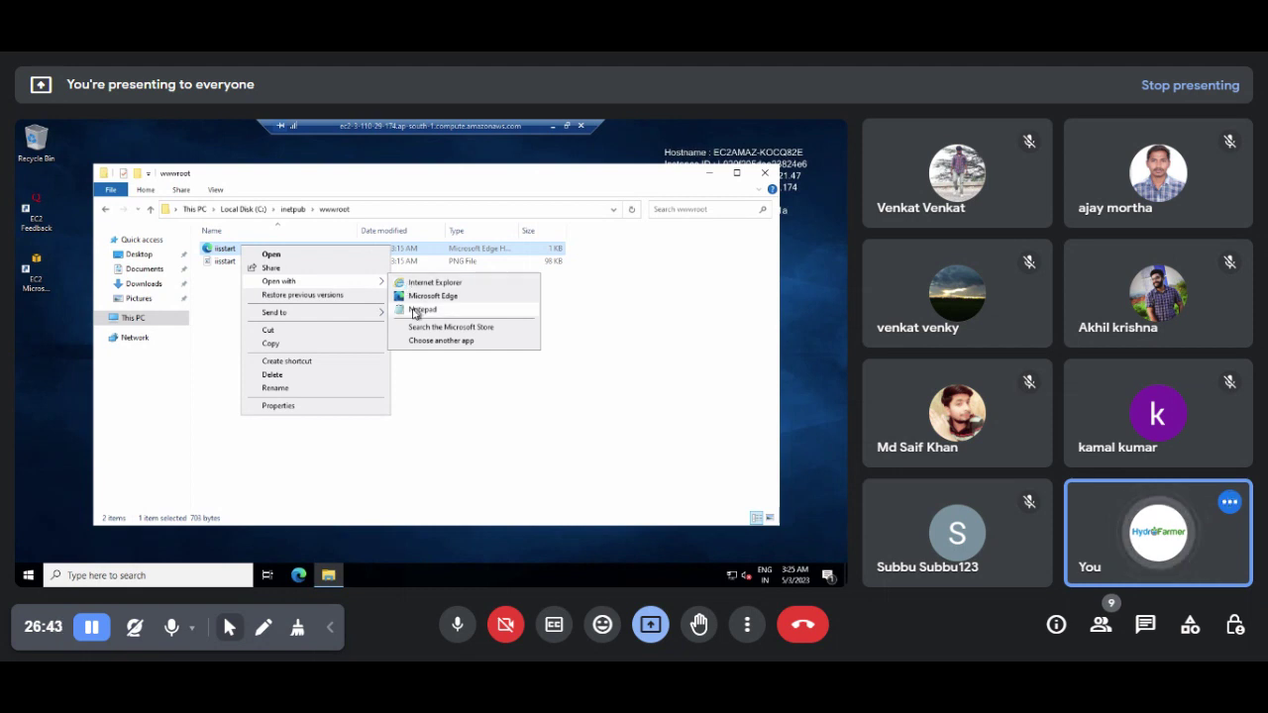
Step: Open iisstart in Notepad and replace all its HTML with '<h1> Helo Im server 2 <h1>'
left_click(421, 310)
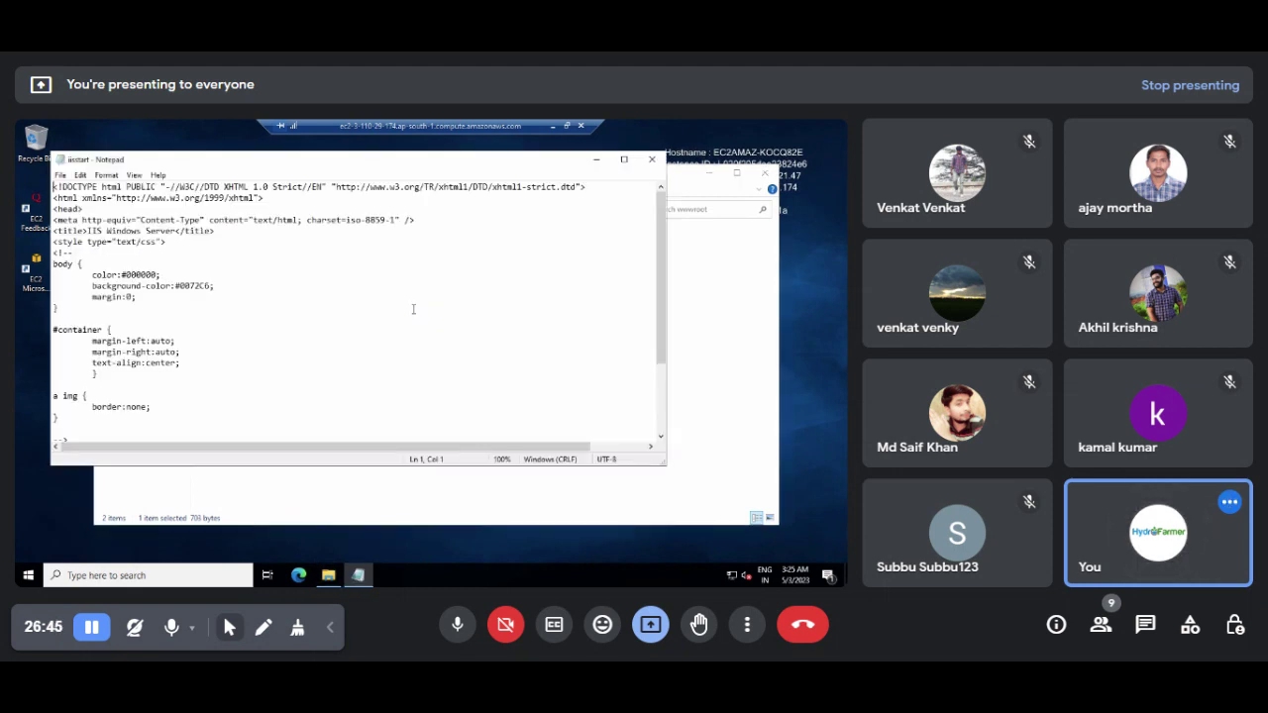
key("ctrl+a")
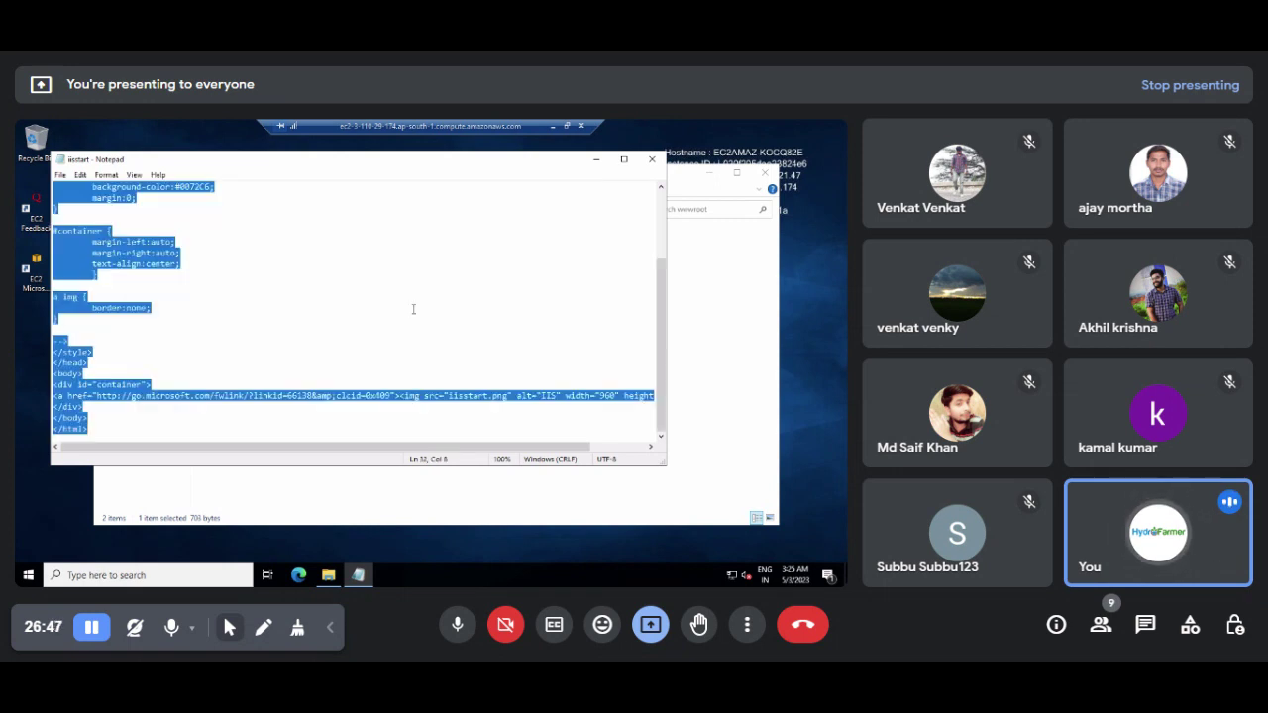
type("<h1")
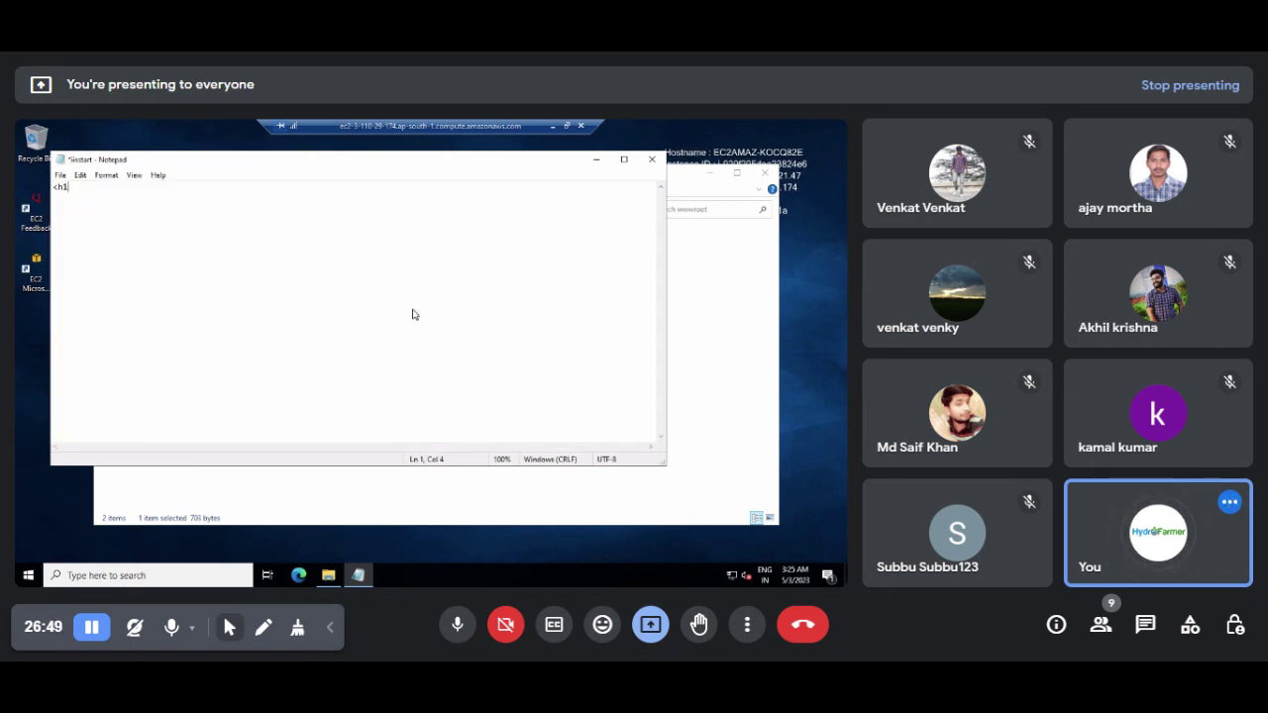
type(">")
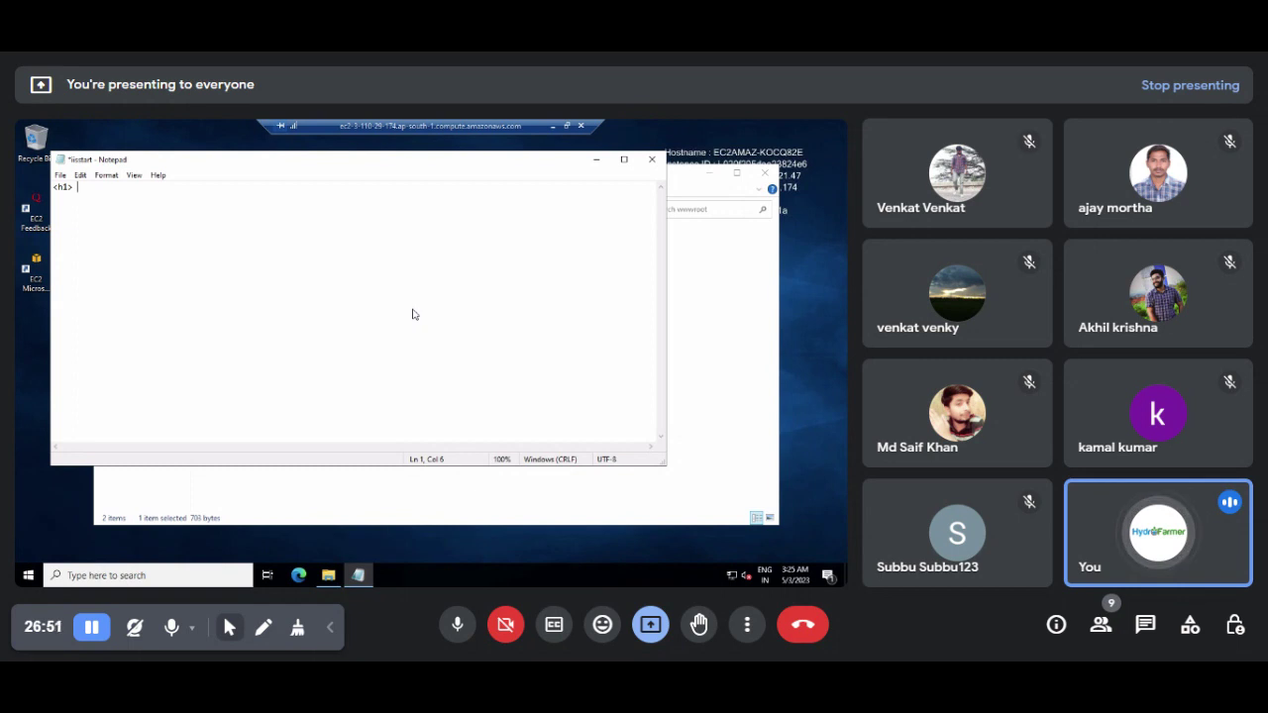
type("Helo")
key("BackSpace")
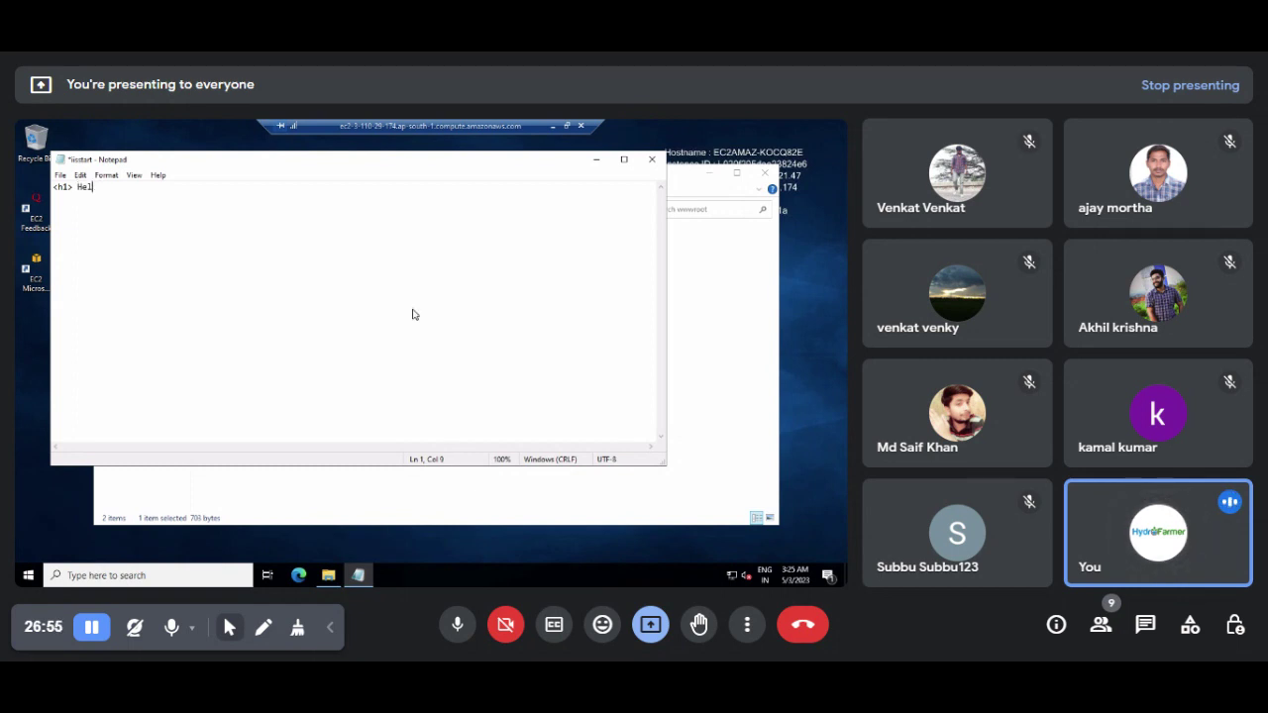
type("o Im server")
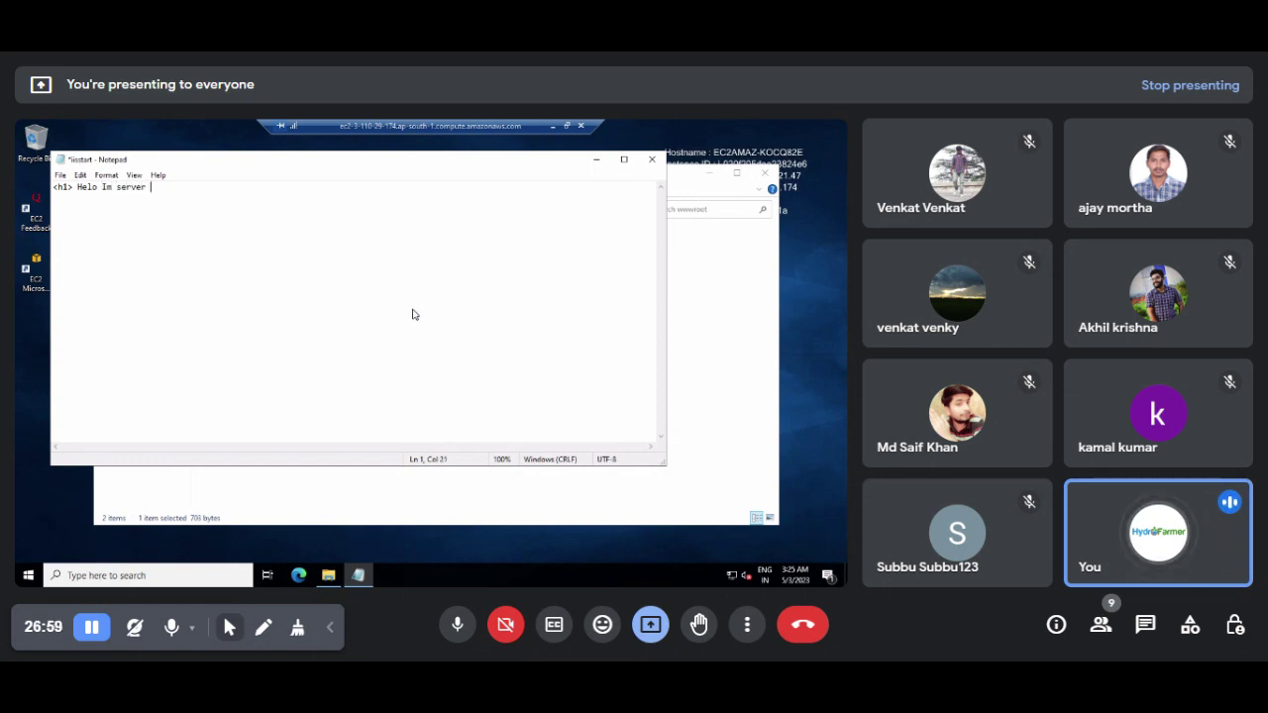
type(" 2 <")
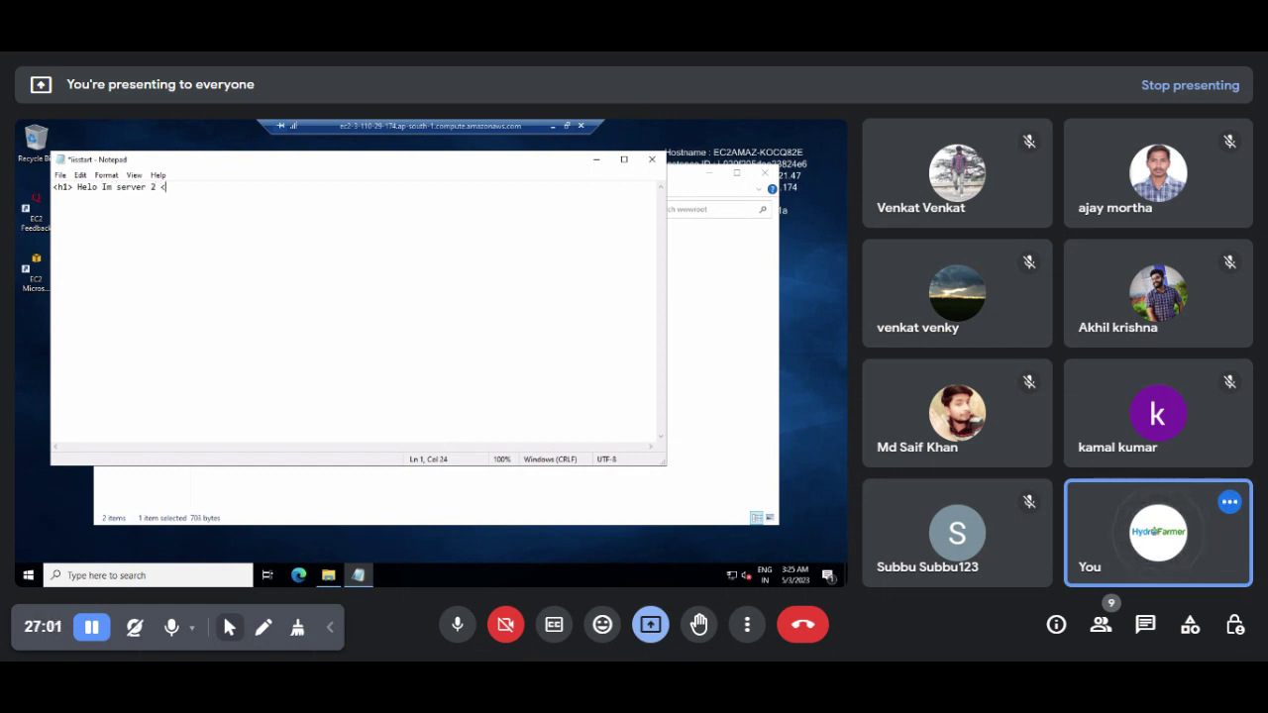
type("h1")
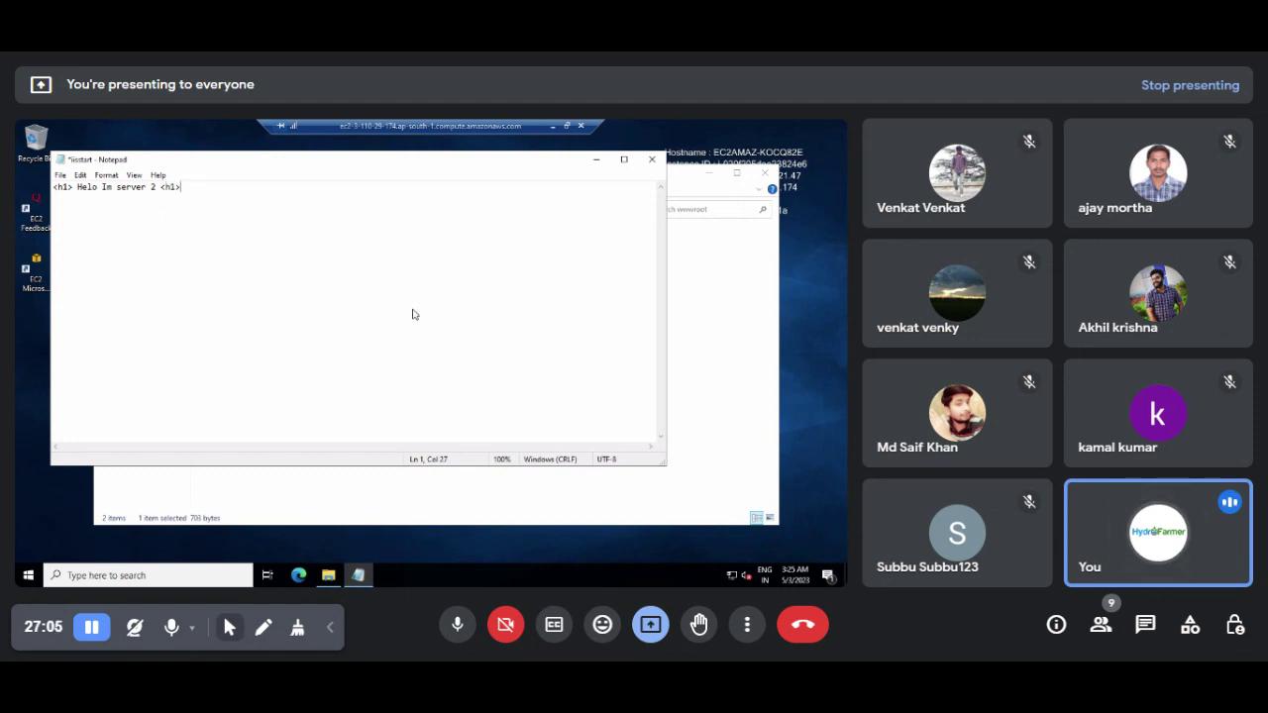
type(">")
Step: Copy the heading line and paste it repeatedly so the page holds several copies
key("shift+Left")
key("shift+Left")
key("shift+Left")
key("shift+Left")
key("shift+Left")
key("shift+Left")
key("shift+Left")
key("shift+Left")
key("shift+Left")
key("shift+Left")
key("shift+Left")
key("shift+Left")
key("shift+Left")
key("shift+Left")
key("shift+Left")
key("shift+Left")
key("shift+Left")
key("shift+Left")
key("shift+Left")
key("shift+Left")
key("ctrl+c")
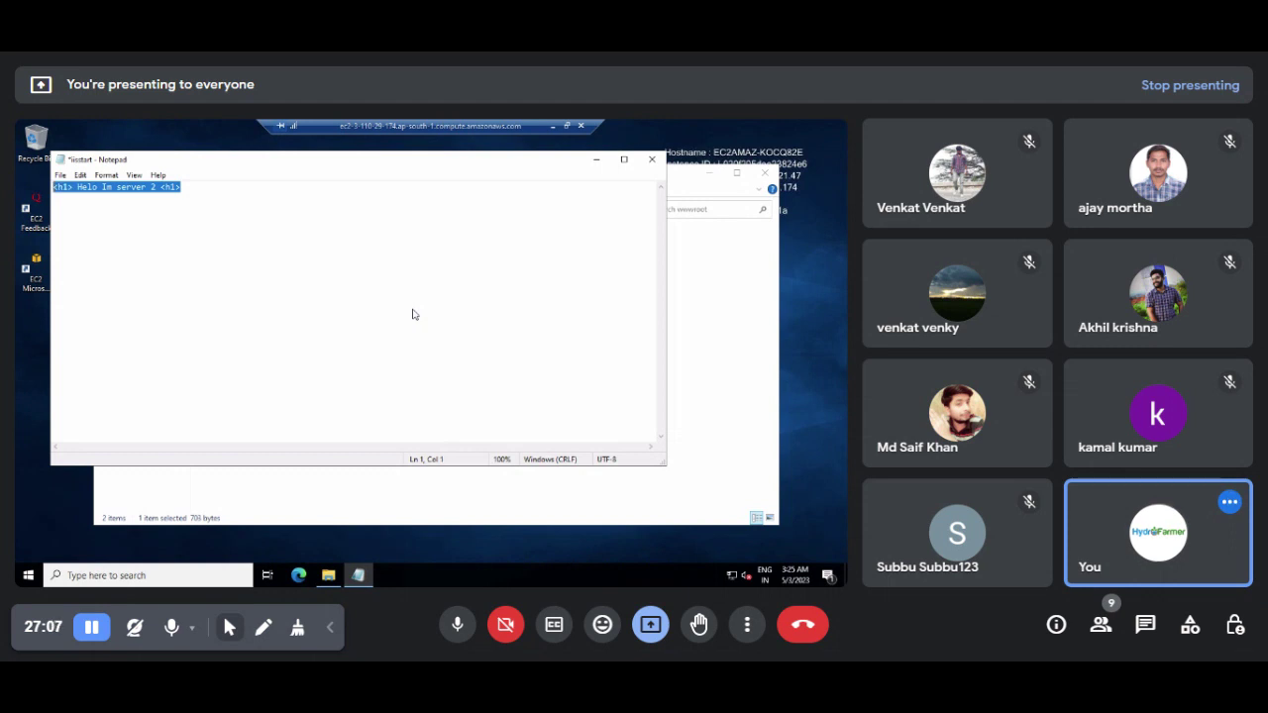
key("Left")
key("Right")
key("Right")
key("Right")
key("Right")
key("Right")
key("BackSpace")
key("Return")
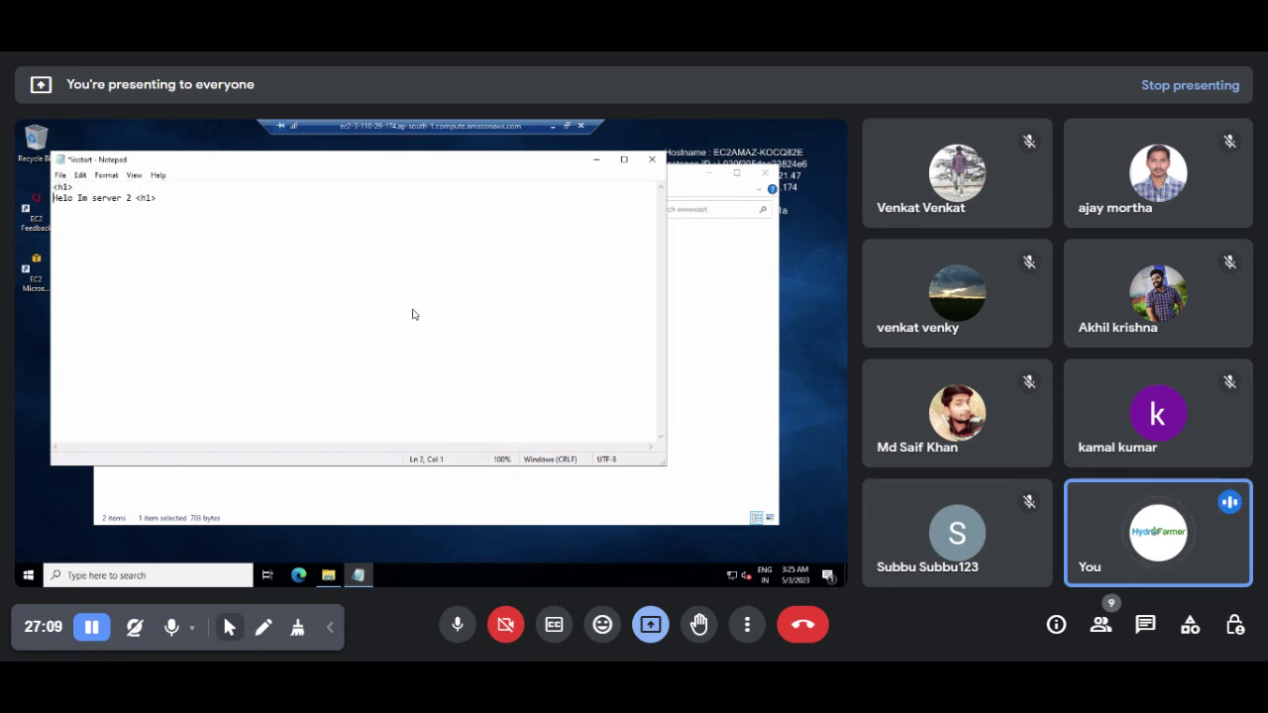
key("End")
key("Return")
key("Return")
key("ctrl+v")
key("ctrl+v")
key("ctrl+v")
key("ctrl+v")
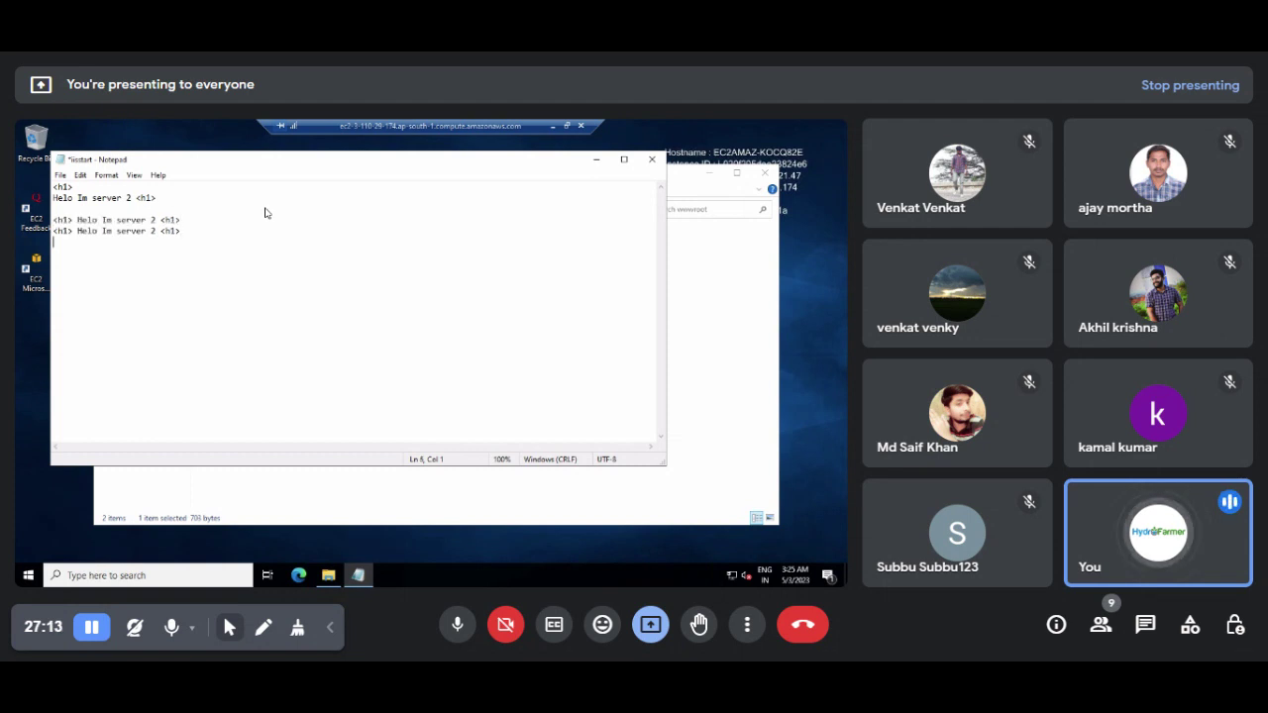
key("ctrl+v")
key("Return")
key("Return")
key("ctrl+v")
key("Return")
key("ctrl+v")
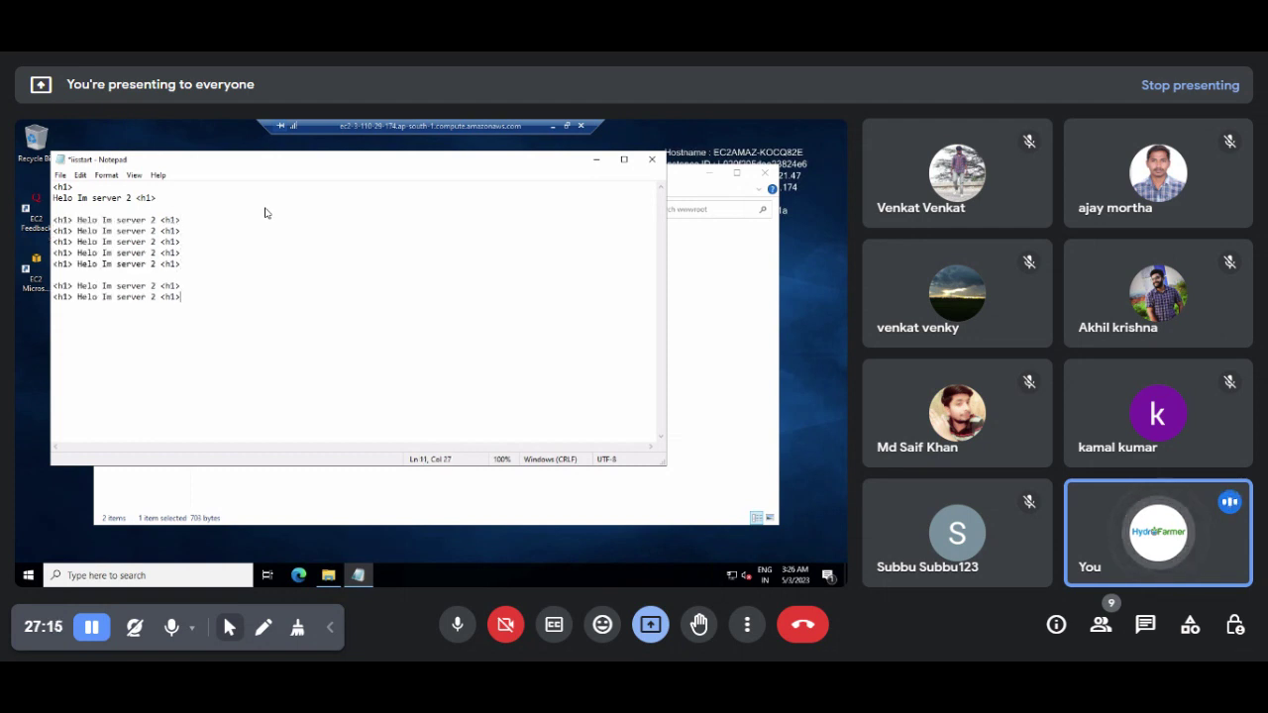
key("Return")
key("ctrl+v")
key("Return")
key("ctrl+v")
key("Return")
key("ctrl+v")
Step: Save the edited iisstart page and close Notepad
key("ctrl+s")
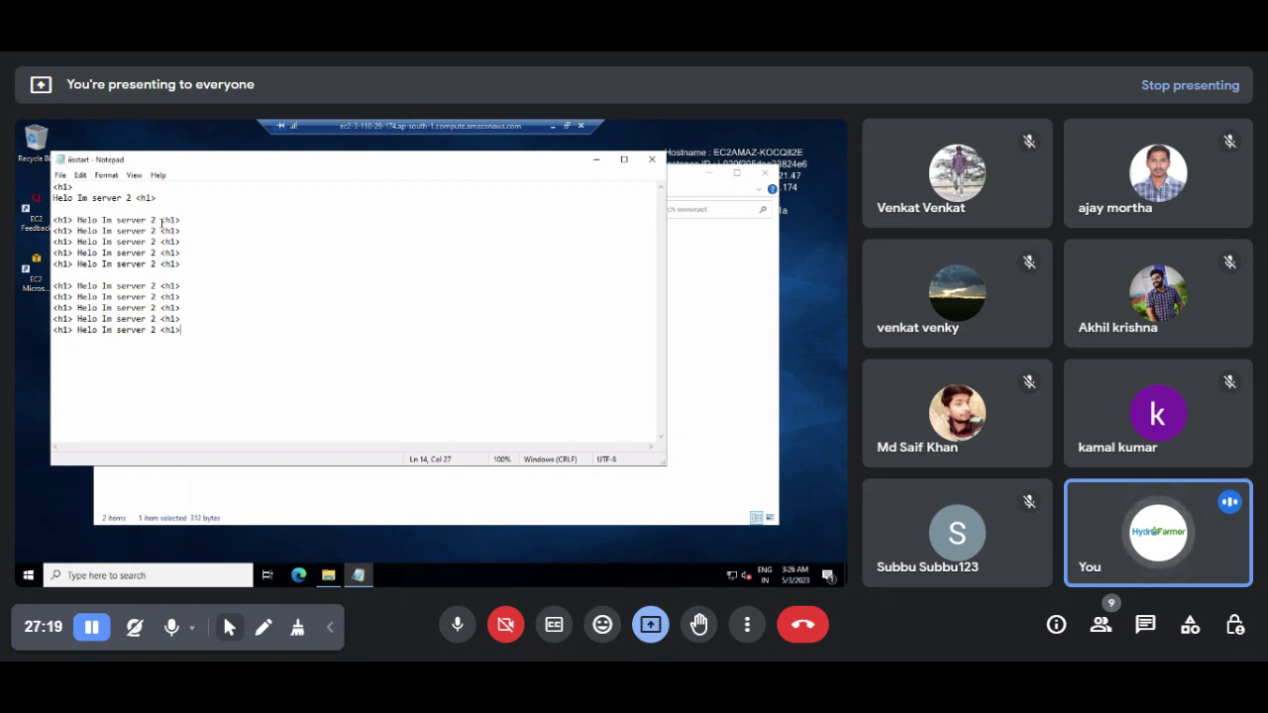
left_click_drag(78, 219, 154, 225)
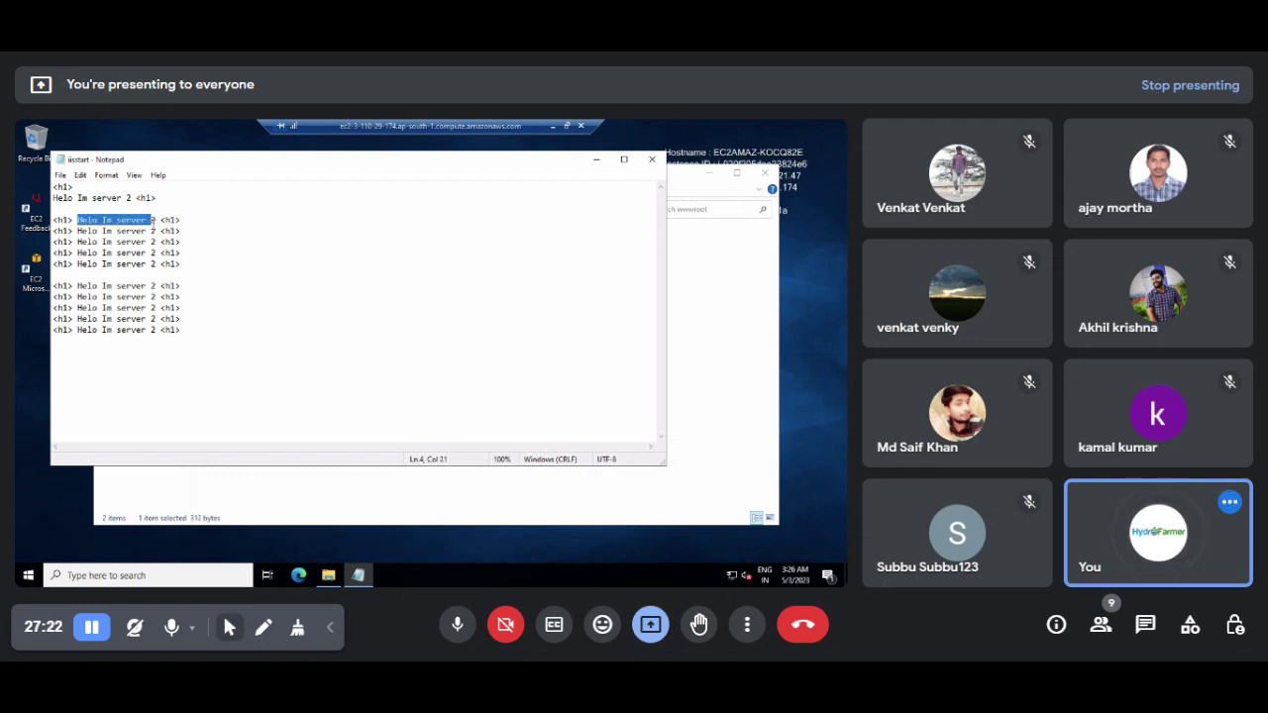
left_click(652, 159)
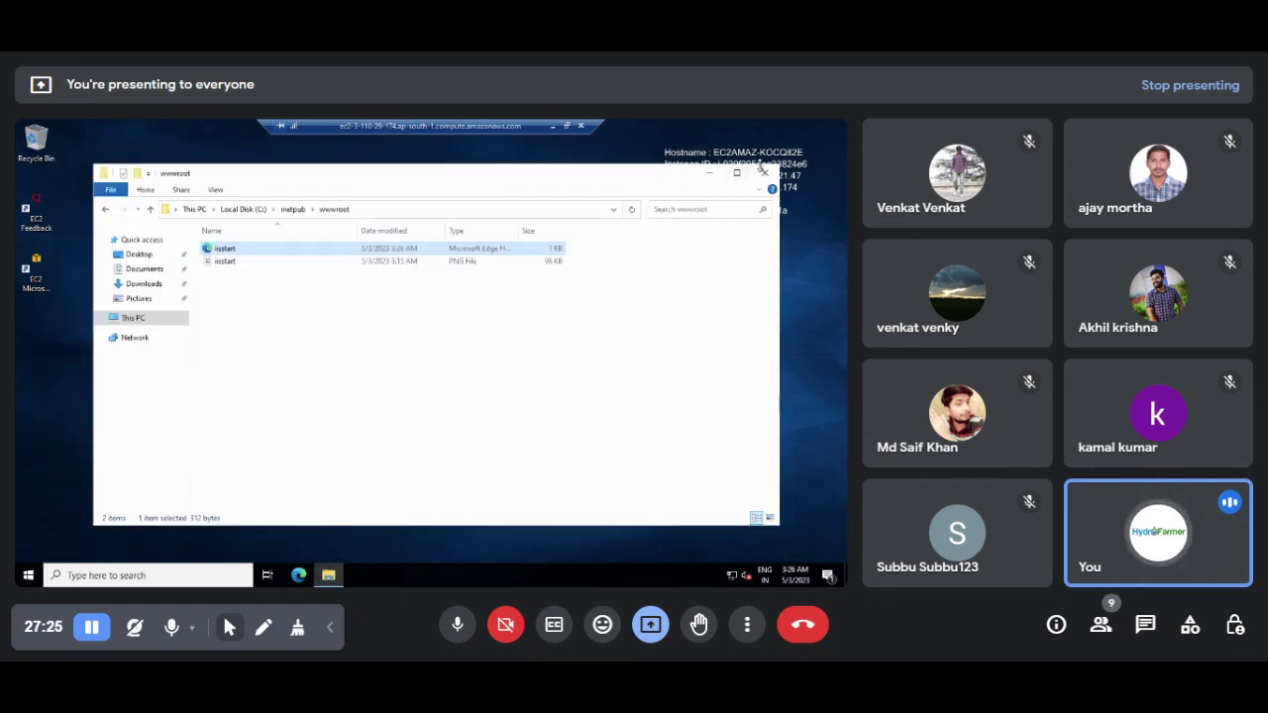
Step: Reload the 3.110.29.174 tab in local Chrome so it shows 'Helo Im server 2'
left_click(764, 172)
left_click(554, 129)
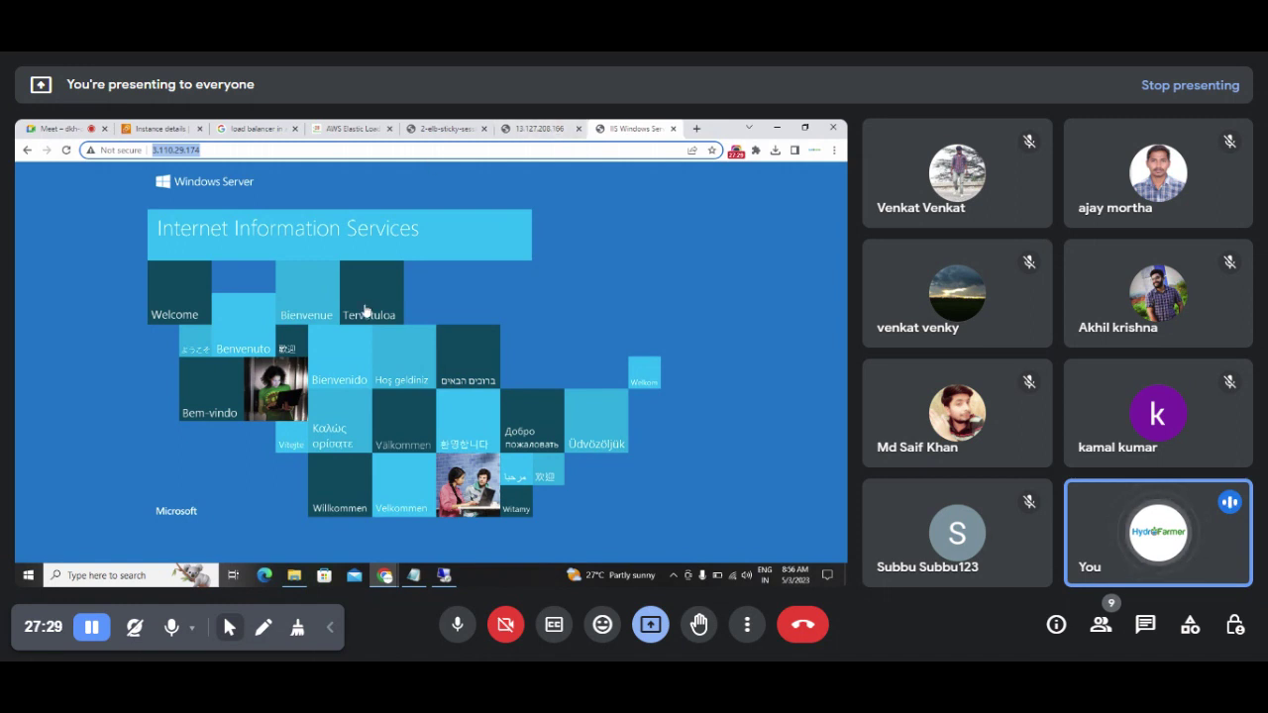
left_click(65, 151)
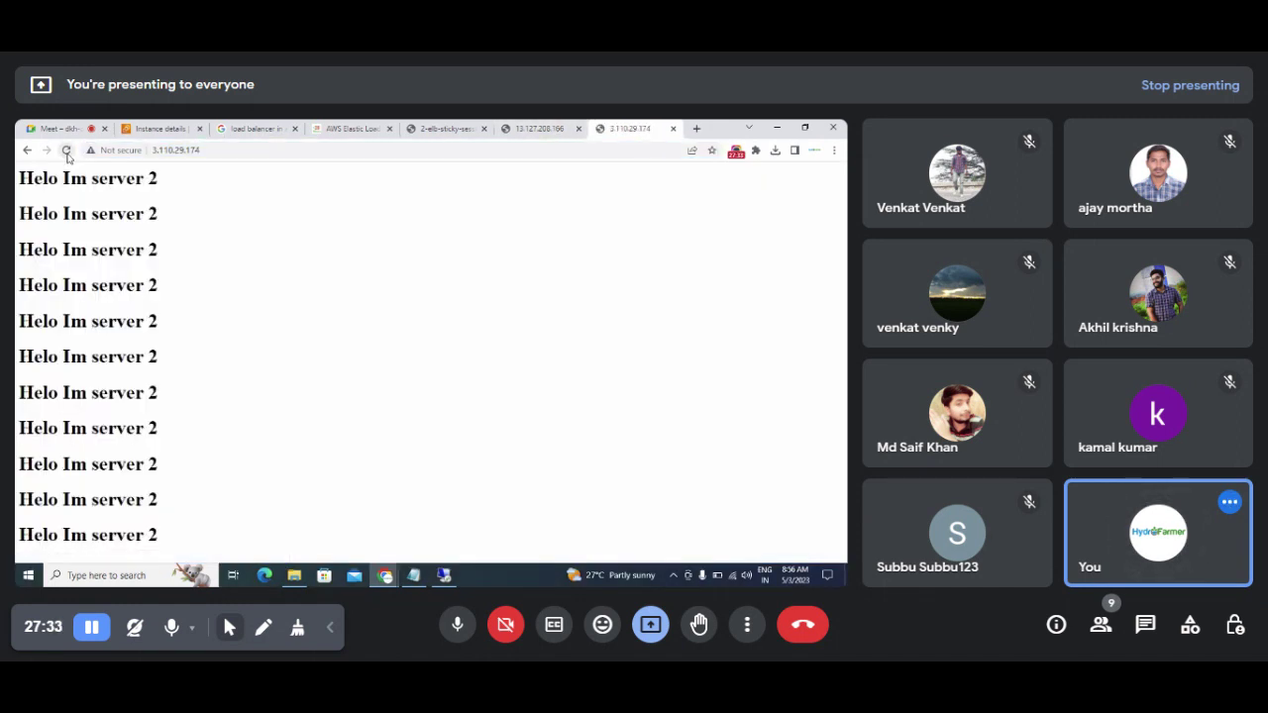
left_click_drag(19, 178, 163, 192)
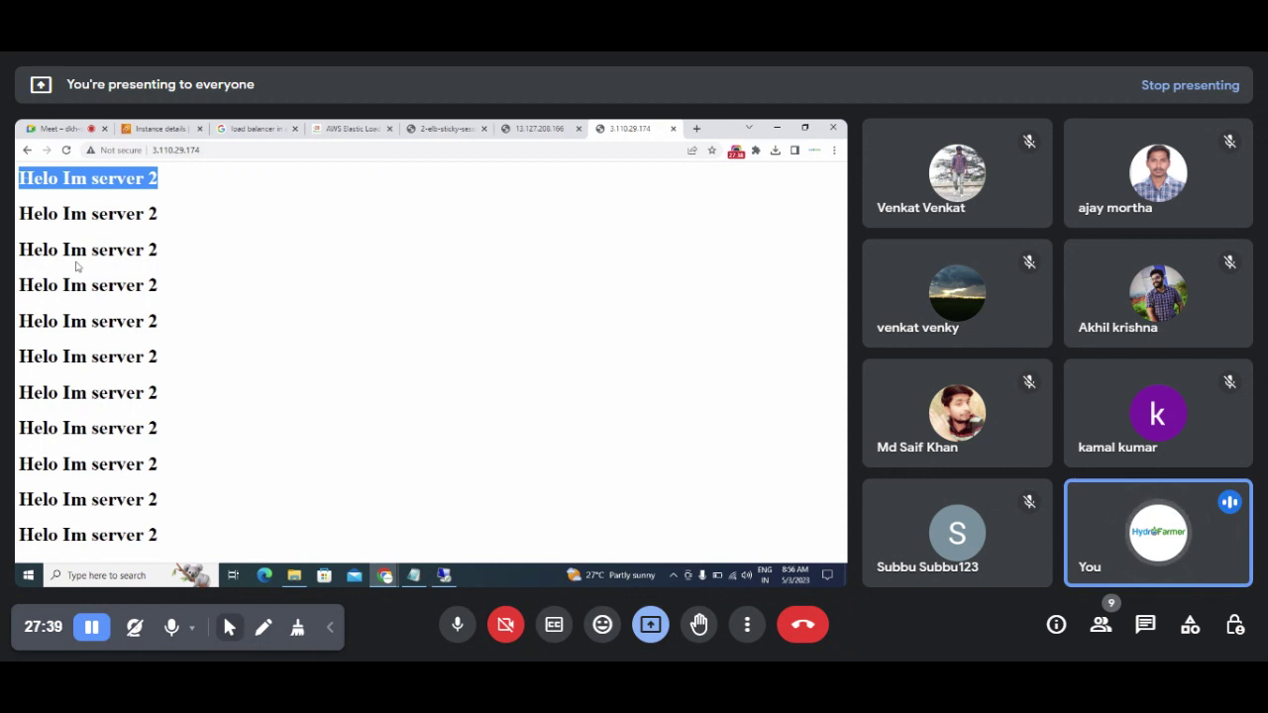
Step: Compare with the 13.127.208.166 page reading 'Hello Iam Server 1', then view the sticky-session diagram
left_click(528, 130)
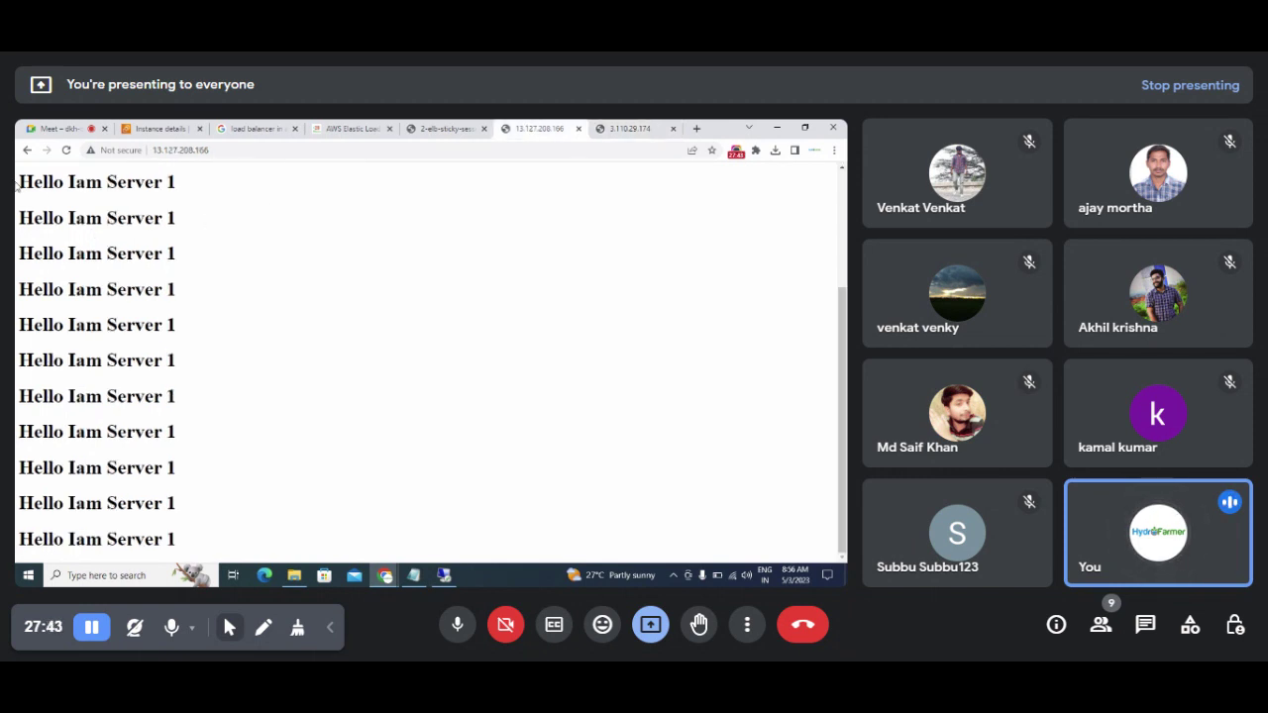
left_click_drag(17, 189, 157, 186)
right_click(158, 191)
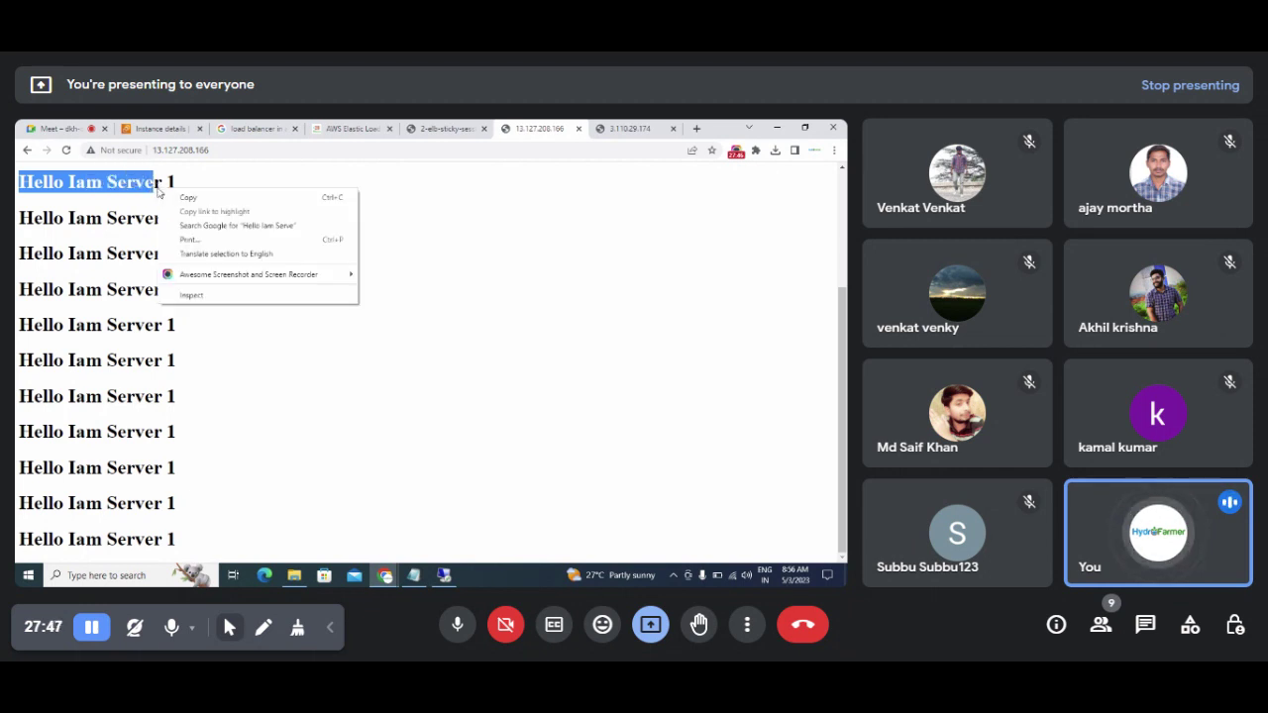
left_click(234, 419)
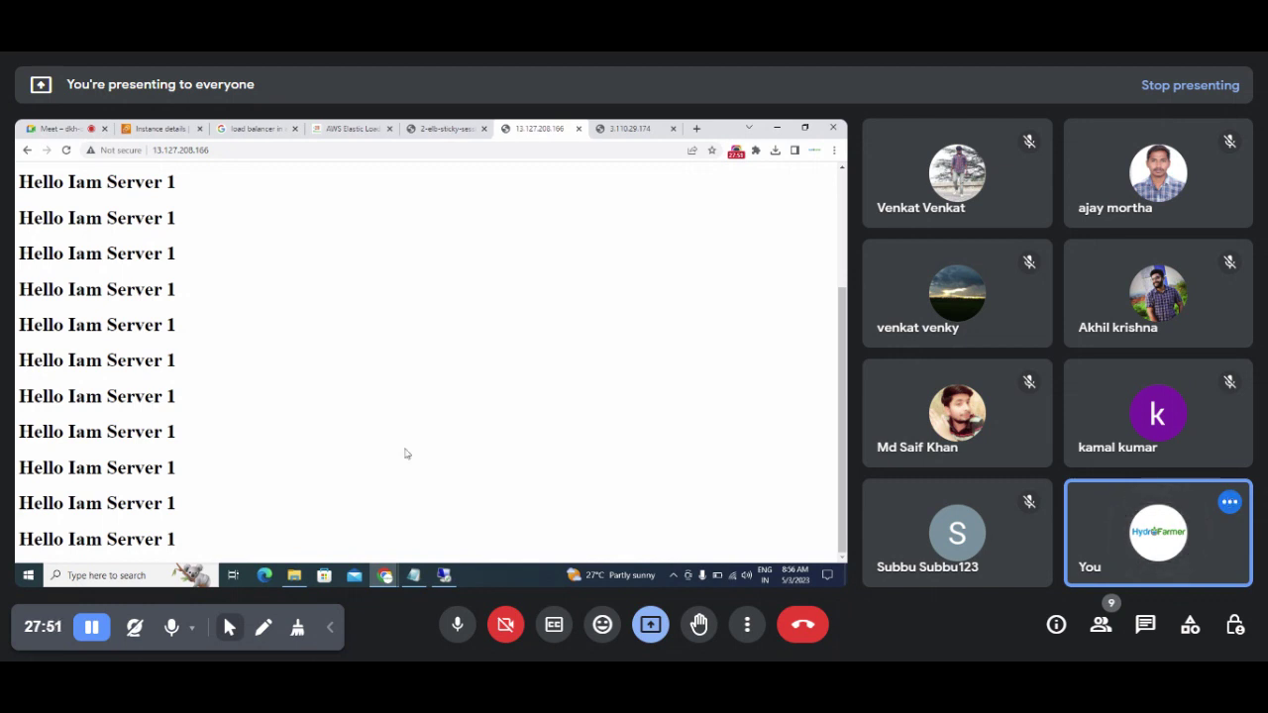
left_click(441, 129)
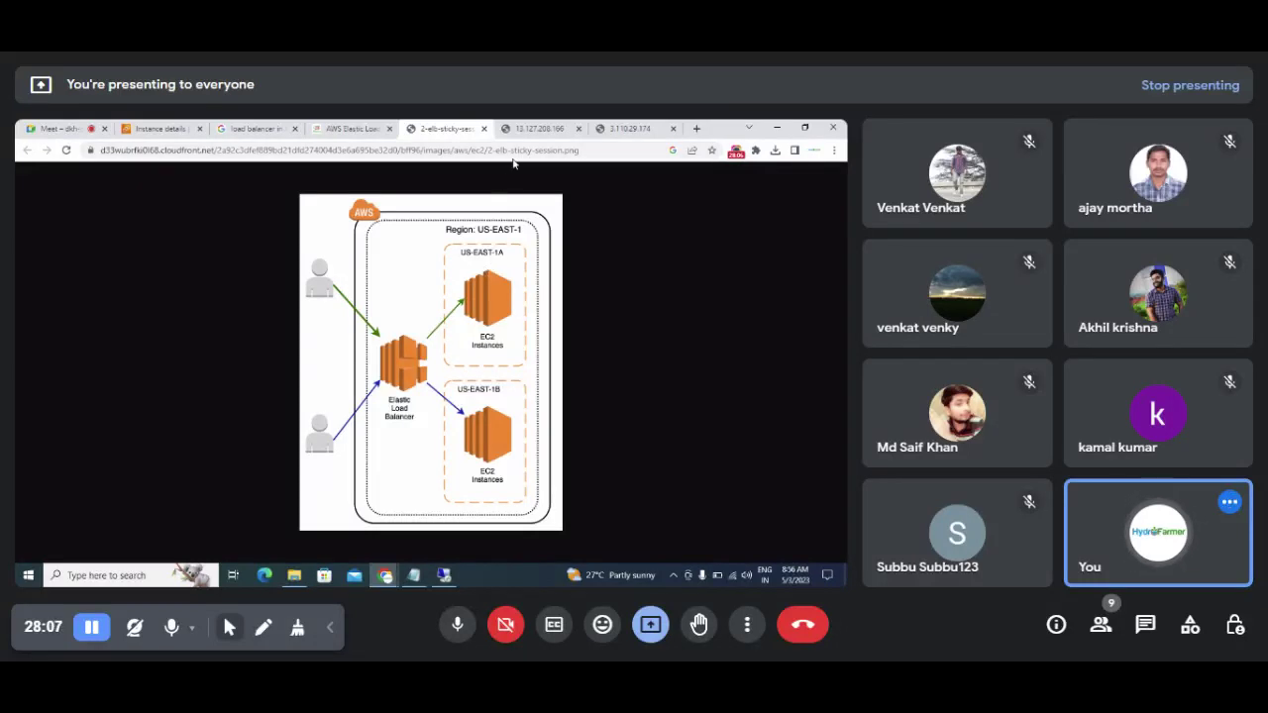
Step: Highlight the first heading on both the Server 1 and Server 2 pages to contrast them
left_click(522, 132)
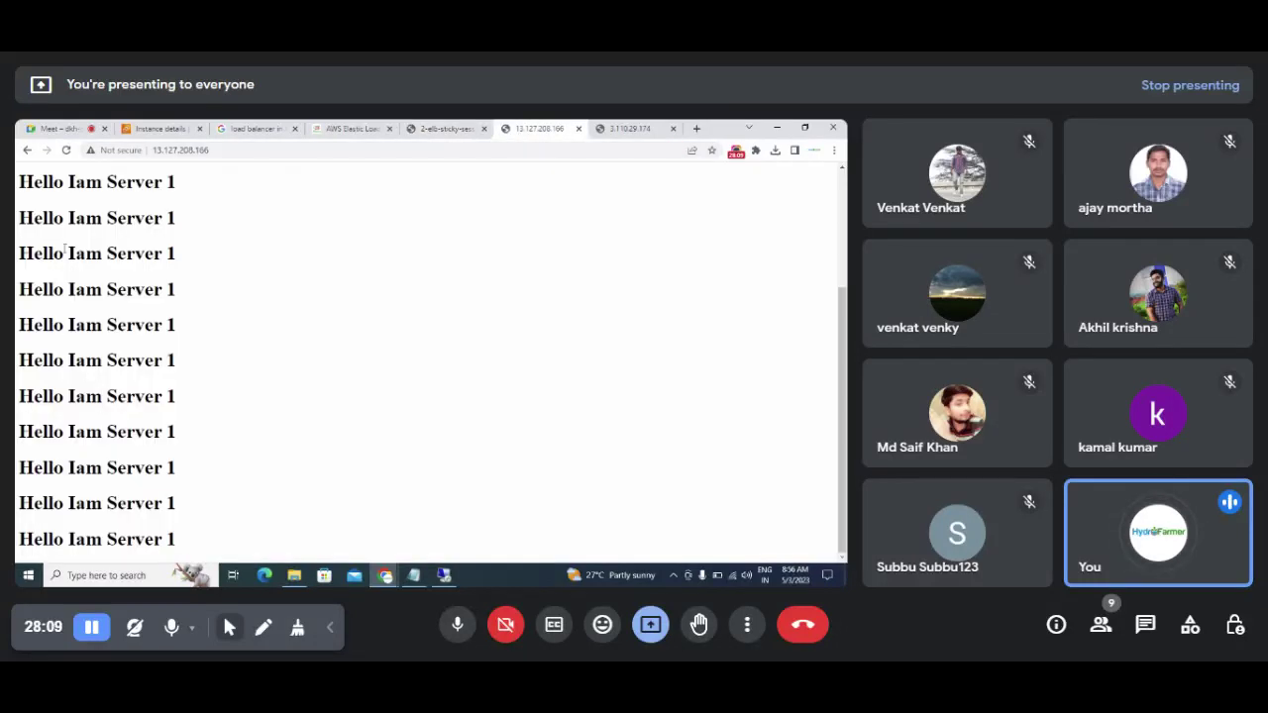
left_click_drag(15, 178, 182, 194)
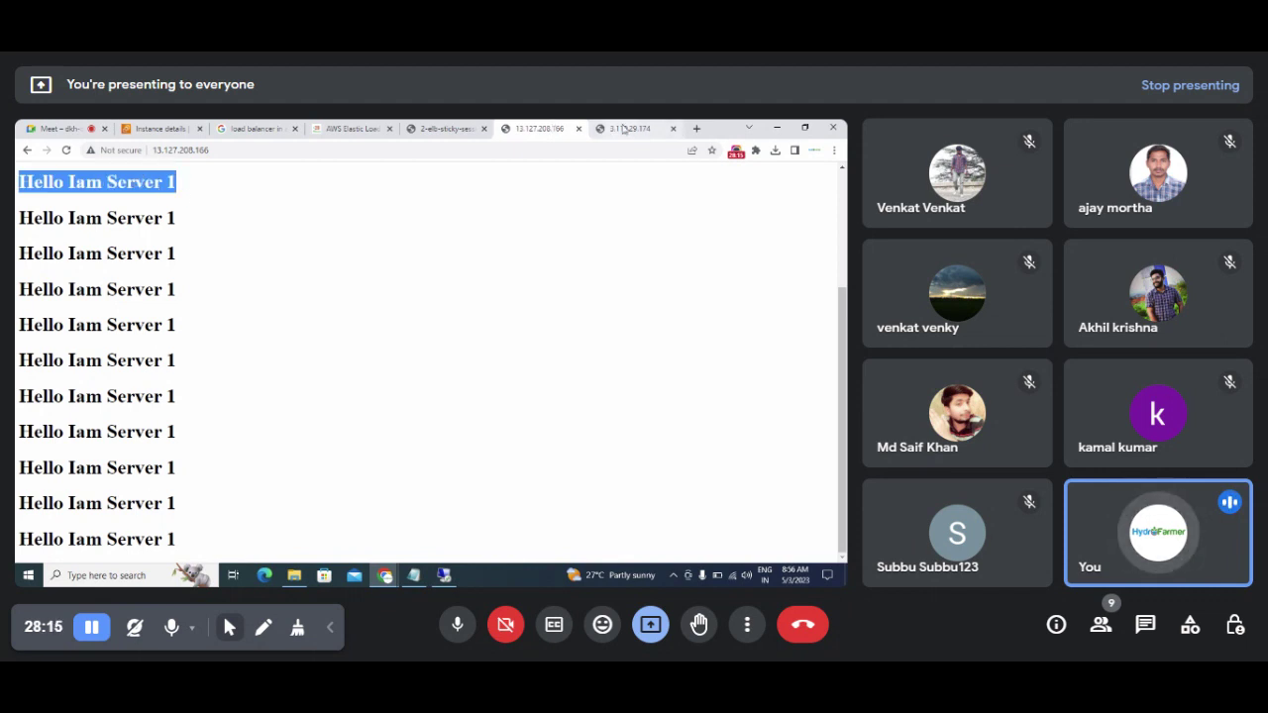
key("ctrl+Tab")
left_click(78, 201)
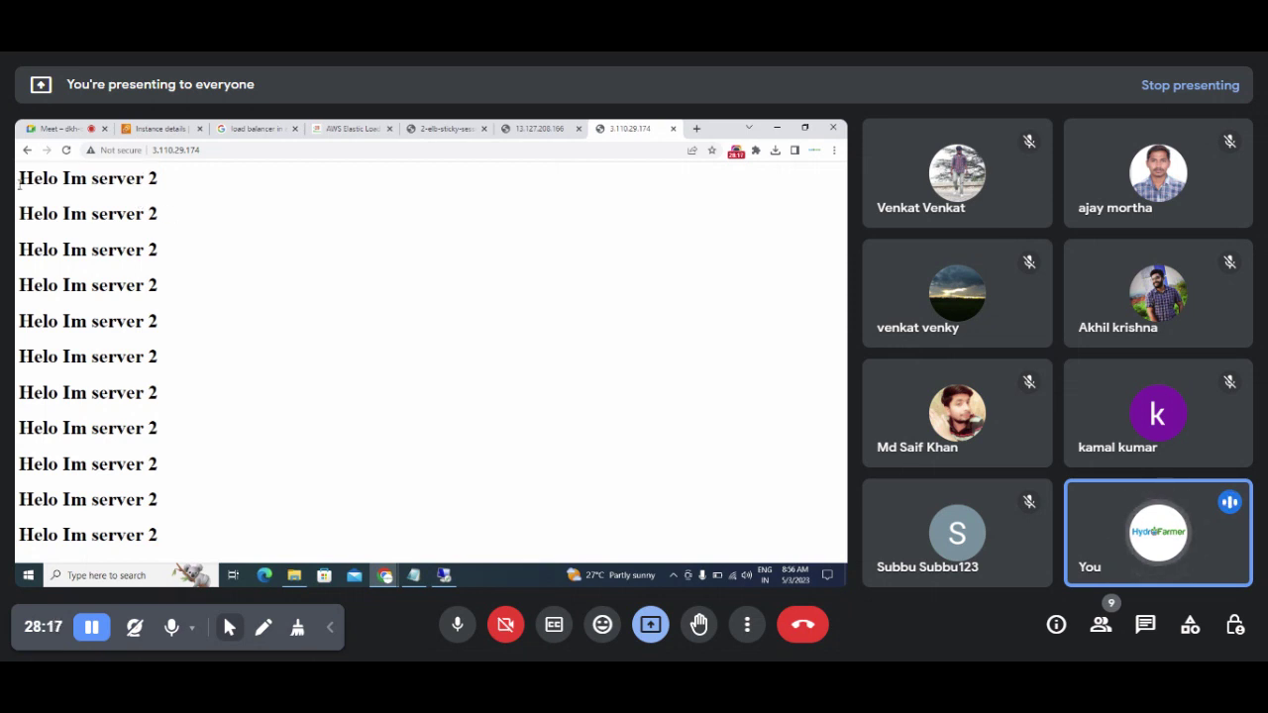
left_click_drag(17, 185, 174, 190)
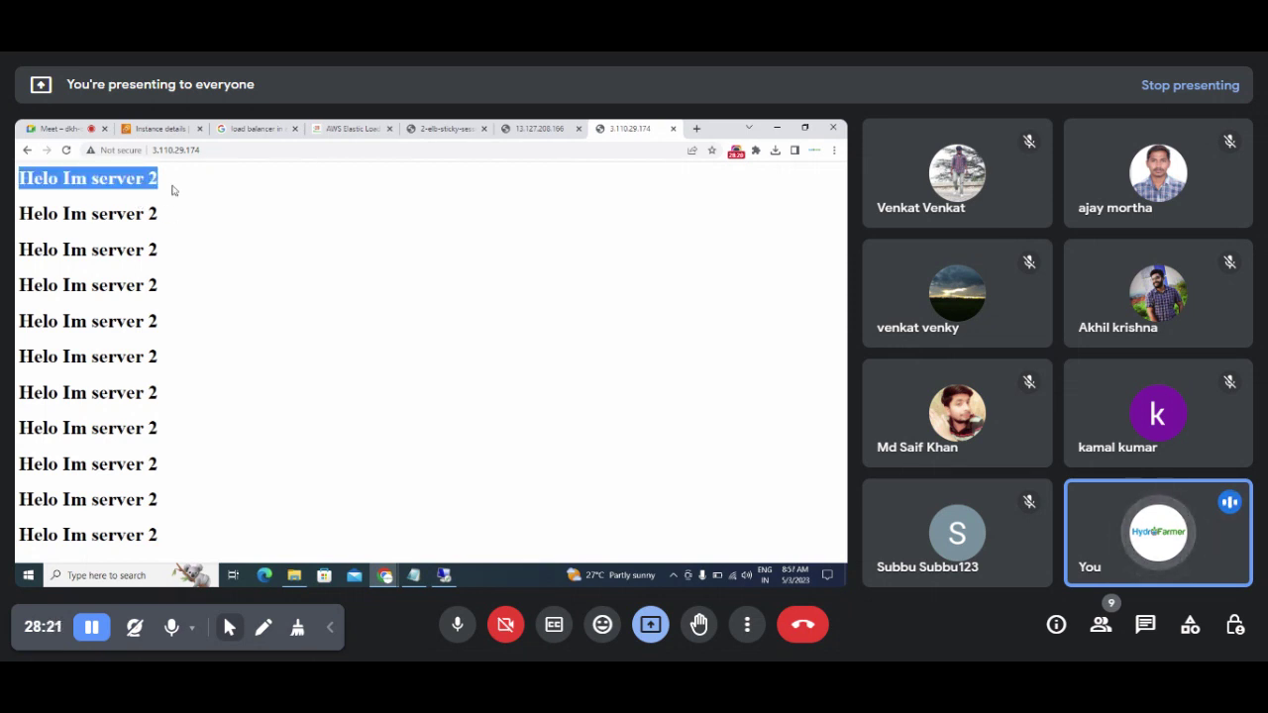
Step: Show the ELB sticky-session diagram, then bring the load balancer notes in Notepad forward
left_click(358, 127)
left_click(435, 128)
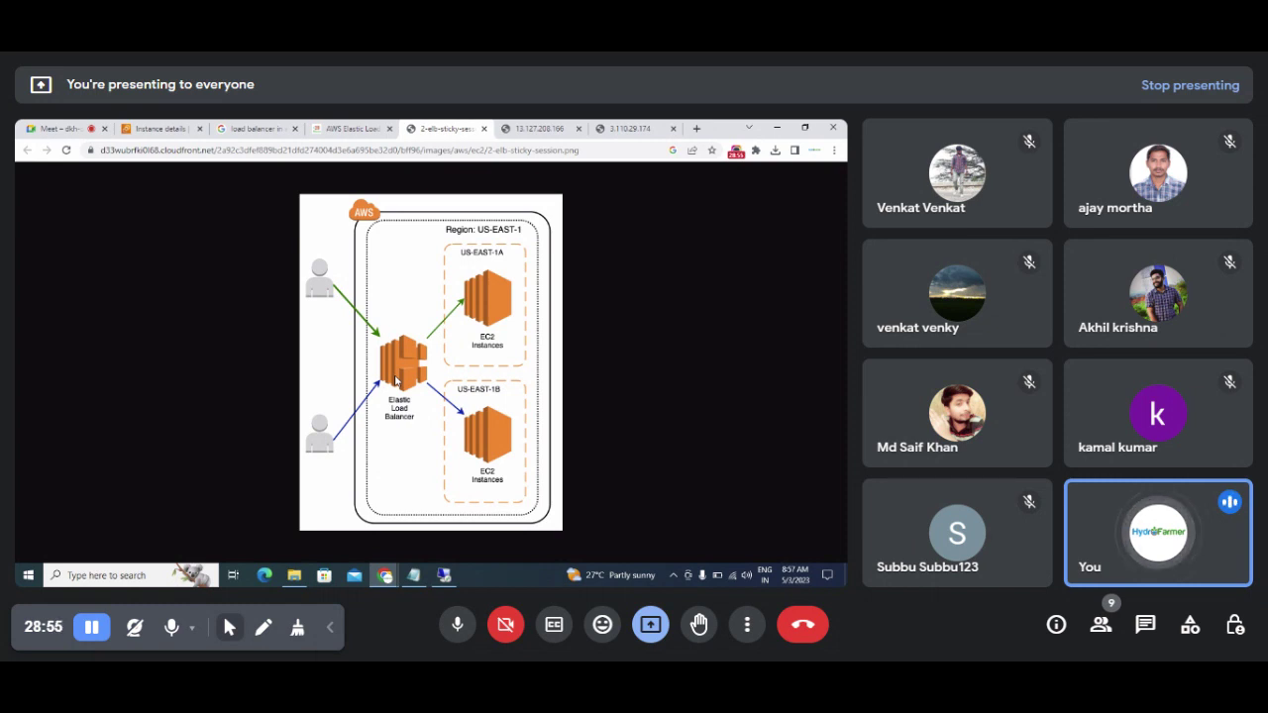
left_click(414, 577)
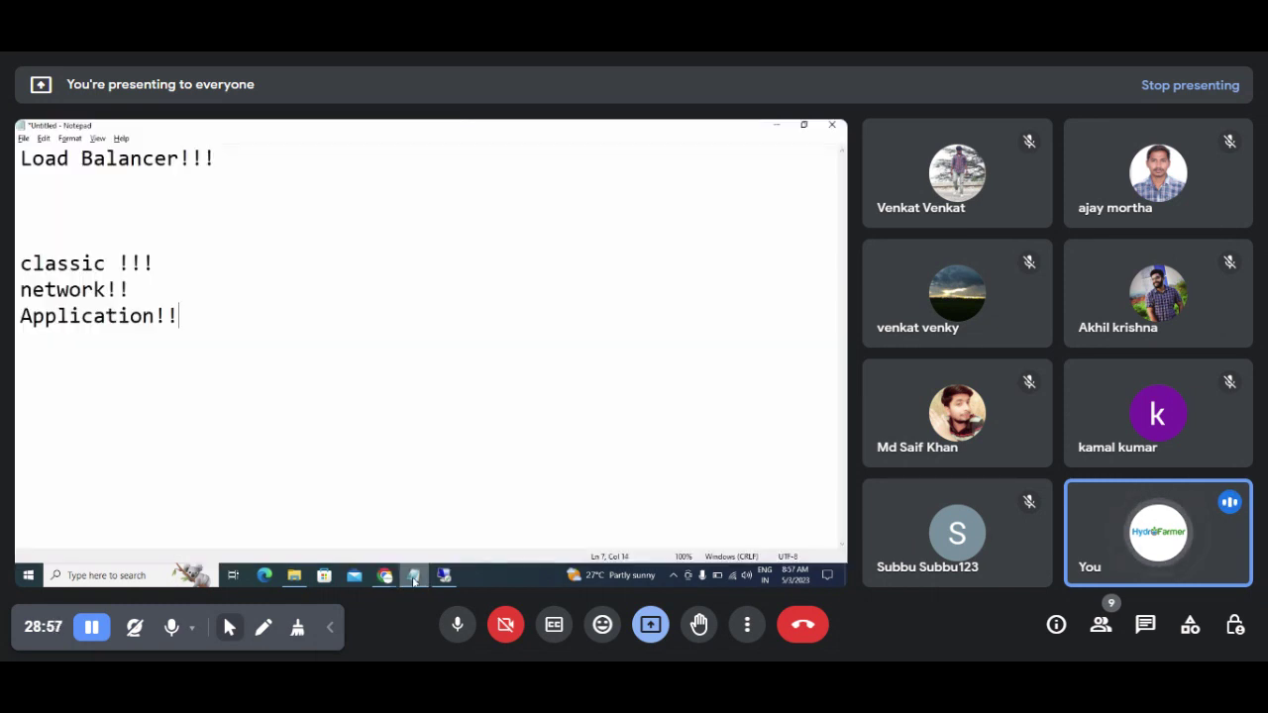
Step: Replace the load balancer types with 'Create two Servers (windows Servers / Any Version is fine)'
key("shift+Up")
key("shift+Up")
key("shift+Up")
key("shift+Up")
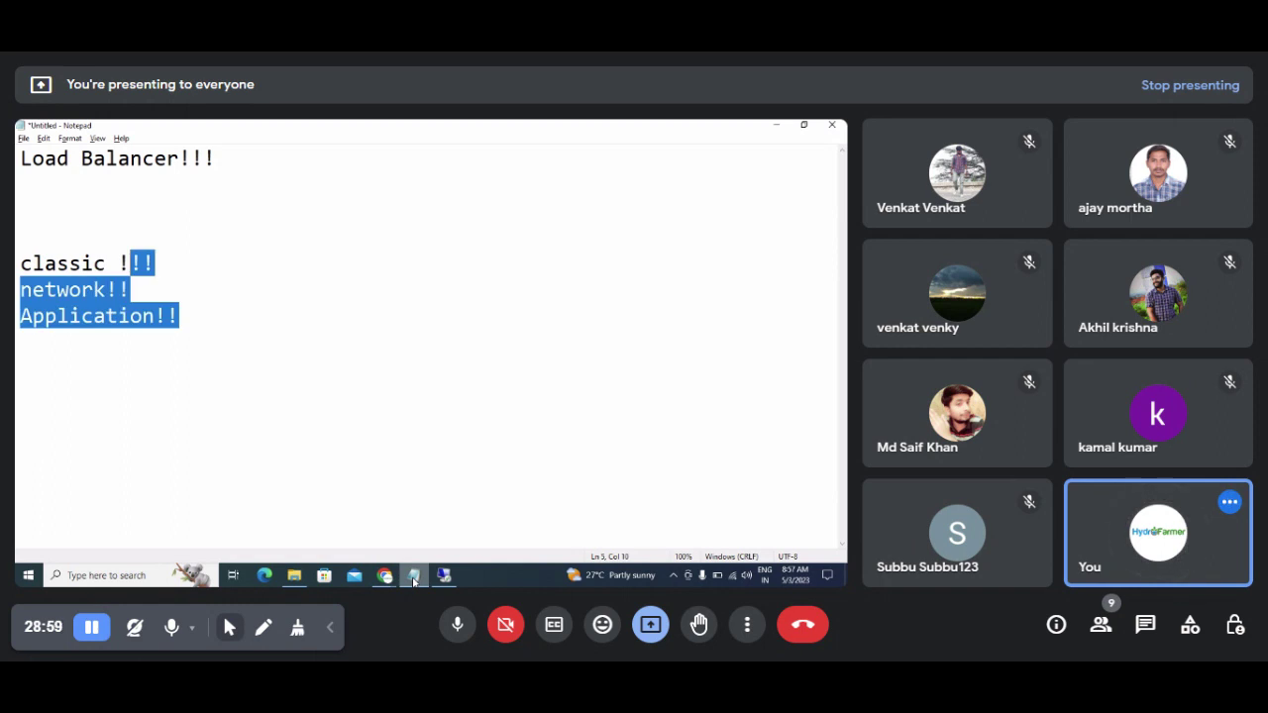
key("BackSpace")
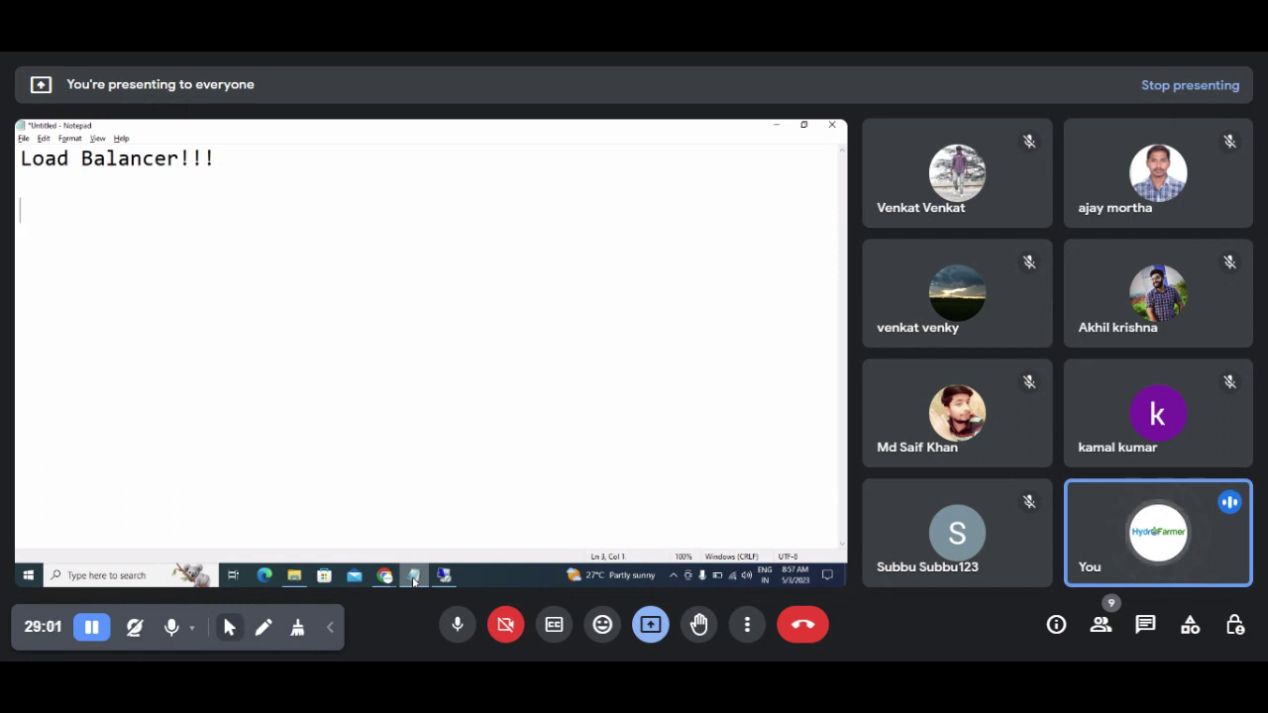
type("Create two ")
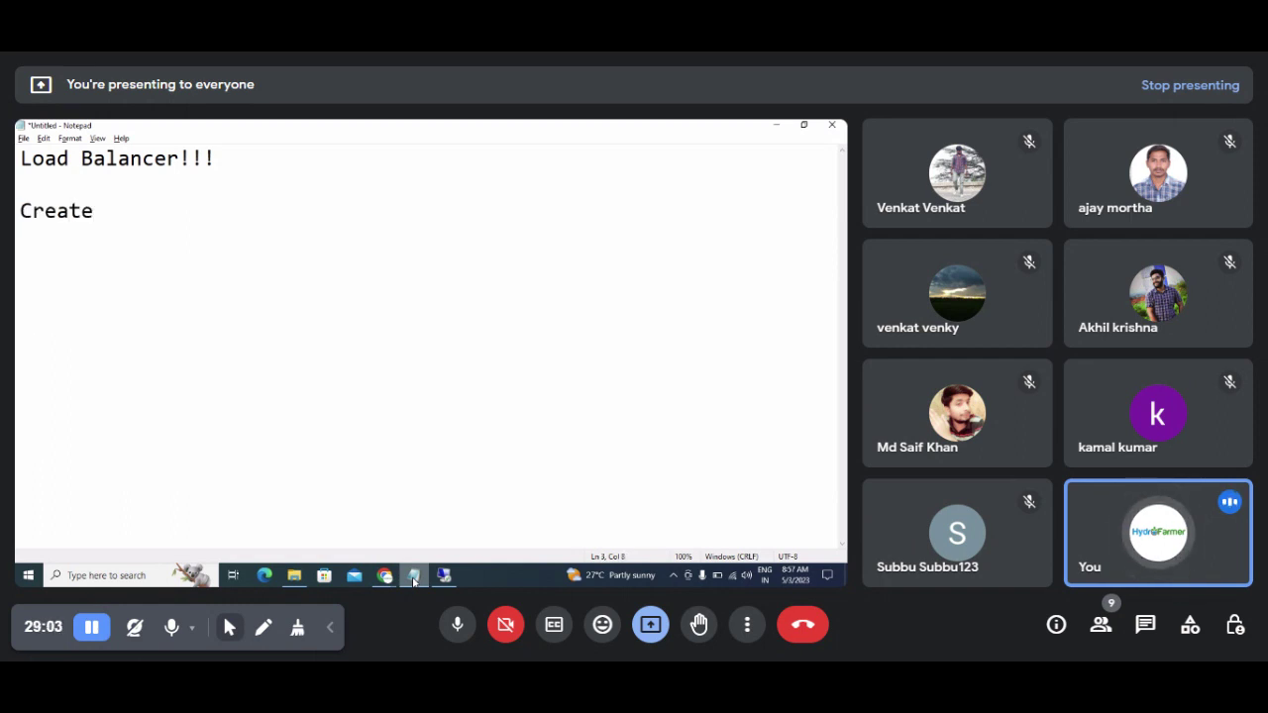
type("Servers")
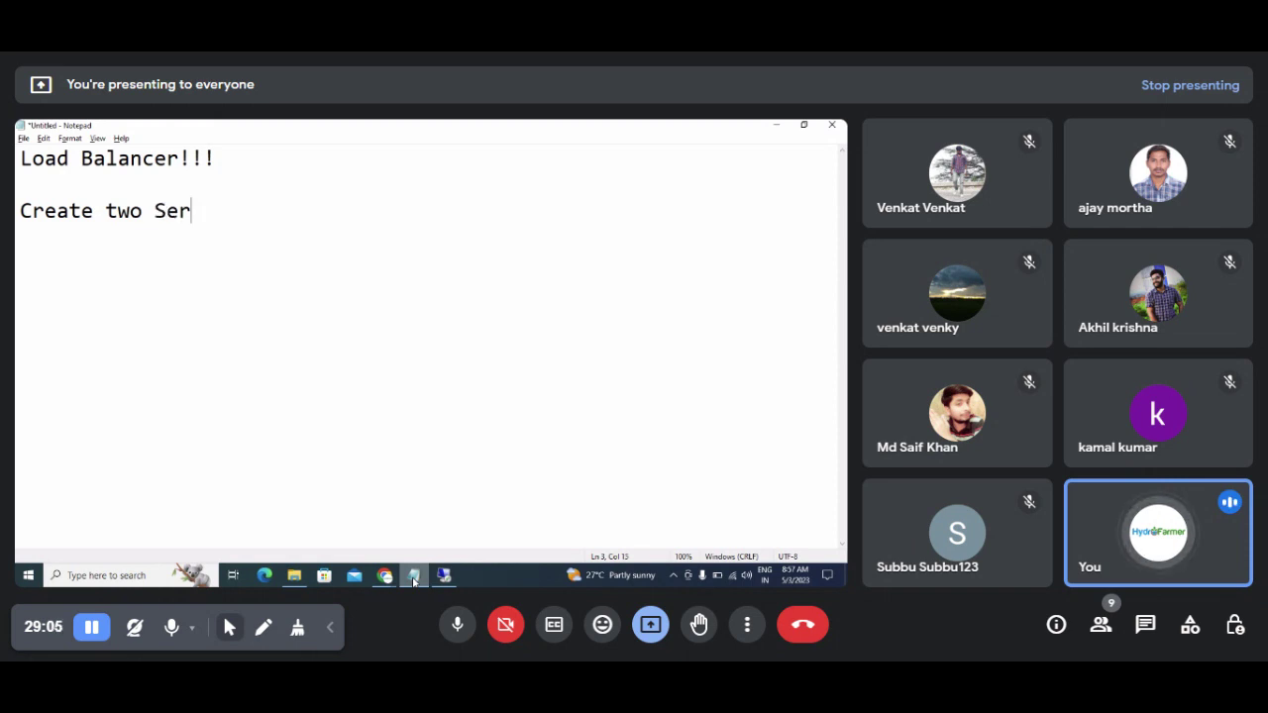
key("Return")
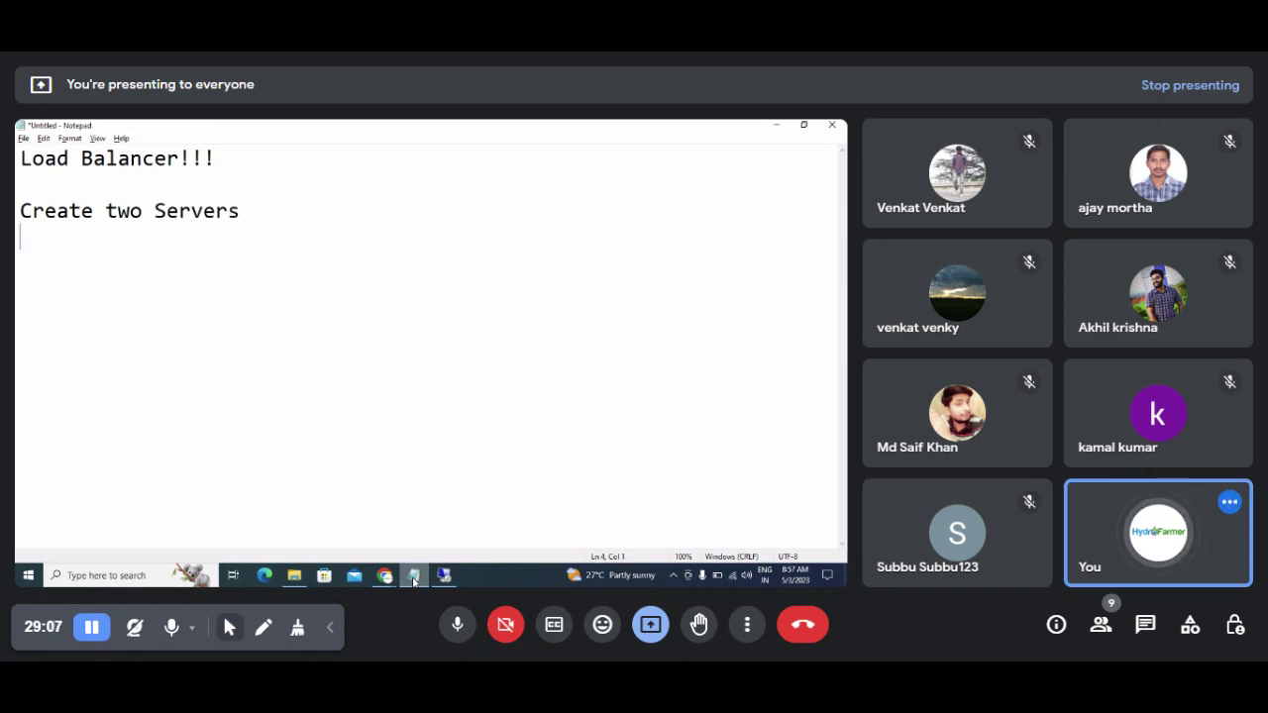
type("Insta")
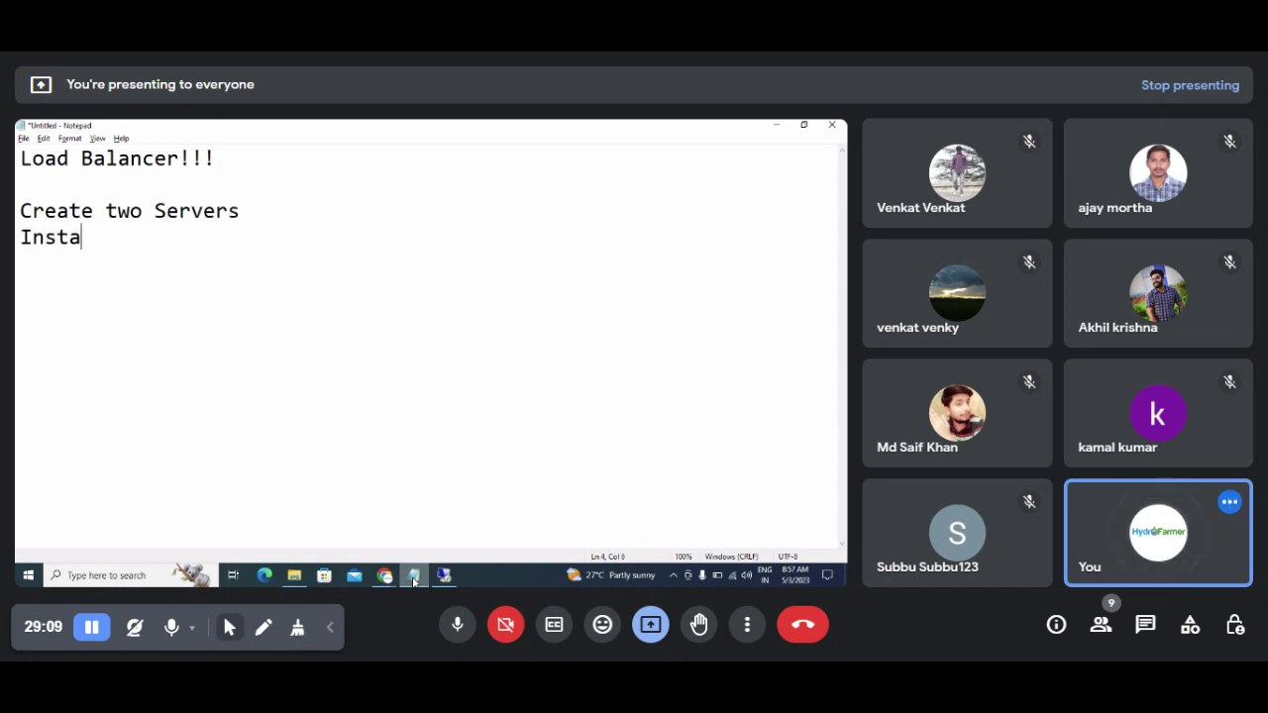
key("Up")
key("Right")
key("Right")
key("Right")
key("Right")
key("Right")
key("Right")
key("Right")
key("Right")
key("Right")
key("Right")
key("Right")
key("Right")
key("Right")
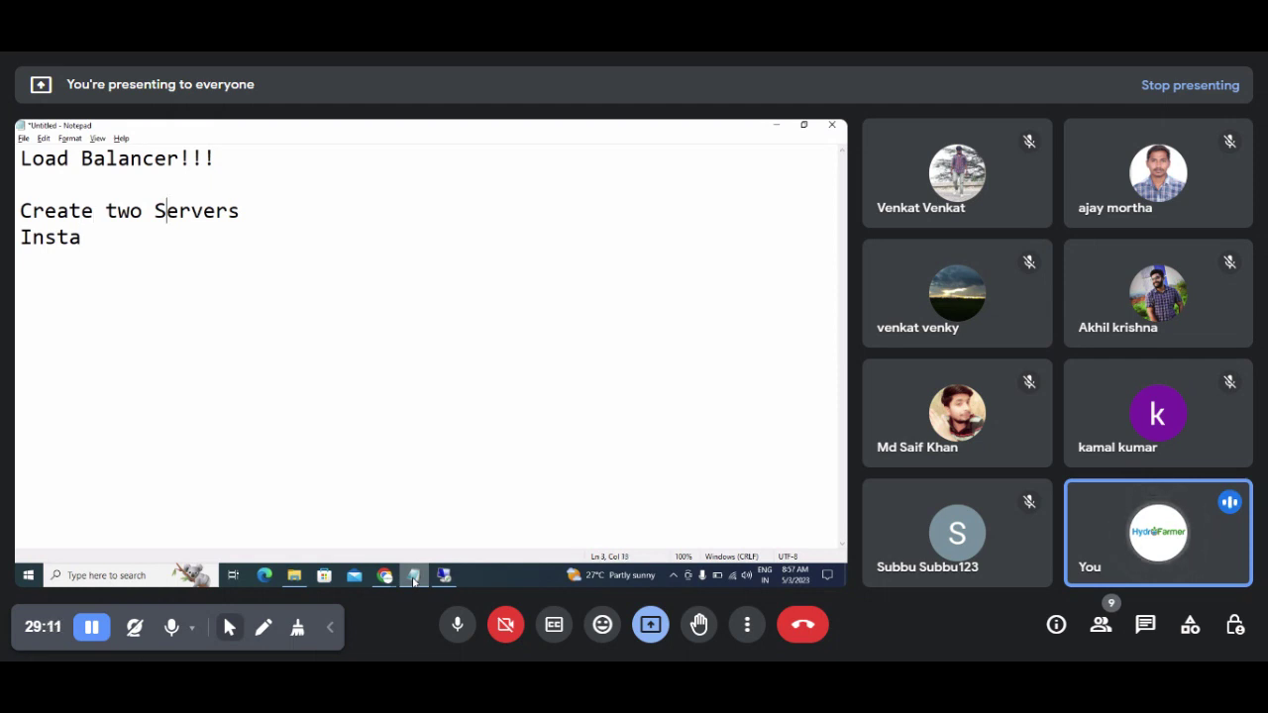
type("()")
key("Left")
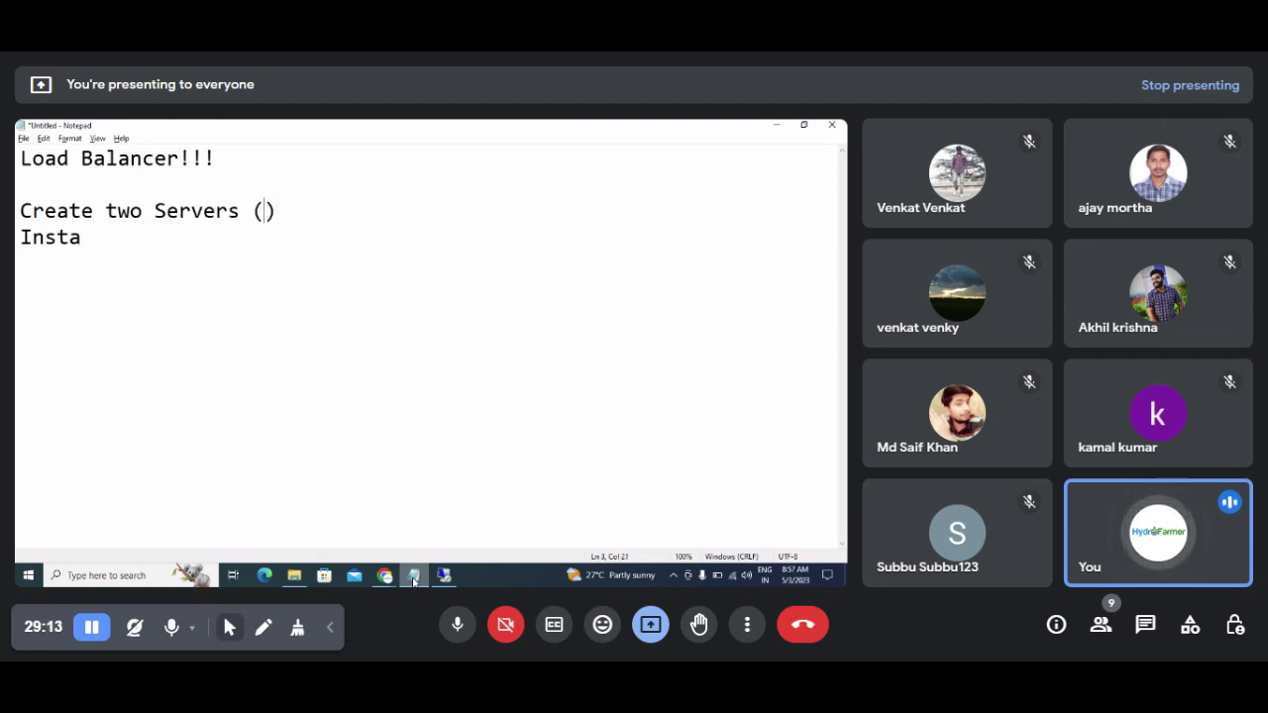
type("windows Server")
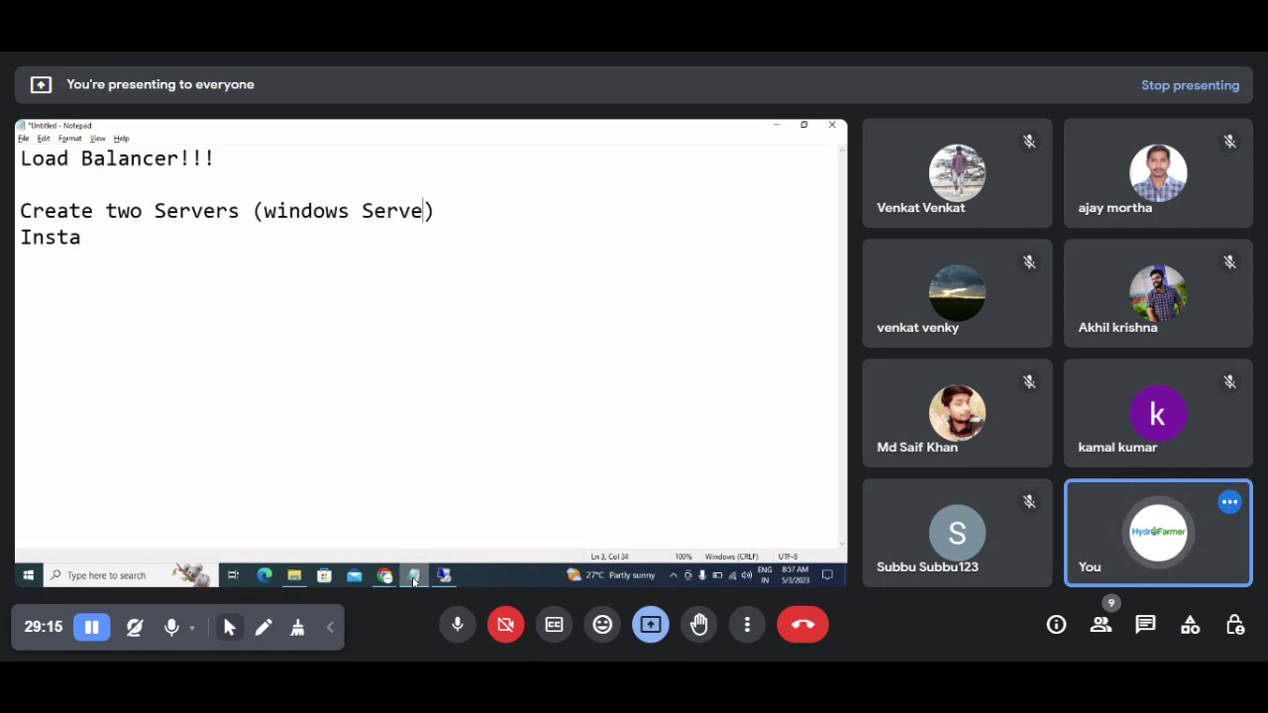
key("BackSpace")
type("s / ")
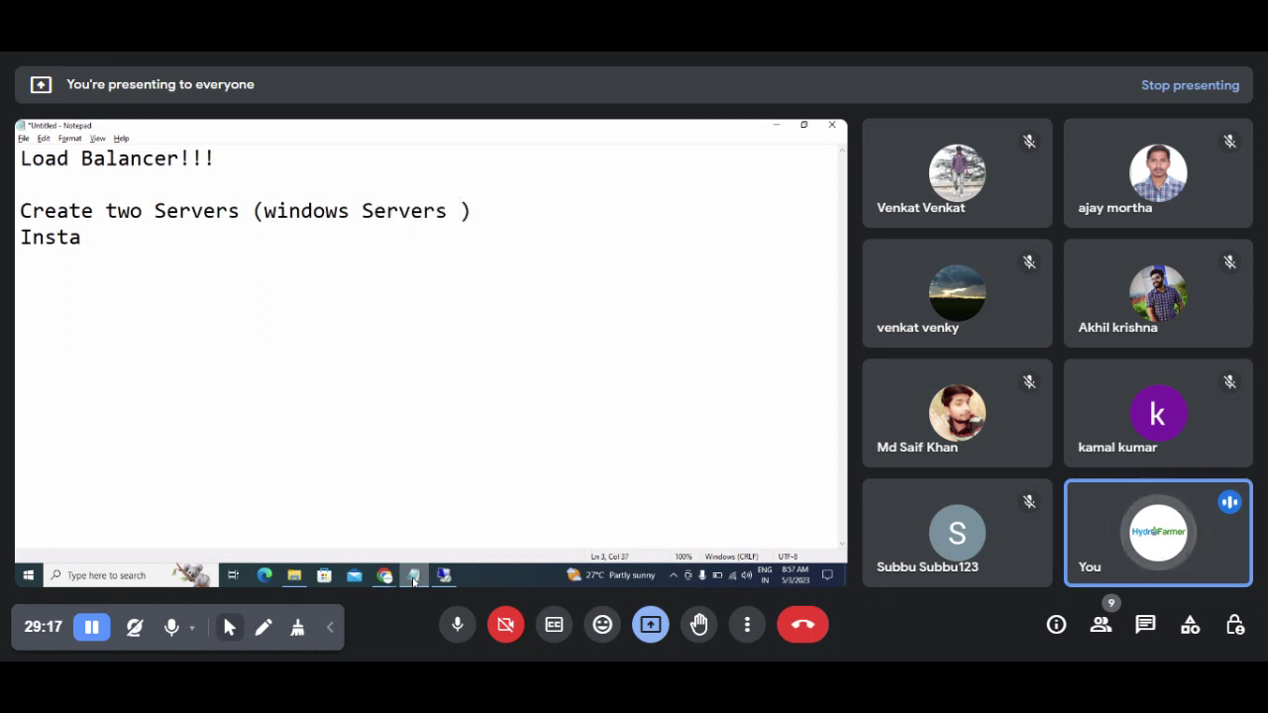
type("Any Version")
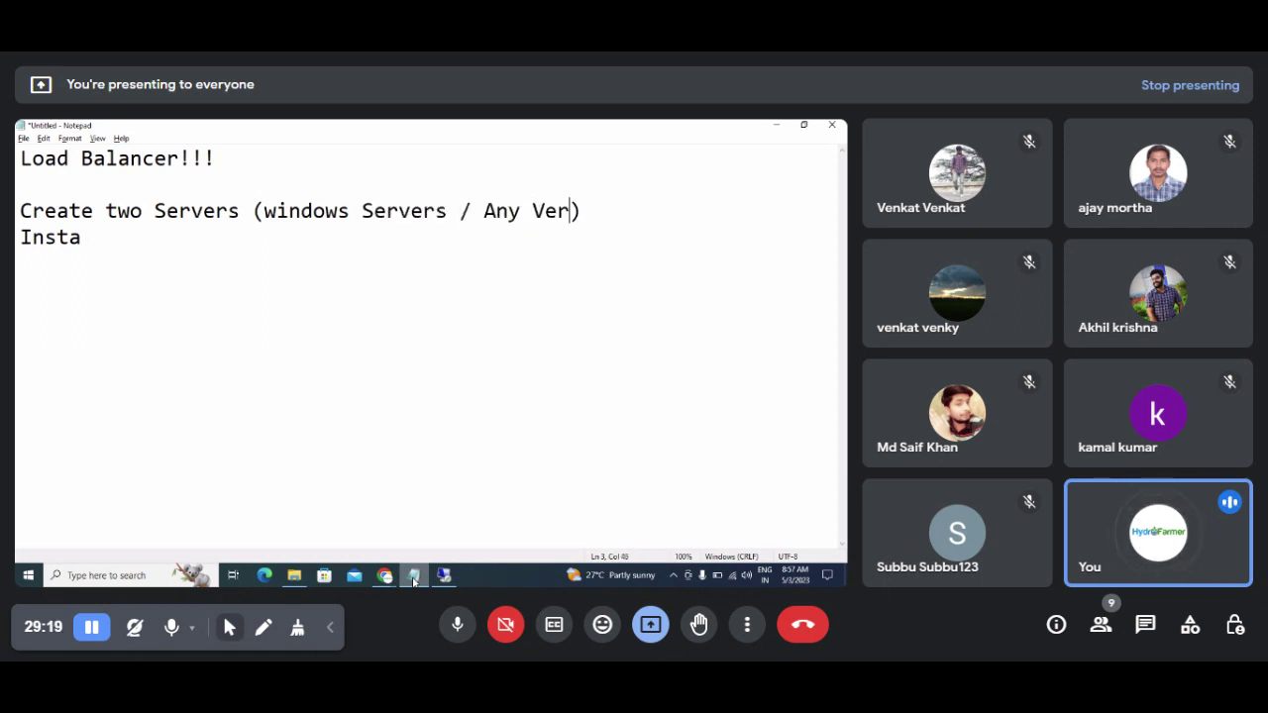
type(" is fine")
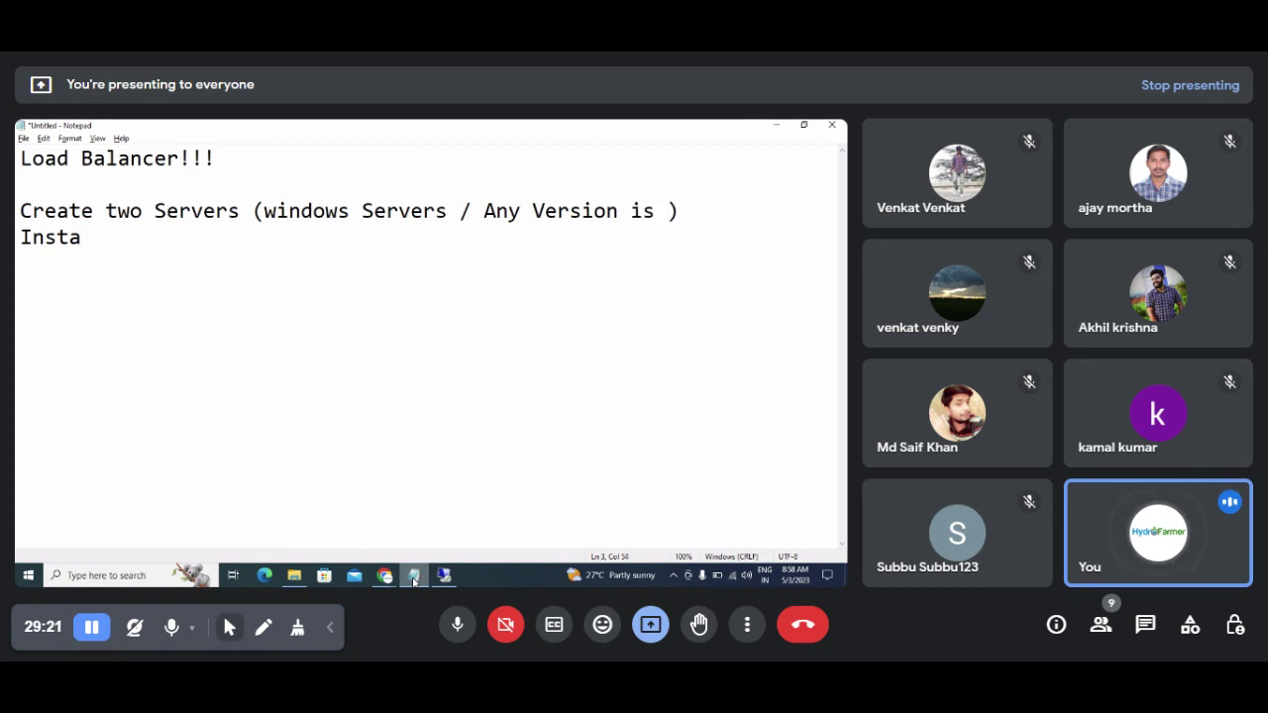
Step: Number the Create and Insta lines as steps 1. and 2
key("Down")
key("Up")
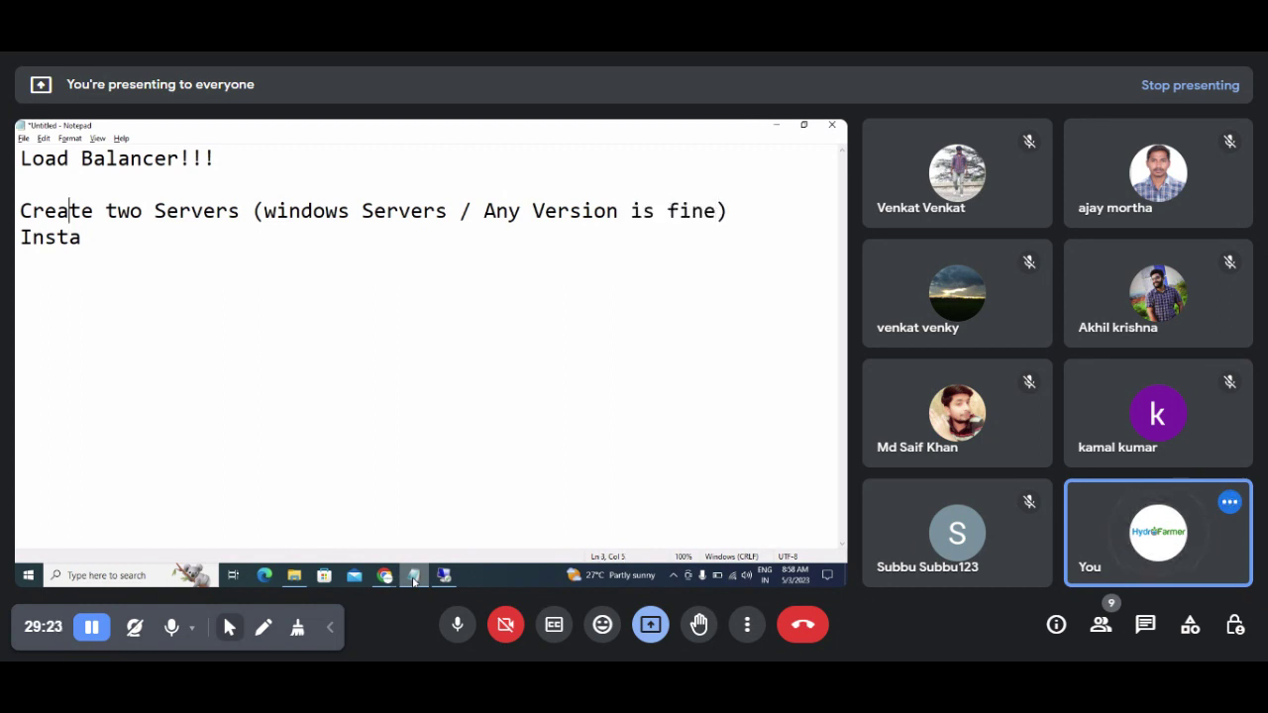
key("Up")
key("Down")
type("1.")
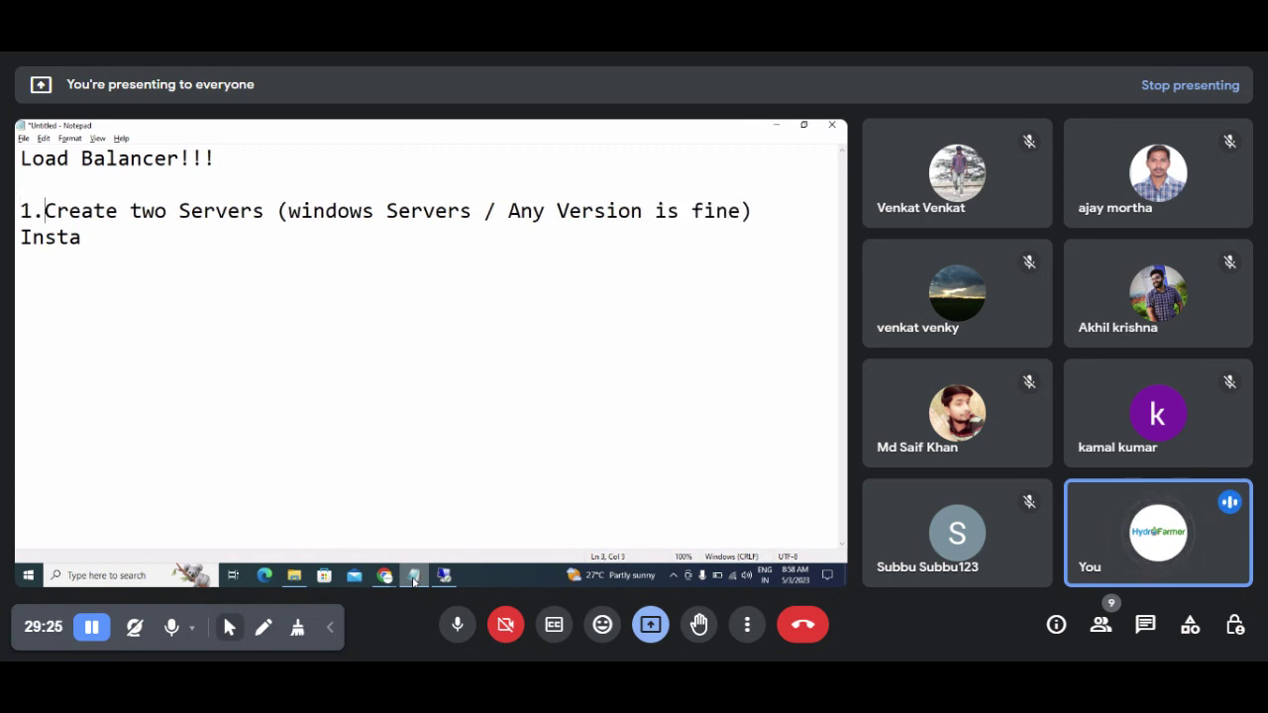
key("Down")
key("Home")
type("2.")
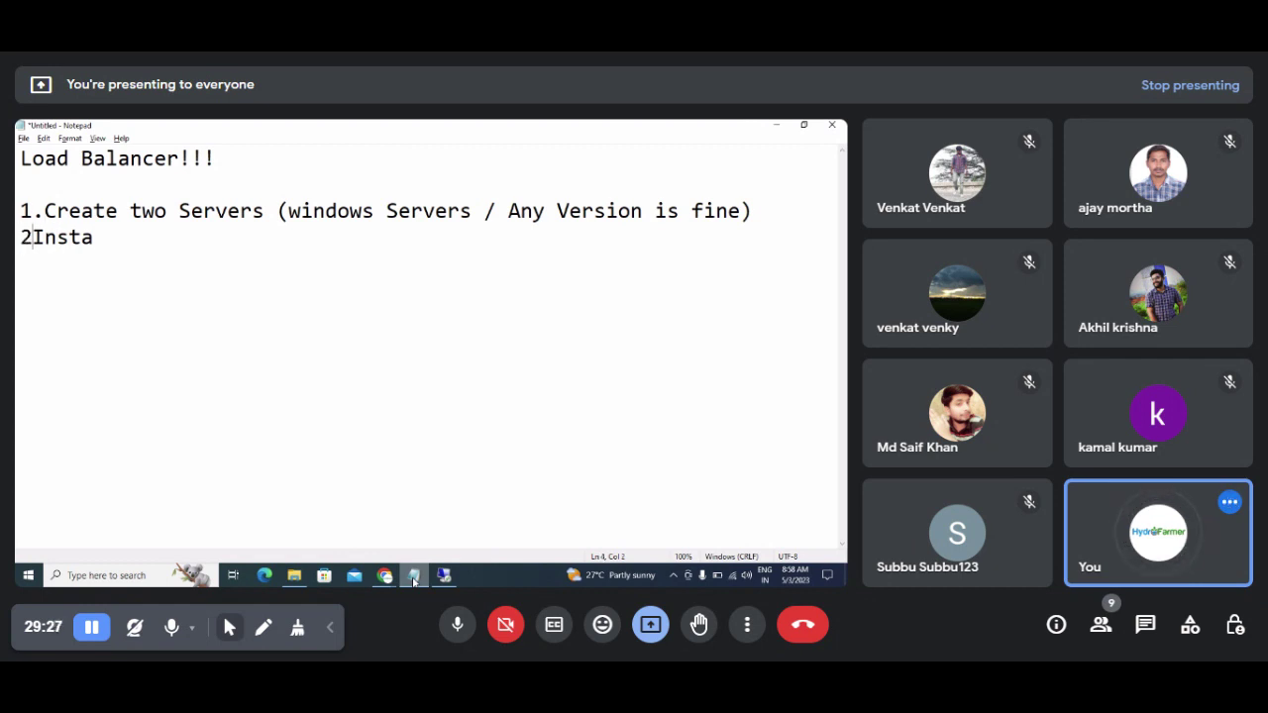
Step: Complete step 2 as 'Installed Webserver (IIS) in both servers'
key("Down")
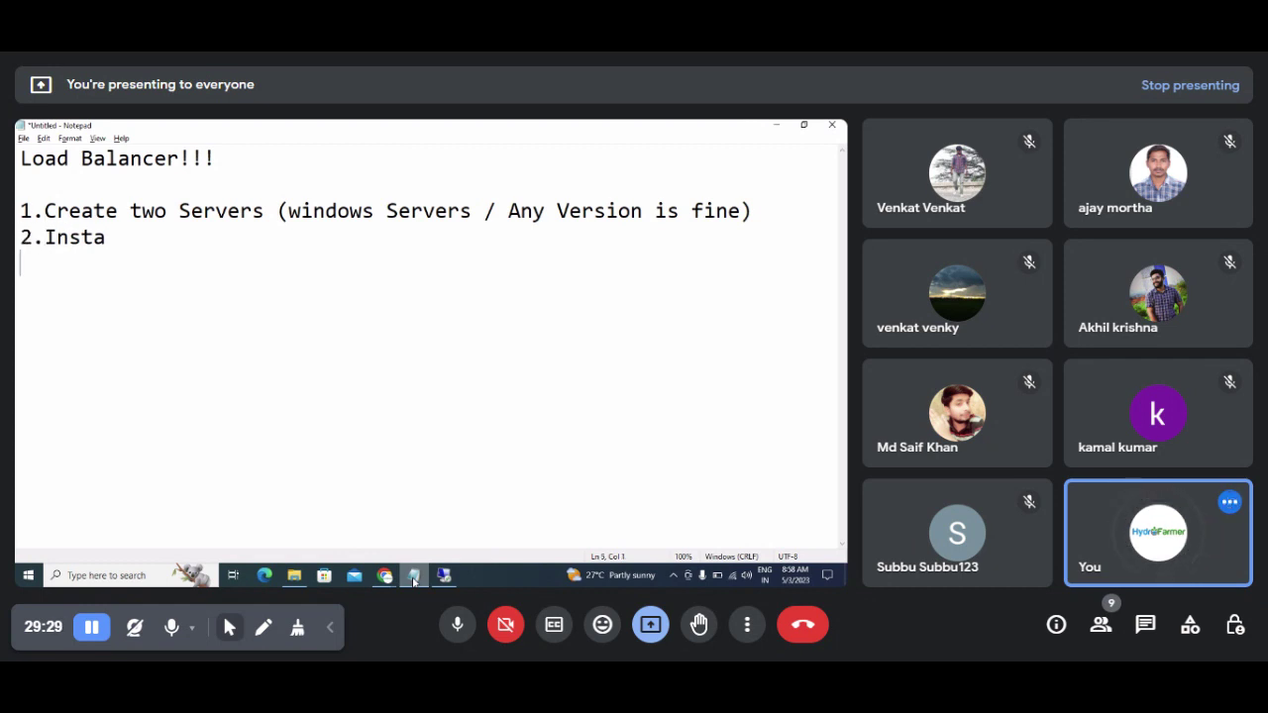
key("BackSpace")
type("lled We")
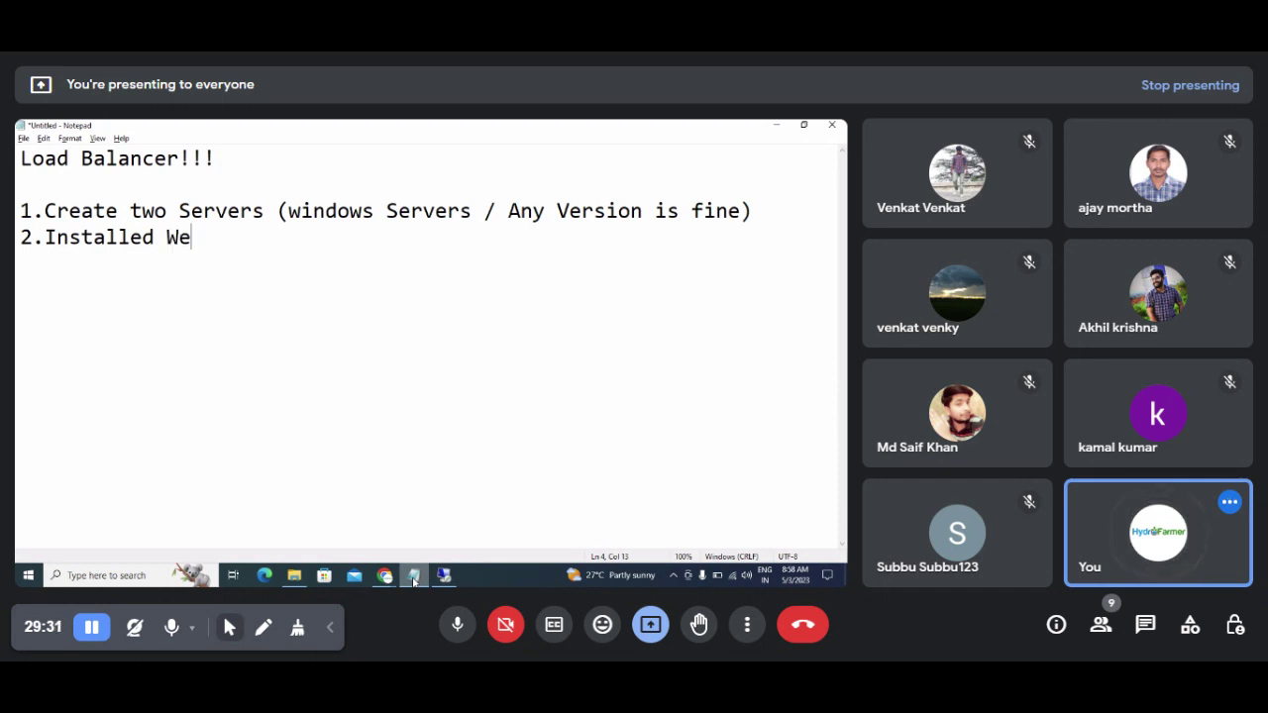
type("bs")
key("BackSpace")
key("BackSpace")
type("server in both")
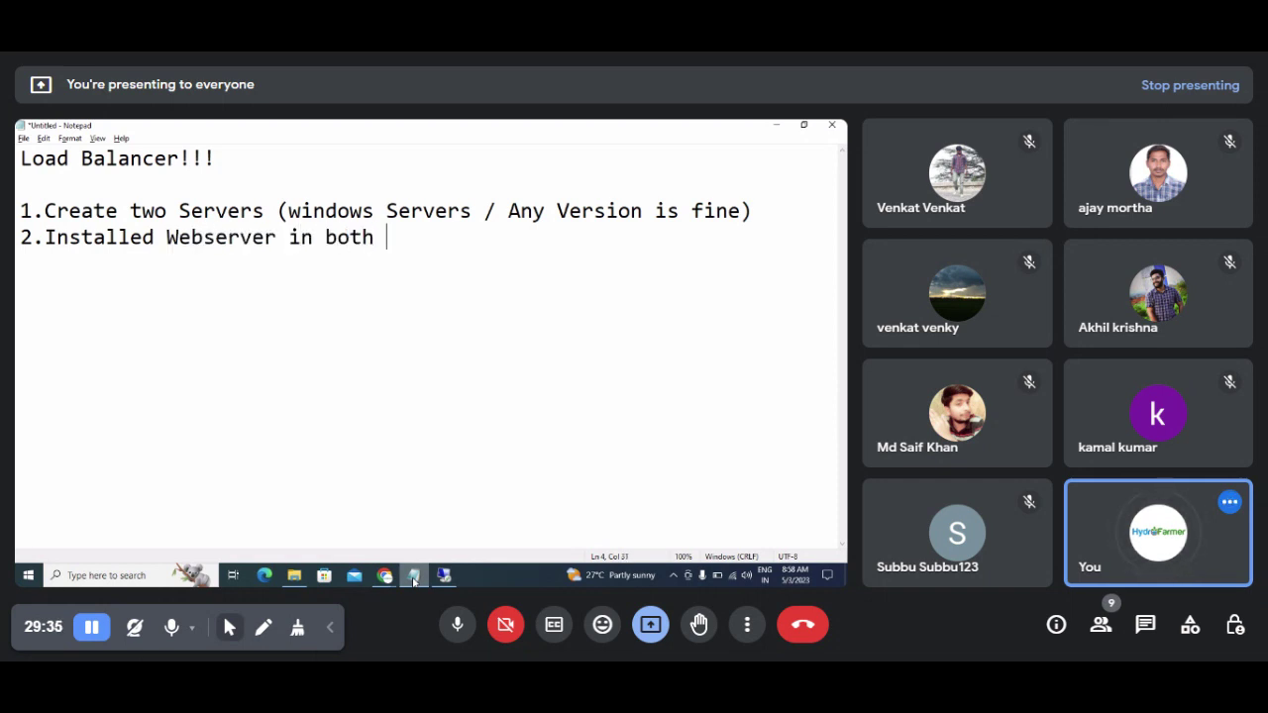
key("Left")
key("Left")
key("Left")
key("Left")
key("Left")
key("Left")
key("Left")
key("Left")
key("Left")
type("()")
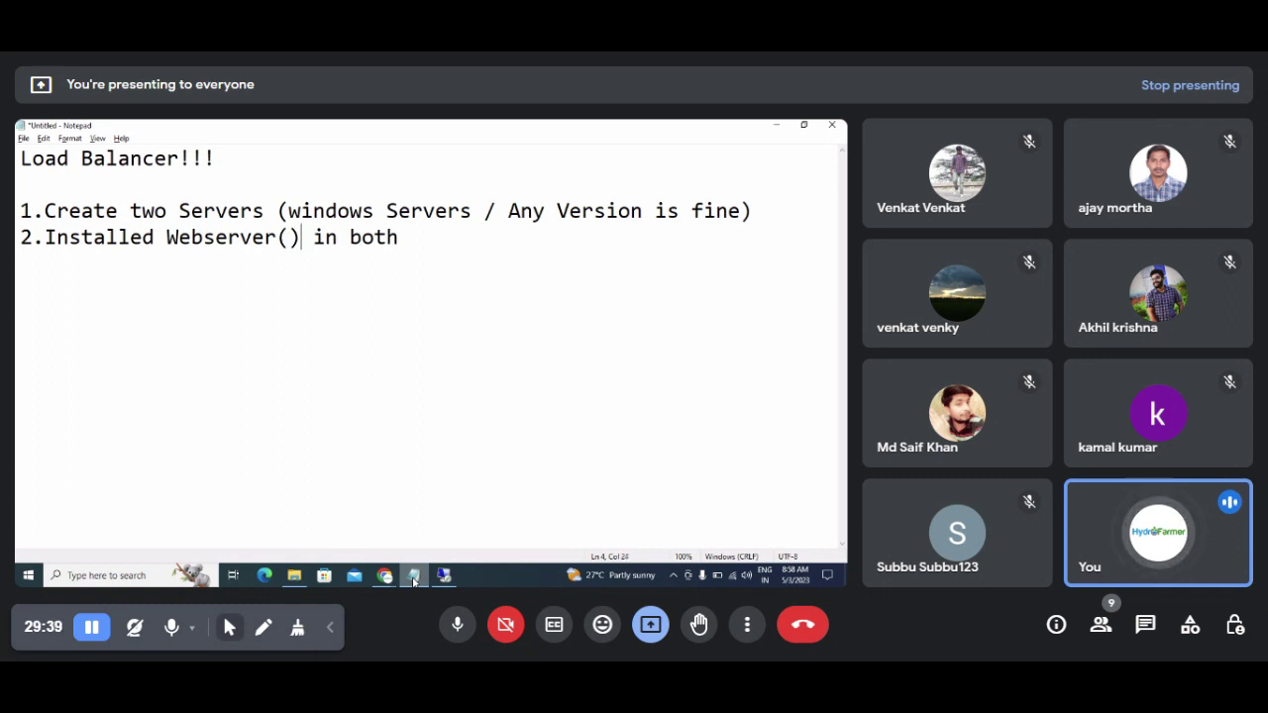
key("Left")
type("IIS")
key("Right")
key("Right")
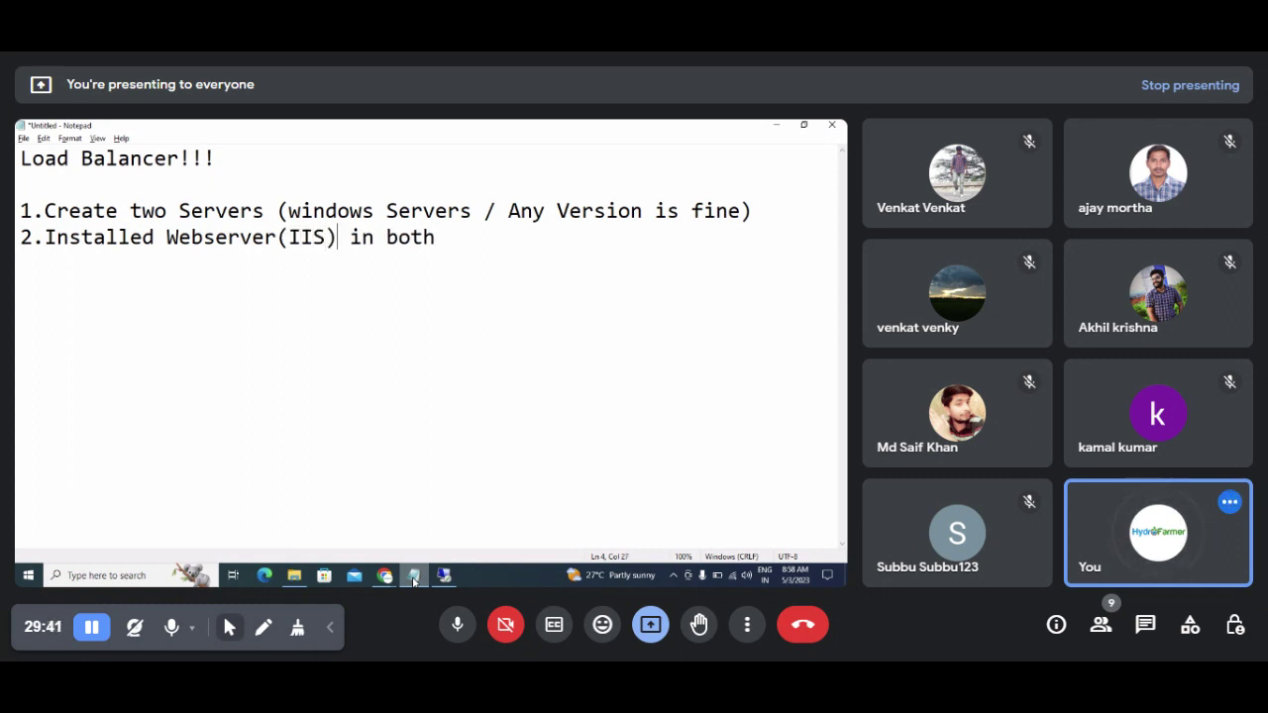
key("Right")
key("Right")
key("Right")
key("Right")
key("Right")
key("Right")
key("Right")
key("Right")
type("servers")
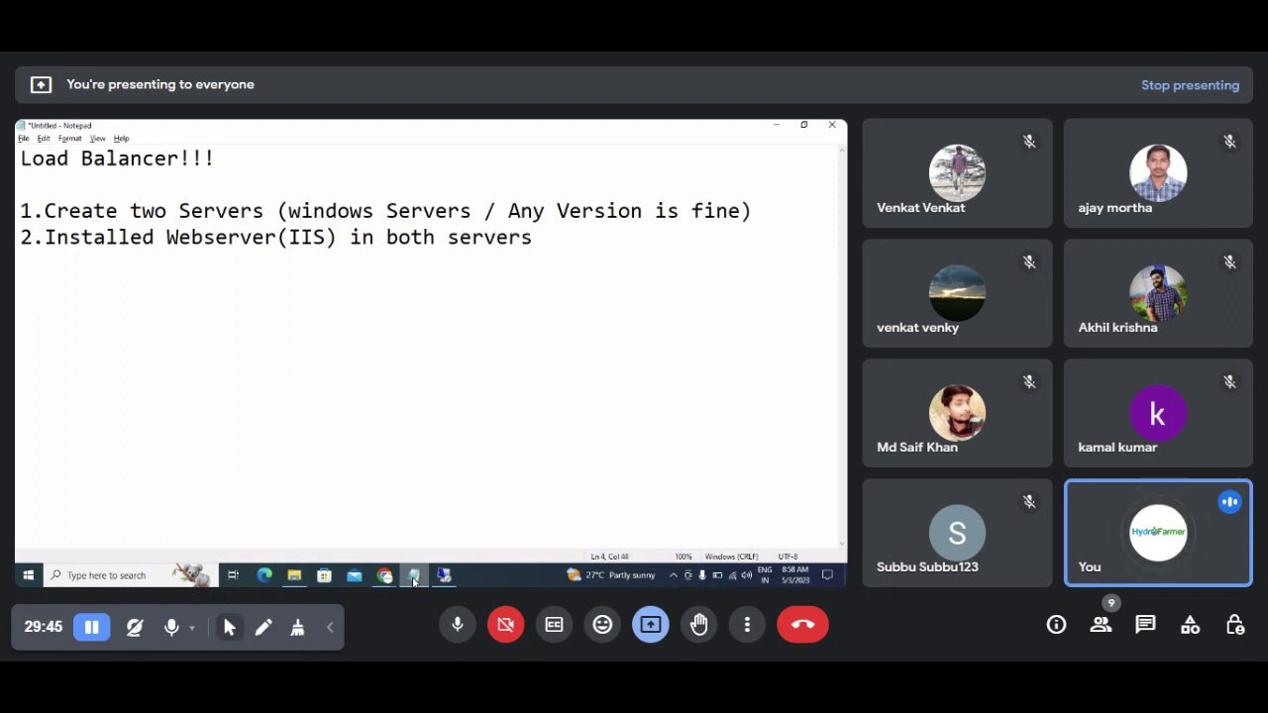
key("BackSpace")
Step: Write step 3: 'Changed Default Page and checked IIS Configuration ---working'
key("Return")
type("2.")
key("BackSpace")
key("BackSpace")
key("BackSpace")
type("3.")
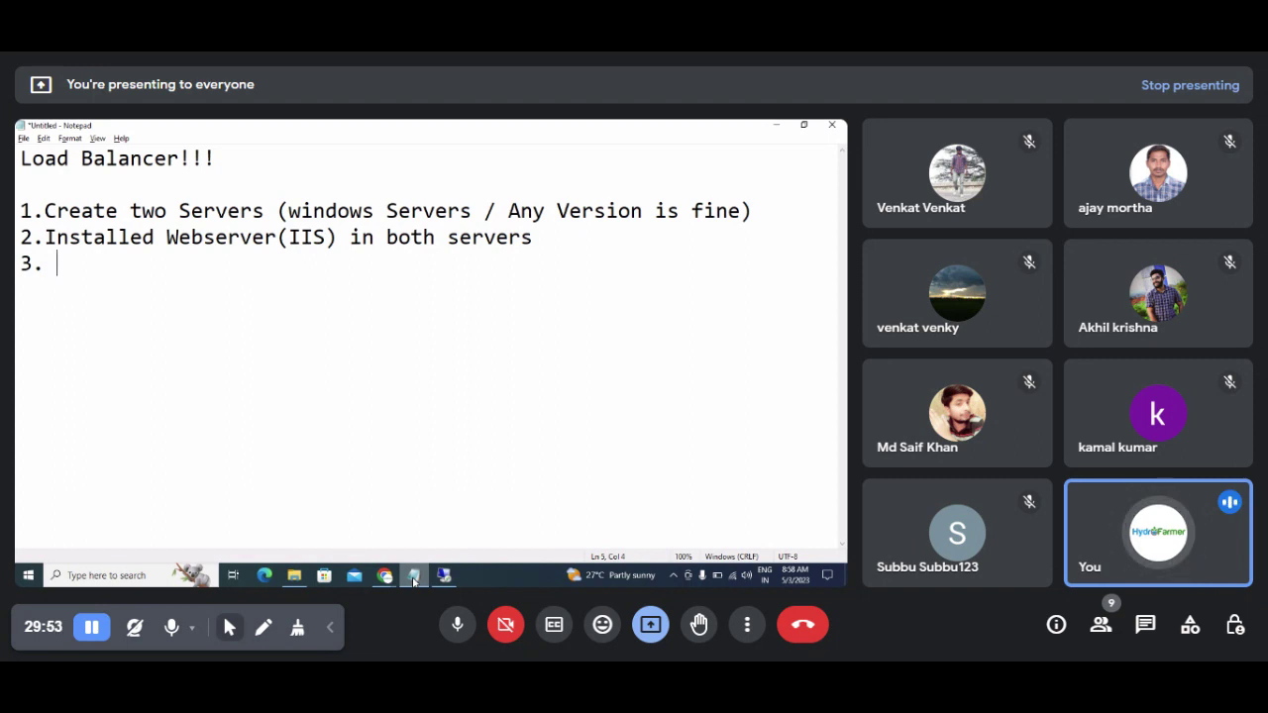
type(" CHeck")
key("BackSpace")
key("BackSpace")
key("BackSpace")
key("BackSpace")
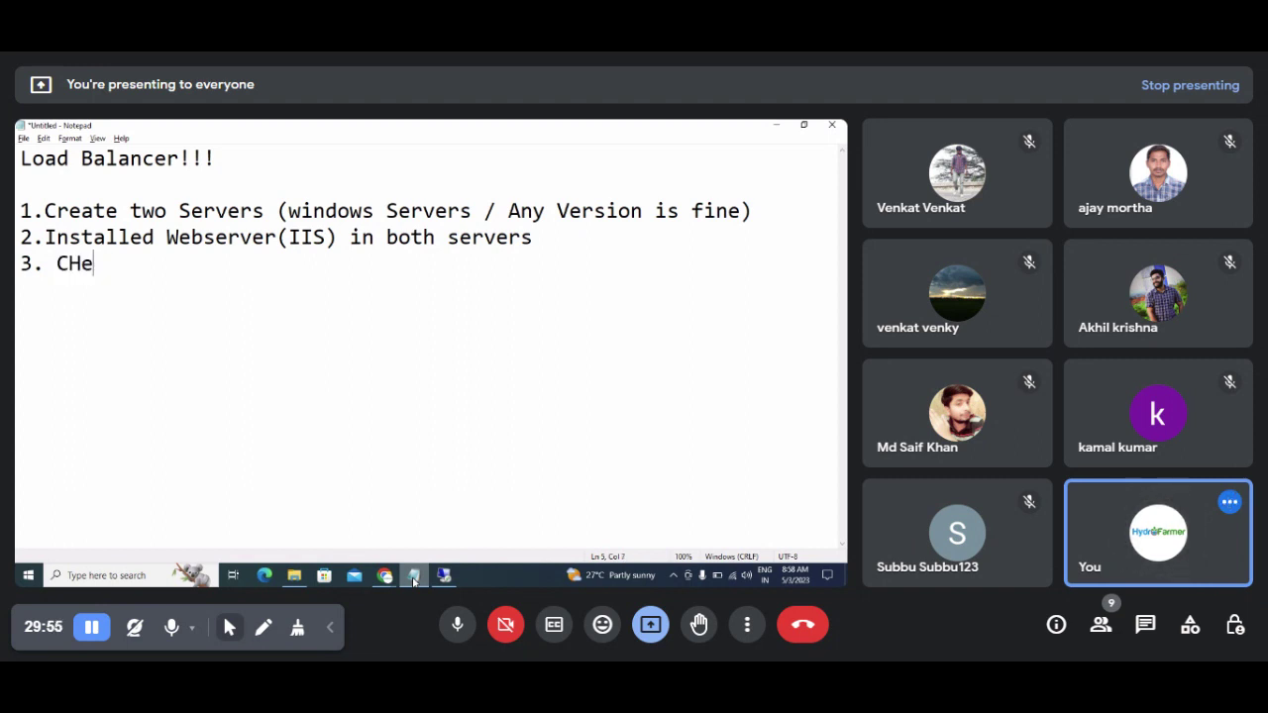
key("BackSpace")
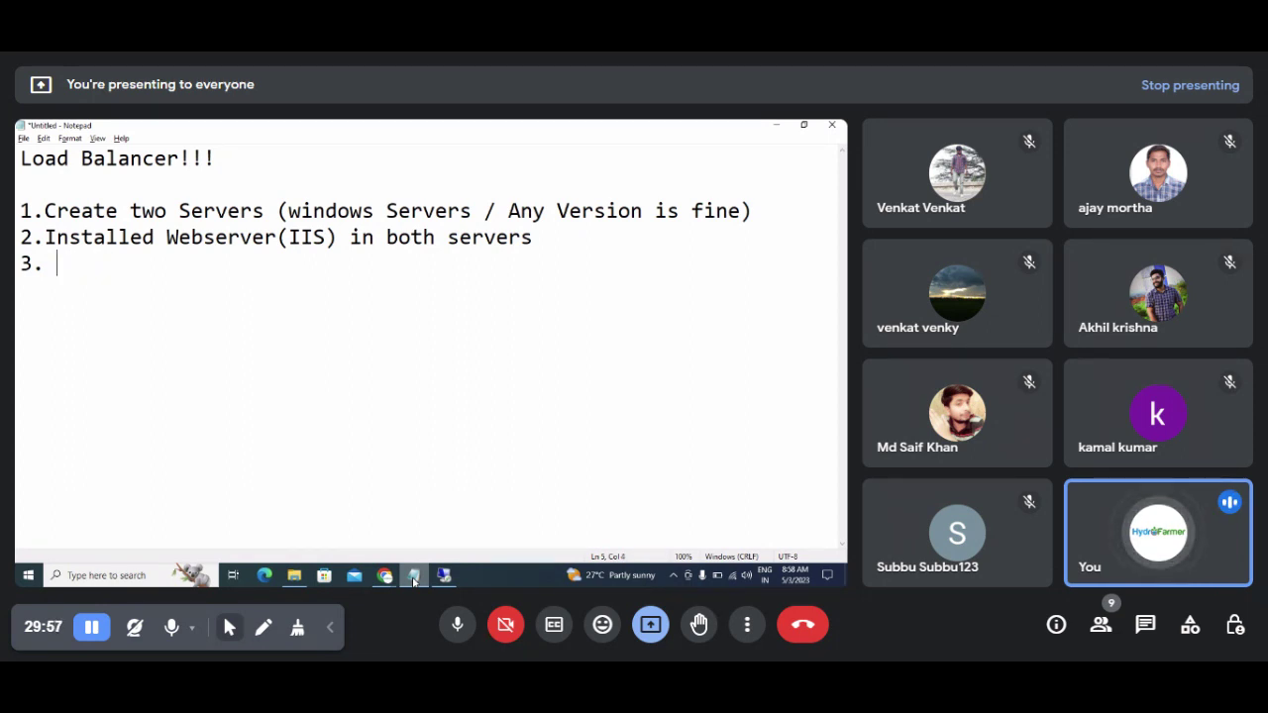
type("Ch")
key("BackSpace")
key("BackSpace")
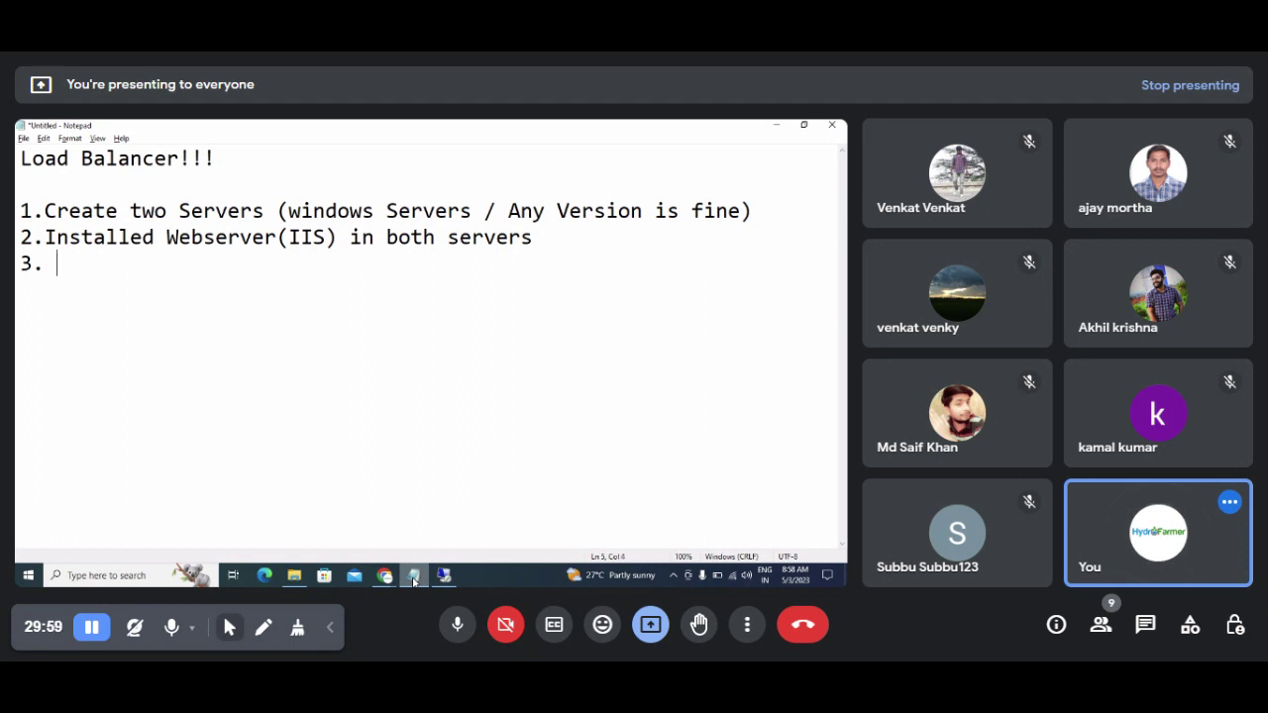
type("Changes")
key("BackSpace")
key("BackSpace")
type("d ")
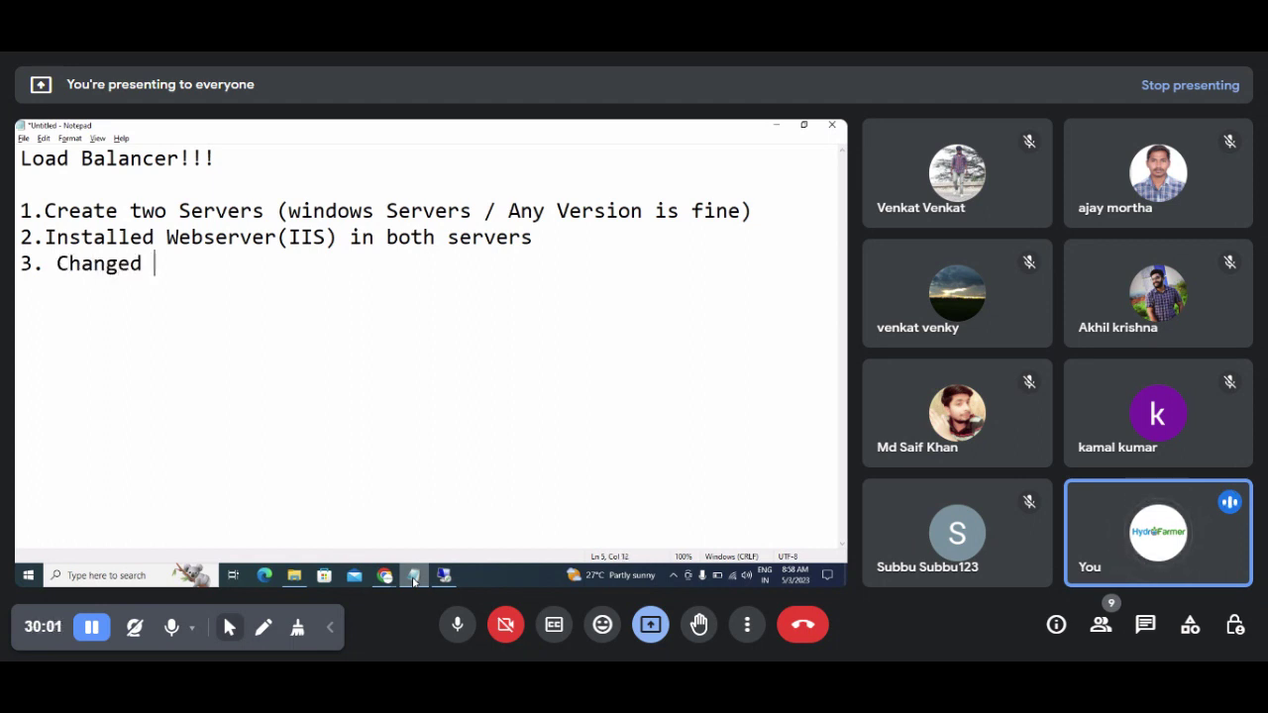
type("Default ")
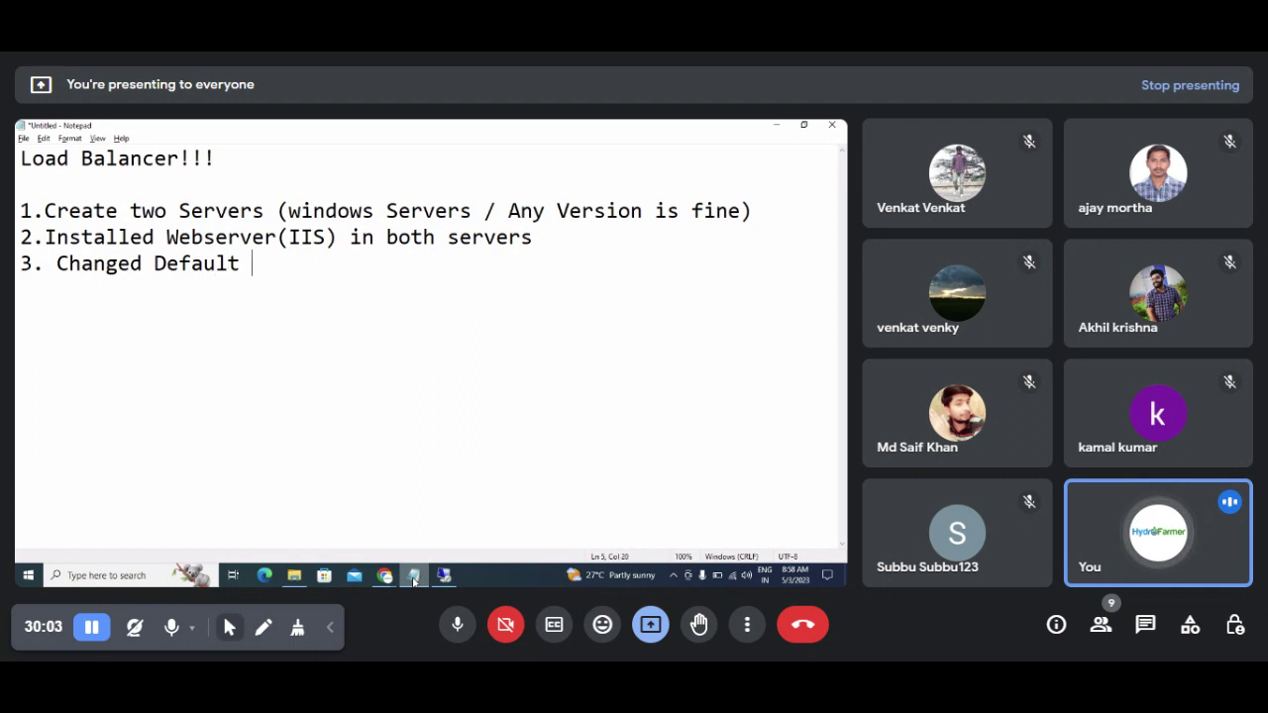
type("Pager")
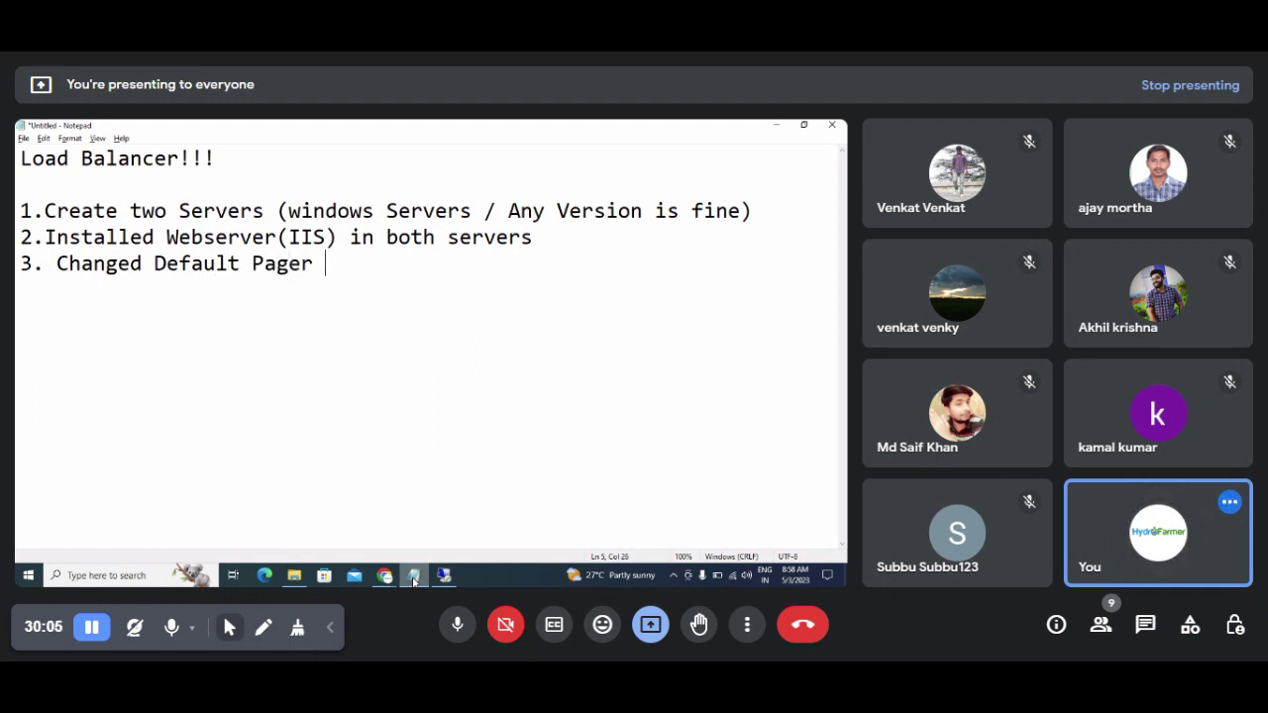
key("BackSpace")
type("and checjed")
key("BackSpace")
key("BackSpace")
key("BackSpace")
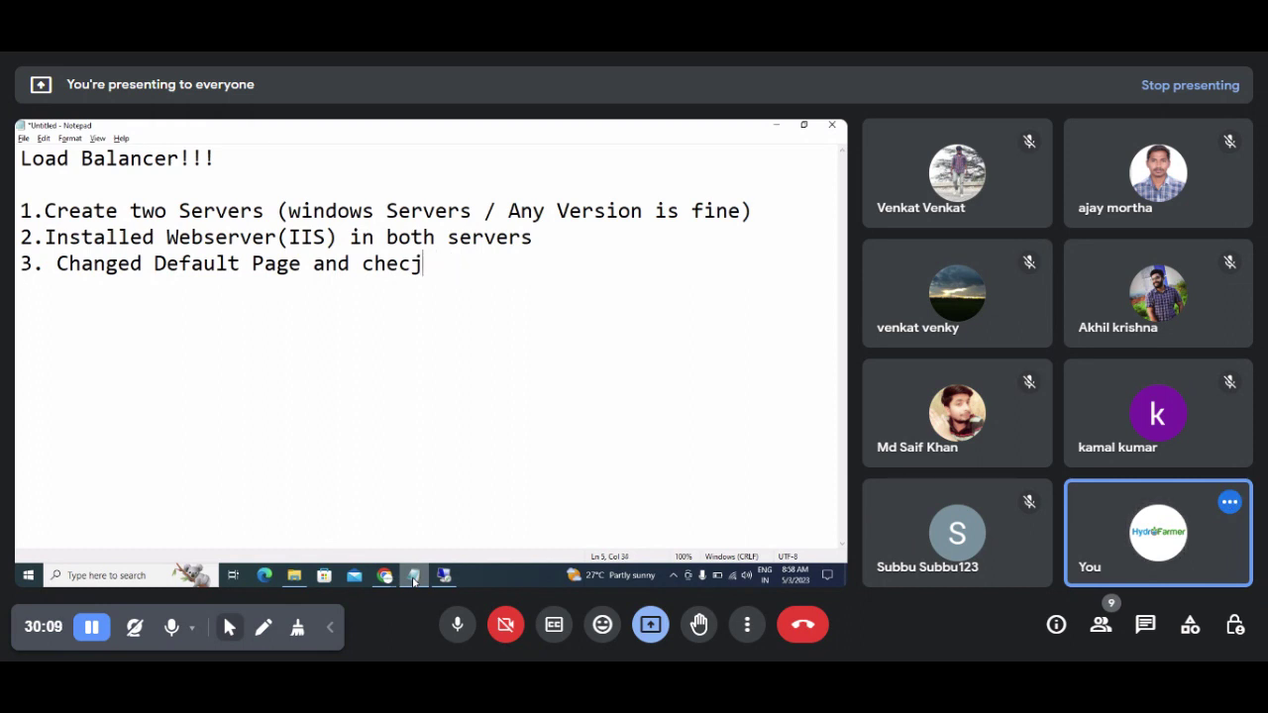
type("ked")
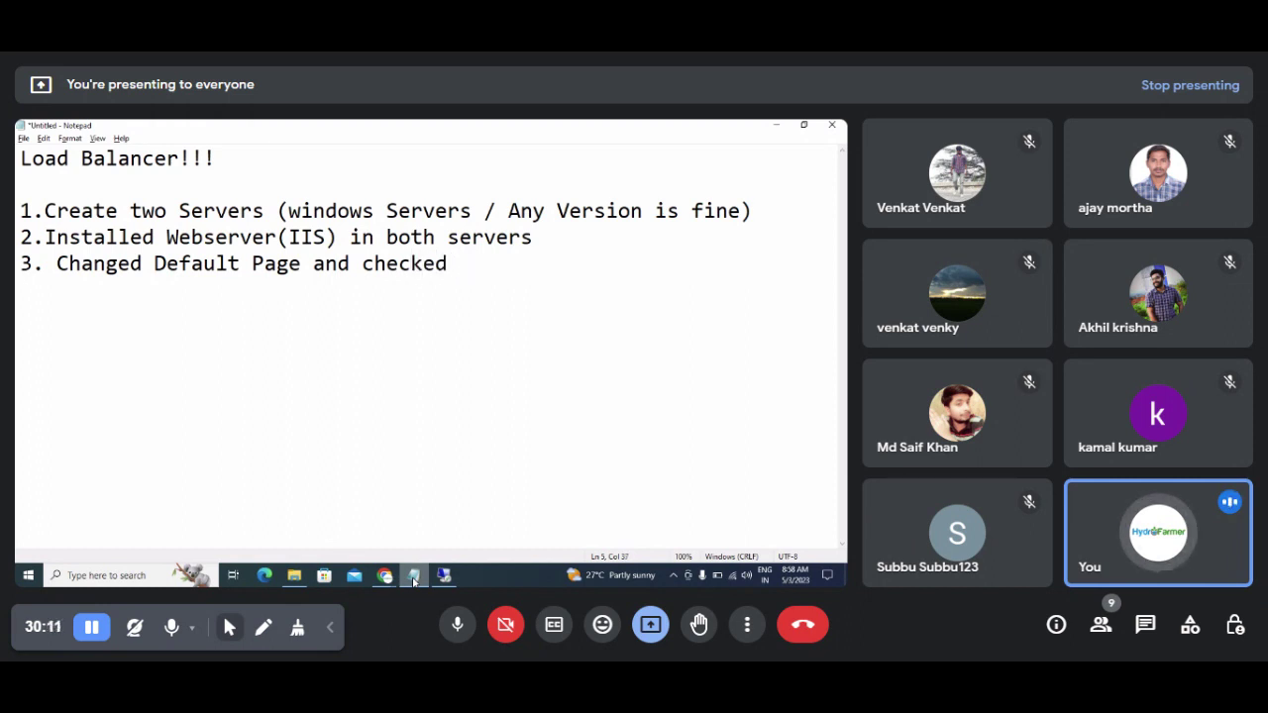
type("IIS Confir")
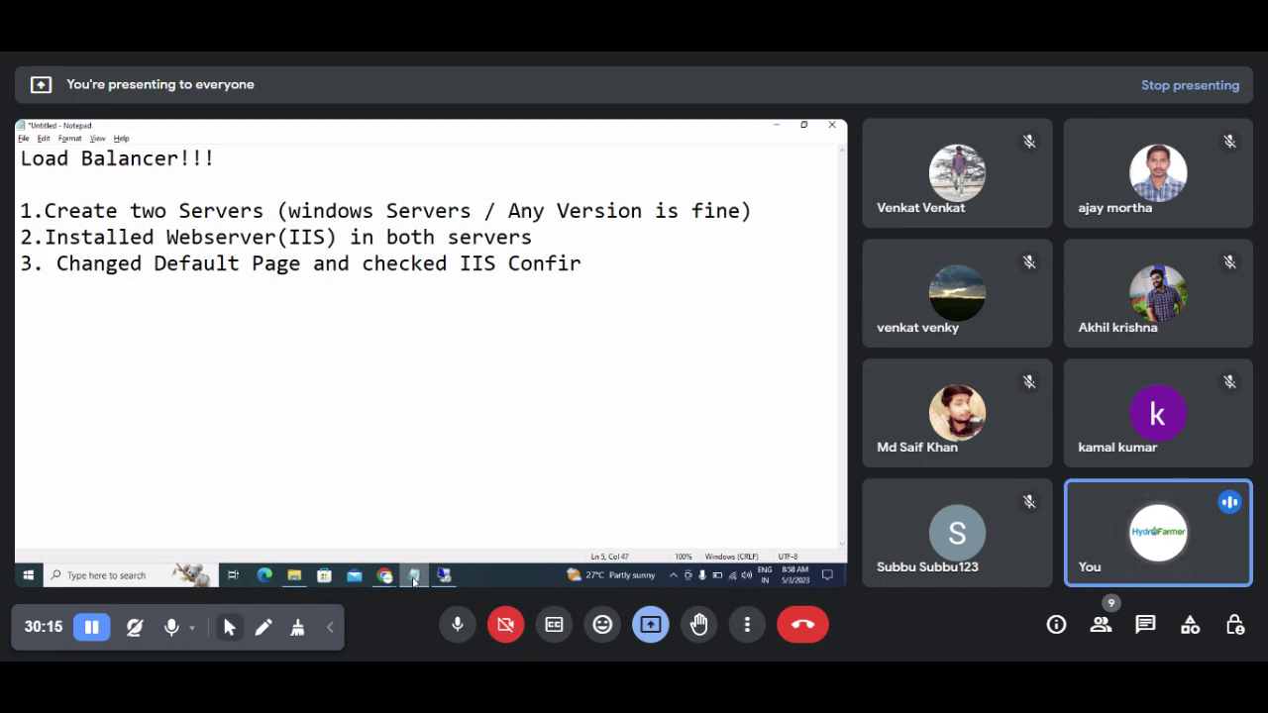
key("BackSpace")
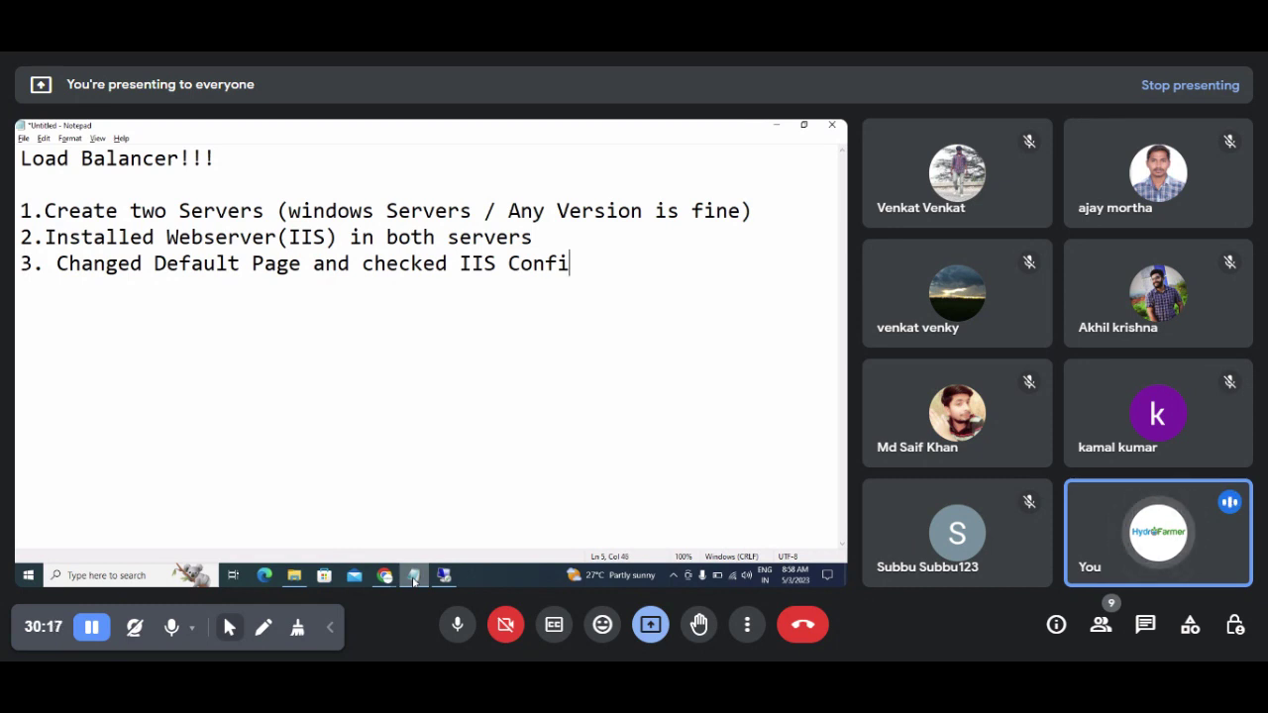
type("guratio")
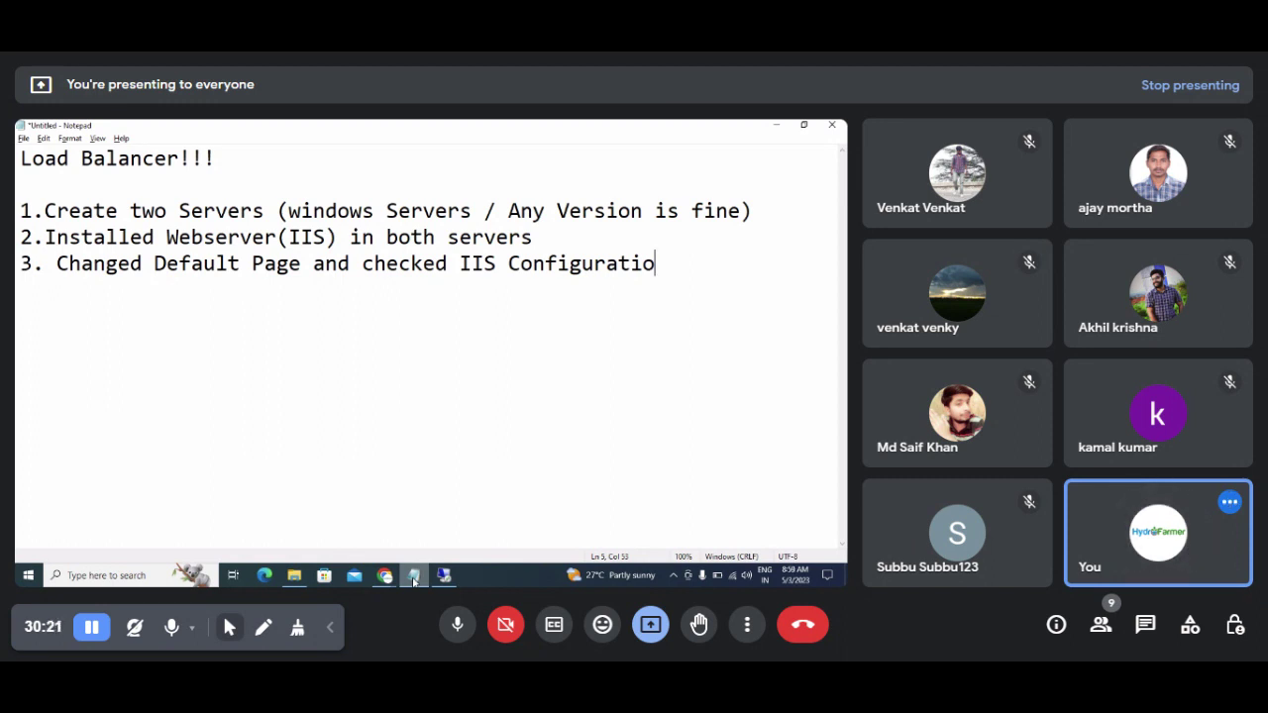
type("n ---working")
Step: Finish step 3 with 'correctly on Localhost' and begin item 4
key("Return")
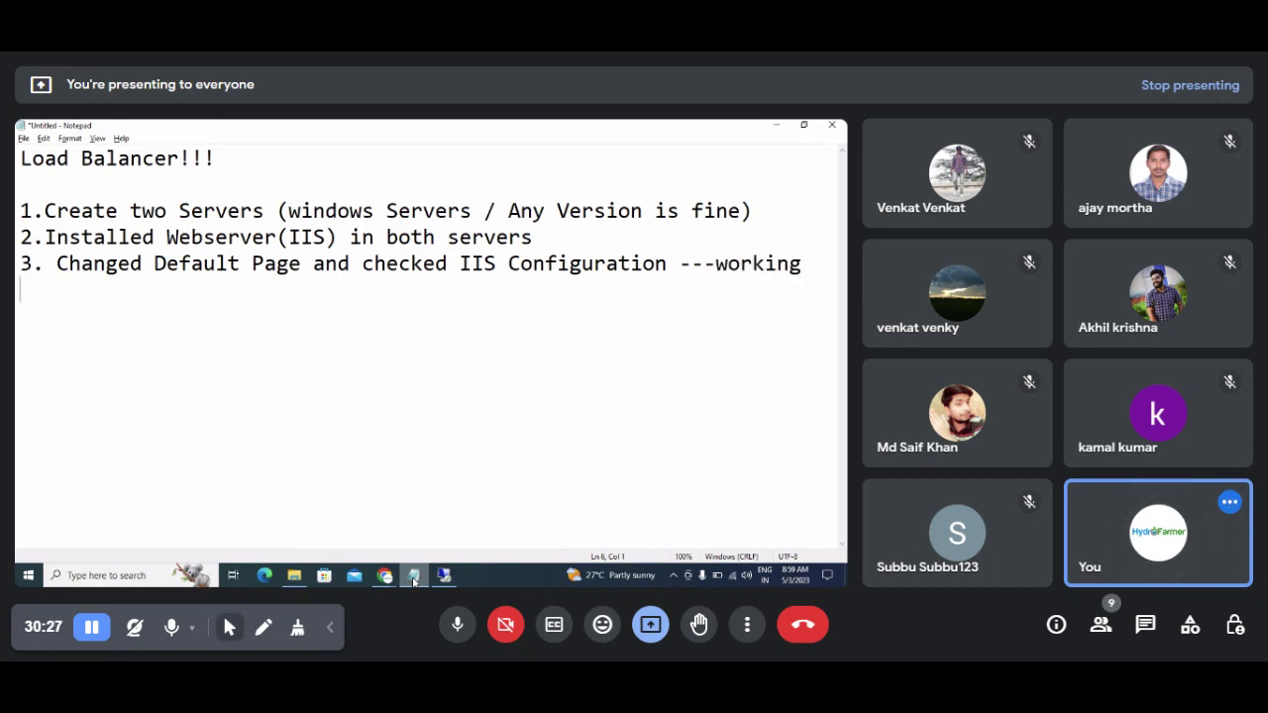
type("correctl")
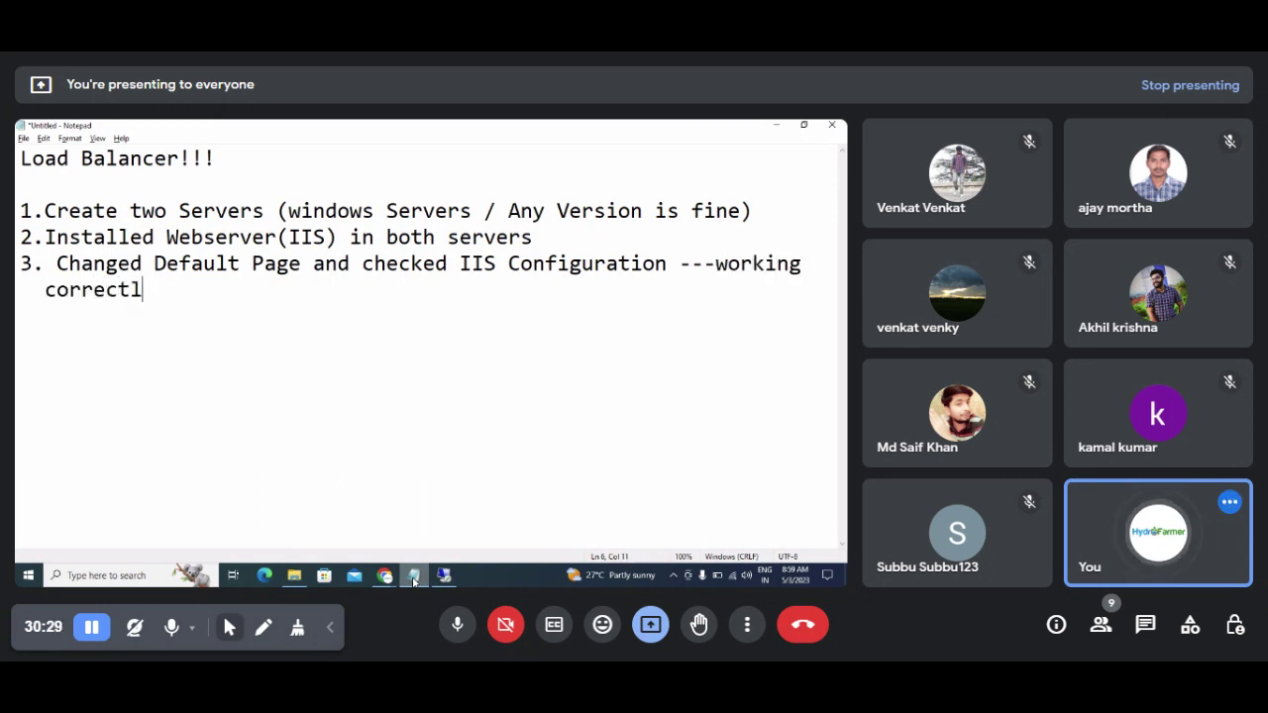
type("y on Local h")
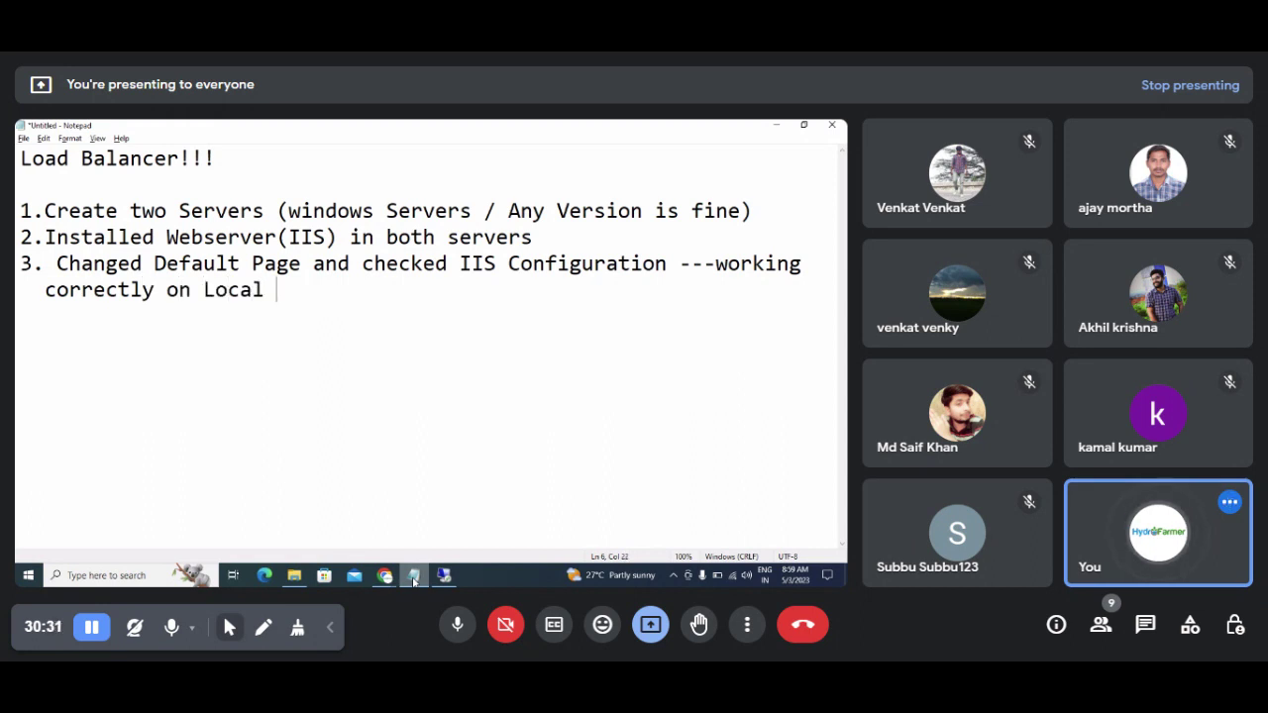
key("BackSpace")
key("BackSpace")
type("host")
key("Return")
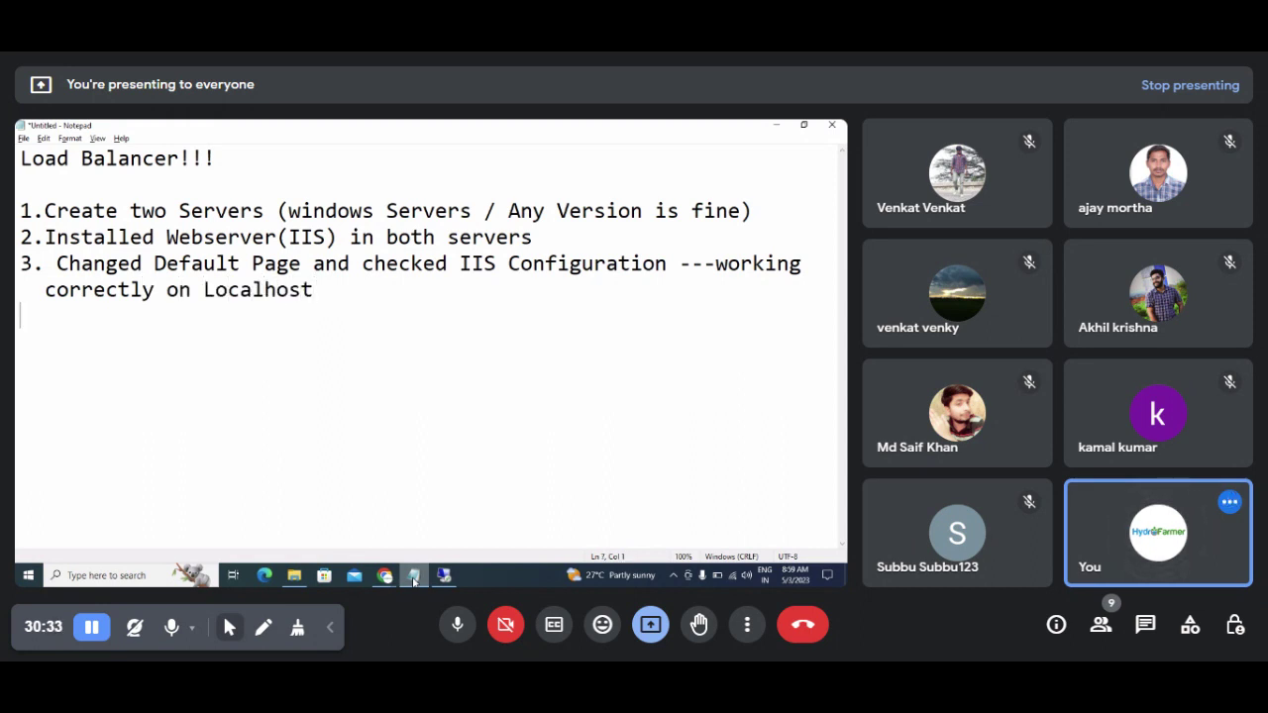
type("4")
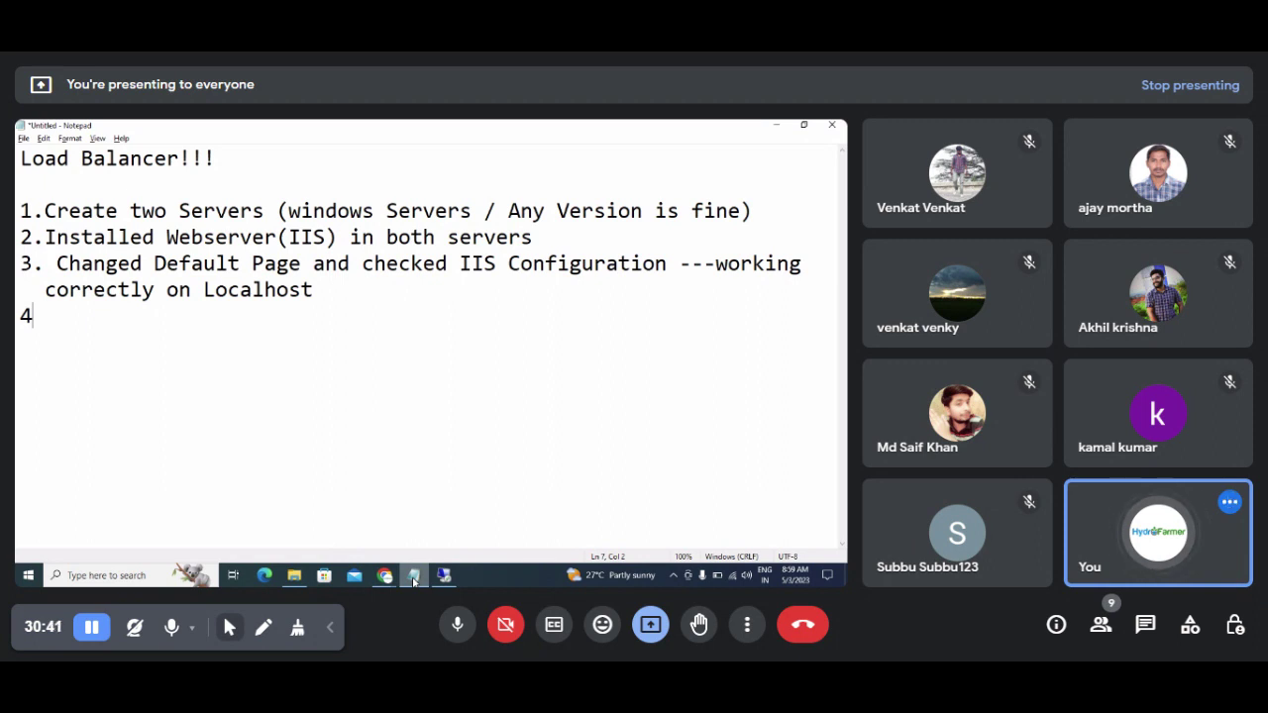
Step: Complete step 4 in Notepad as '. Add port number 80 to security groups'
type(".")
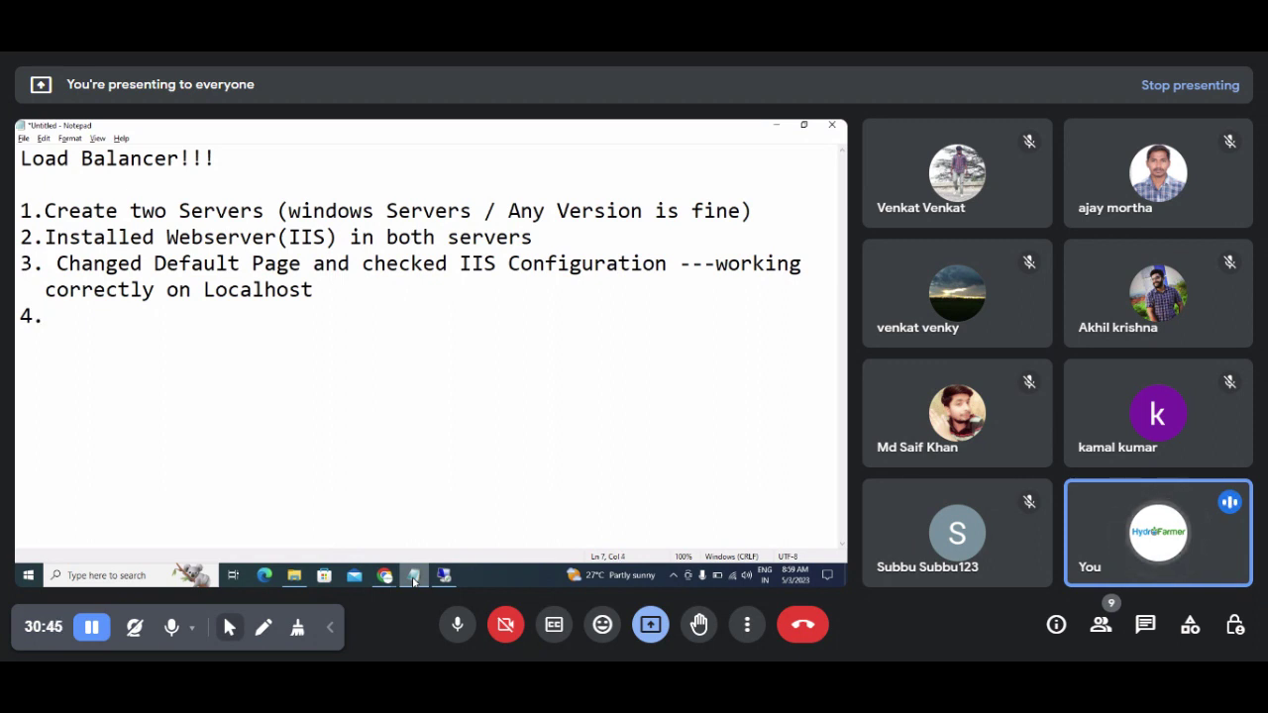
type(" Add ")
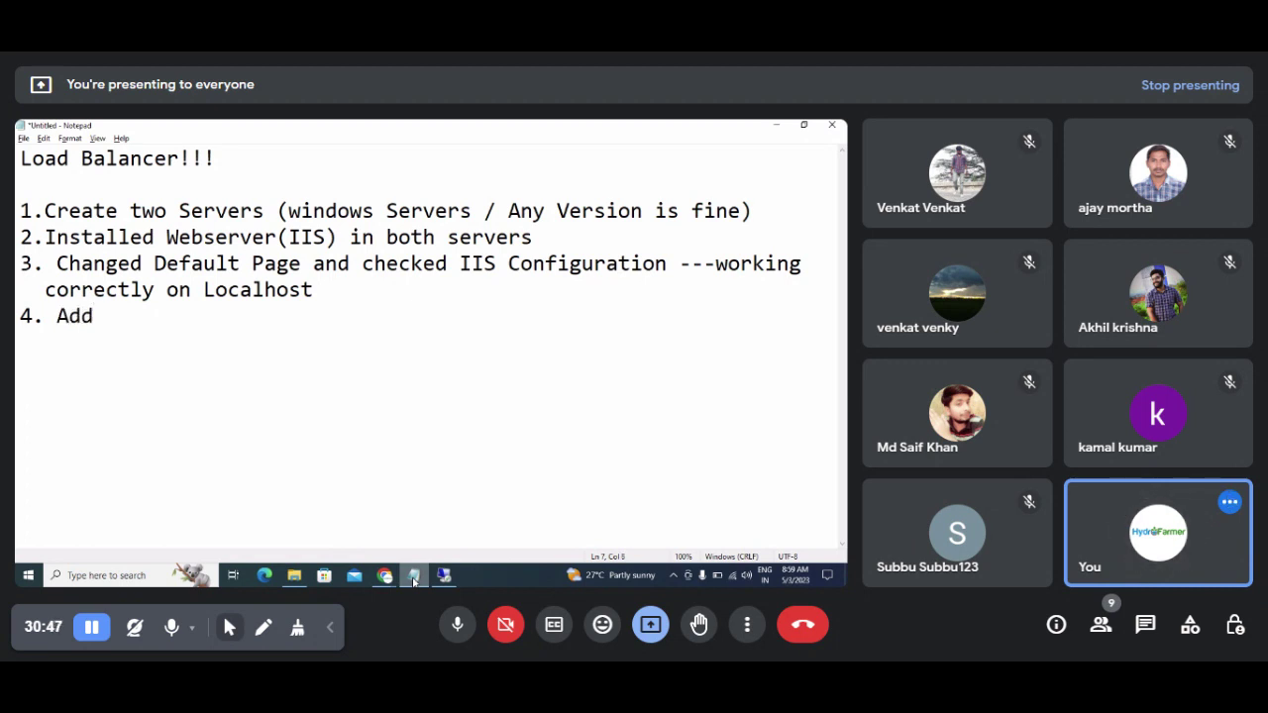
type("port nu")
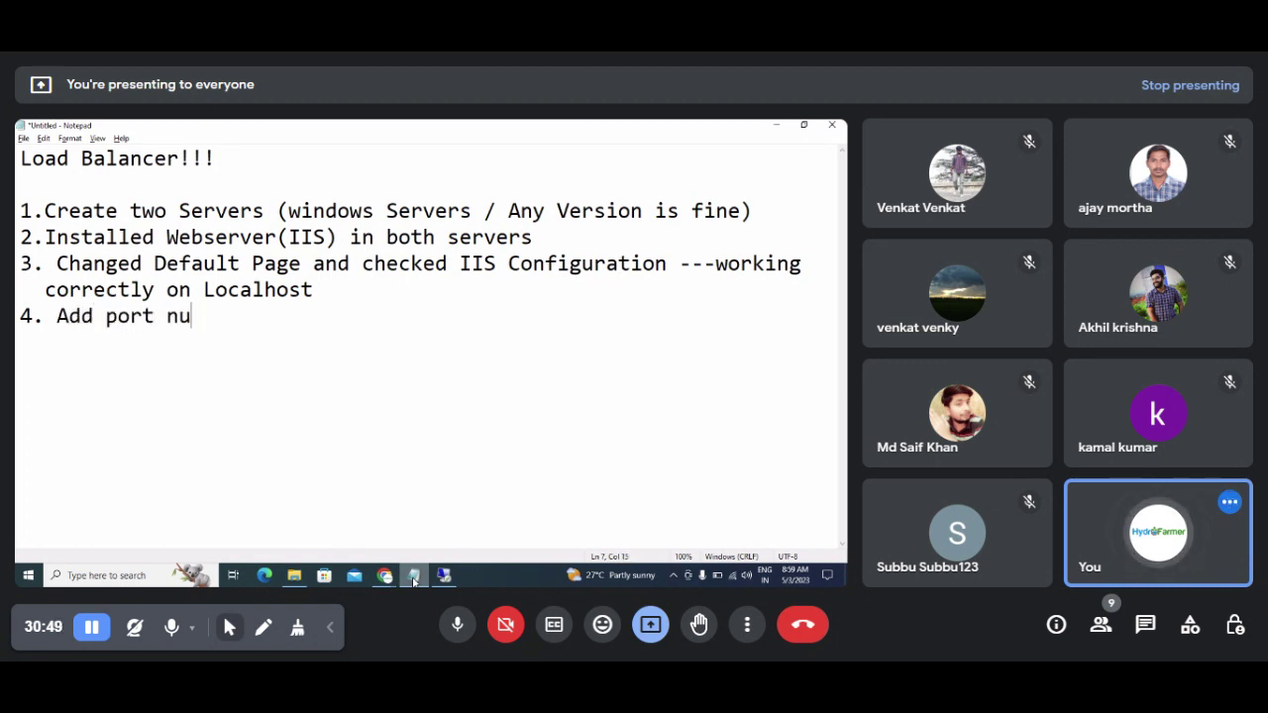
type("mber t")
key("BackSpace")
type("*)")
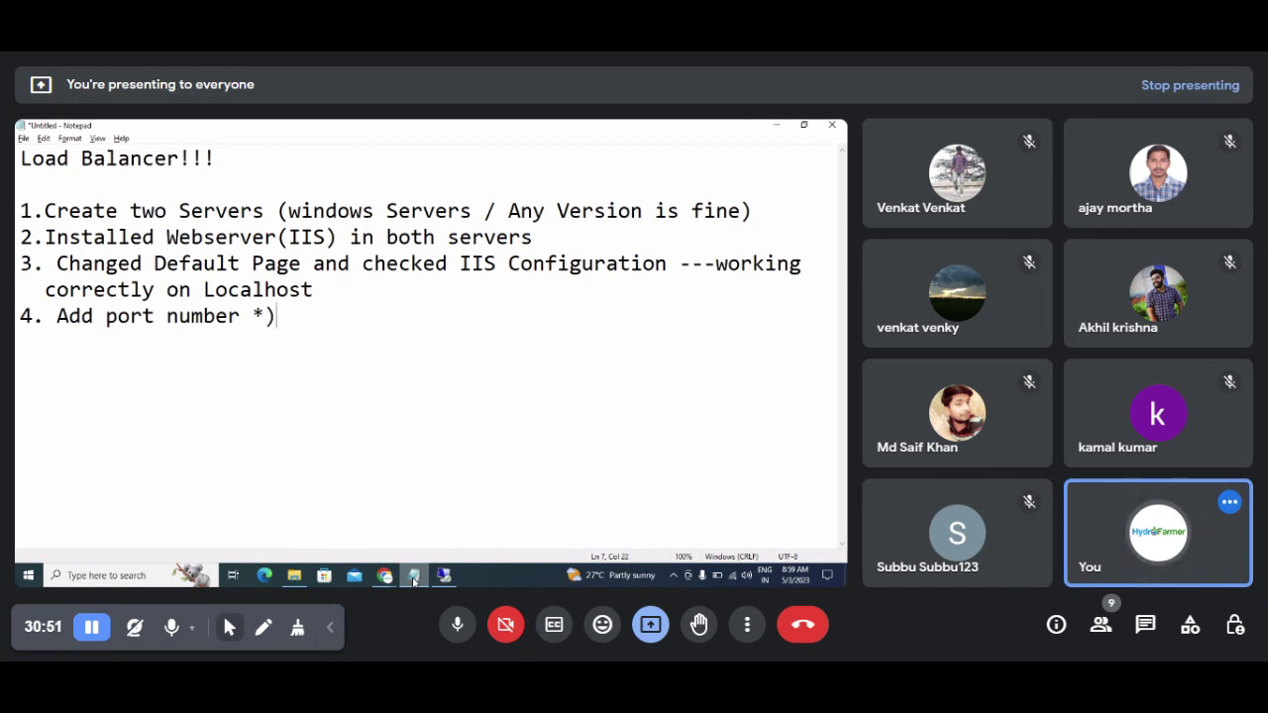
key("BackSpace")
key("BackSpace")
key("BackSpace")
type("80 to se")
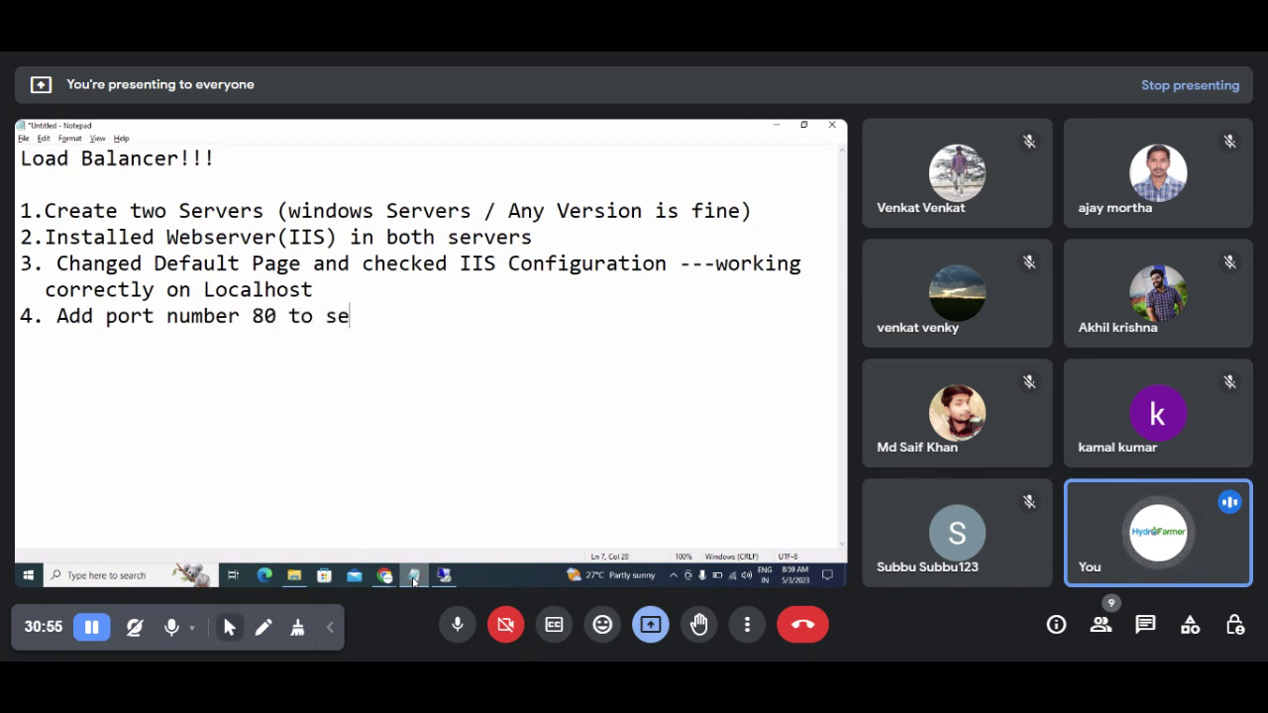
type("curity")
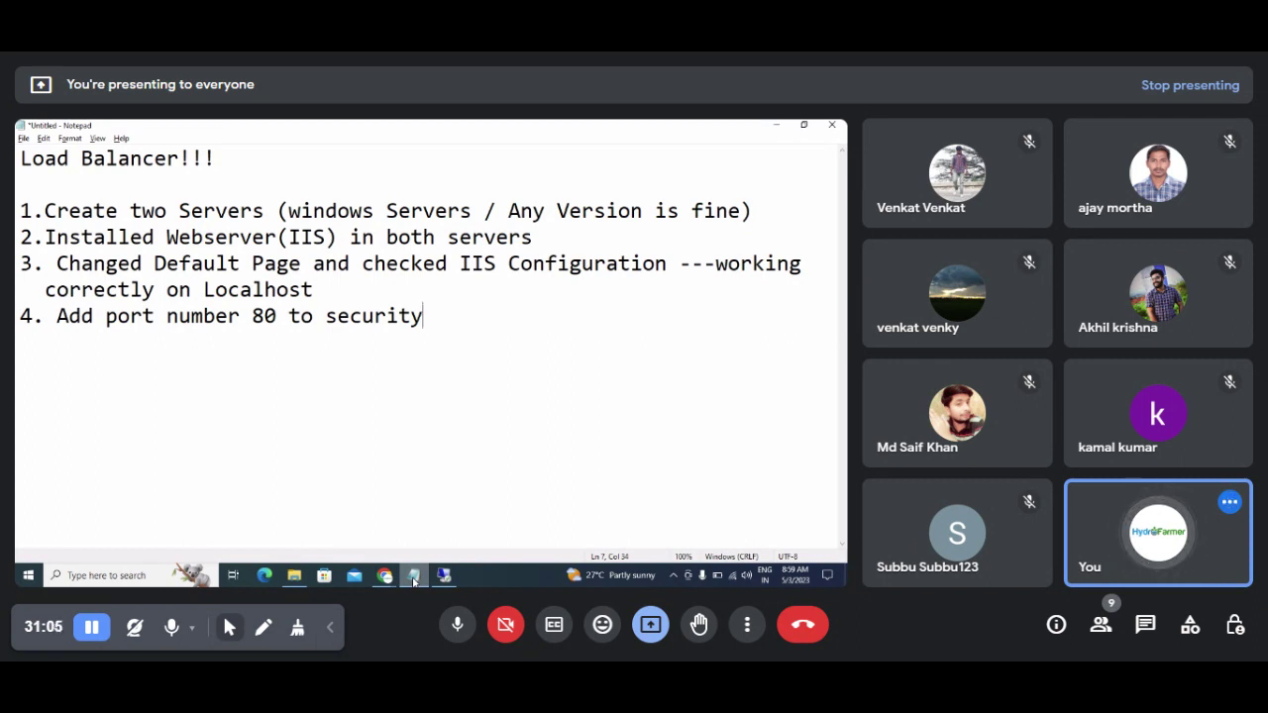
type("groups")
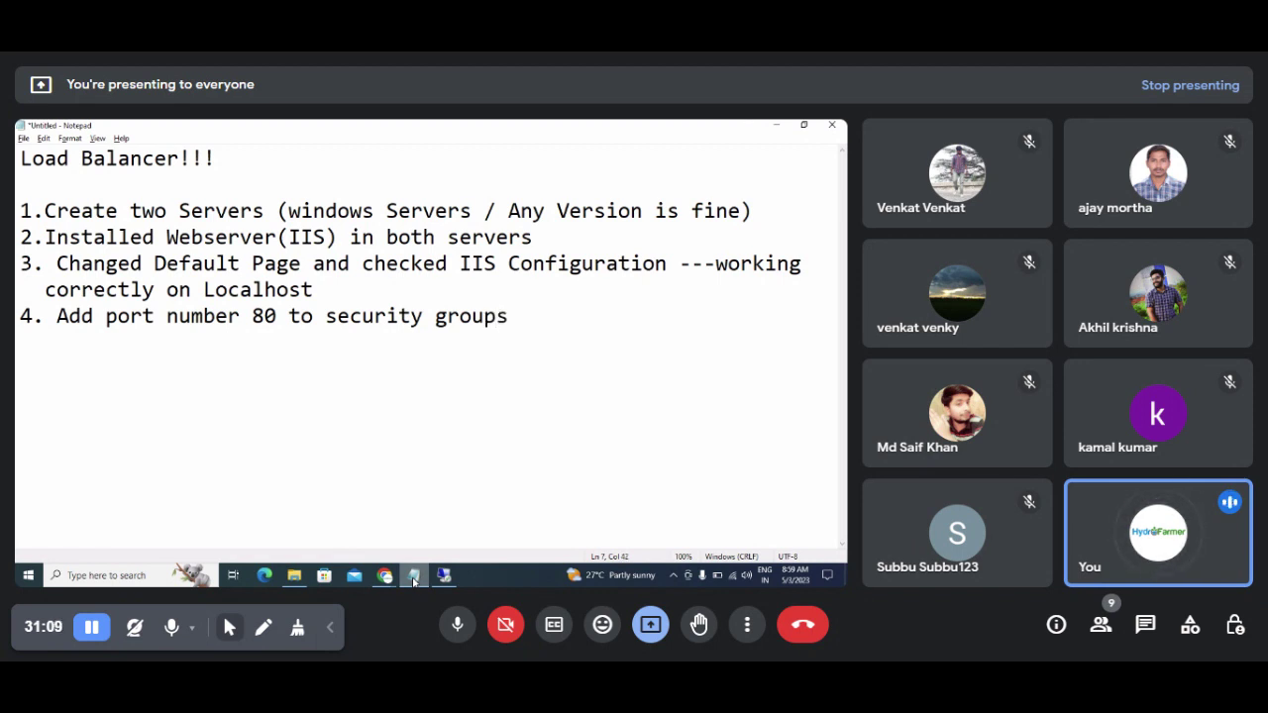
Step: Add '5. tested using Public IP address for response ---' followed by 'we got response'
key("Return")
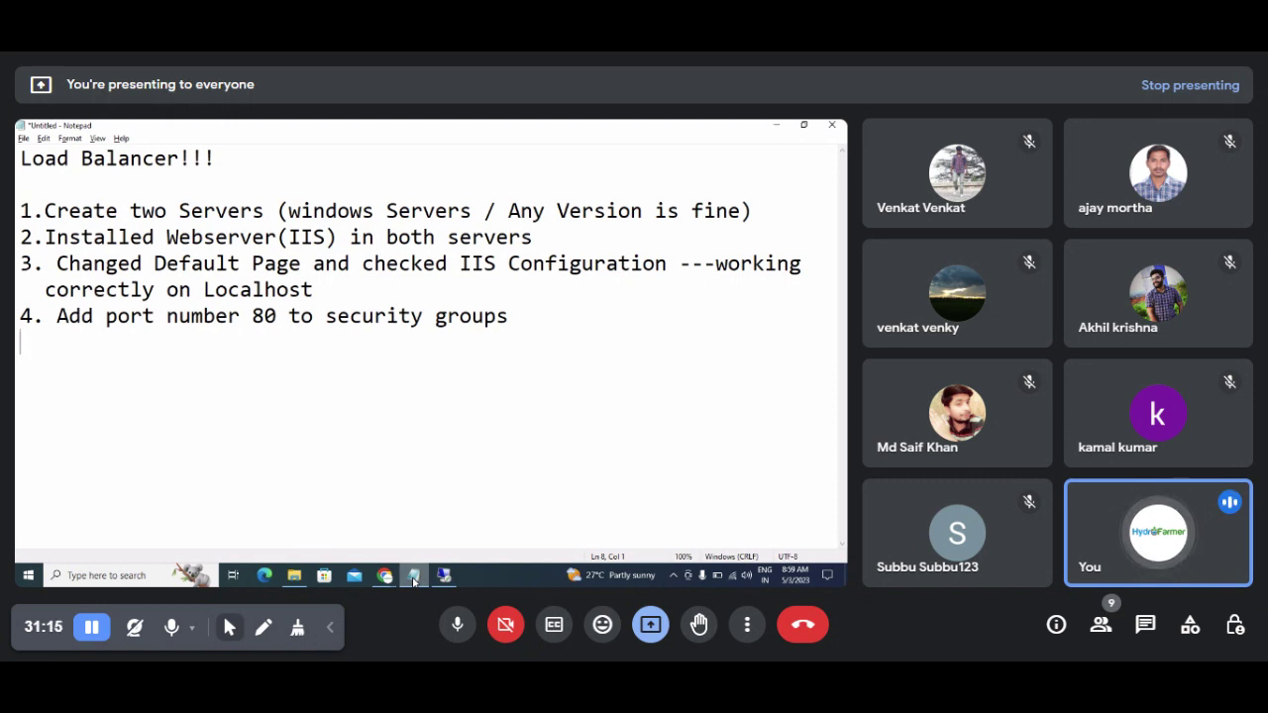
type("5. ")
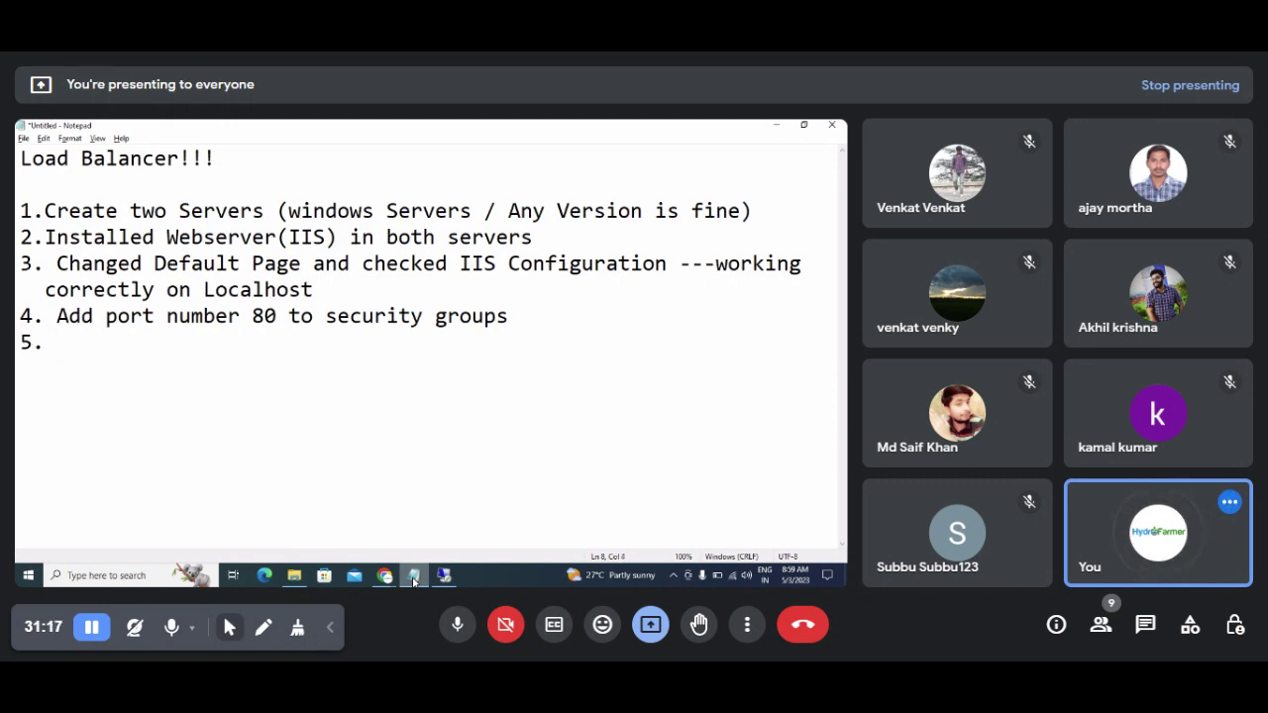
type("tested us")
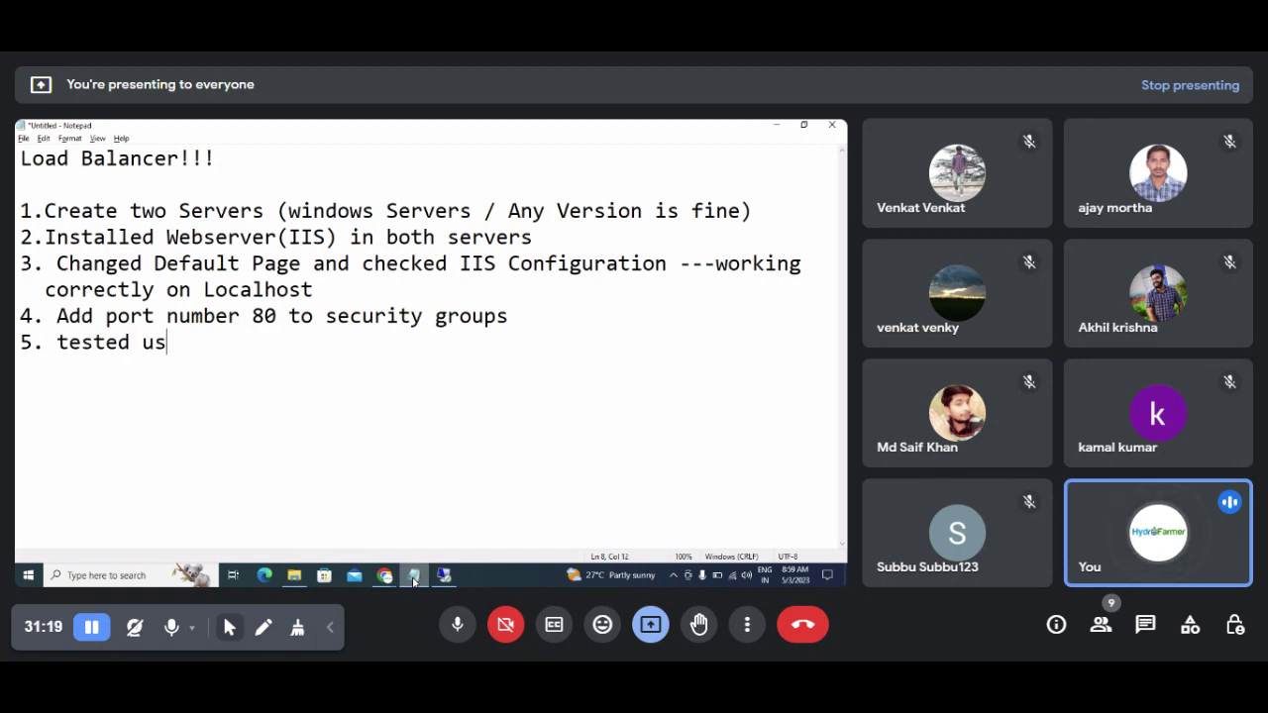
type("ing Public ")
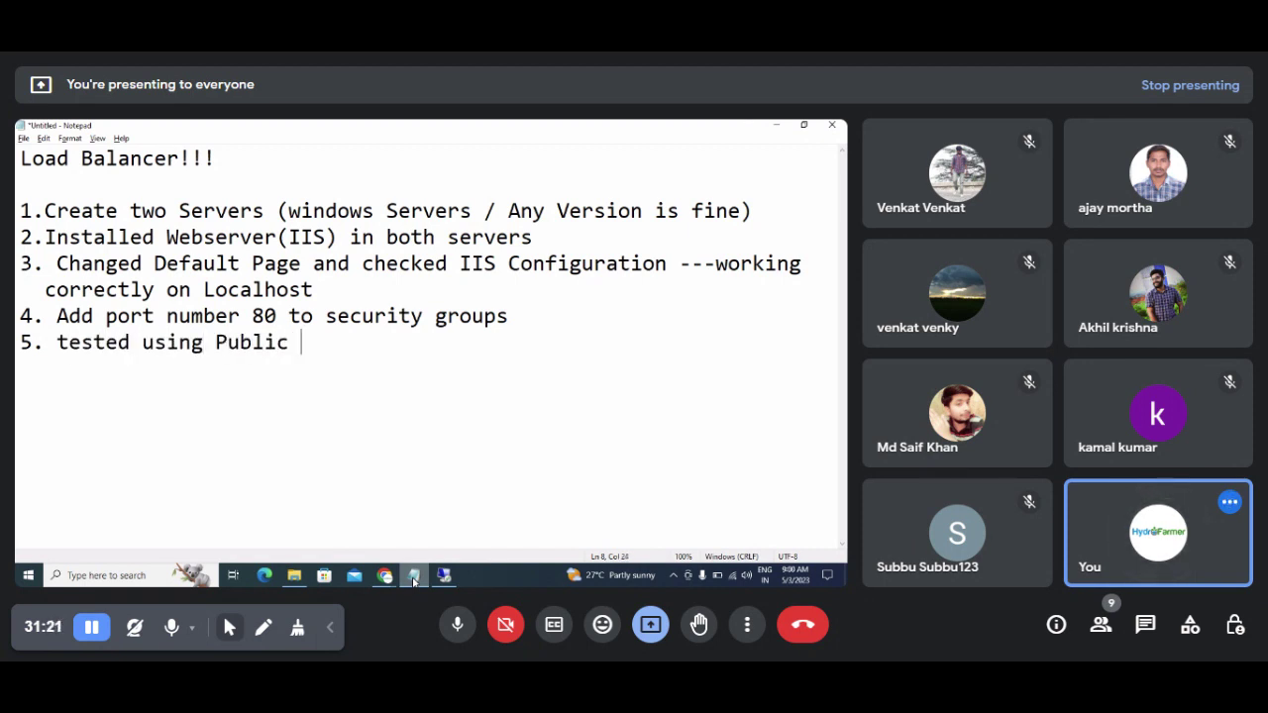
type("IP address ")
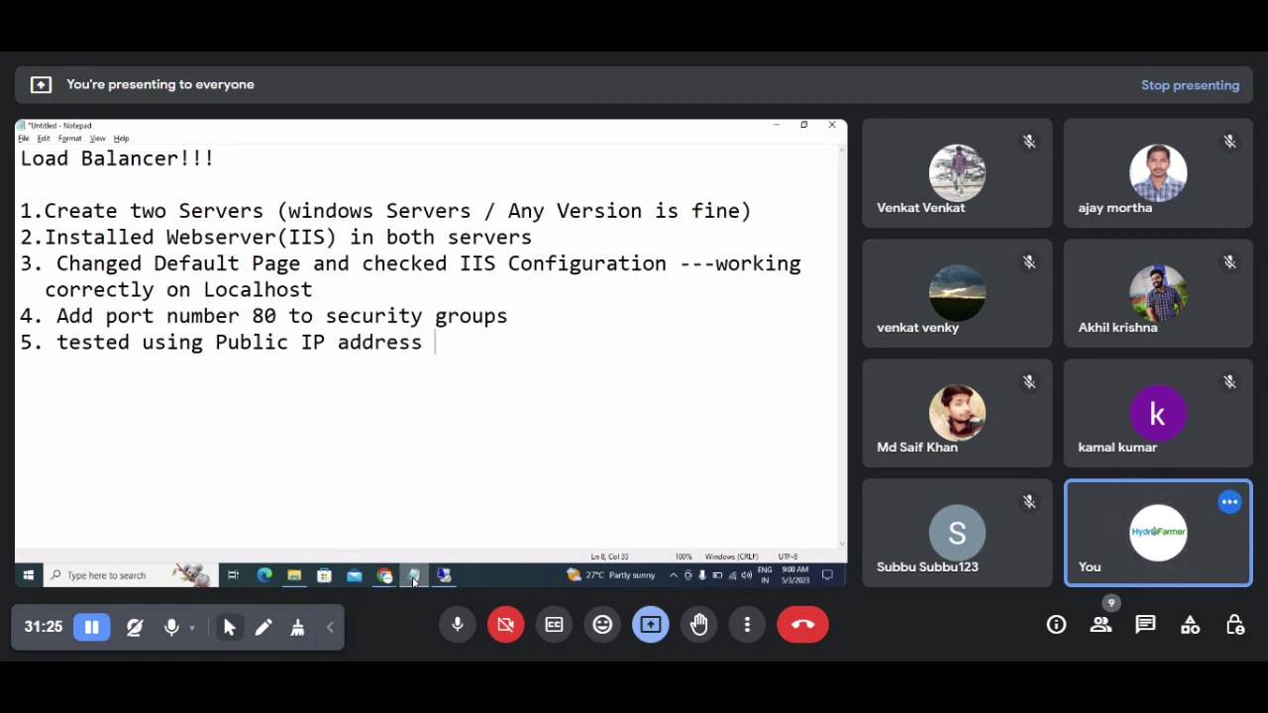
type("for respine")
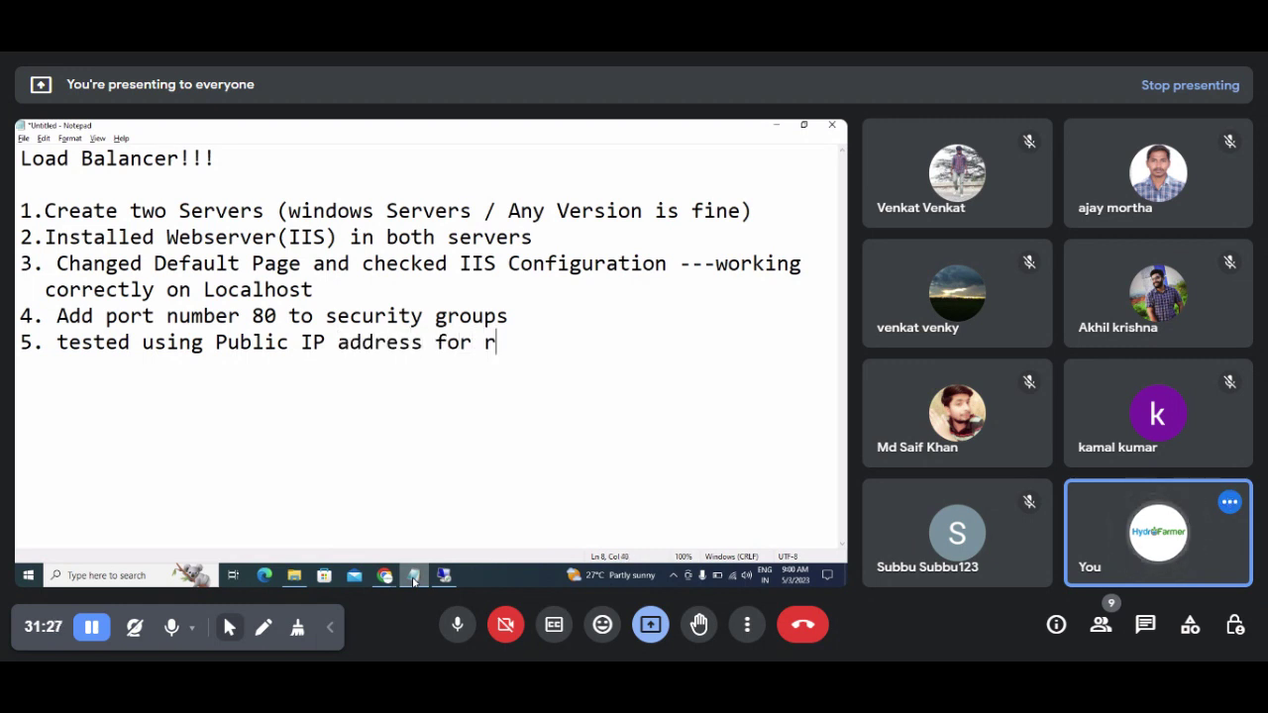
key("BackSpace")
key("BackSpace")
key("BackSpace")
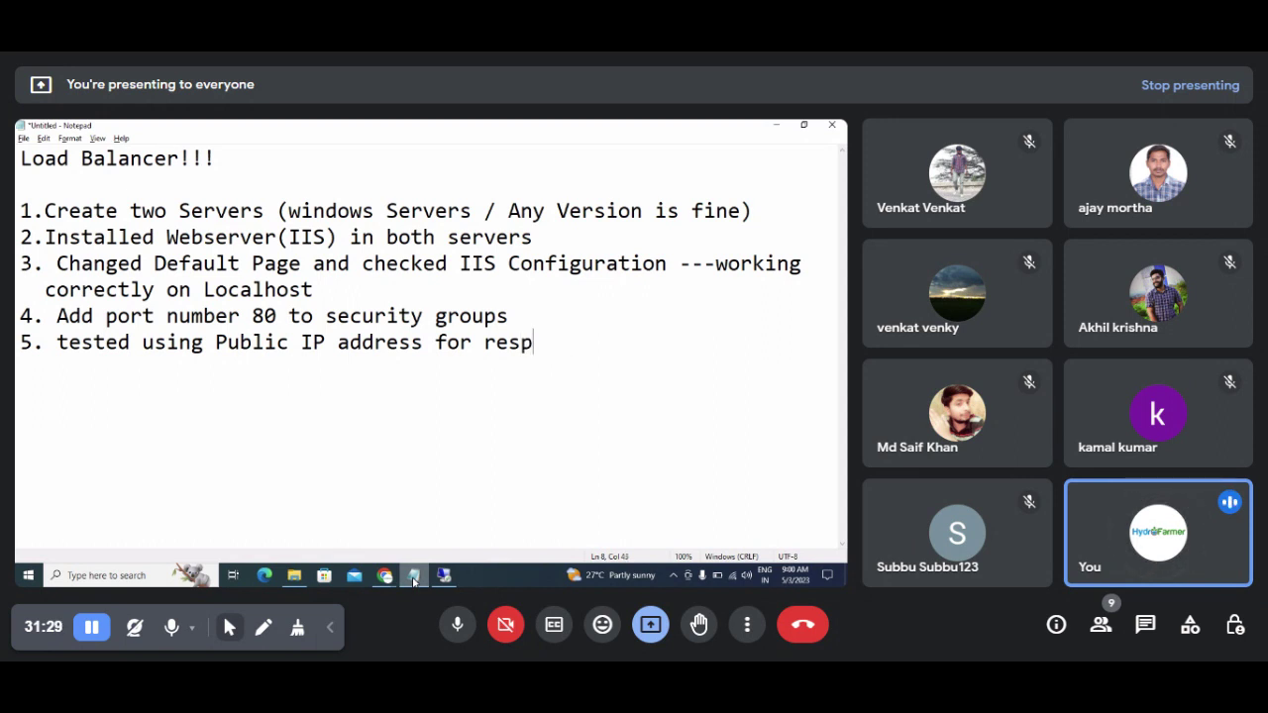
type("onse")
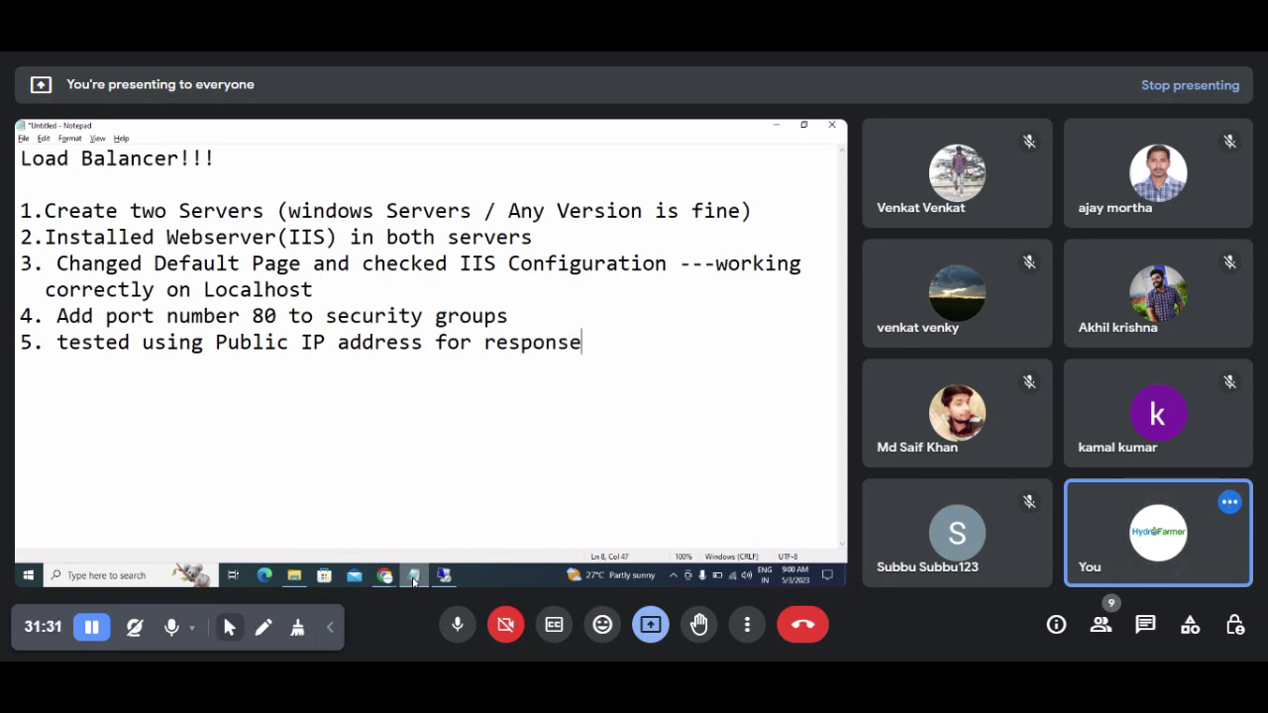
type(" ---")
key("Return")
key("Return")
type("we got ")
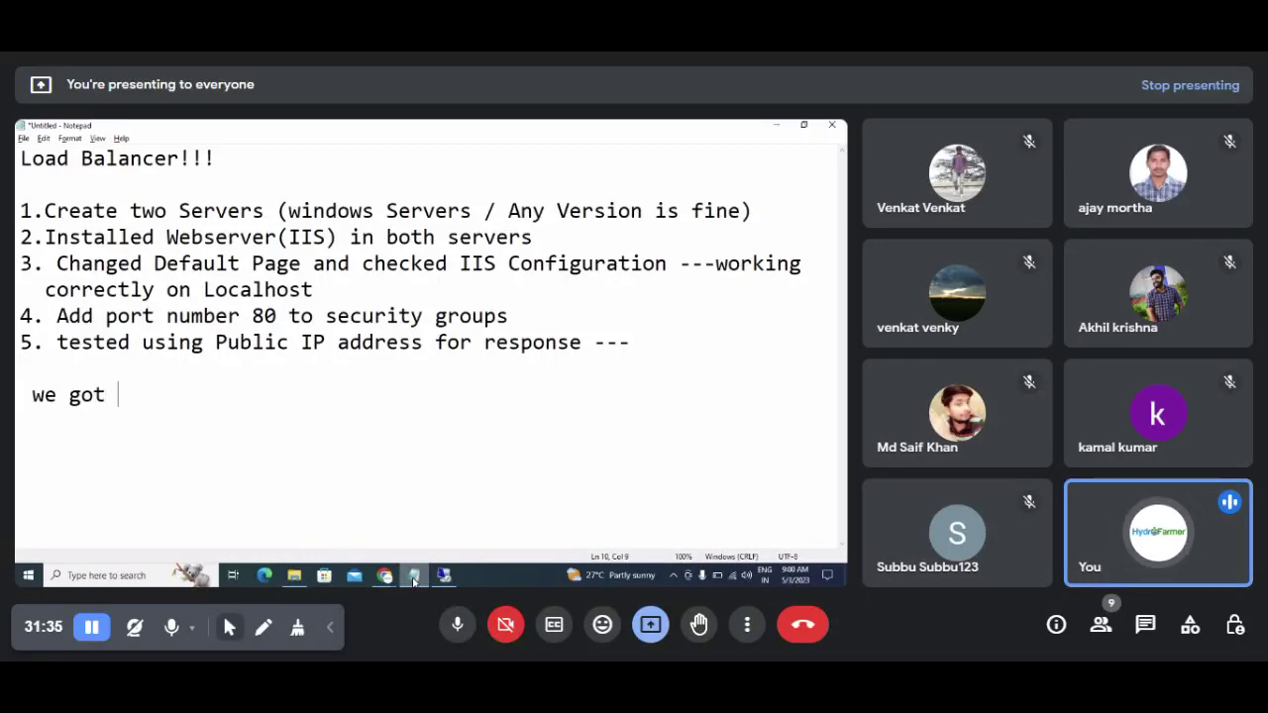
type("response")
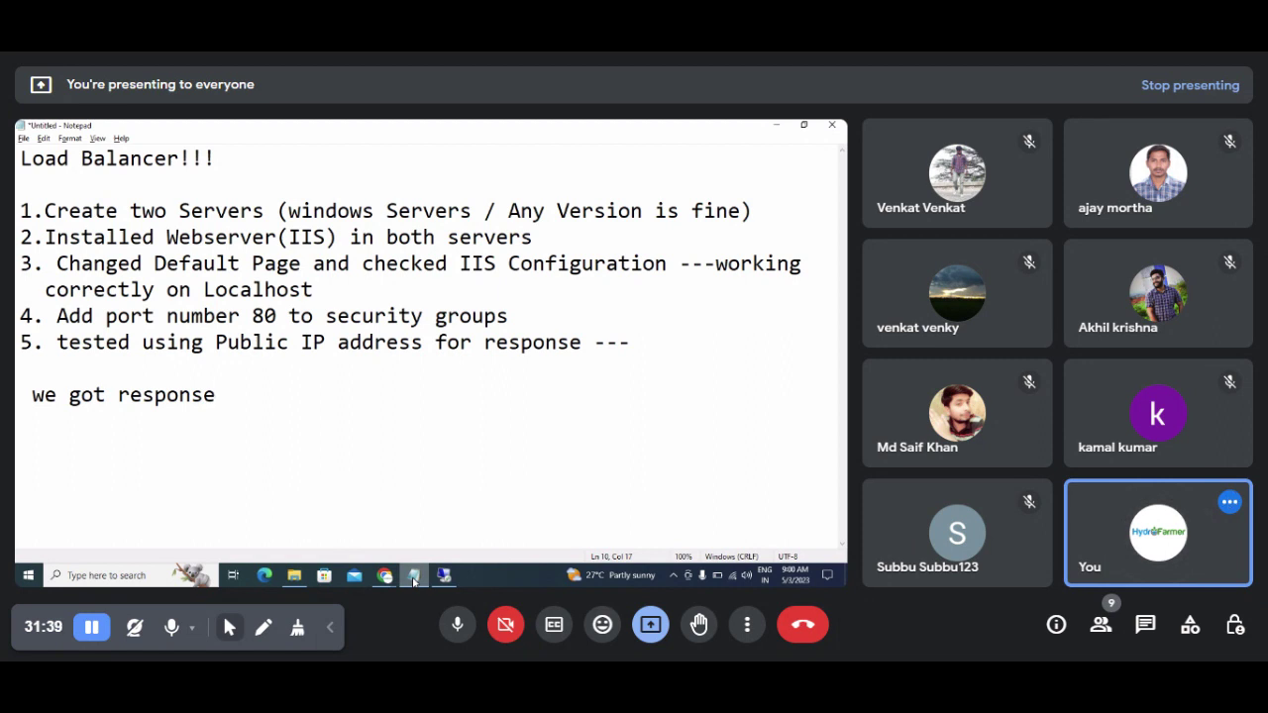
key("Return")
key("Return")
key("Return")
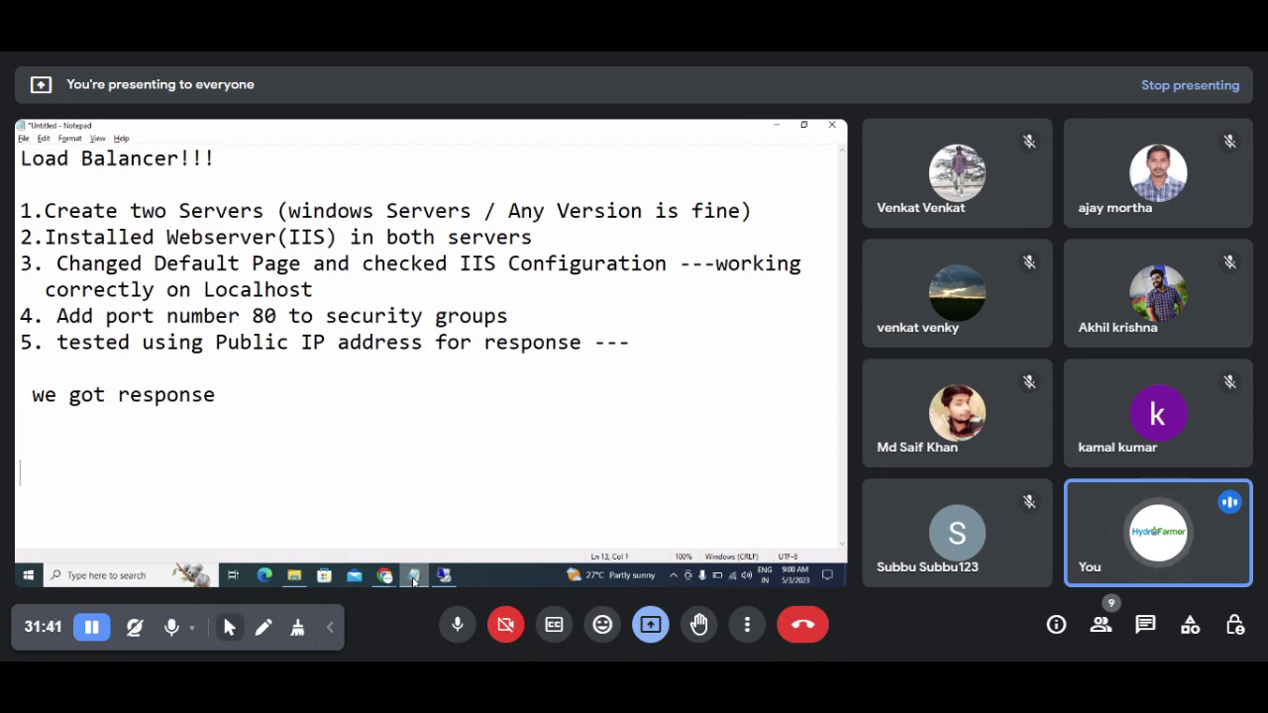
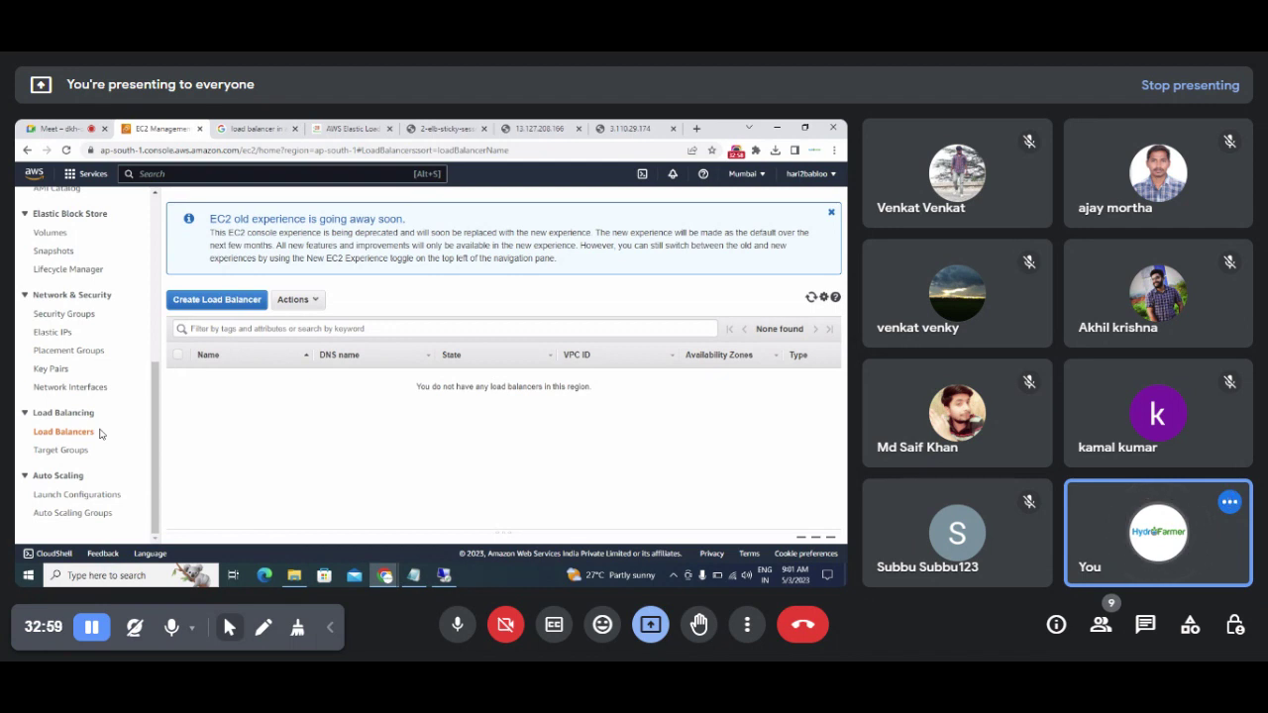
Step: Open Target Groups, dismiss the old-experience notice and reload the EC2 page
left_click(59, 454)
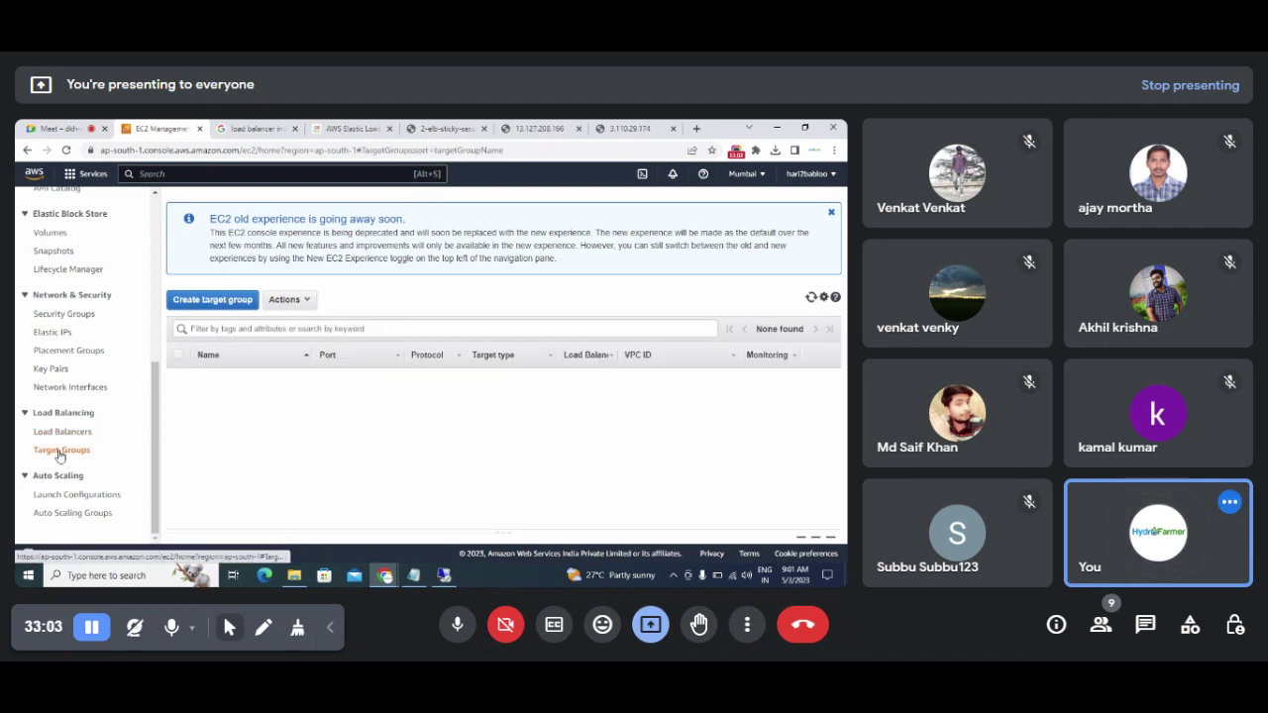
left_click(832, 216)
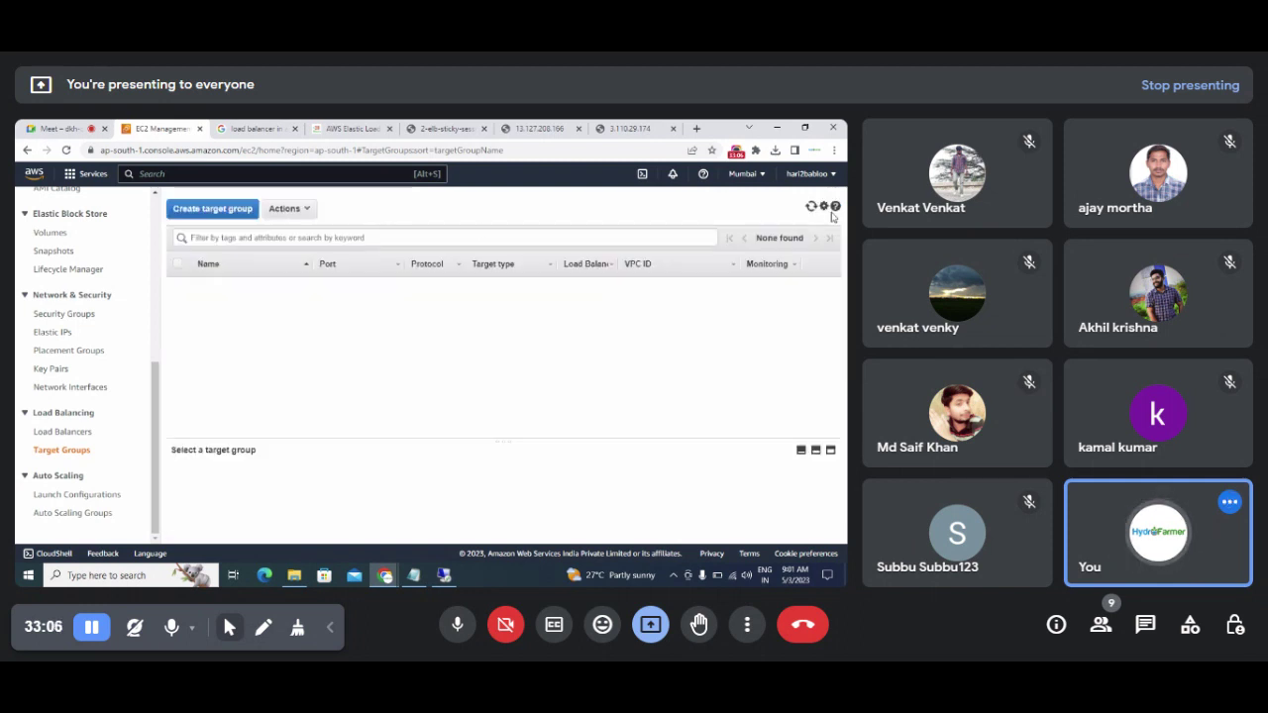
left_click(65, 150)
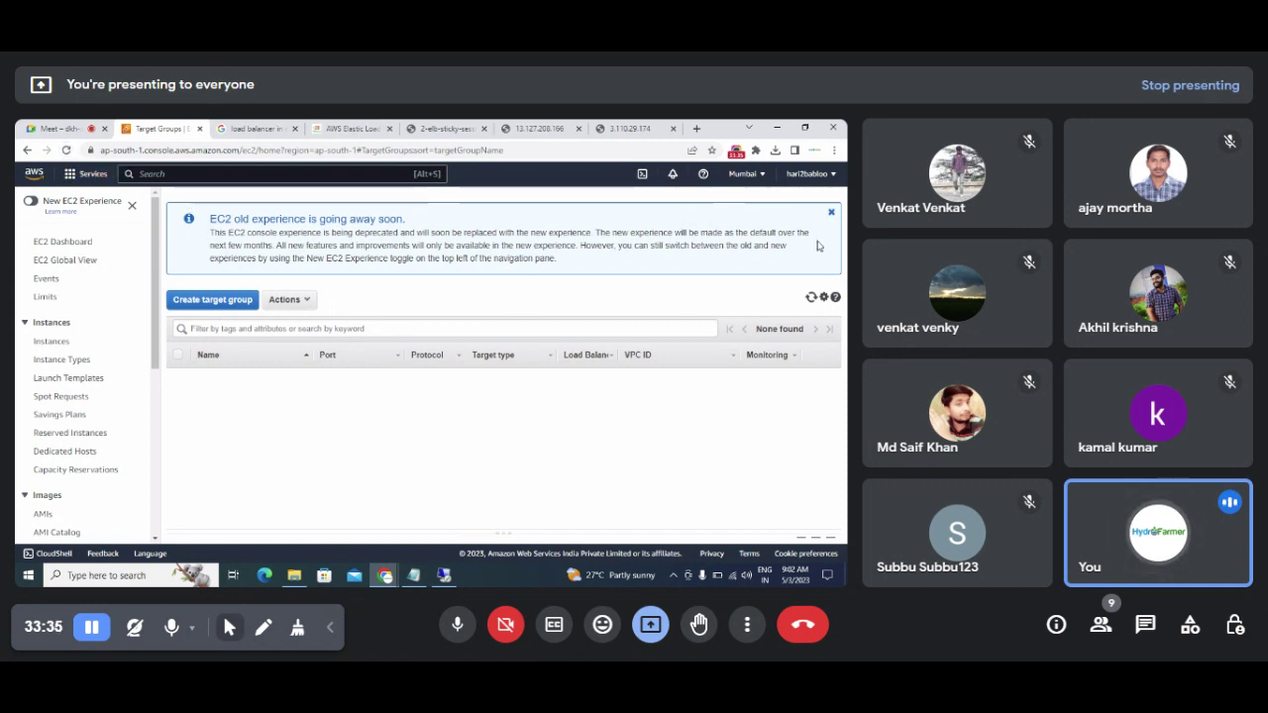
Step: Check the Notifications and Support menus, then return to Console Home
left_click(644, 175)
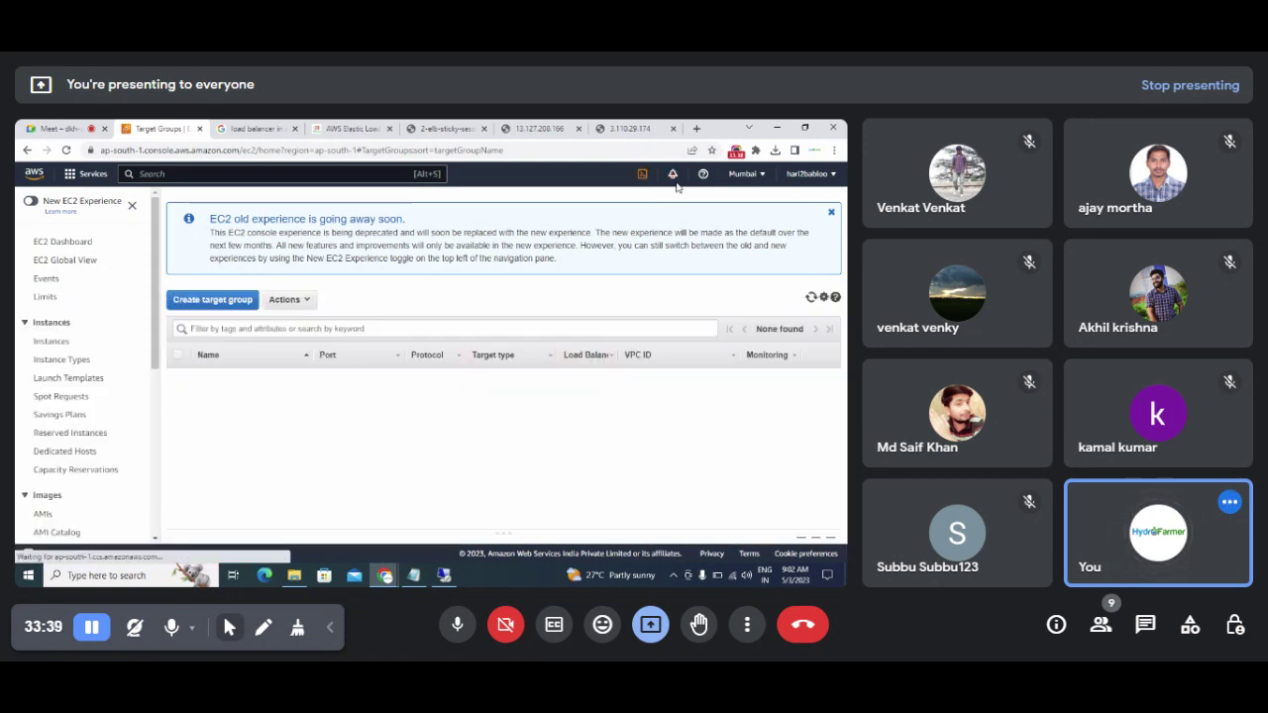
left_click(673, 174)
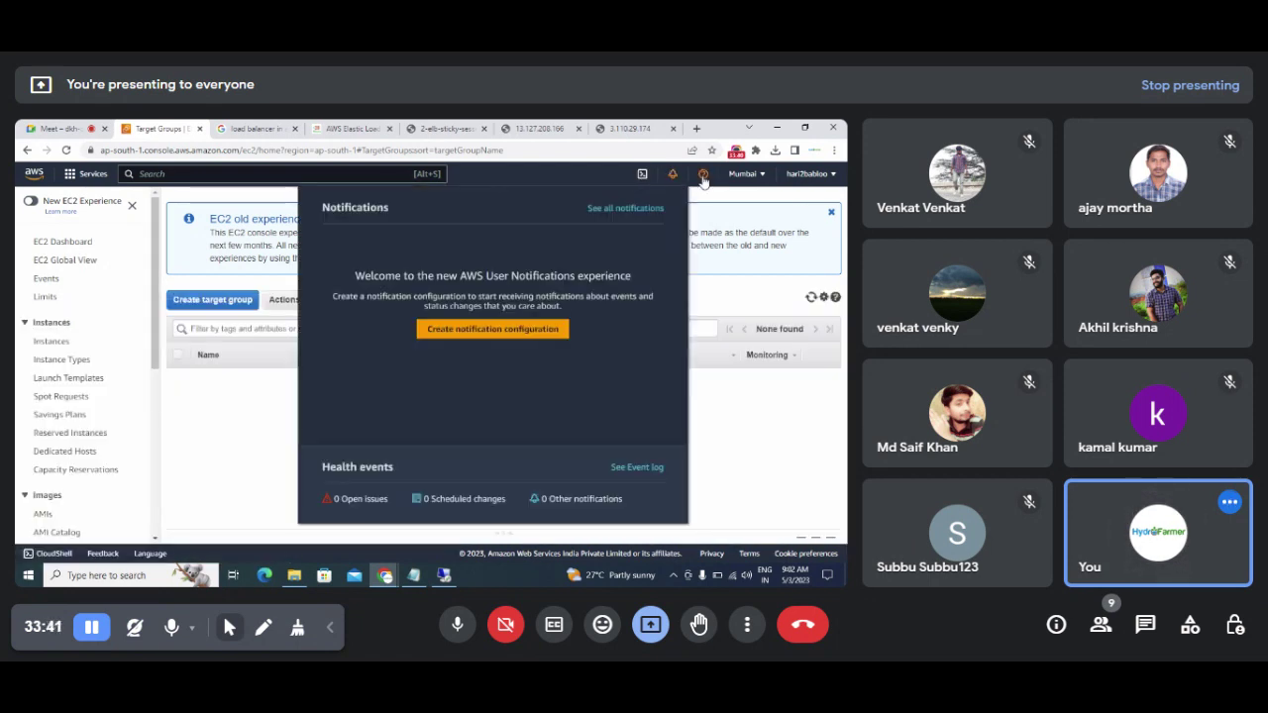
left_click(702, 176)
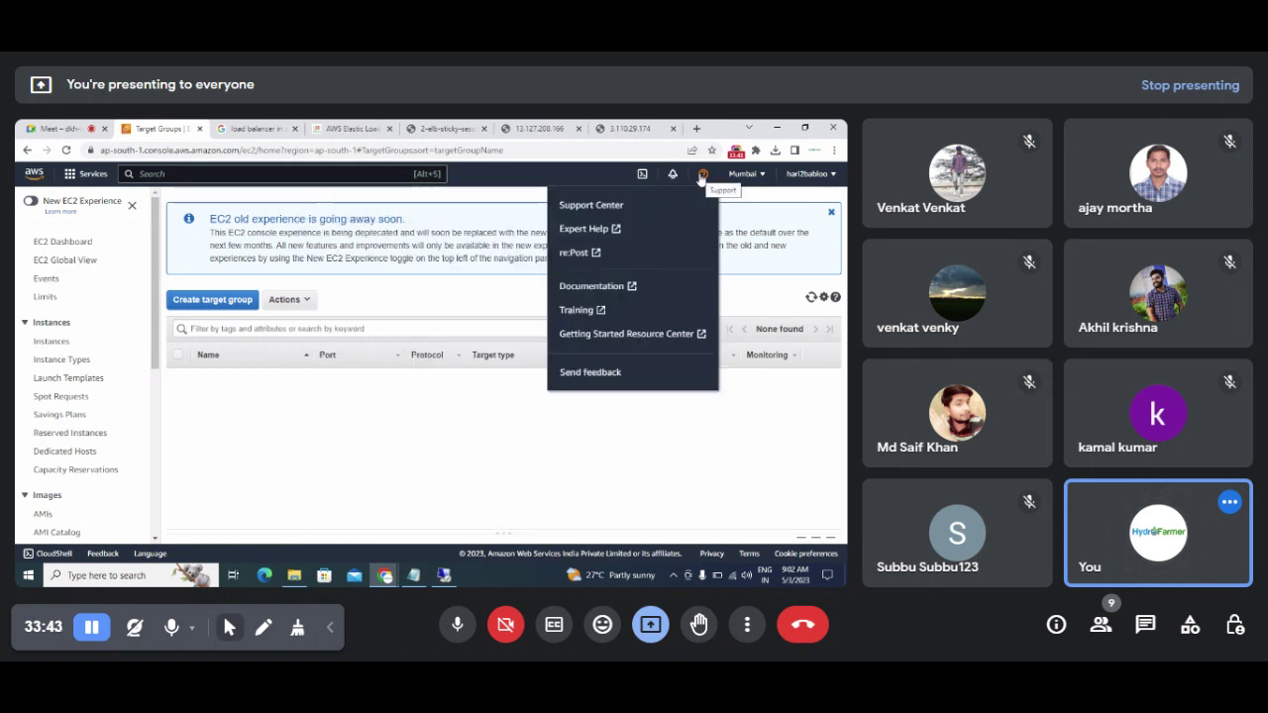
left_click(35, 175)
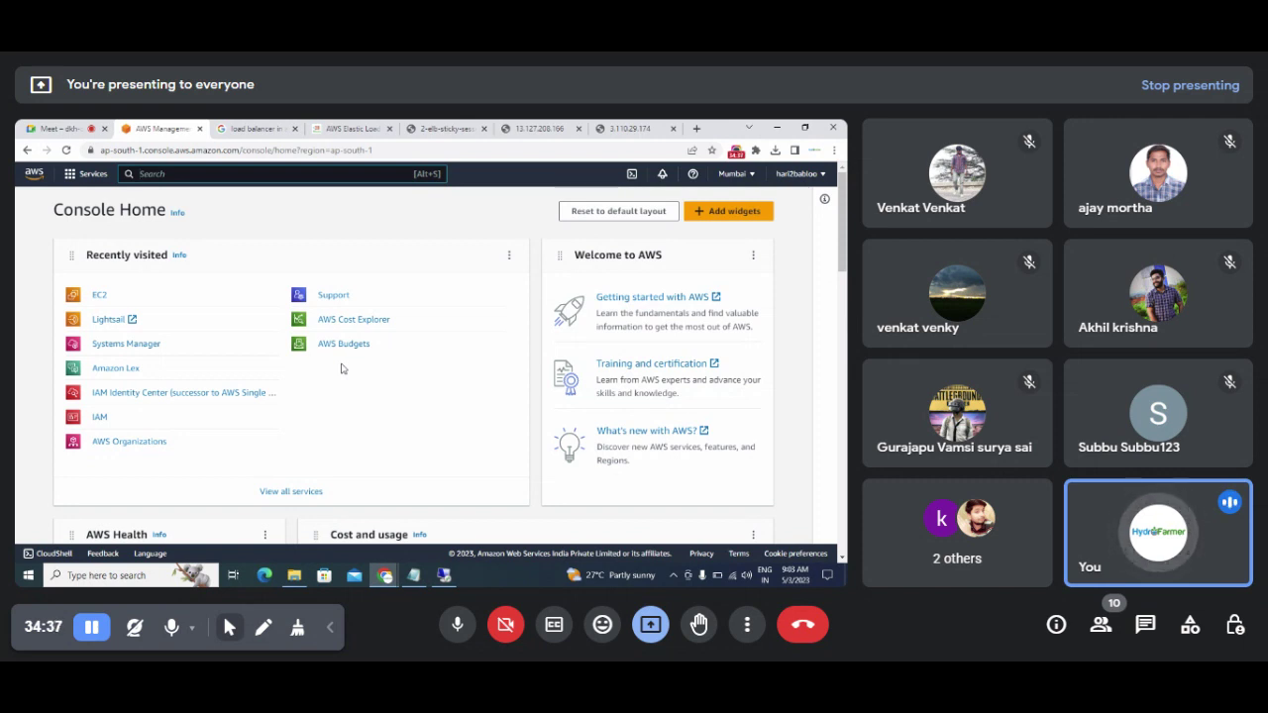
Step: Open EC2, go to Load Balancers and switch on the new EC2 experience
left_click(70, 176)
left_click(297, 313)
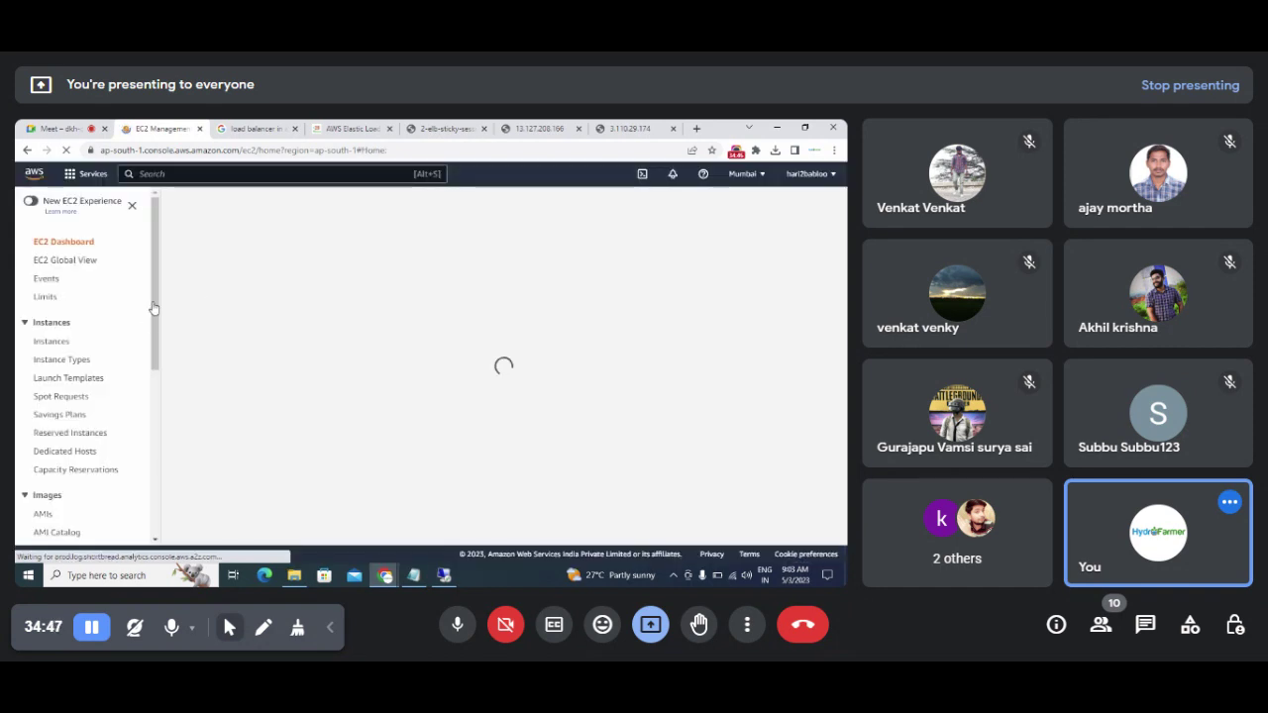
left_click_drag(151, 342, 153, 510)
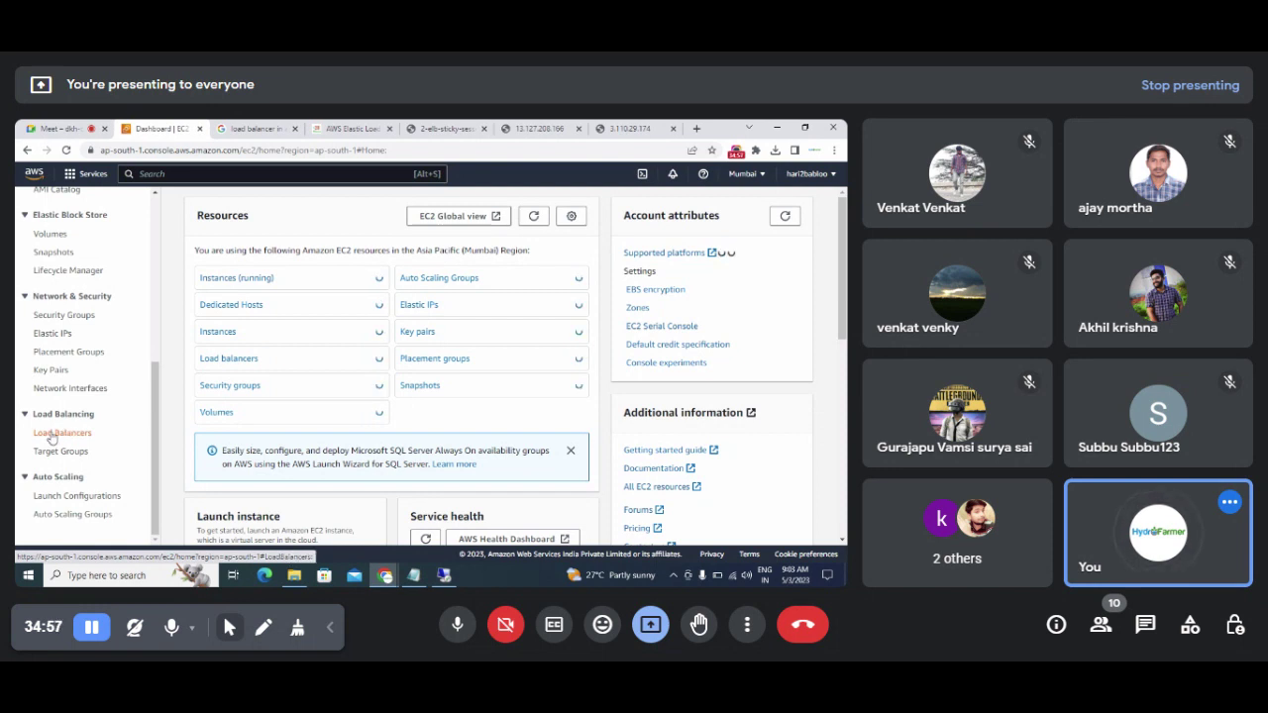
left_click(52, 437)
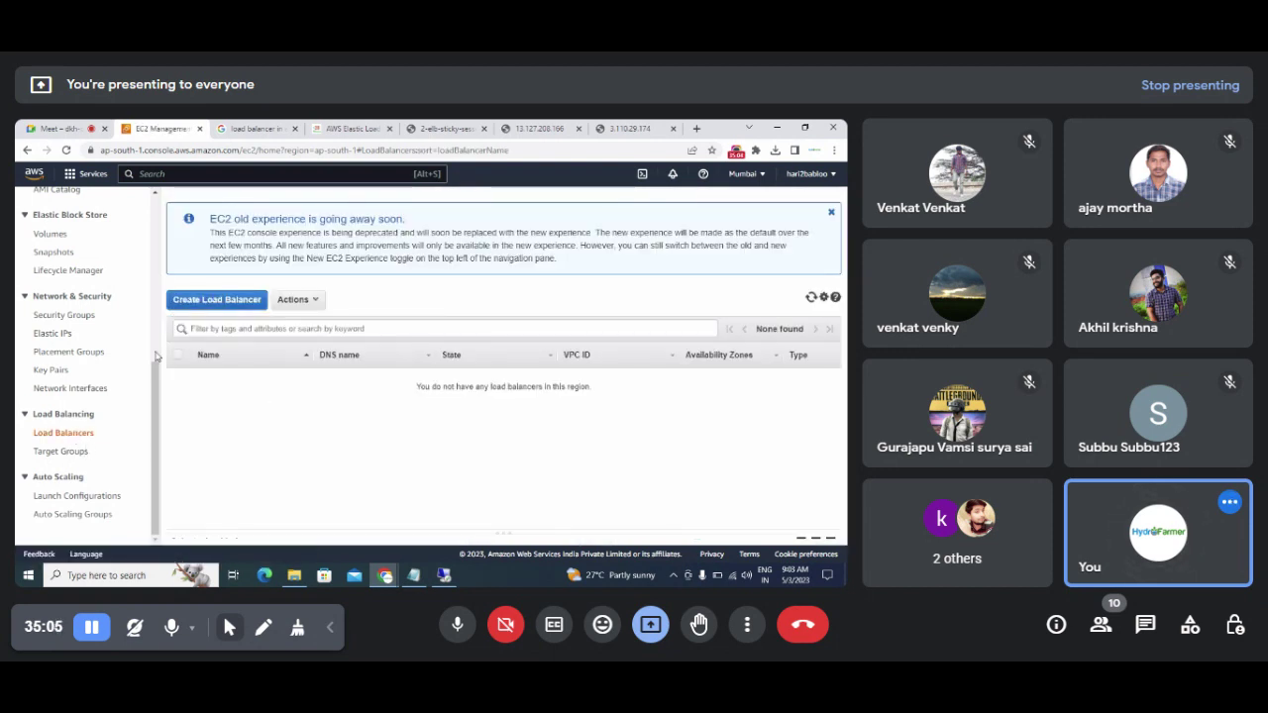
left_click_drag(156, 357, 138, 205)
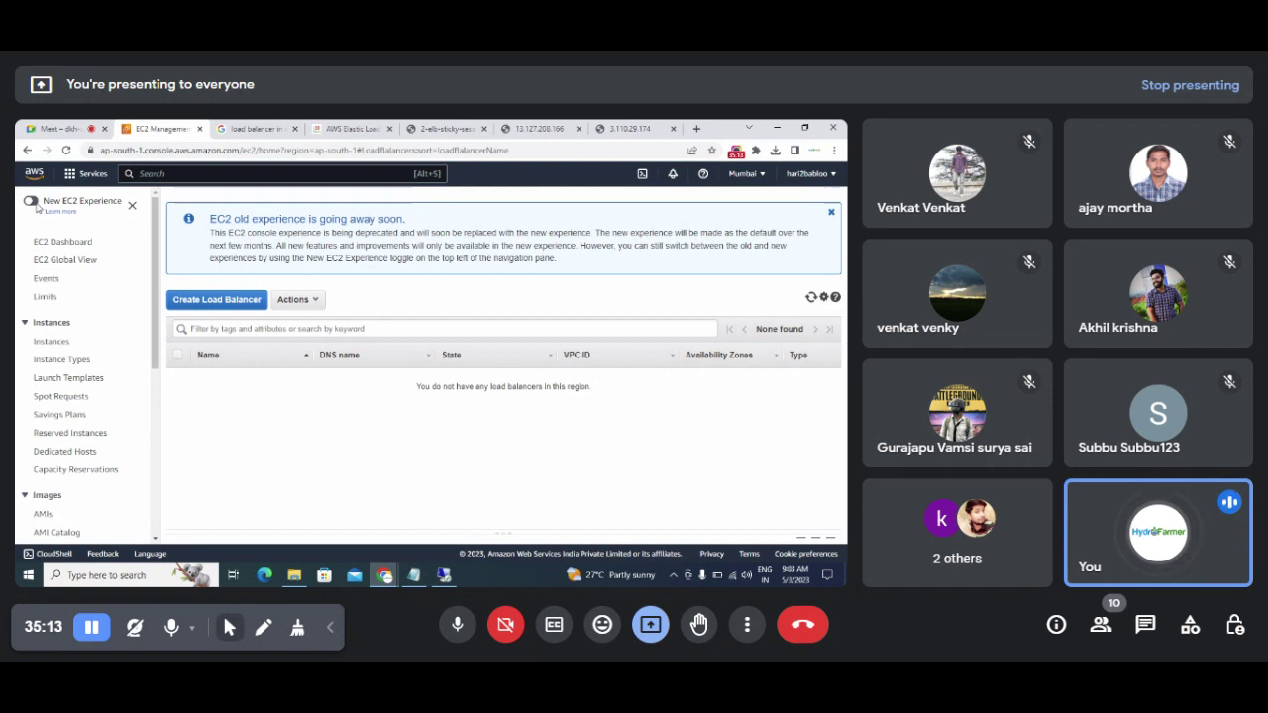
left_click(31, 202)
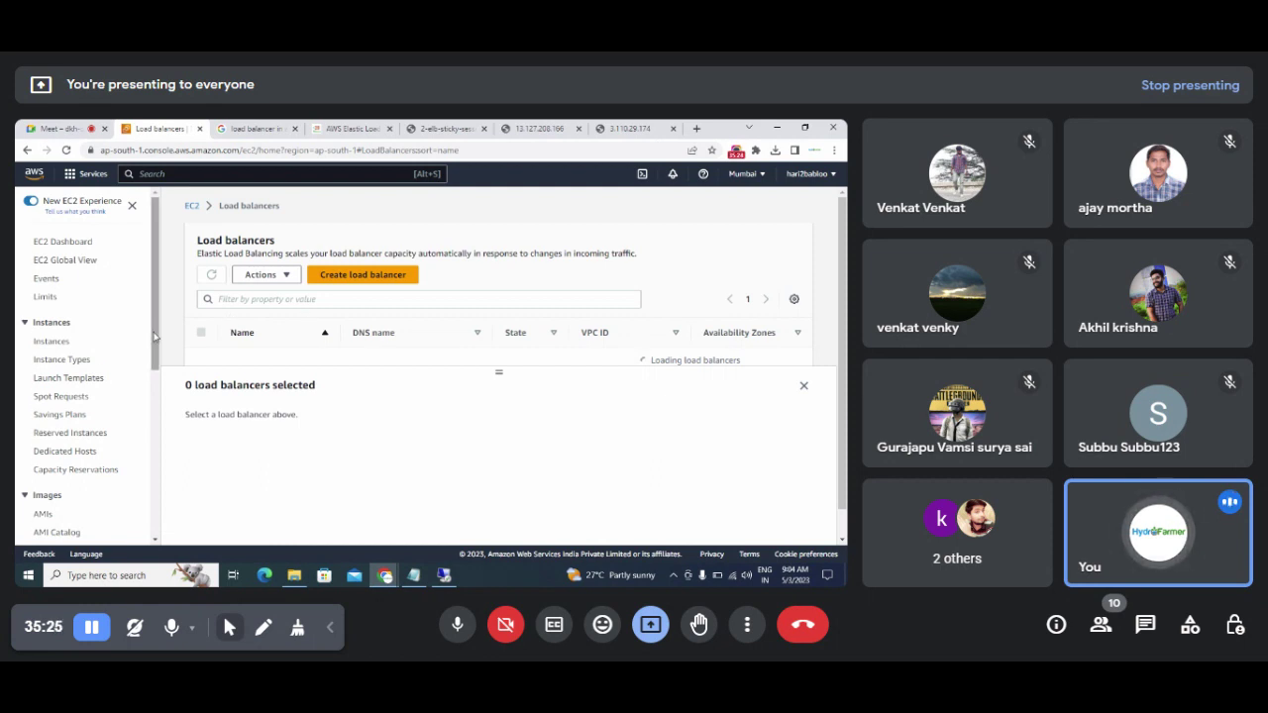
Step: Open the empty Target groups list, close its details panel, and bring Notepad forward
left_click_drag(156, 334, 154, 498)
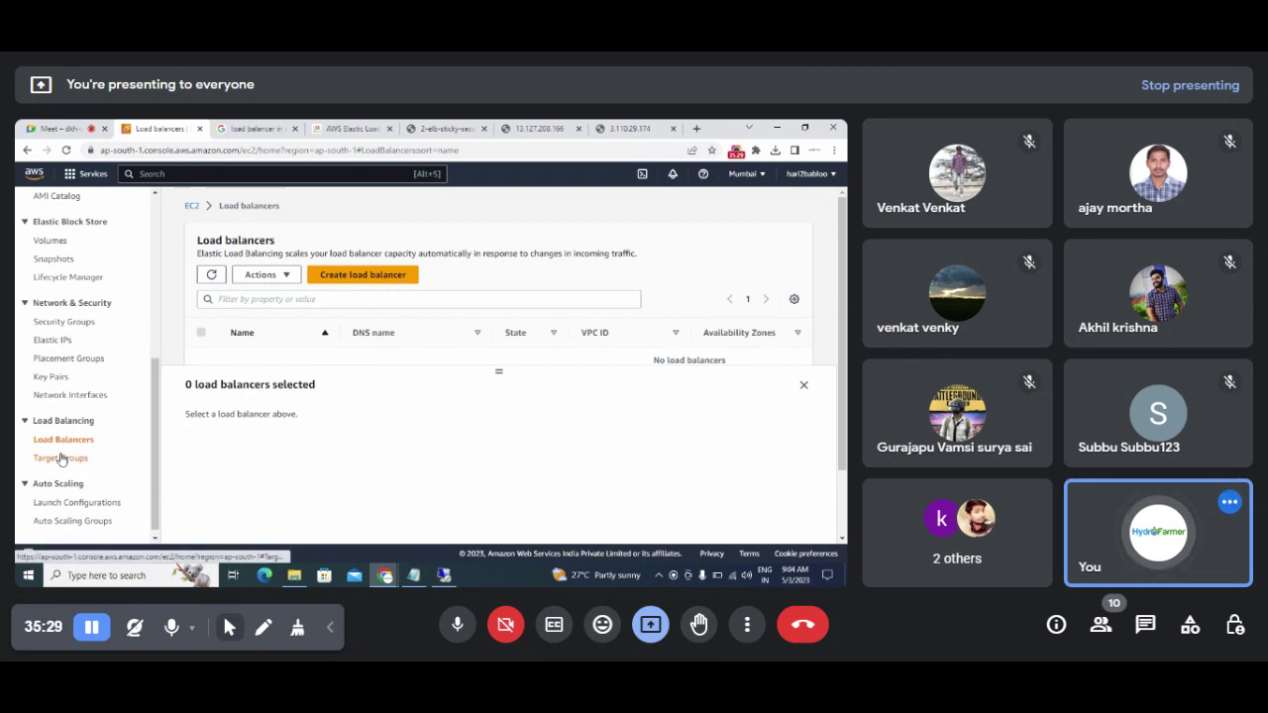
left_click(60, 457)
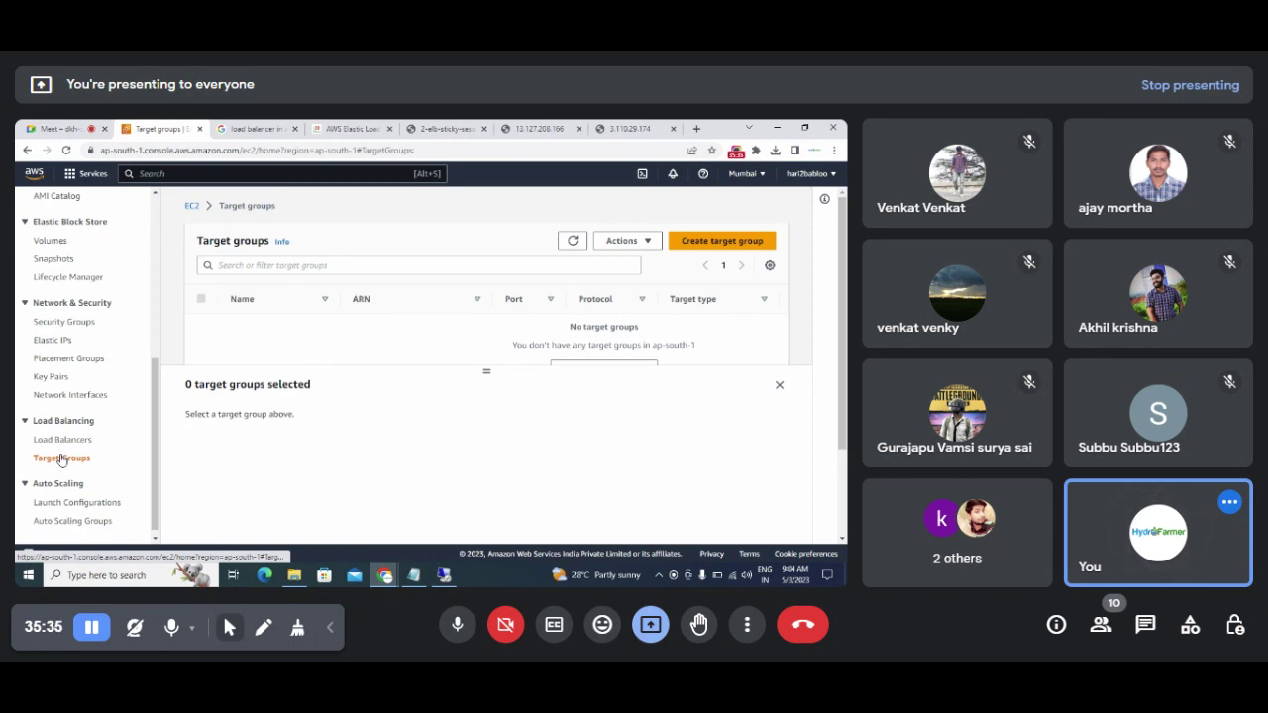
left_click(779, 386)
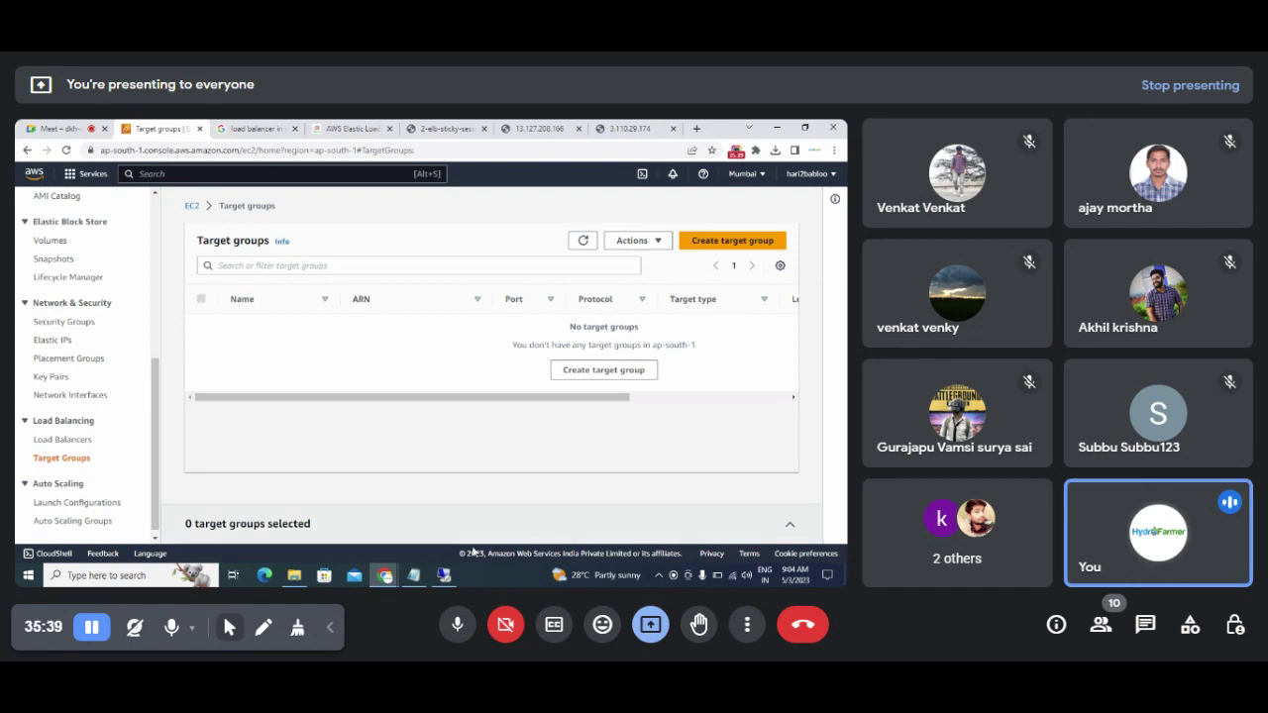
left_click(413, 575)
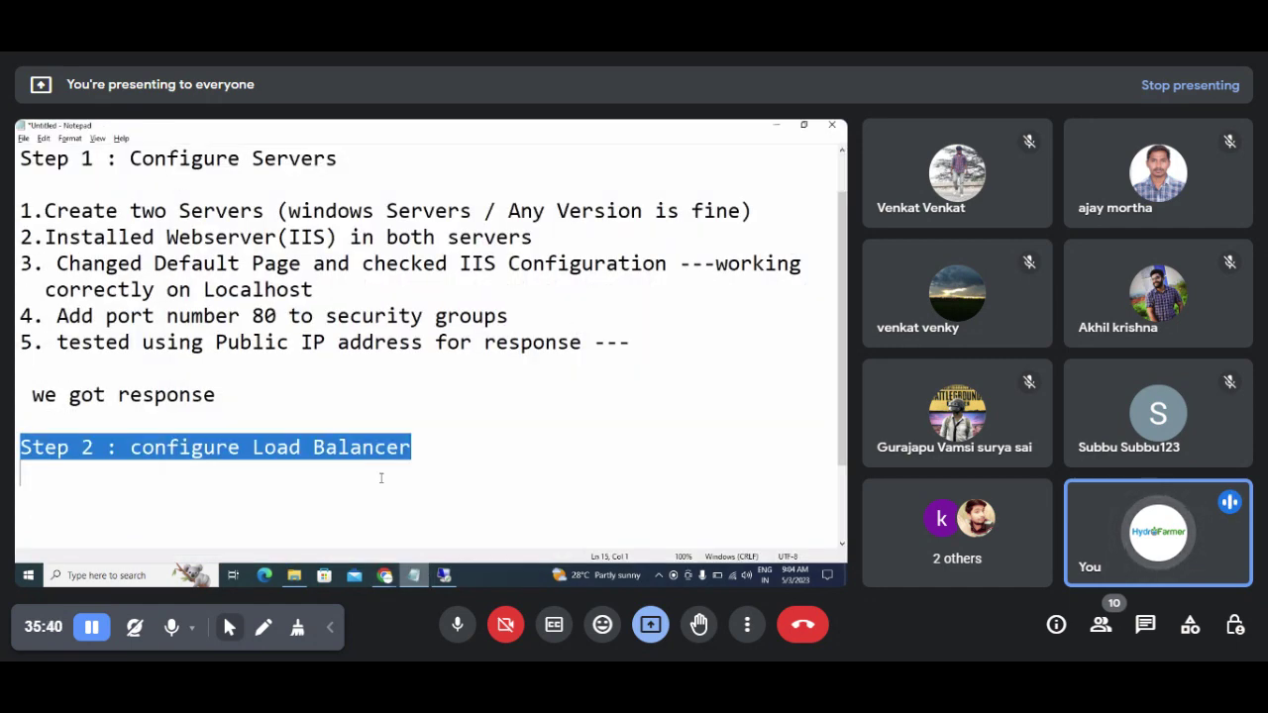
Step: Add the line '1. Create a target Group' under Step 2, then switch back to Chrome
left_click(436, 447)
key("Return")
key("Return")
type("1,")
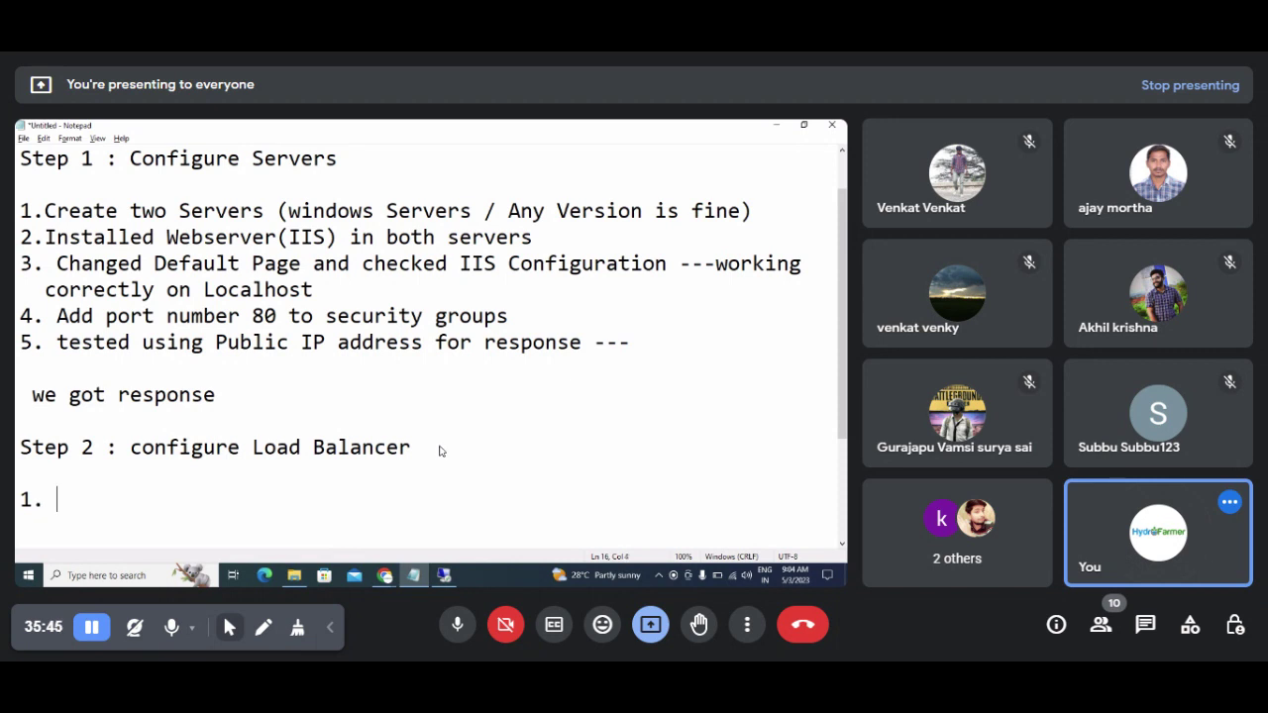
type(" Creaet")
key("BackSpace")
key("BackSpace")
type("te a")
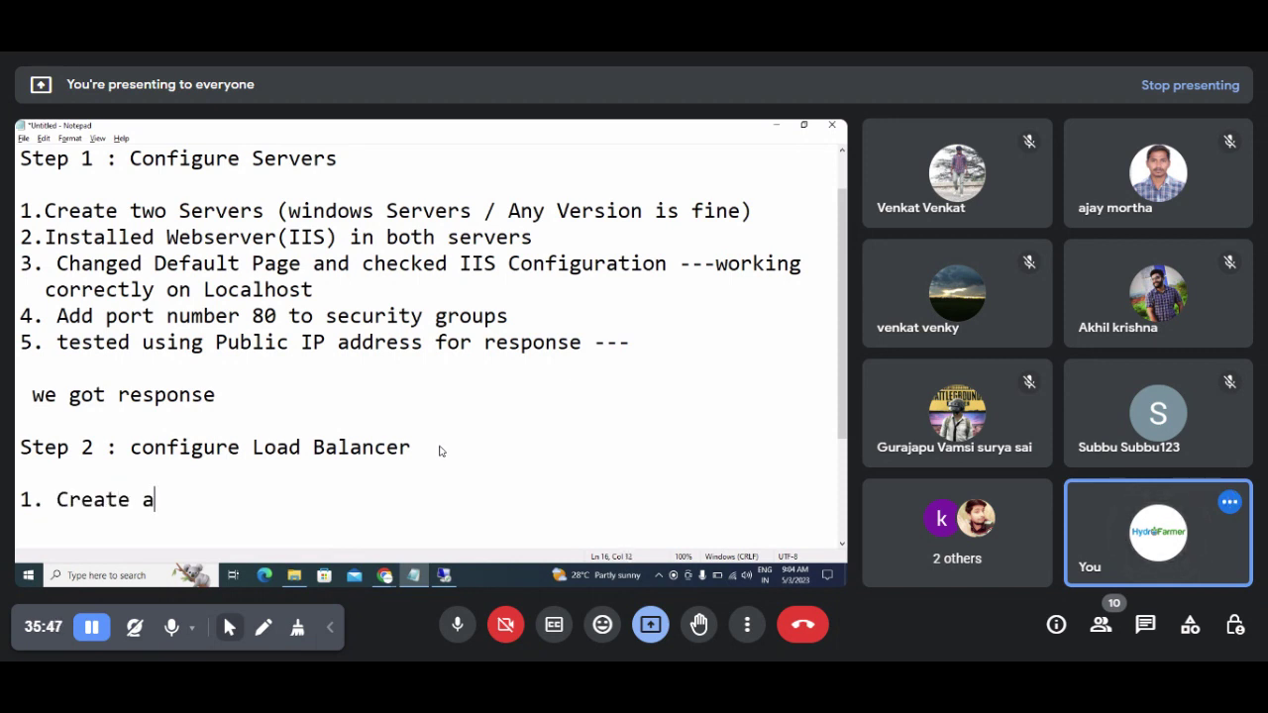
type(" target F")
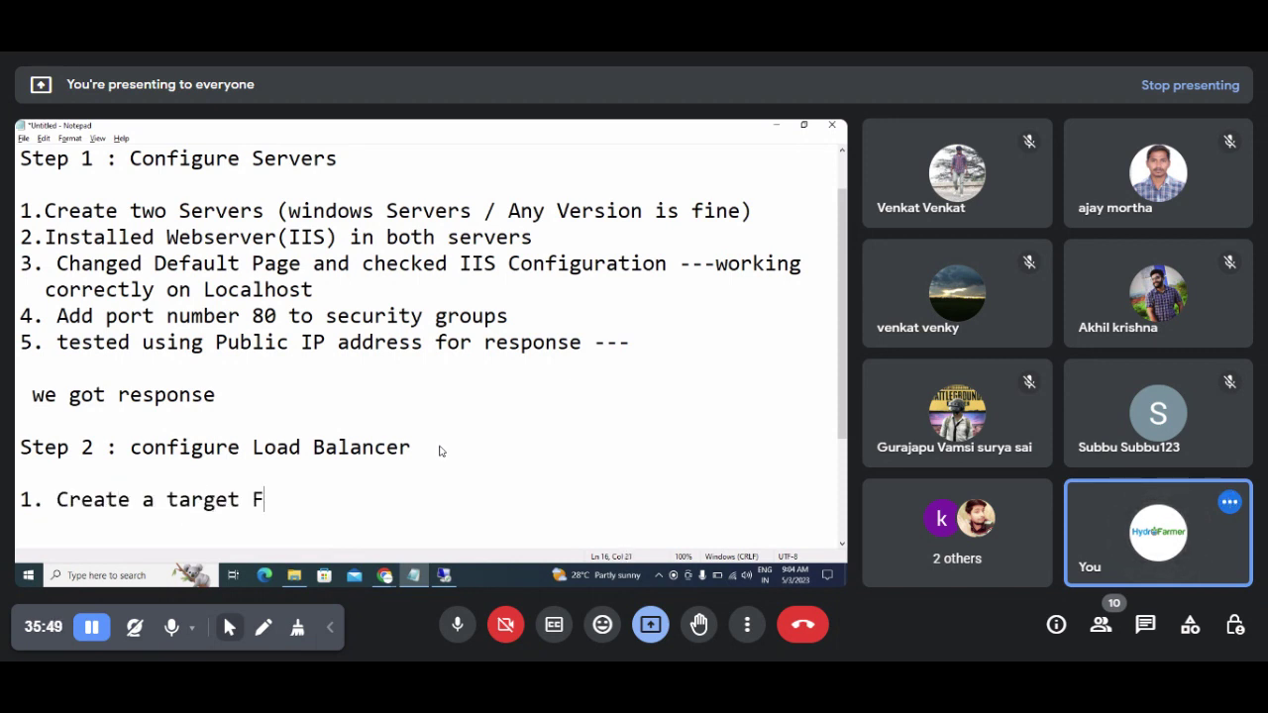
key("BackSpace")
type("Grop")
key("BackSpace")
type("up")
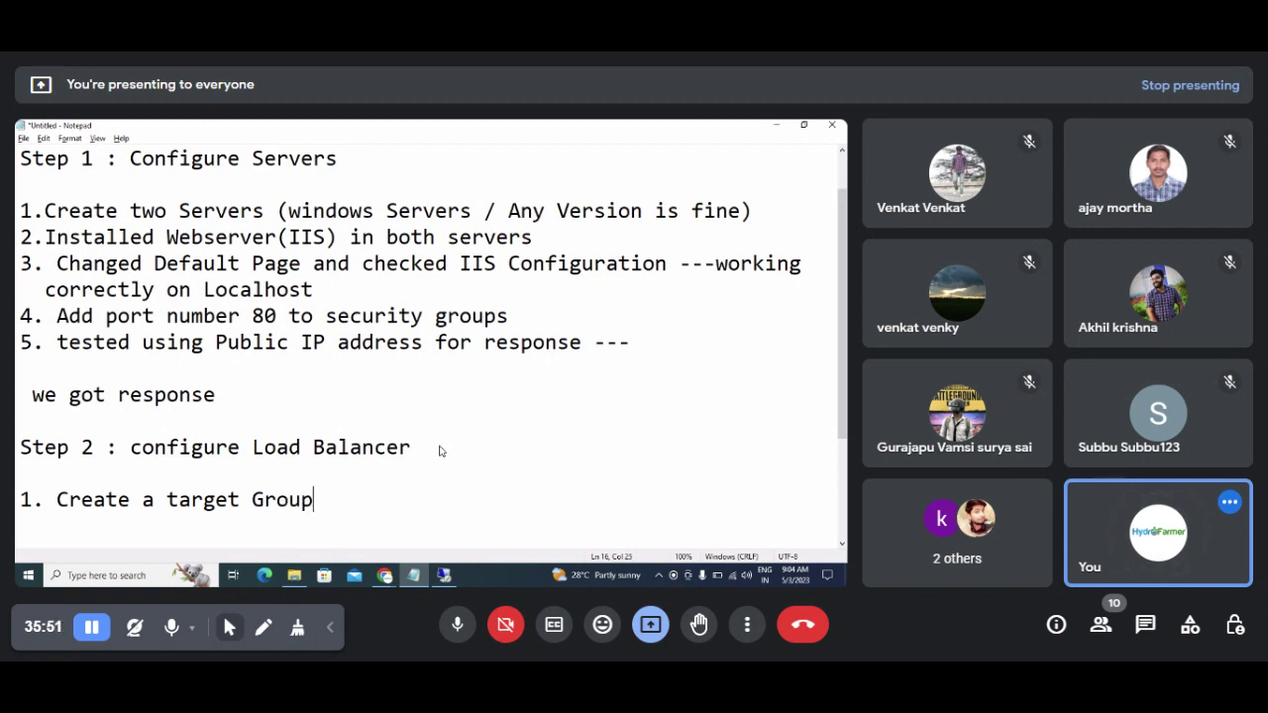
key("alt+Tab")
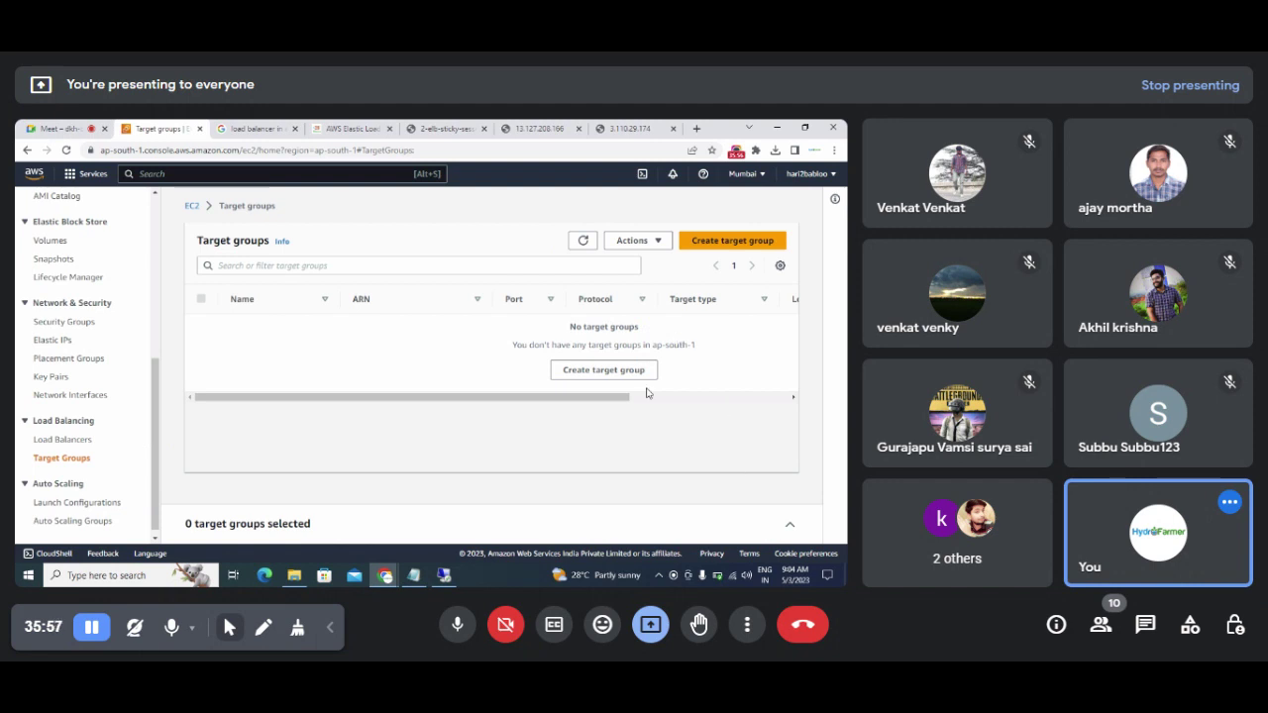
Step: Start creating a new target group and look over the group details page
left_click(709, 243)
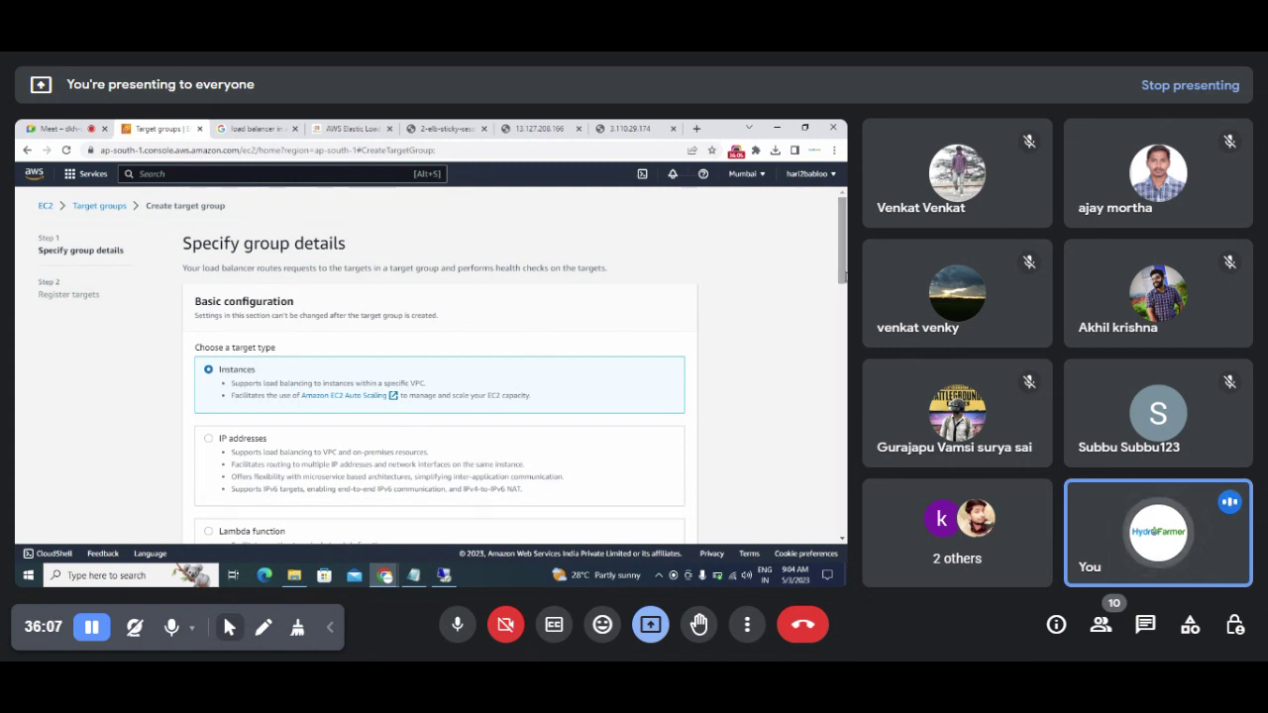
scroll(773, 327, "down", 3)
scroll(773, 327, "up", 2)
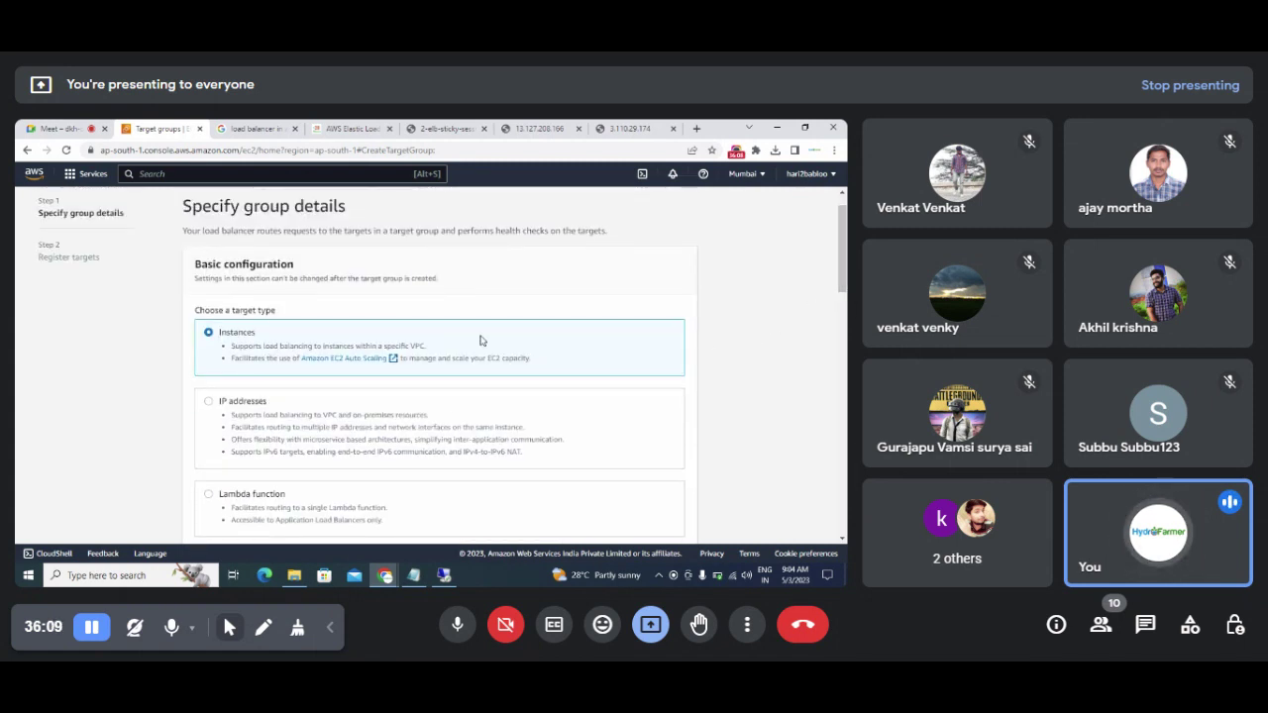
Step: Close the Elastic Load Balancers article tab and return to the target group setup
left_click(336, 129)
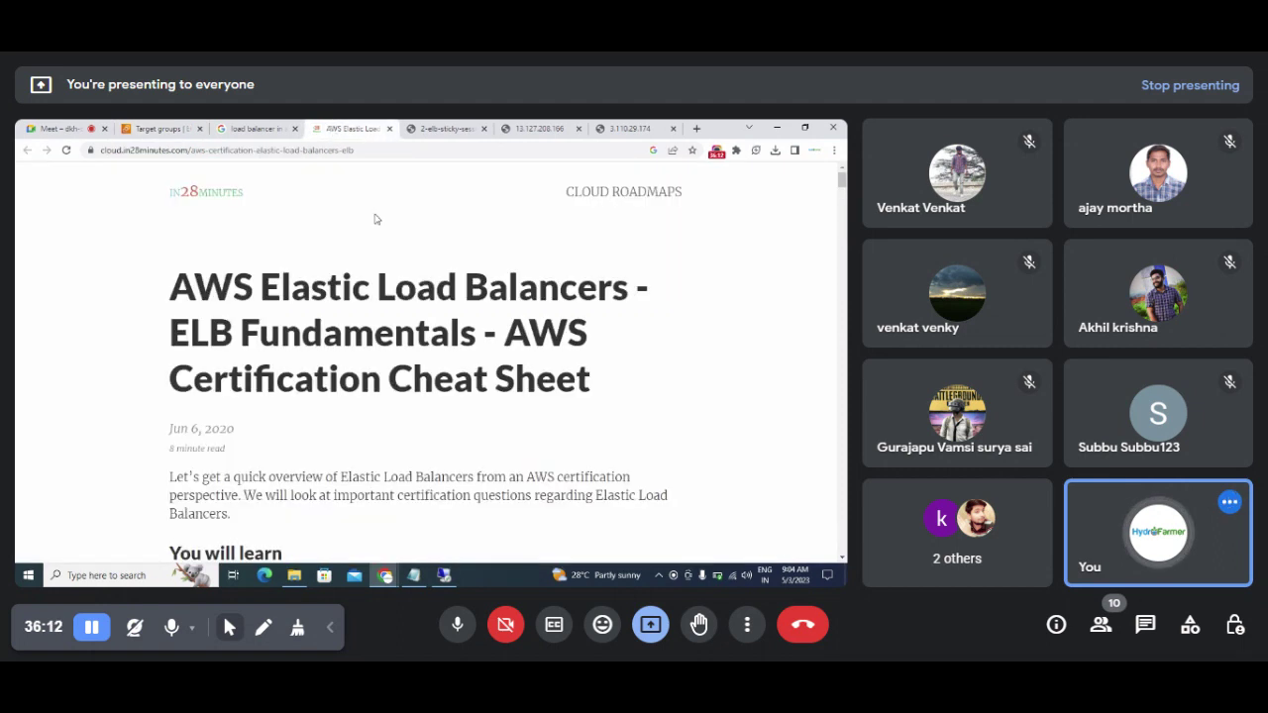
left_click(388, 130)
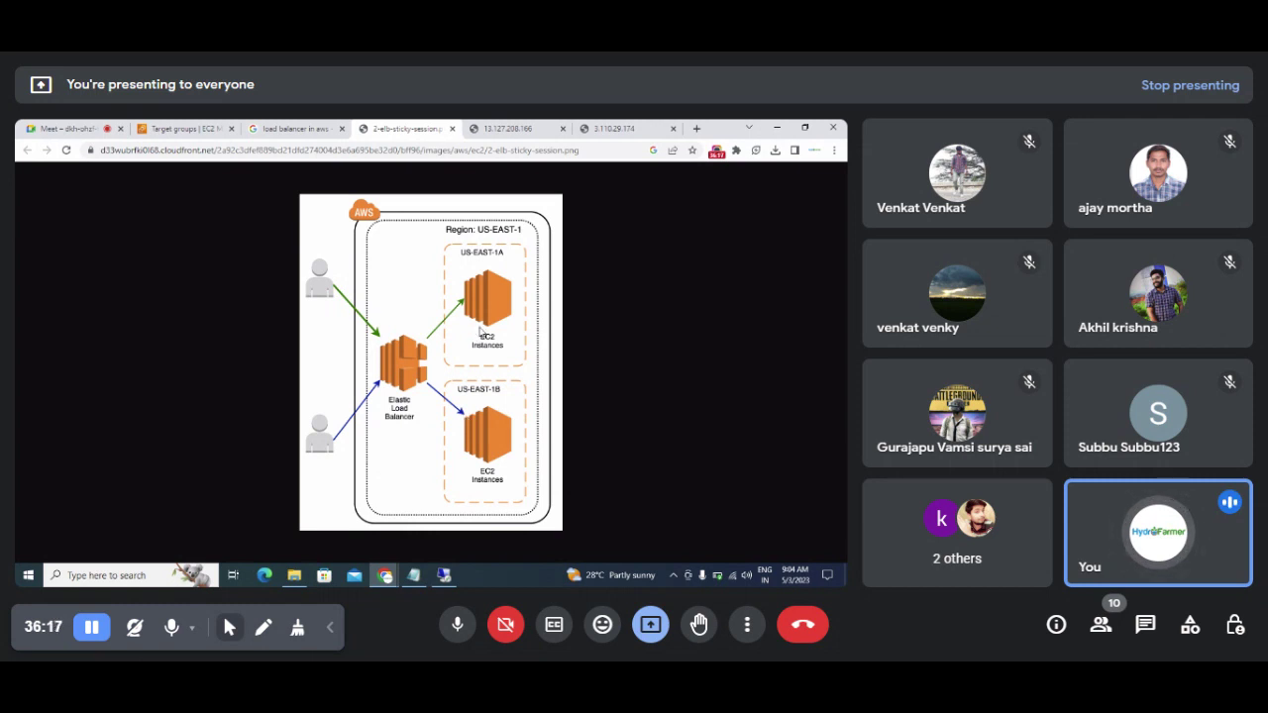
left_click(187, 130)
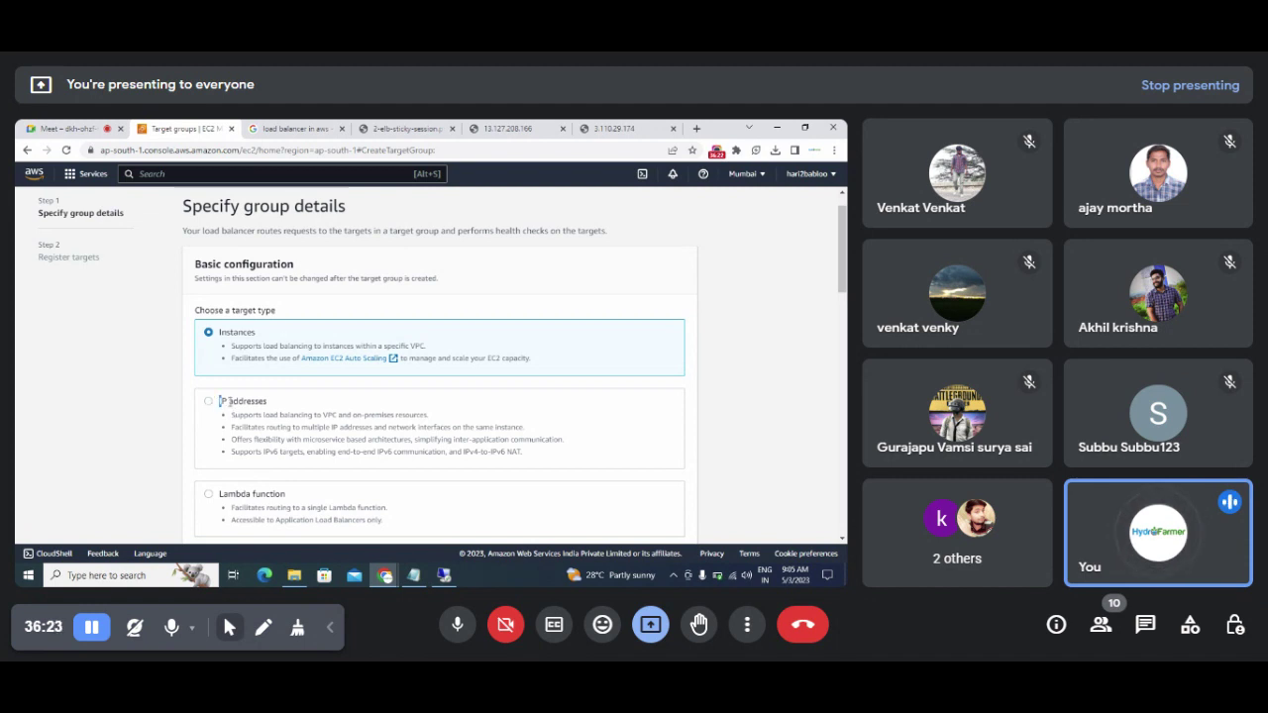
left_click_drag(219, 403, 268, 407)
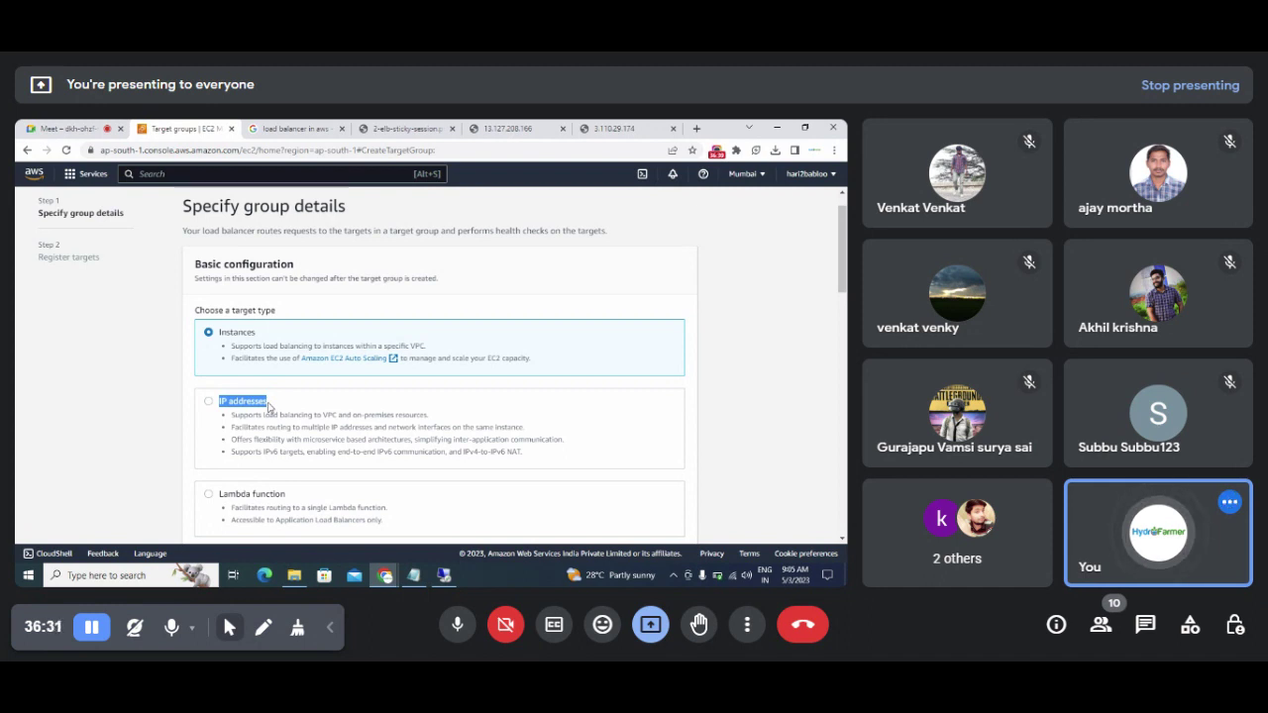
left_click(722, 313)
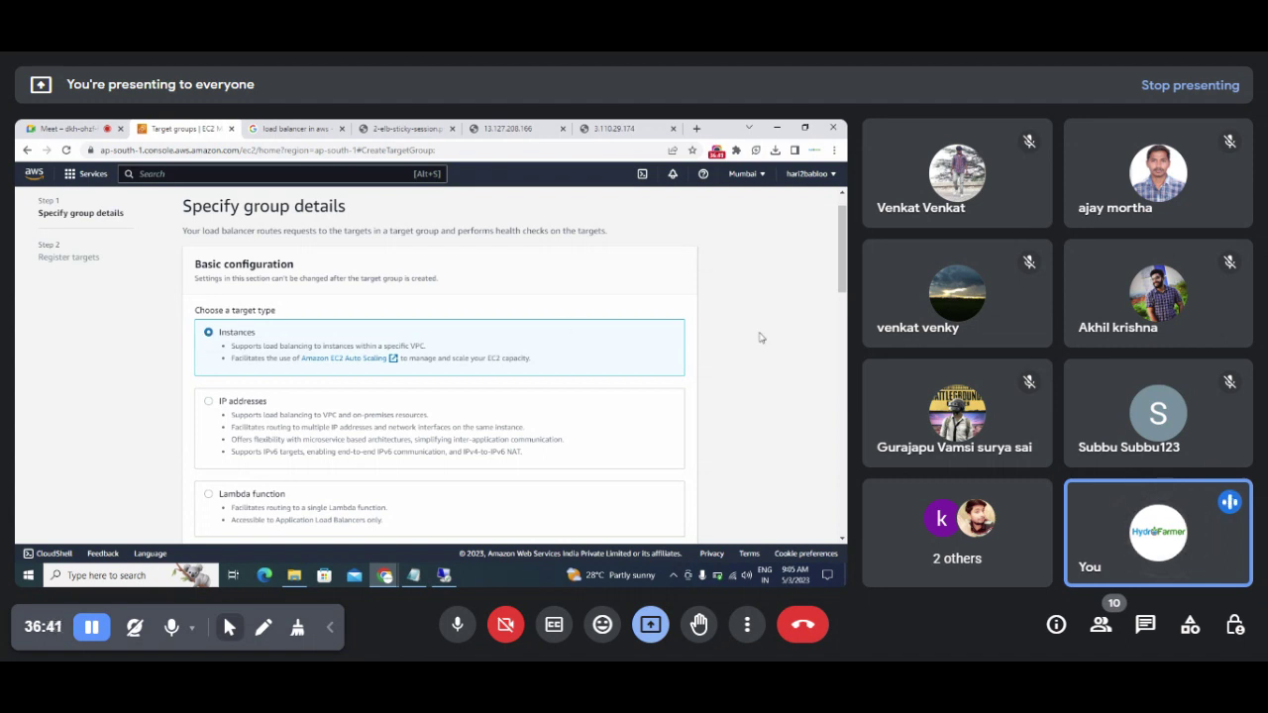
Step: Name the target group LoadbalancerTargetGroup, keeping HTTP on port 80 and the default VPC
scroll(845, 258, "down", 4)
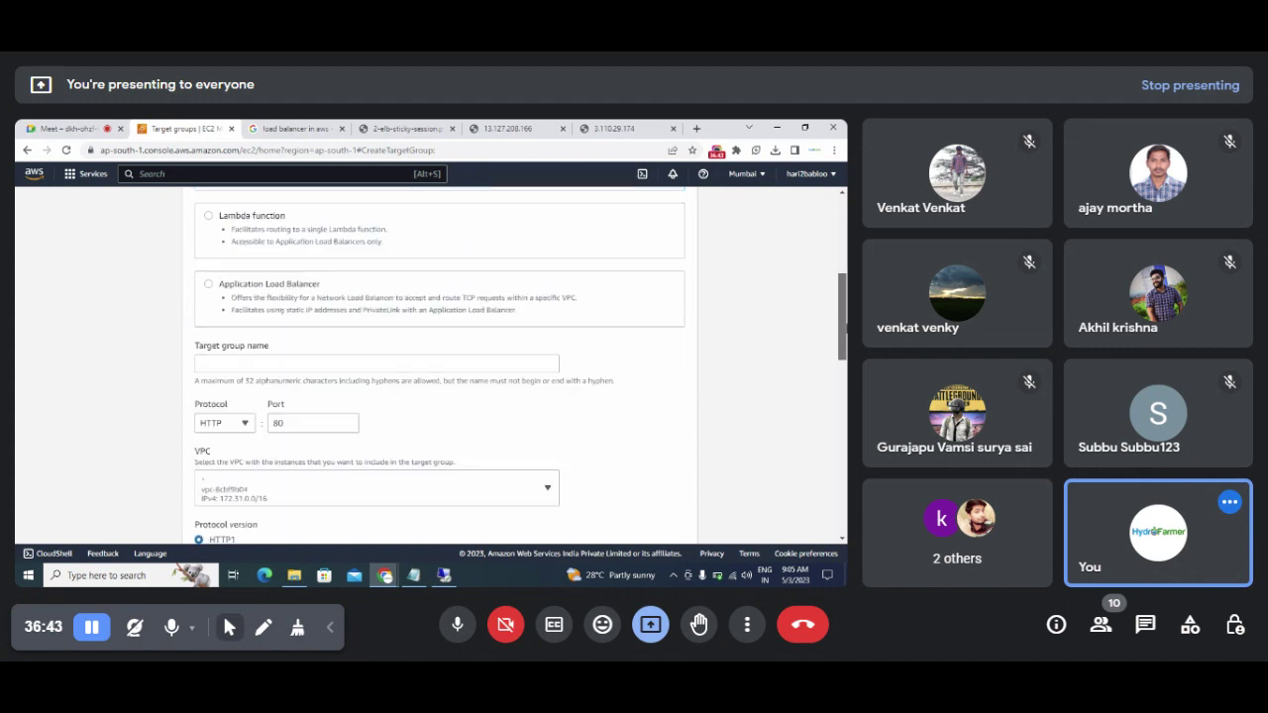
scroll(843, 317, "down", 1)
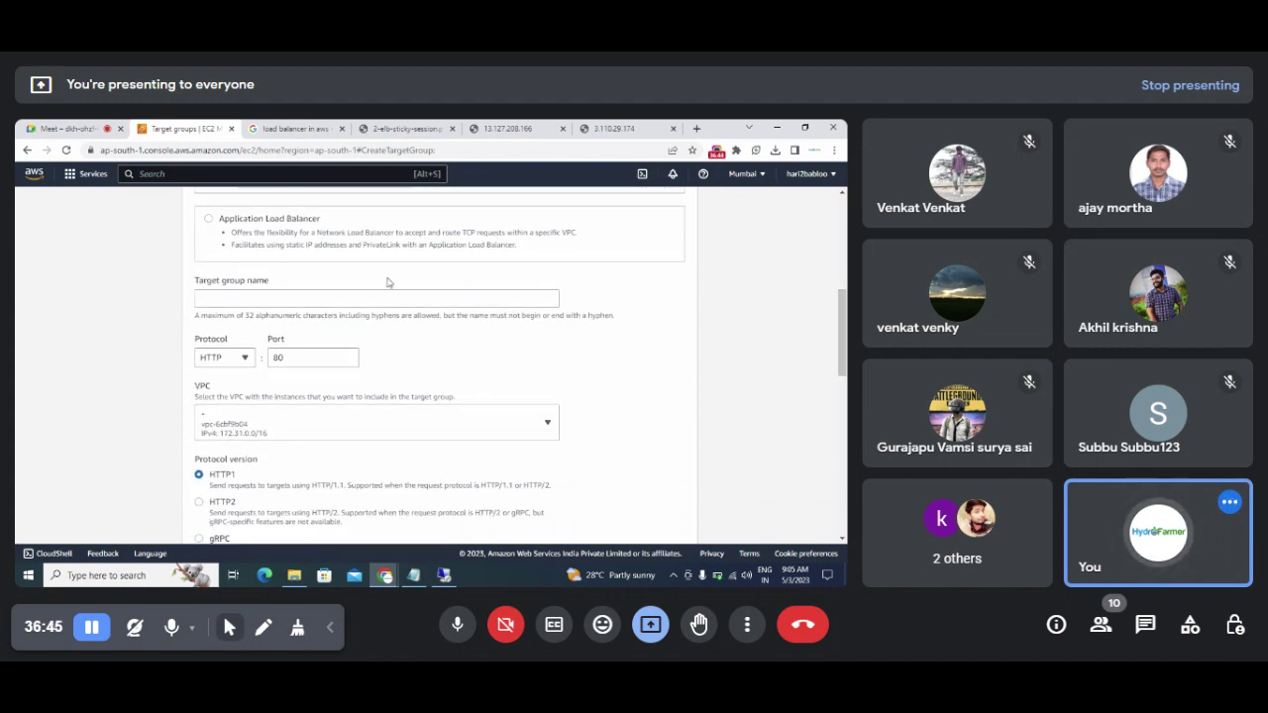
left_click(367, 298)
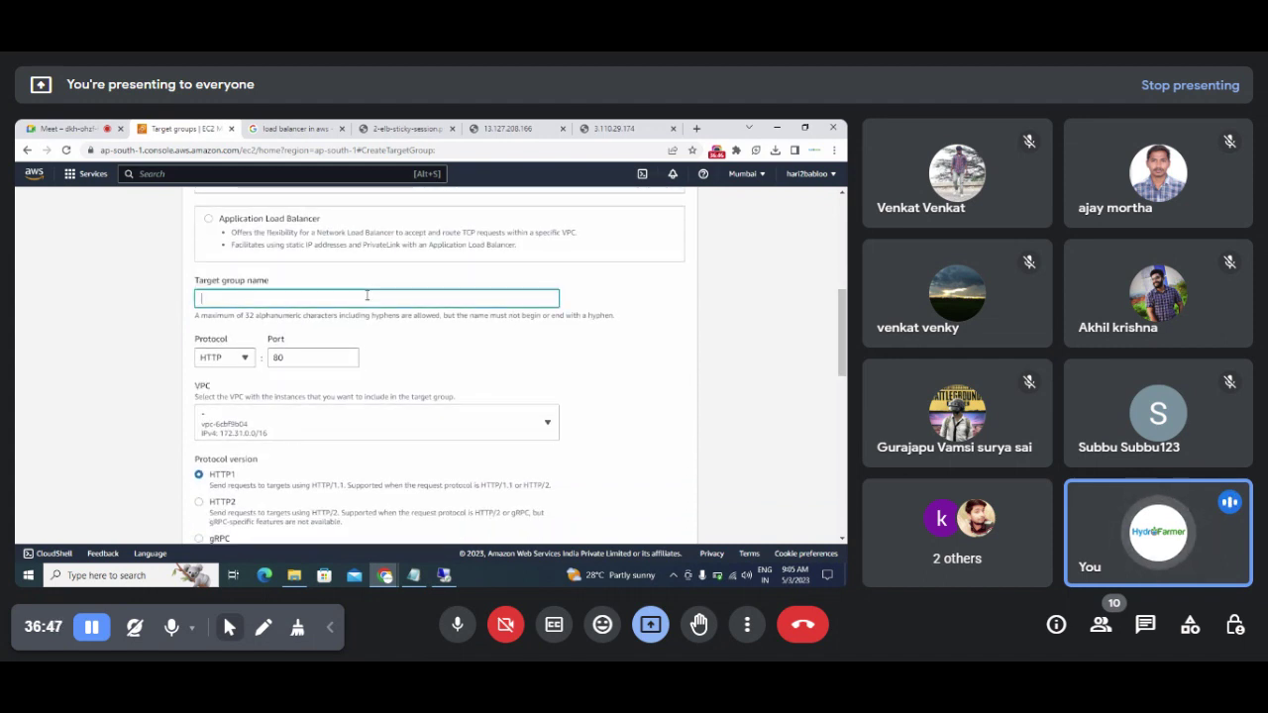
type("target")
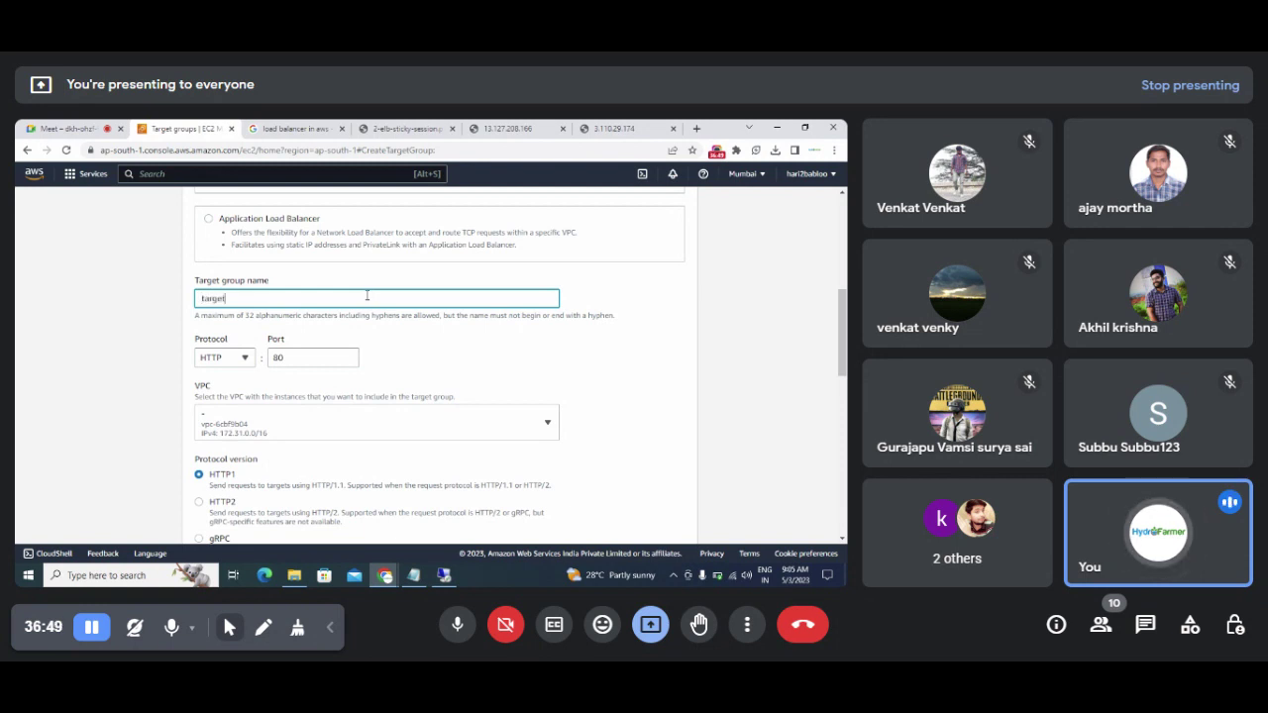
type("na")
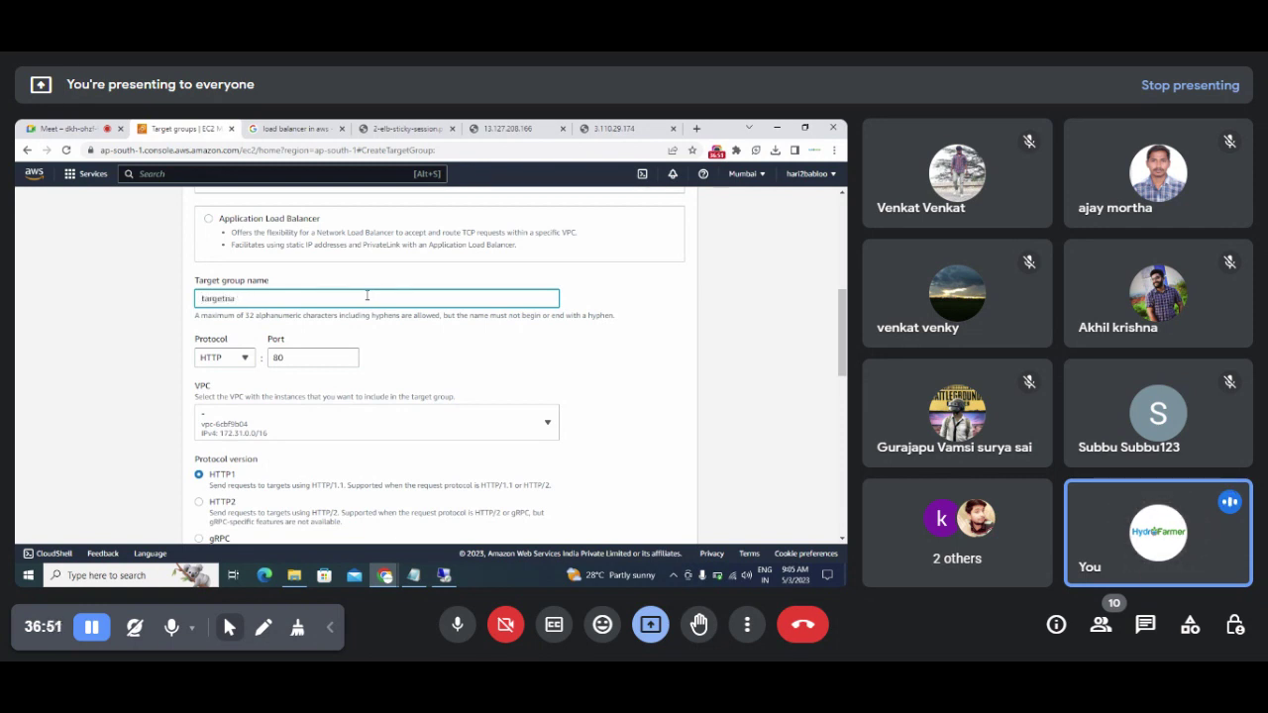
key("BackSpace")
key("BackSpace")
key("BackSpace")
key("BackSpace")
type("loadbalancer")
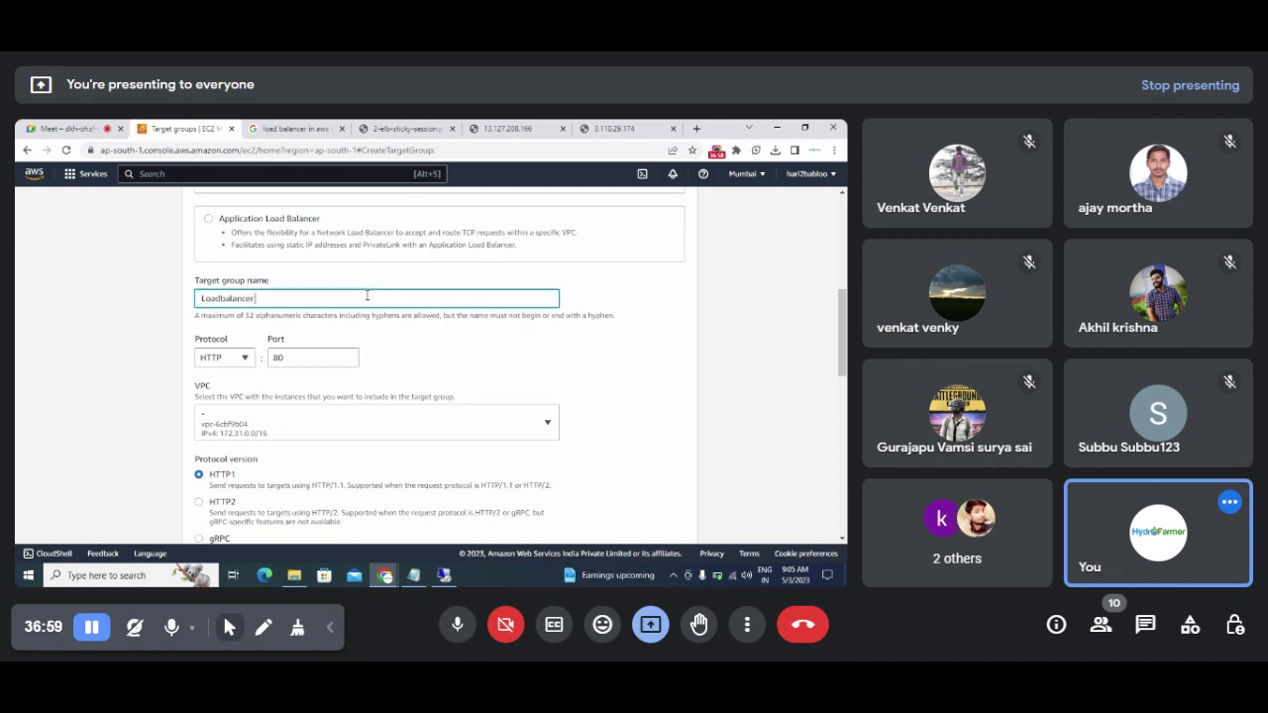
type("TargetGroup")
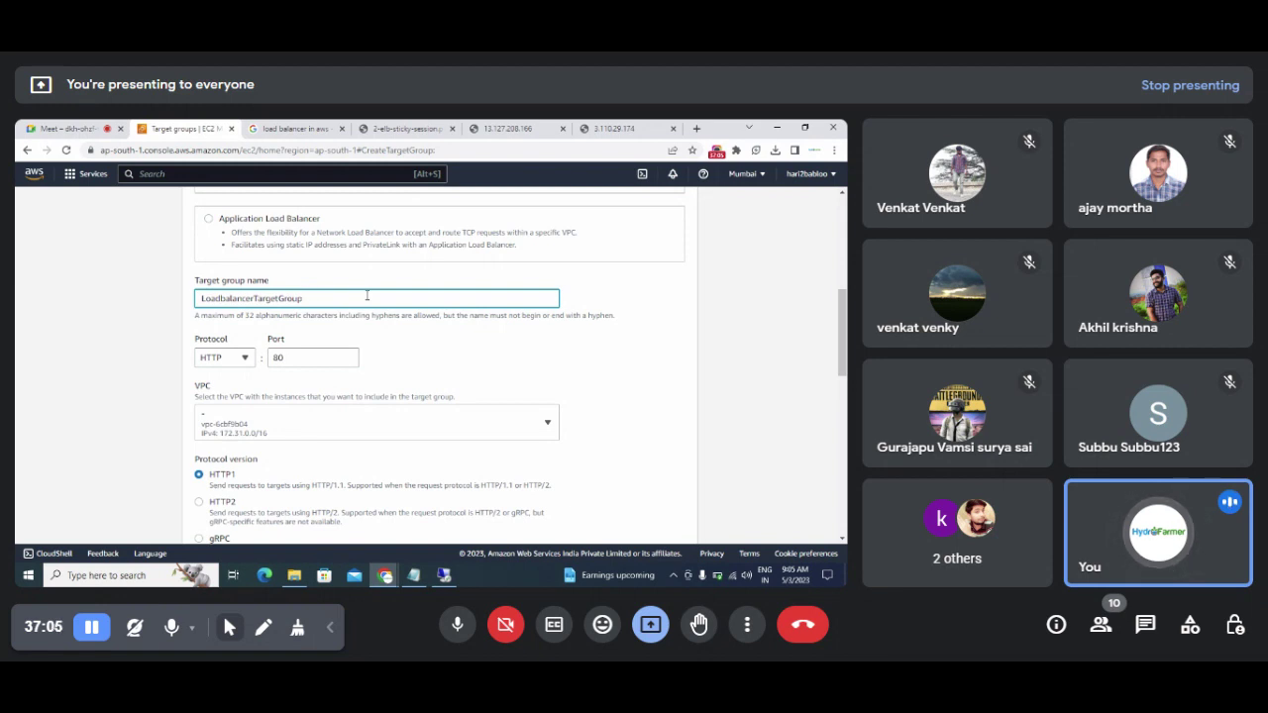
key("shift+Left")
key("shift+Left")
key("shift+Left")
key("shift+Left")
key("shift+Left")
key("shift+Left")
key("shift+Left")
key("shift+Left")
key("shift+Left")
key("shift+Left")
key("shift+Left")
key("shift+Left")
key("shift+Left")
key("shift+Left")
key("shift+Left")
key("shift+Left")
key("shift+Left")
key("shift+Left")
key("shift+Left")
key("shift+Left")
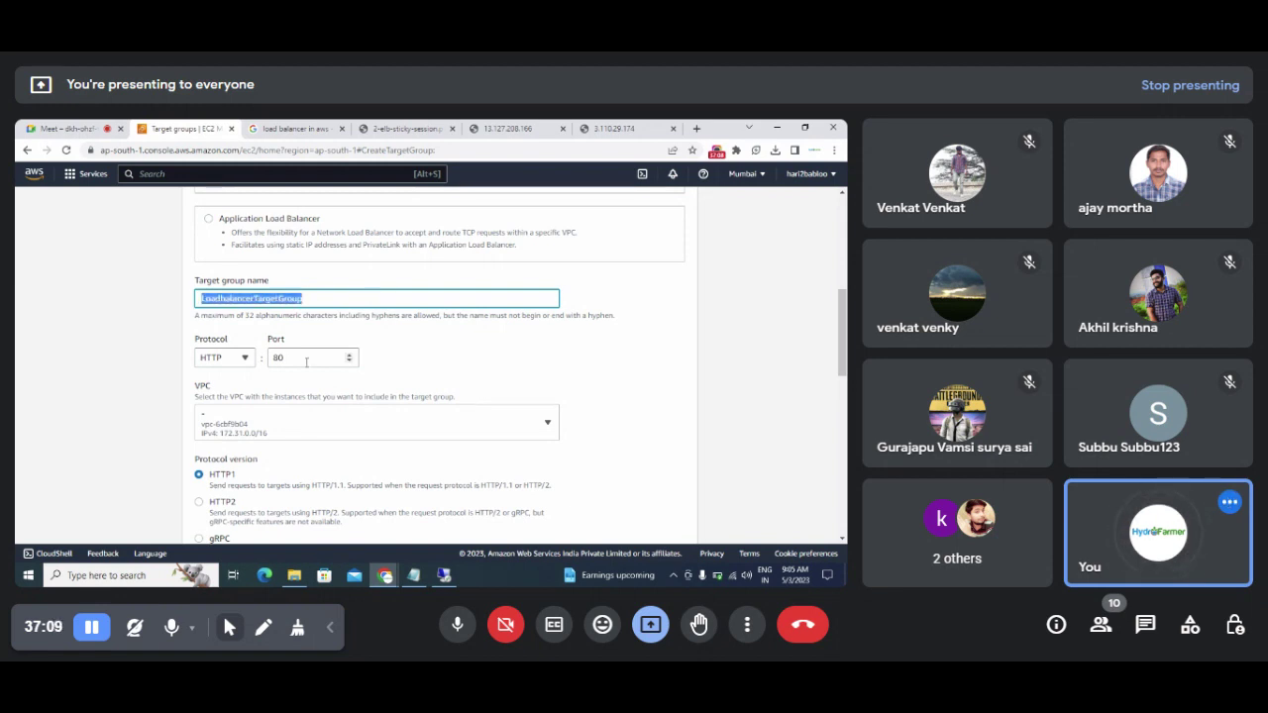
left_click(447, 365)
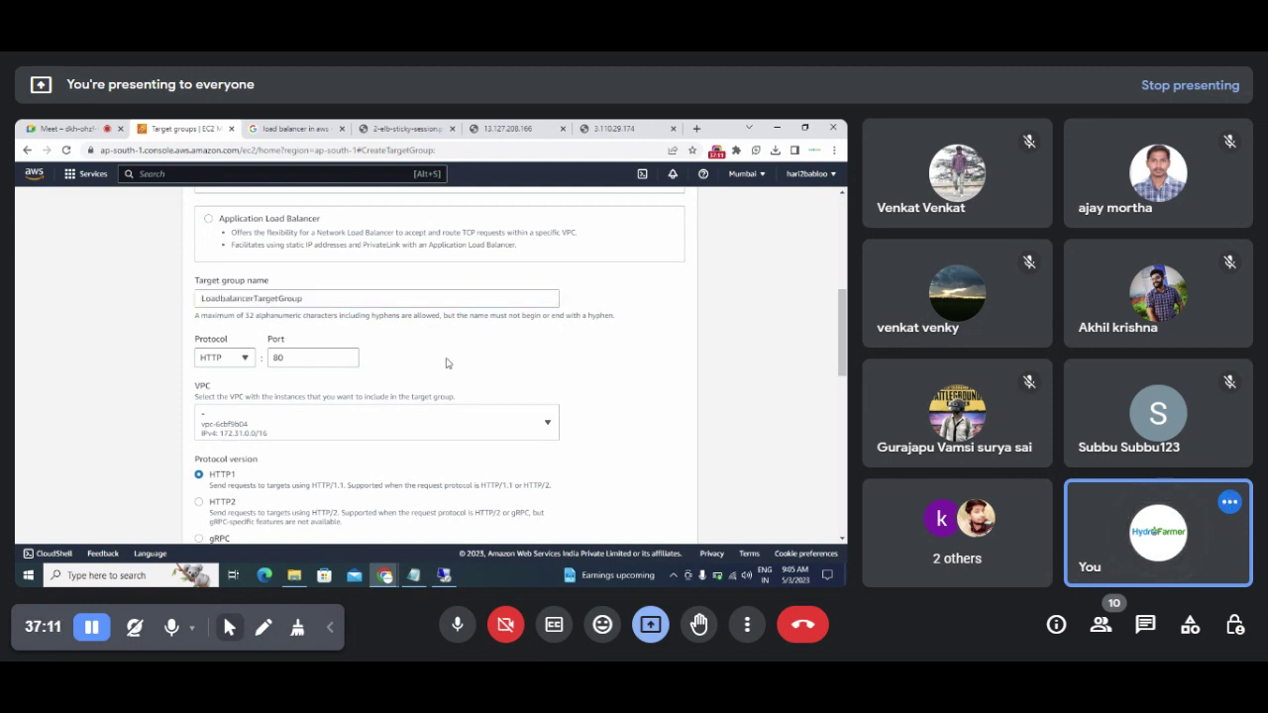
double_click(278, 357)
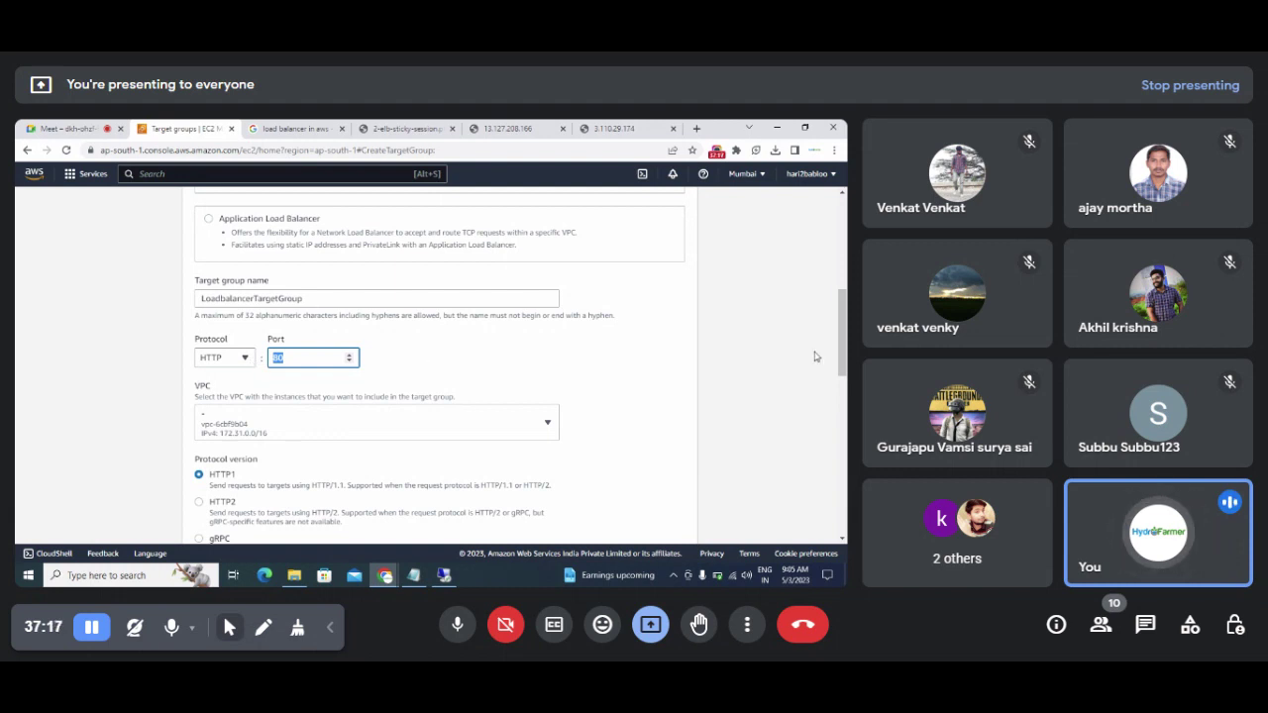
scroll(841, 337, "down", 2)
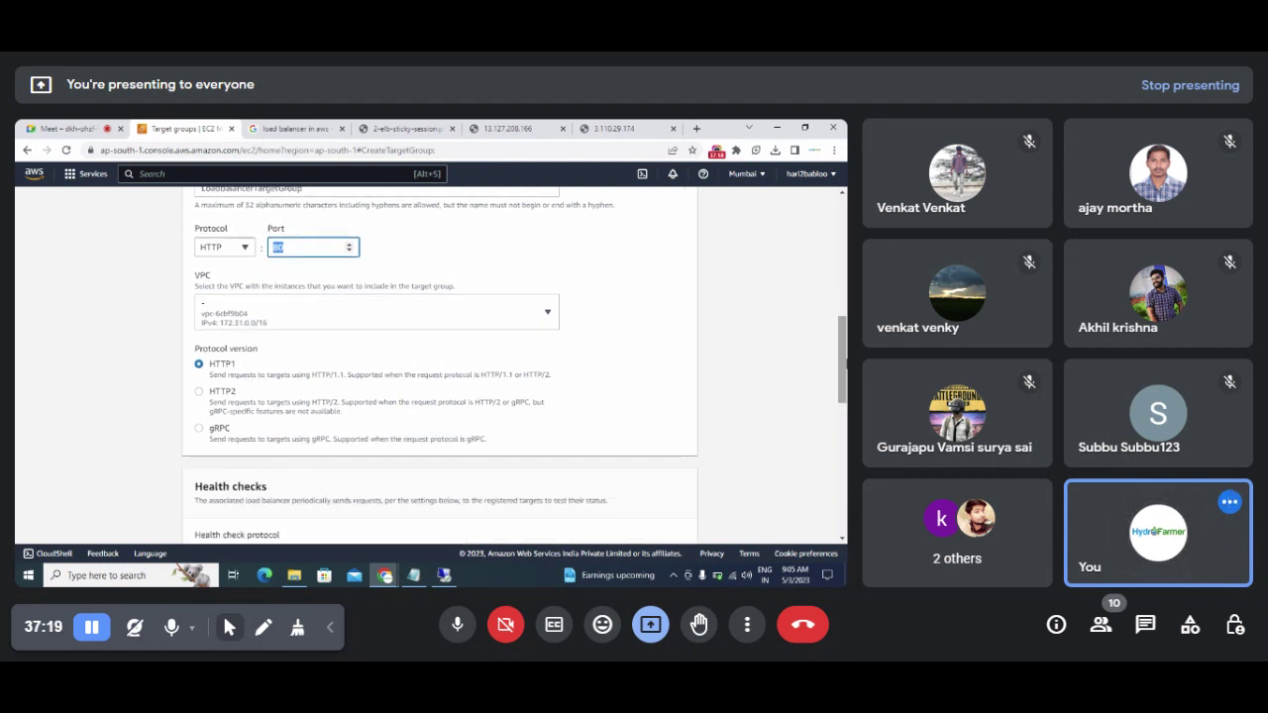
left_click(550, 315)
left_click(551, 319)
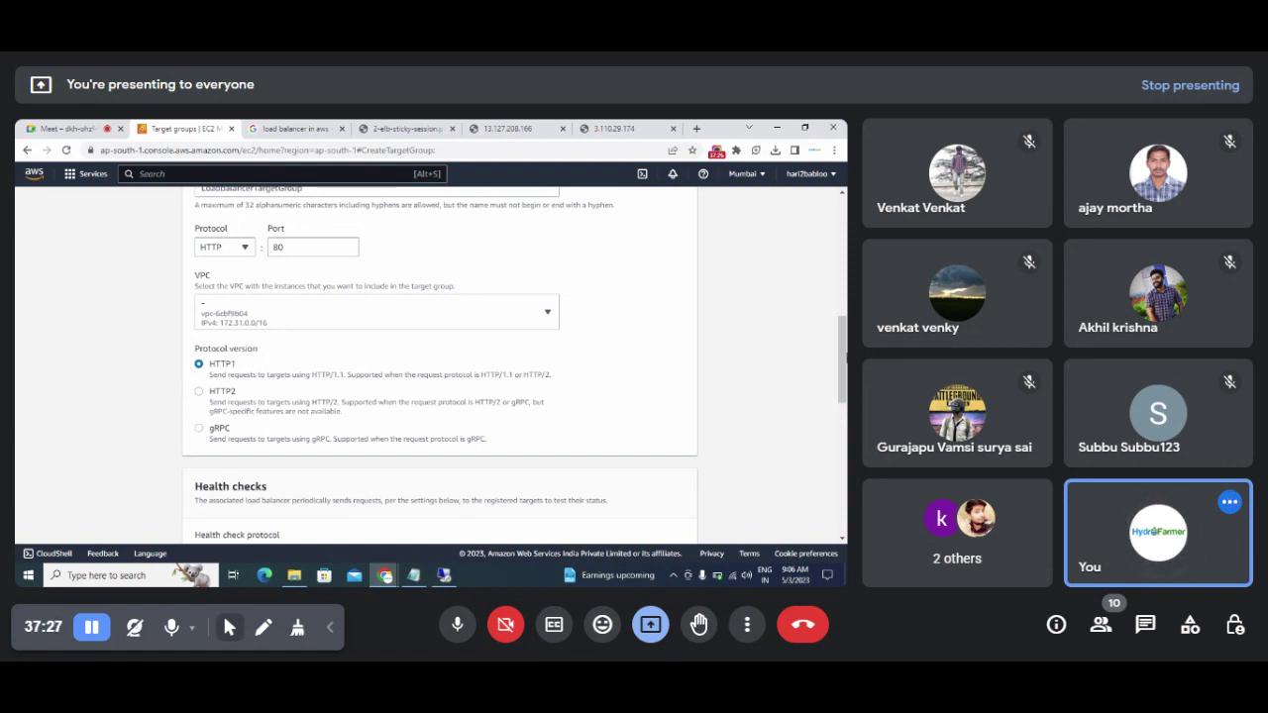
Step: Set the health check protocol back to HTTP after briefly trying HTTPS
scroll(440, 367, "down", 4)
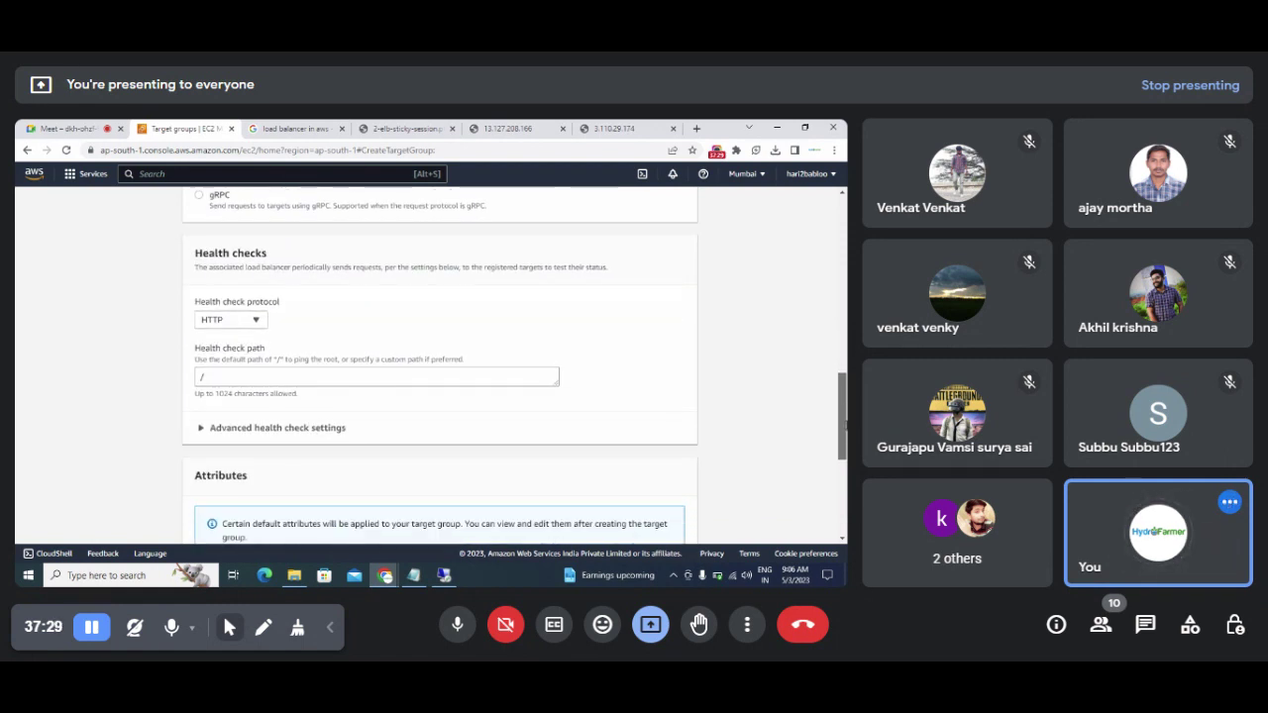
left_click(251, 320)
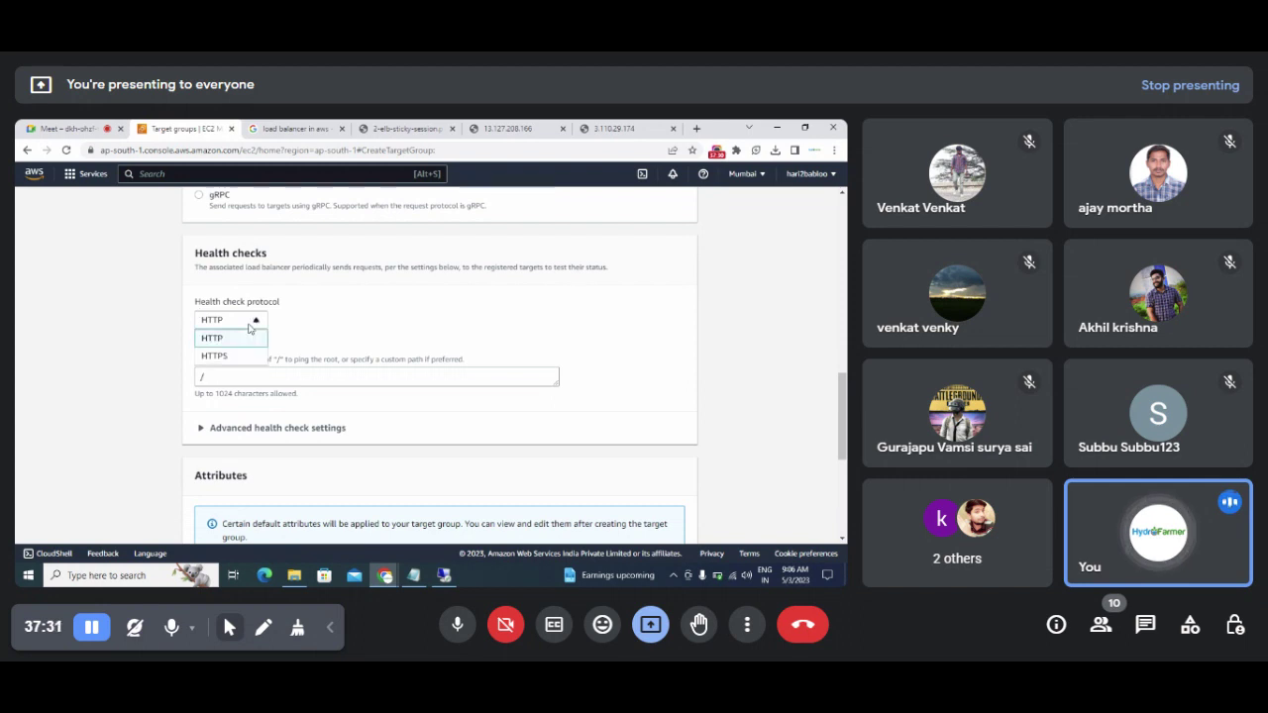
left_click(236, 356)
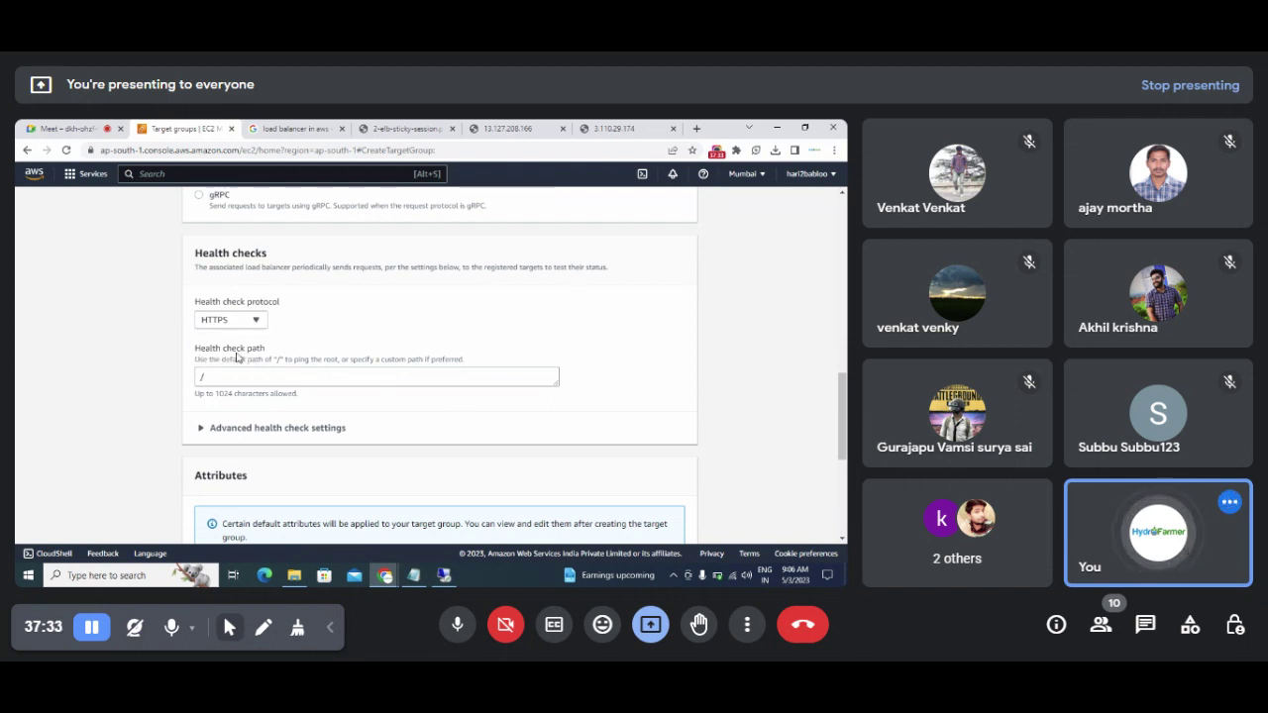
left_click(256, 321)
left_click(233, 341)
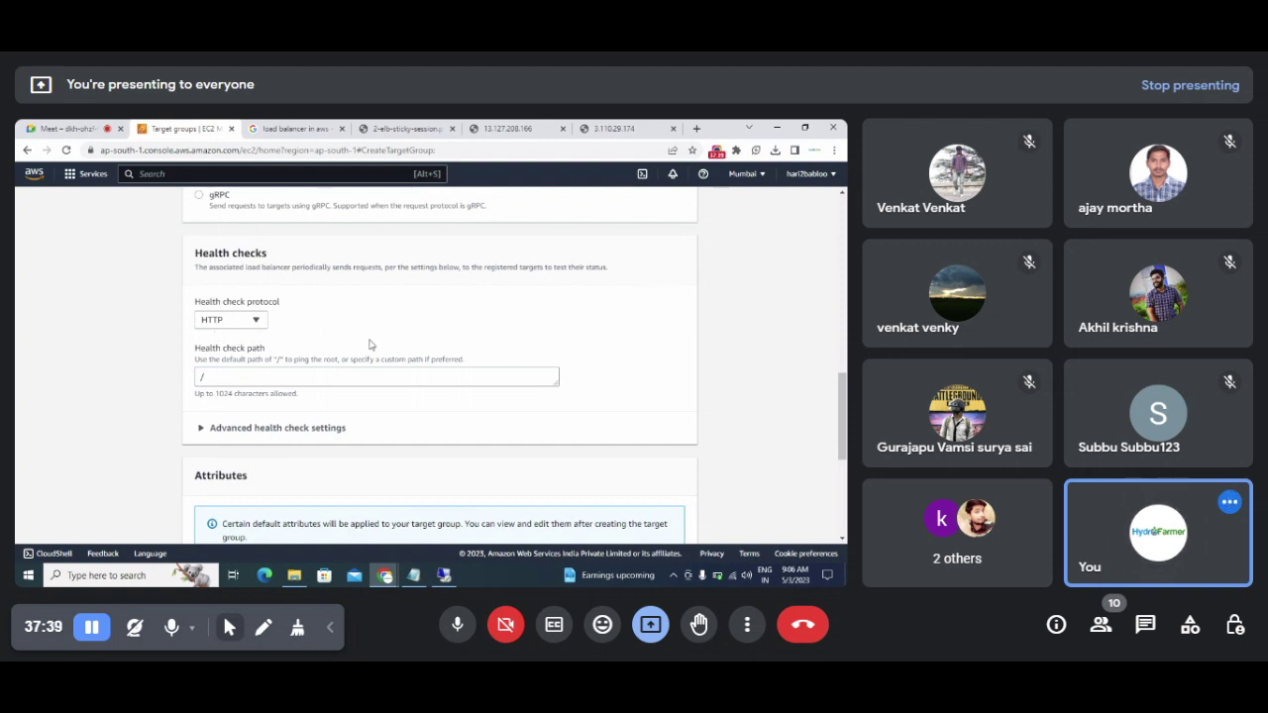
Step: Keep the health check path / and advance to the Register targets step
scroll(843, 465, "down", 3)
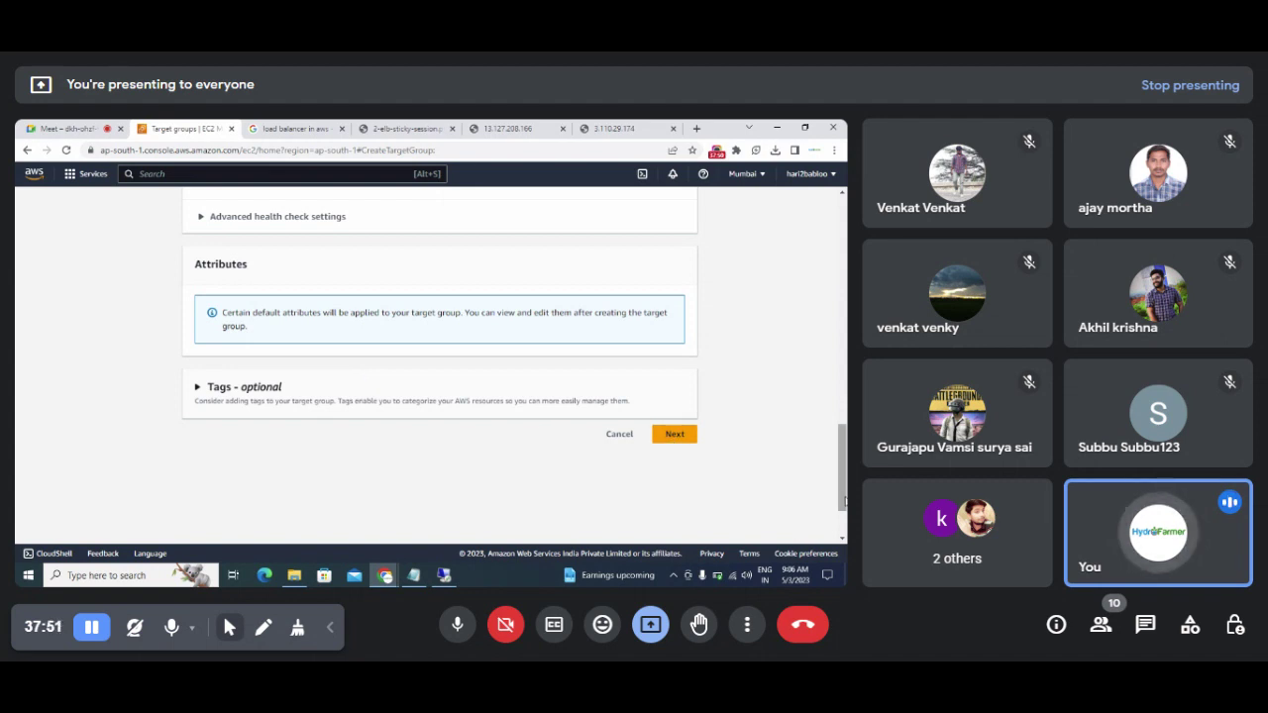
left_click_drag(842, 501, 834, 296)
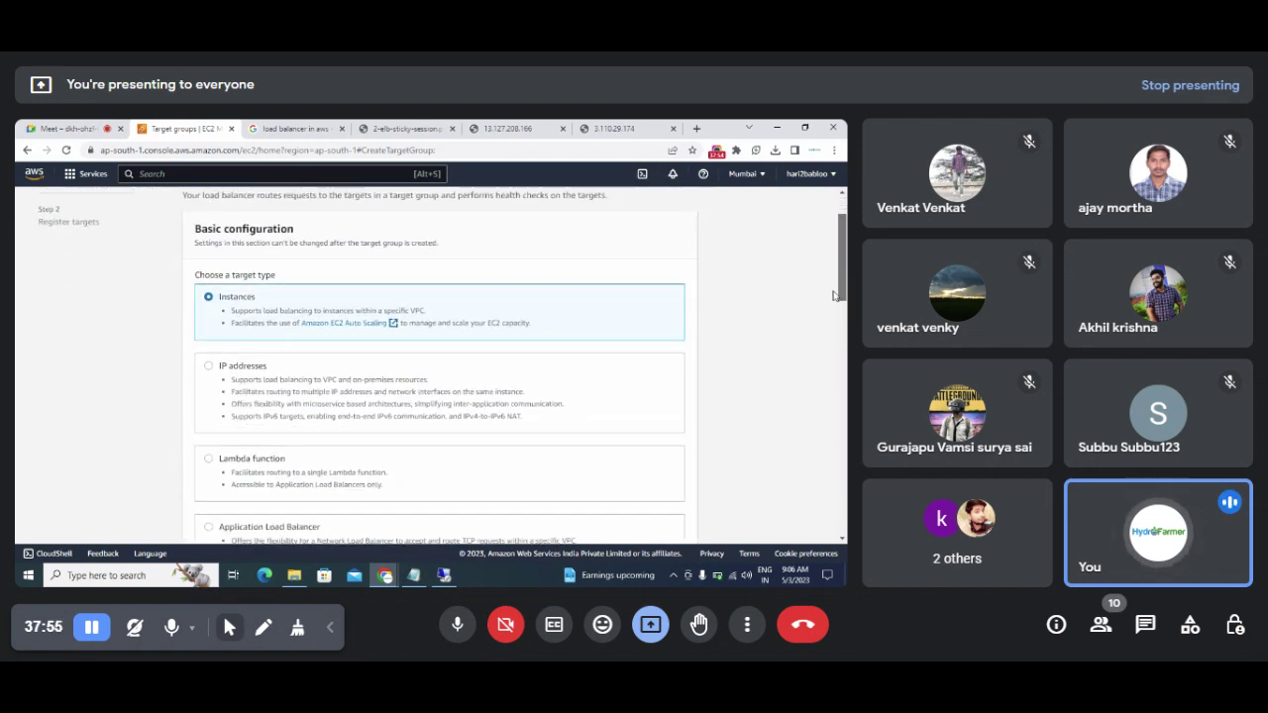
left_click_drag(216, 299, 275, 298)
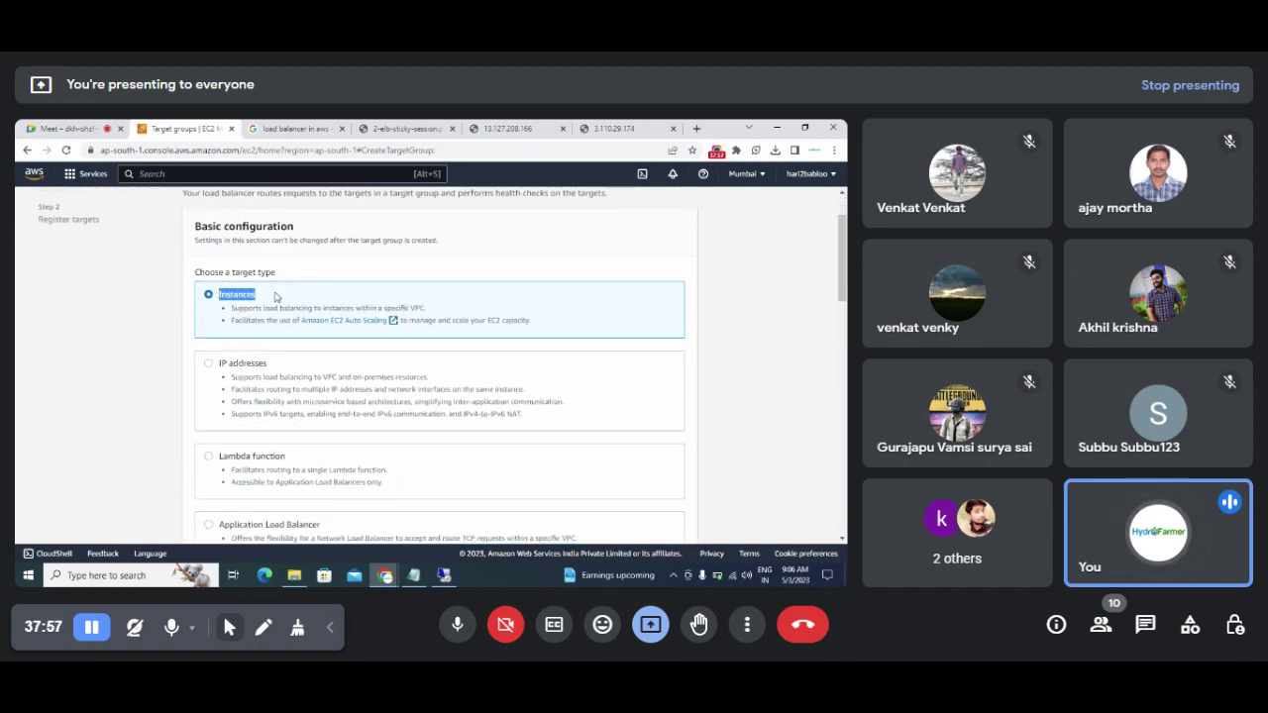
left_click_drag(843, 290, 843, 333)
left_click_drag(307, 414, 93, 418)
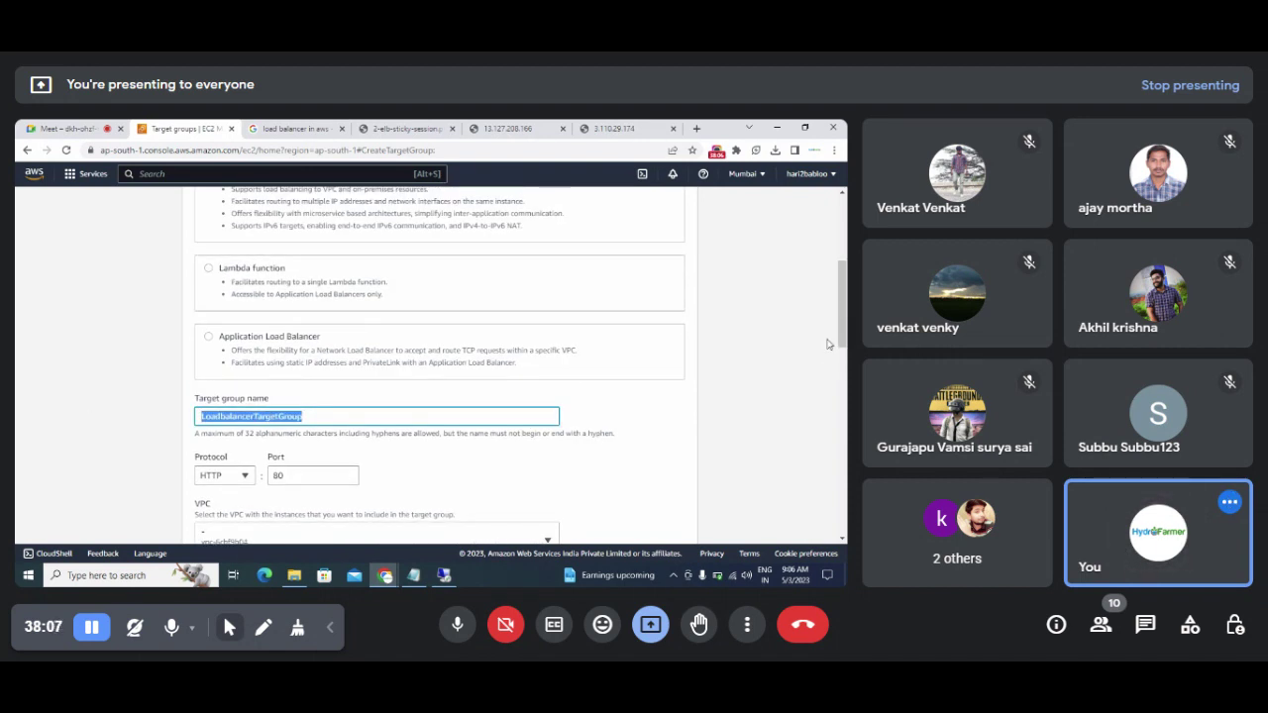
left_click_drag(843, 343, 507, 379)
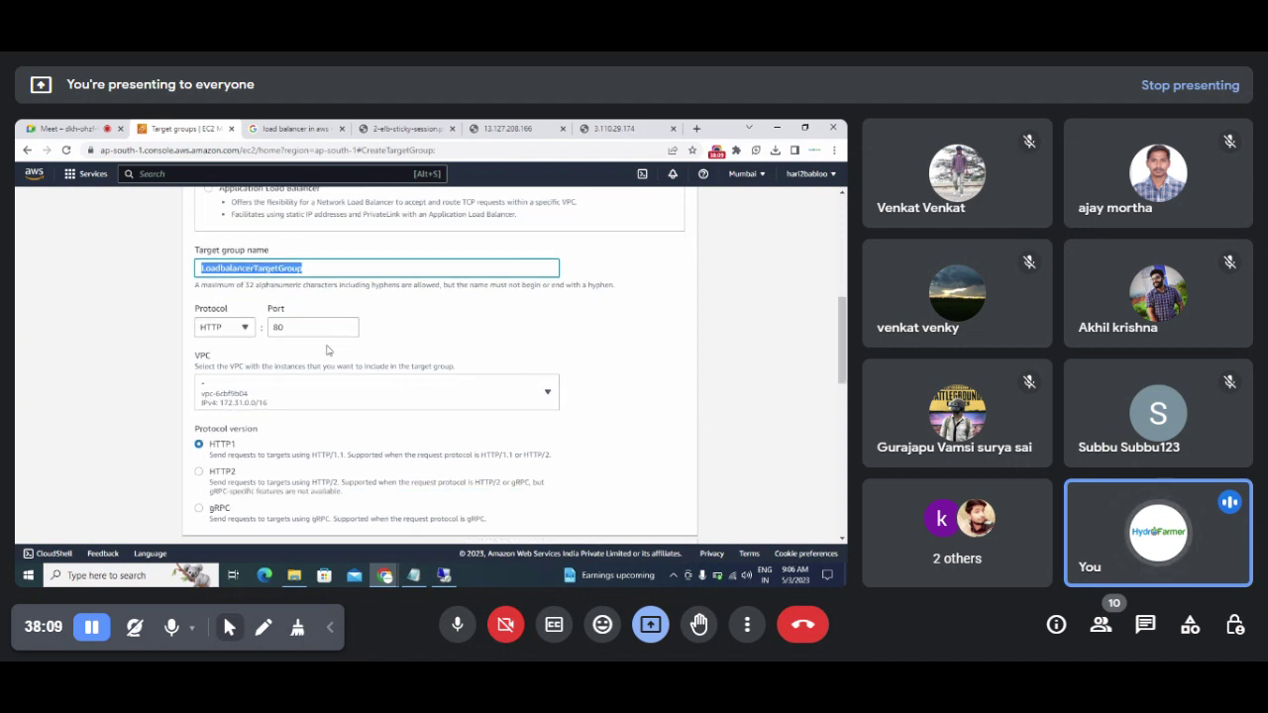
left_click_drag(843, 342, 843, 478)
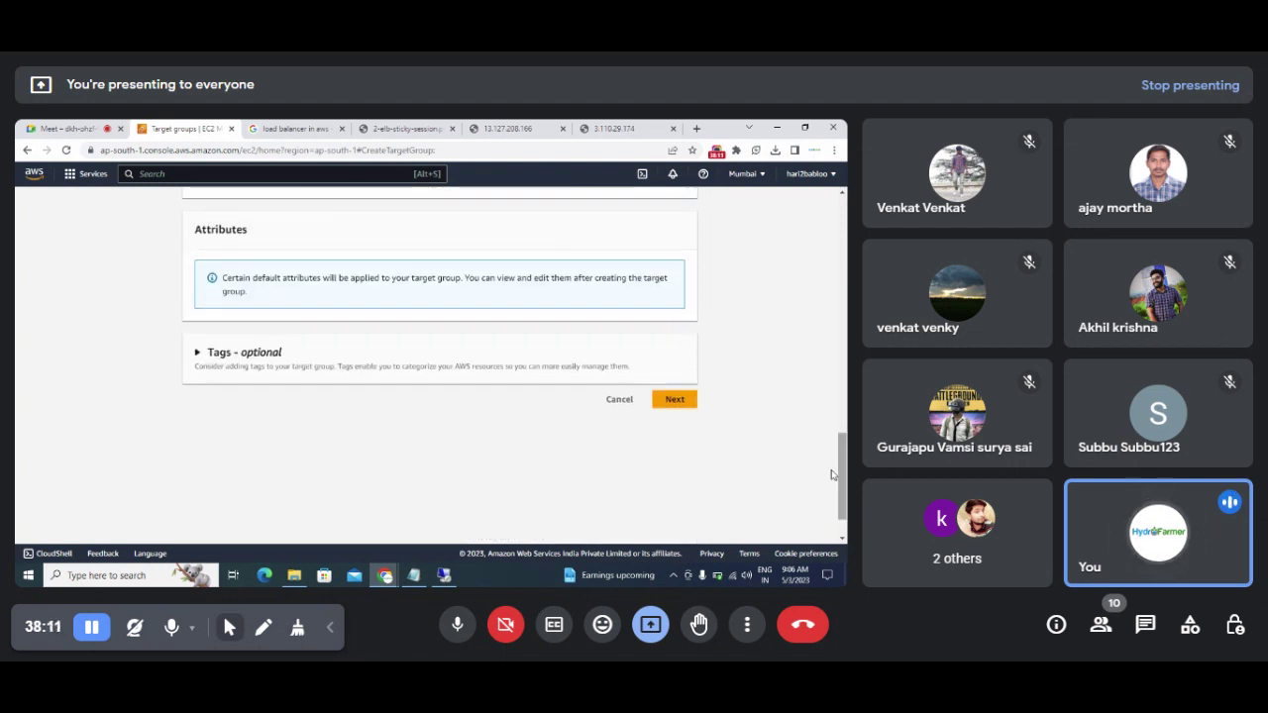
left_click(677, 401)
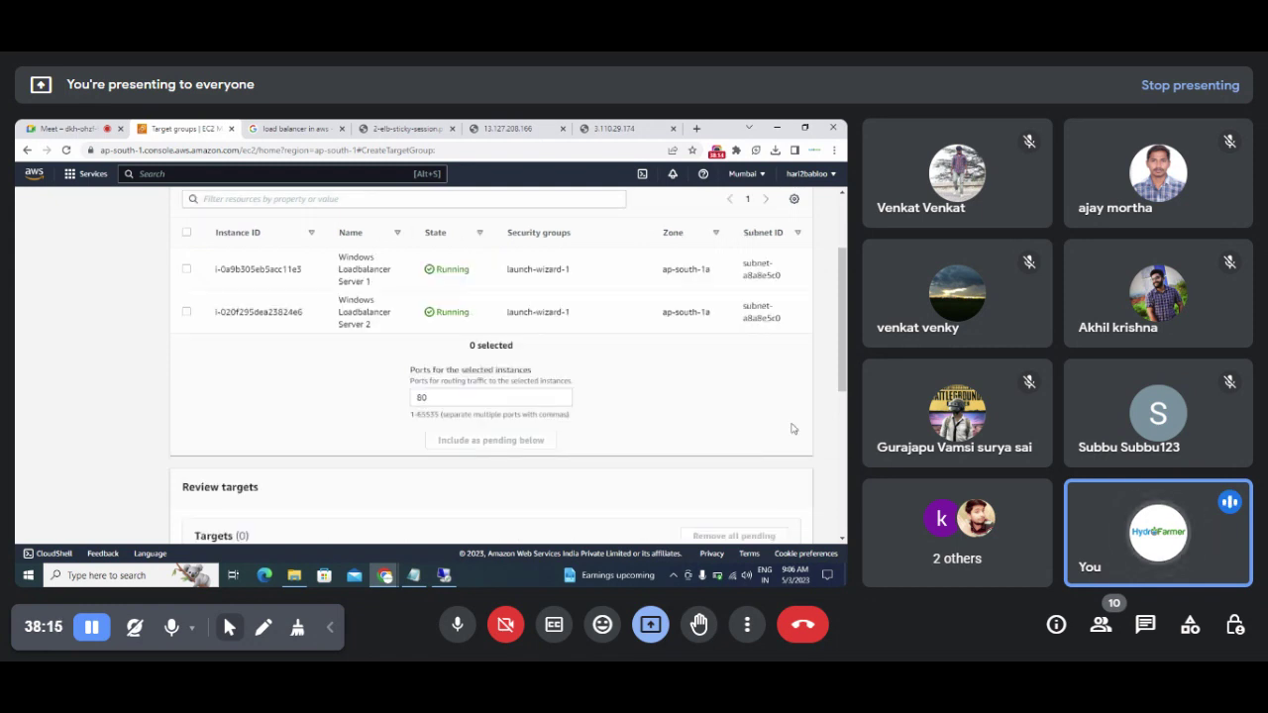
left_click_drag(840, 361, 840, 317)
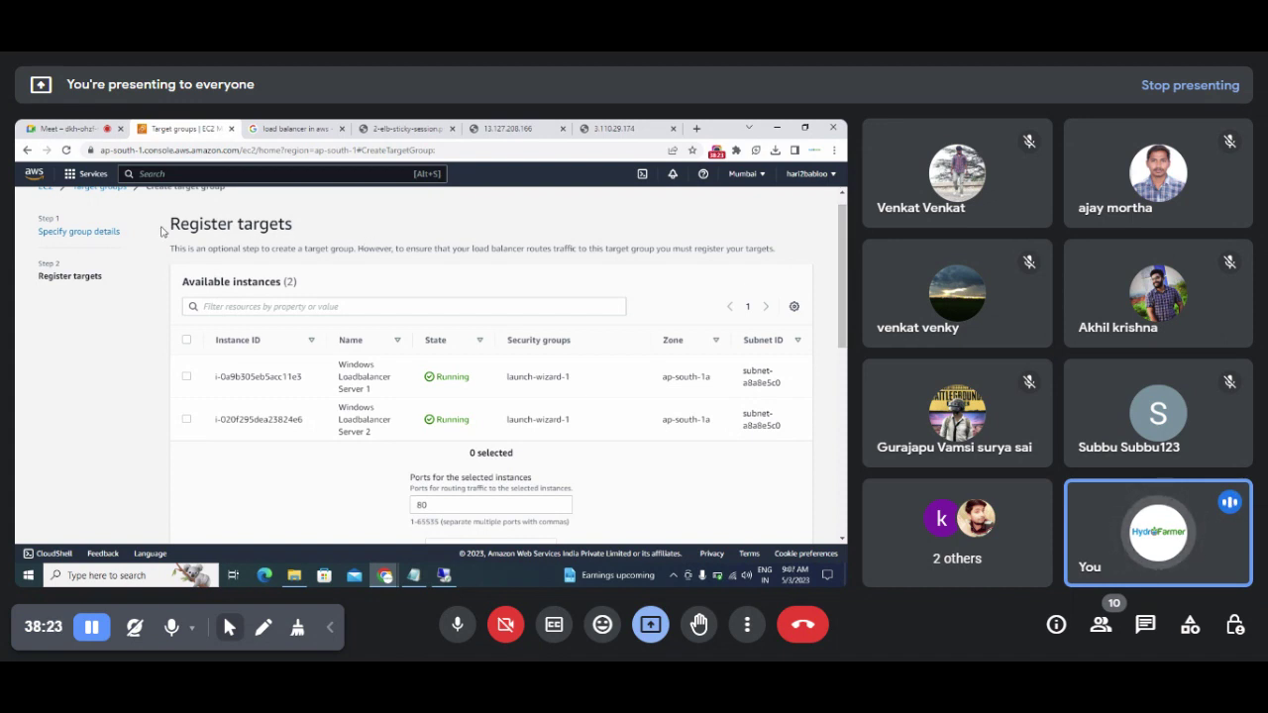
left_click_drag(166, 230, 303, 231)
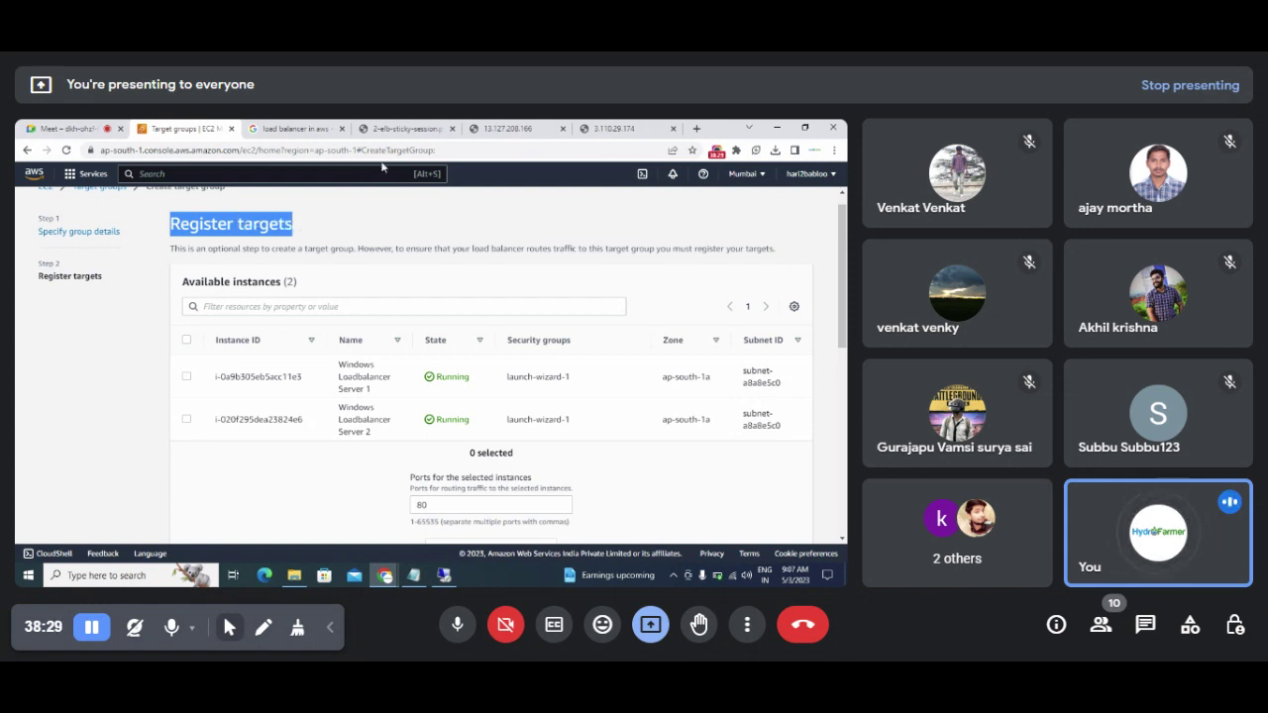
left_click(428, 127)
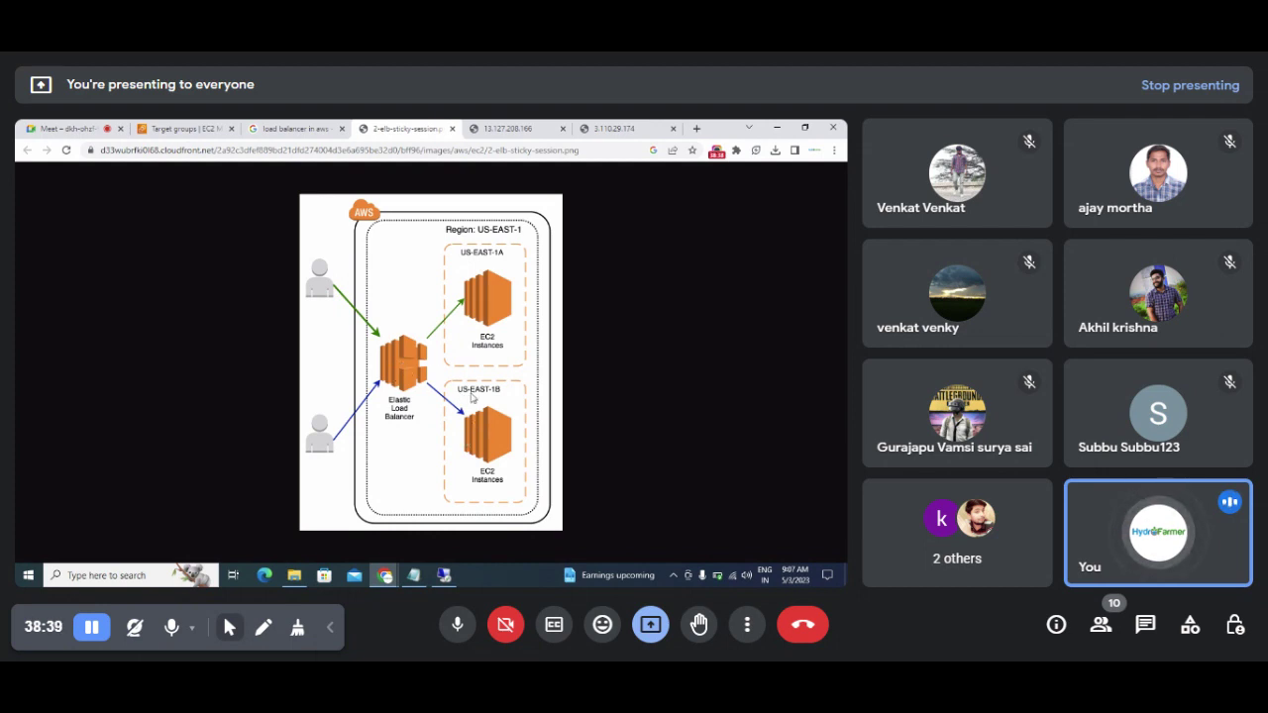
left_click(186, 128)
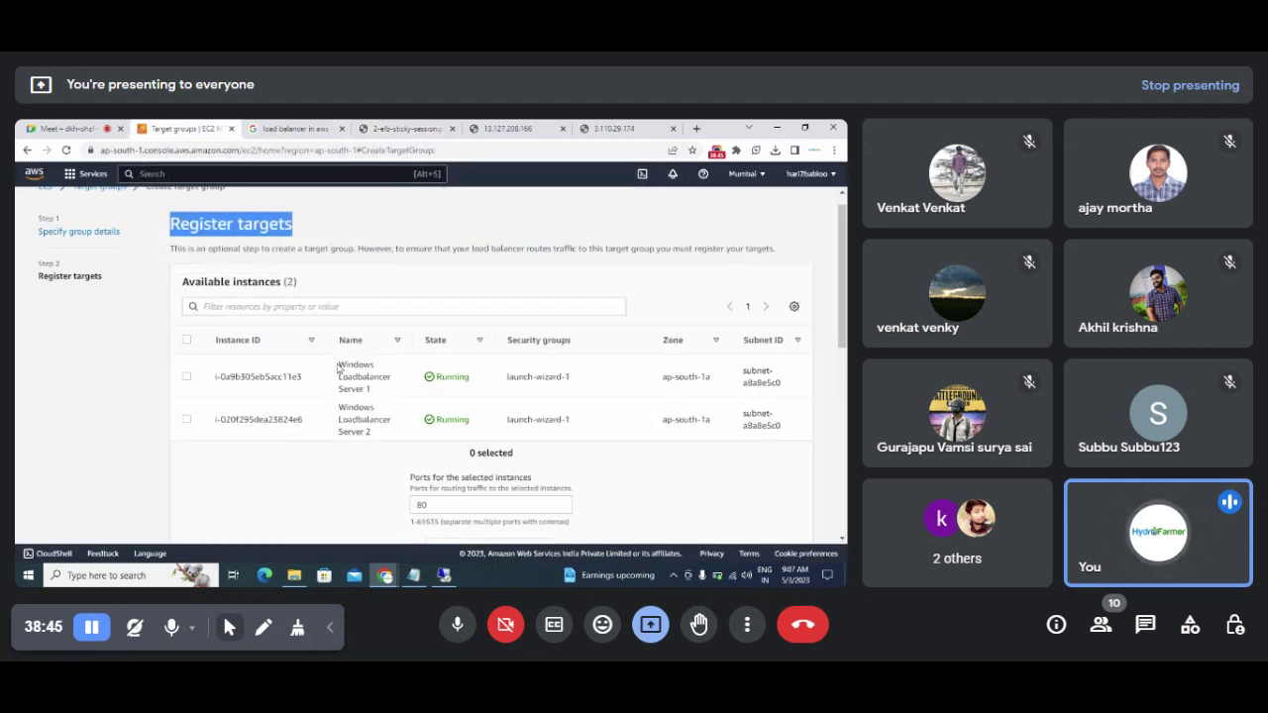
left_click_drag(339, 363, 380, 446)
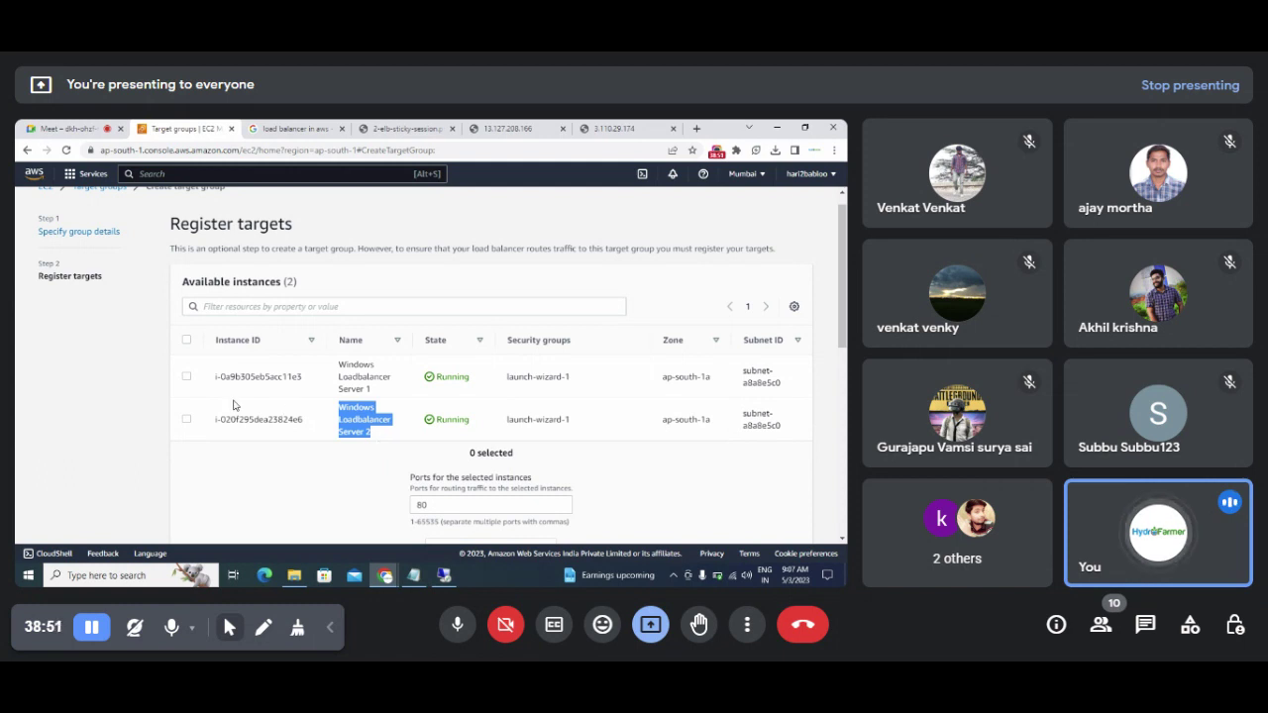
Step: Select Windows Loadbalancer Server 1 and Server 2 and include them as pending targets on port 80
left_click(186, 378)
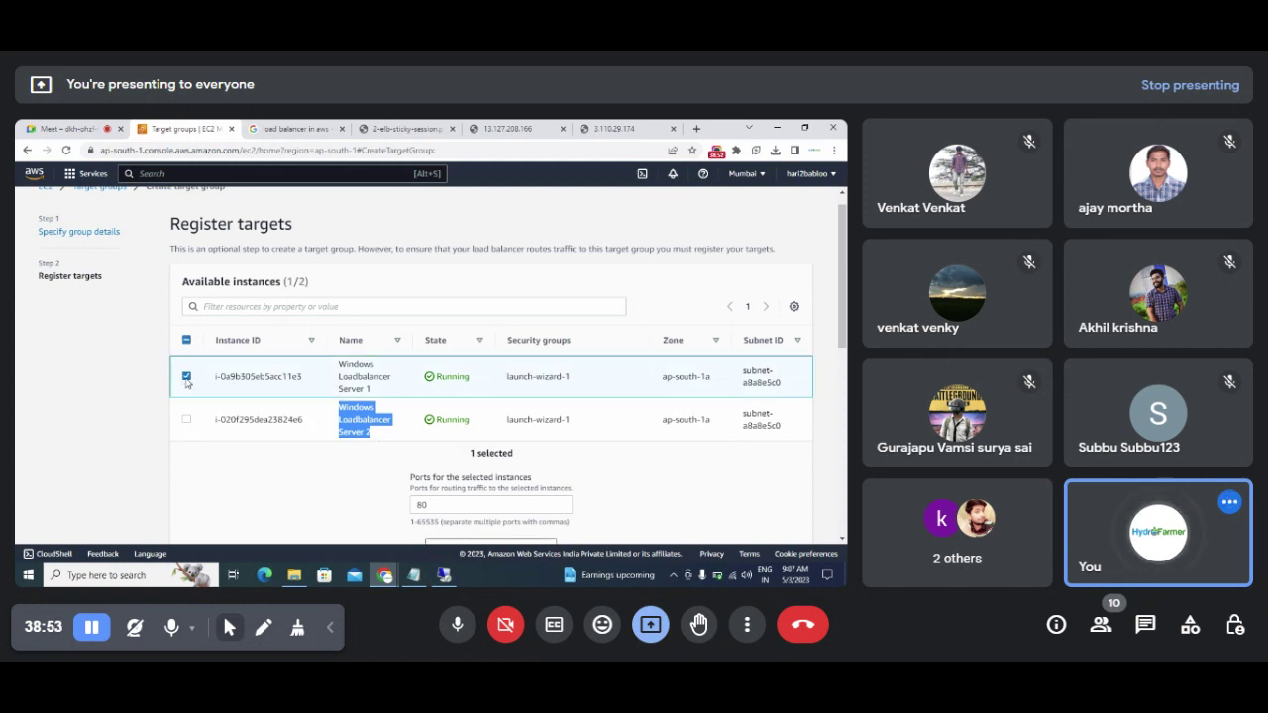
left_click(187, 420)
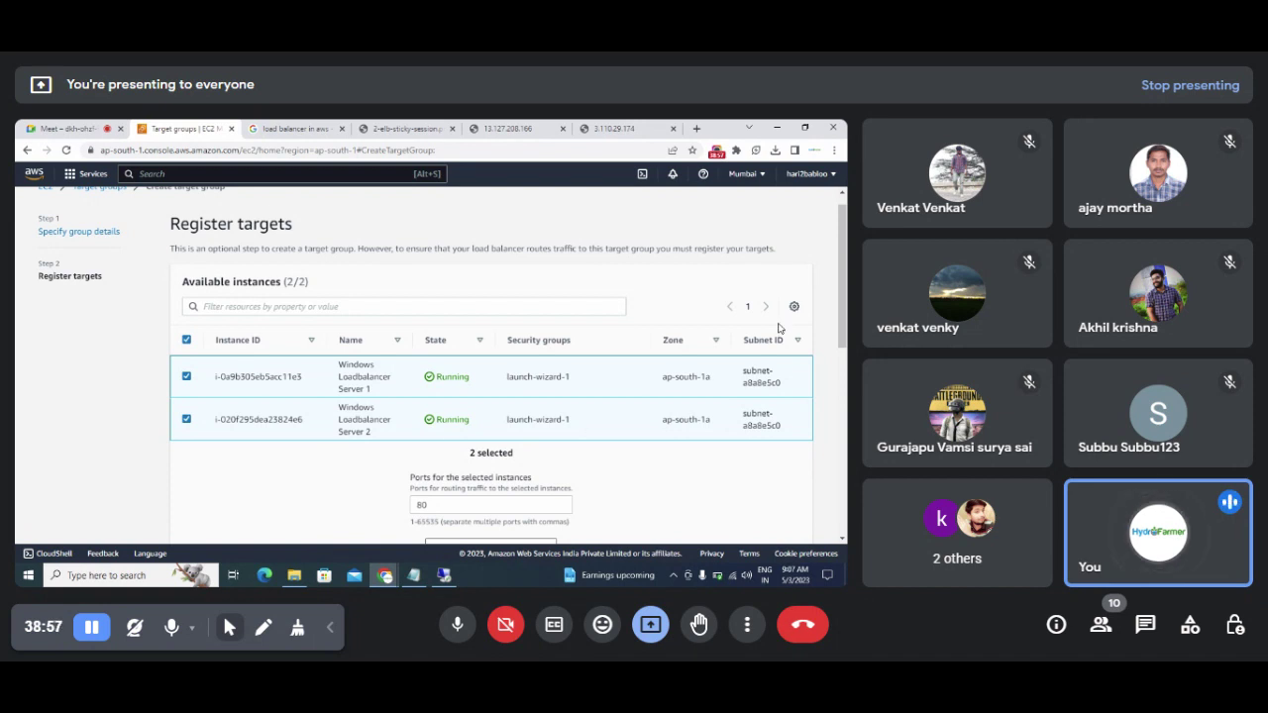
scroll(834, 359, "down", 2)
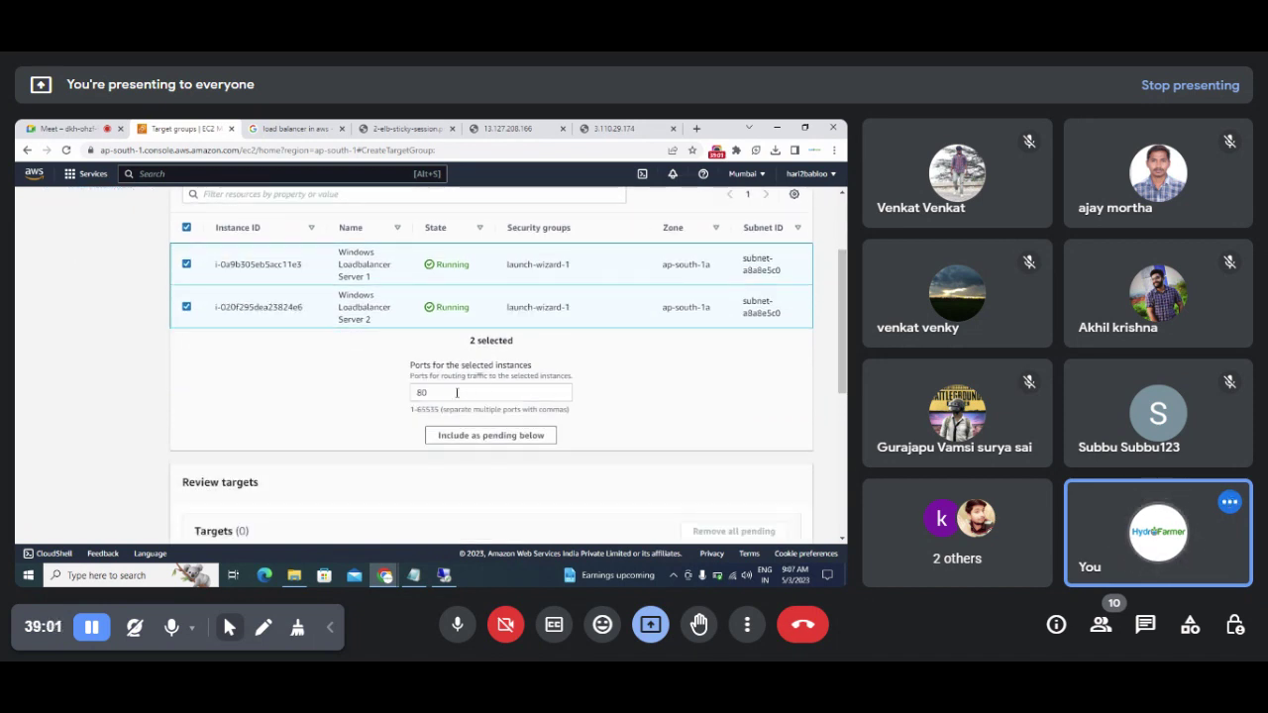
left_click_drag(470, 393, 403, 400)
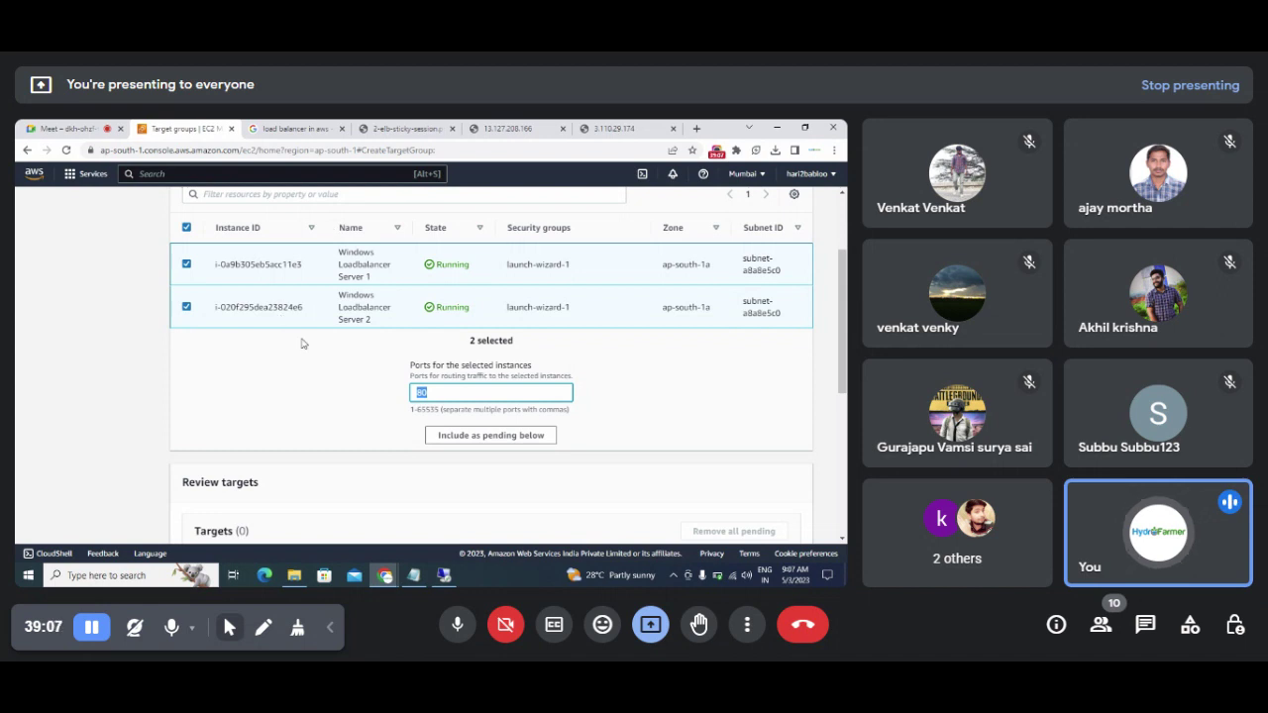
left_click(464, 442)
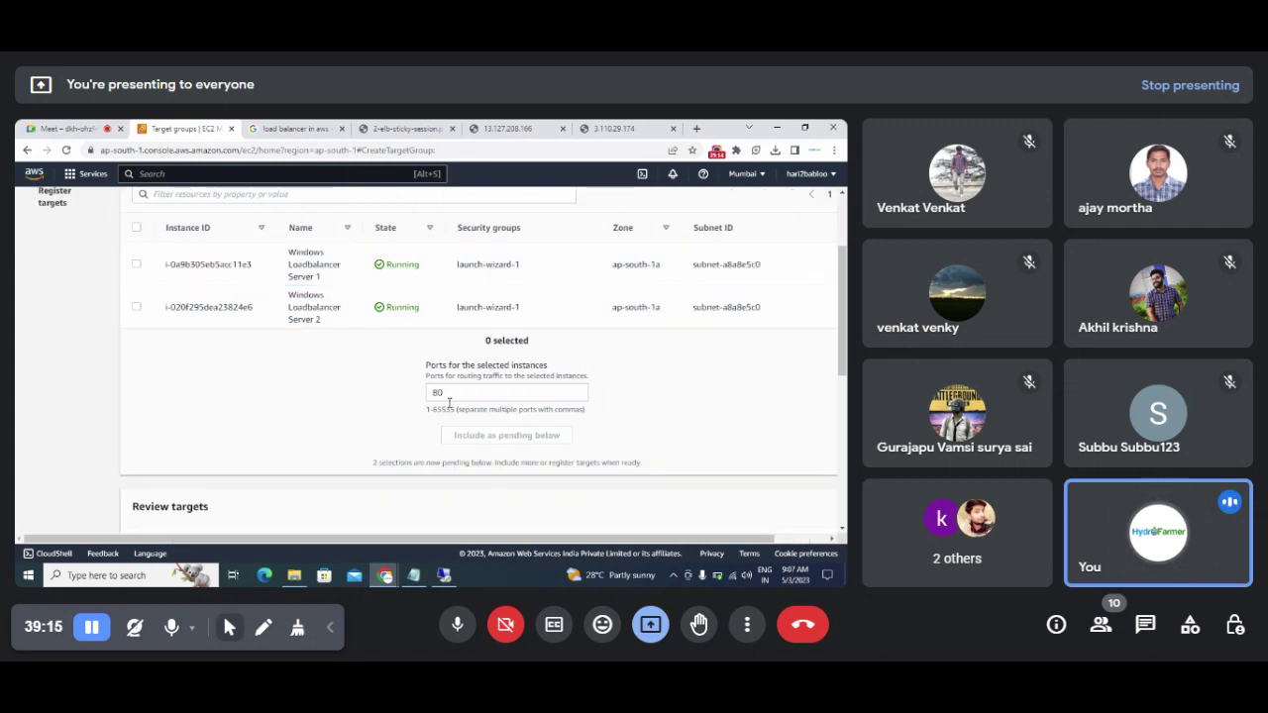
left_click_drag(366, 465, 659, 468)
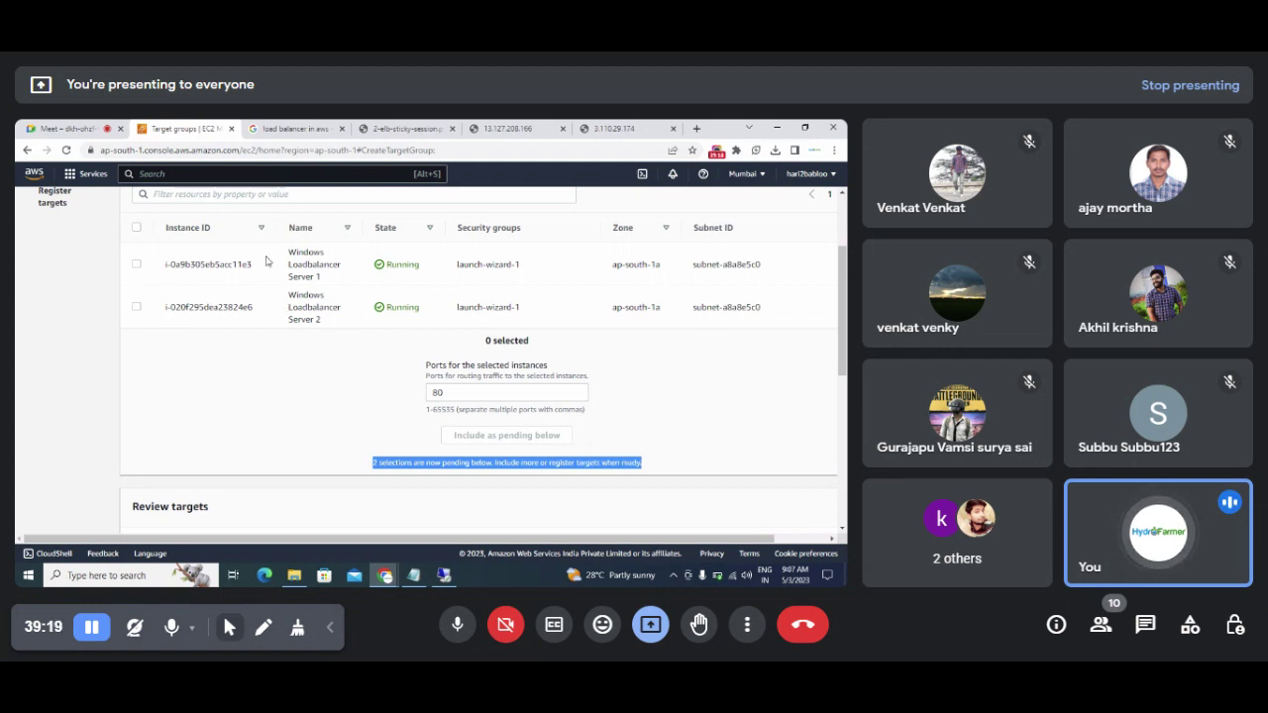
left_click_drag(285, 251, 330, 319)
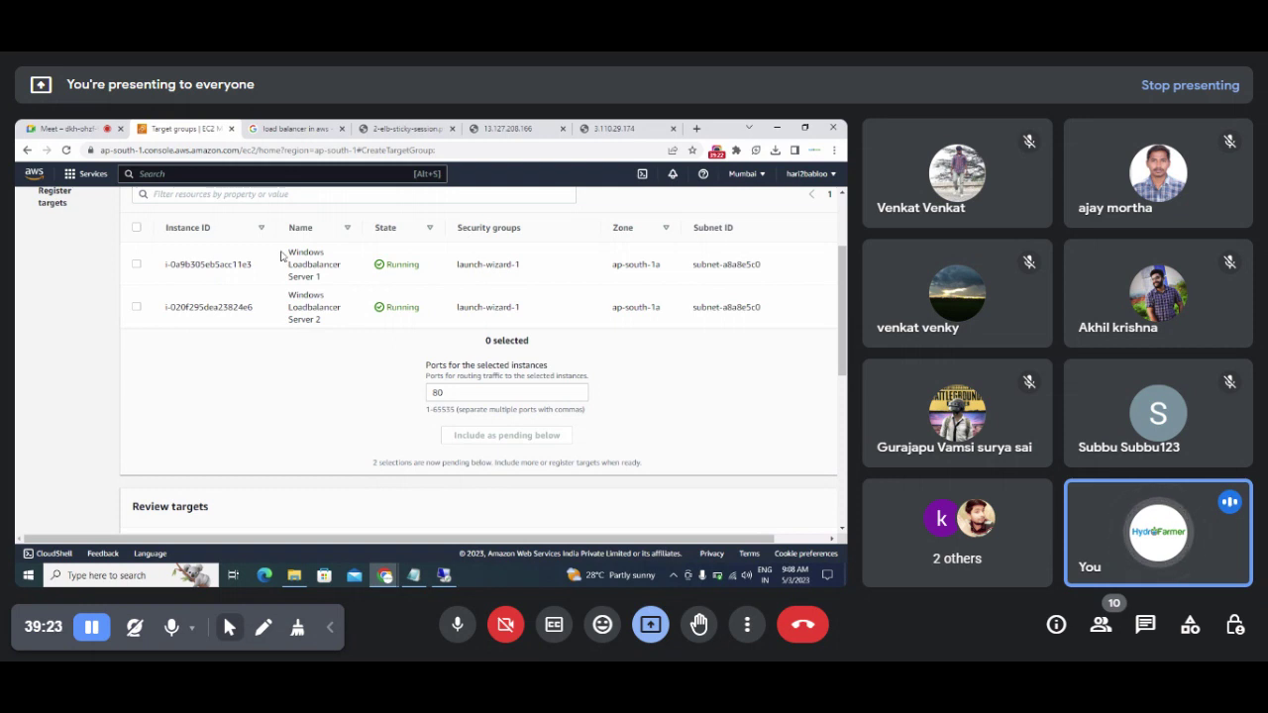
left_click_drag(287, 254, 331, 320)
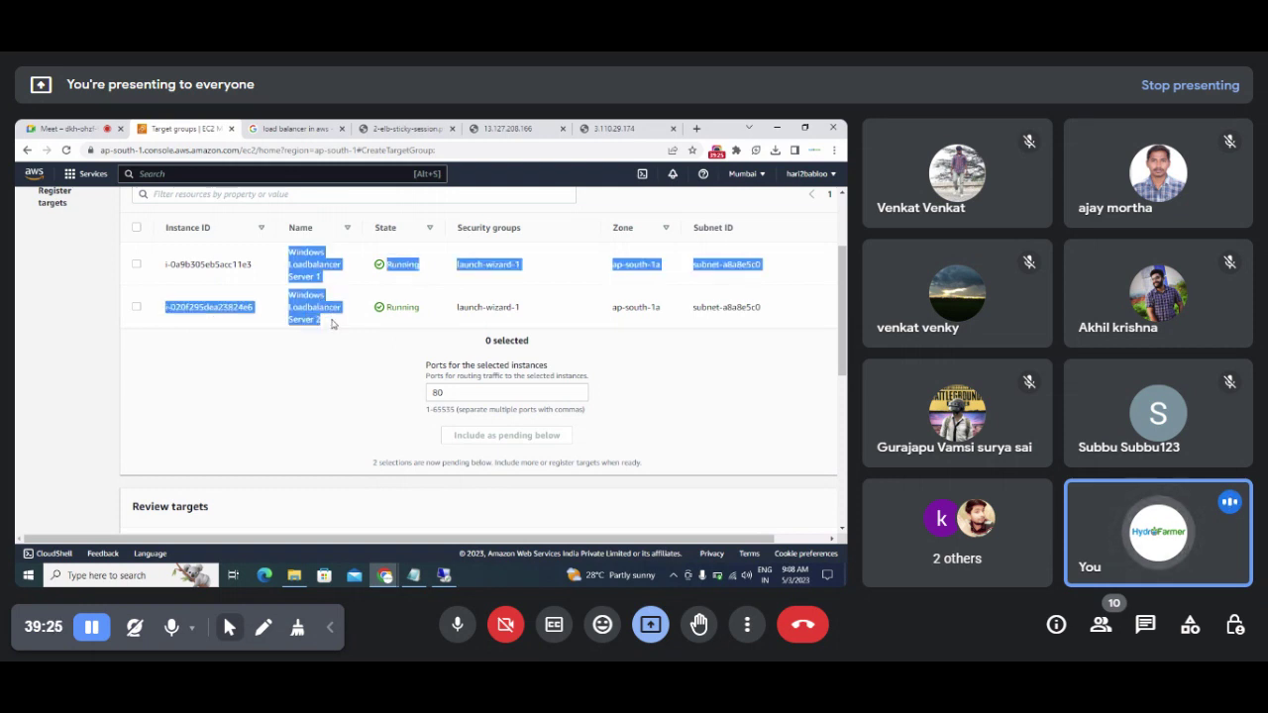
left_click(334, 418)
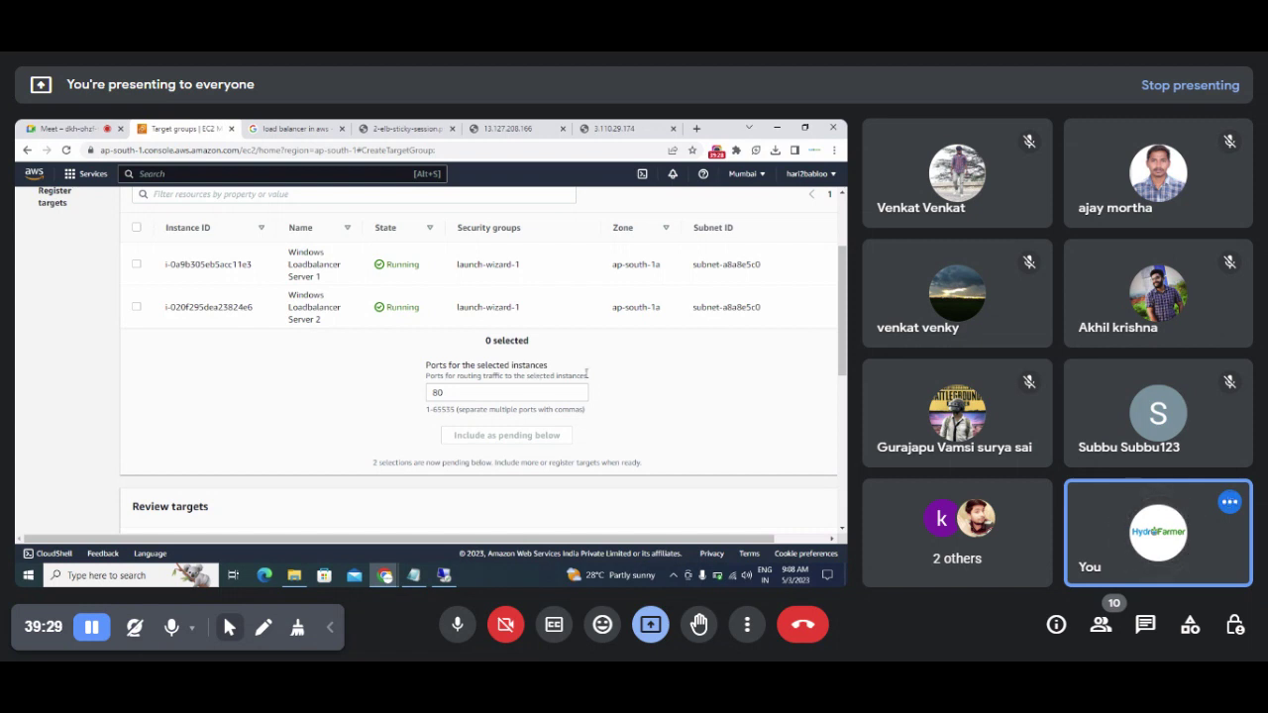
Step: Create LoadbalancerTargetGroup with both servers registered
scroll(537, 379, "down", 3)
scroll(248, 442, "down", 1)
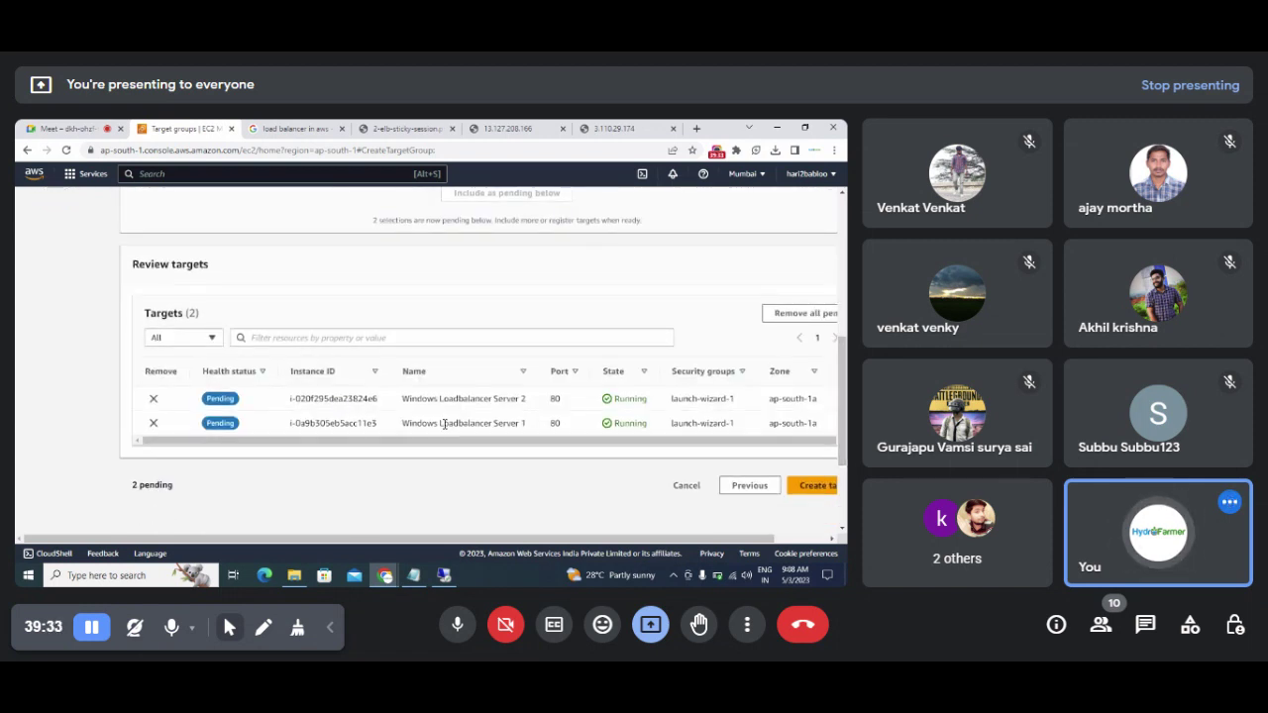
left_click_drag(735, 540, 791, 541)
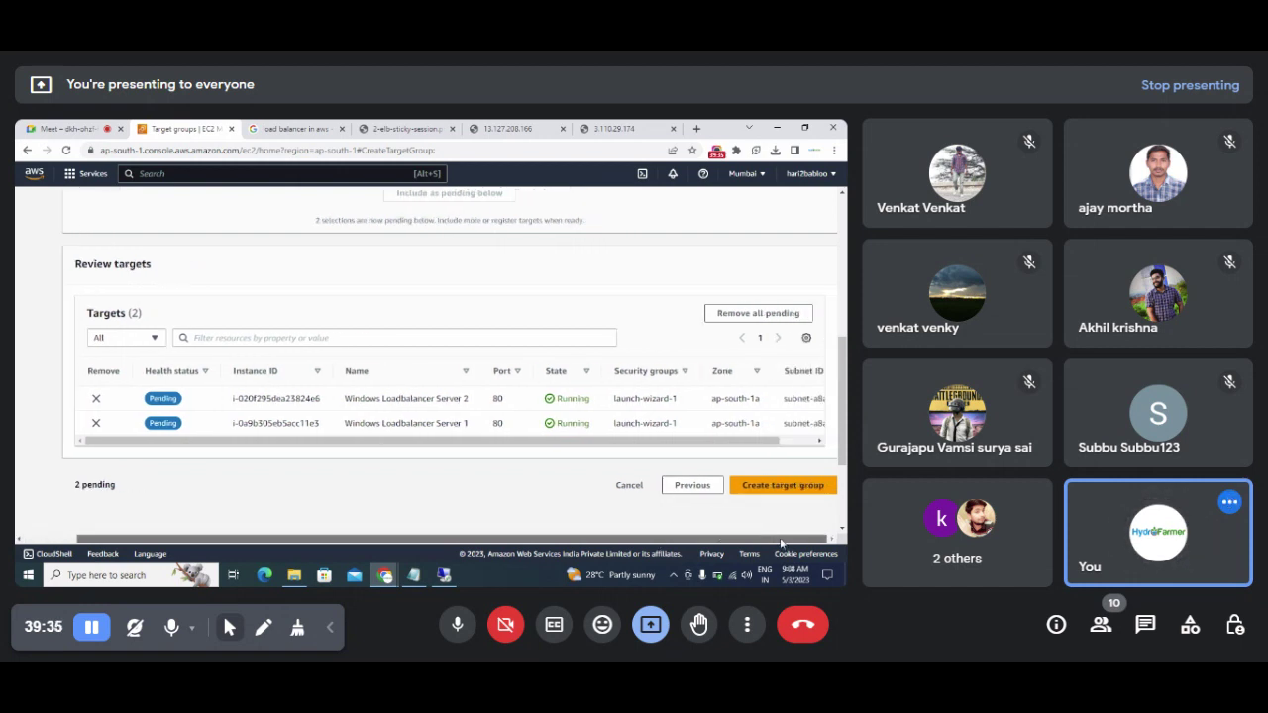
left_click(777, 488)
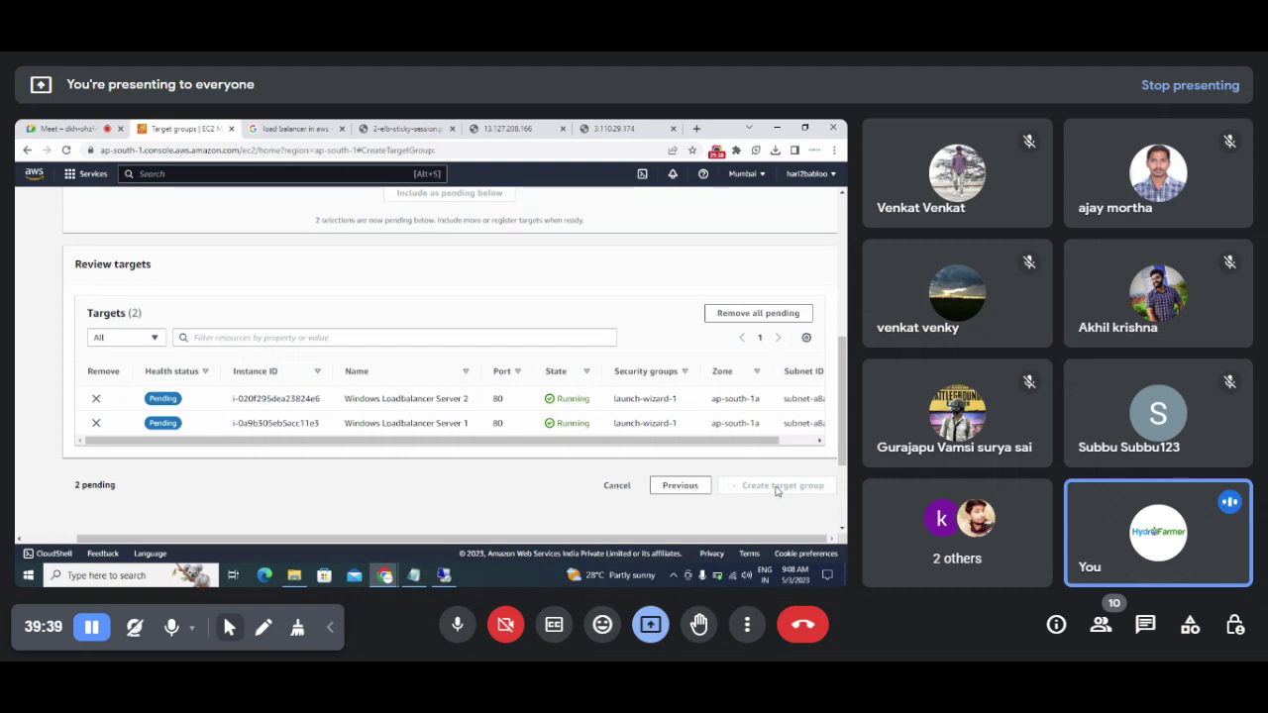
Step: Start a '2.' line below '1. Create a target Group' in the notes, then return to Chrome
left_click(413, 576)
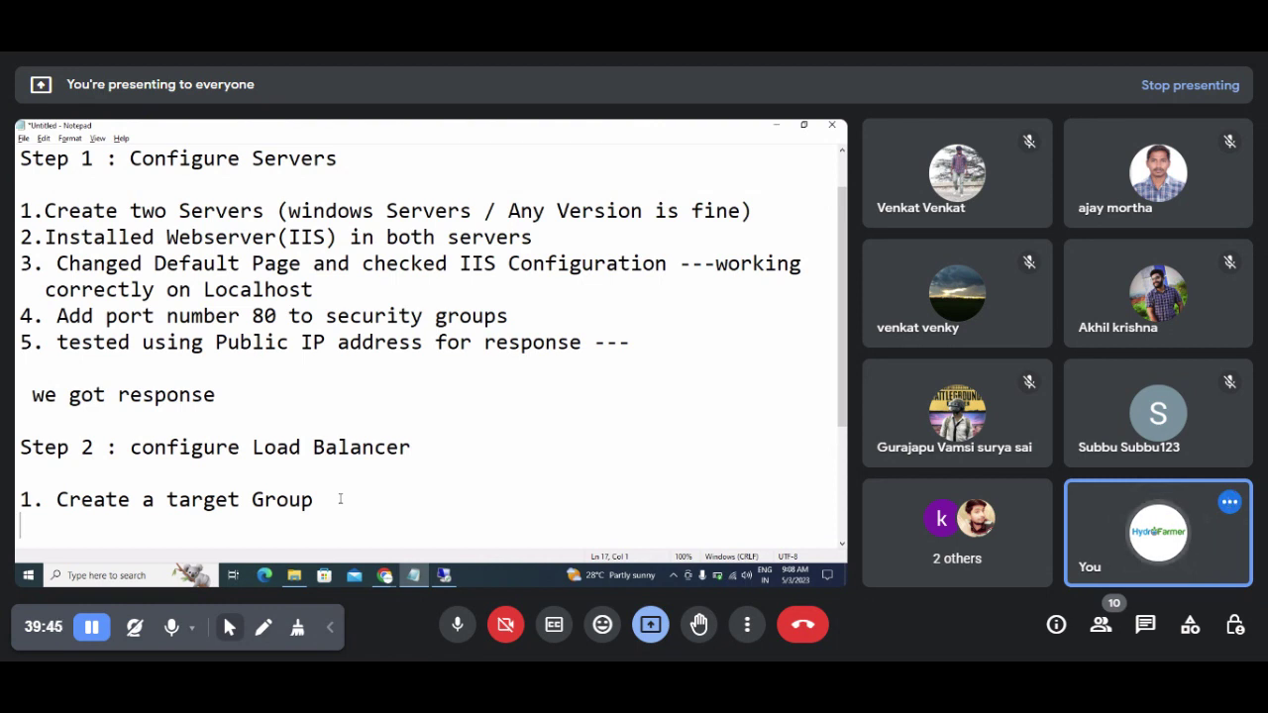
type("2.")
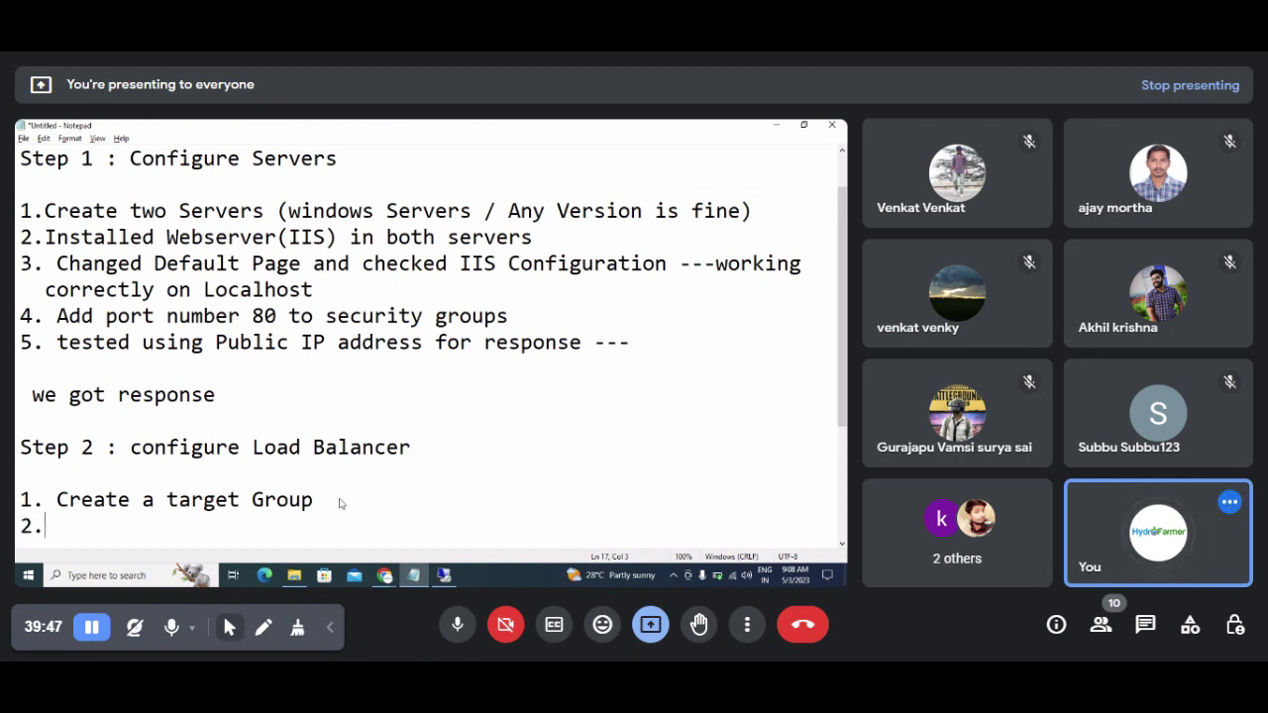
key("alt+Tab")
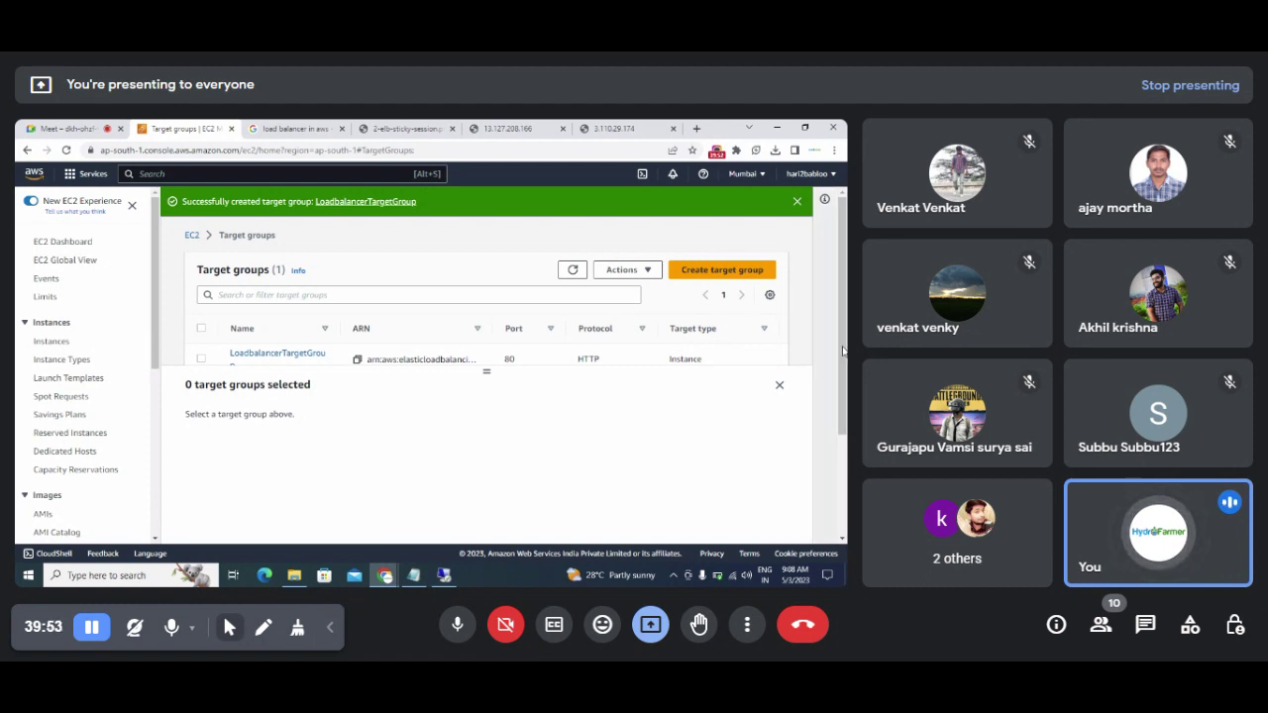
Step: Go to the EC2 Load Balancers list and collapse its empty details panel
scroll(844, 360, "down", 1)
scroll(844, 360, "up", 1)
scroll(844, 361, "down", 1)
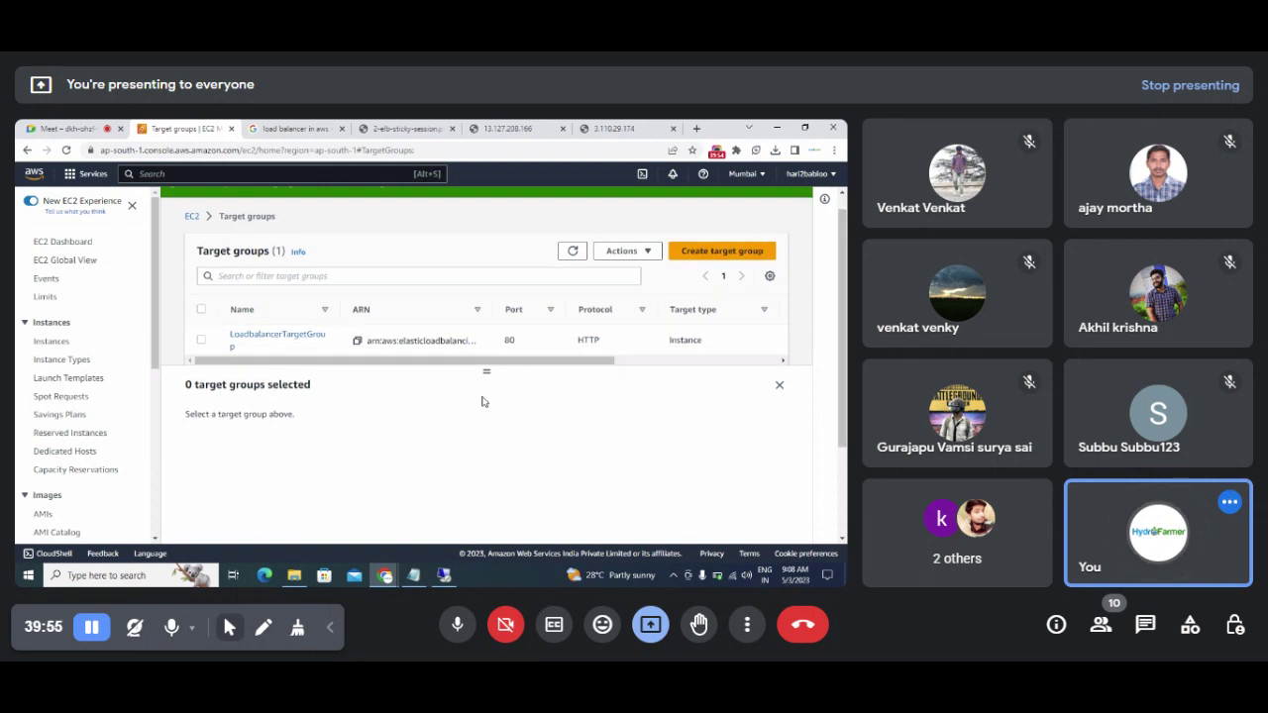
scroll(121, 348, "down", 2)
scroll(119, 436, "down", 5)
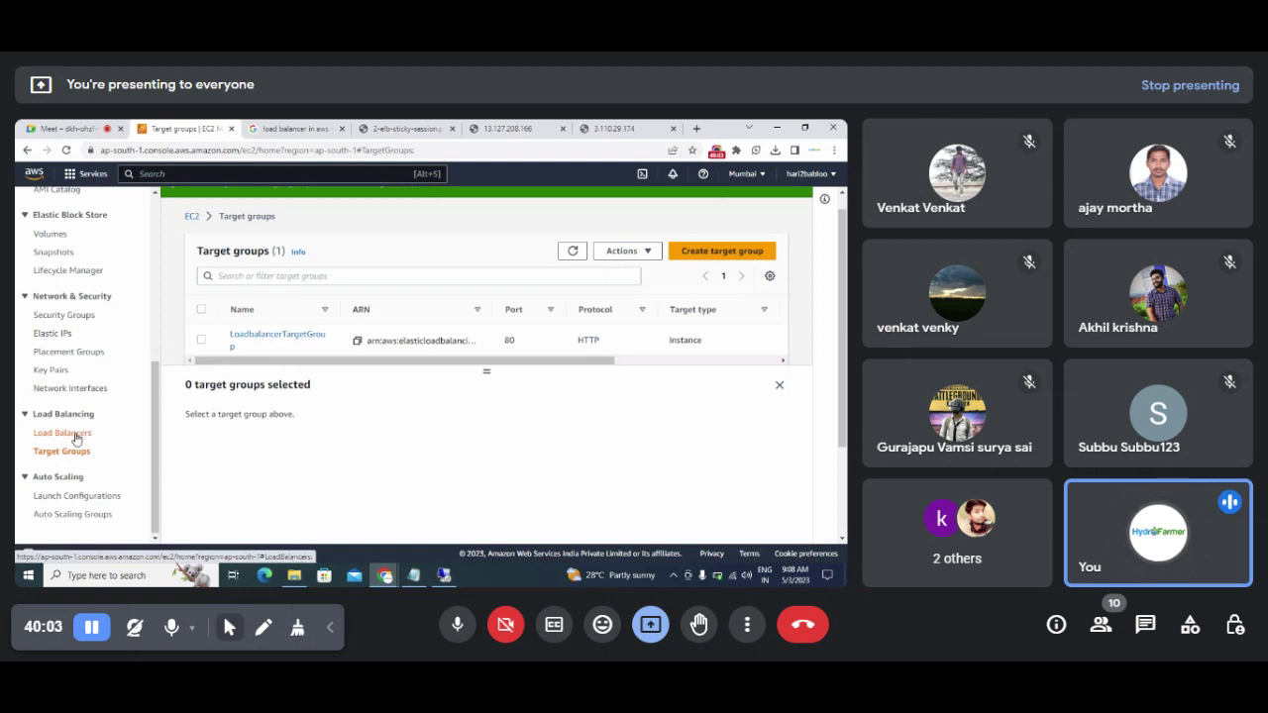
left_click(76, 436)
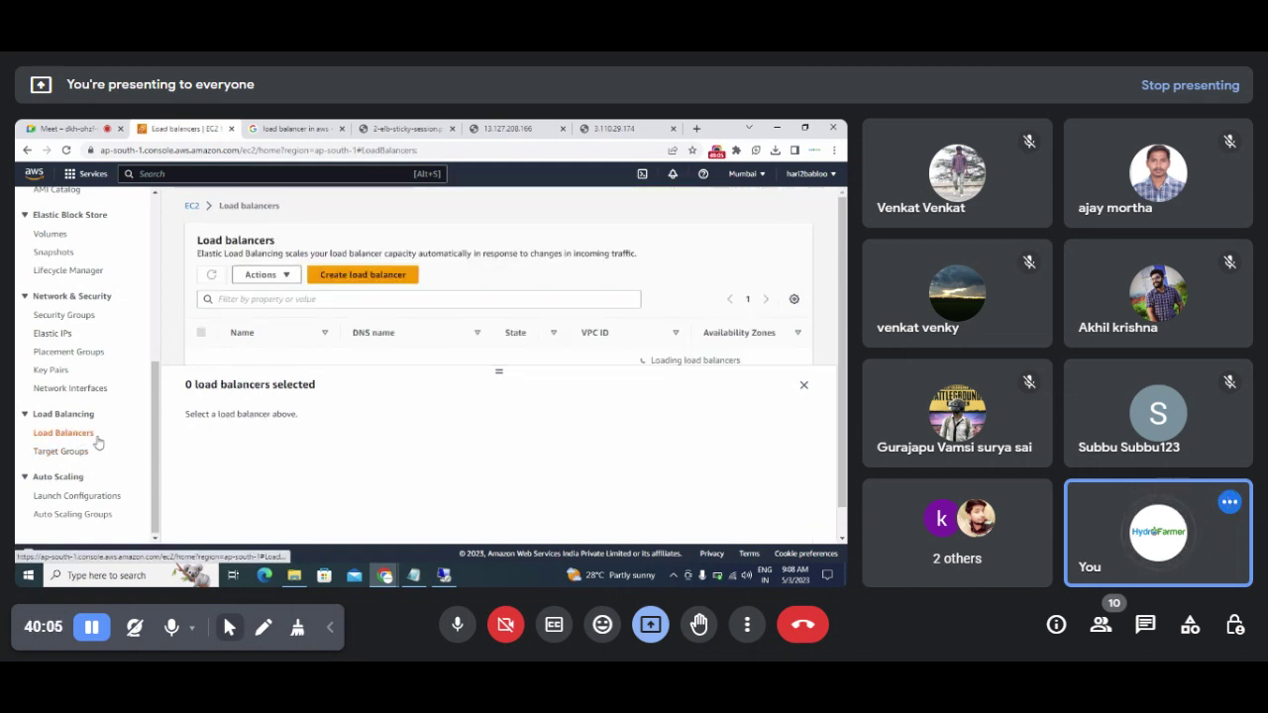
left_click(802, 386)
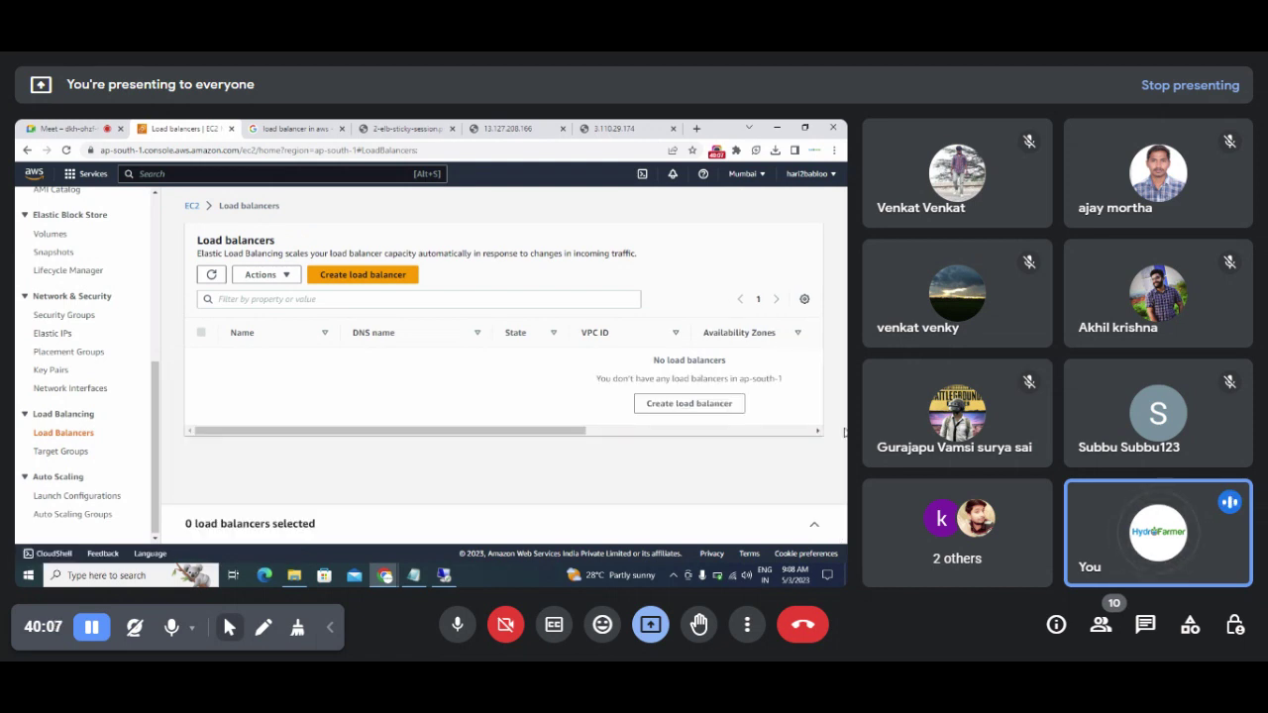
left_click_drag(395, 436, 284, 421)
Step: Start a new load balancer and choose the Application Load Balancer type
left_click(354, 284)
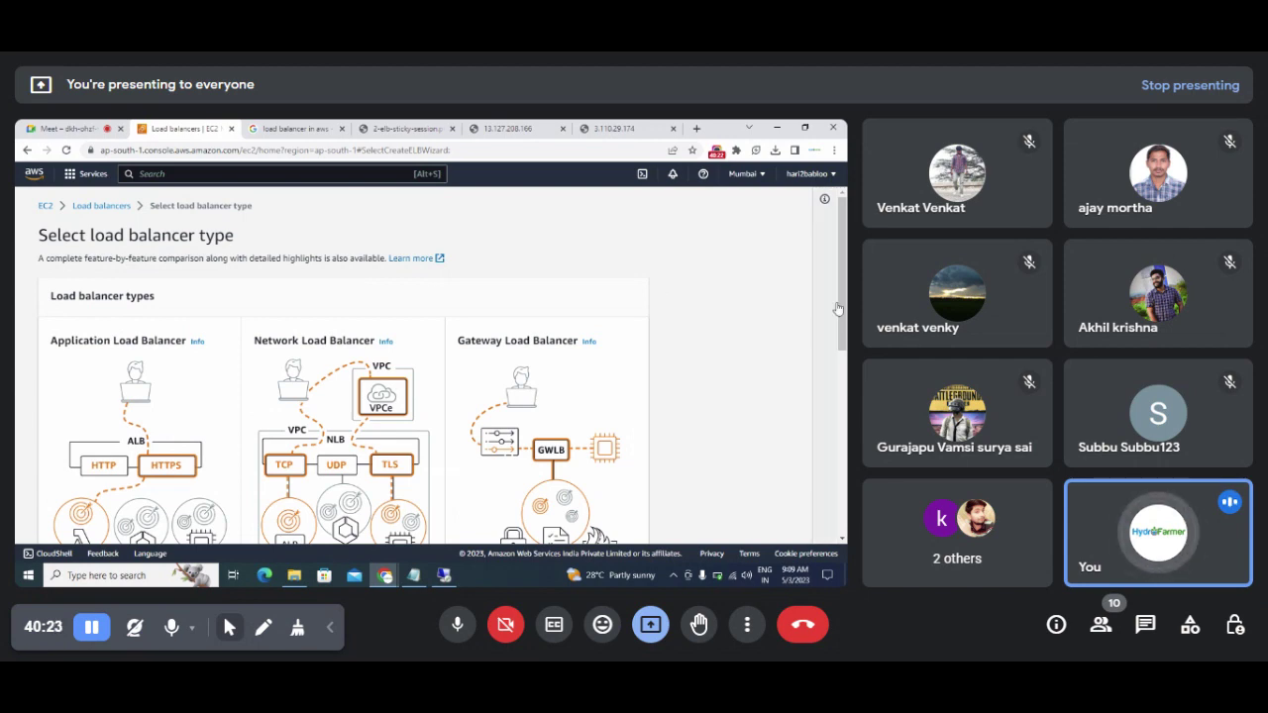
scroll(657, 291, "down", 3)
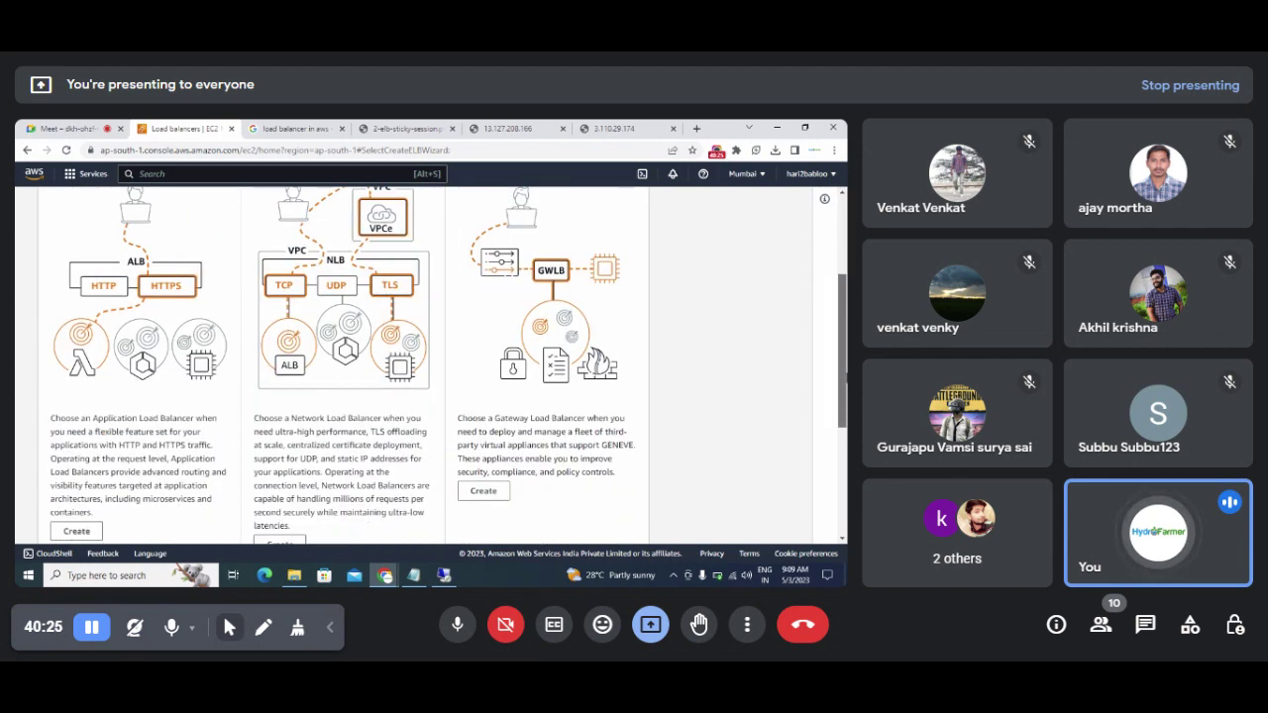
scroll(443, 367, "up", 2)
scroll(431, 361, "down", 4)
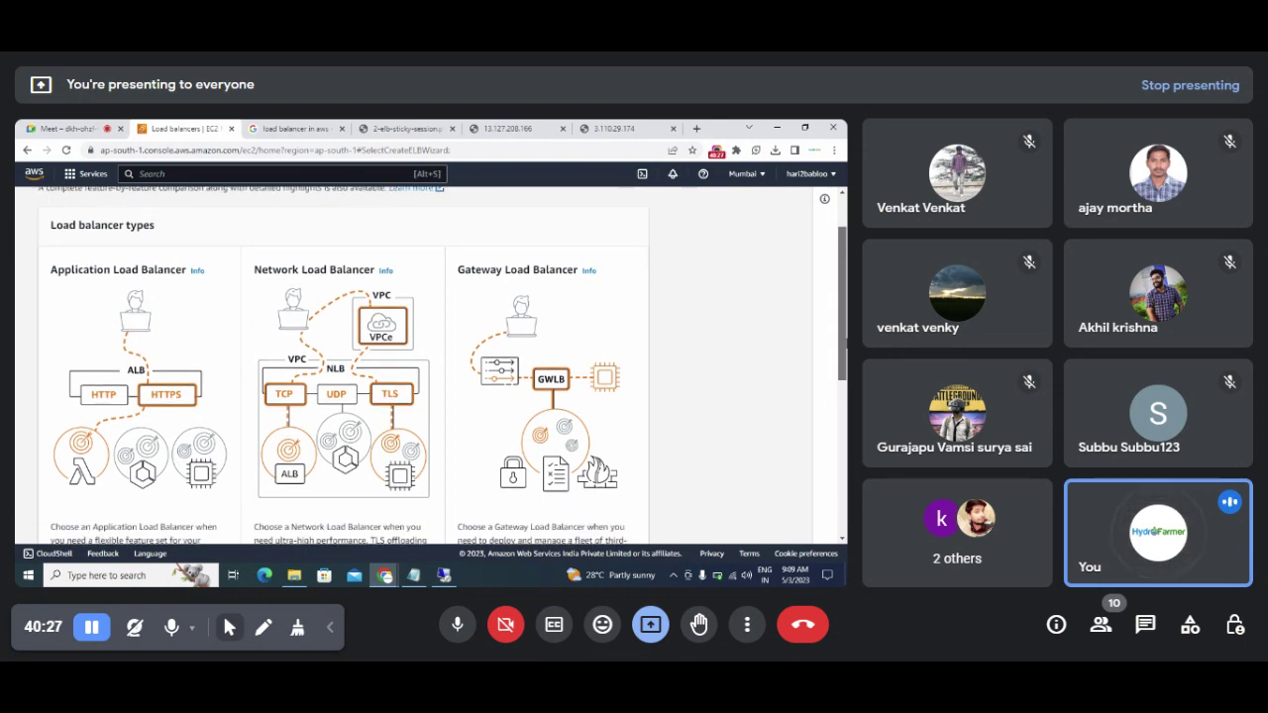
scroll(510, 459, "down", 1)
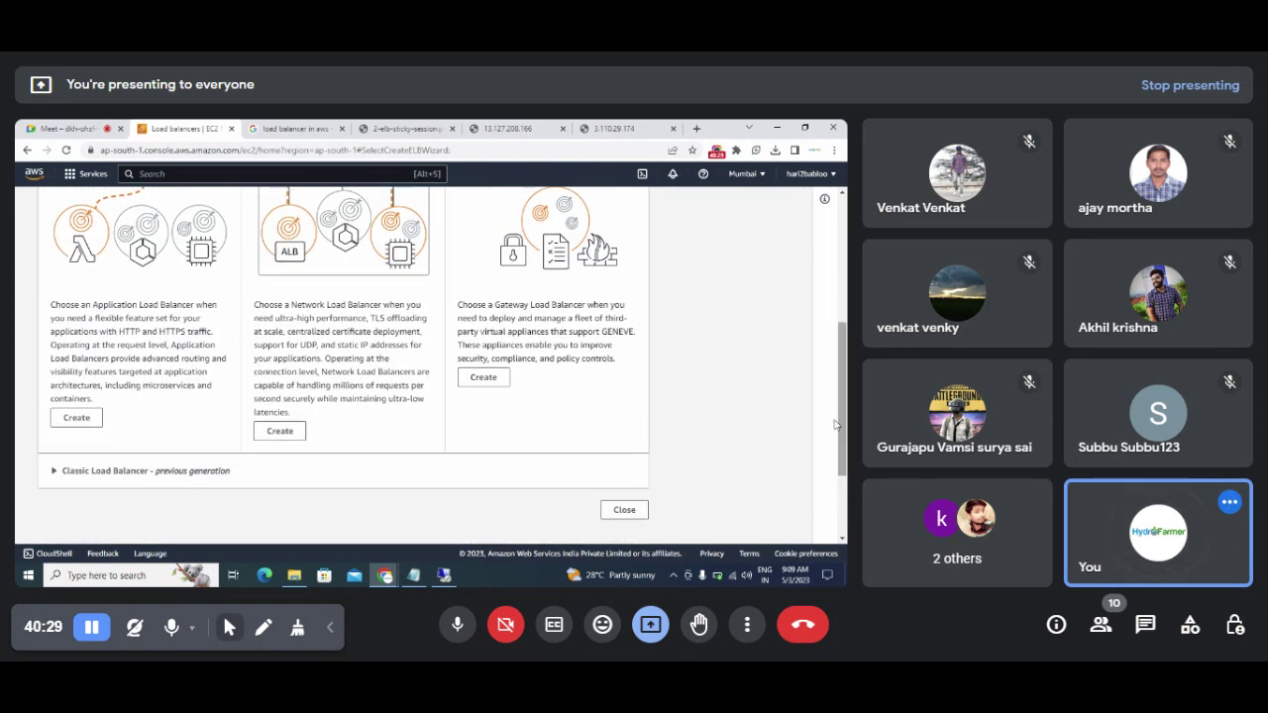
left_click(76, 420)
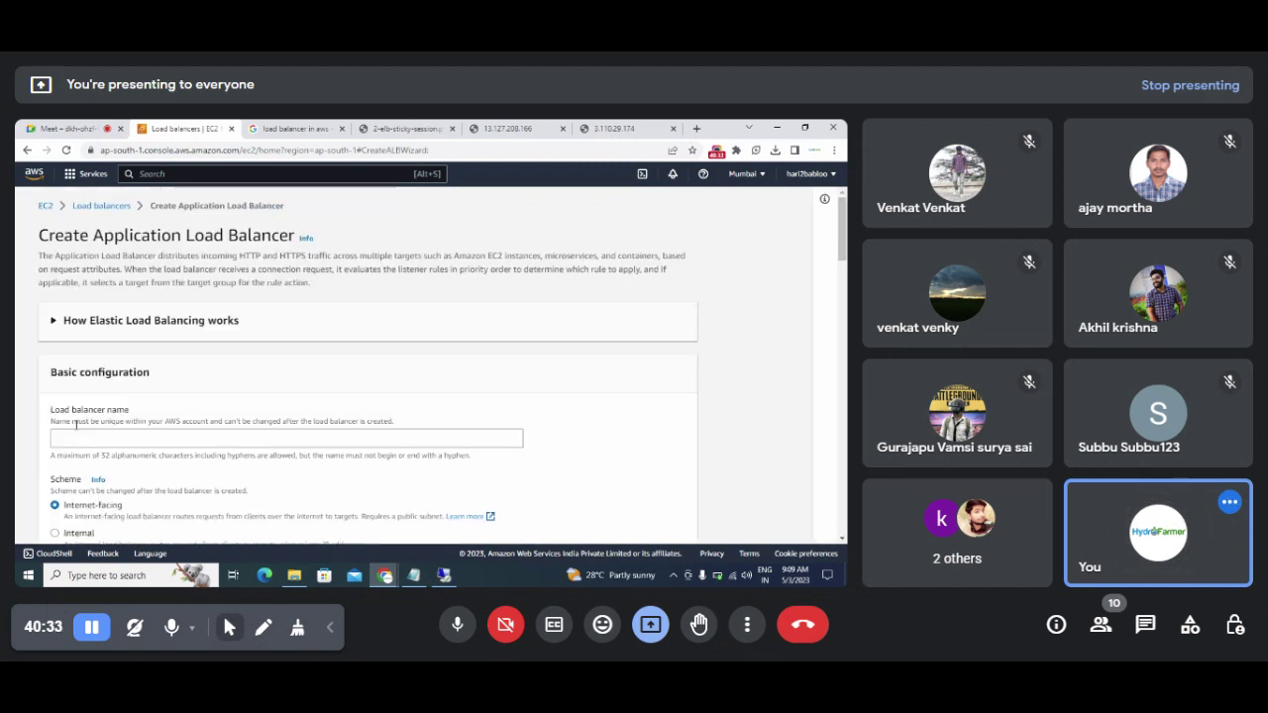
Step: Name the load balancer ApplicationLoadbalanncer1
left_click(81, 430)
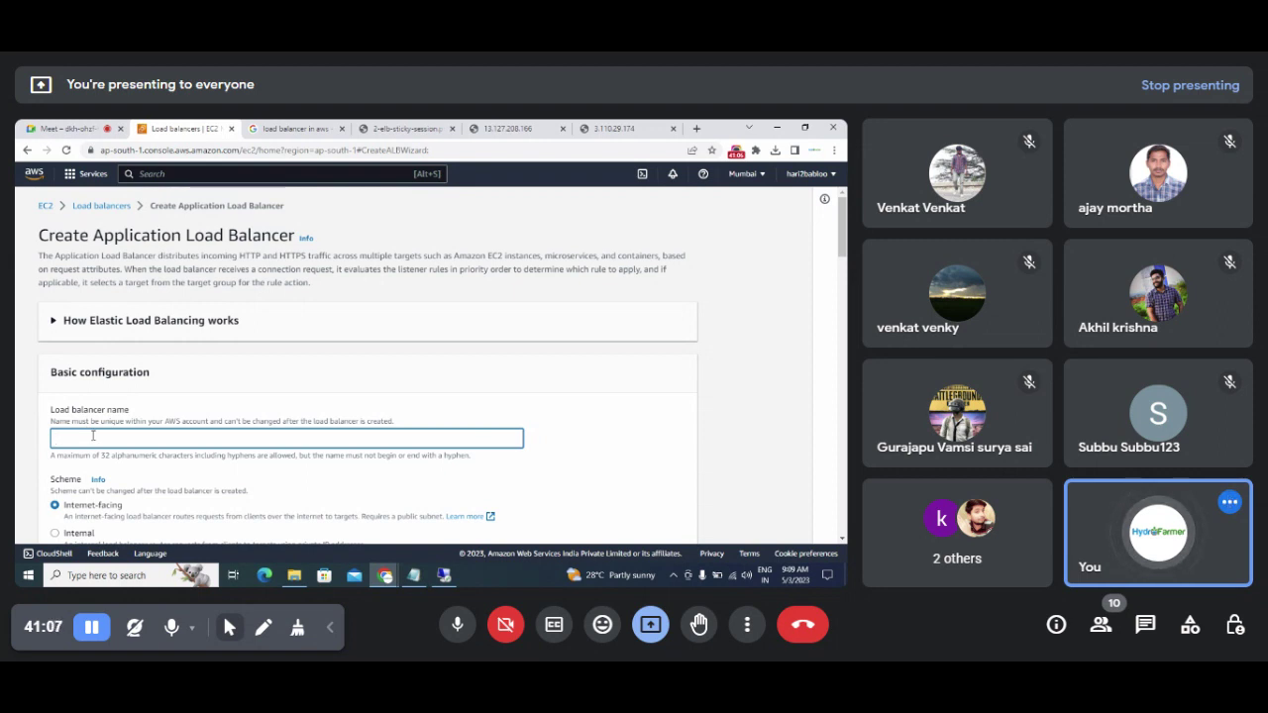
type("Ap")
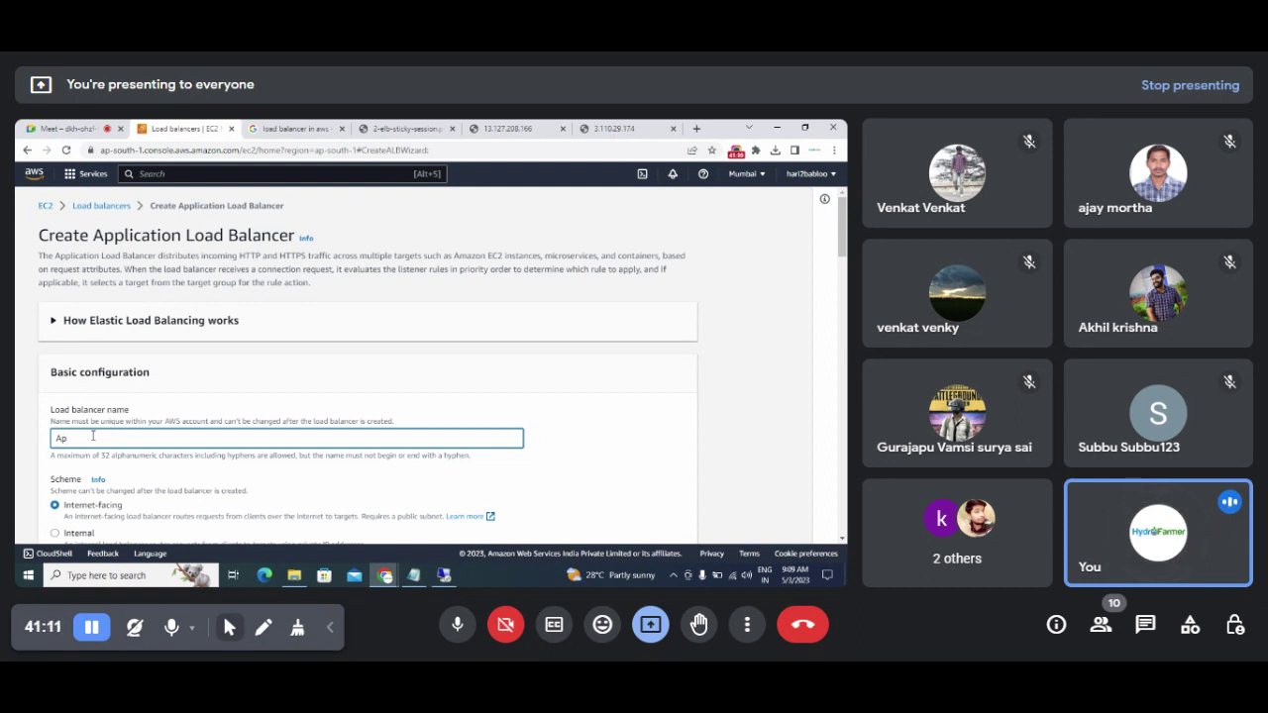
type("plication")
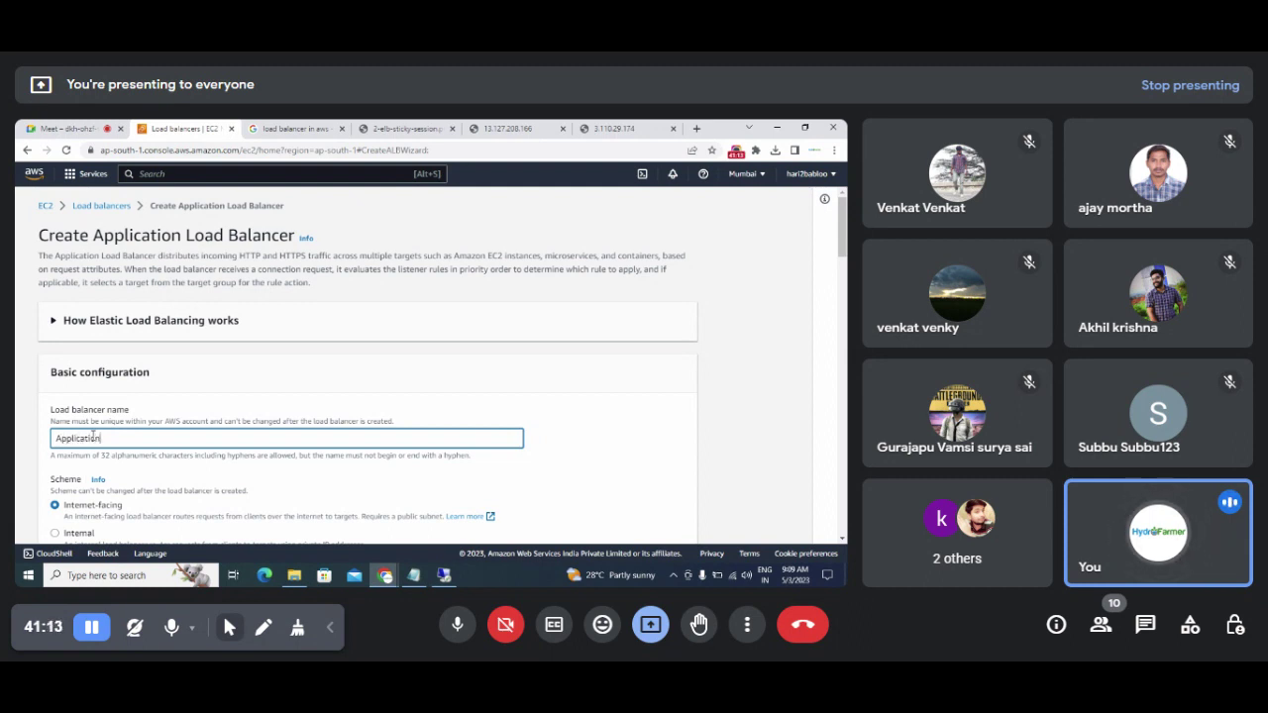
type("Loadbalan")
type("n")
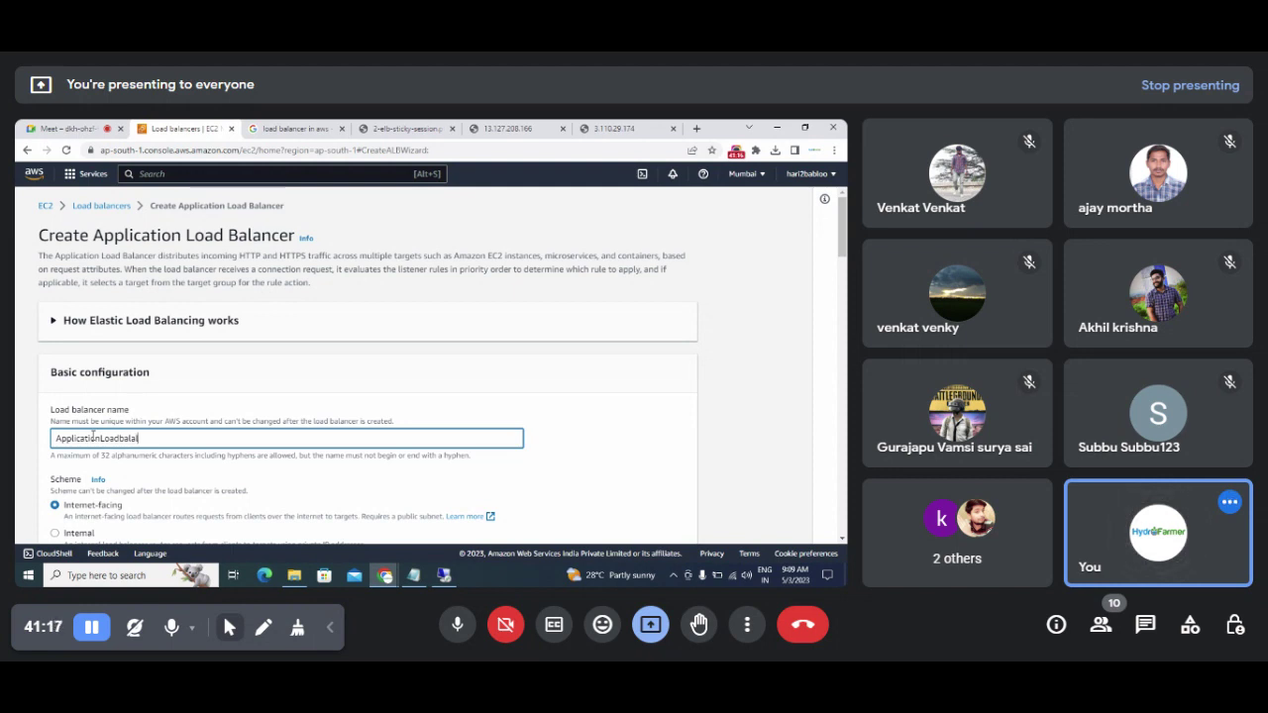
type("cer1")
scroll(774, 407, "down", 2)
scroll(442, 366, "down", 1)
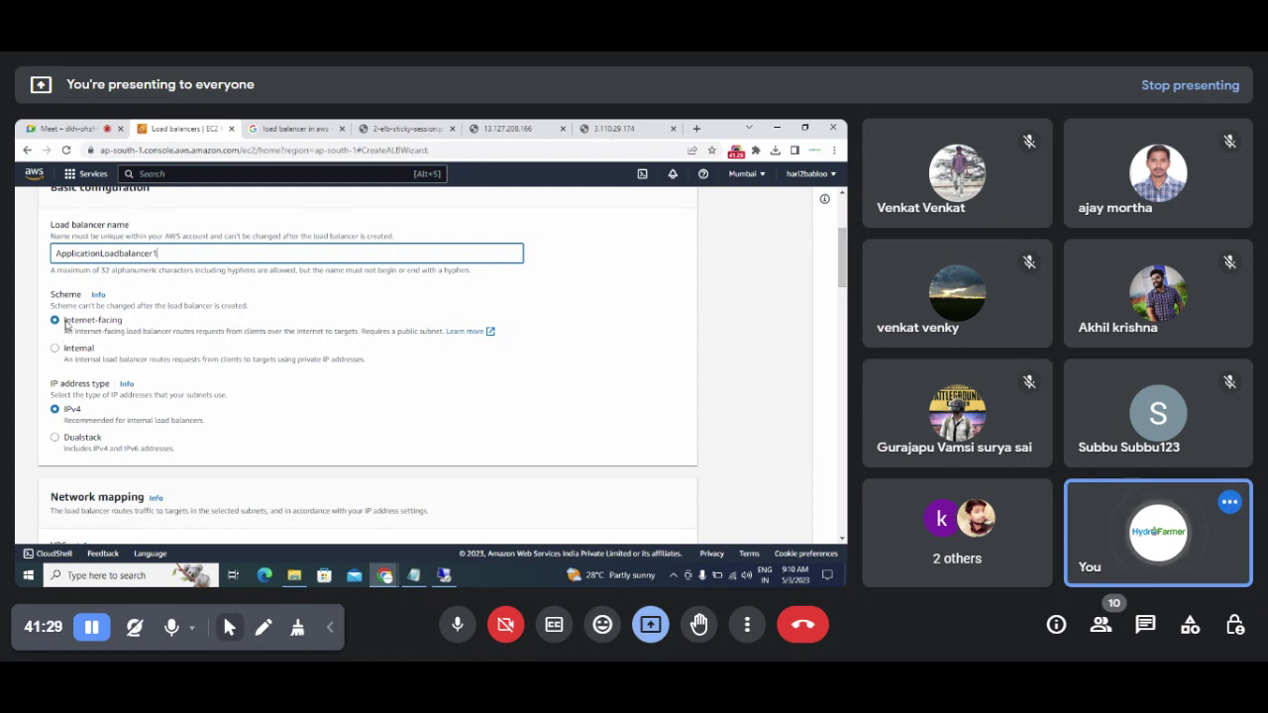
Step: Keep the scheme Internet-facing after briefly switching to Internal
left_click_drag(64, 323, 127, 327)
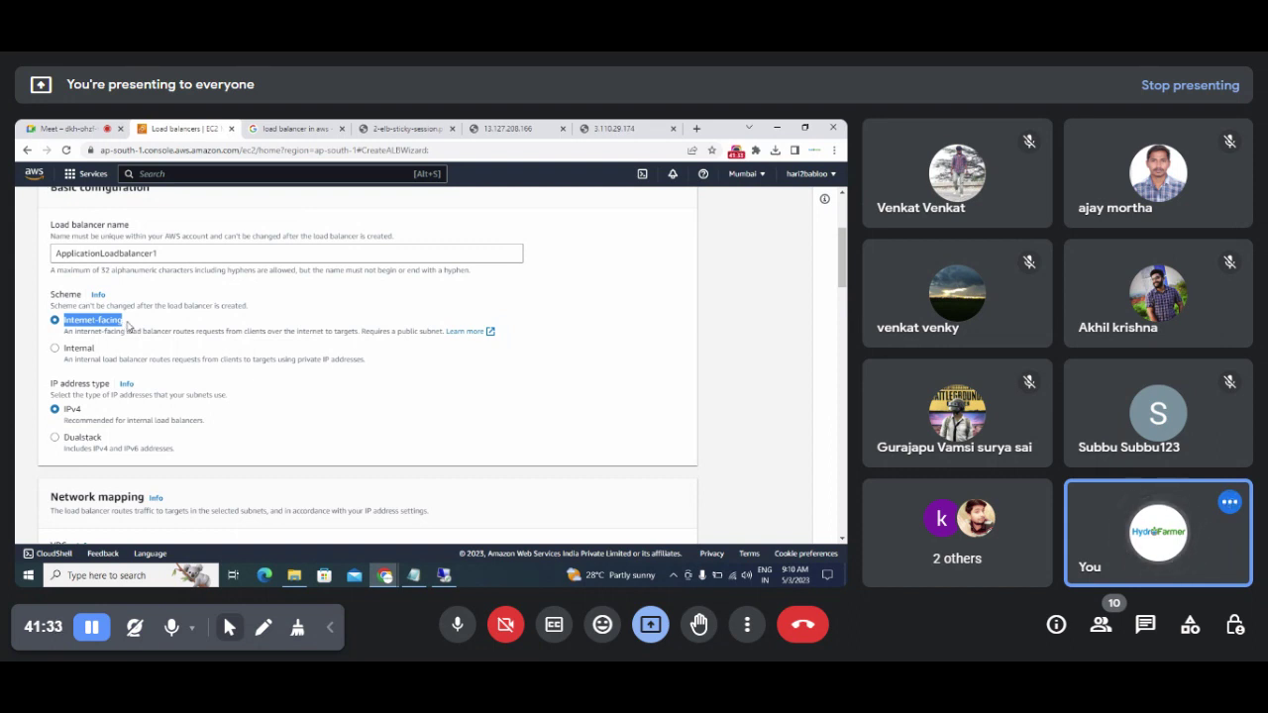
left_click(55, 349)
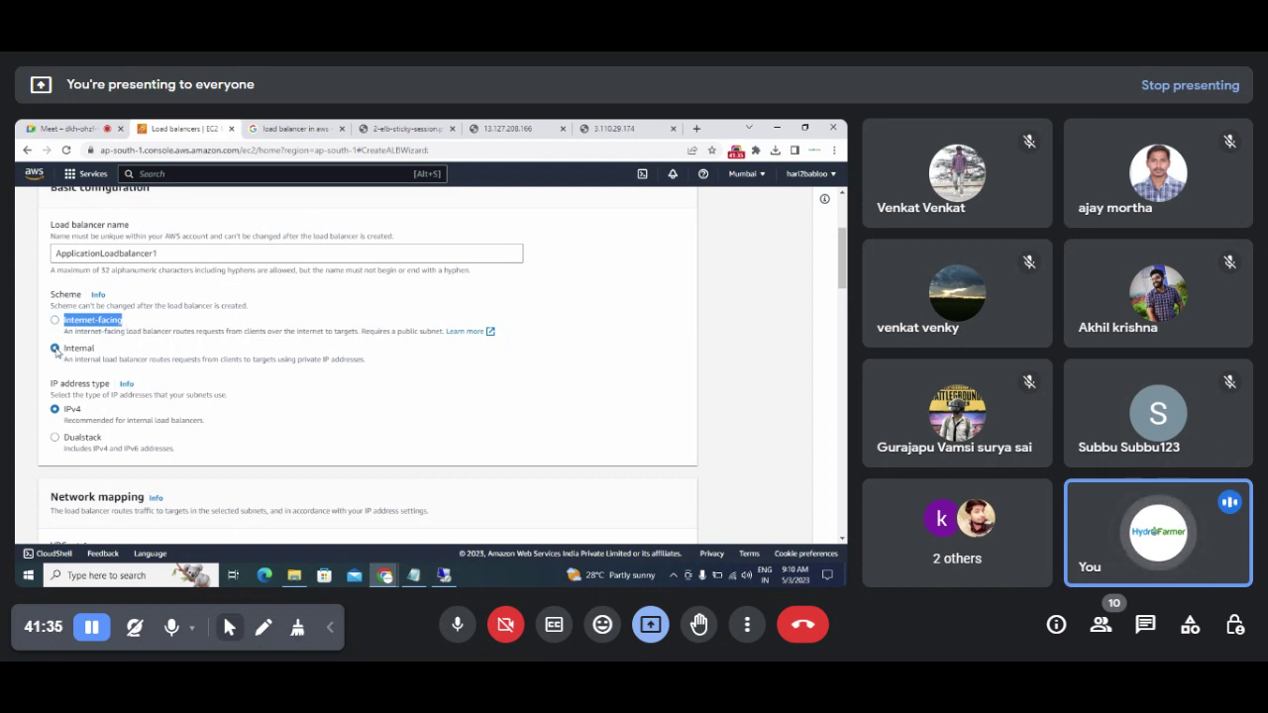
left_click_drag(65, 351, 99, 355)
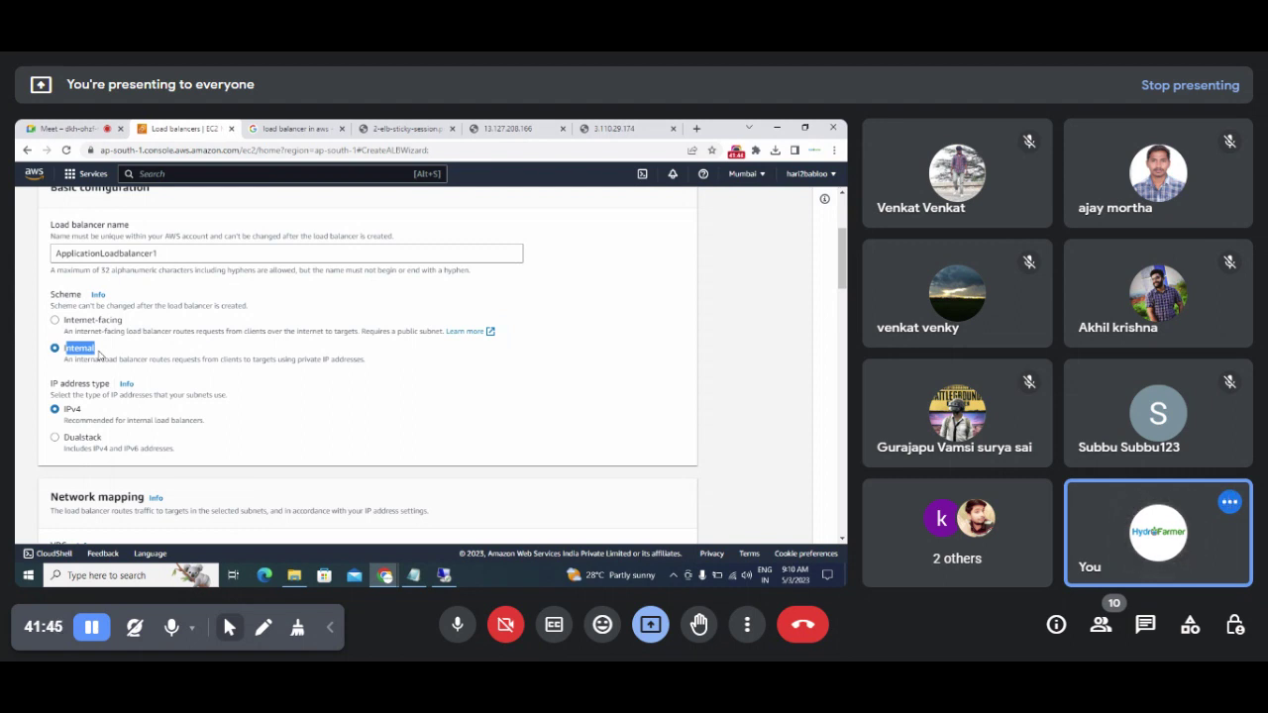
left_click(115, 354)
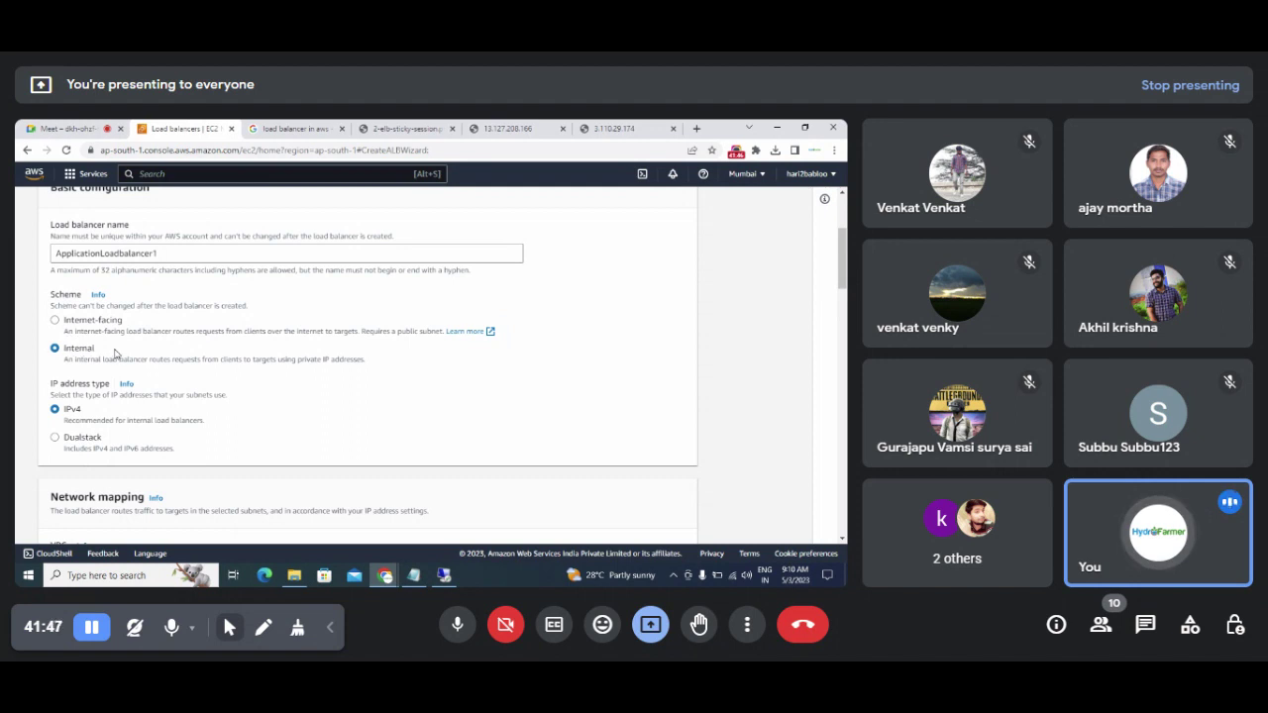
left_click(55, 323)
left_click_drag(64, 323, 106, 328)
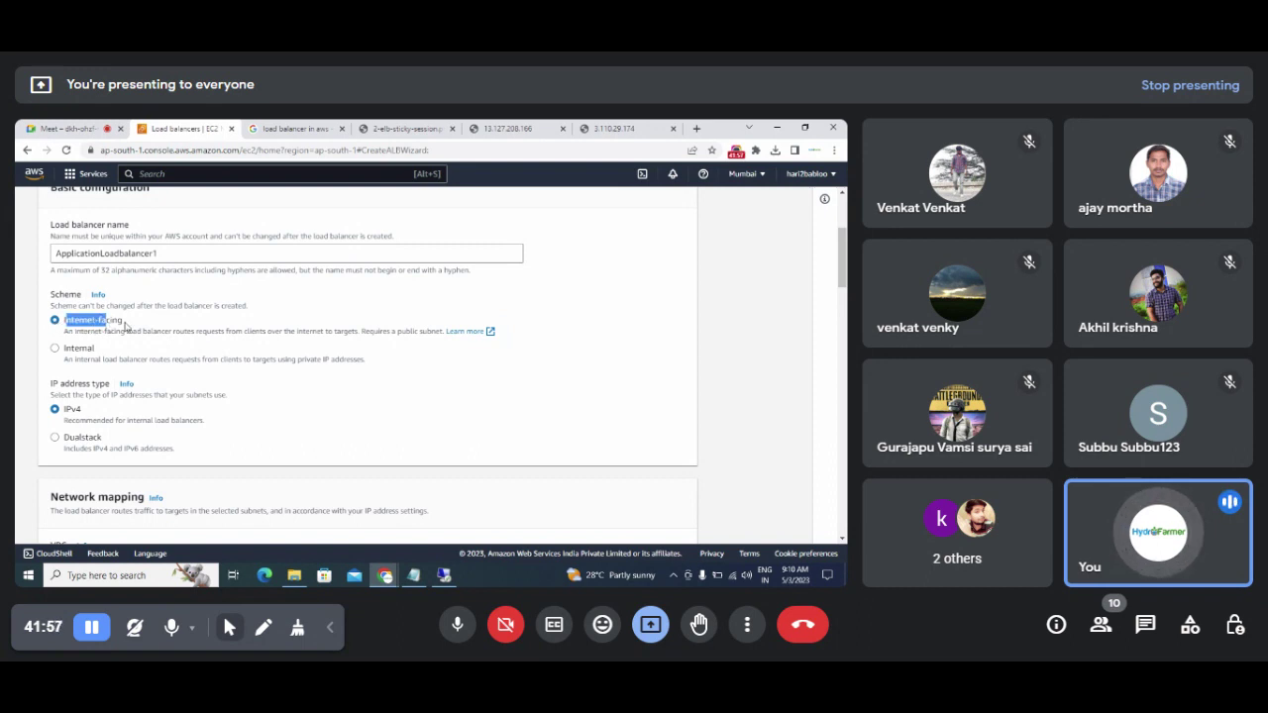
left_click(126, 327)
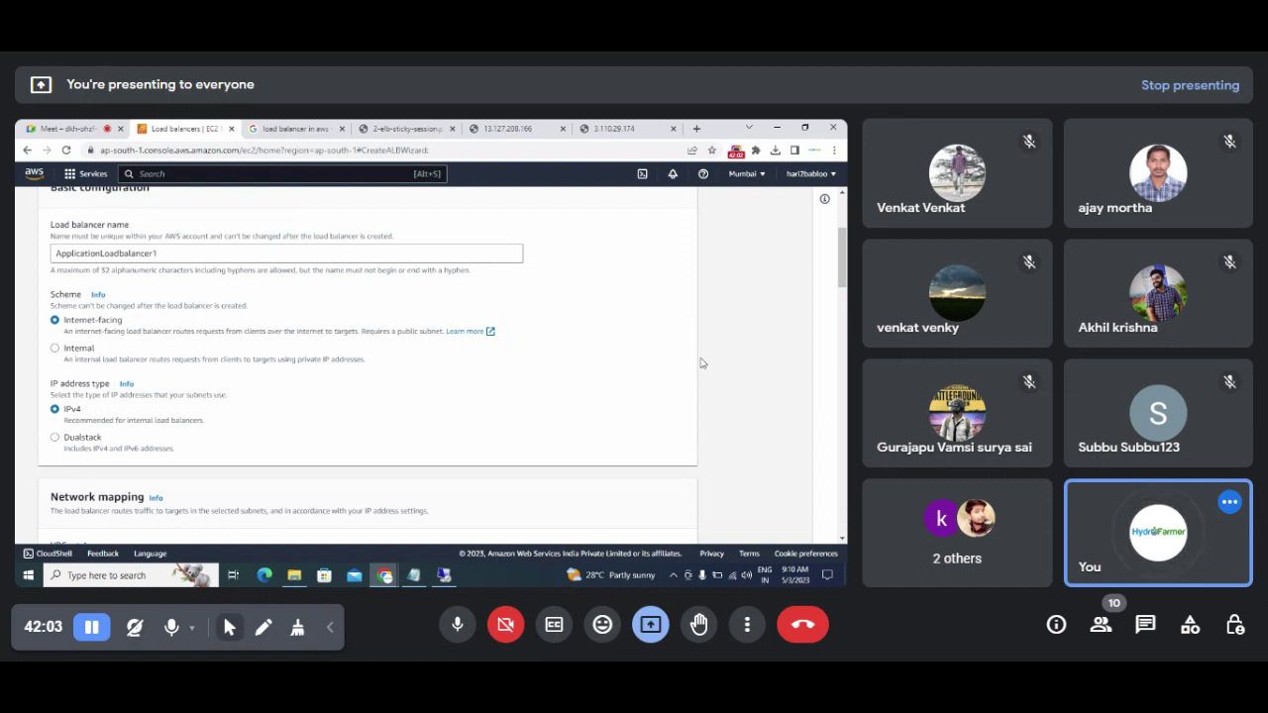
Step: Keep the IP address type IPv4 after briefly selecting Dualstack
scroll(387, 320, "down", 2)
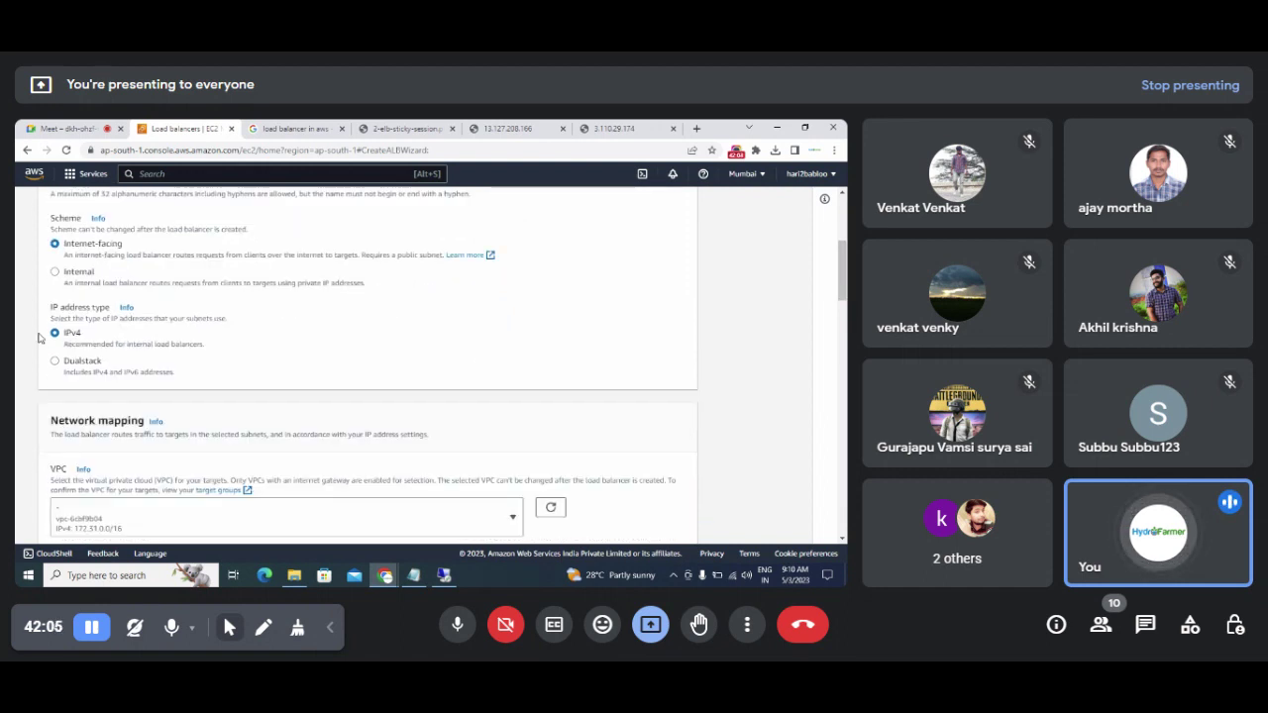
left_click_drag(49, 308, 112, 317)
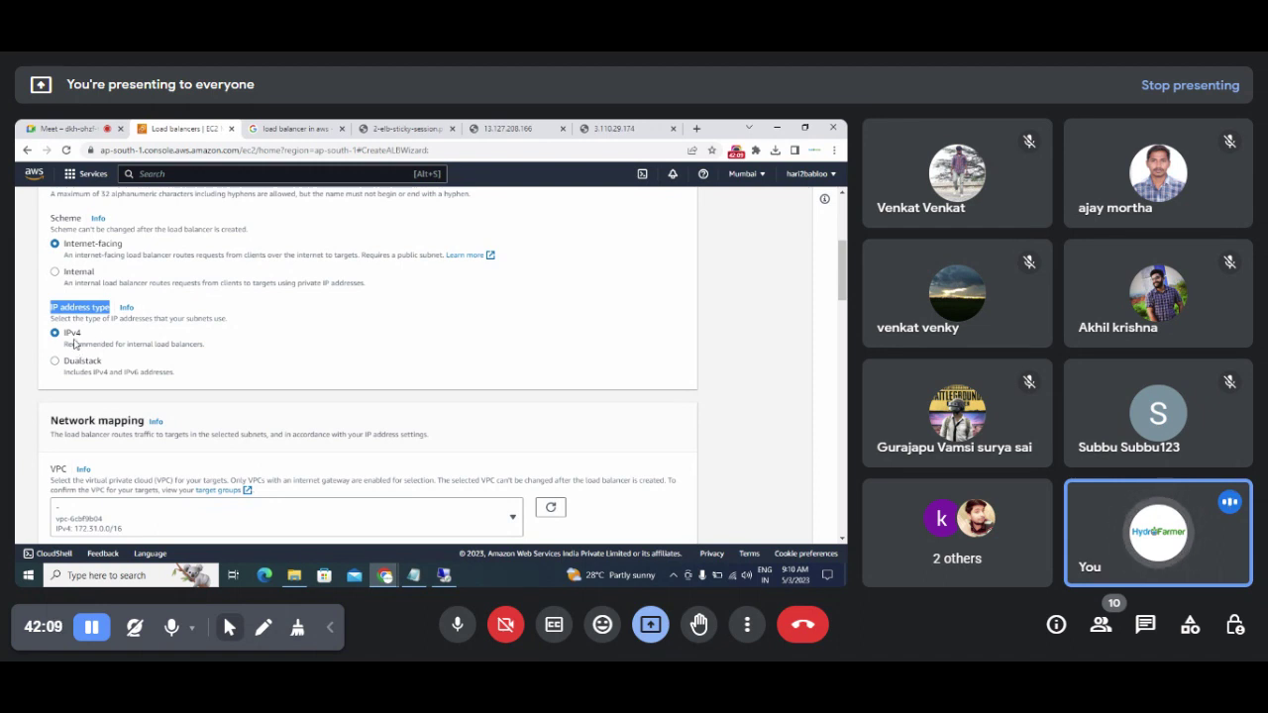
left_click_drag(64, 333, 84, 338)
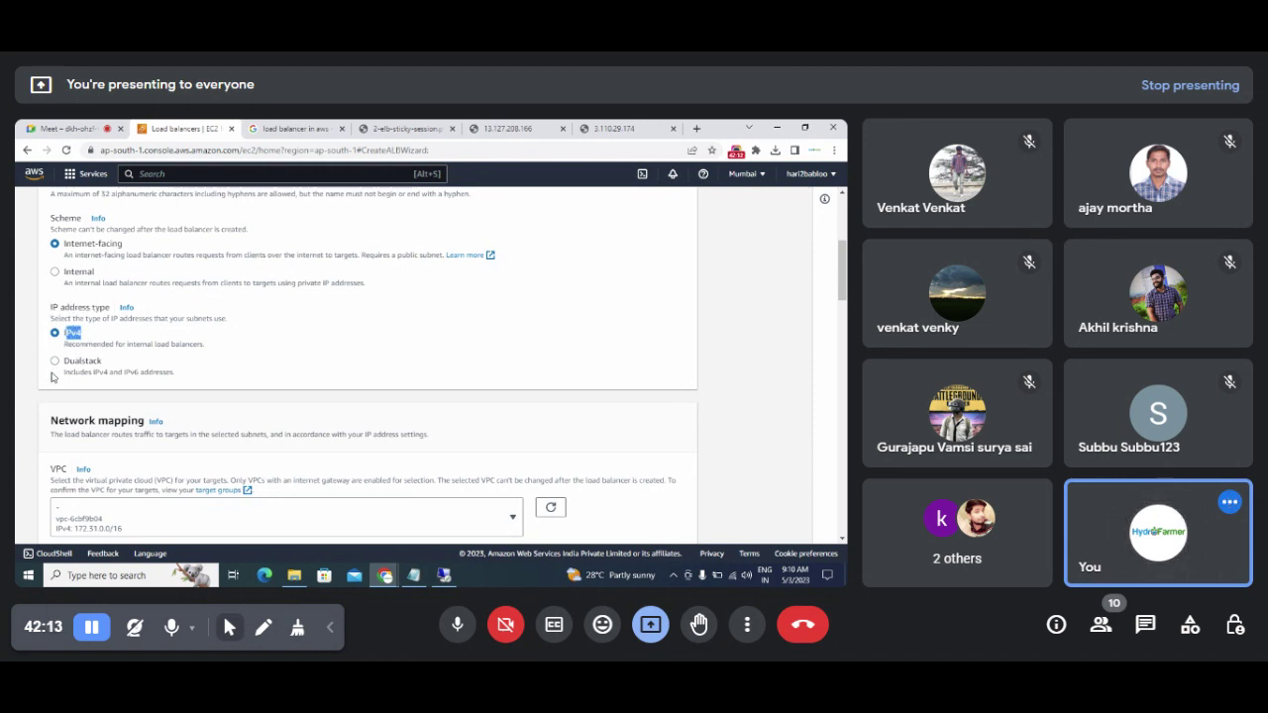
left_click(56, 361)
left_click_drag(63, 373, 184, 387)
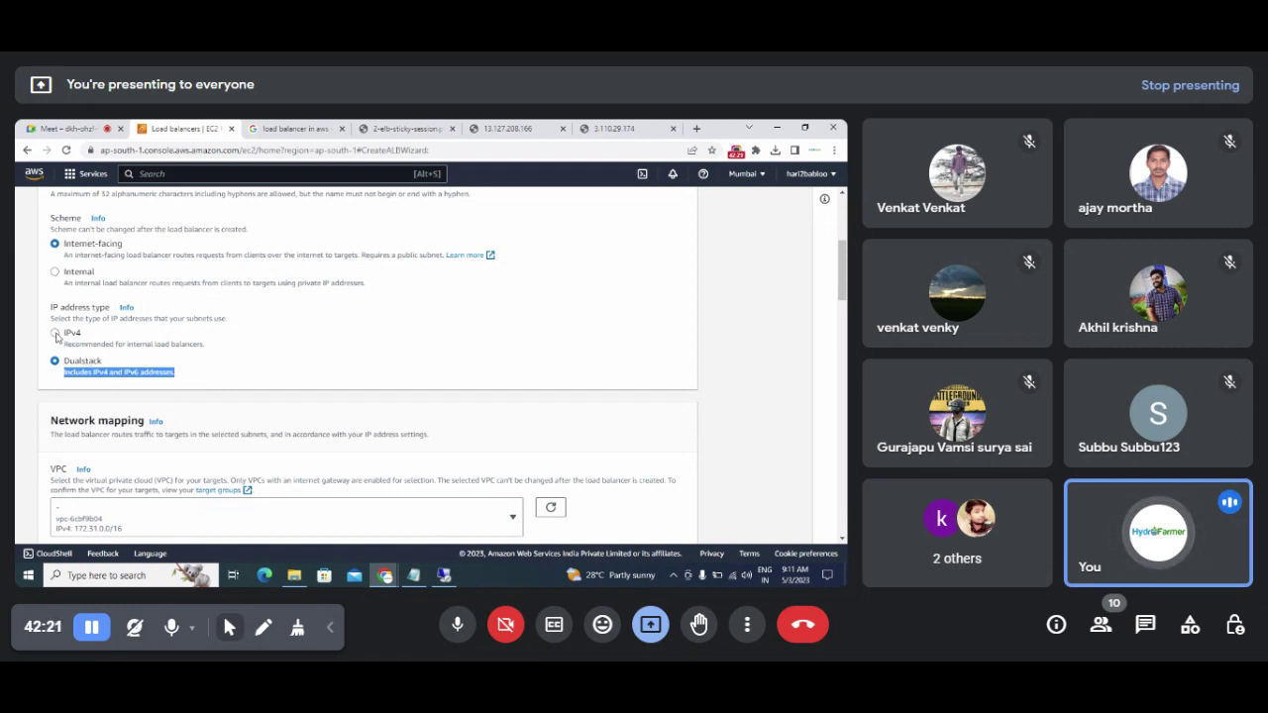
left_click(56, 335)
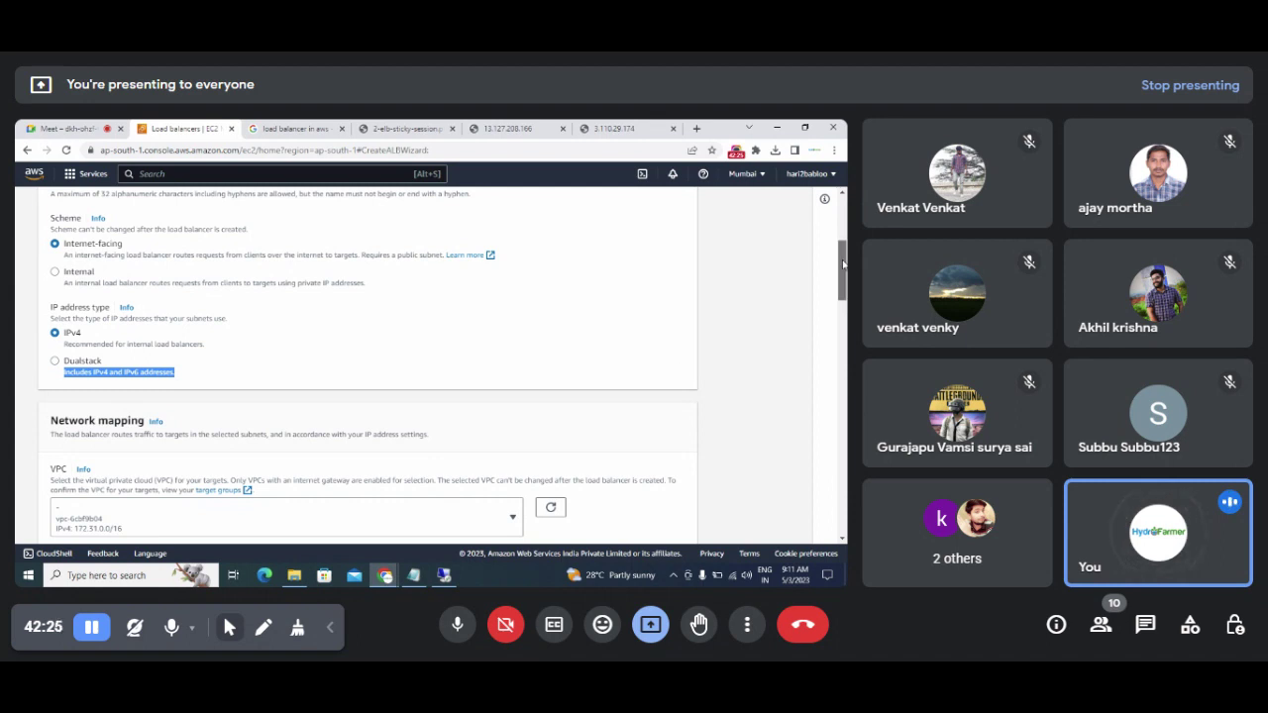
scroll(844, 263, "down", 3)
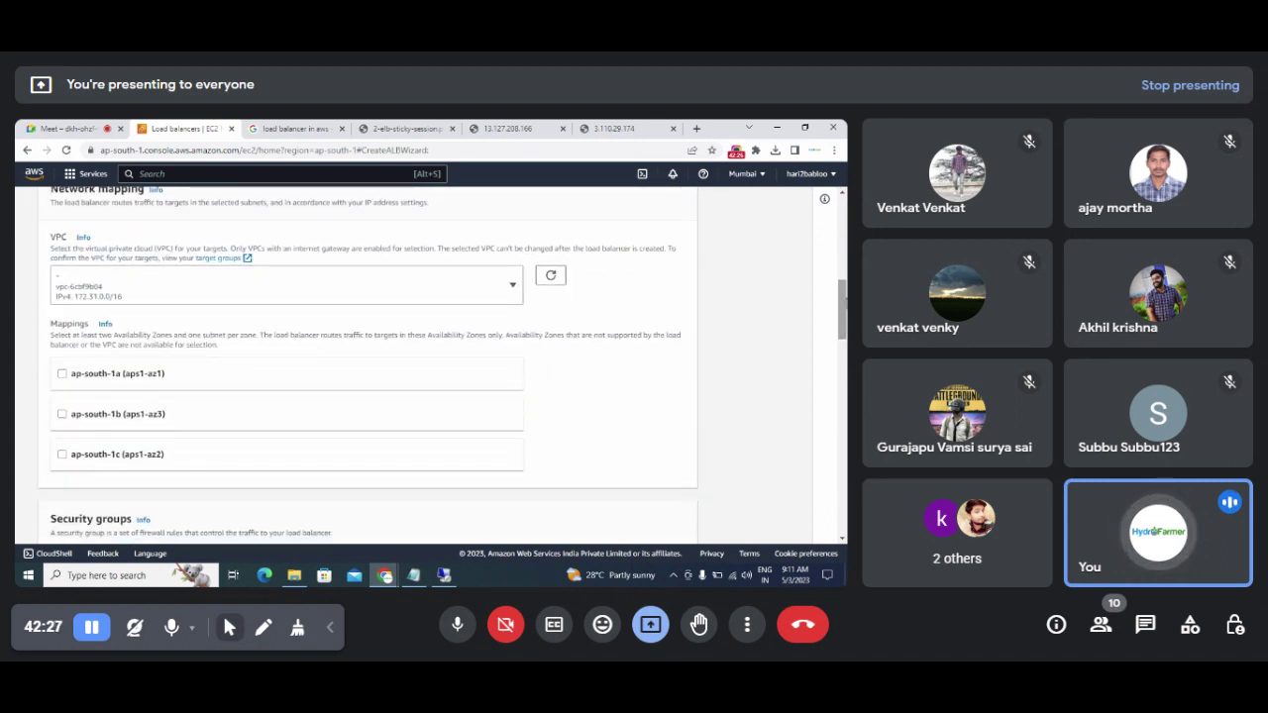
Step: Keep VPC vpc-6cbf9b04 and tick availability zones ap-south-1a, ap-south-1b and ap-south-1c
left_click(508, 295)
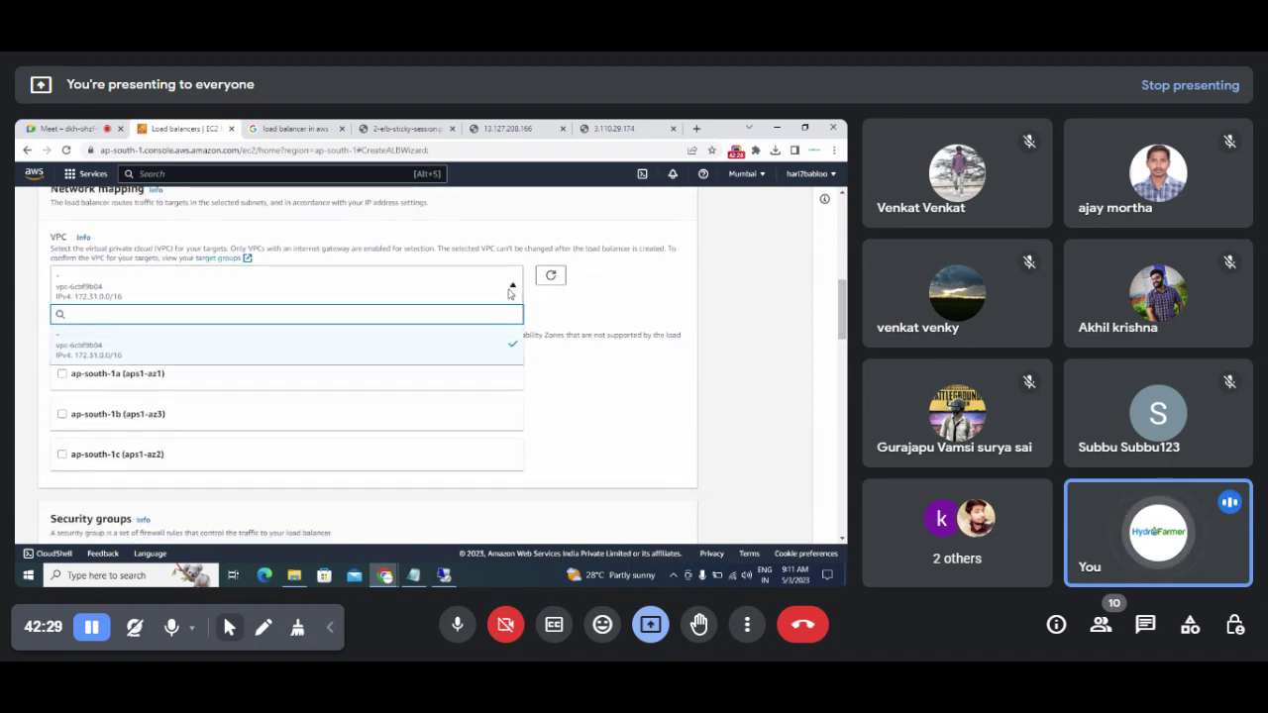
left_click(509, 293)
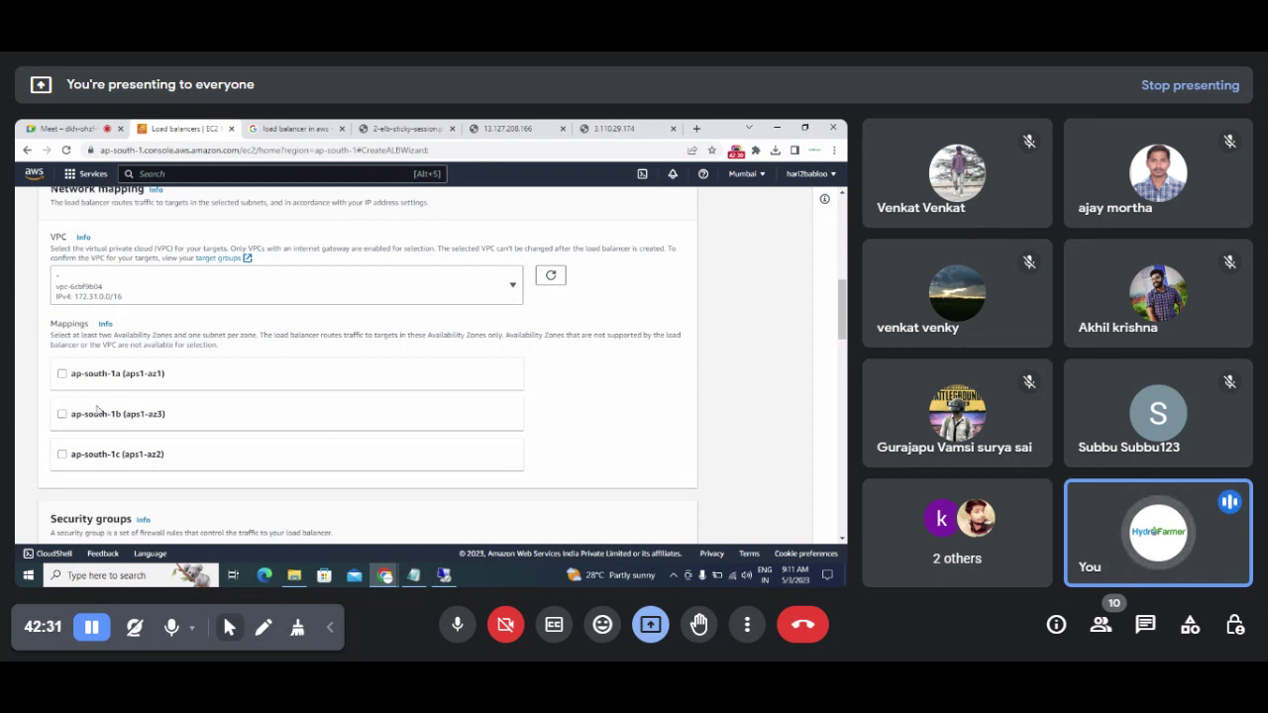
left_click_drag(71, 377, 120, 383)
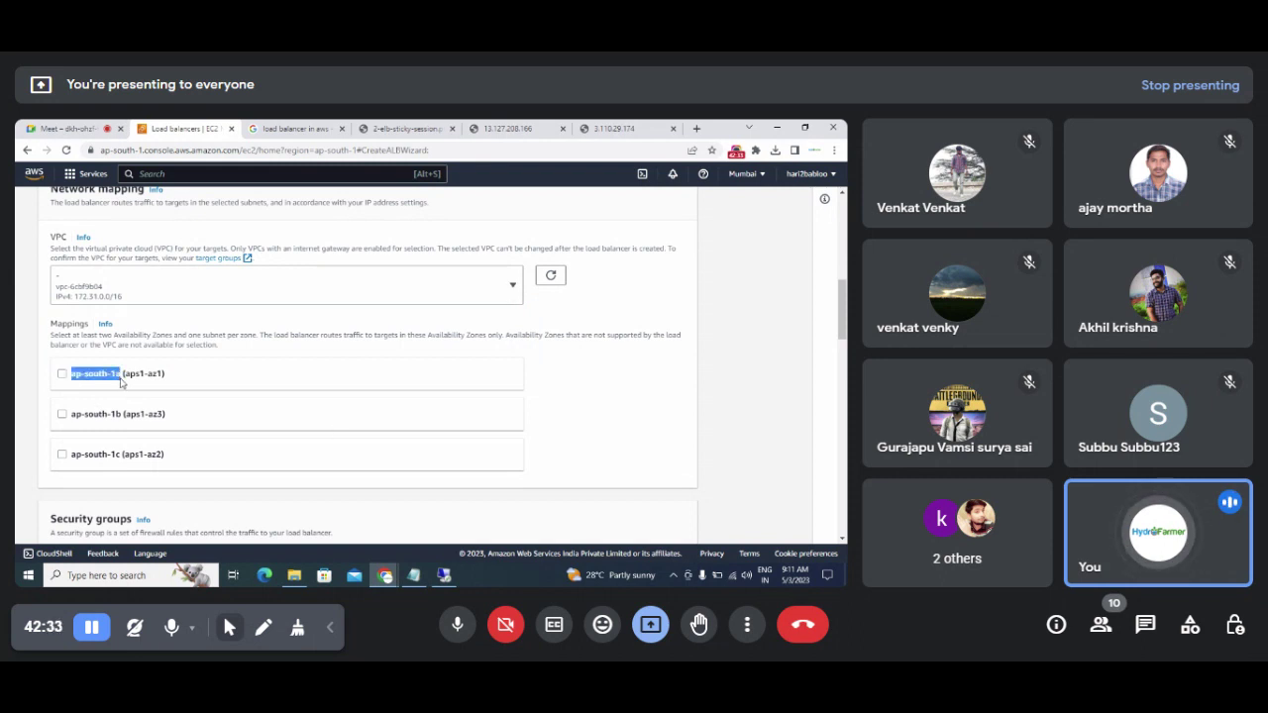
left_click(61, 373)
left_click(62, 374)
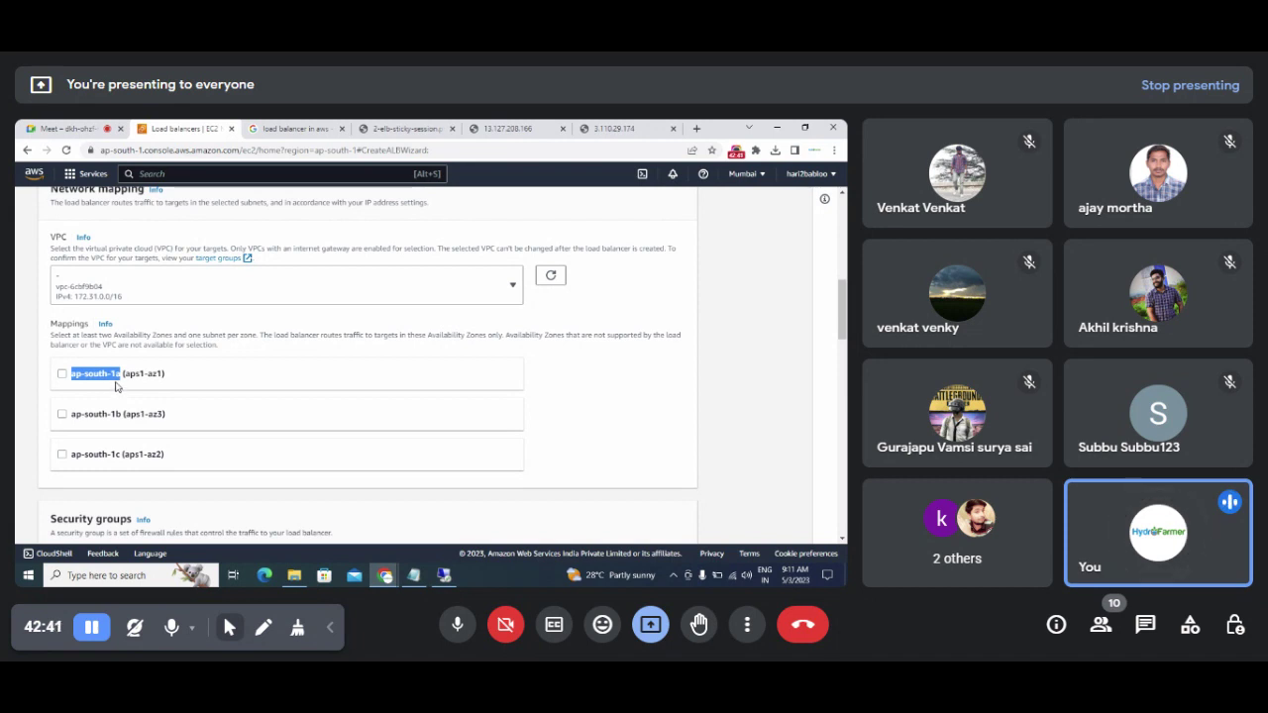
left_click(62, 375)
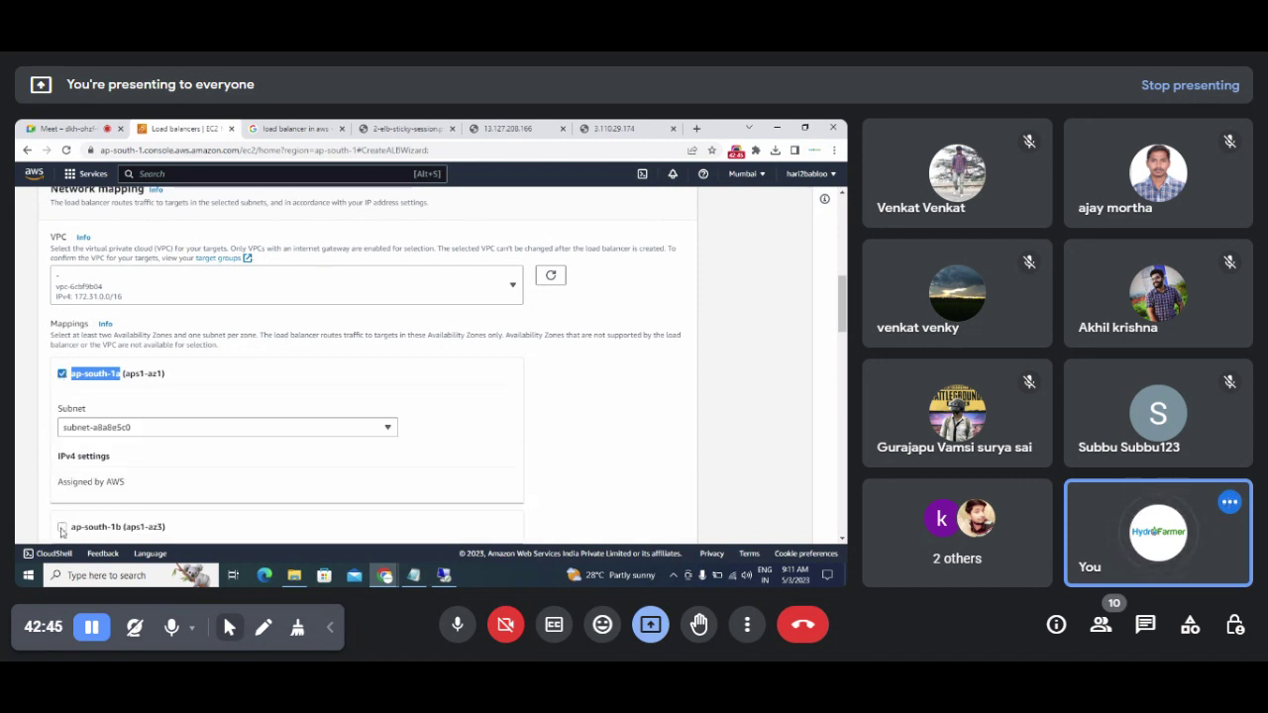
left_click(62, 527)
scroll(396, 397, "down", 5)
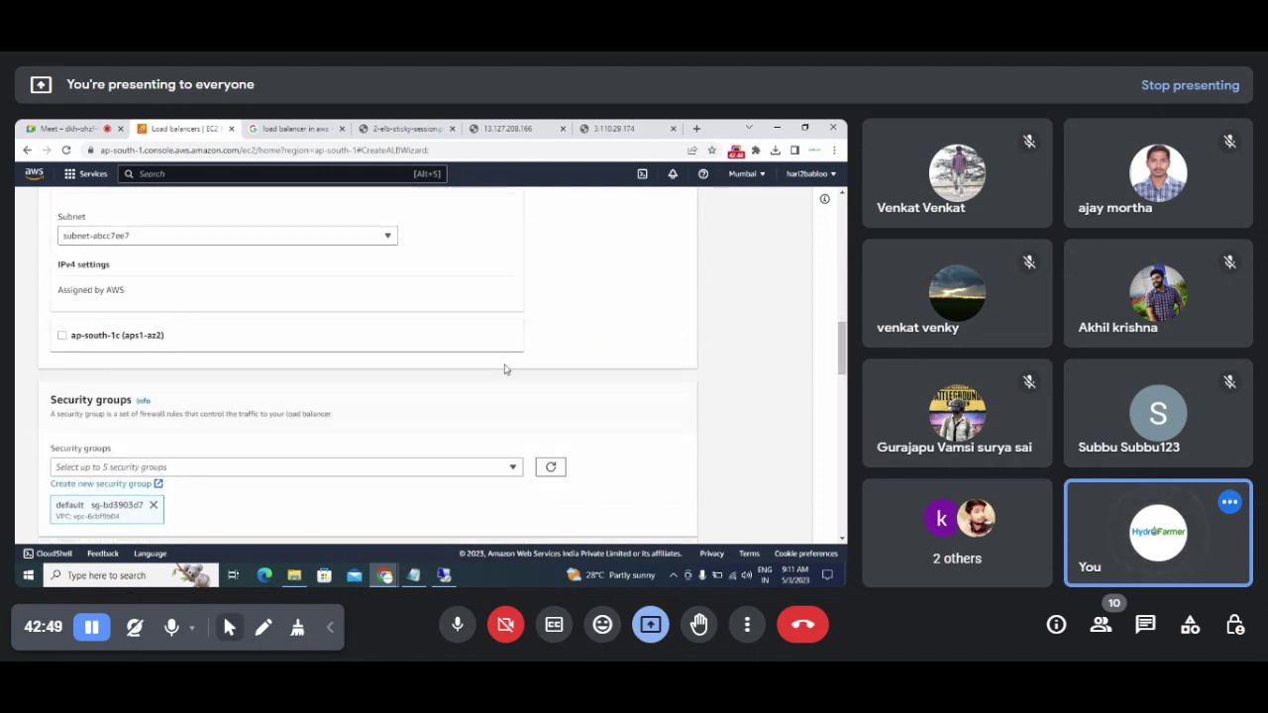
left_click(61, 335)
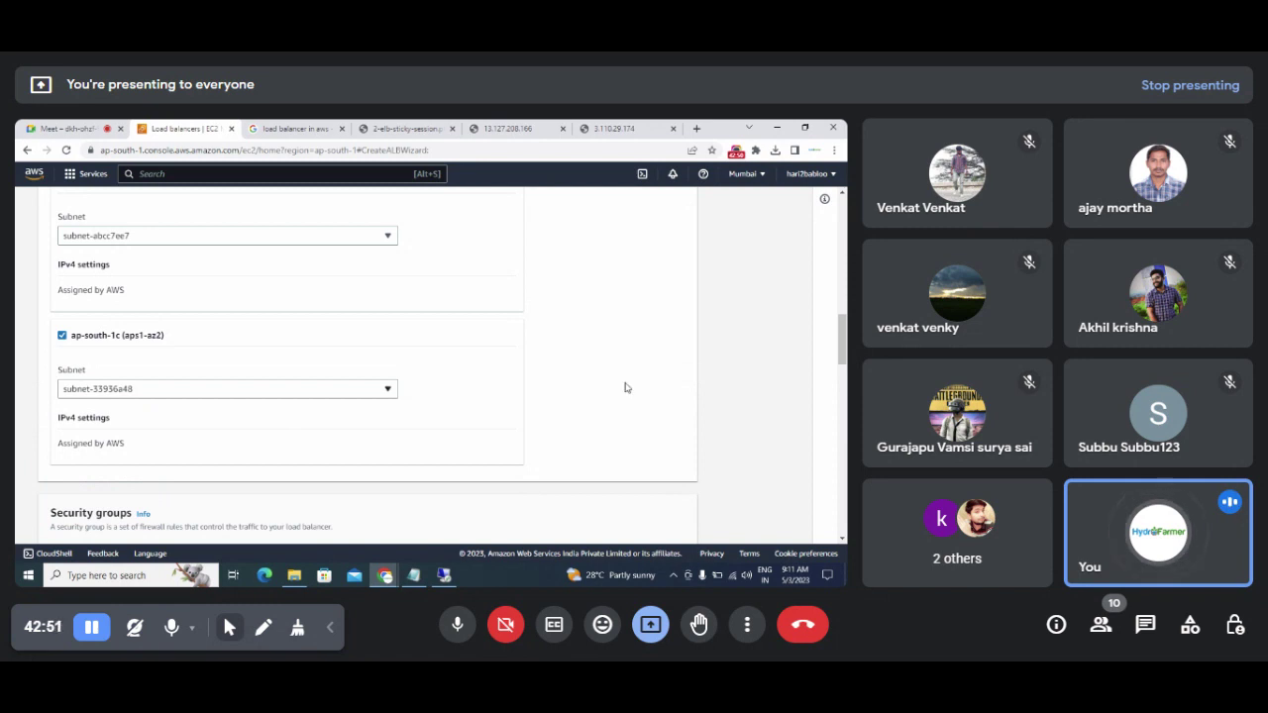
scroll(625, 386, "down", 1)
scroll(397, 366, "down", 3)
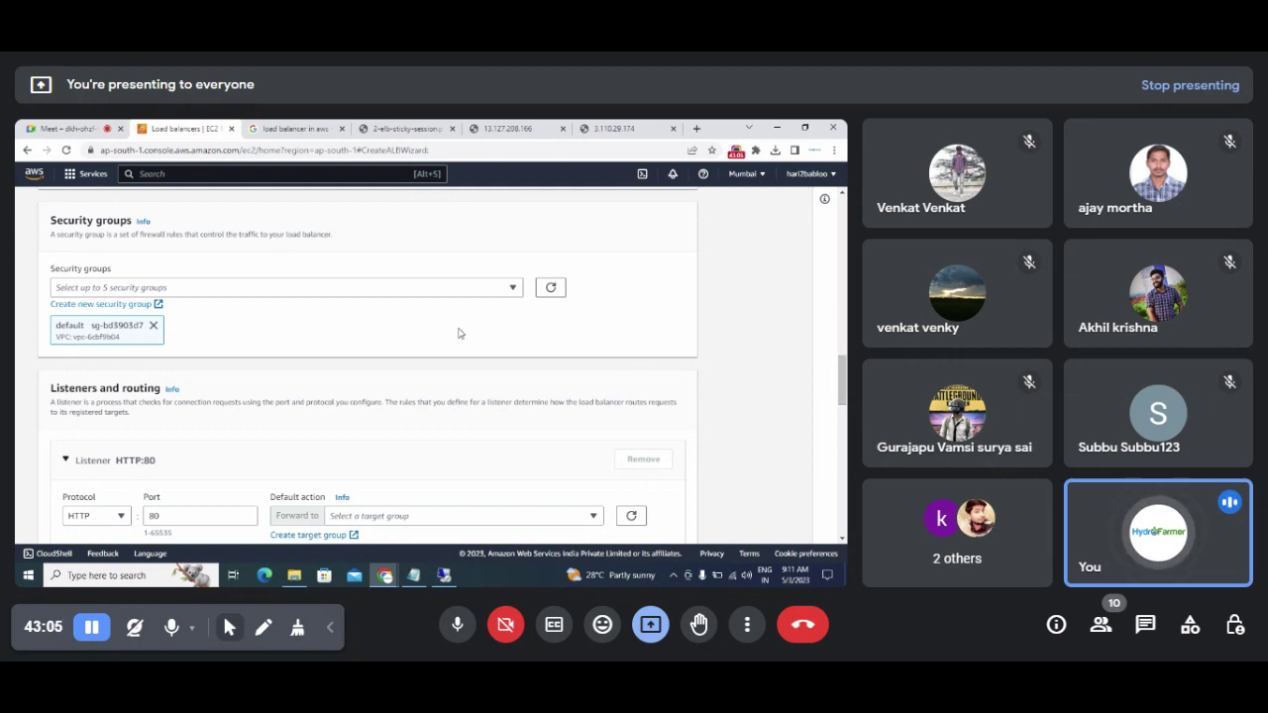
Step: Select launch-wizard-1 in the Security groups list so it sits beside the default group
left_click(515, 287)
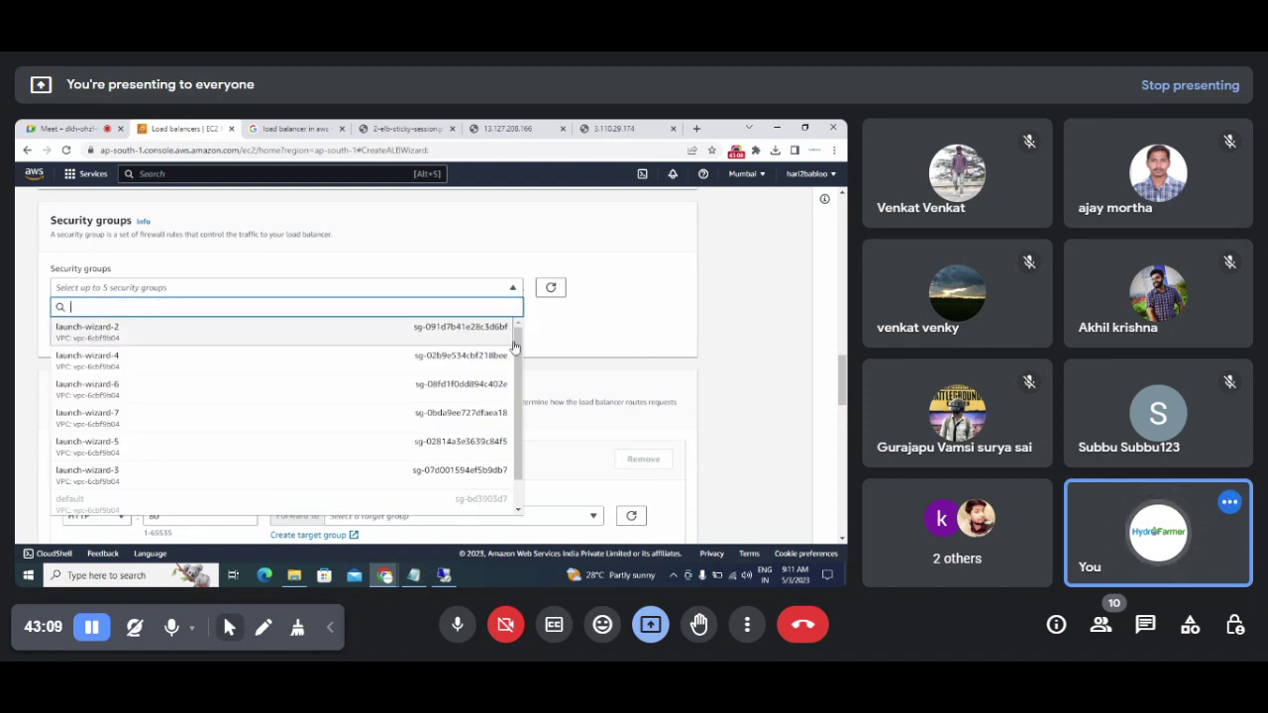
scroll(517, 379, "down", 2)
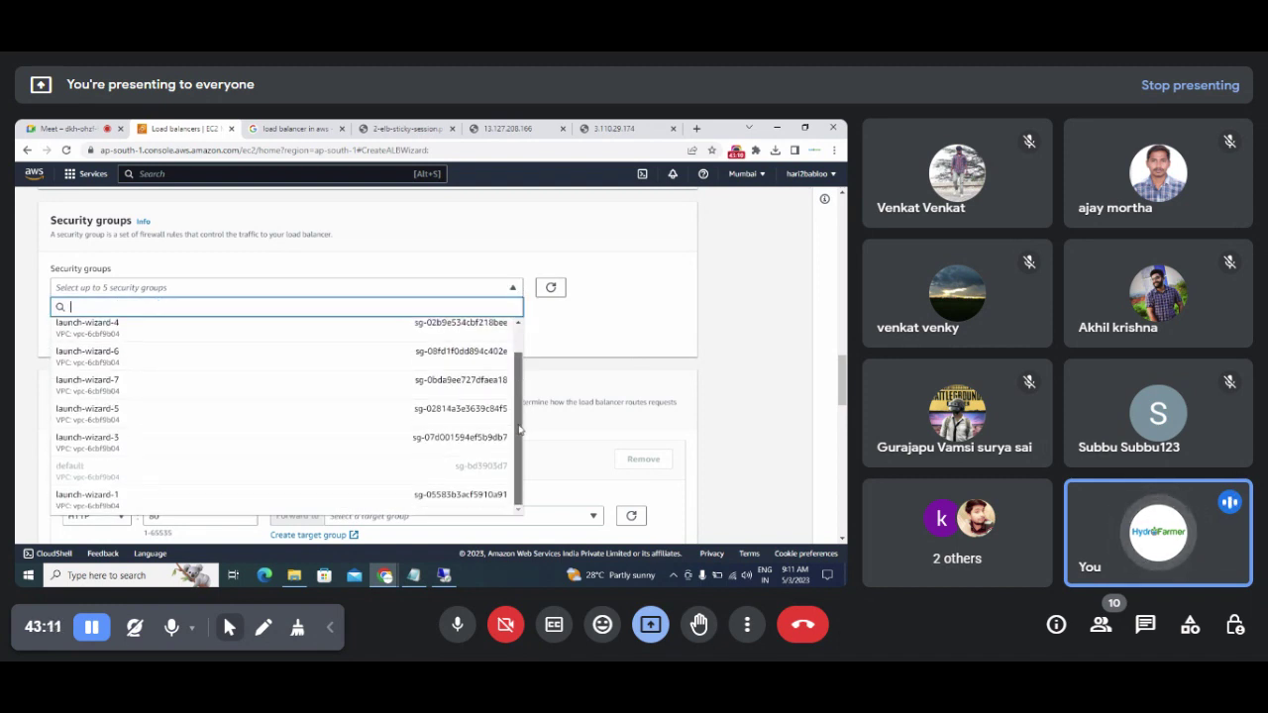
scroll(522, 403, "down", 1)
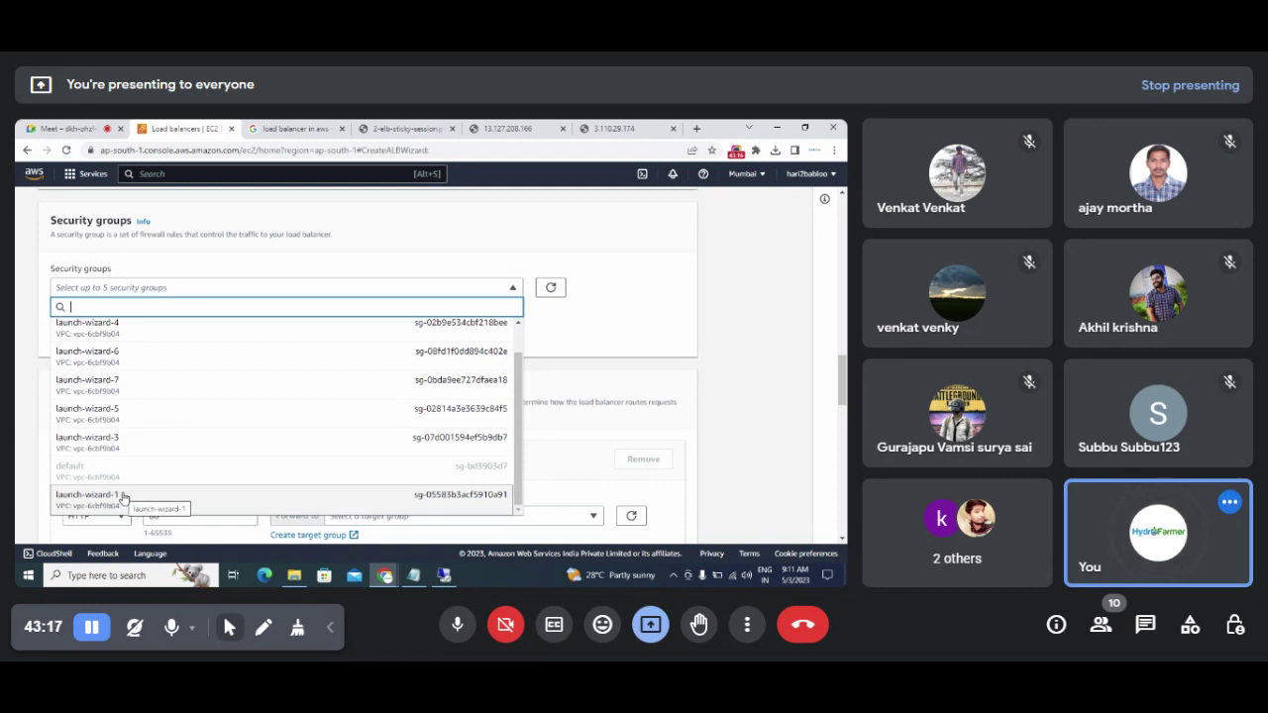
left_click(103, 502)
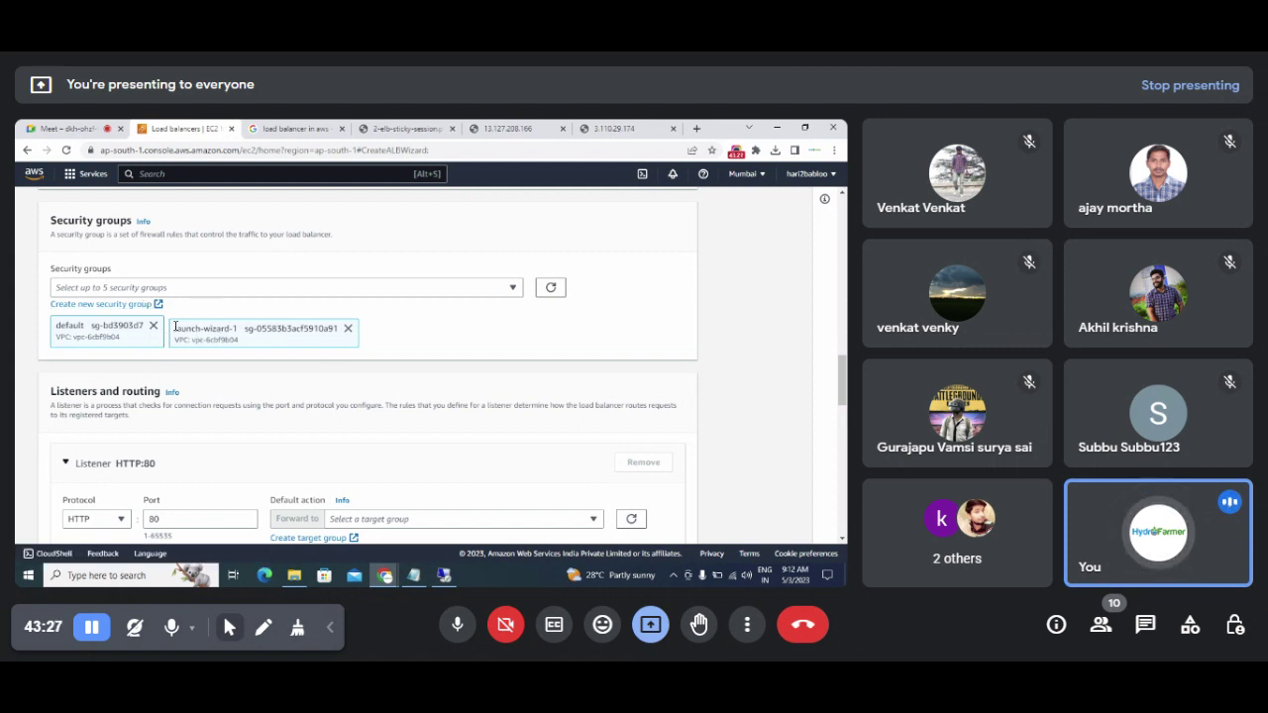
left_click_drag(174, 327, 340, 339)
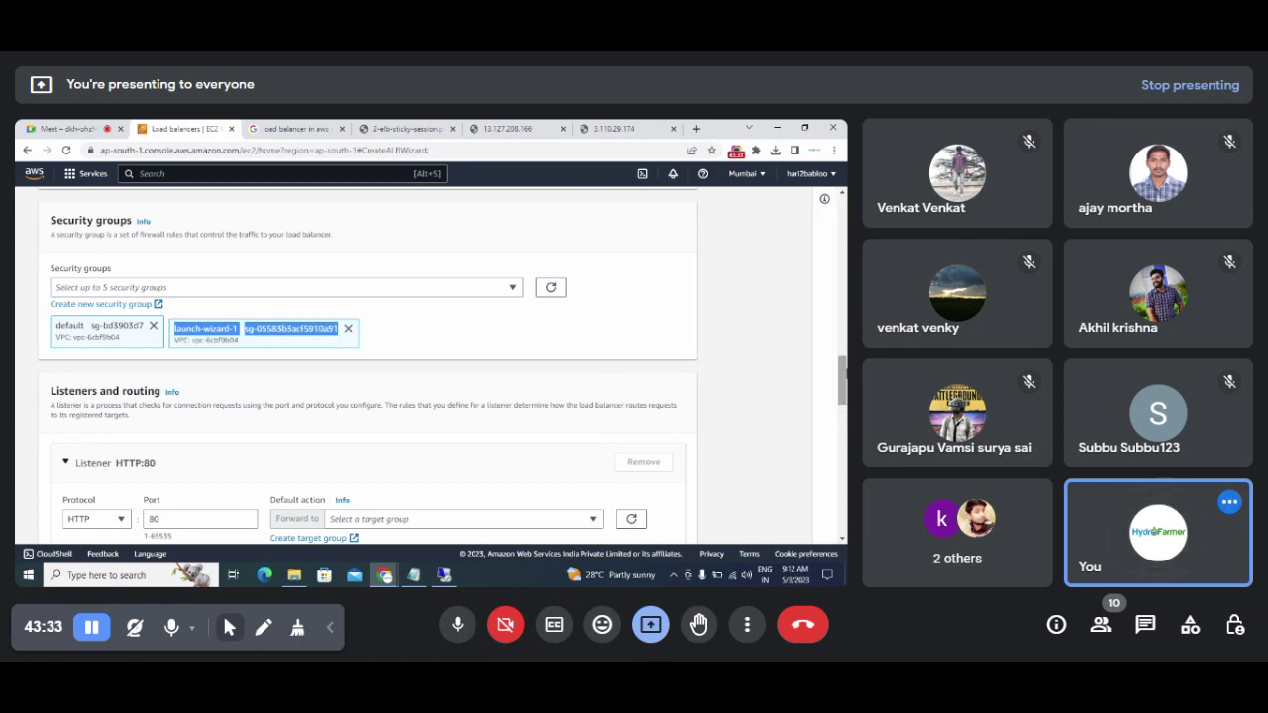
scroll(841, 386, "down", 2)
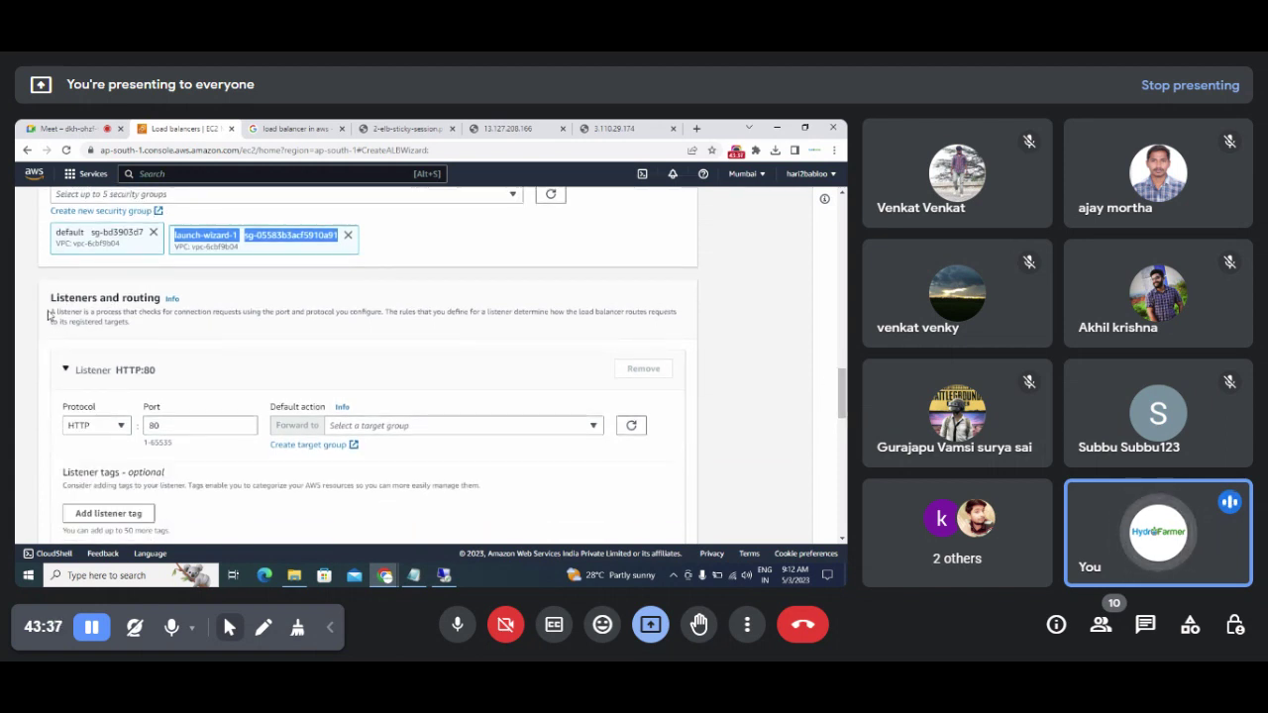
left_click_drag(49, 297, 156, 310)
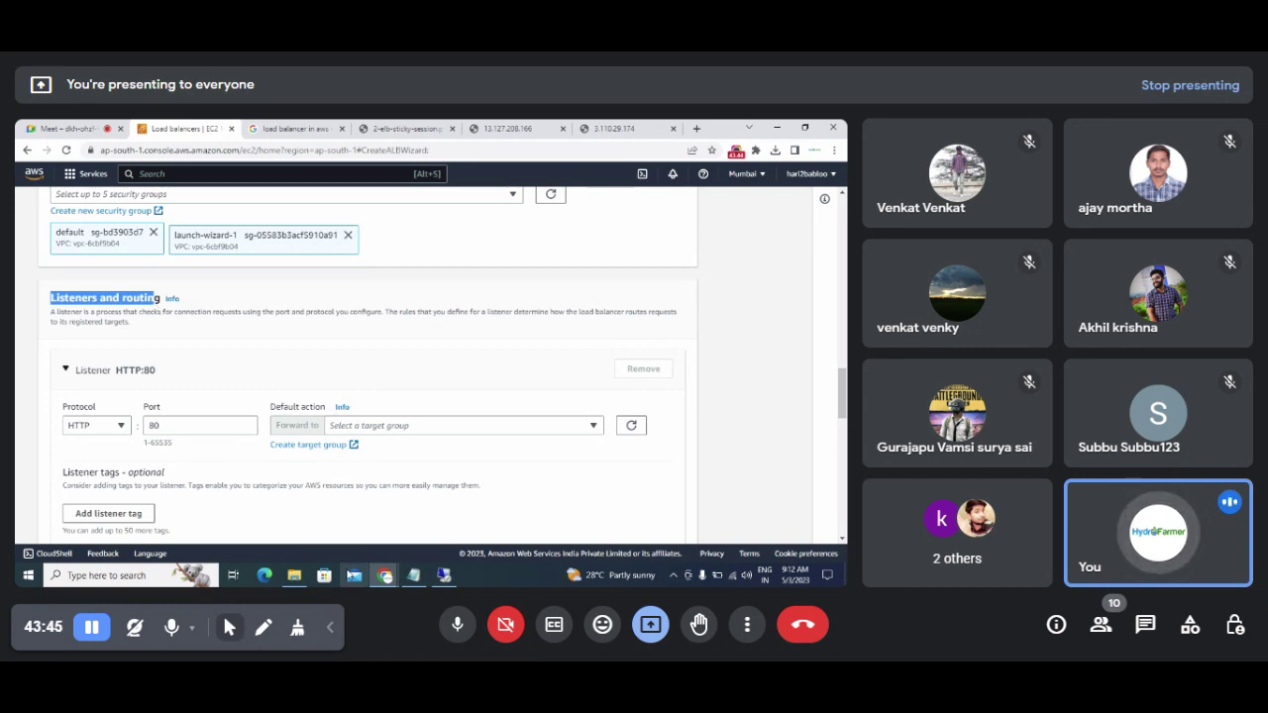
left_click(413, 575)
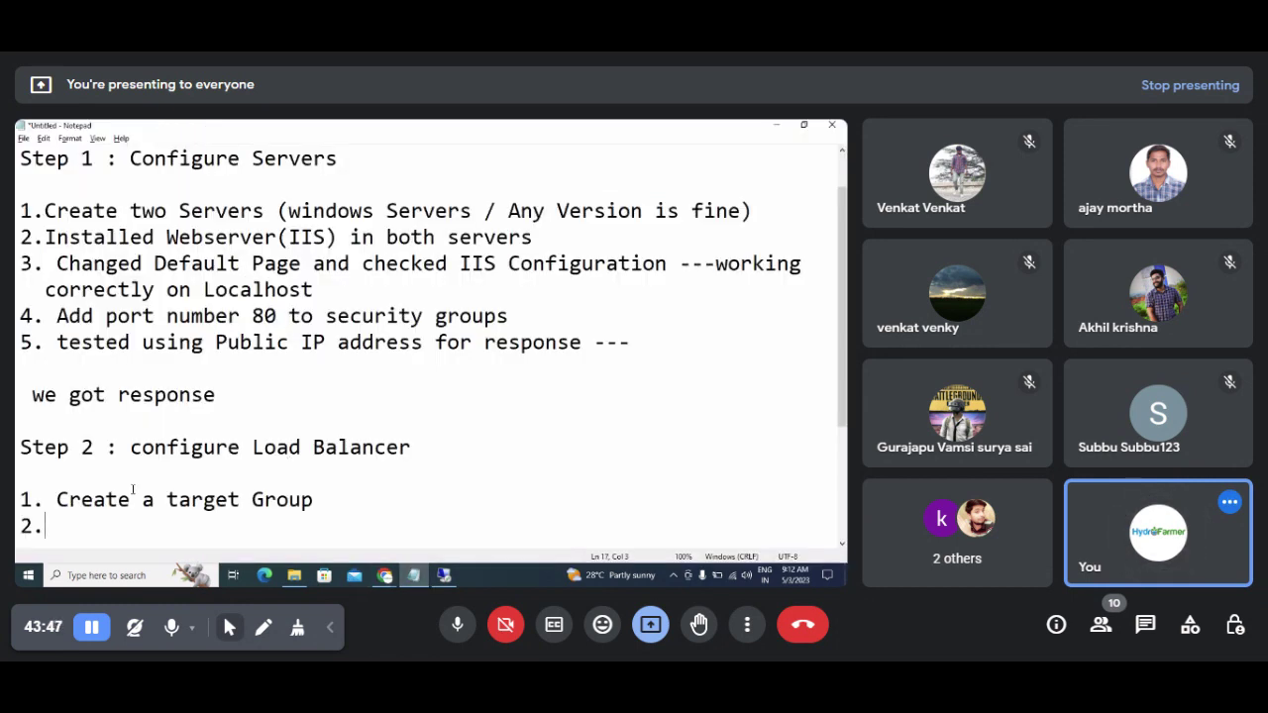
left_click_drag(55, 499, 318, 492)
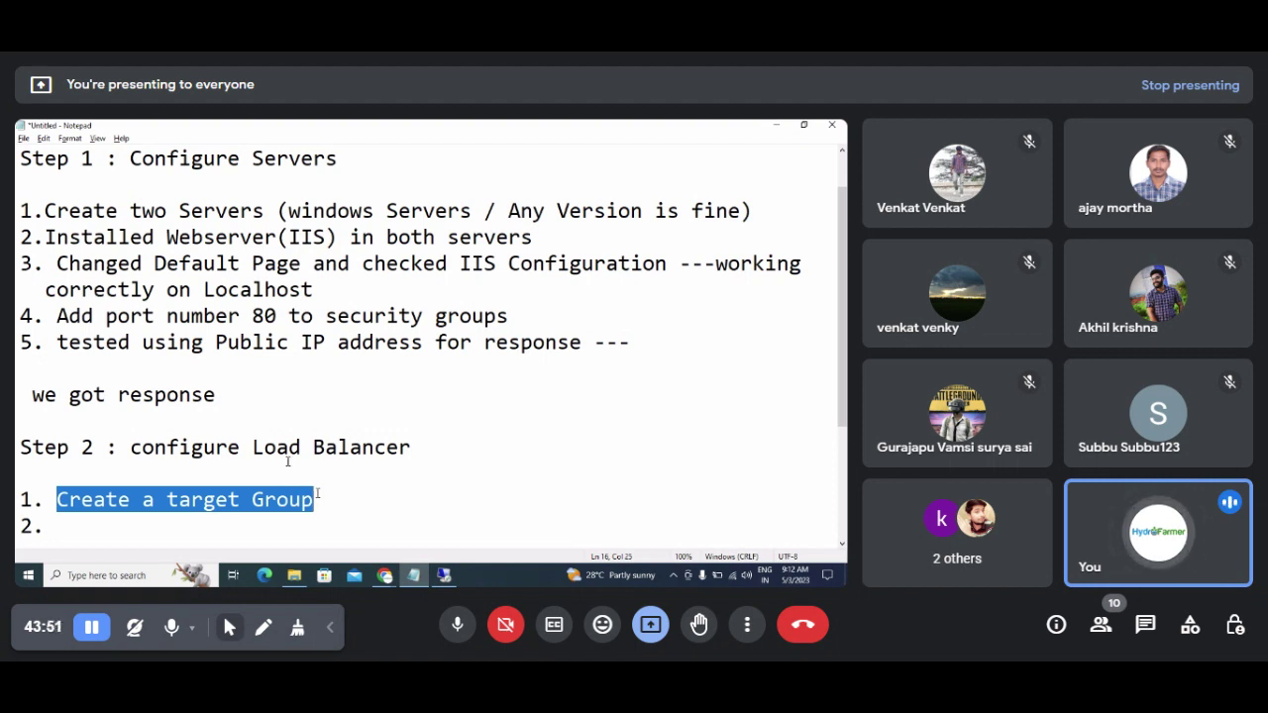
left_click(776, 126)
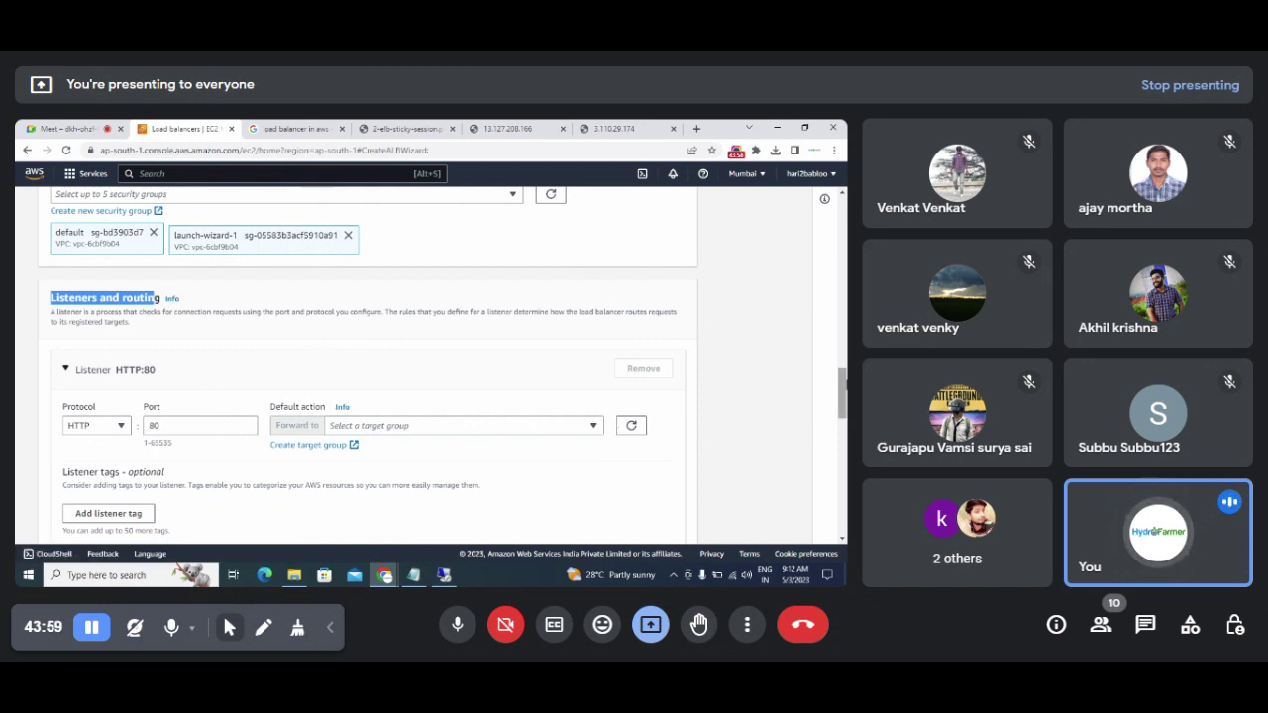
Step: Make the HTTP:80 listener forward to LoadbalancerTargetGroup, then bring the Notepad notes forward
scroll(396, 367, "down", 2)
left_click(593, 283)
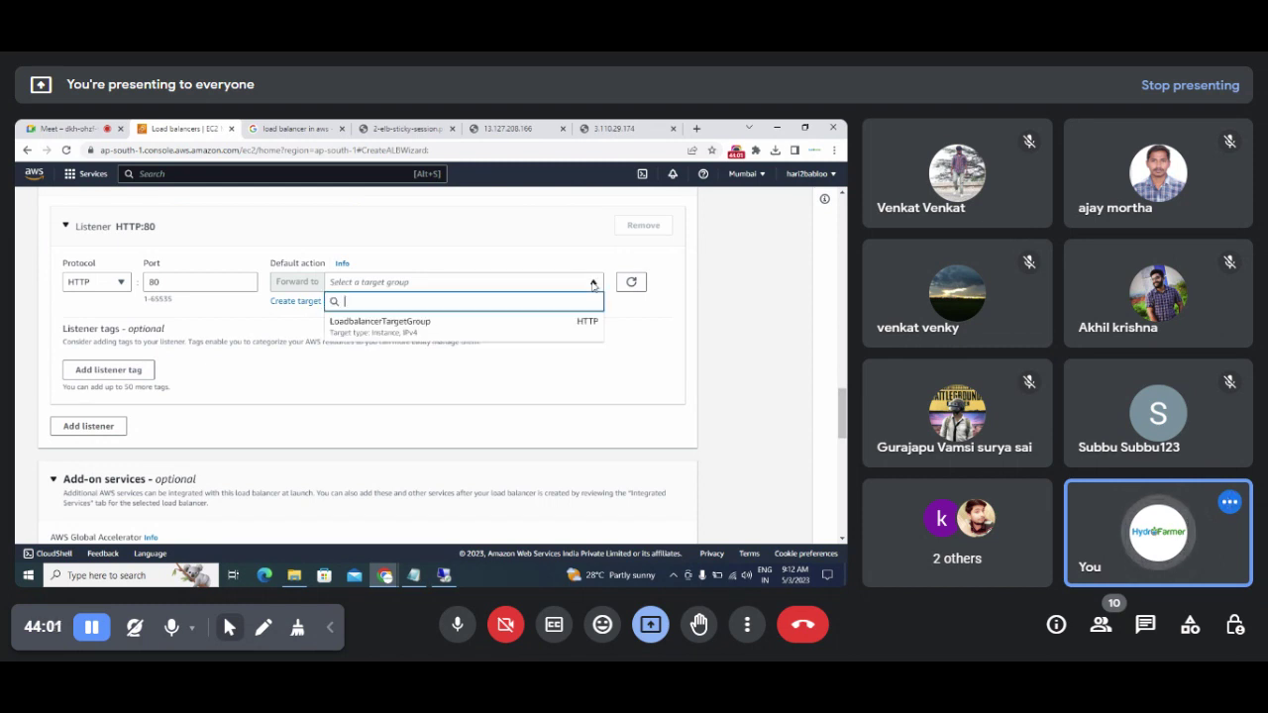
left_click(496, 330)
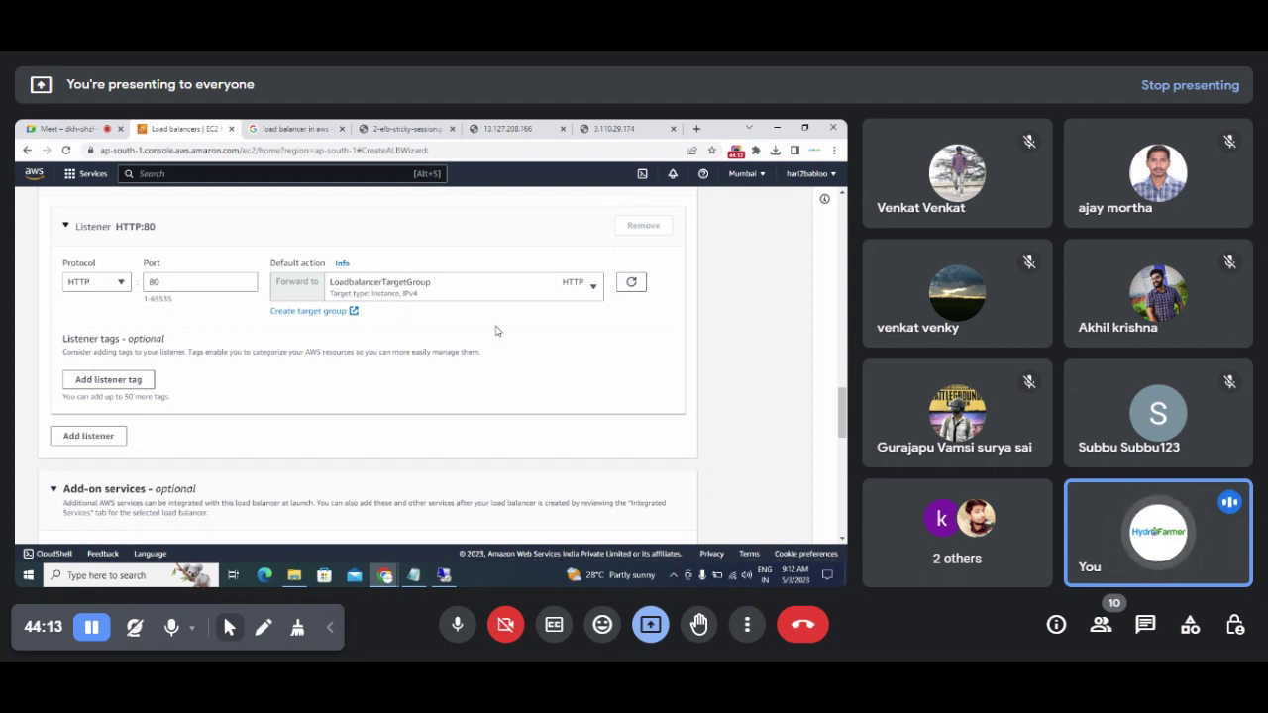
left_click(413, 574)
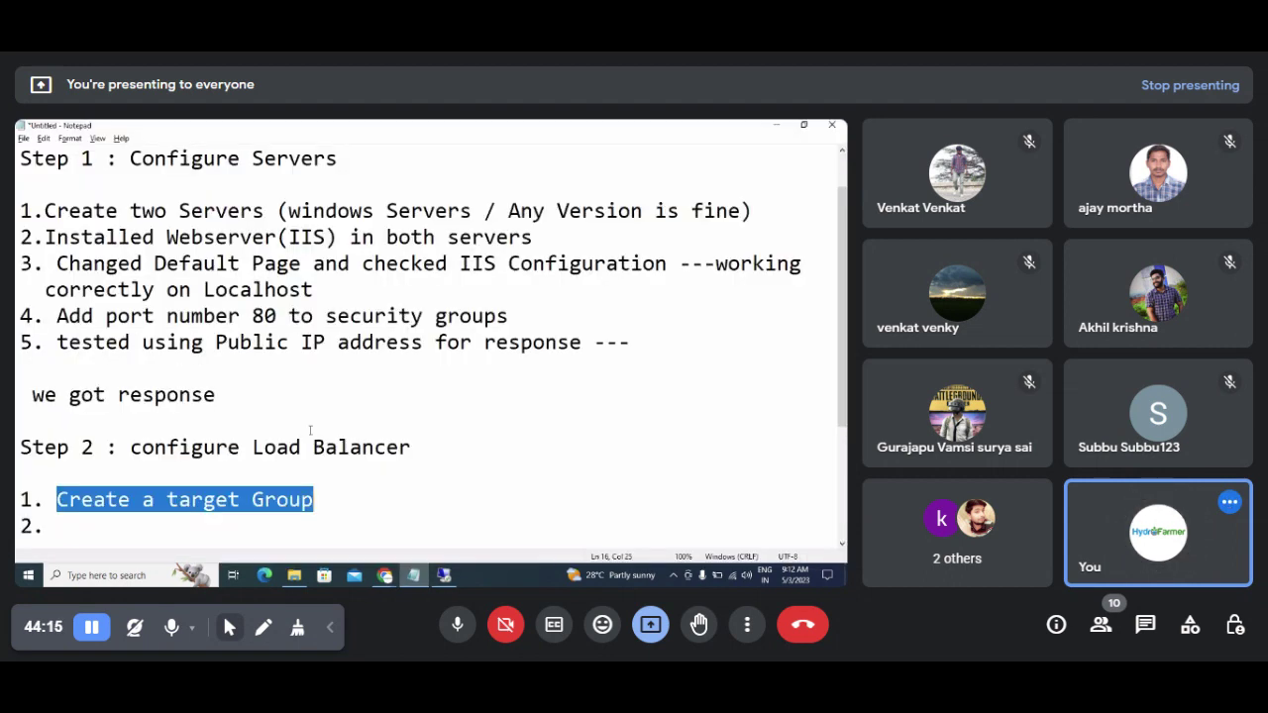
Step: Write '2.Create a Load Balancer' in the Notepad notes, then switch back to Chrome
left_click(109, 527)
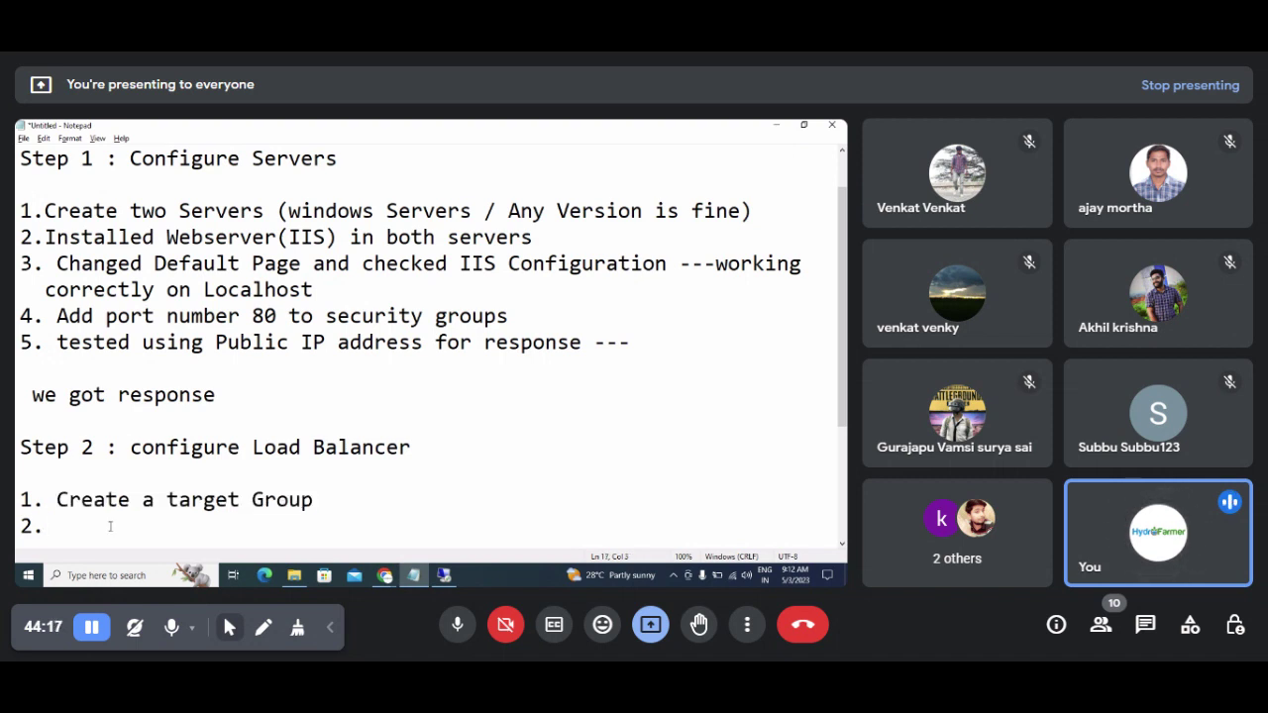
type("Create a ")
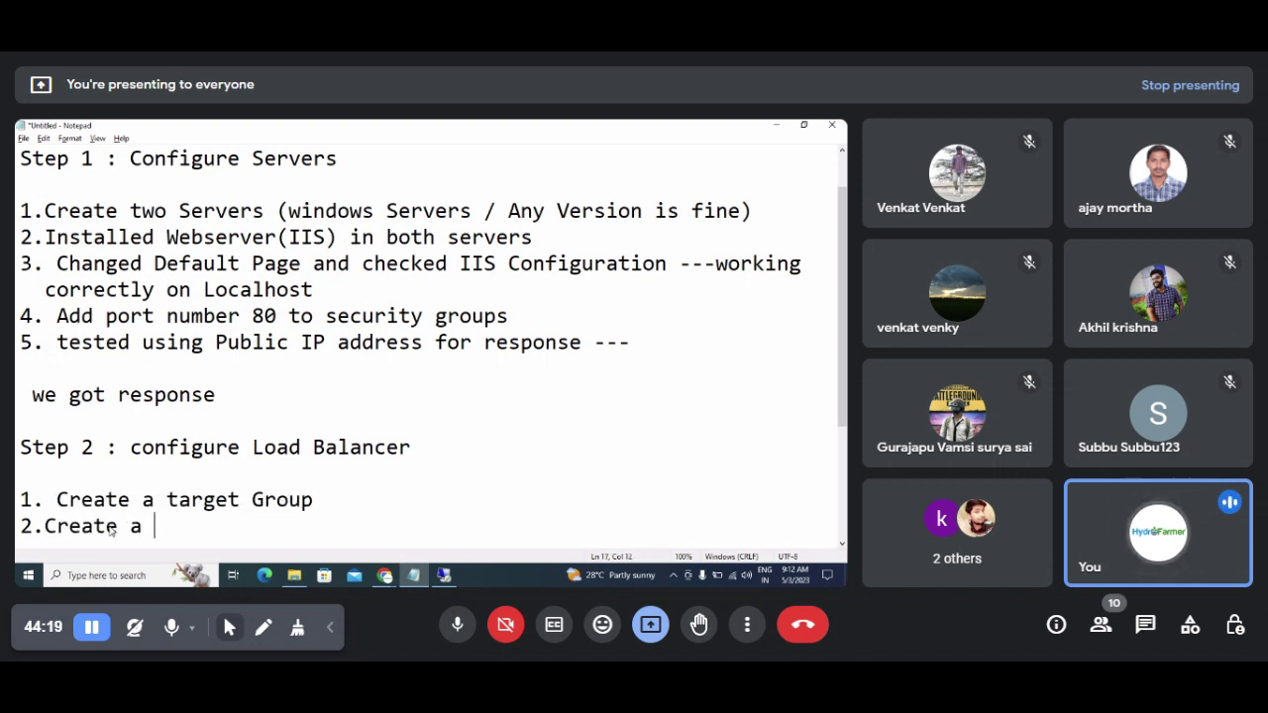
type("Load B")
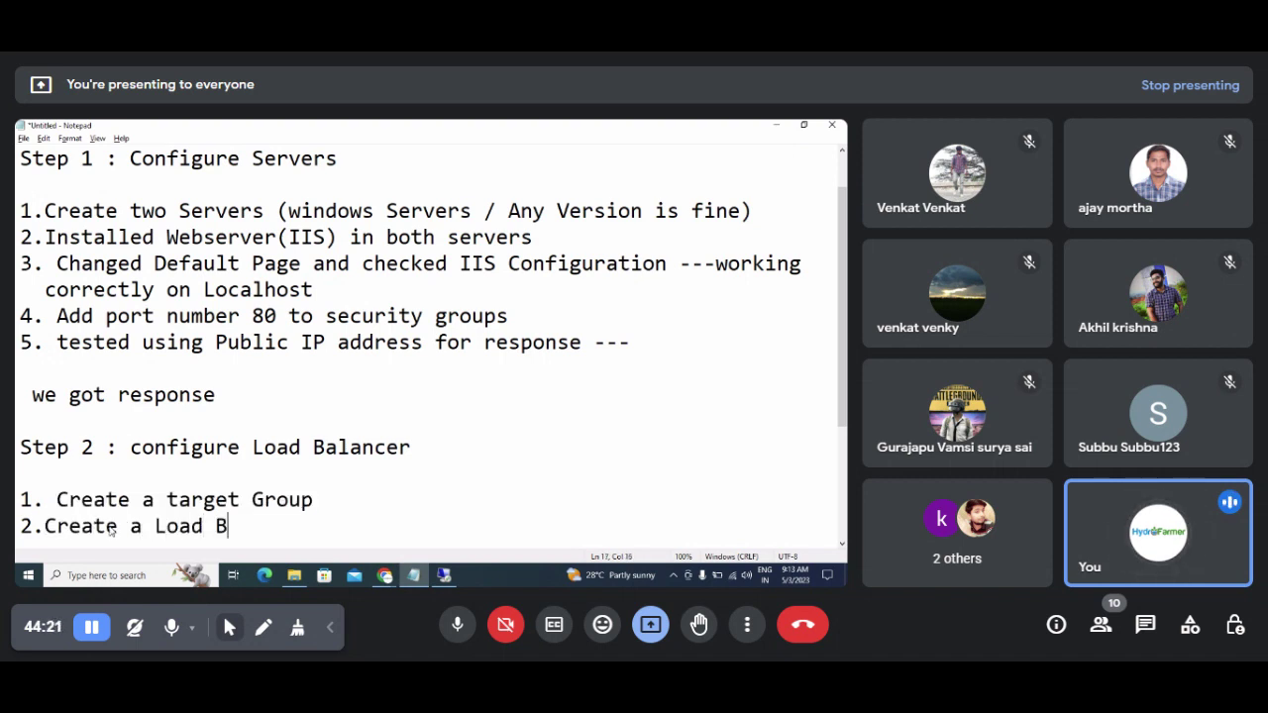
type("alancer")
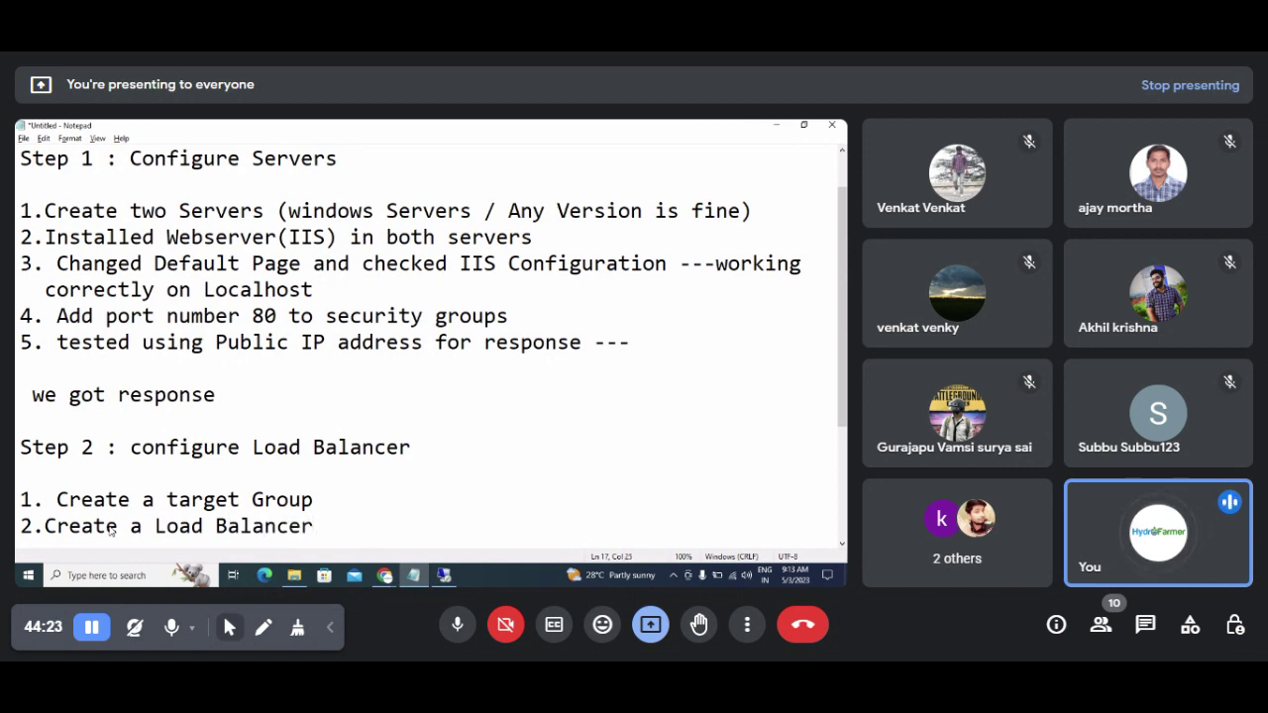
key("Return")
key("alt+Tab")
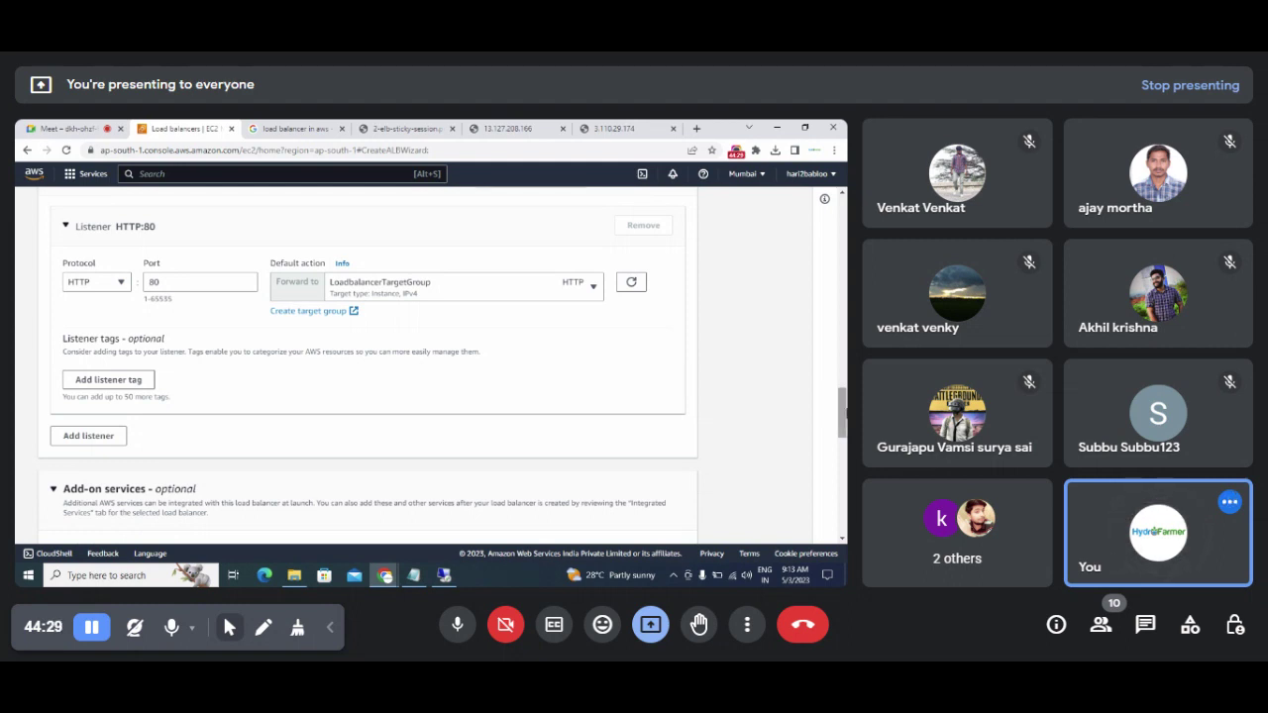
scroll(443, 364, "down", 2)
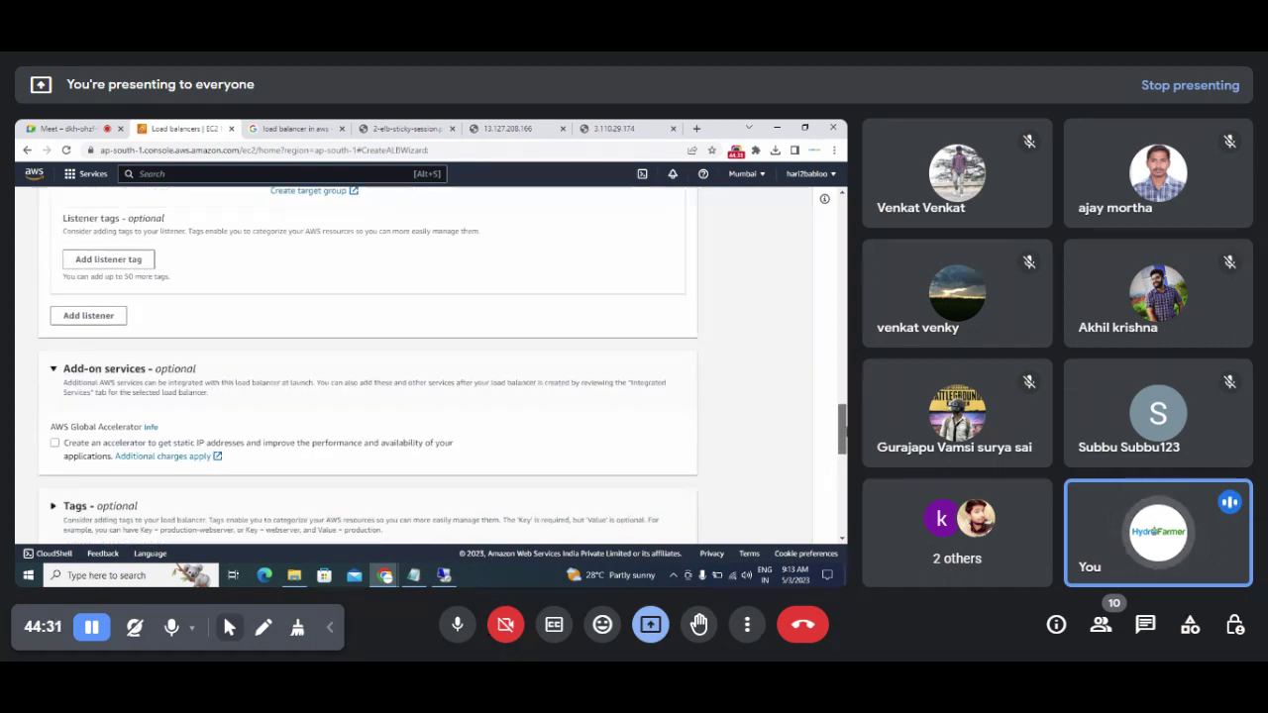
scroll(443, 364, "down", 2)
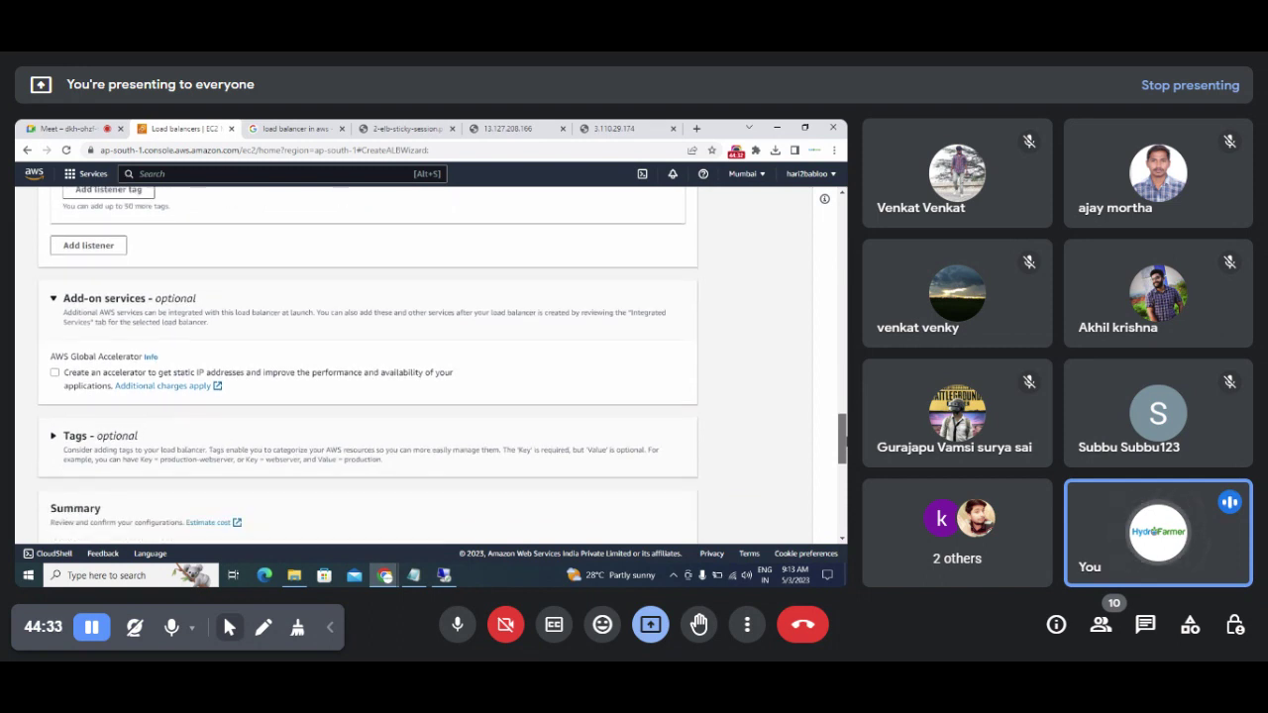
scroll(369, 371, "down", 4)
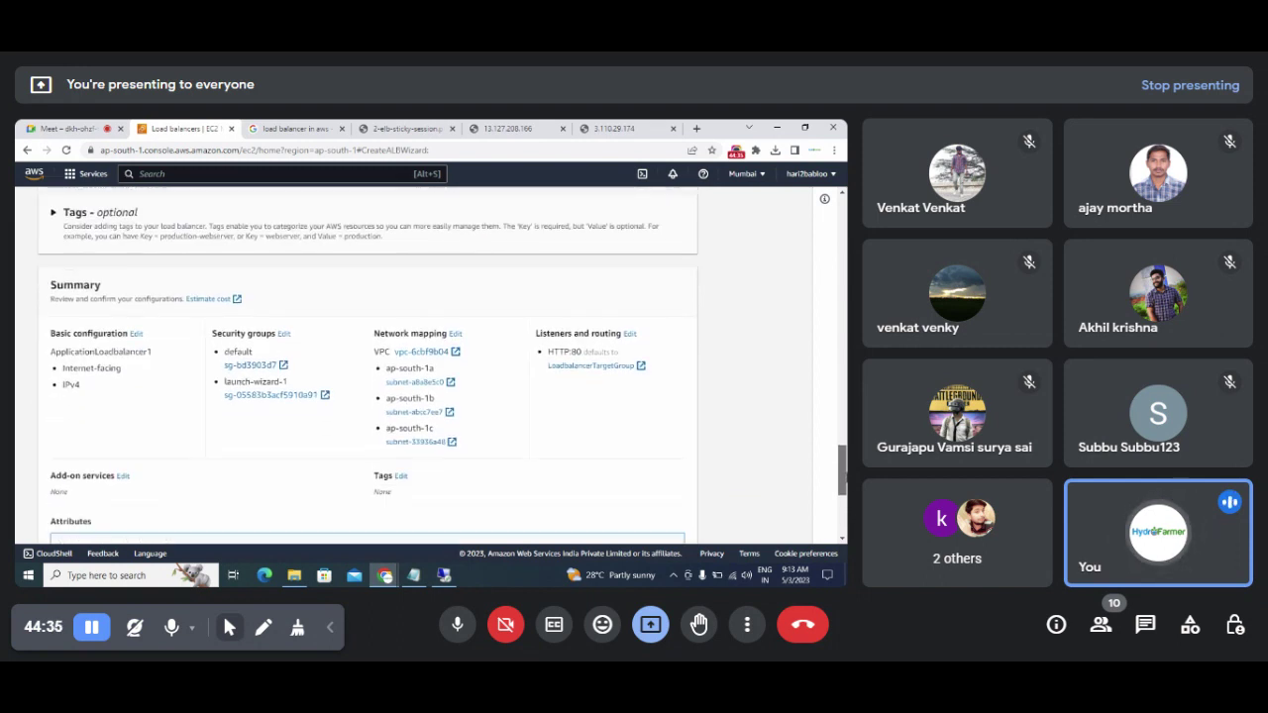
scroll(369, 370, "up", 3)
scroll(369, 370, "down", 3)
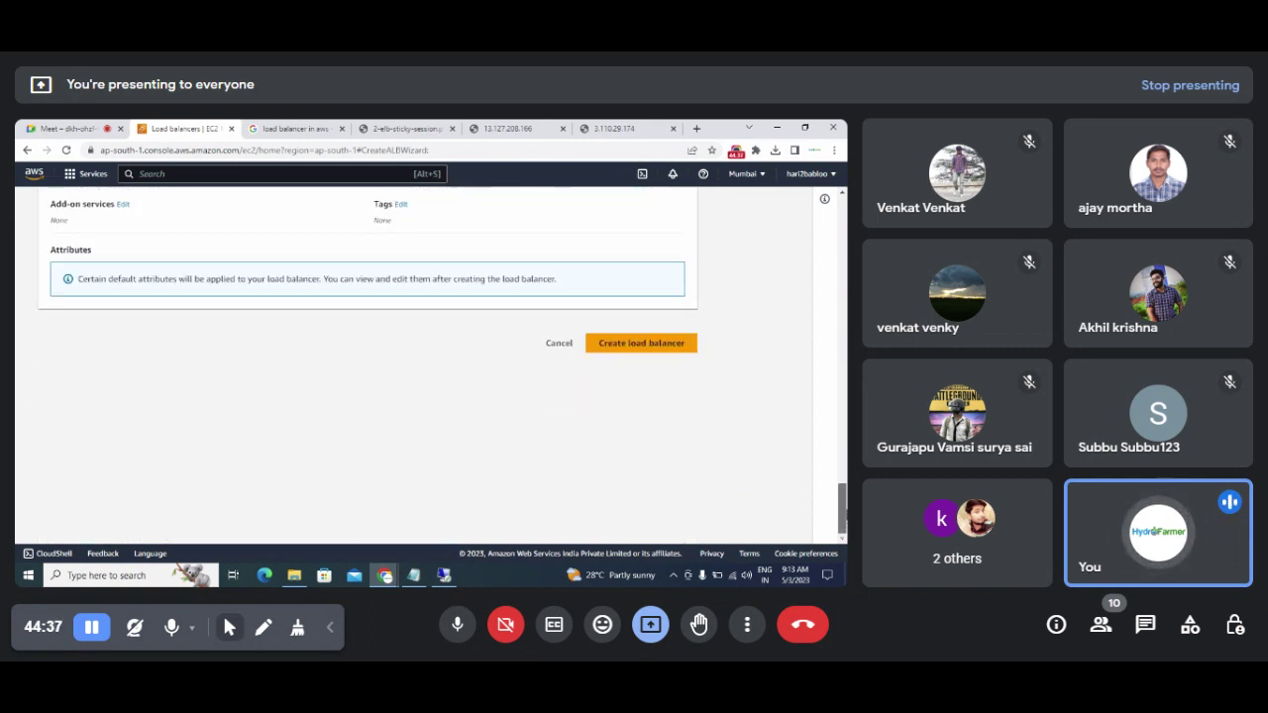
scroll(369, 371, "up", 1)
left_click_drag(841, 485, 832, 225)
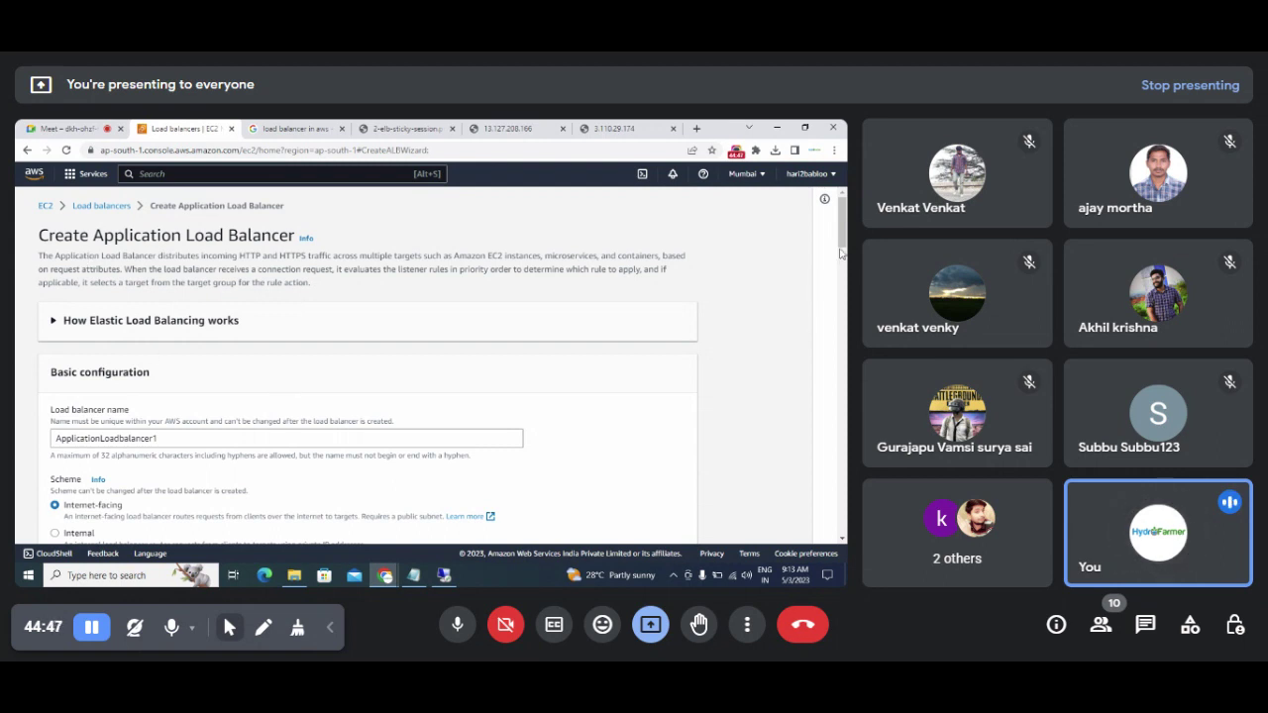
Step: Verify the Internet-facing scheme, IPv4 address type and unchanged region in the load balancer form
scroll(693, 307, "down", 3)
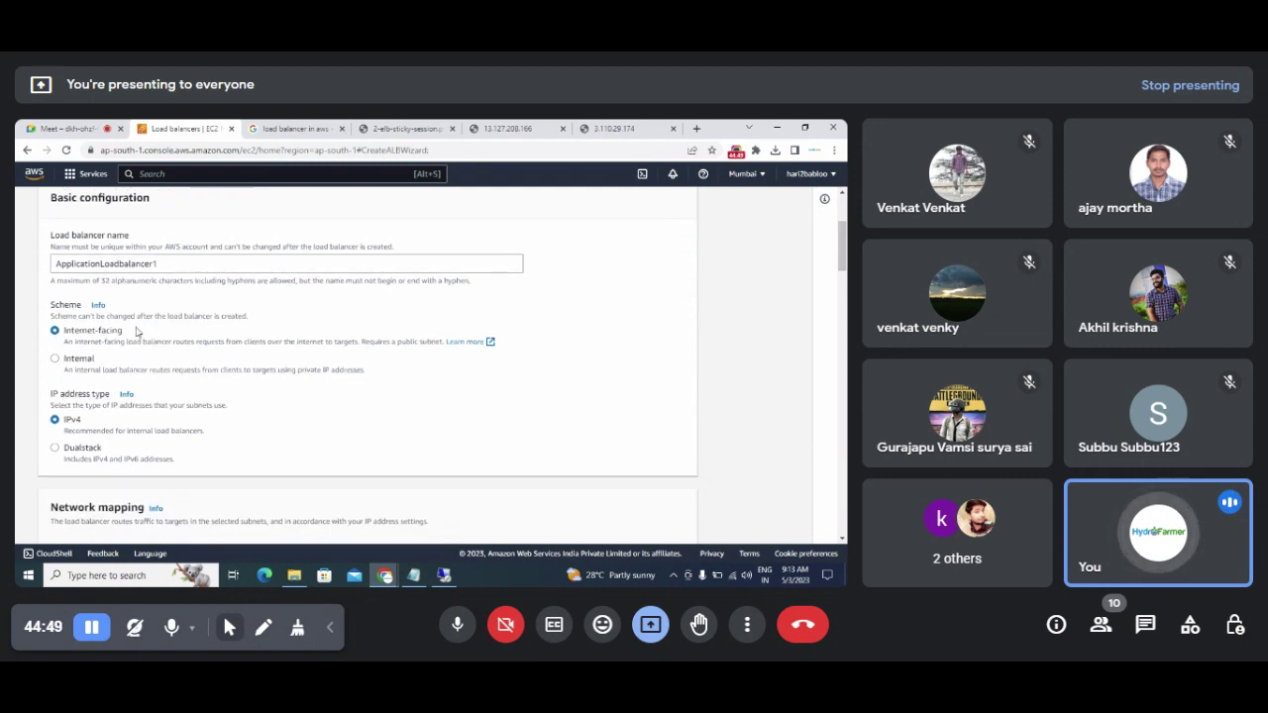
left_click_drag(66, 333, 126, 337)
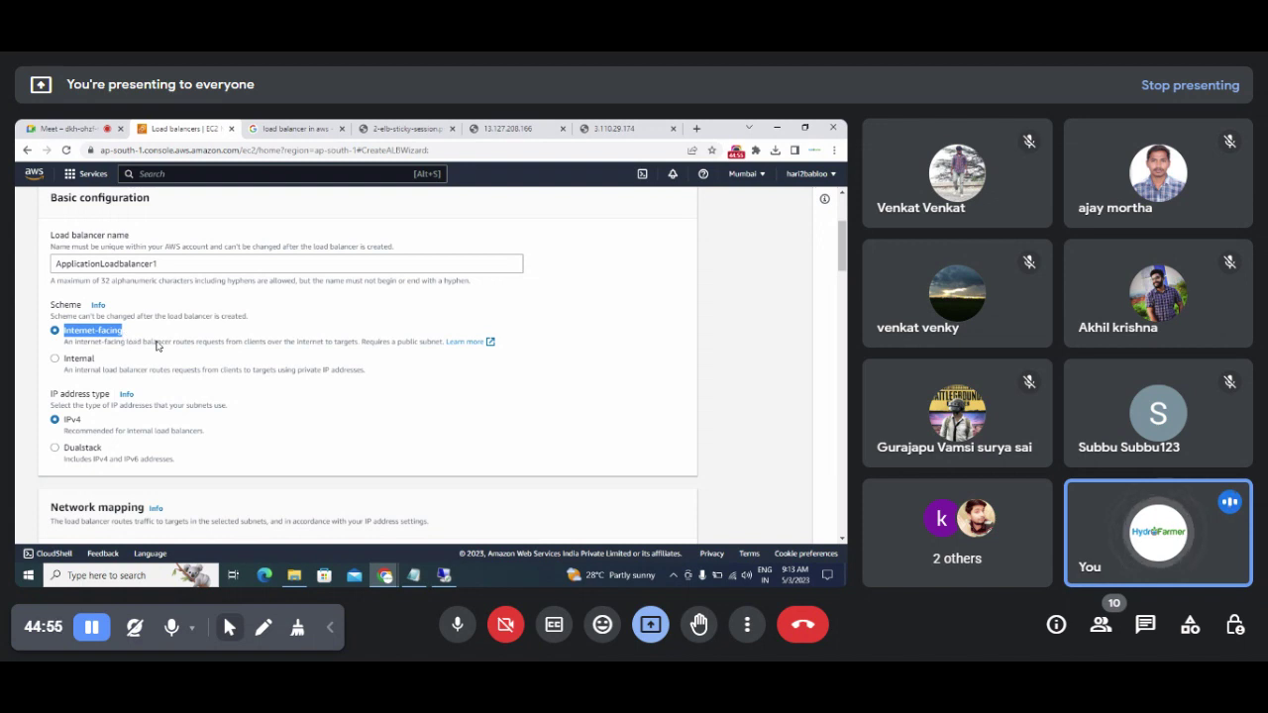
left_click_drag(64, 422, 92, 426)
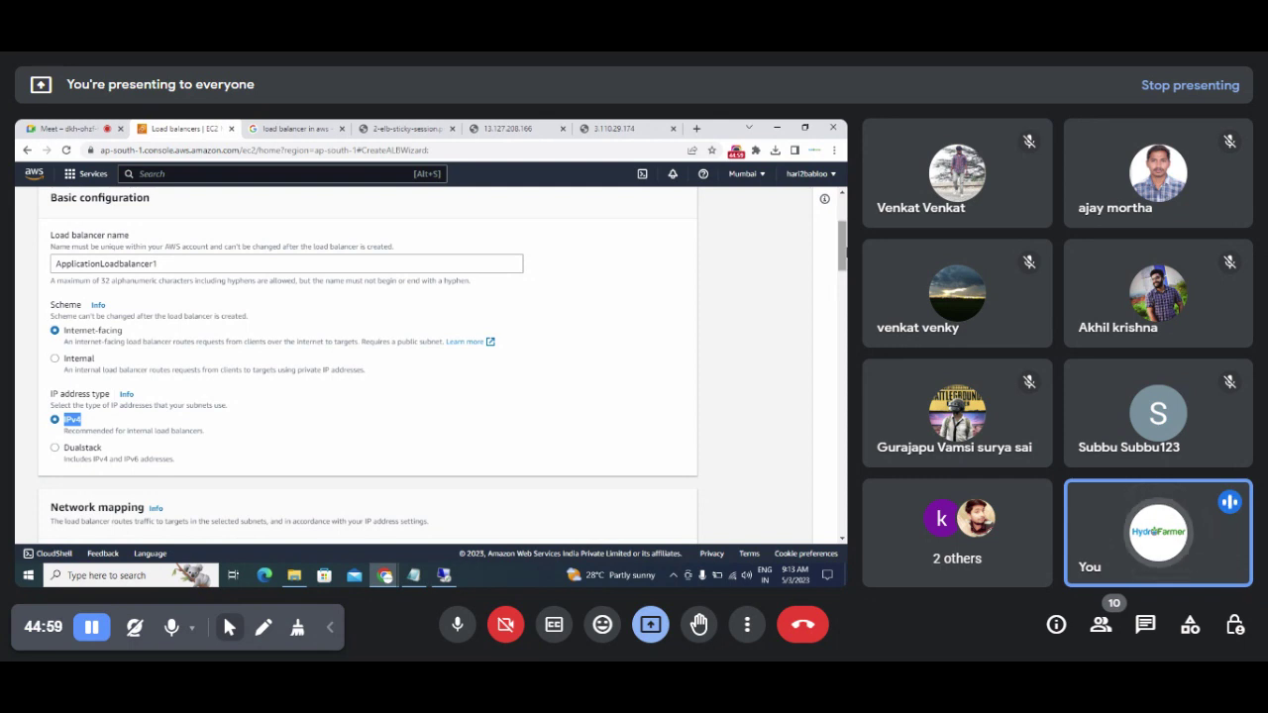
scroll(843, 255, "down", 5)
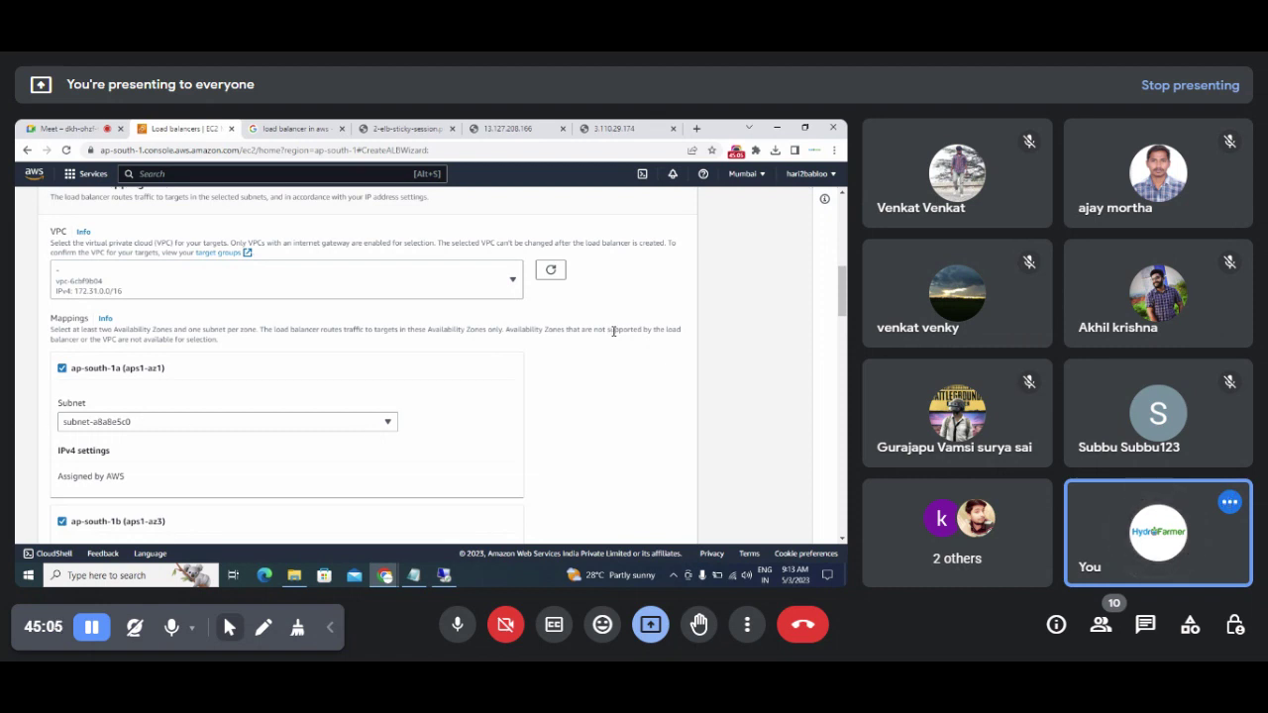
left_click(753, 181)
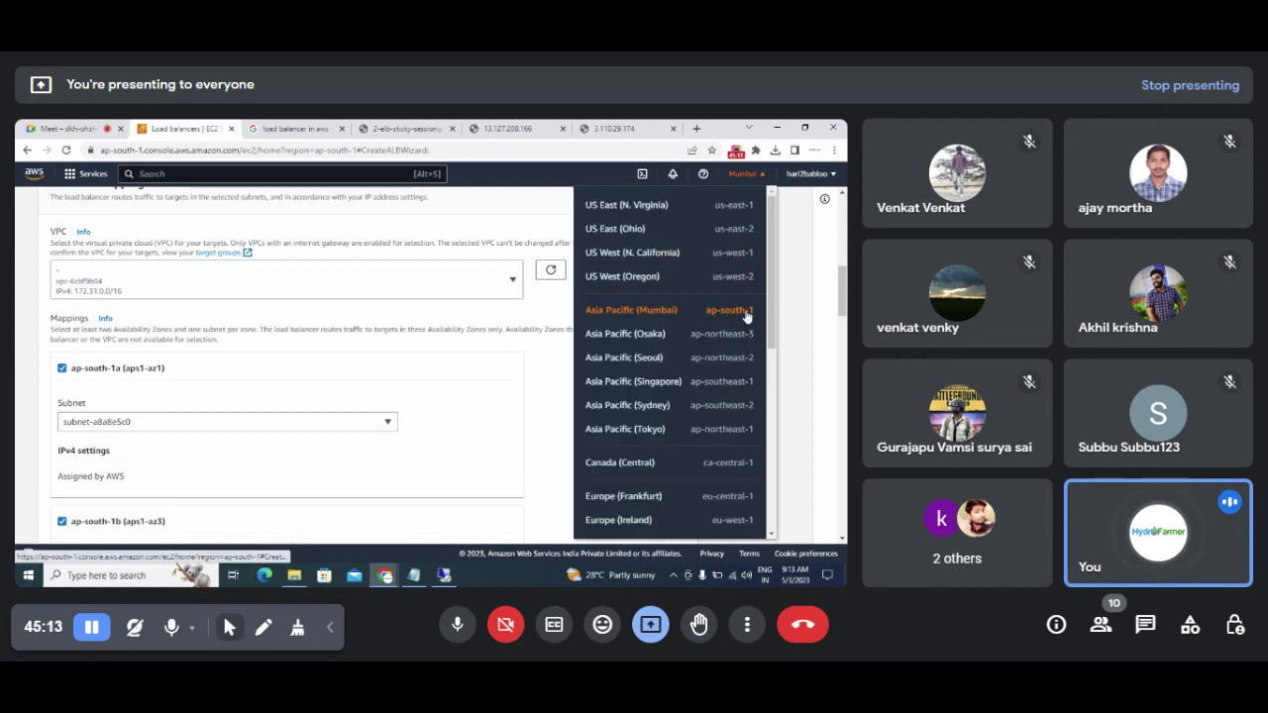
scroll(839, 307, "down", 2)
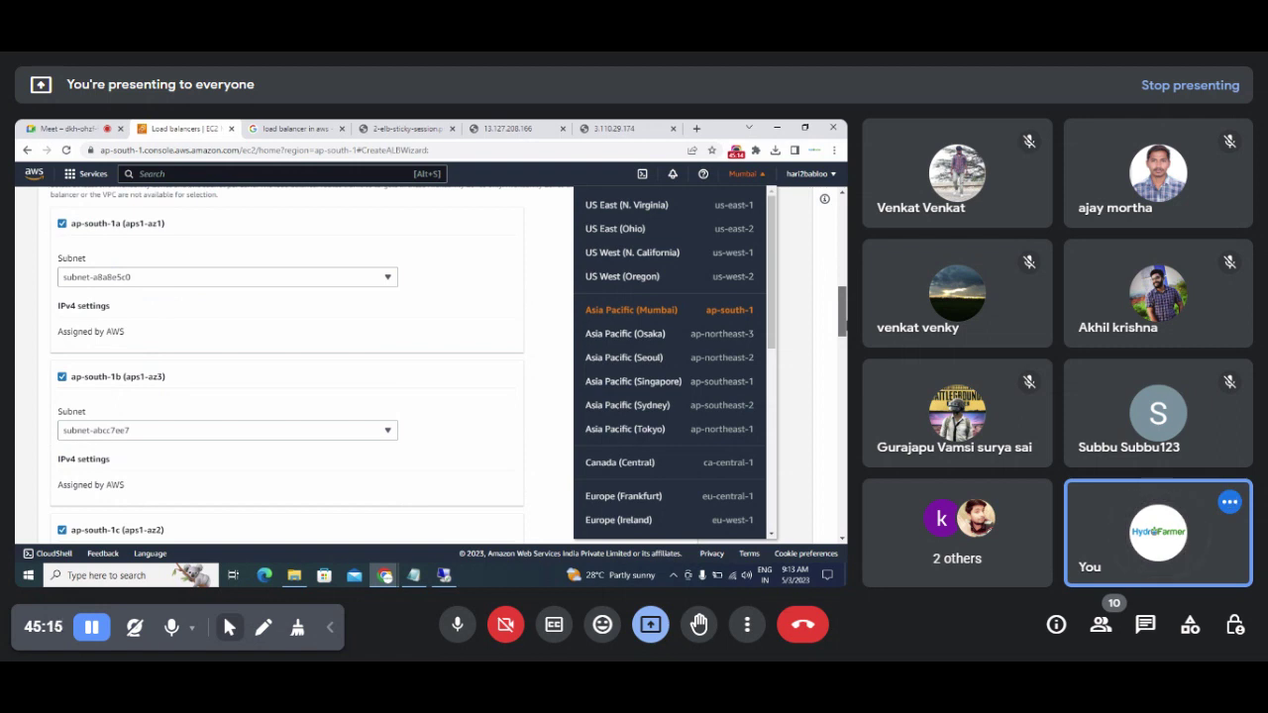
left_click(798, 312)
left_click_drag(844, 327, 844, 358)
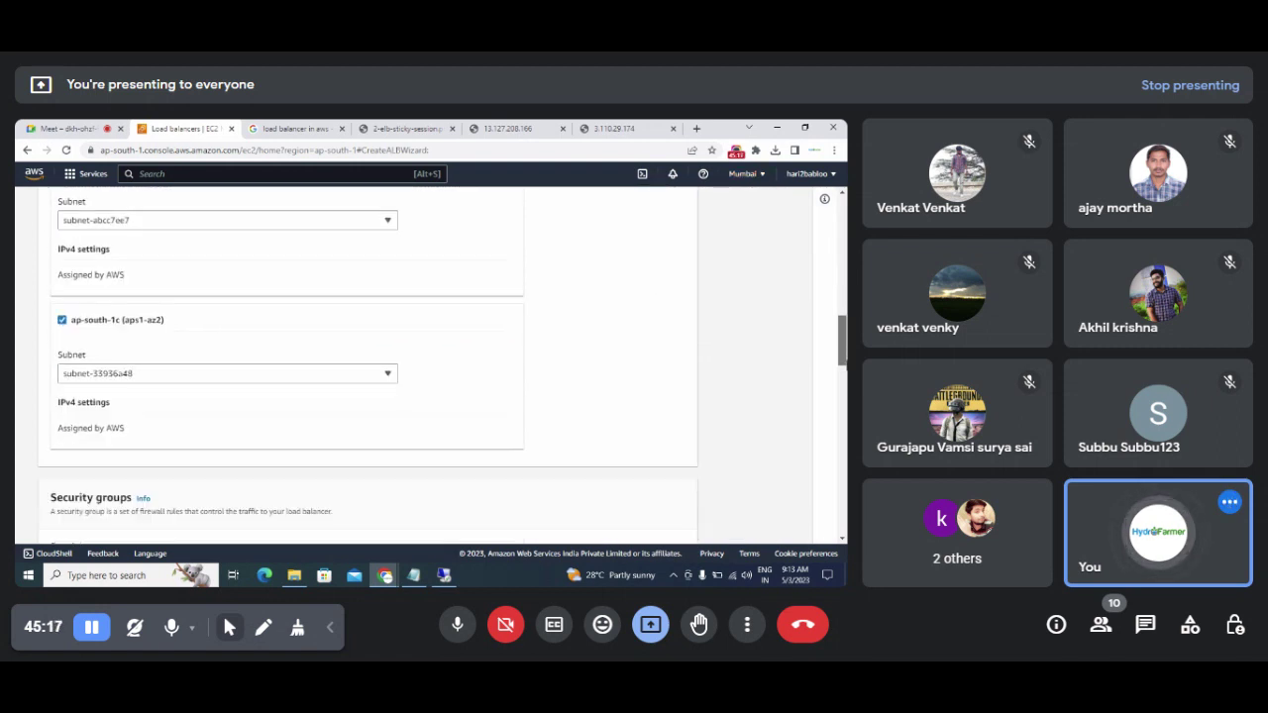
Step: Confirm the HTTP:80 listener forwards to LoadbalancerTargetGroup and scroll to the review summary
scroll(461, 430, "down", 3)
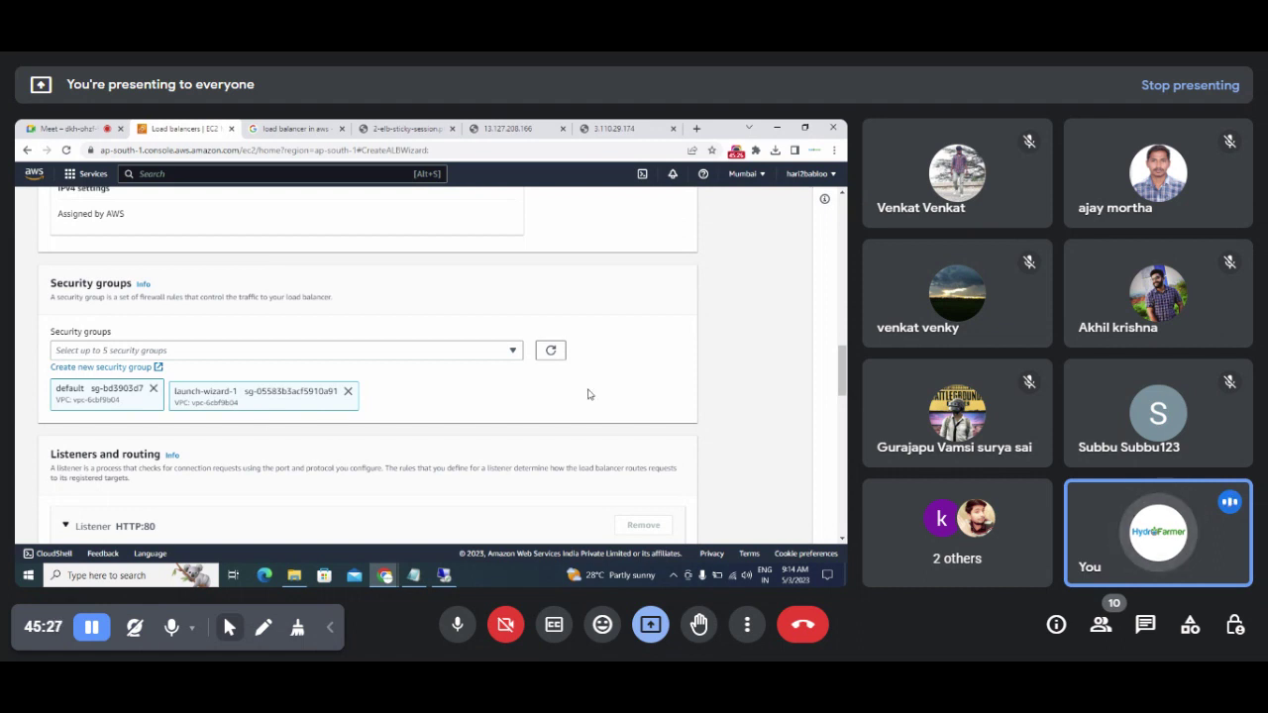
scroll(837, 373, "down", 1)
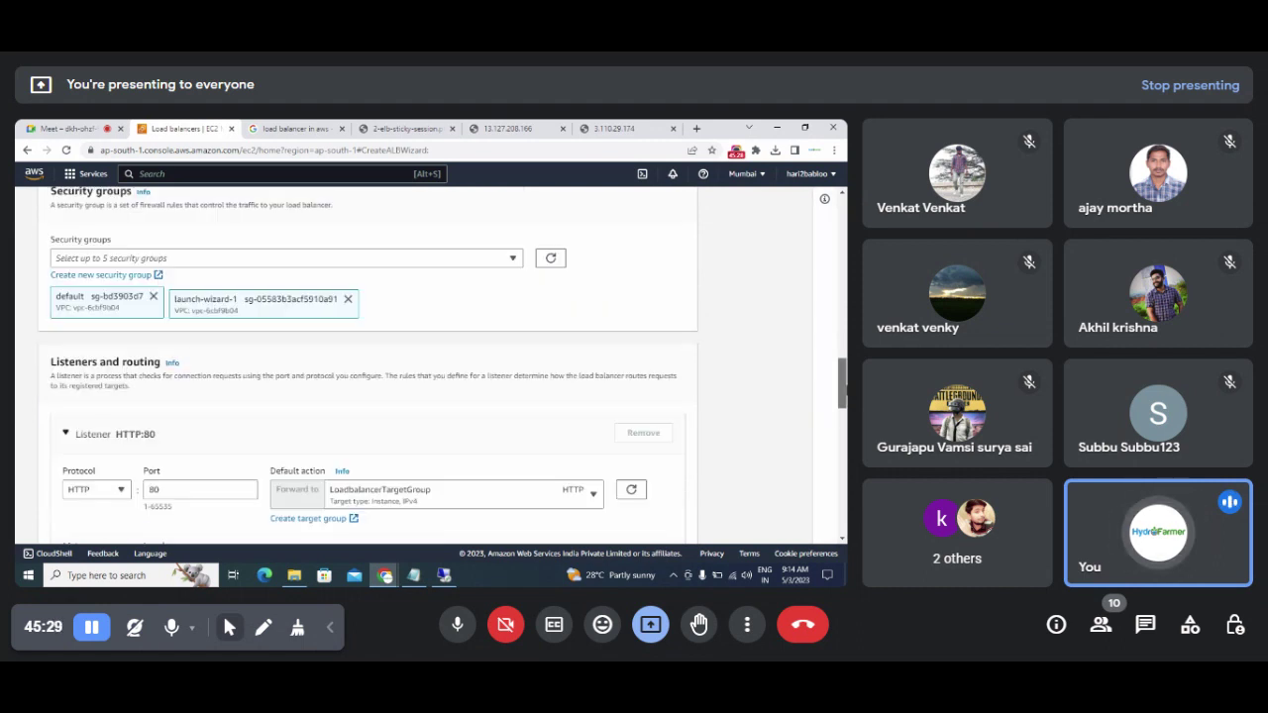
scroll(840, 377, "down", 1)
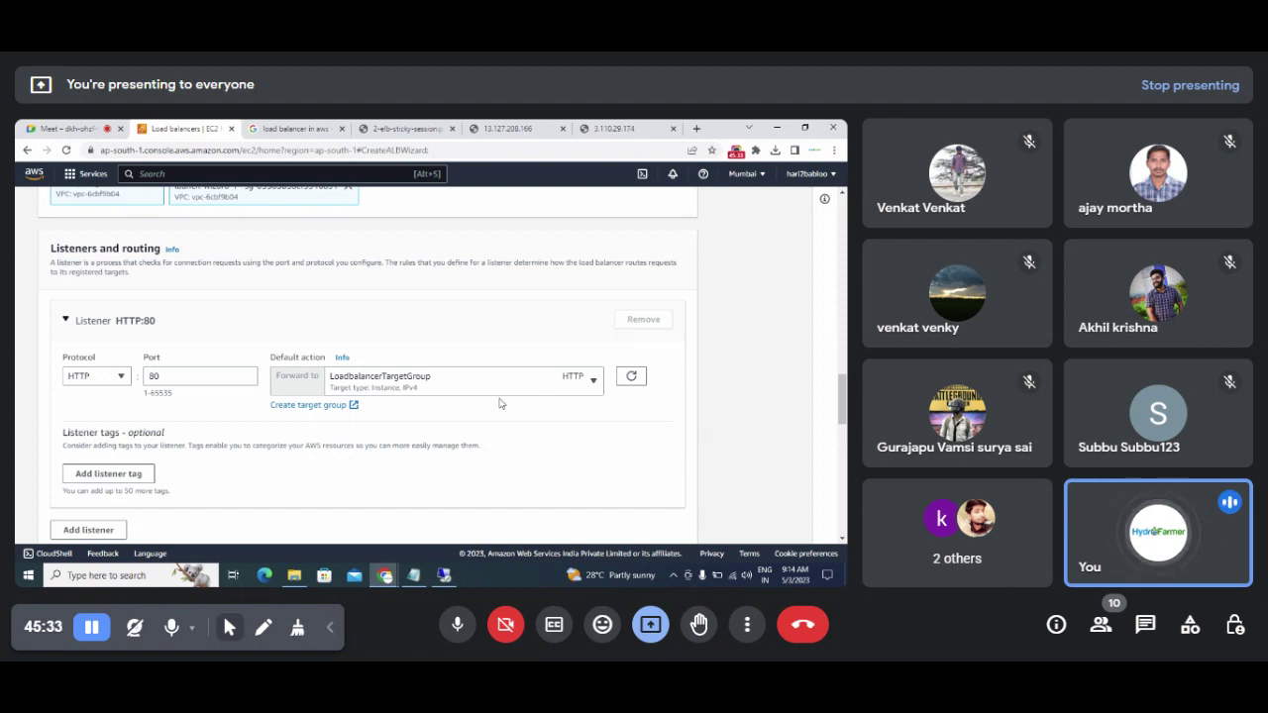
left_click(595, 384)
left_click(596, 385)
left_click_drag(843, 404, 843, 501)
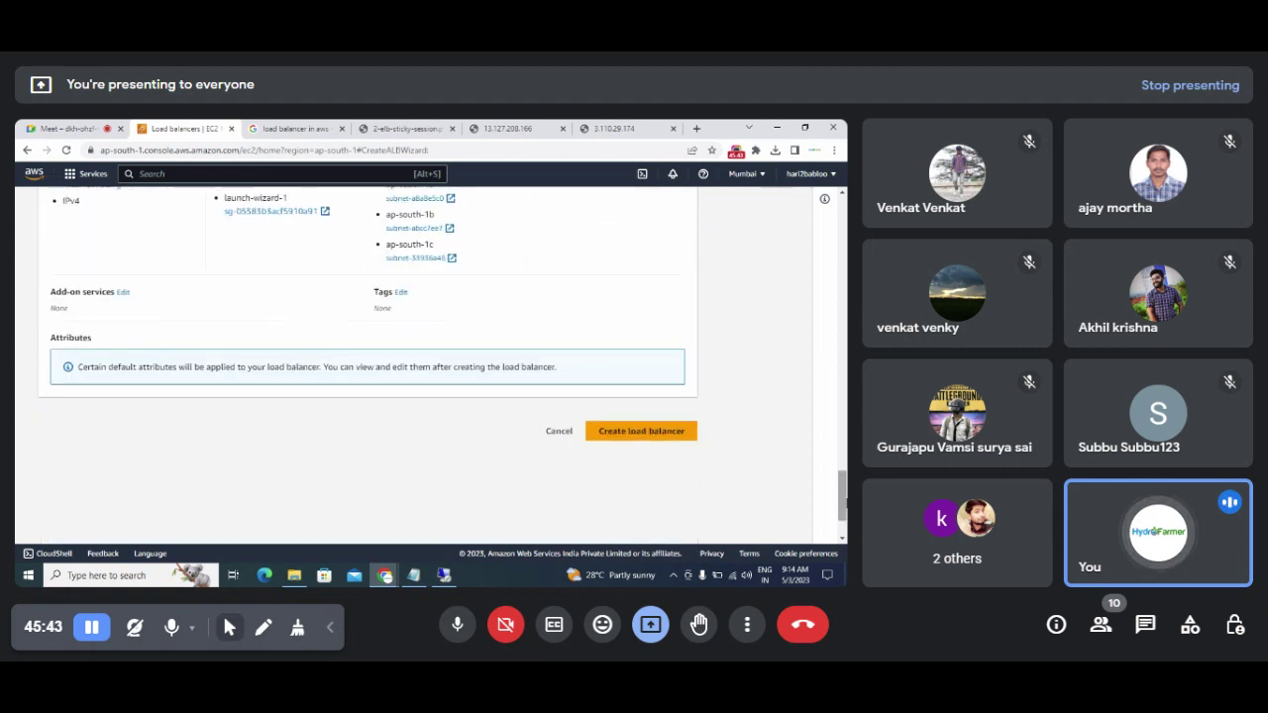
Step: Create ApplicationLoadbalancer1 and view it in the Load balancers list
left_click(621, 438)
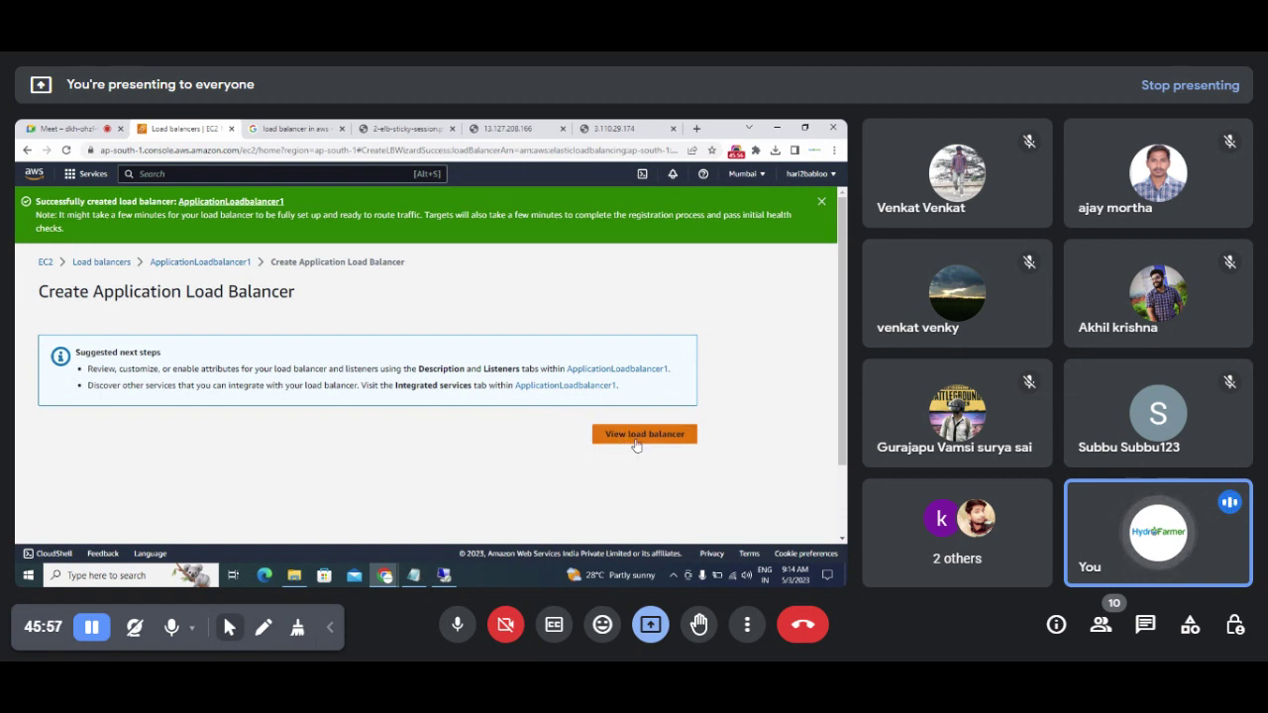
left_click(642, 436)
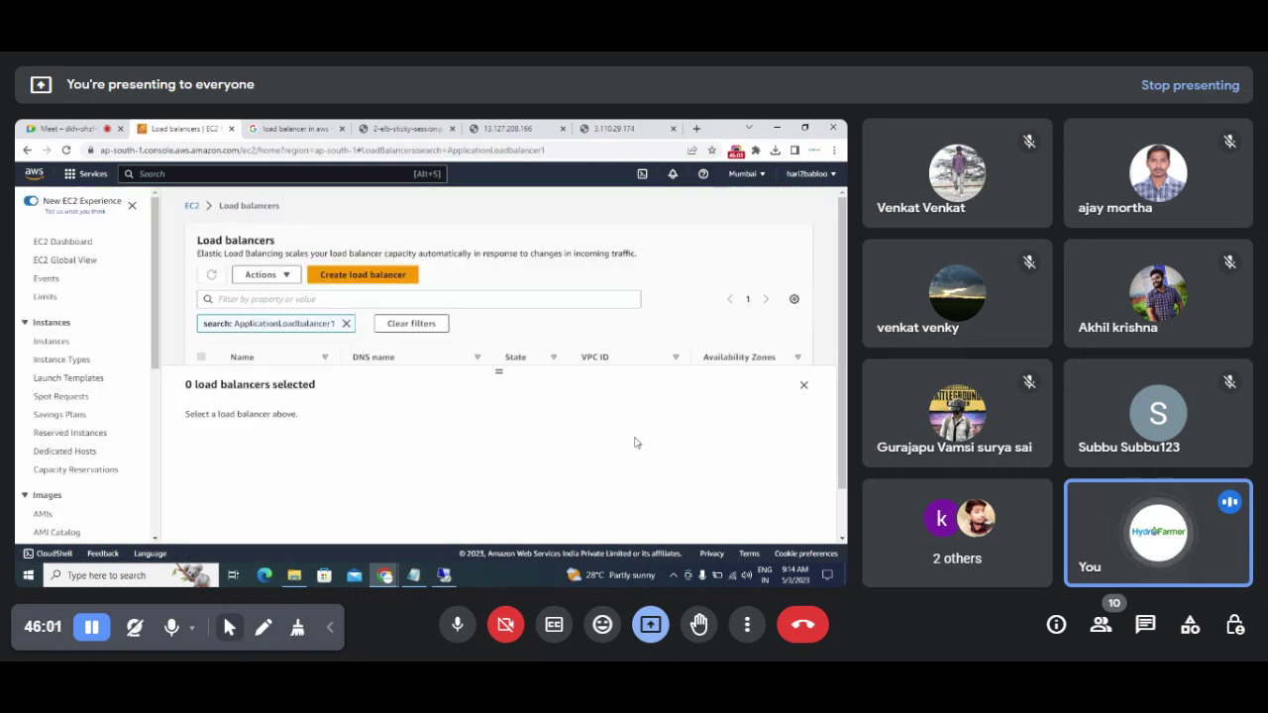
Step: Close the details panel, sort by State descending, and refresh twice while ApplicationLoadbalancer1 provisions
left_click(804, 385)
left_click_drag(378, 413, 644, 415)
scroll(581, 418, "left", 5)
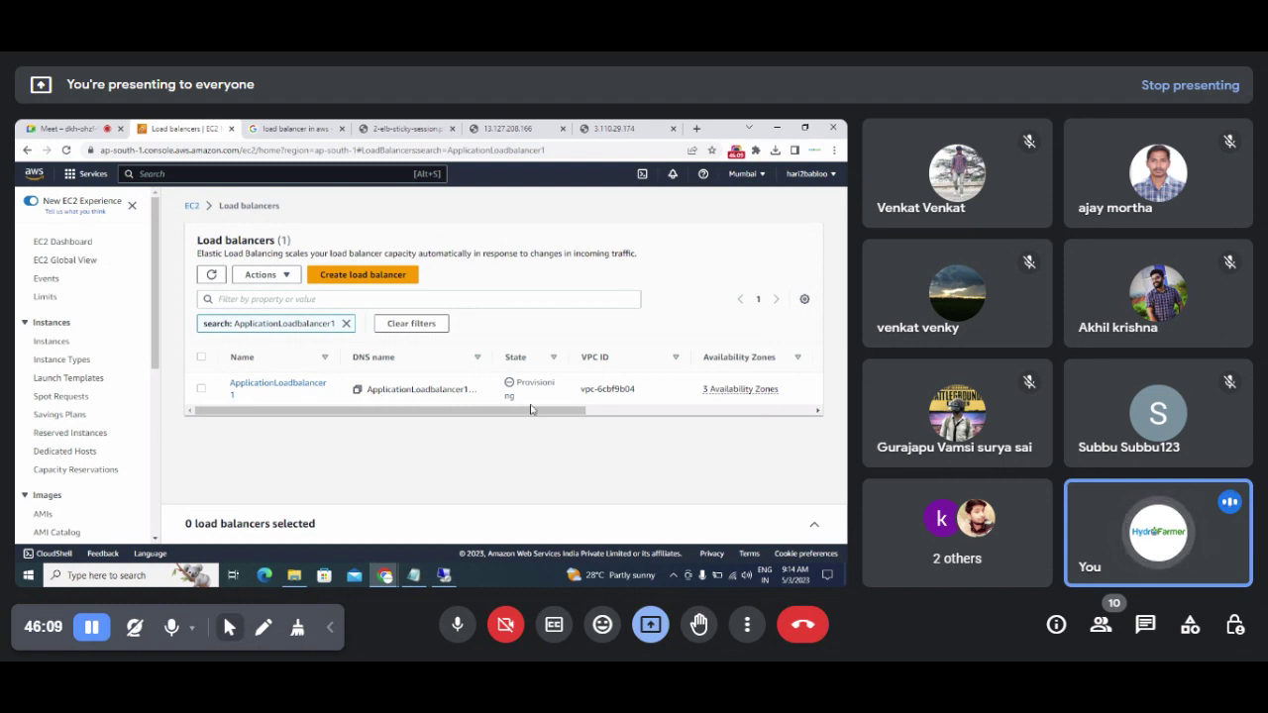
left_click(553, 358)
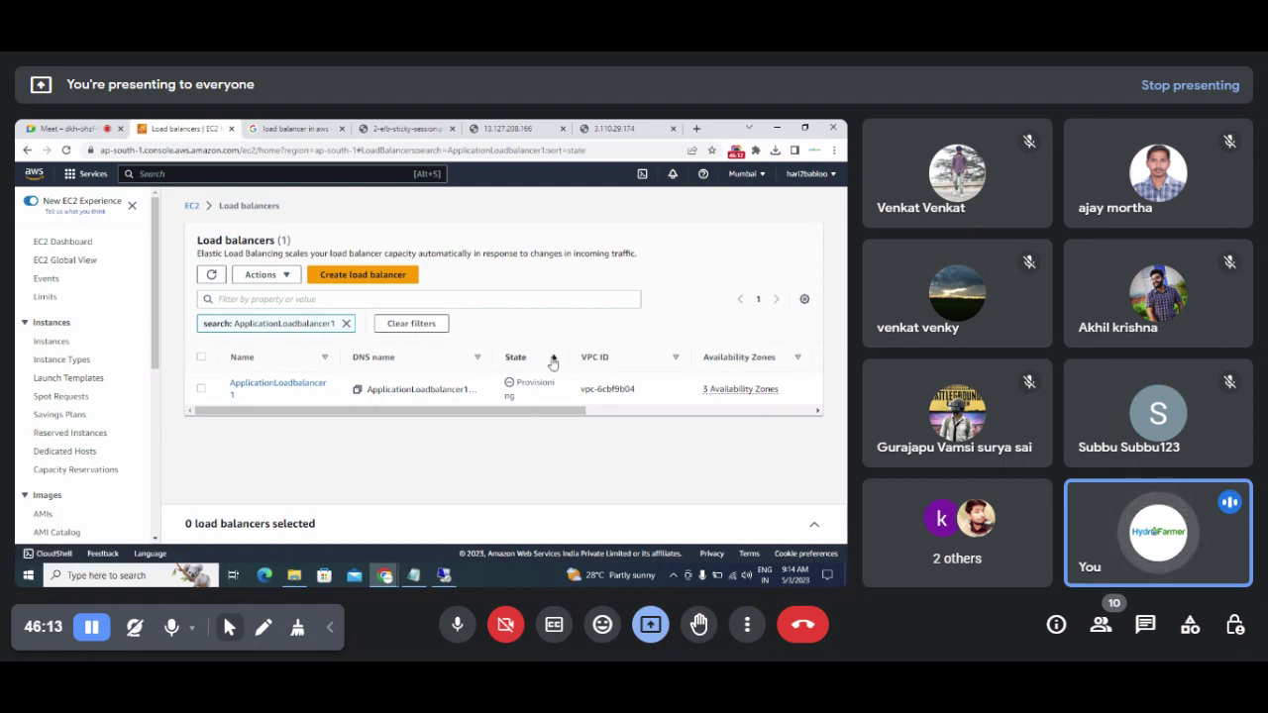
left_click(553, 360)
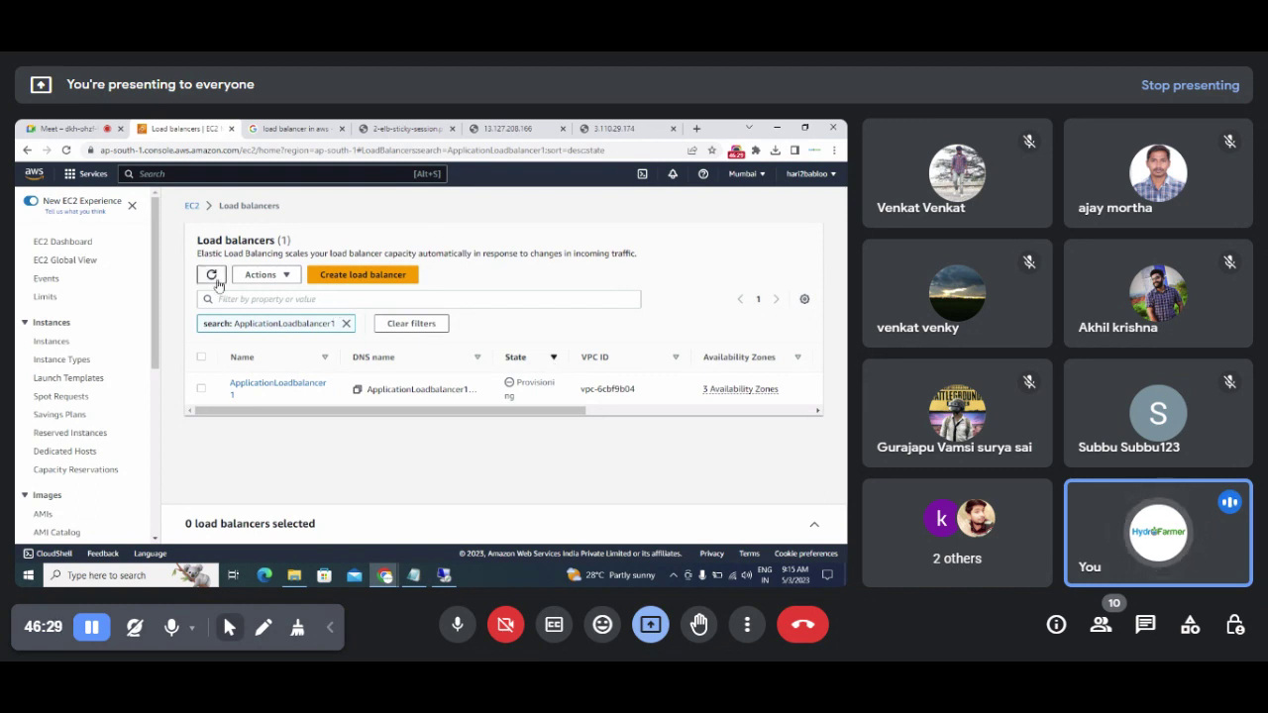
left_click(211, 276)
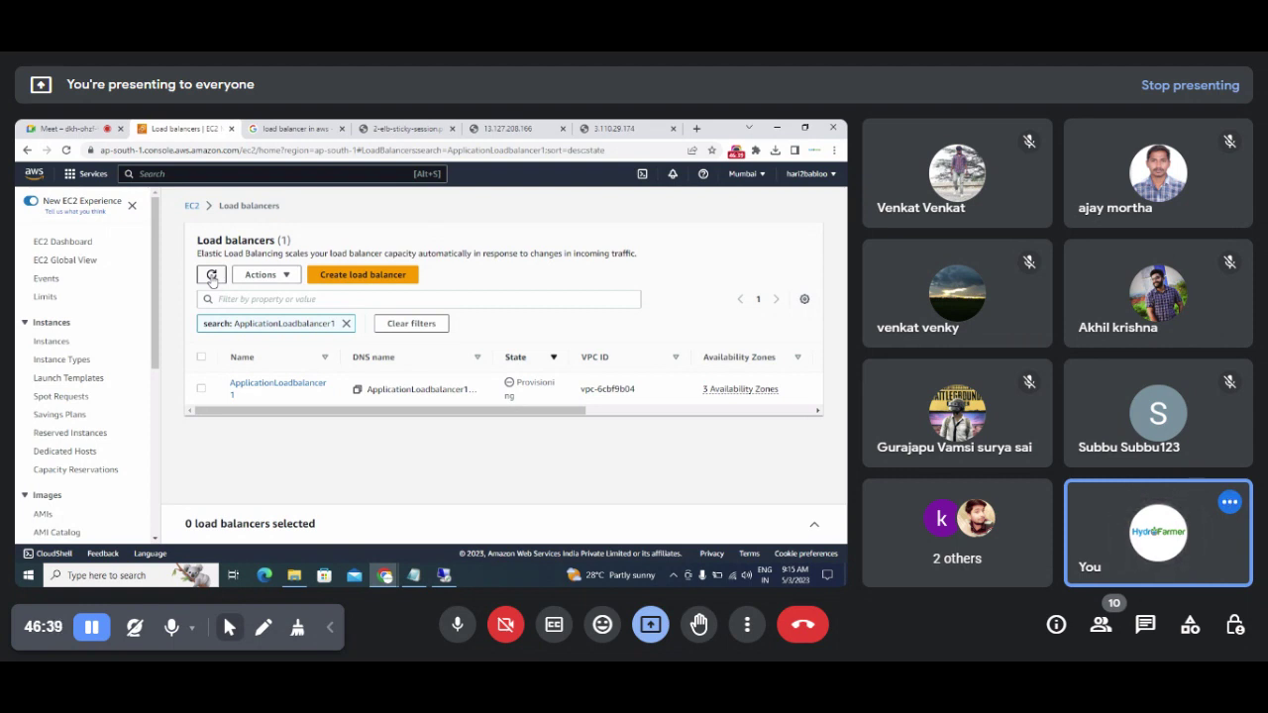
left_click(211, 277)
left_click(74, 129)
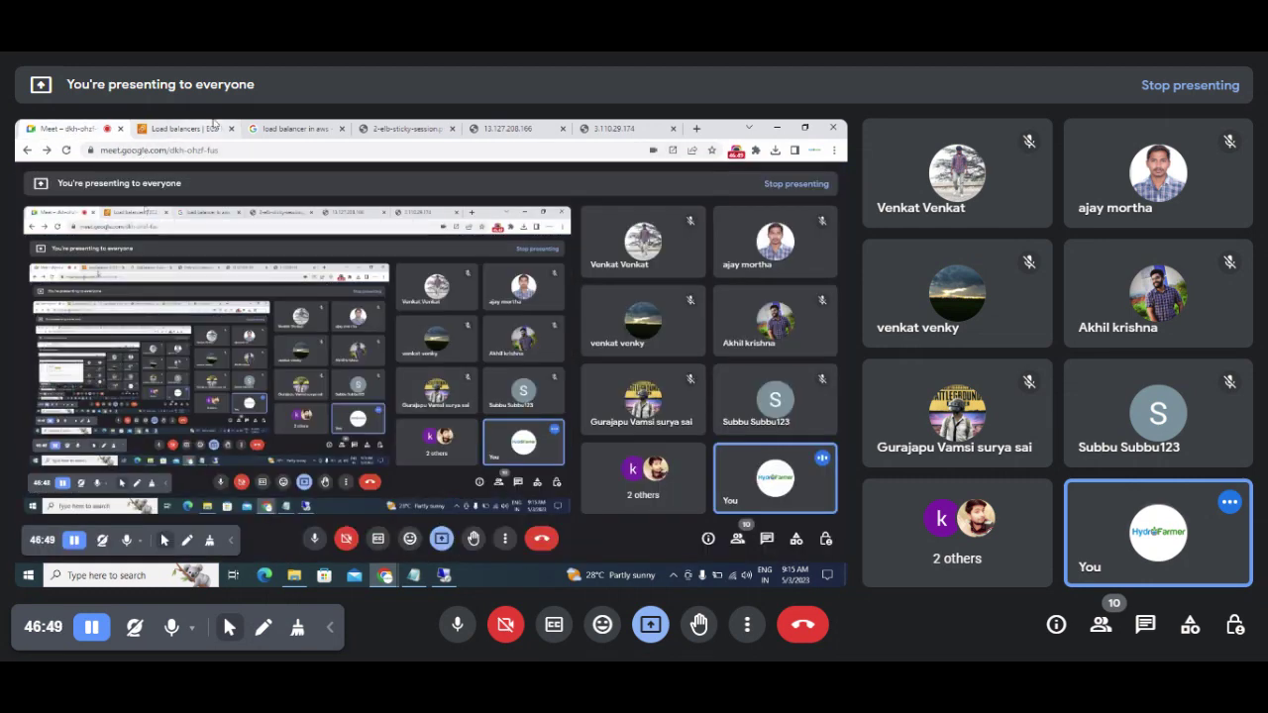
left_click(182, 128)
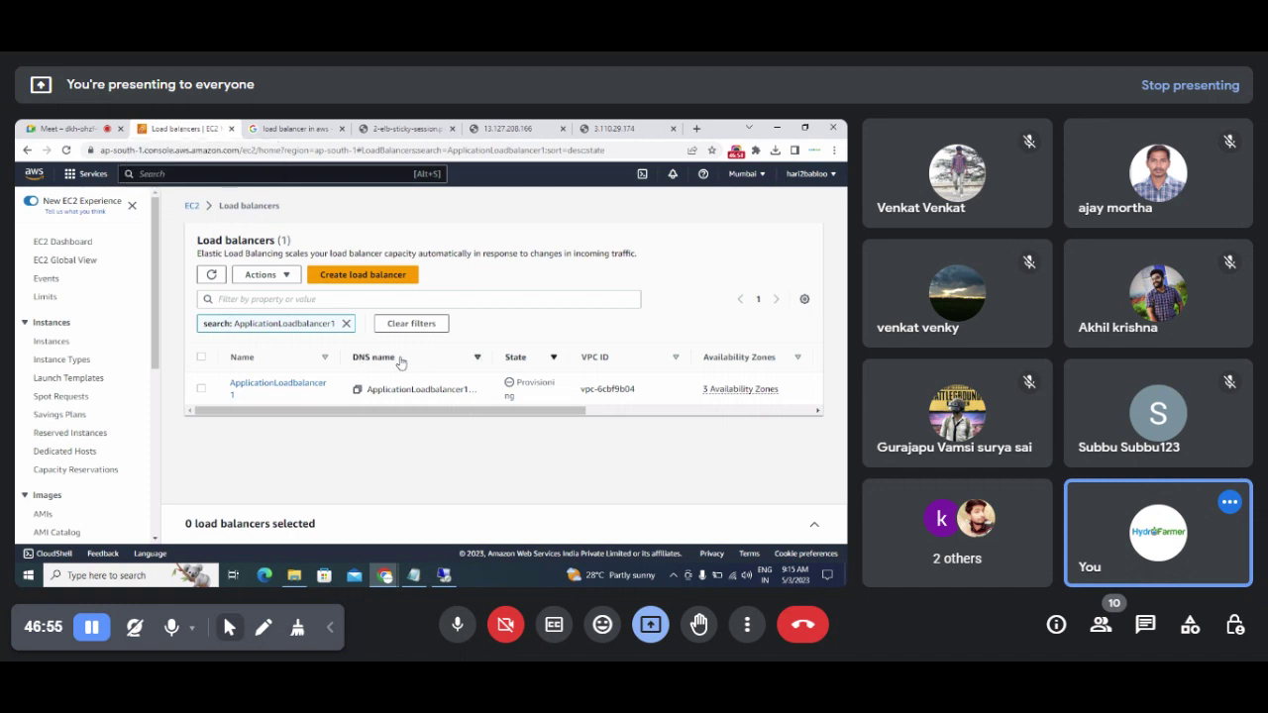
Step: Clear the name filter, refresh until ApplicationLoadbalancer1 shows Active, then go to EC2 Instances
left_click(346, 324)
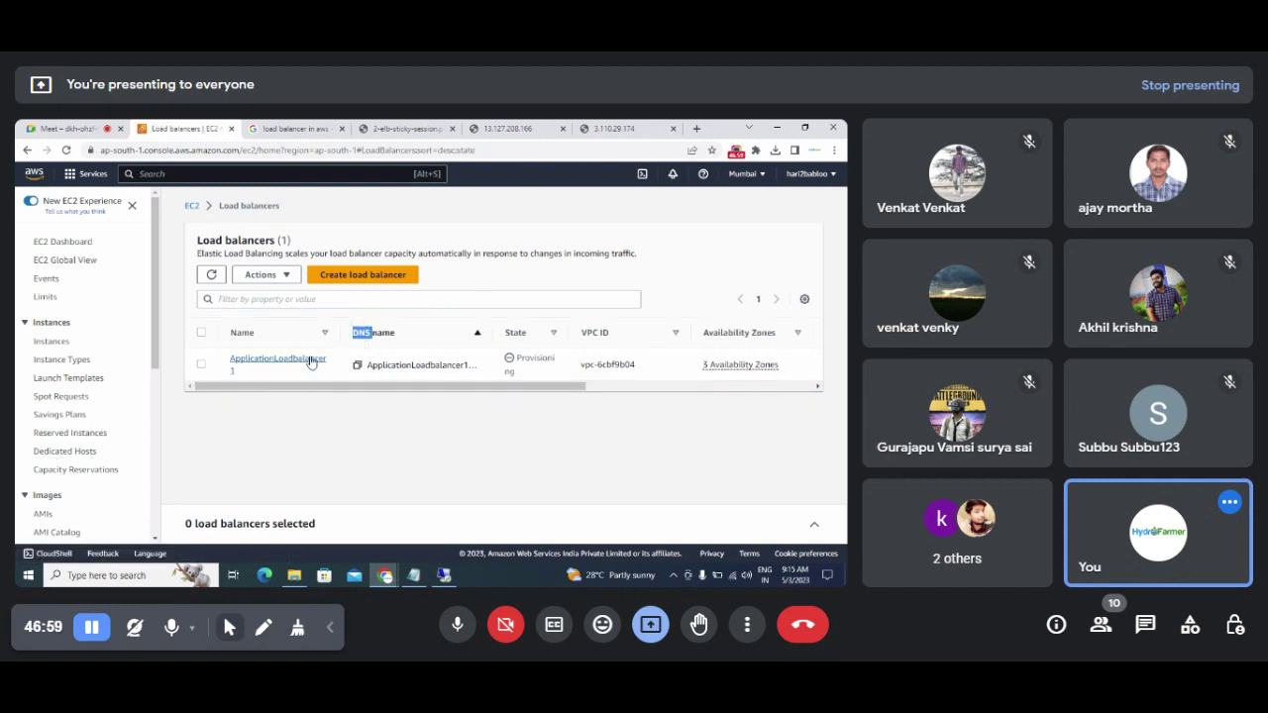
left_click(579, 270)
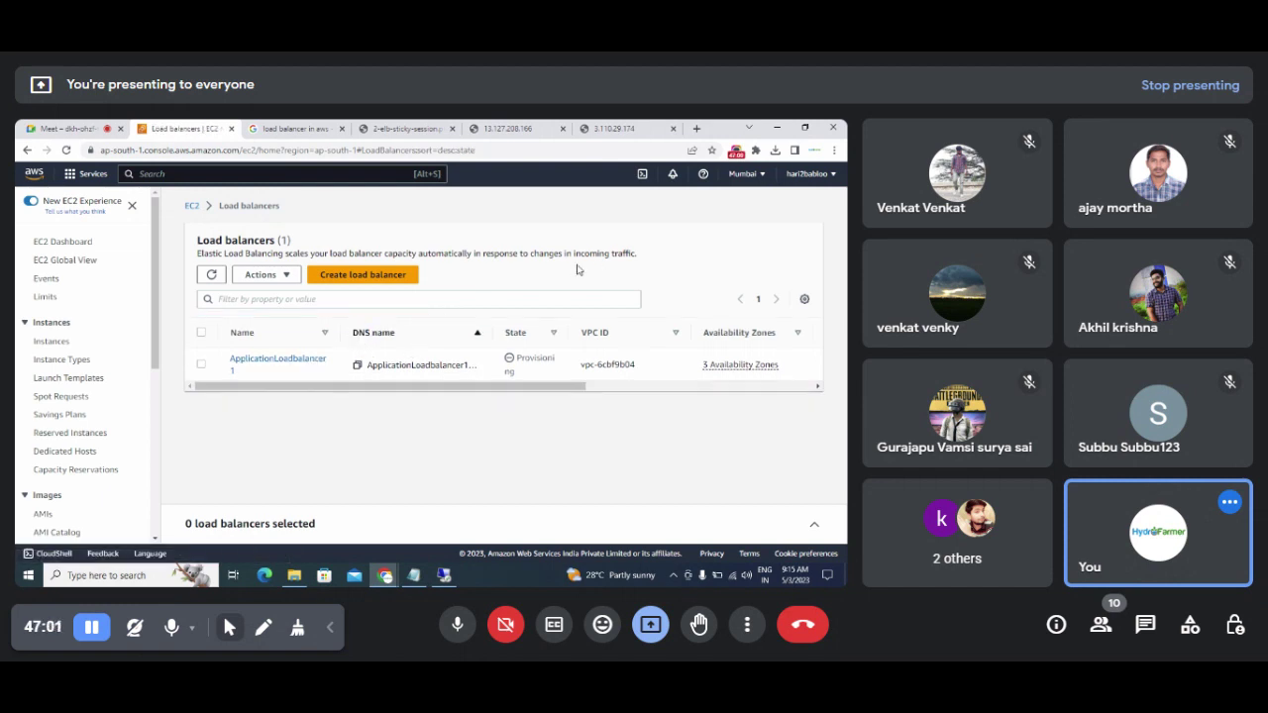
left_click(210, 276)
left_click(812, 528)
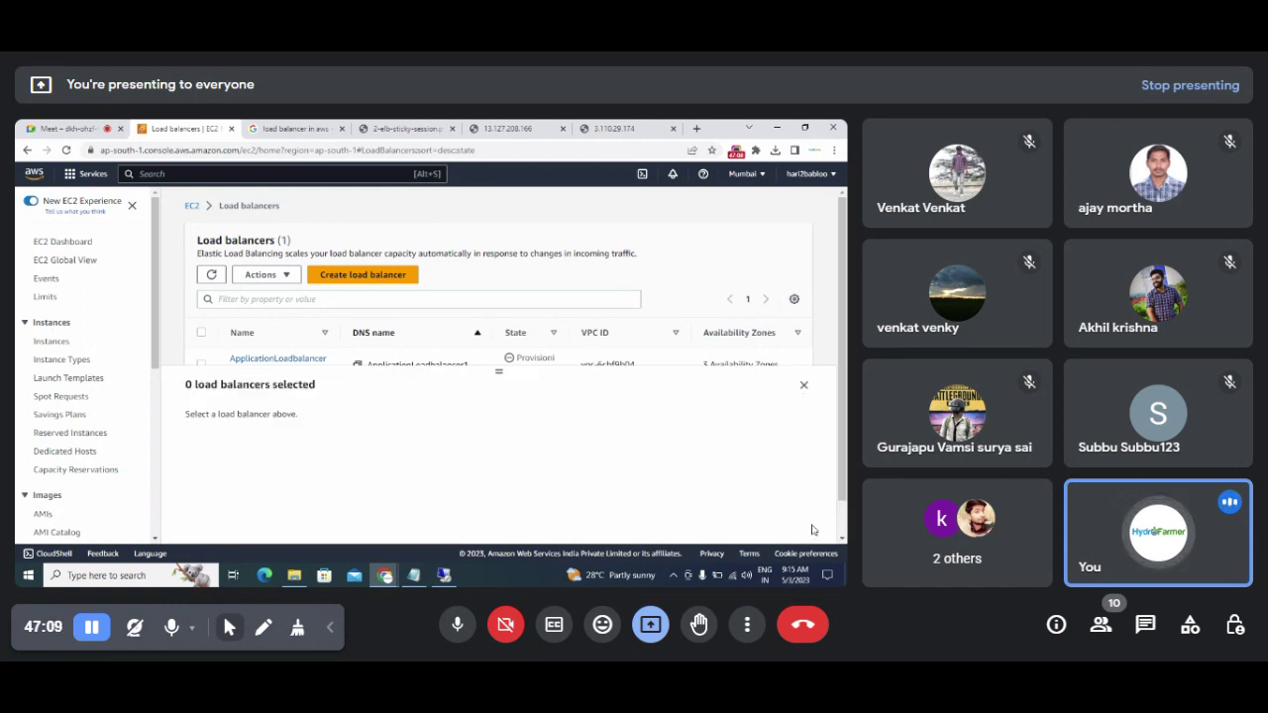
left_click(803, 385)
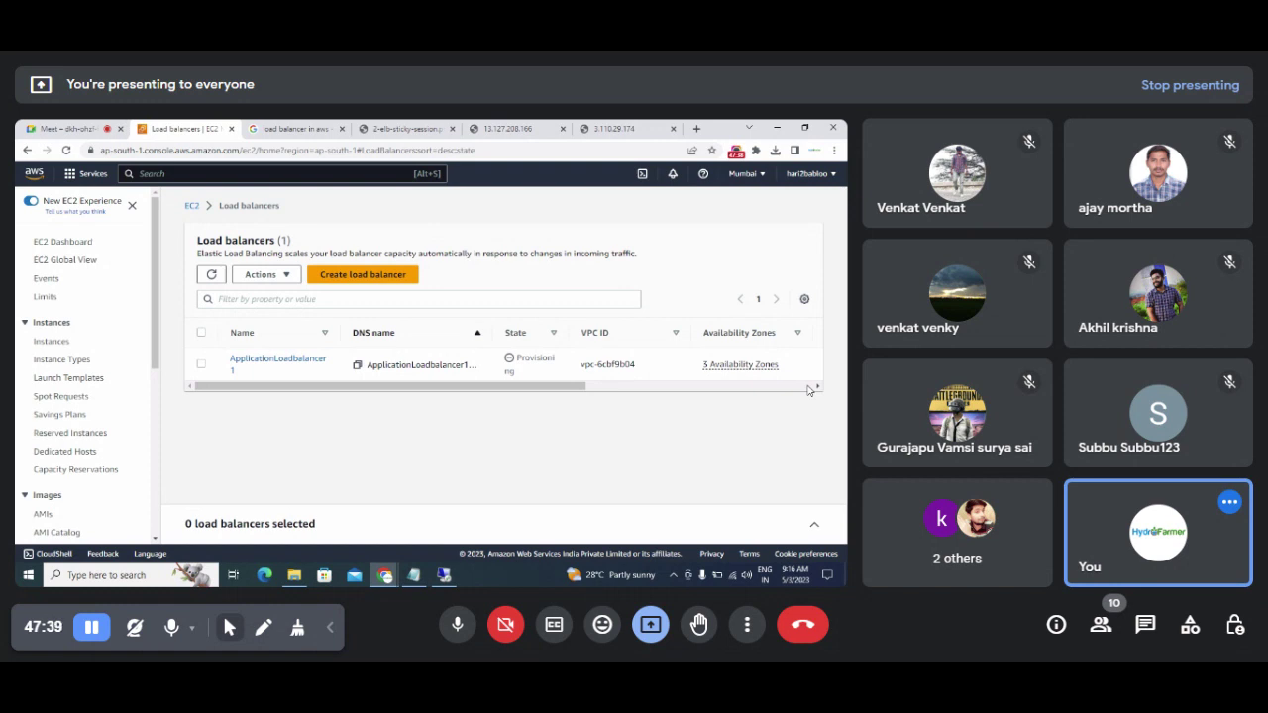
left_click(212, 277)
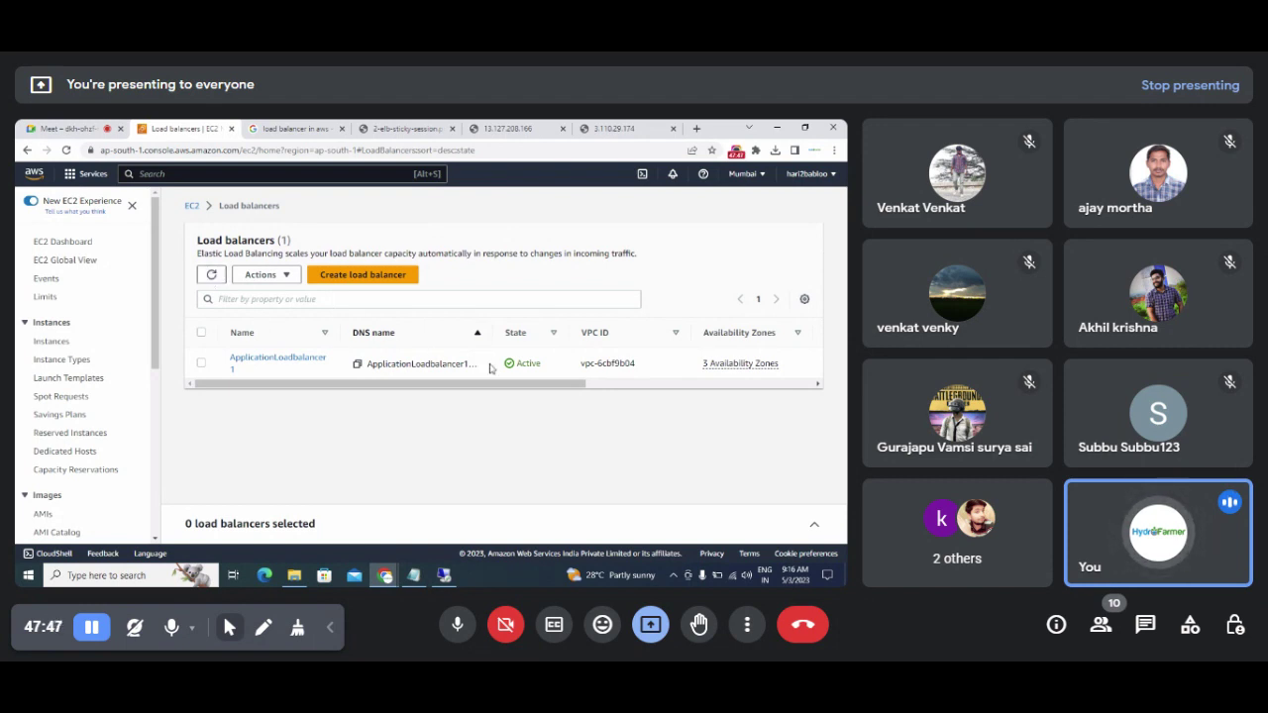
left_click_drag(504, 367, 545, 373)
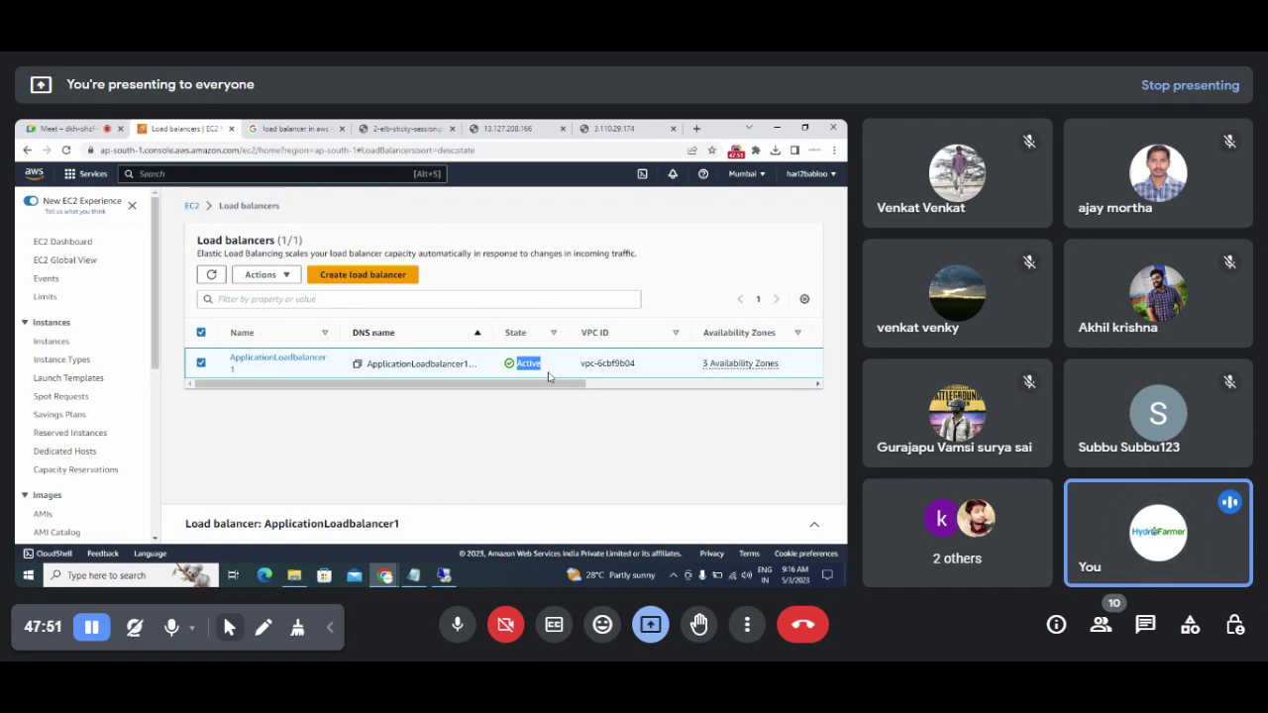
left_click(61, 346)
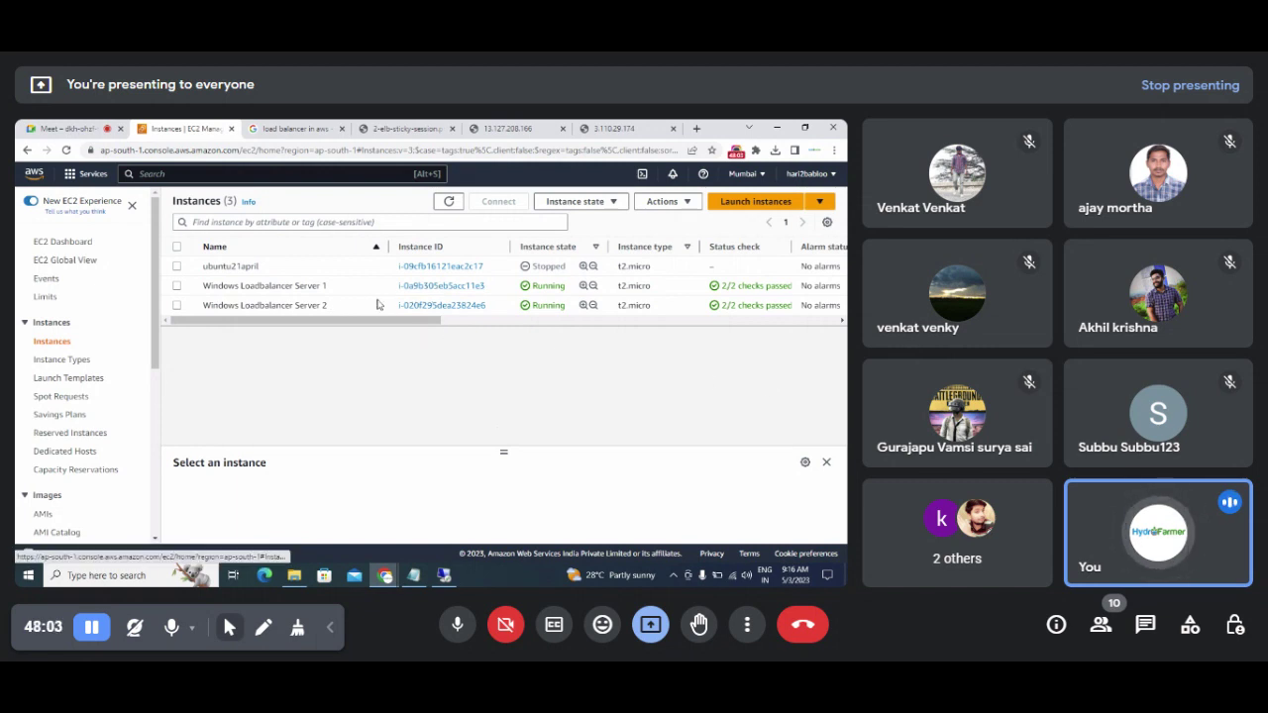
Step: Open Windows Loadbalancer Server 1's details and load its public address 13.127.208.166 in a new tab
left_click(430, 287)
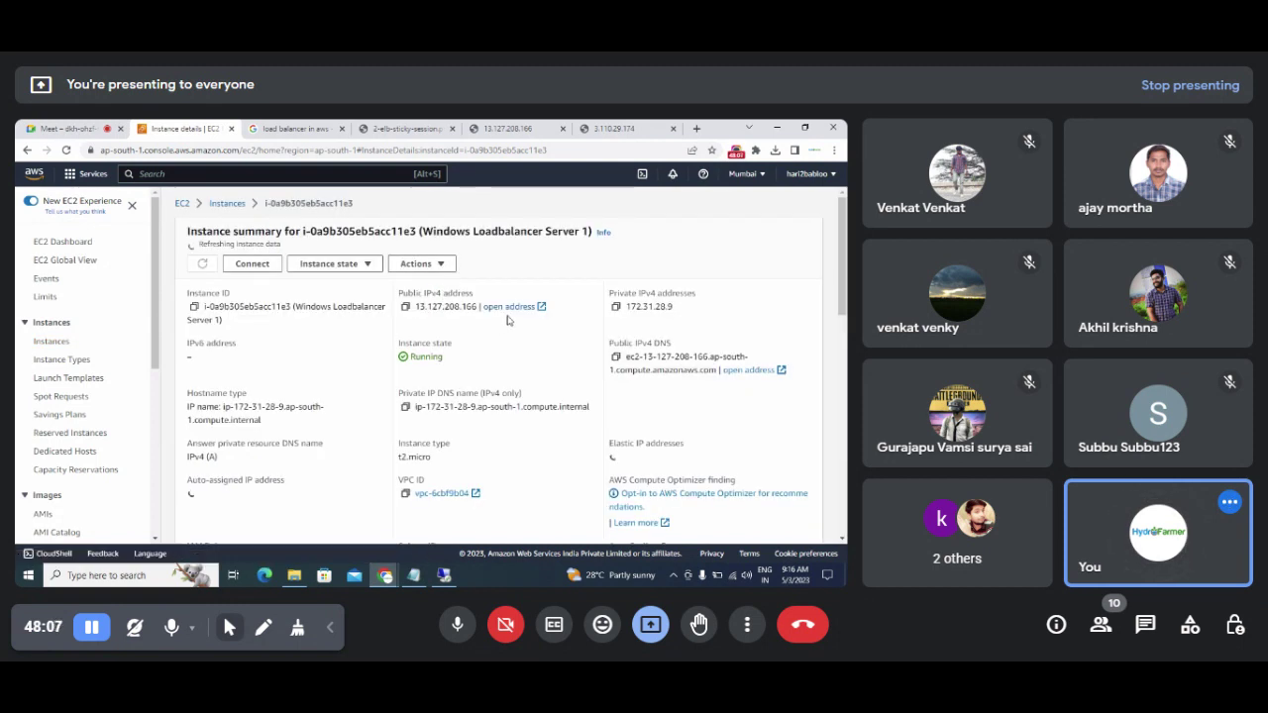
left_click(495, 304)
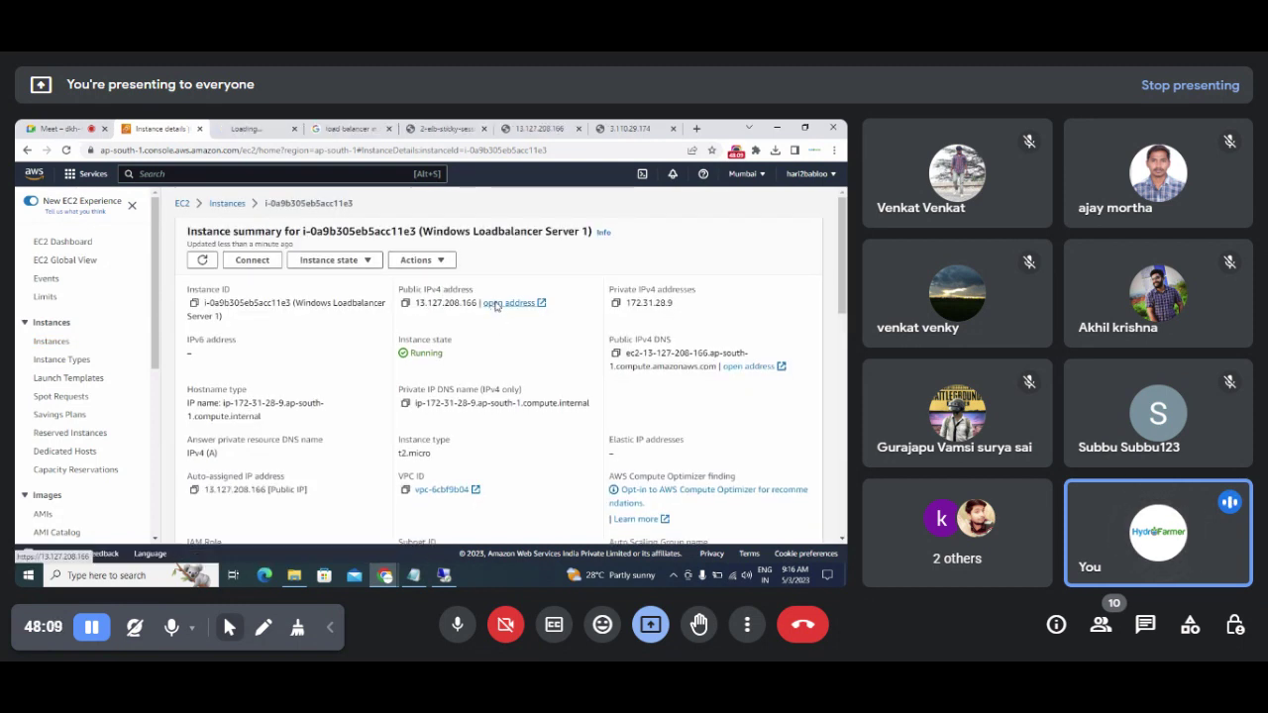
left_click(250, 131)
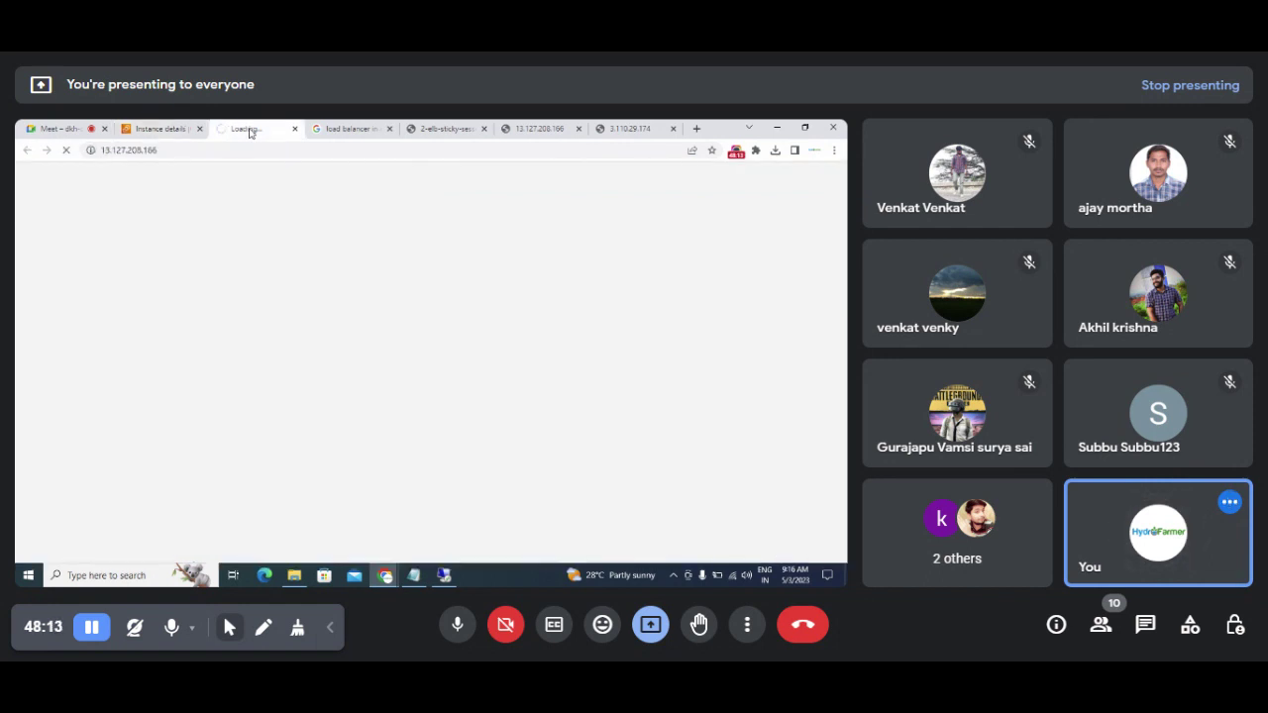
Step: Reload the Server 1 and server 2 tabs and copy the server 2 address 3.110.29.174
left_click(523, 135)
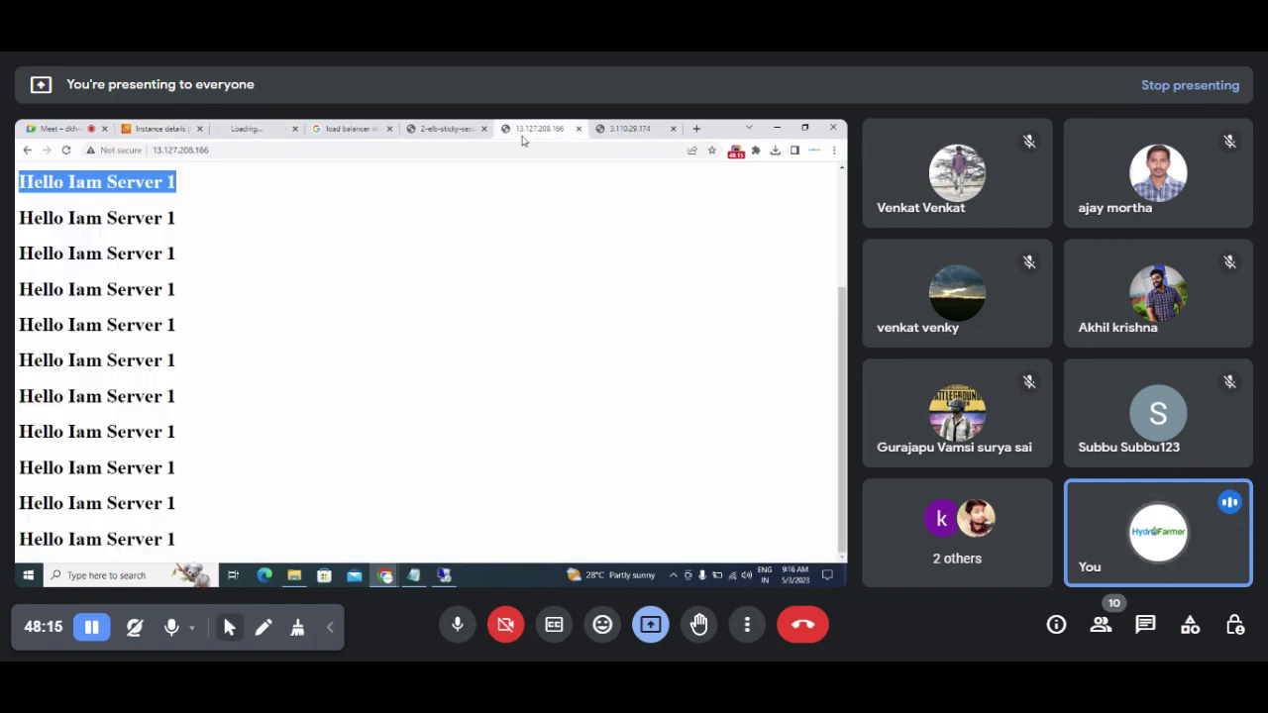
left_click(66, 150)
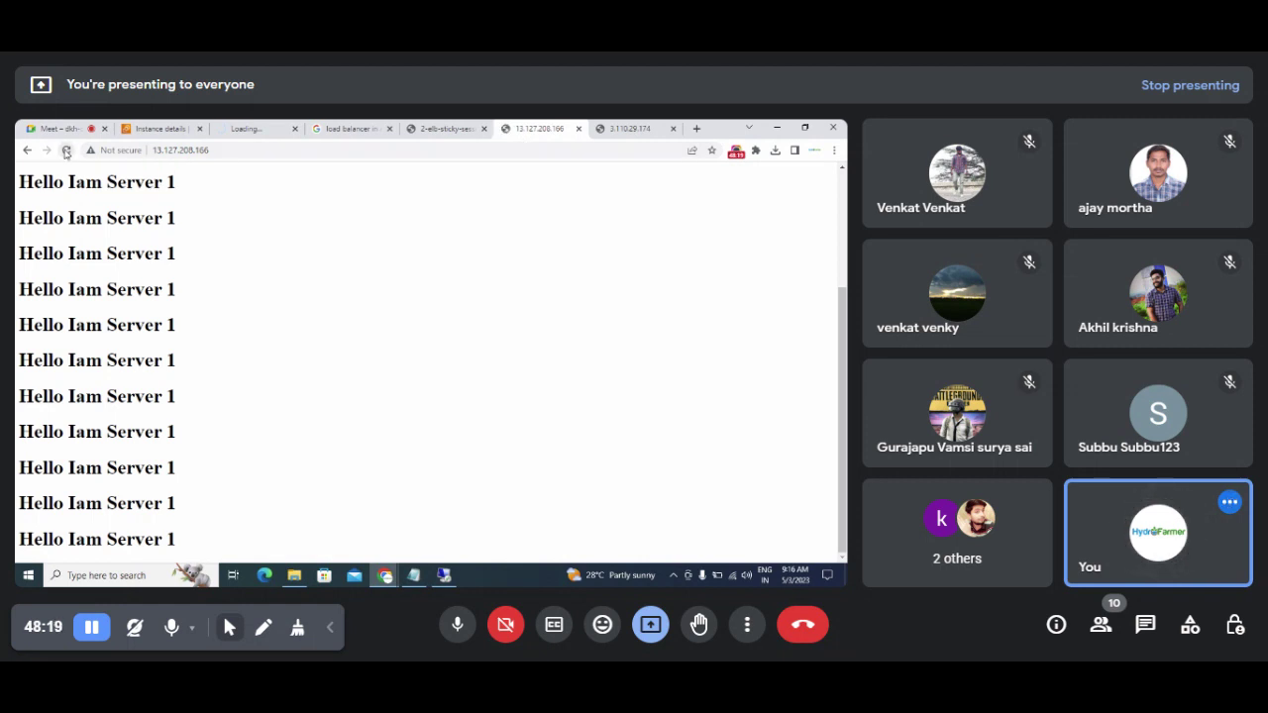
left_click(660, 133)
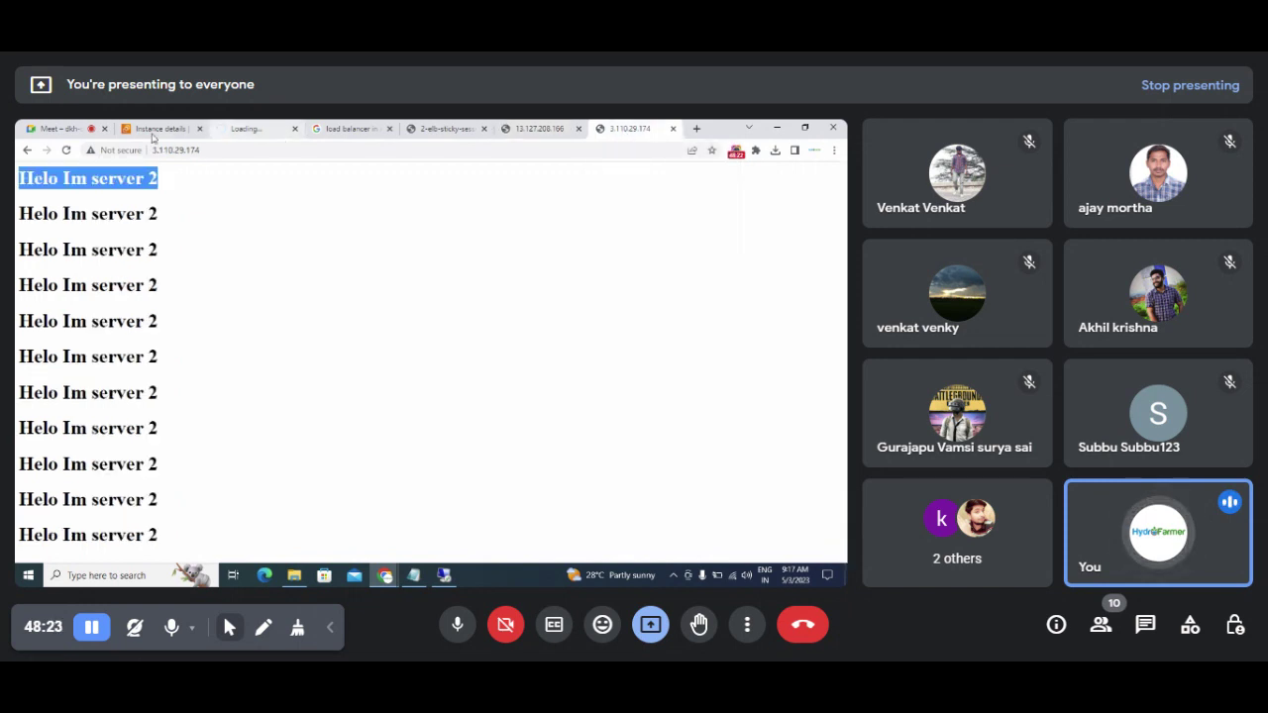
left_click(66, 151)
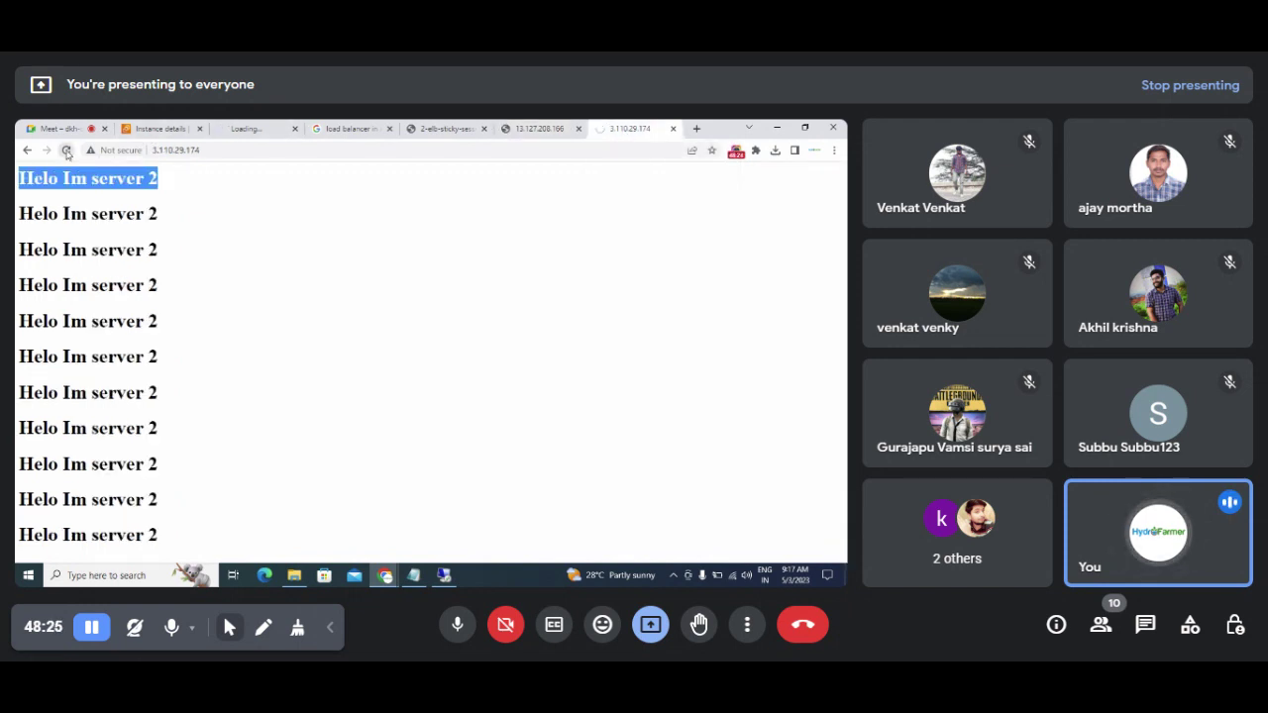
left_click(66, 150)
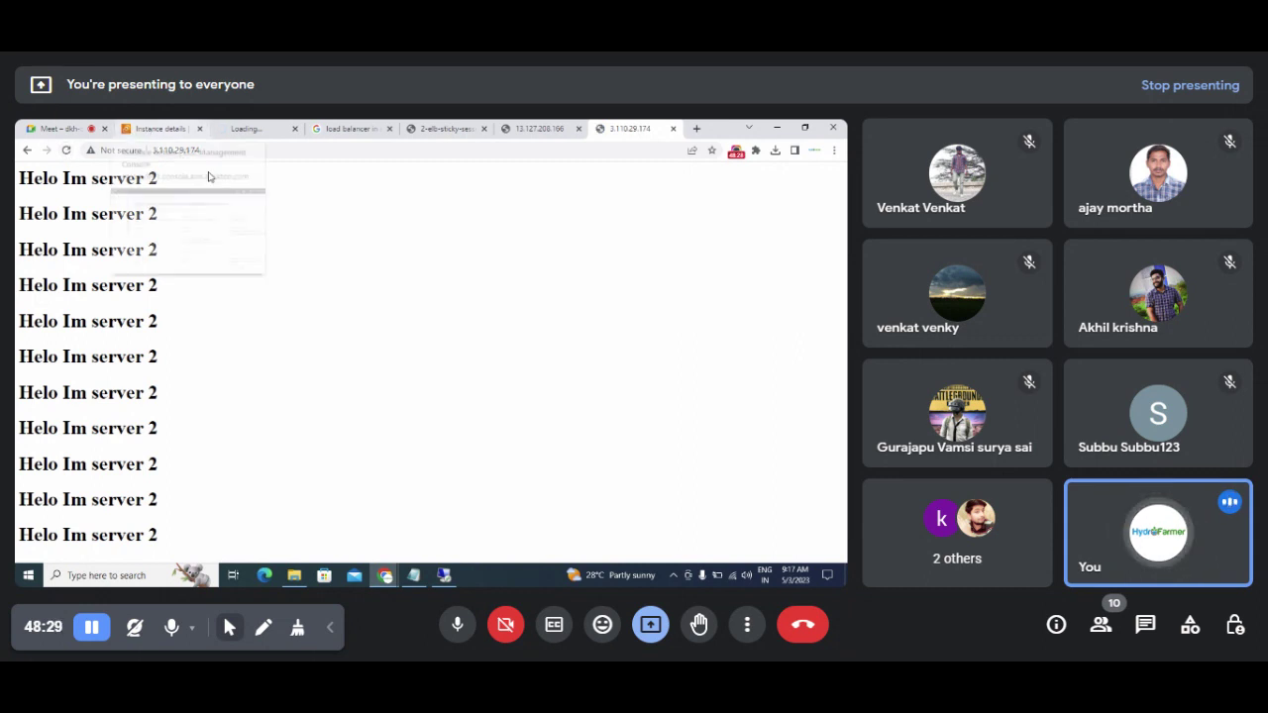
left_click(244, 153)
right_click(244, 157)
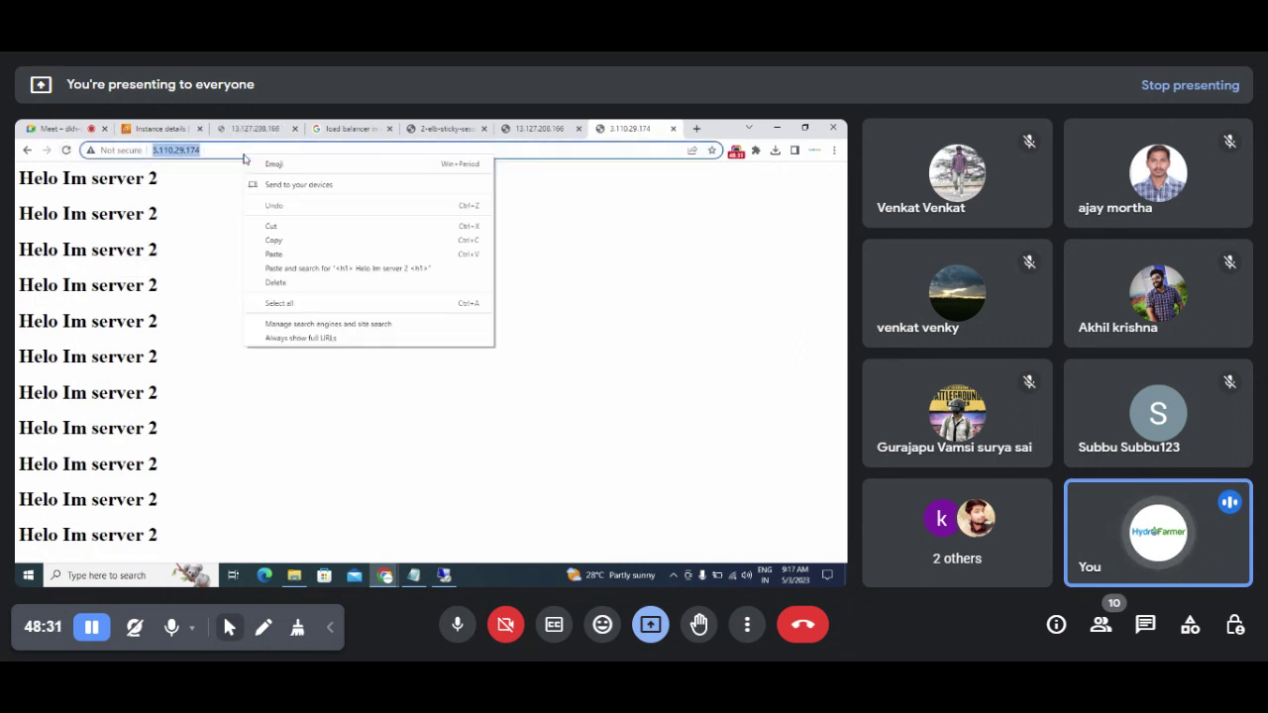
left_click(275, 241)
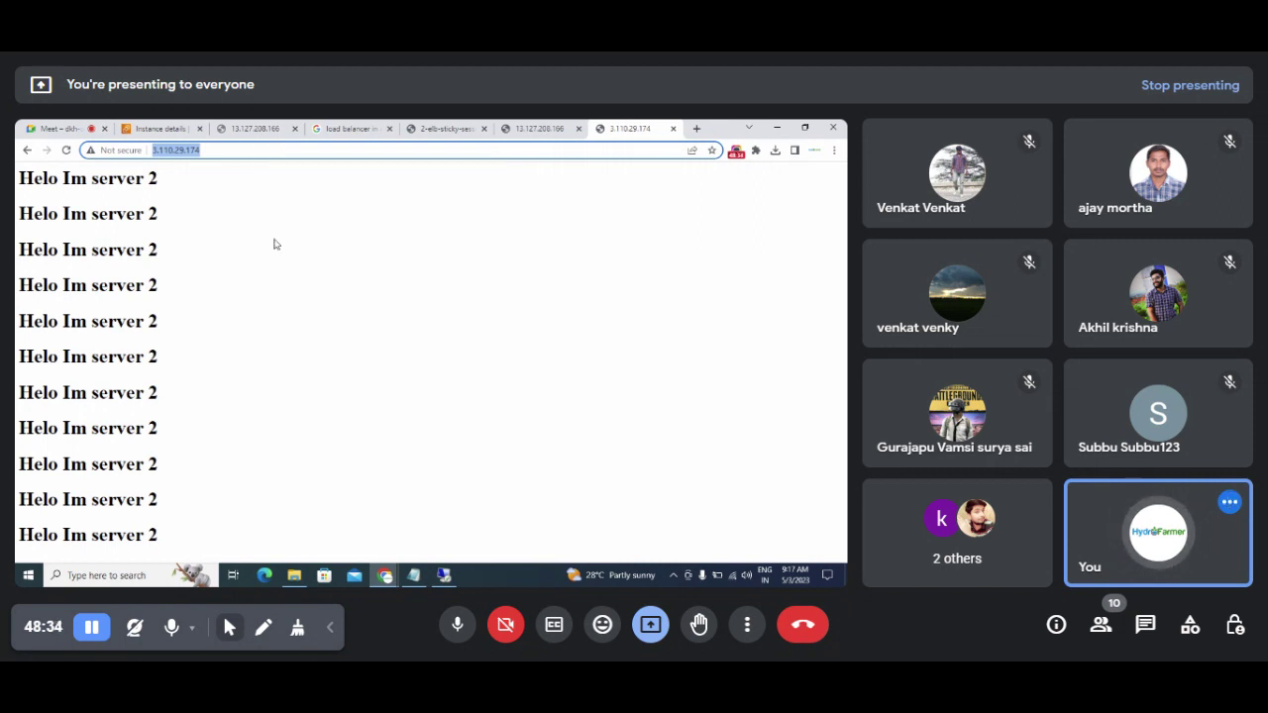
Step: Close the timed-out duplicate 13.127.208.166 tab, compare both server greetings, and show the ELB diagram
left_click(254, 136)
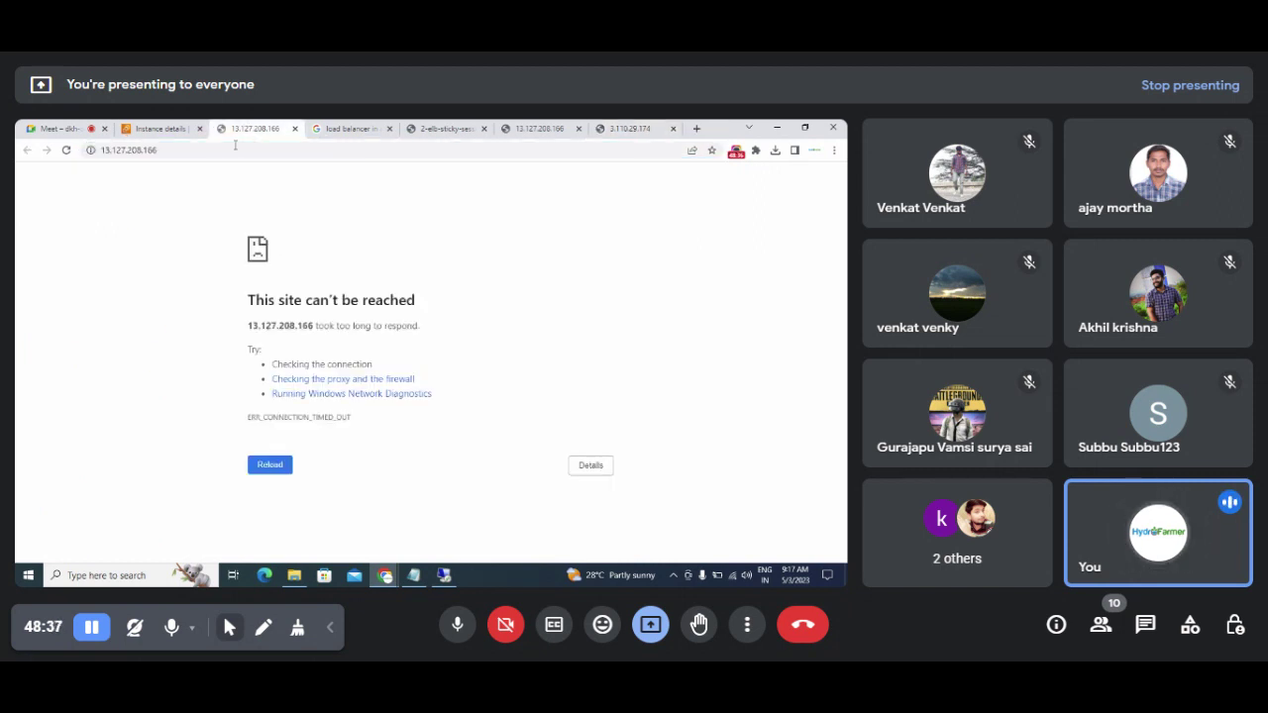
left_click(294, 129)
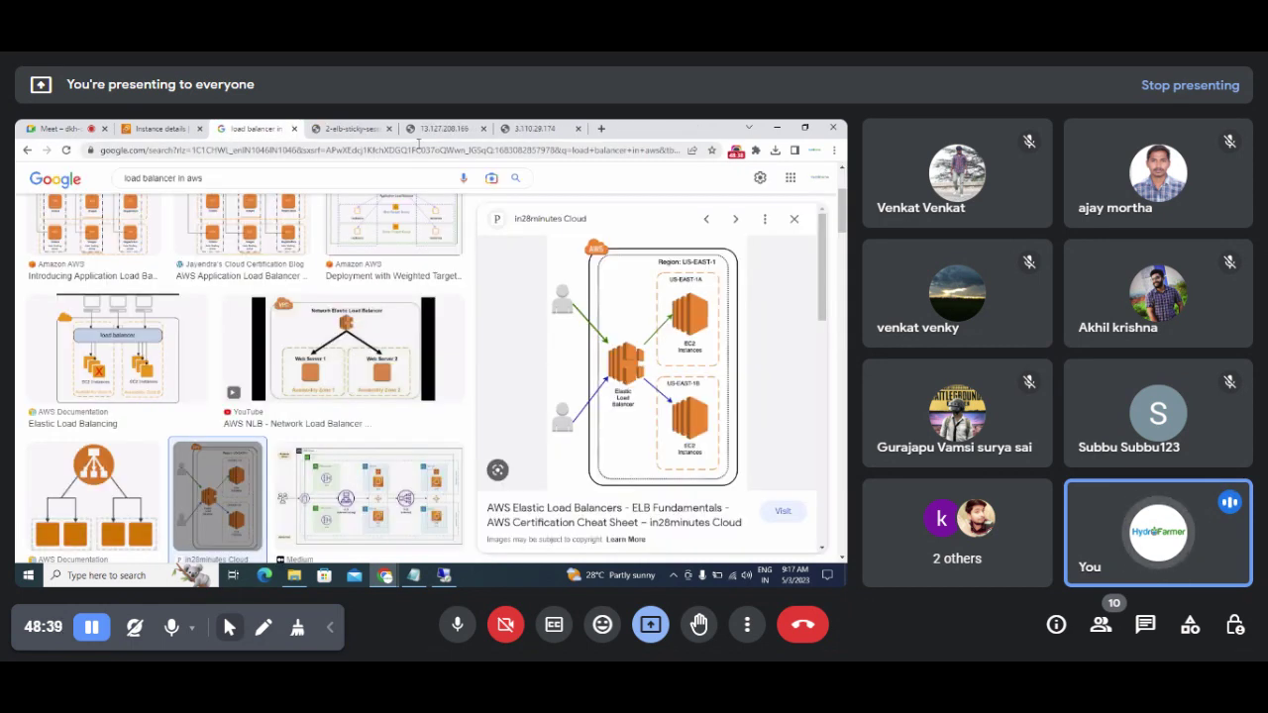
left_click(442, 130)
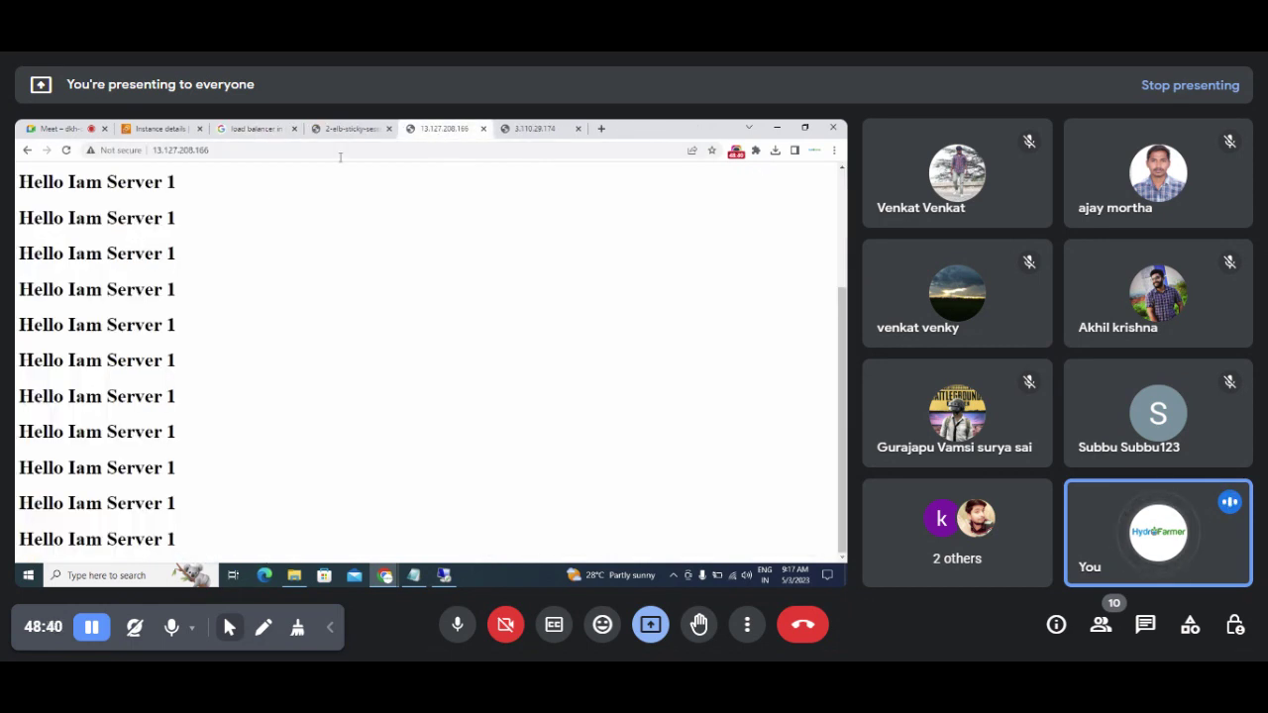
left_click(225, 153)
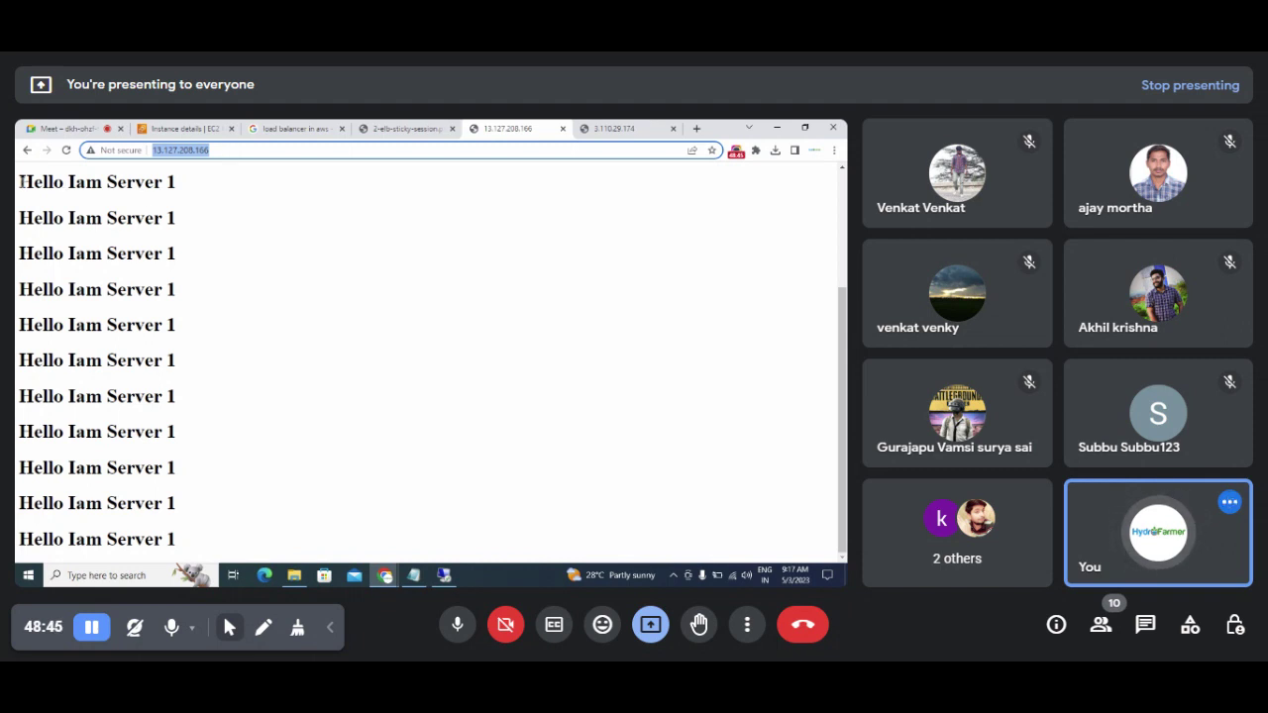
left_click_drag(20, 183, 195, 189)
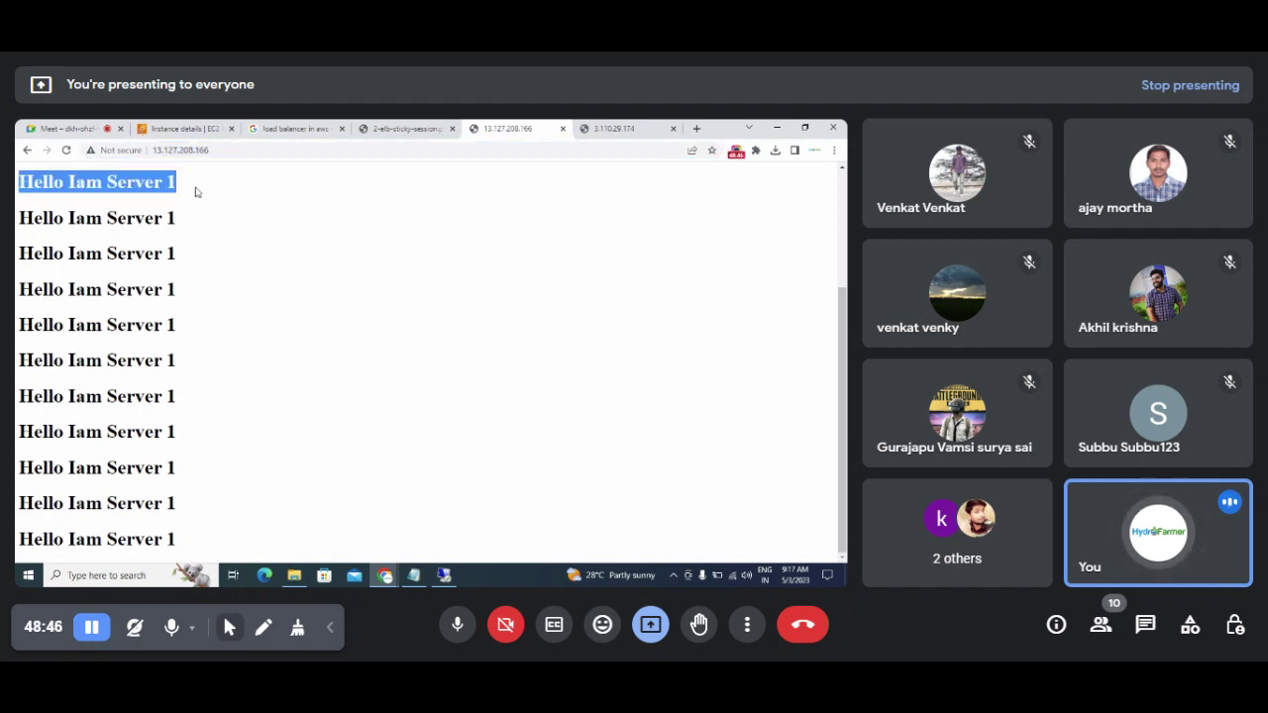
left_click(614, 130)
left_click_drag(164, 185, 16, 192)
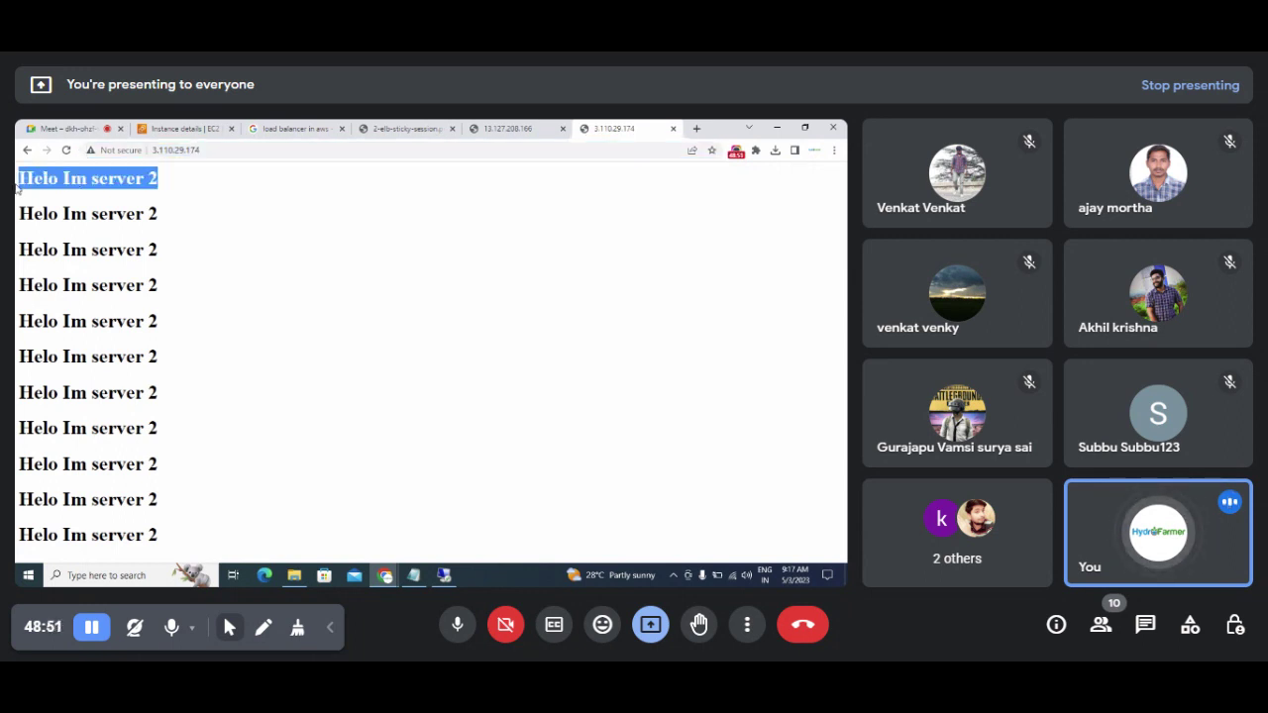
left_click(401, 130)
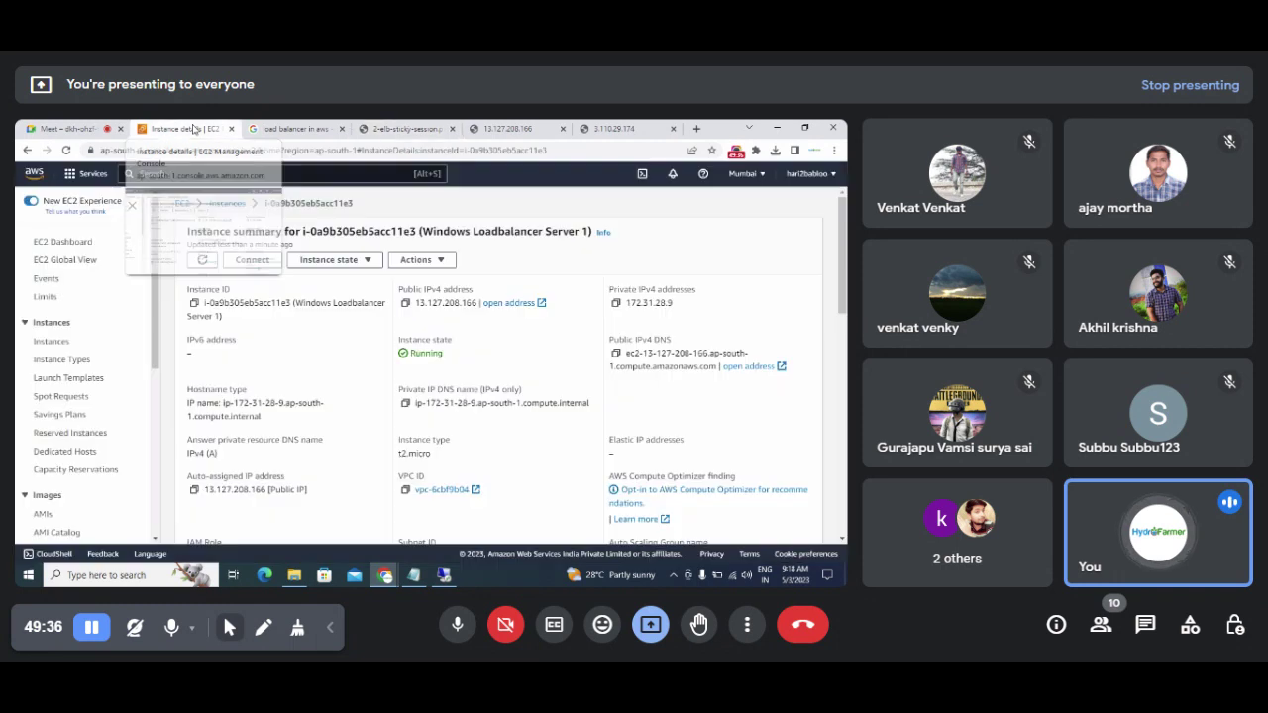
Step: Go to EC2 Load Balancers and confirm ApplicationLoadbalancer1 is Active across 3 Availability Zones
left_click(194, 130)
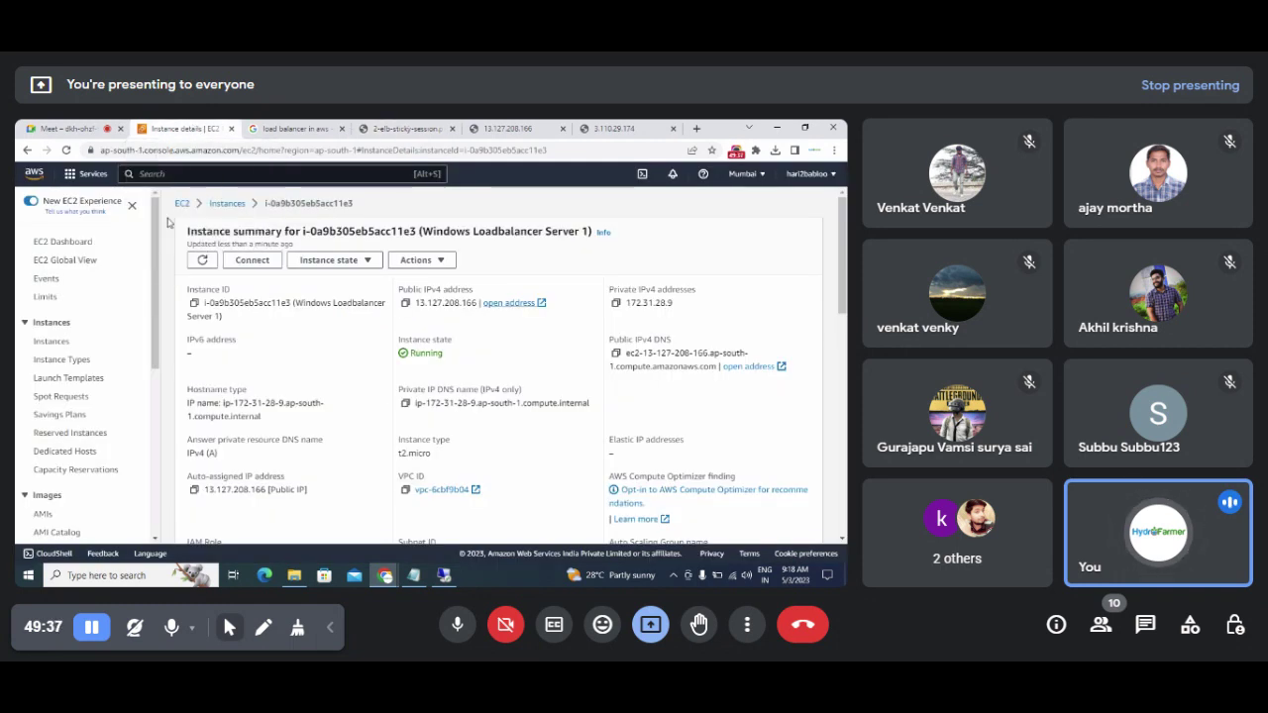
left_click_drag(156, 239, 153, 380)
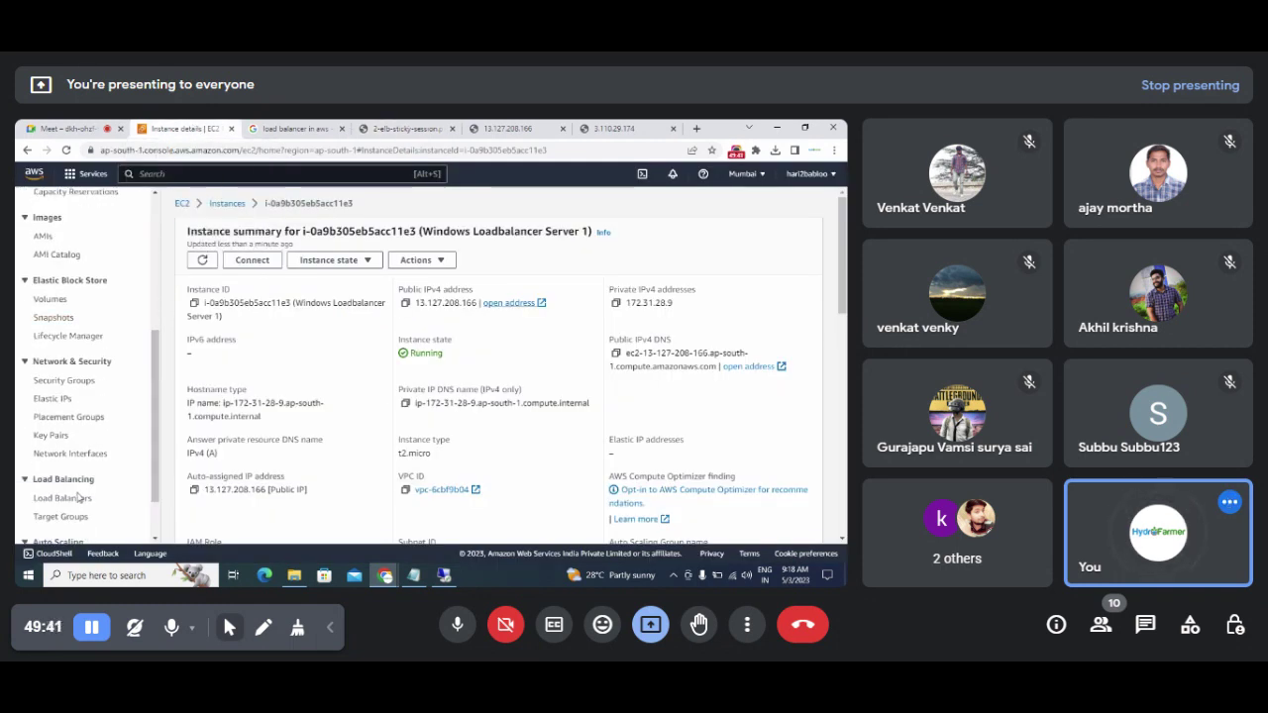
left_click(67, 502)
right_click(69, 501)
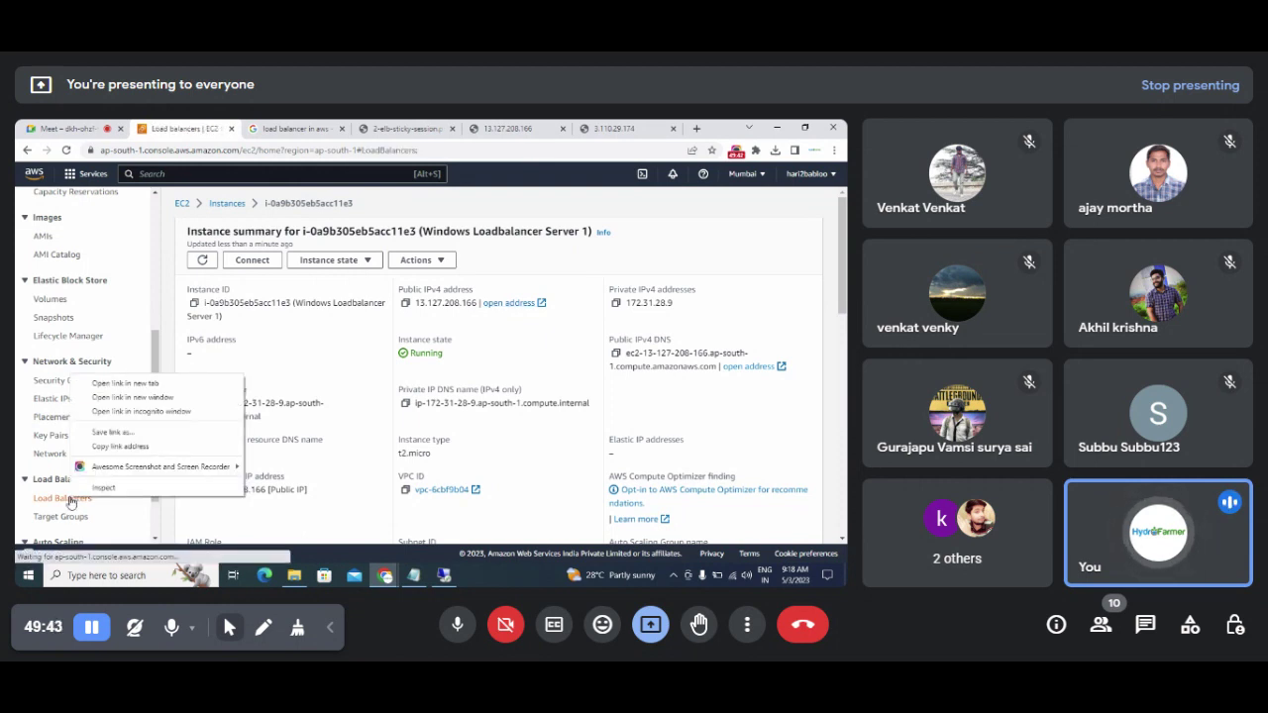
key("Escape")
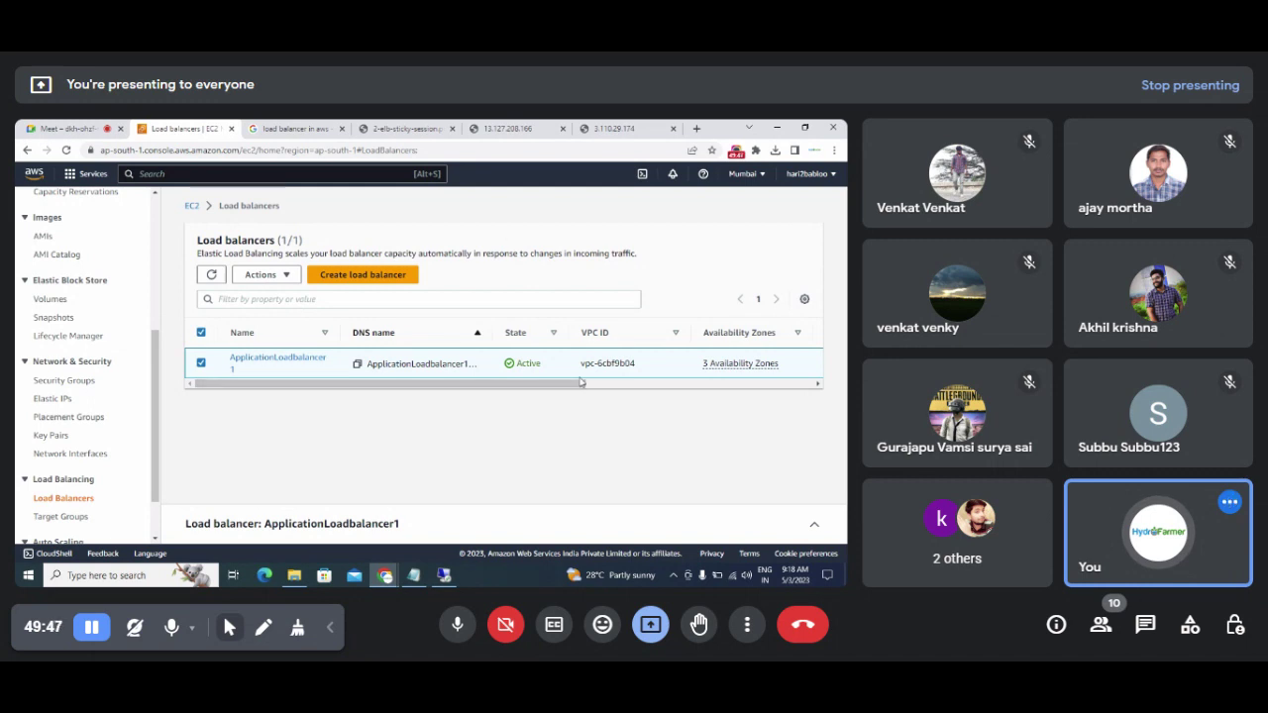
Step: Copy ApplicationLoadbalancer1's DNS name from its details page and start a blank browser tab
left_click(293, 362)
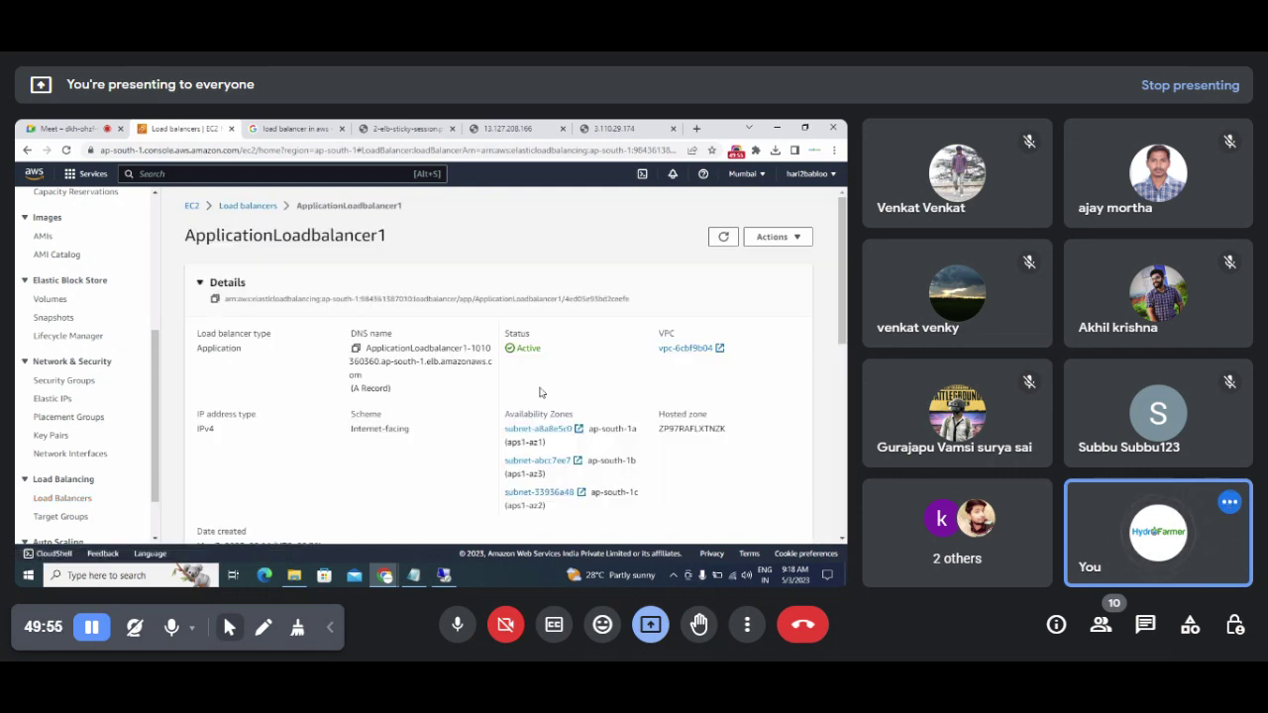
scroll(843, 297, "down", 2)
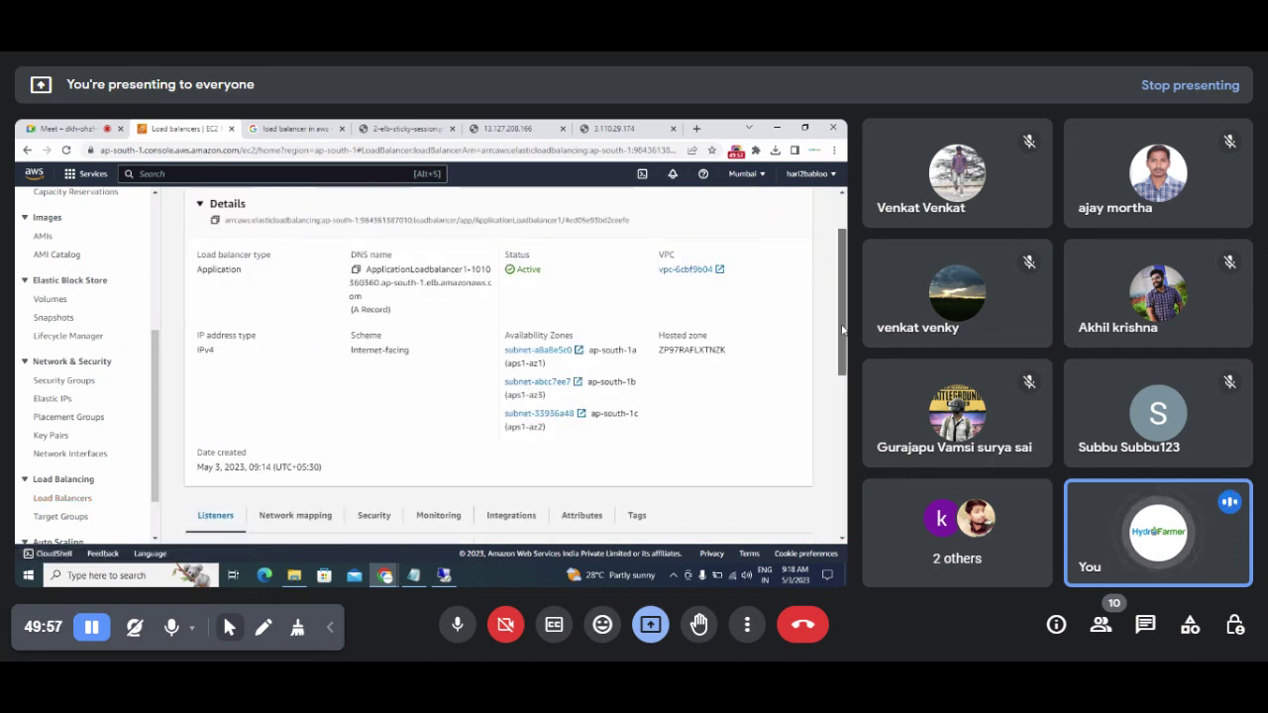
scroll(843, 297, "up", 2)
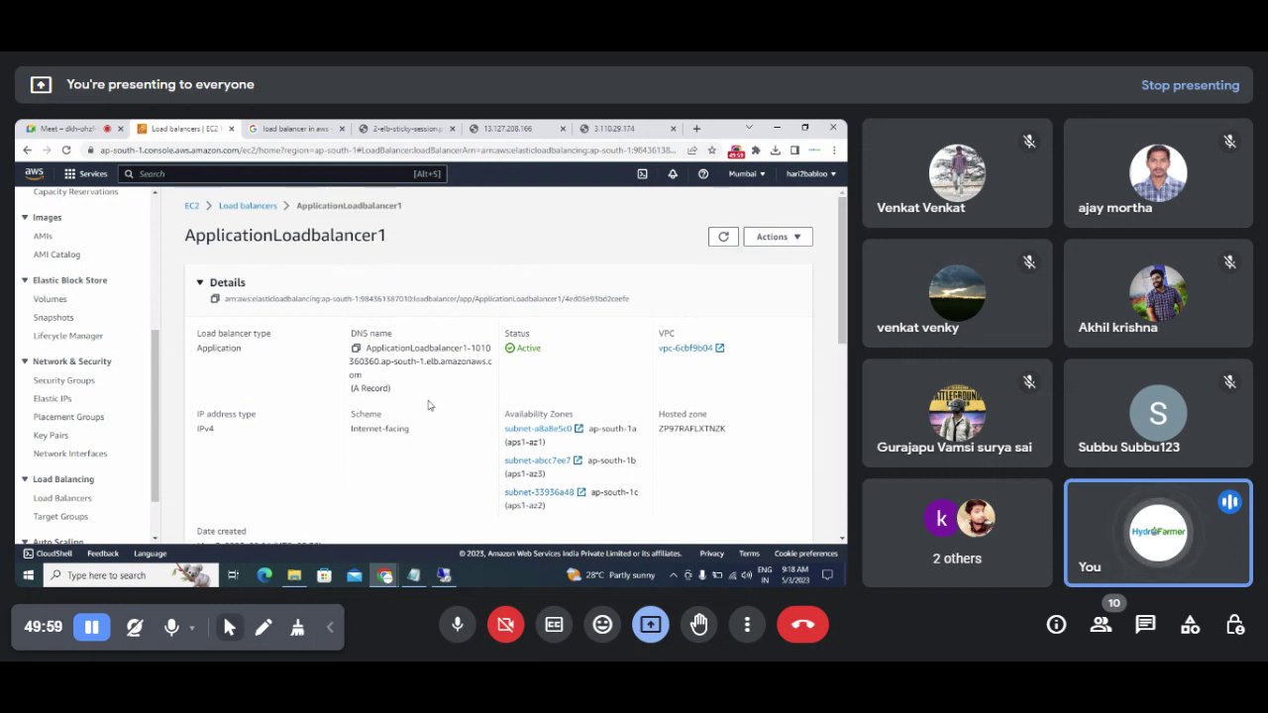
left_click_drag(353, 333, 400, 339)
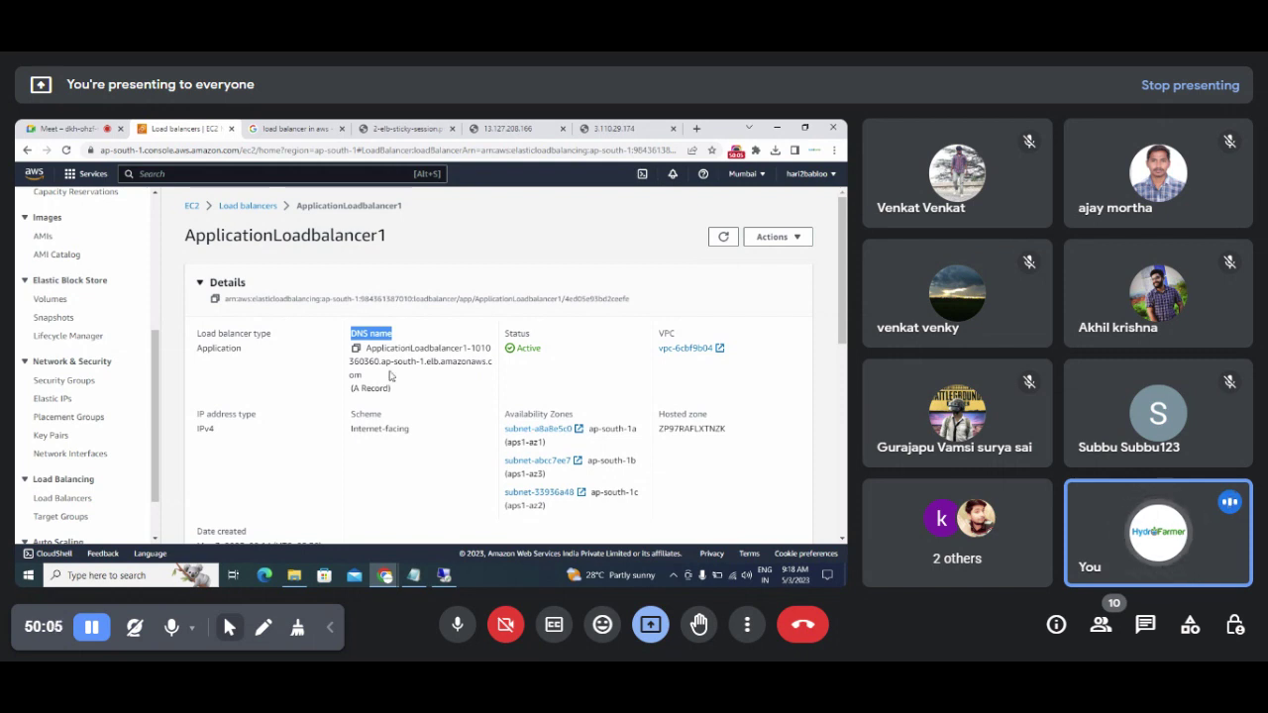
left_click(356, 348)
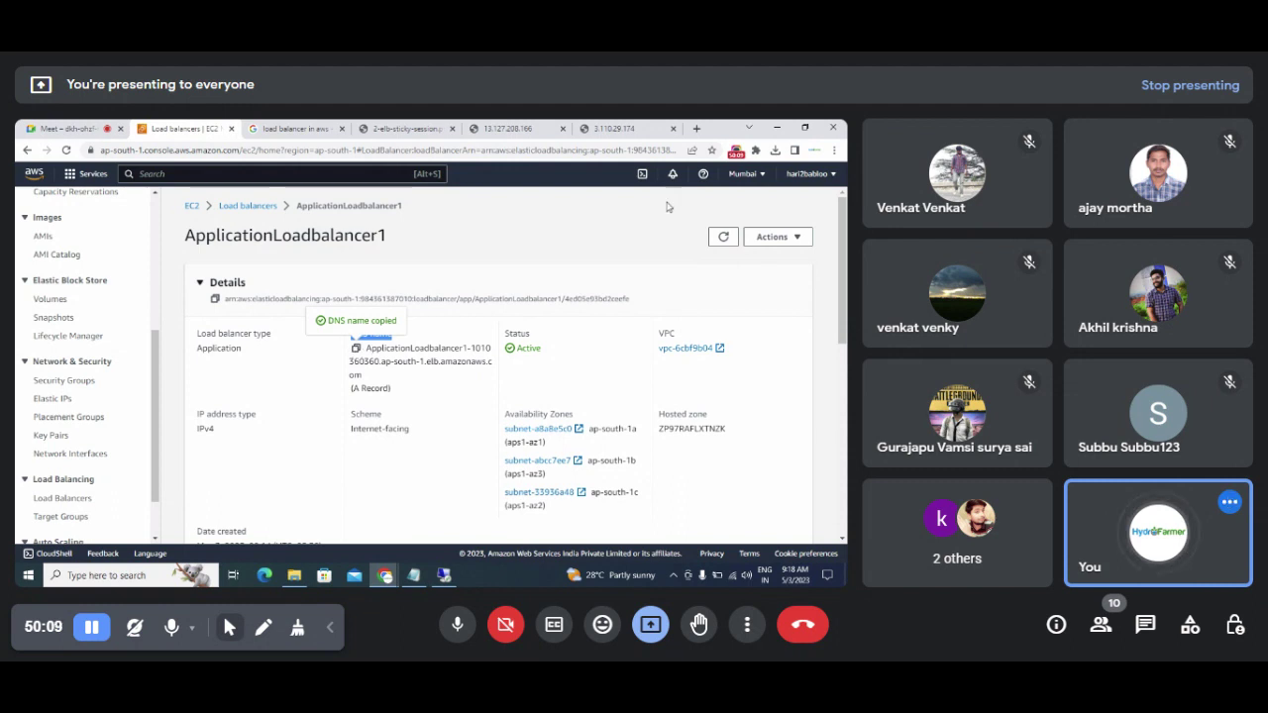
left_click(697, 128)
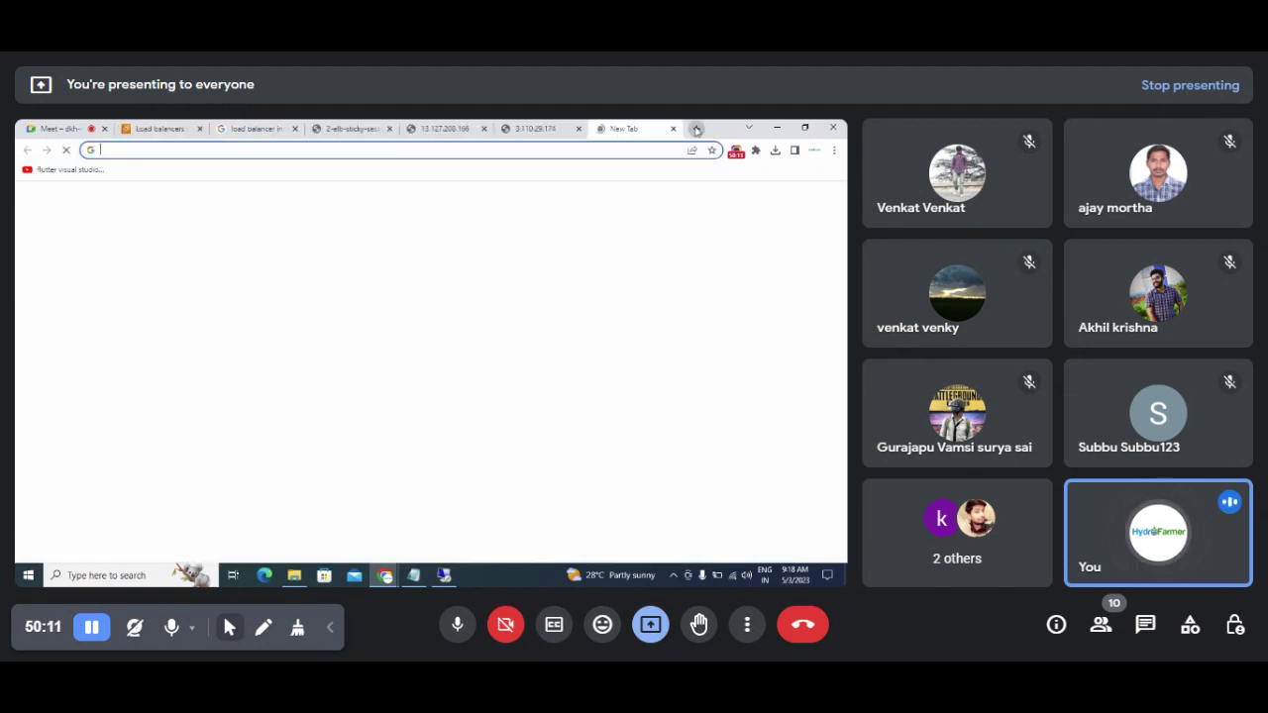
Step: Load the copied DNS address to get the Server 1 page, then return to the ELB diagram
key("ctrl+v")
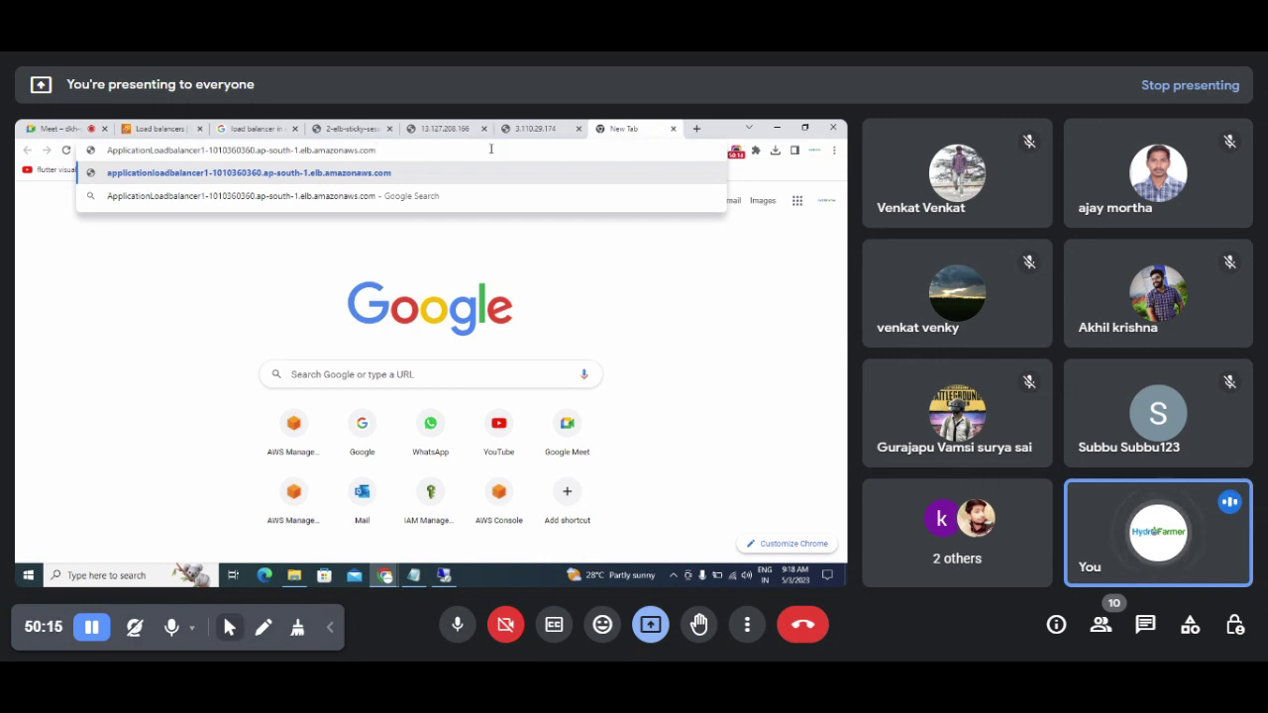
key("Return")
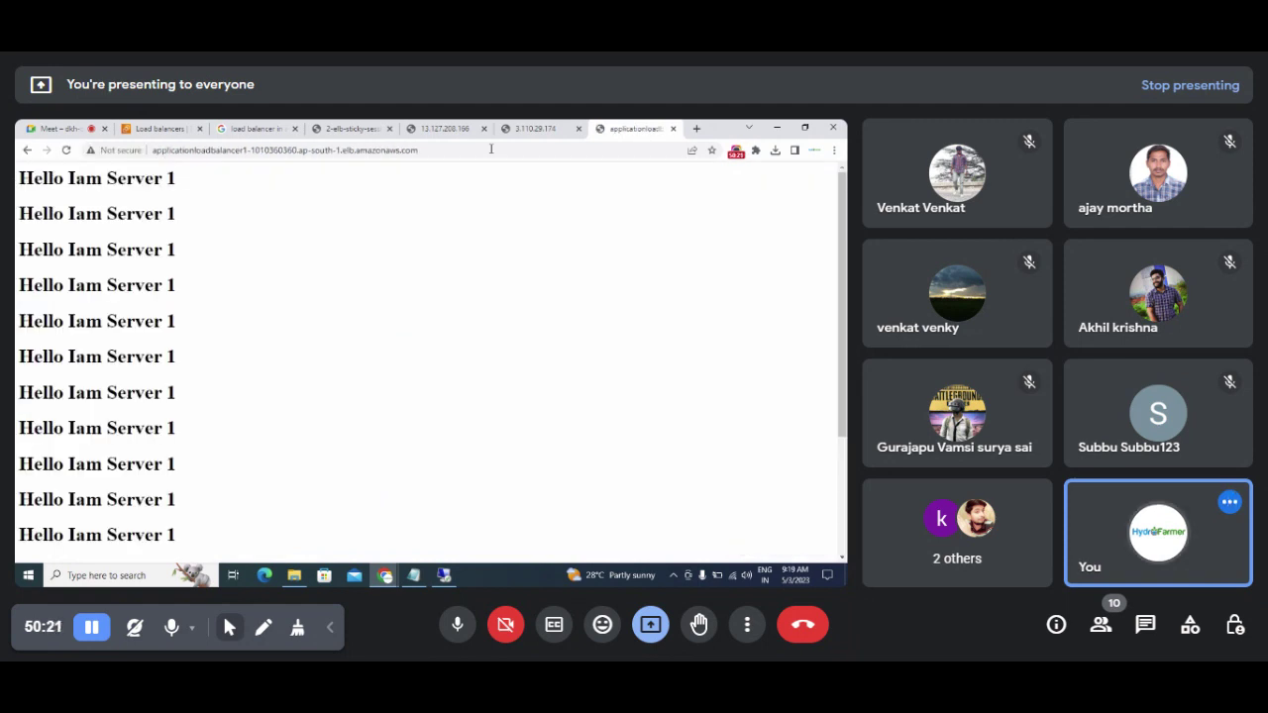
left_click(258, 130)
left_click(155, 129)
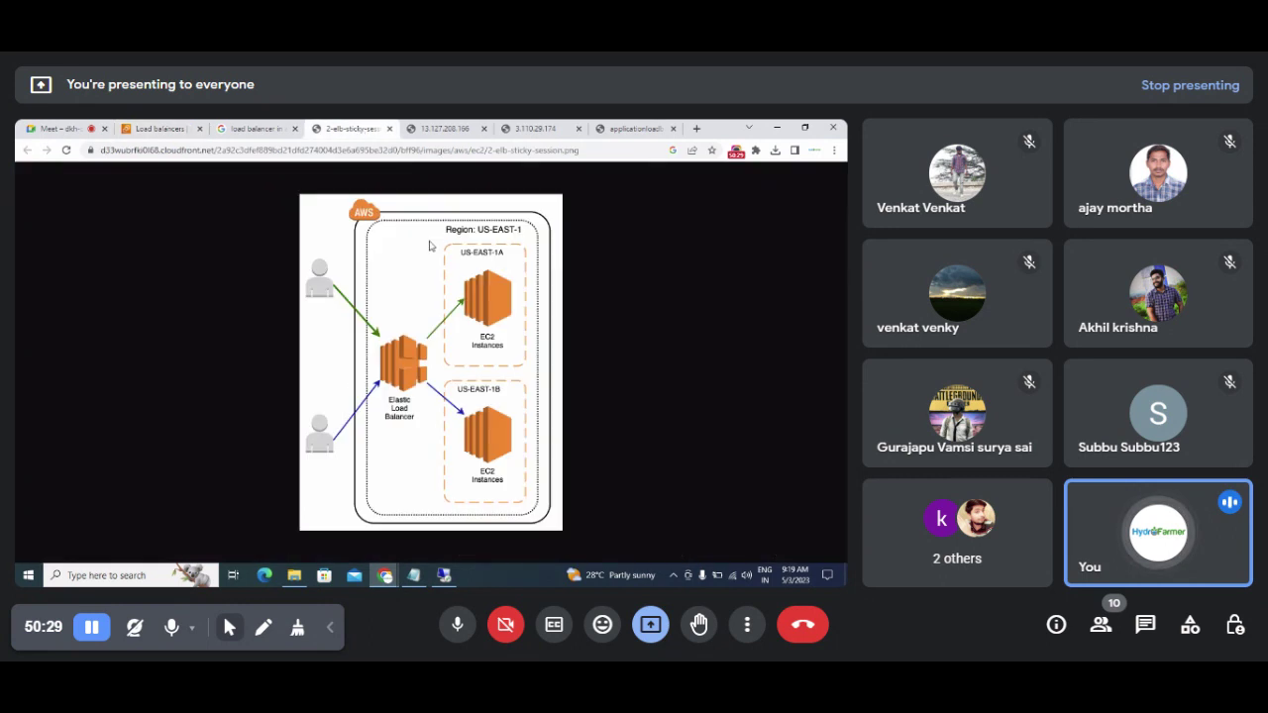
left_click(352, 128)
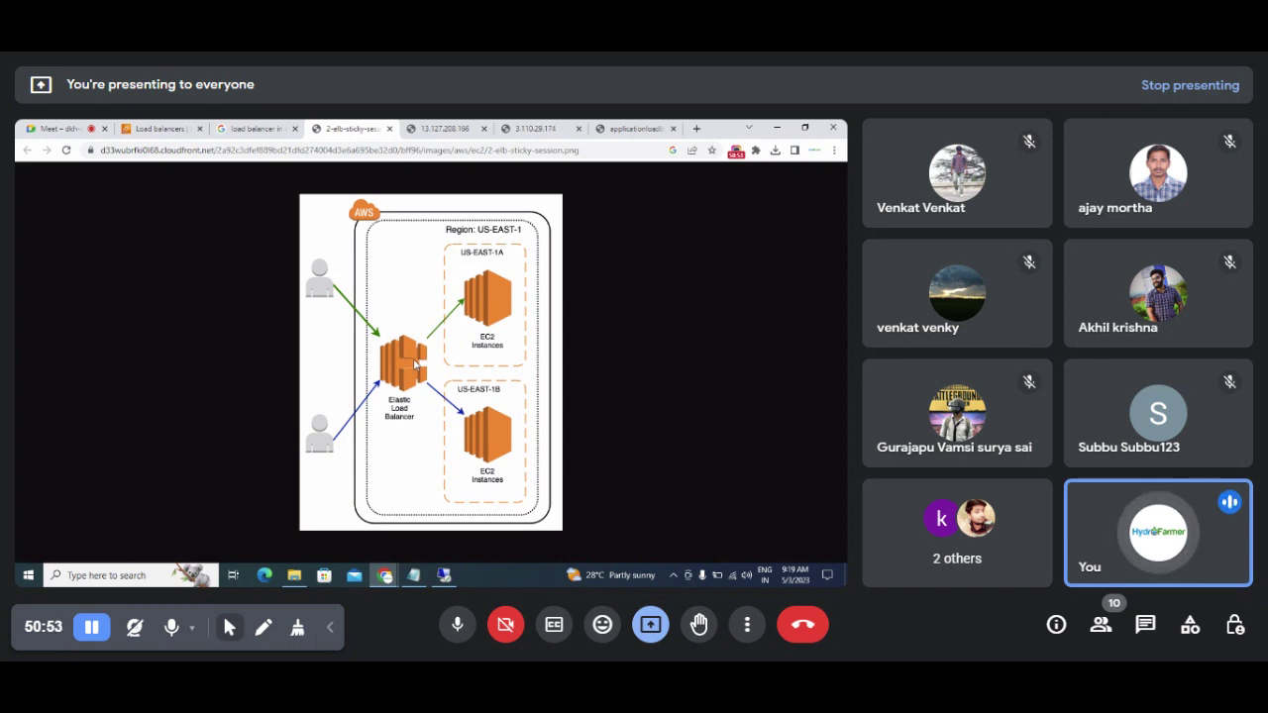
Step: Reload the load balancer's DNS page, which now serves the Server 2 response instead of Server 1
left_click(634, 129)
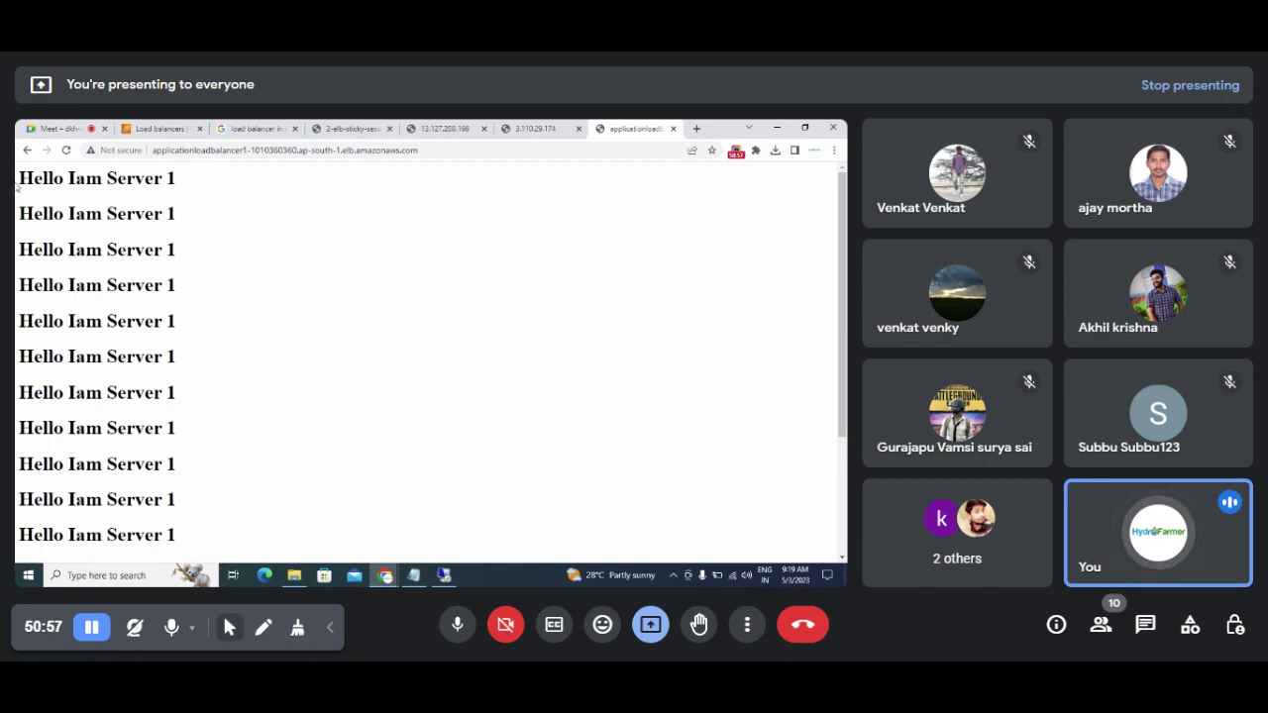
left_click_drag(16, 187, 185, 184)
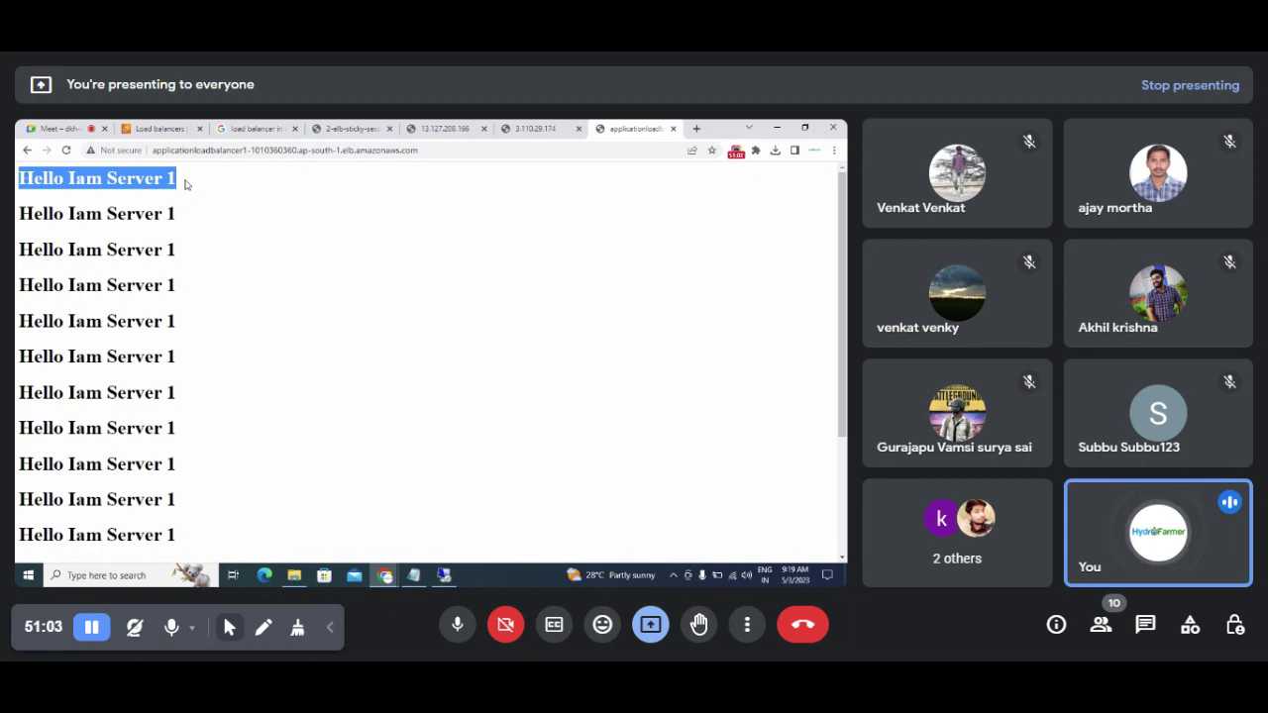
left_click(222, 202)
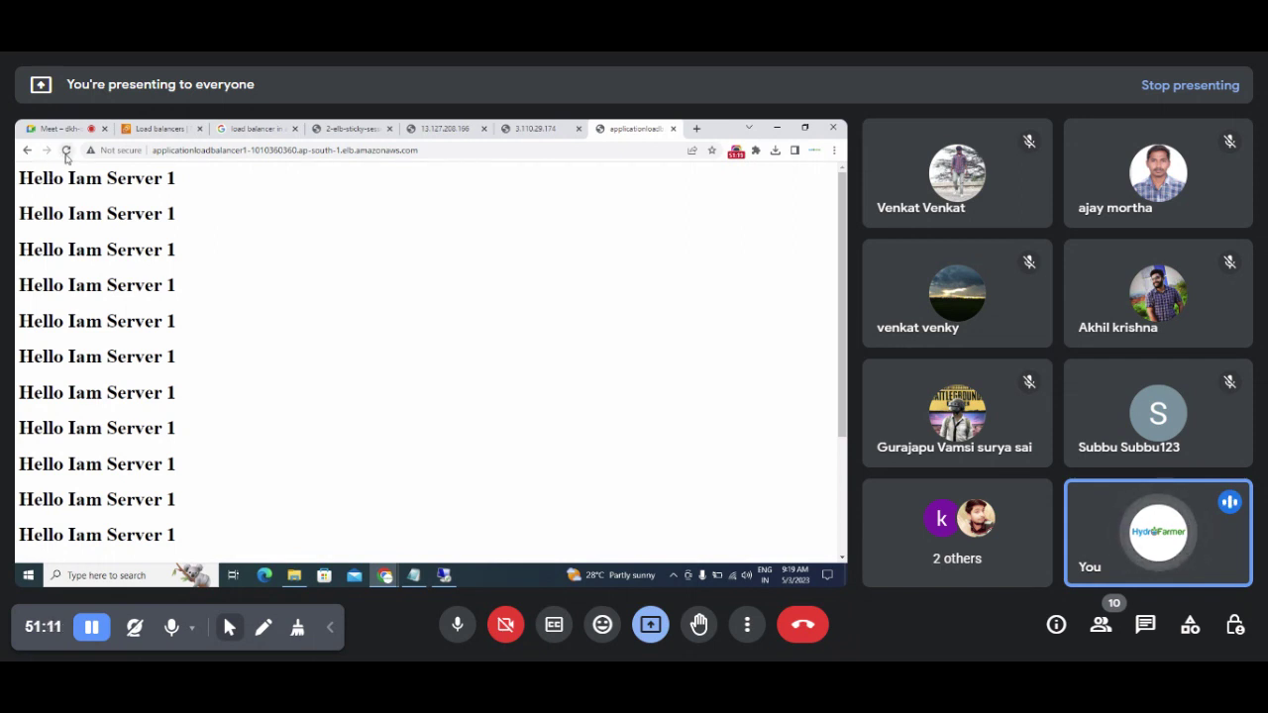
left_click(66, 151)
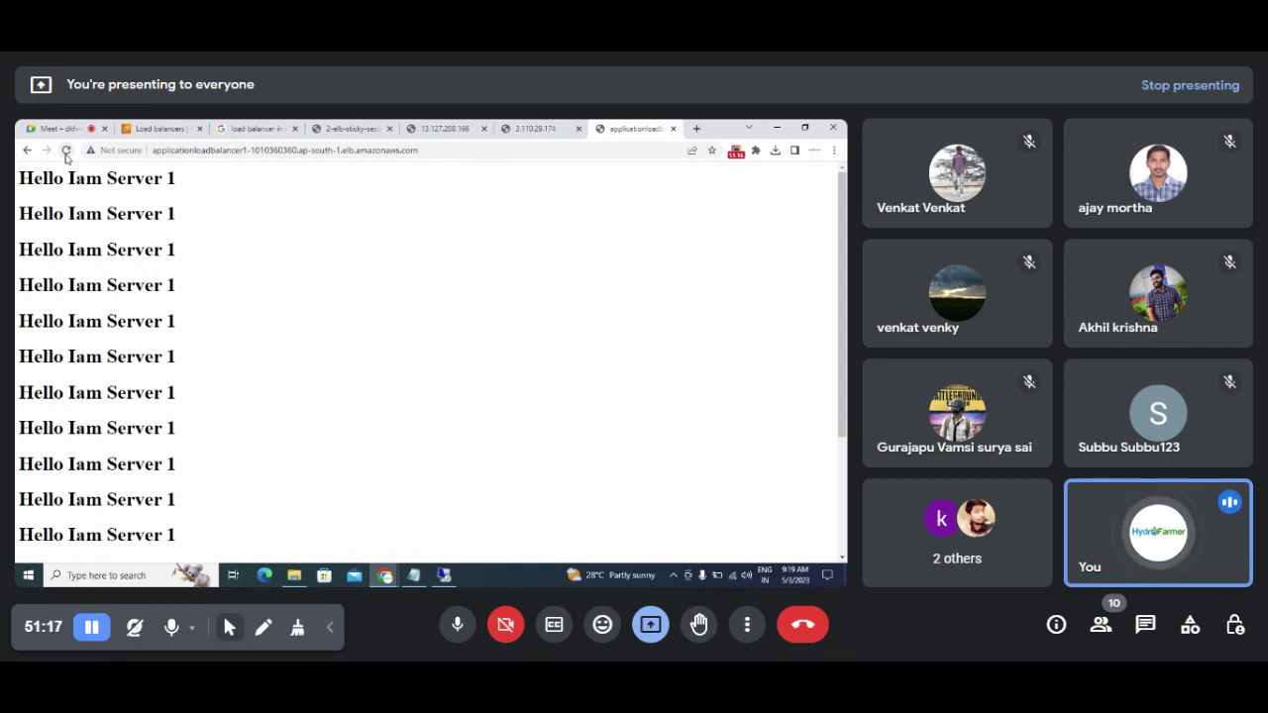
left_click(66, 152)
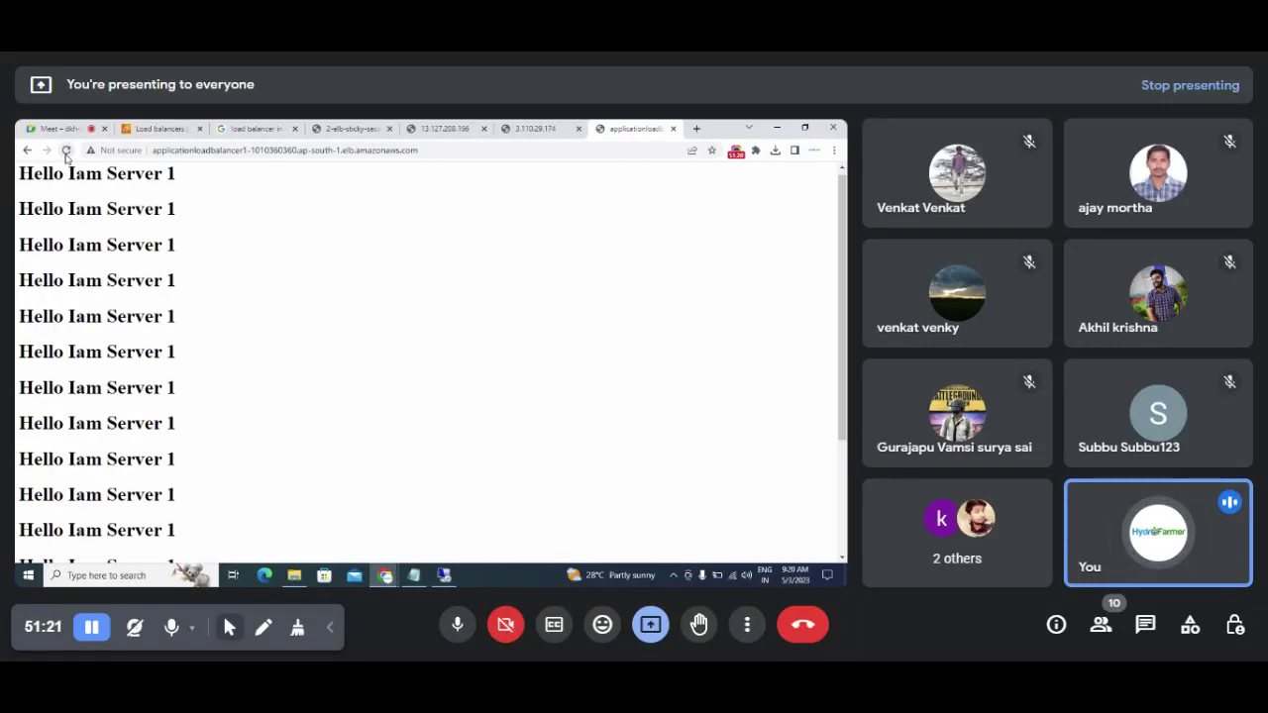
left_click(66, 152)
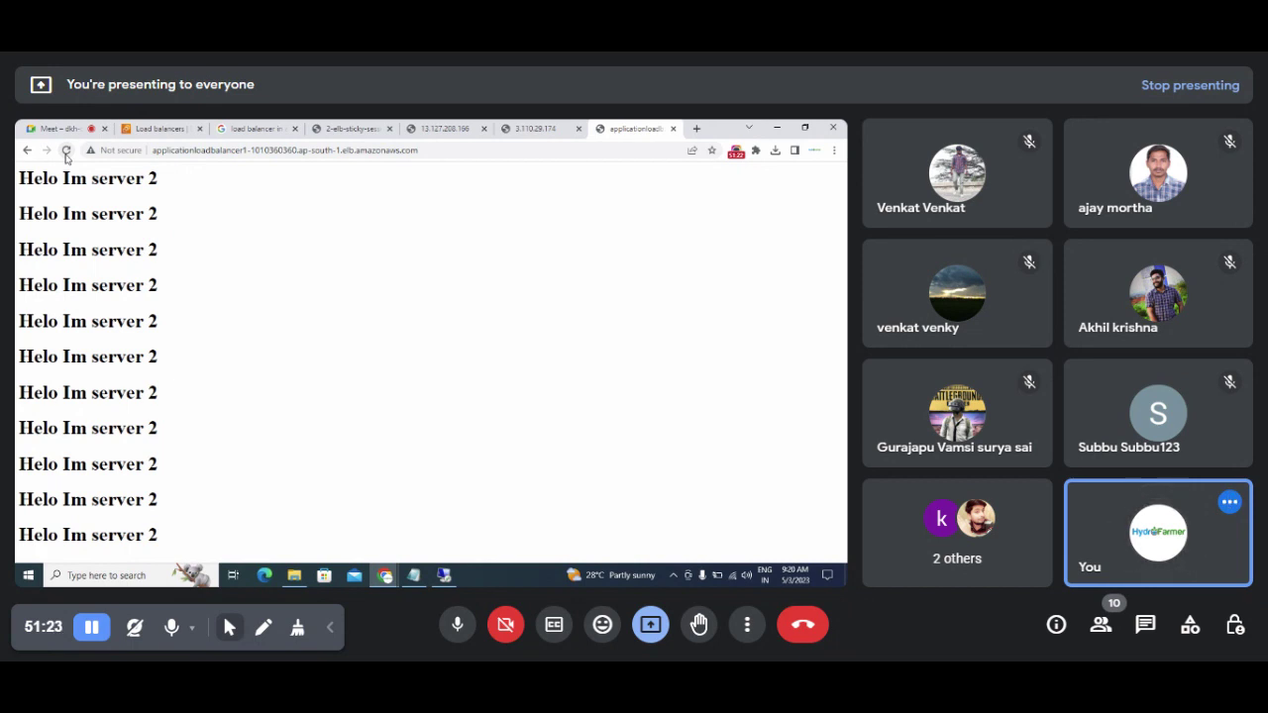
left_click_drag(19, 177, 175, 188)
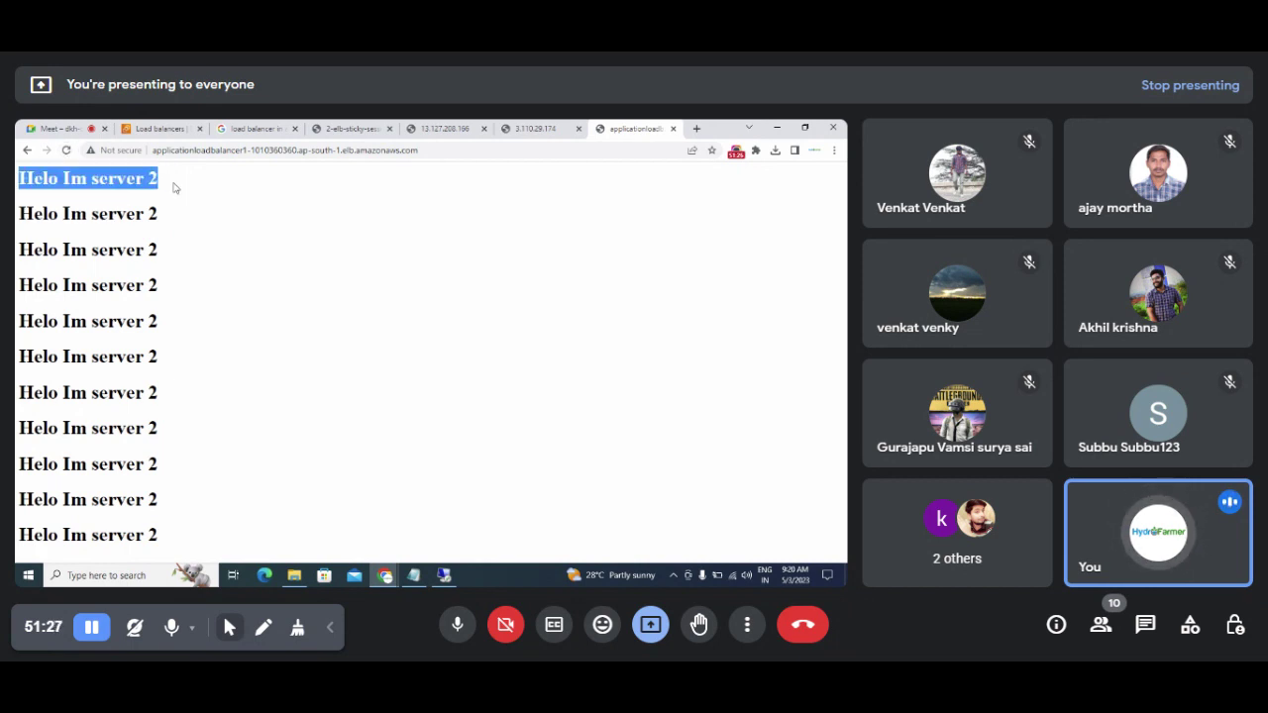
Step: Keep reloading to show Server 1 and Server 2 alternating, then bring up the sticky-session diagram
left_click(67, 151)
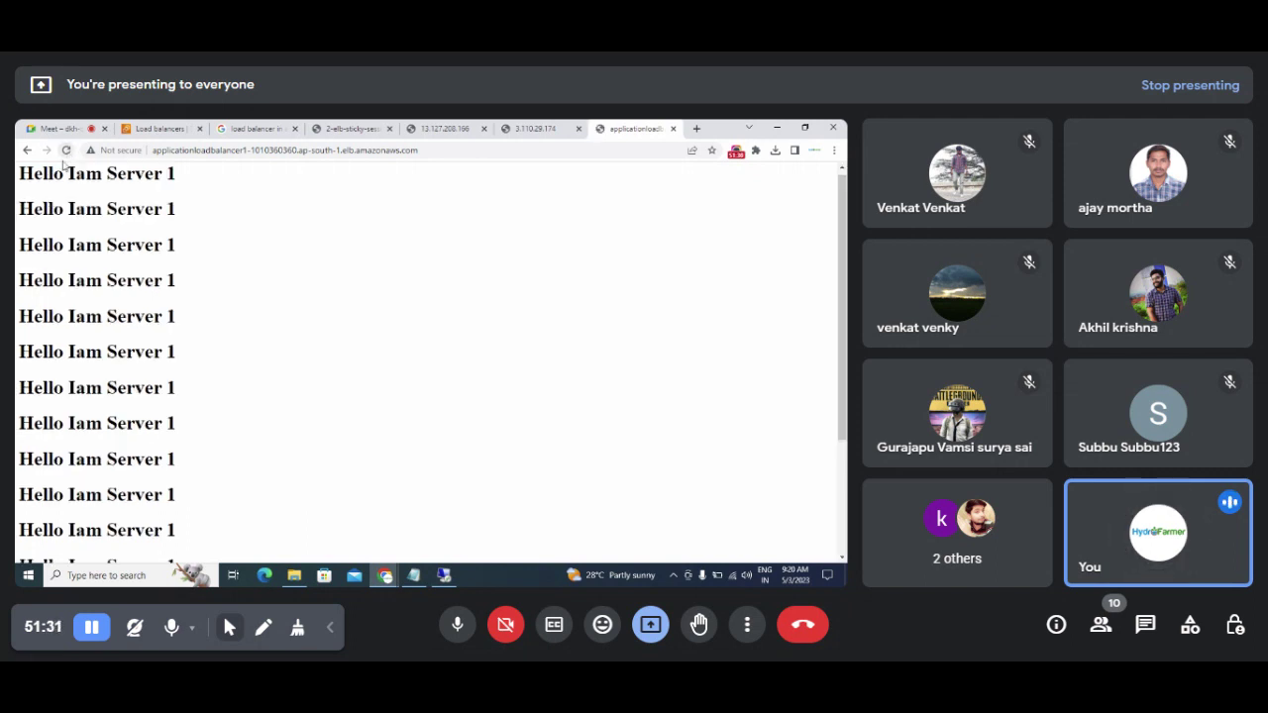
left_click_drag(17, 180, 267, 175)
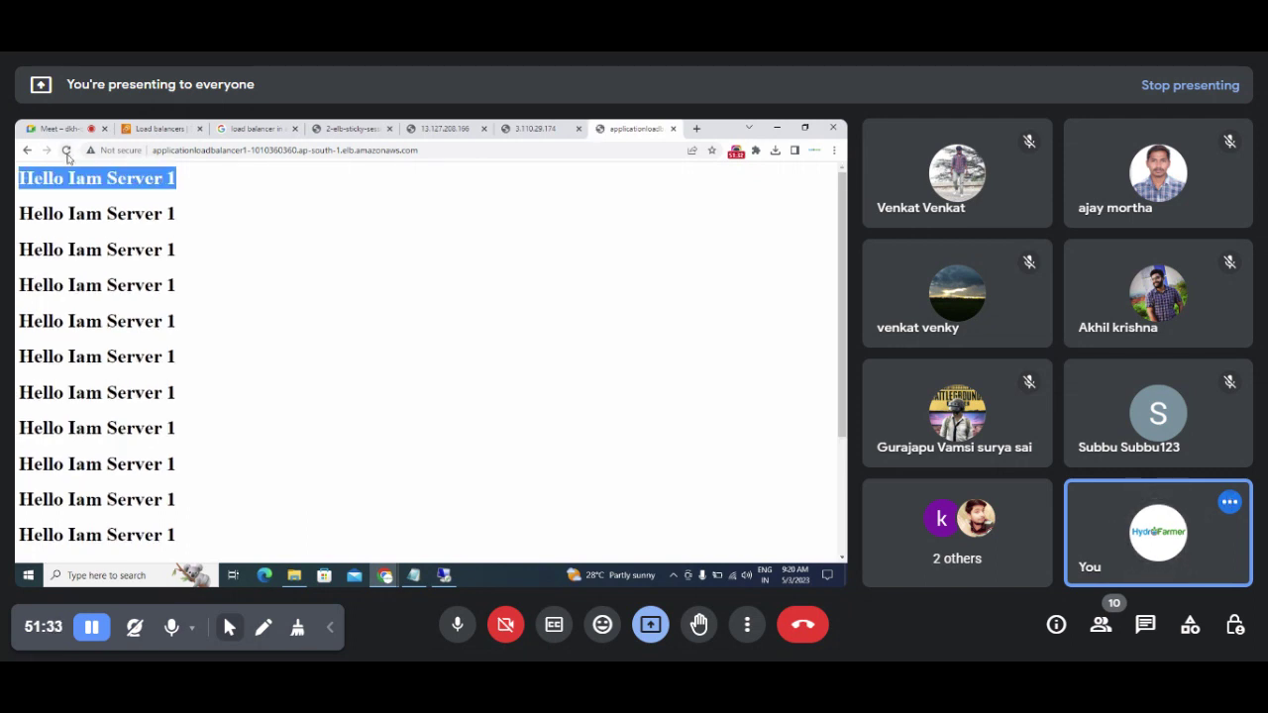
left_click(66, 150)
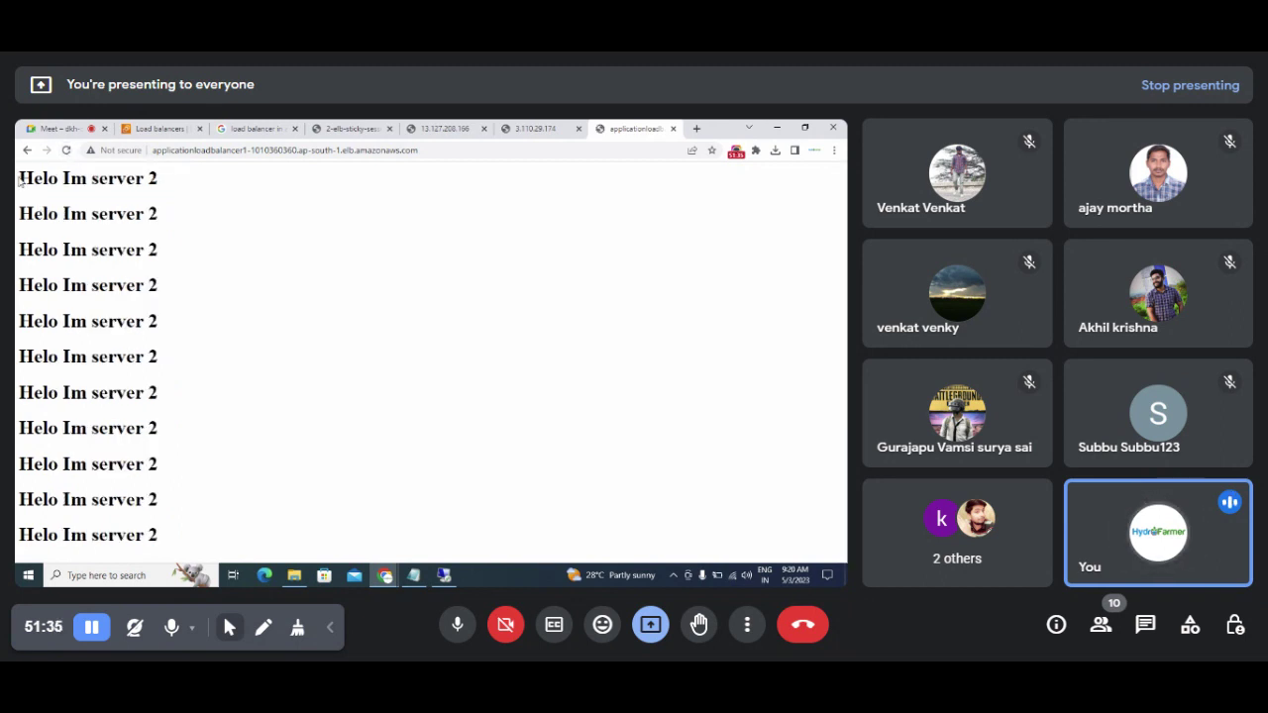
left_click_drag(20, 177, 182, 204)
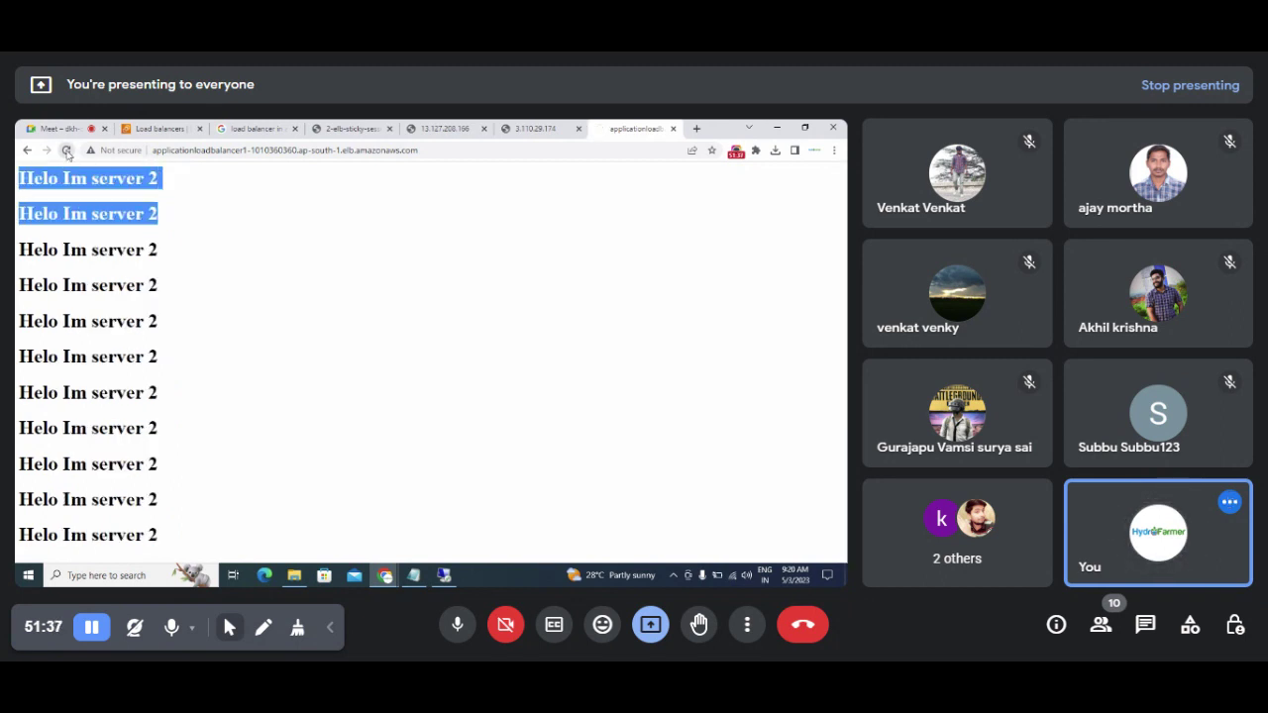
left_click(66, 151)
left_click(66, 150)
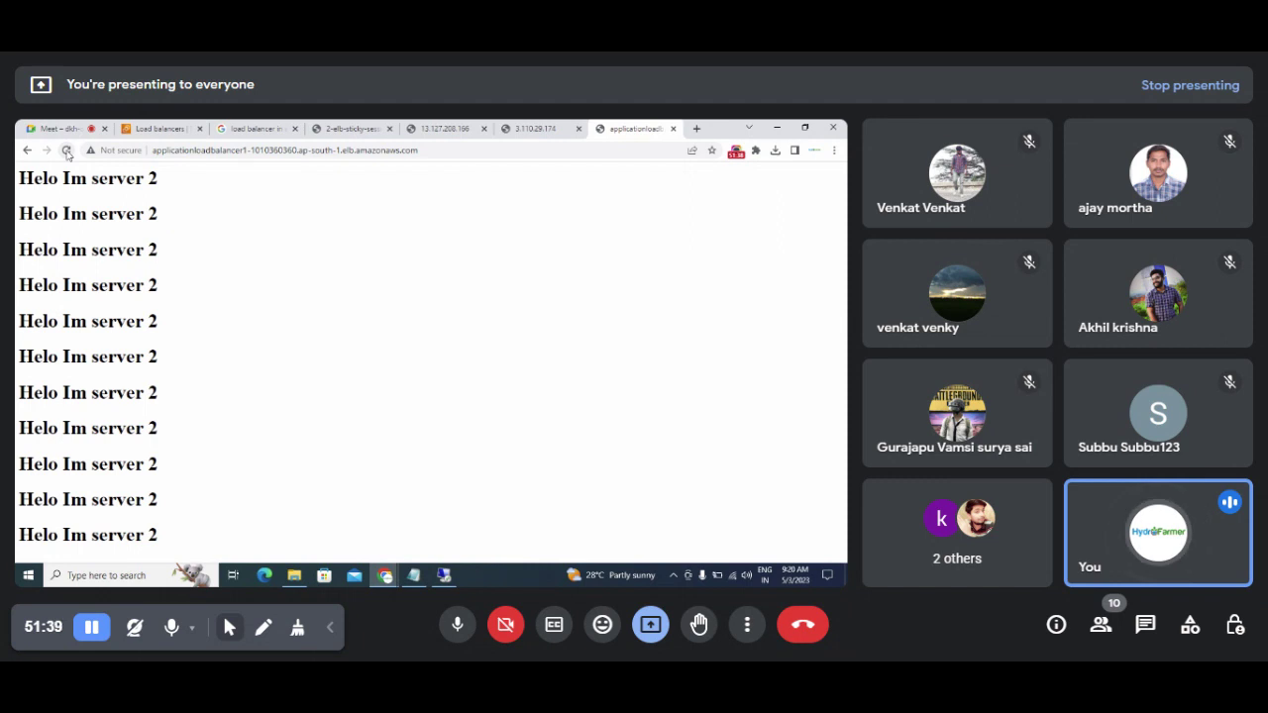
left_click(67, 151)
left_click(66, 151)
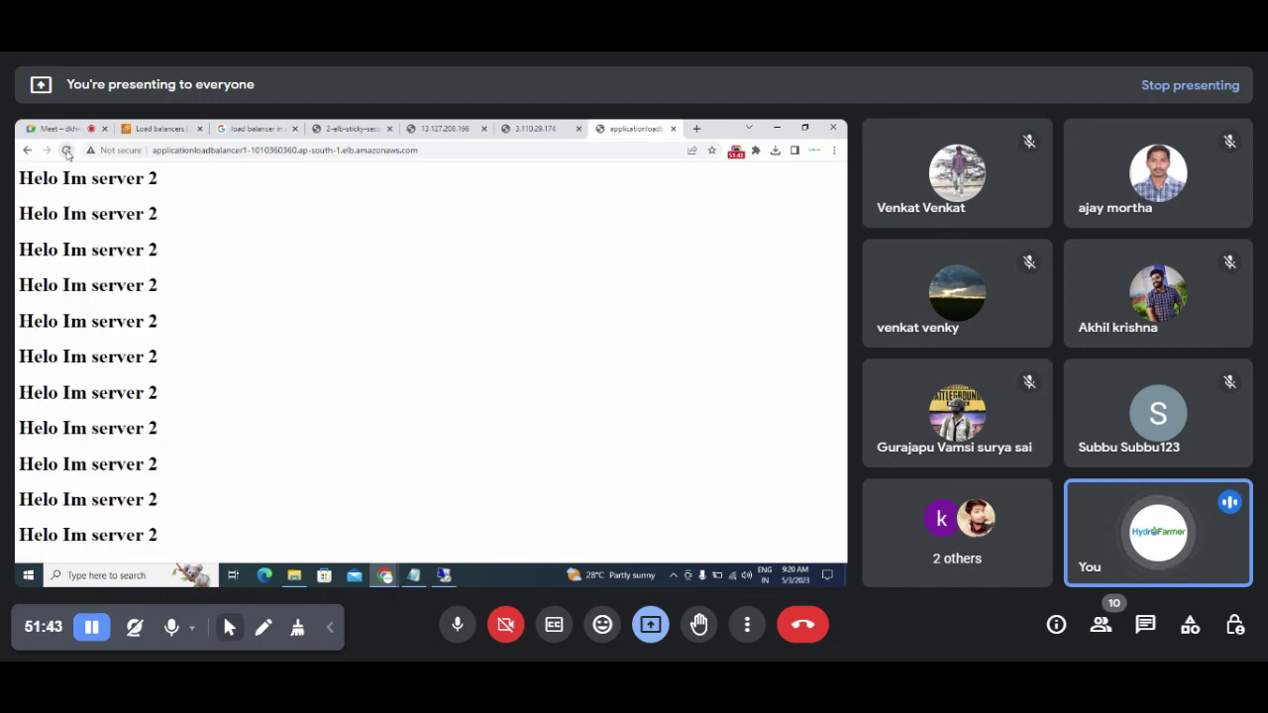
left_click(336, 130)
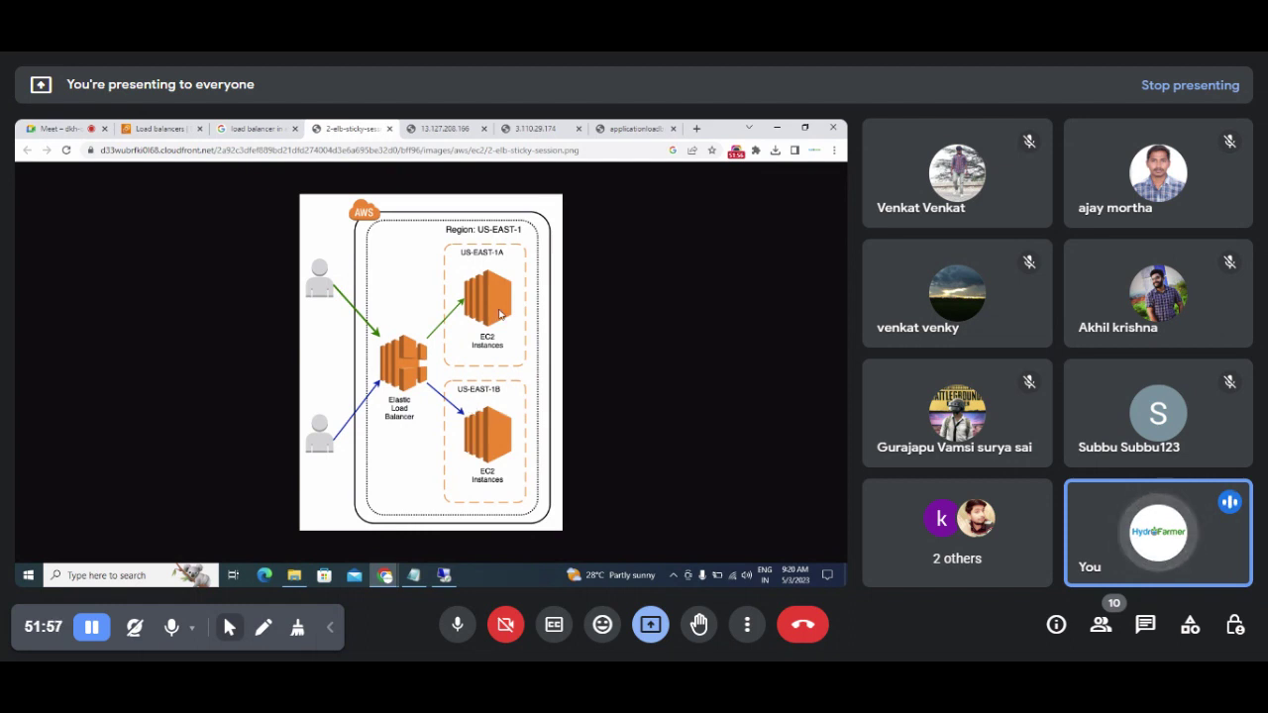
Step: Reload the DNS page several times, alternating Server 1 and Server 2, then revisit ApplicationLoadbalancer1 details
left_click(625, 129)
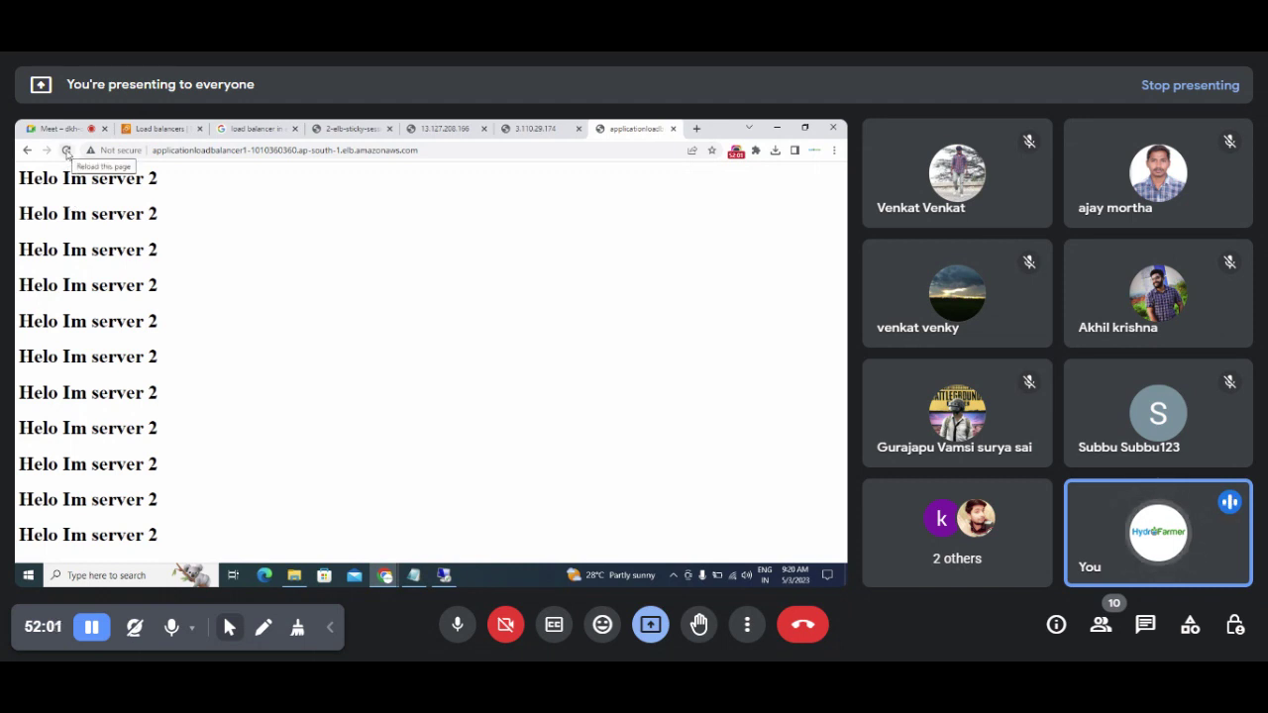
left_click(66, 150)
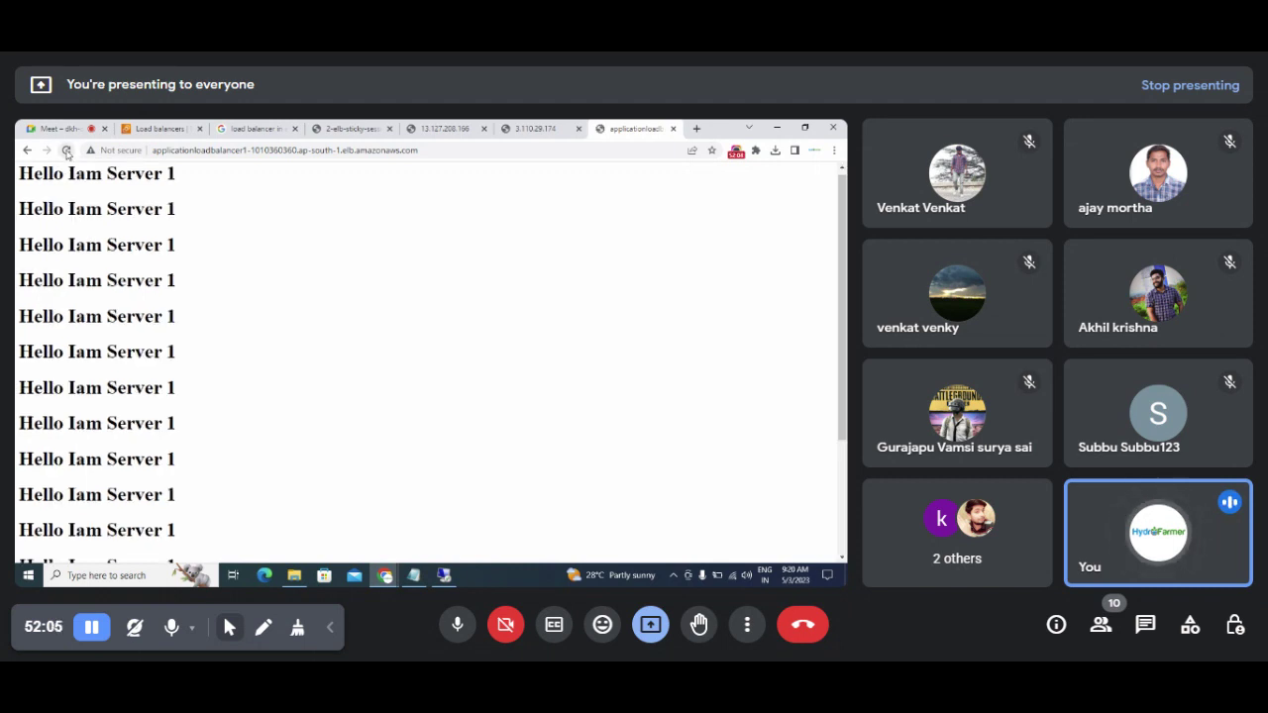
left_click(66, 150)
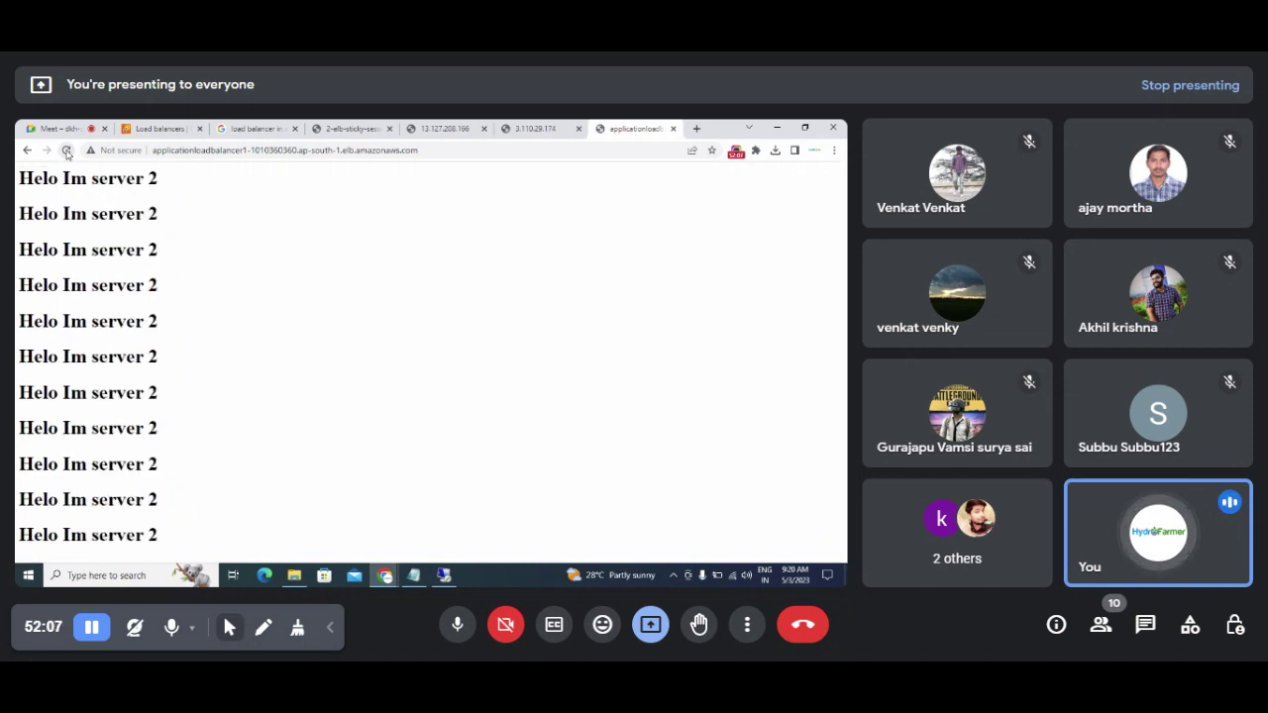
left_click(67, 150)
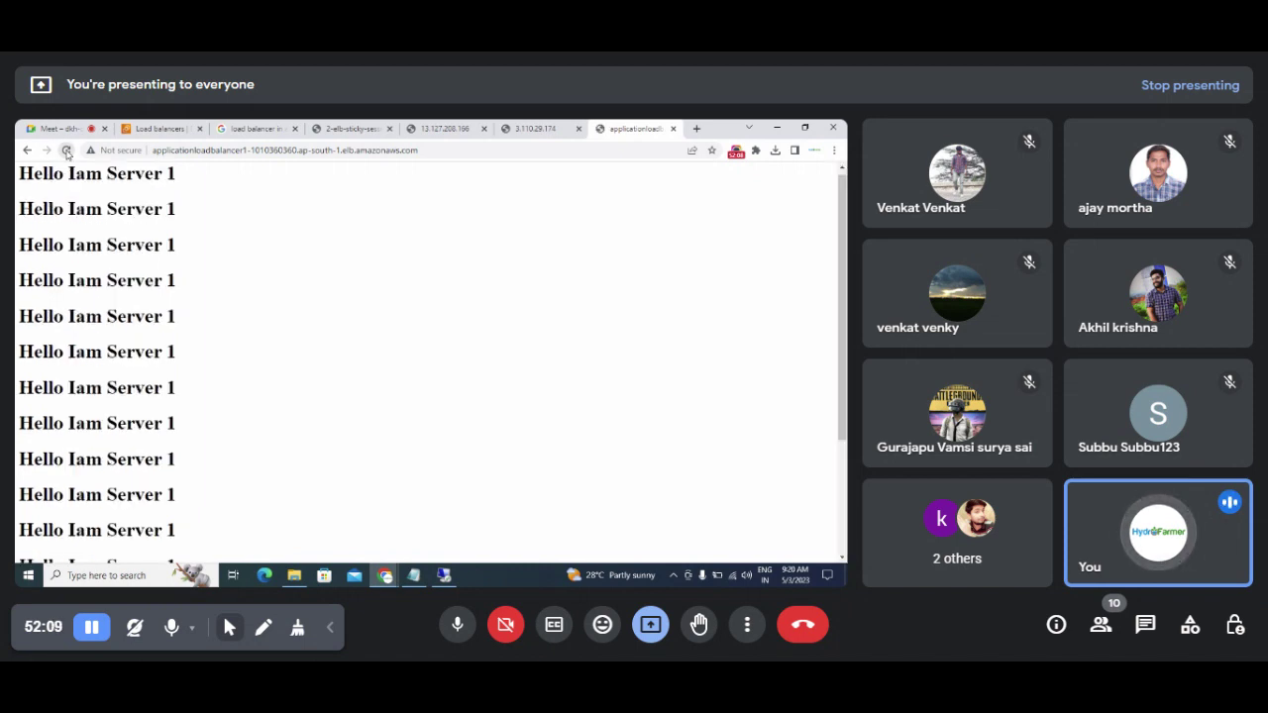
left_click(67, 150)
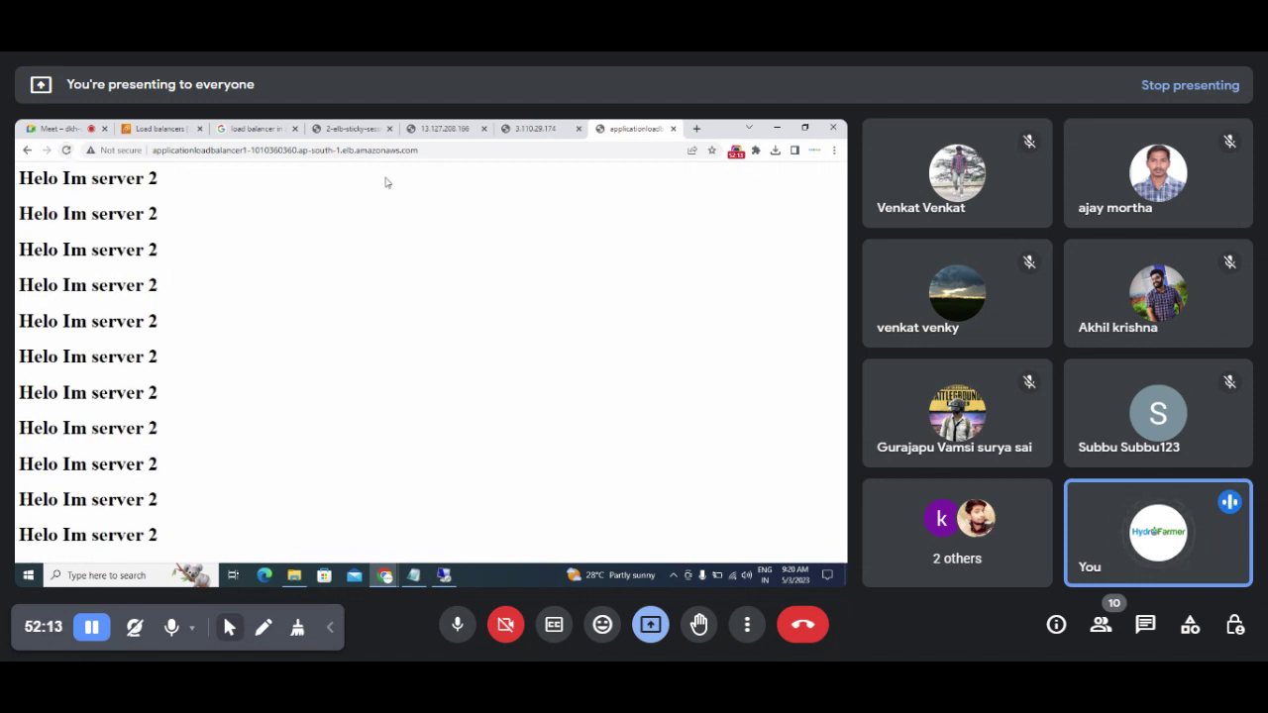
left_click(439, 151)
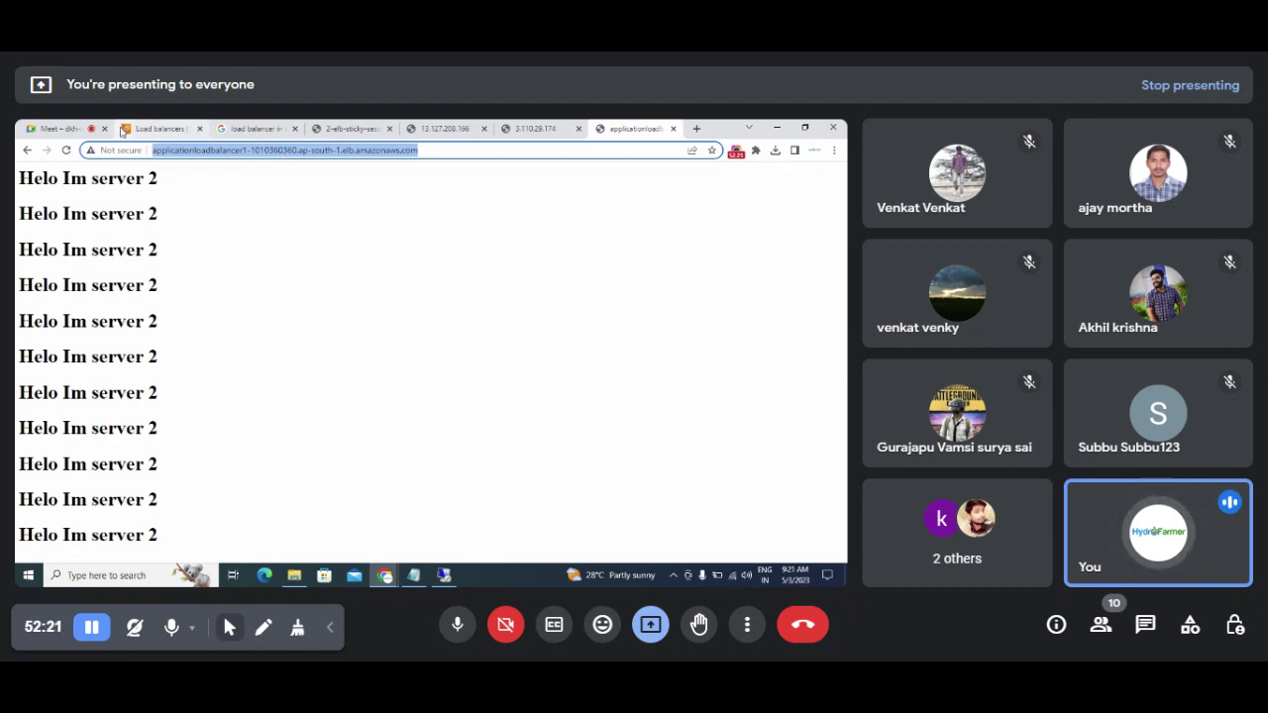
left_click(65, 151)
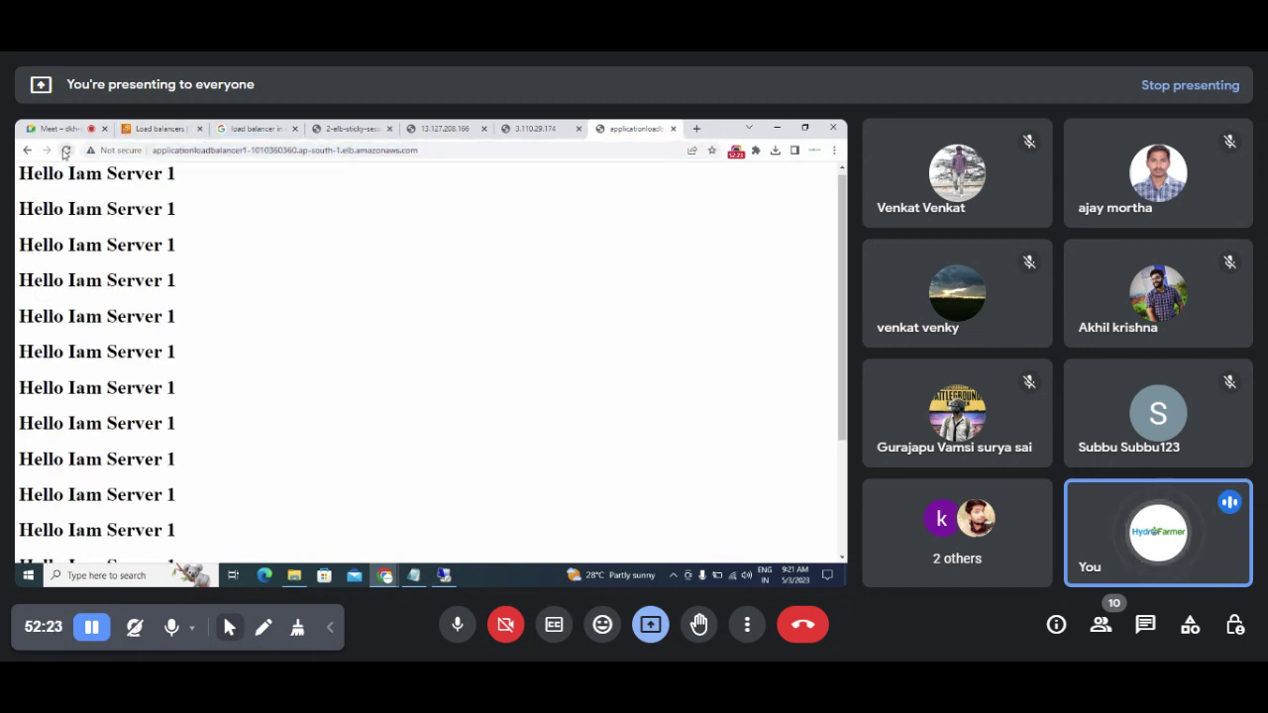
left_click(164, 128)
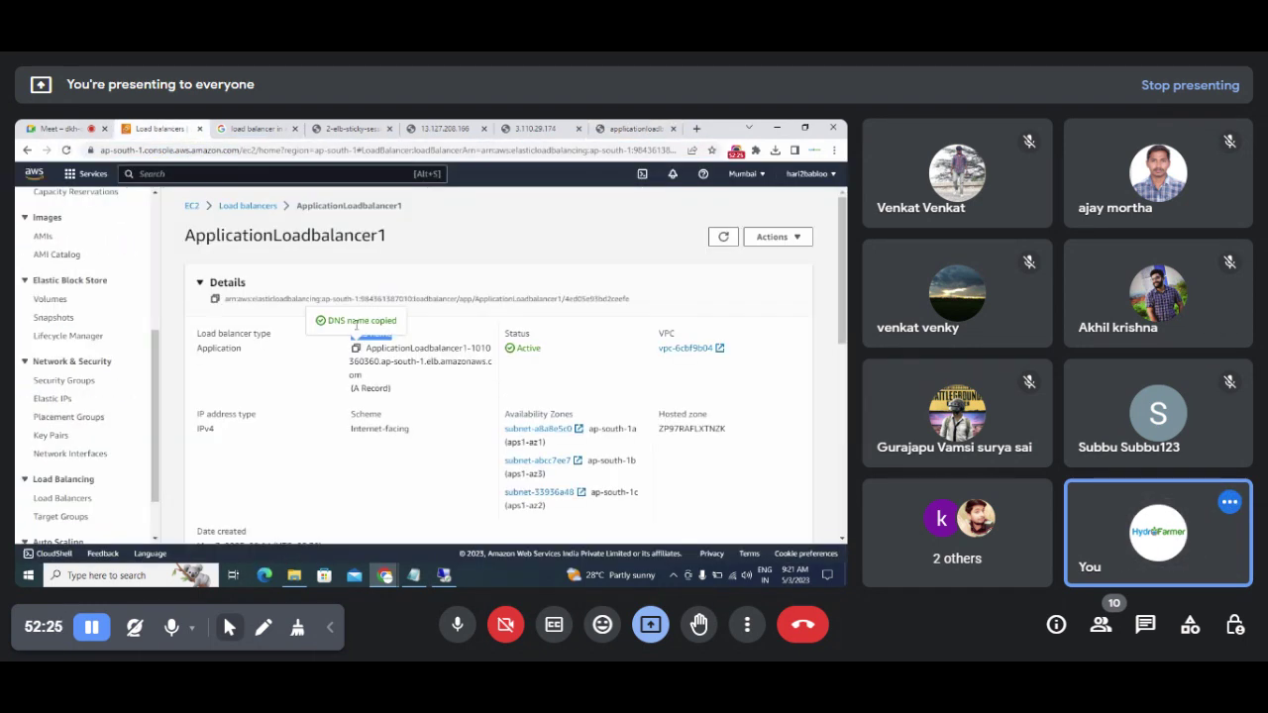
Step: Scroll through ApplicationLoadbalancer1's Listeners and Monitoring charts
scroll(748, 314, "down", 5)
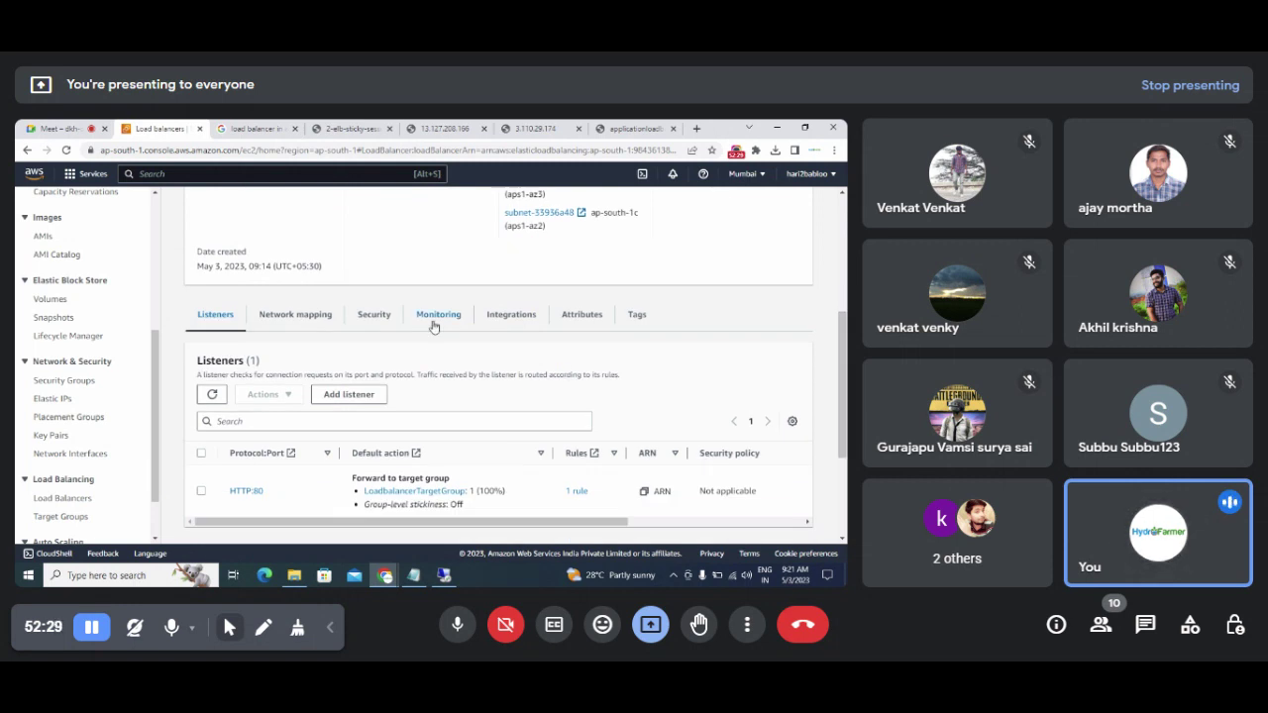
scroll(436, 322, "up", 3)
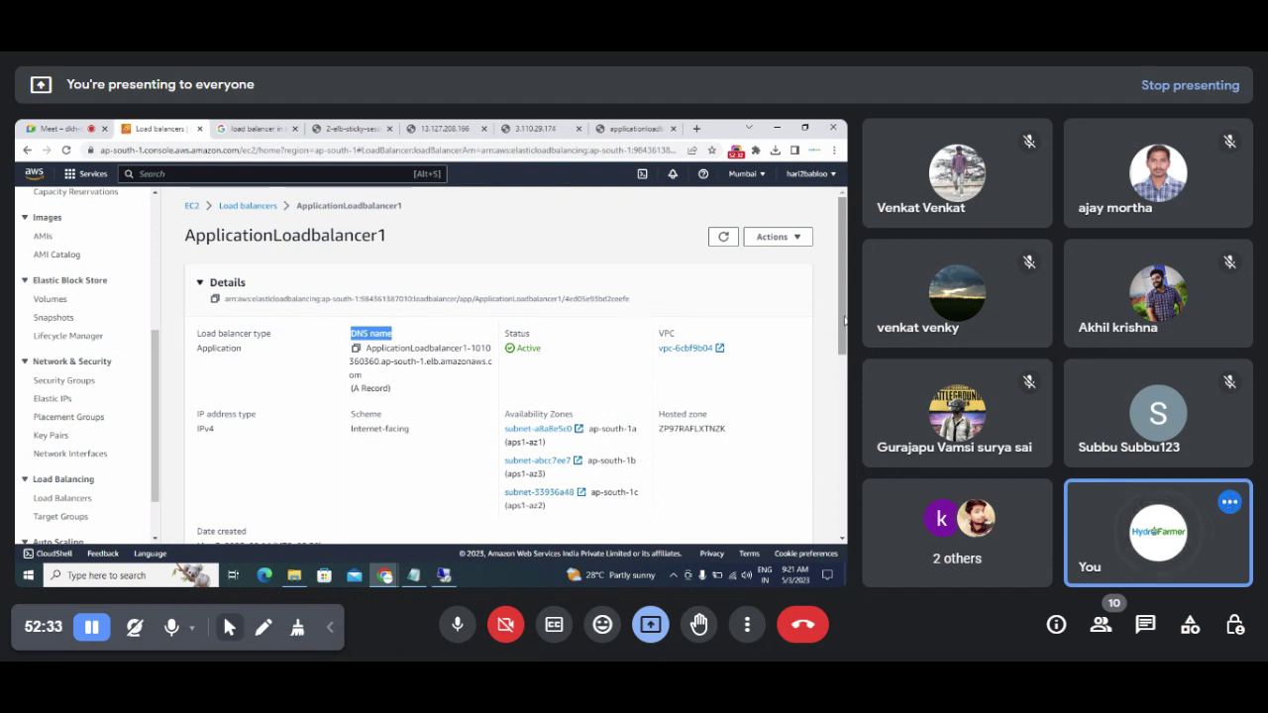
scroll(844, 319, "down", 5)
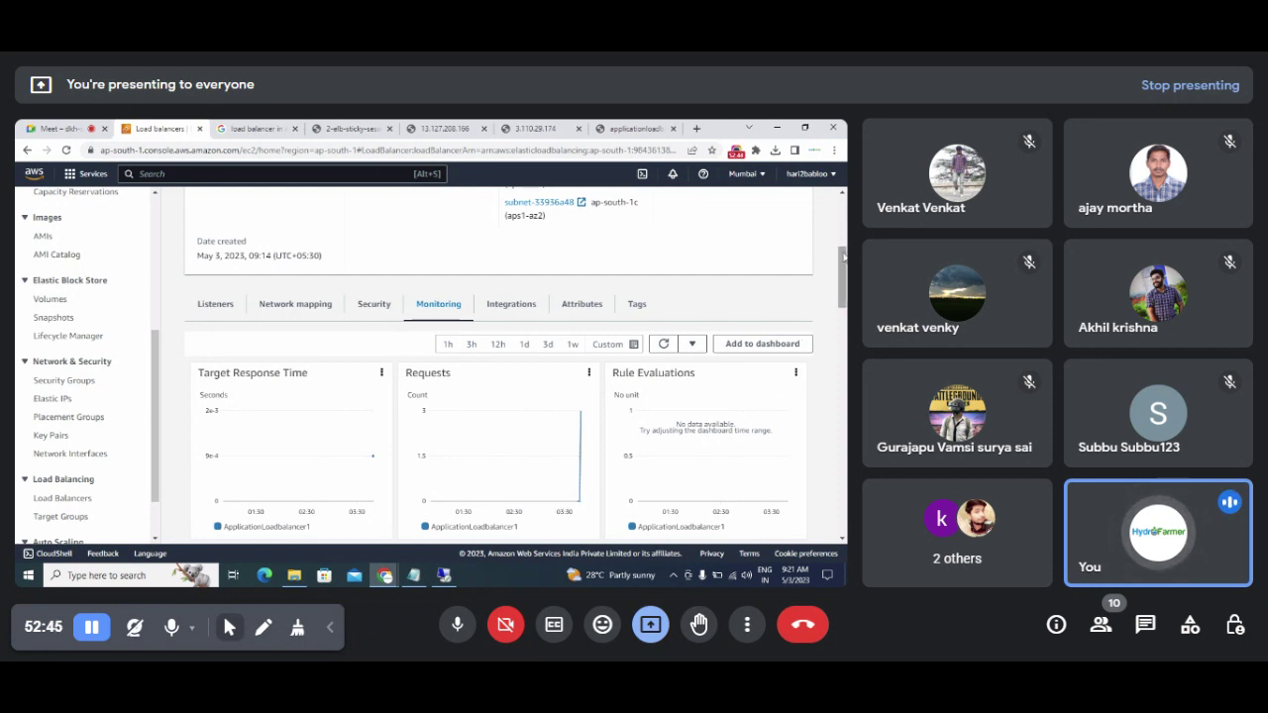
scroll(515, 397, "down", 4)
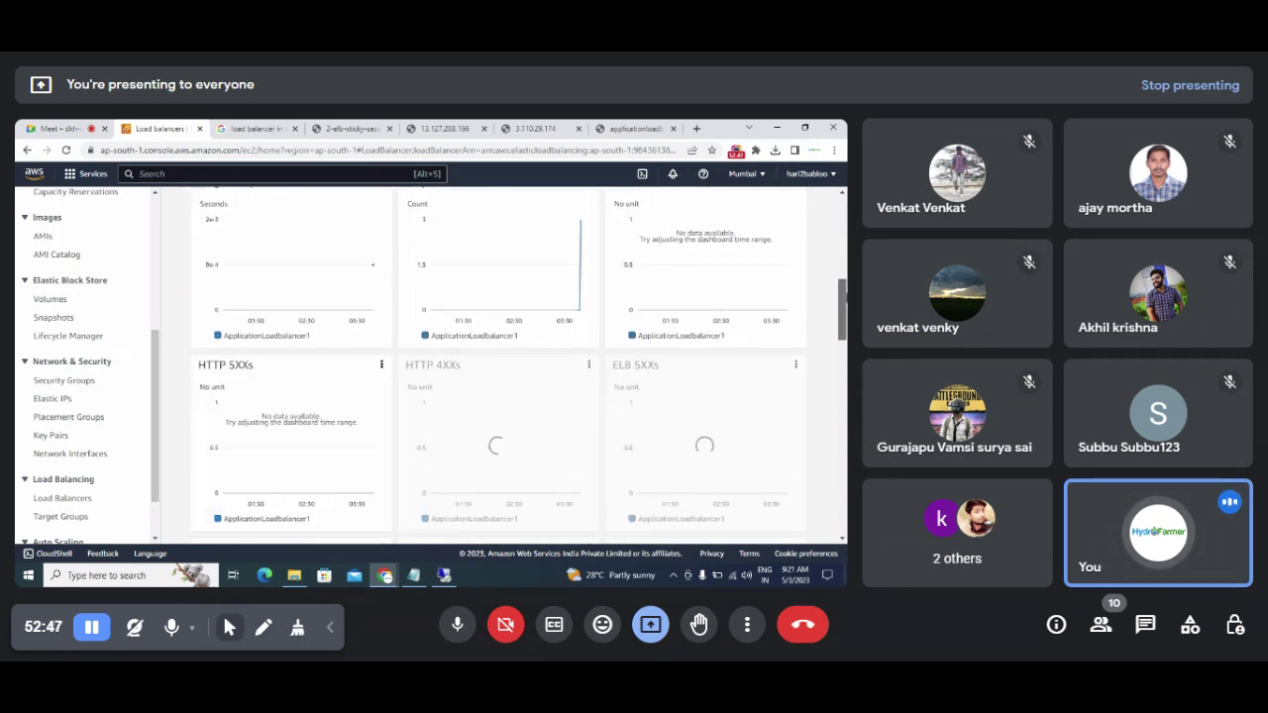
scroll(516, 366, "up", 2)
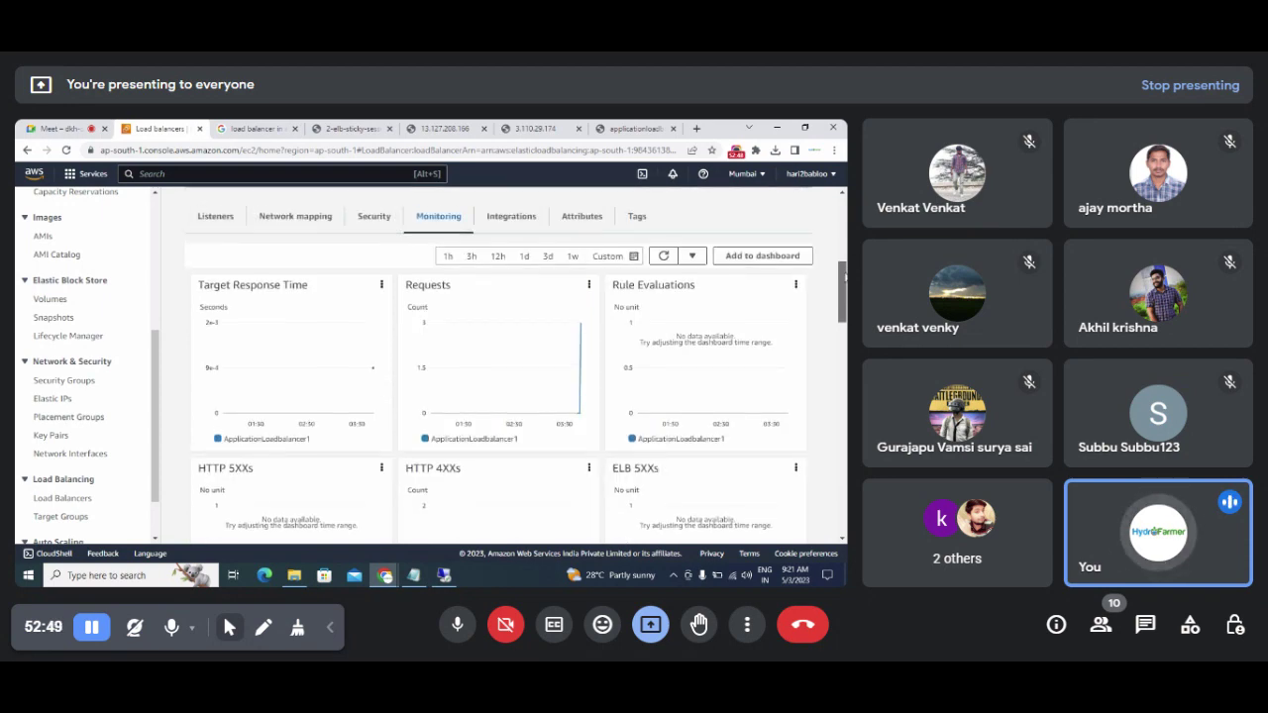
left_click_drag(844, 277, 843, 208)
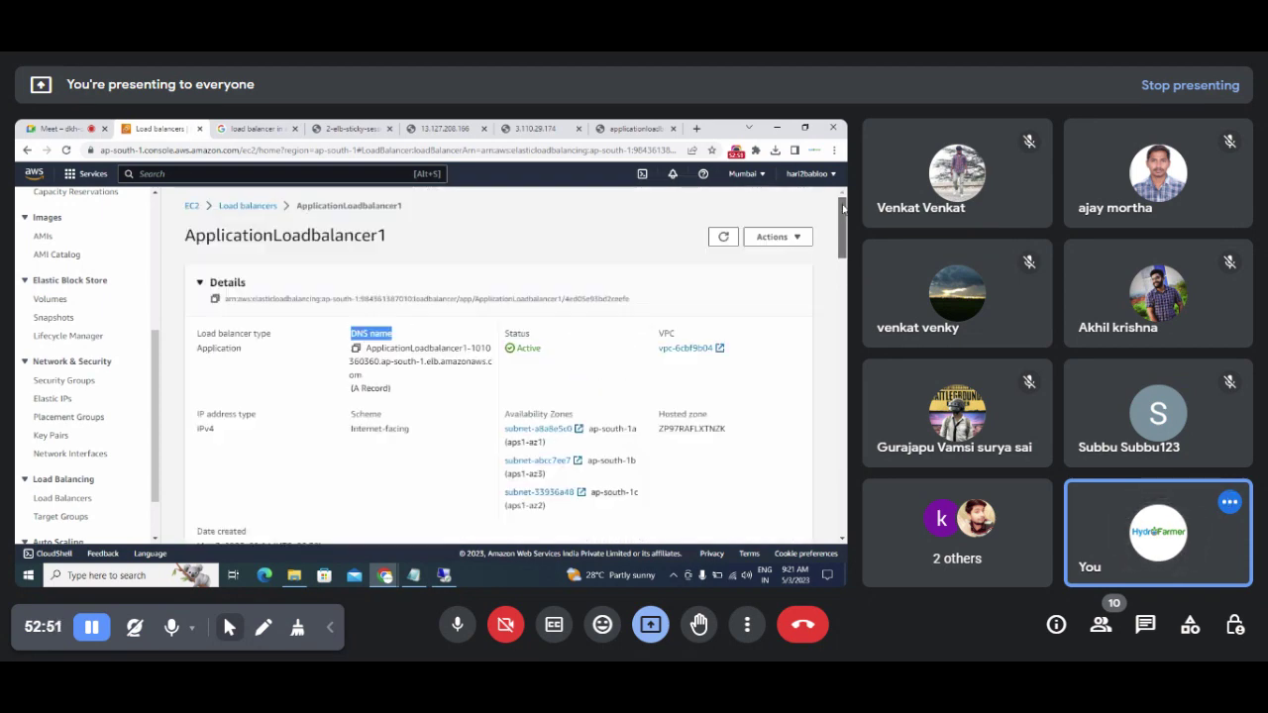
Step: Bring Notepad's setup notes to the front, showing Step 2's target group and load balancer tasks
left_click(57, 131)
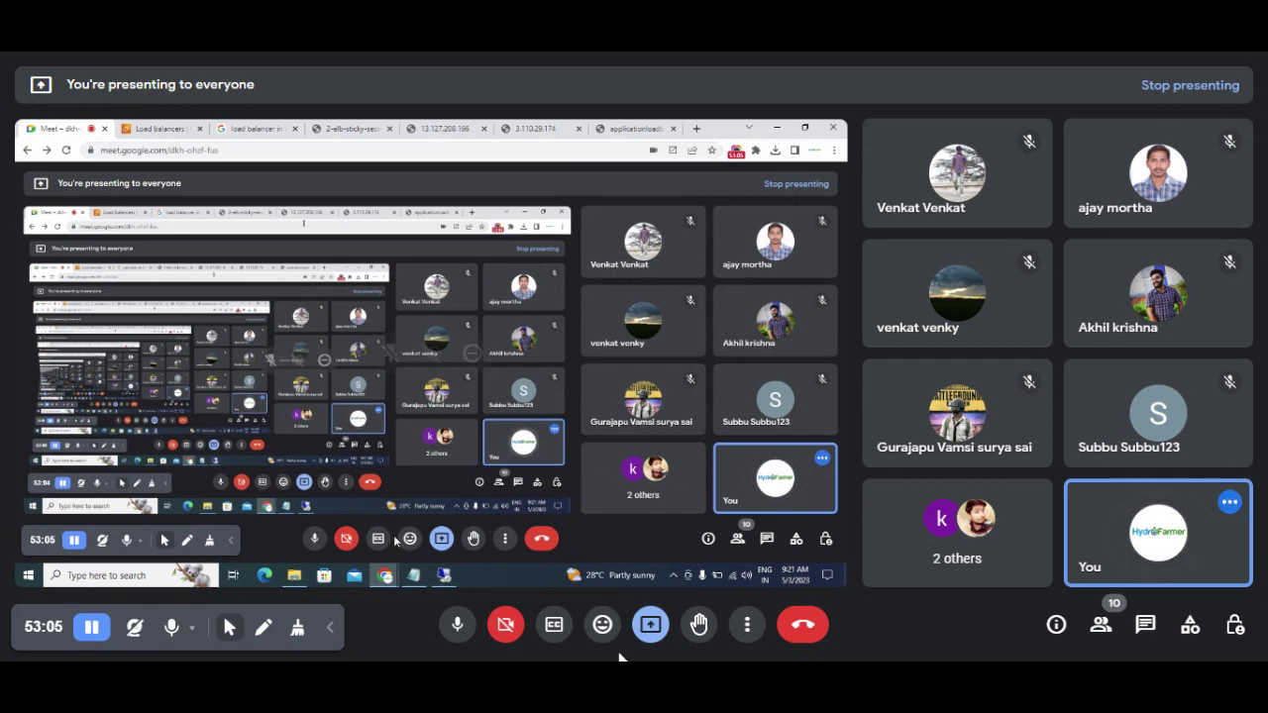
left_click(413, 576)
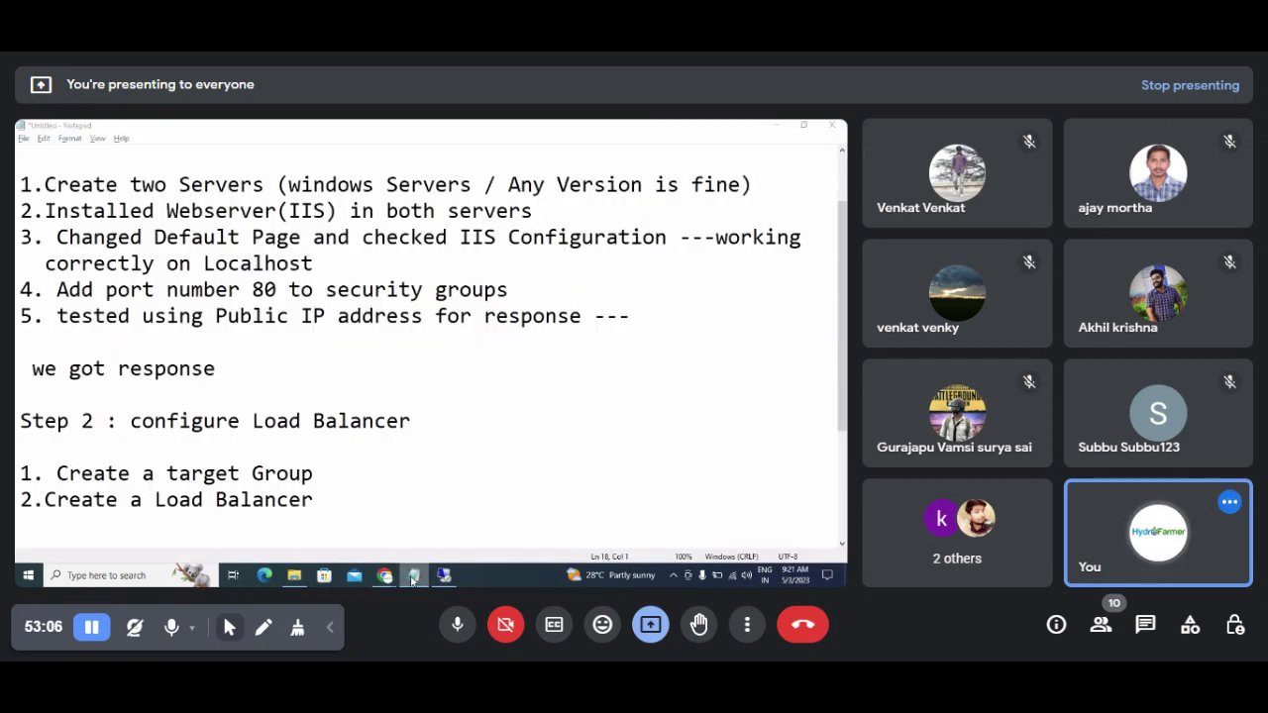
left_click(319, 500)
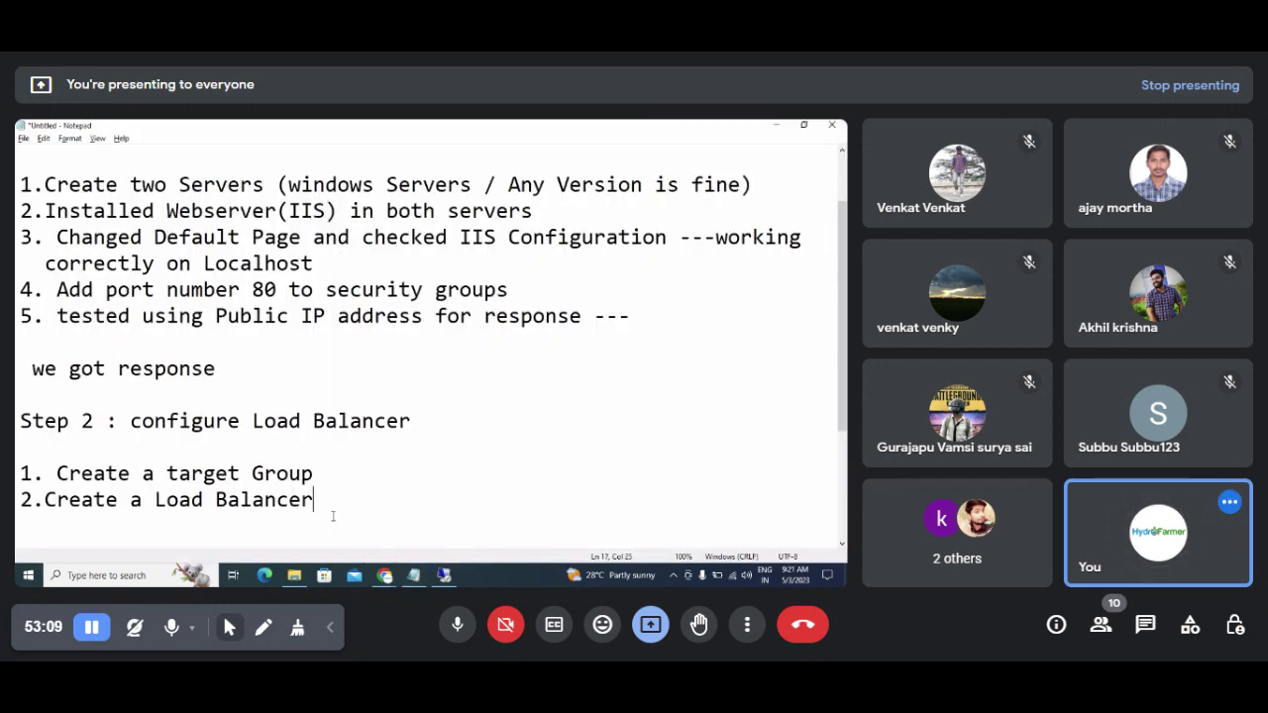
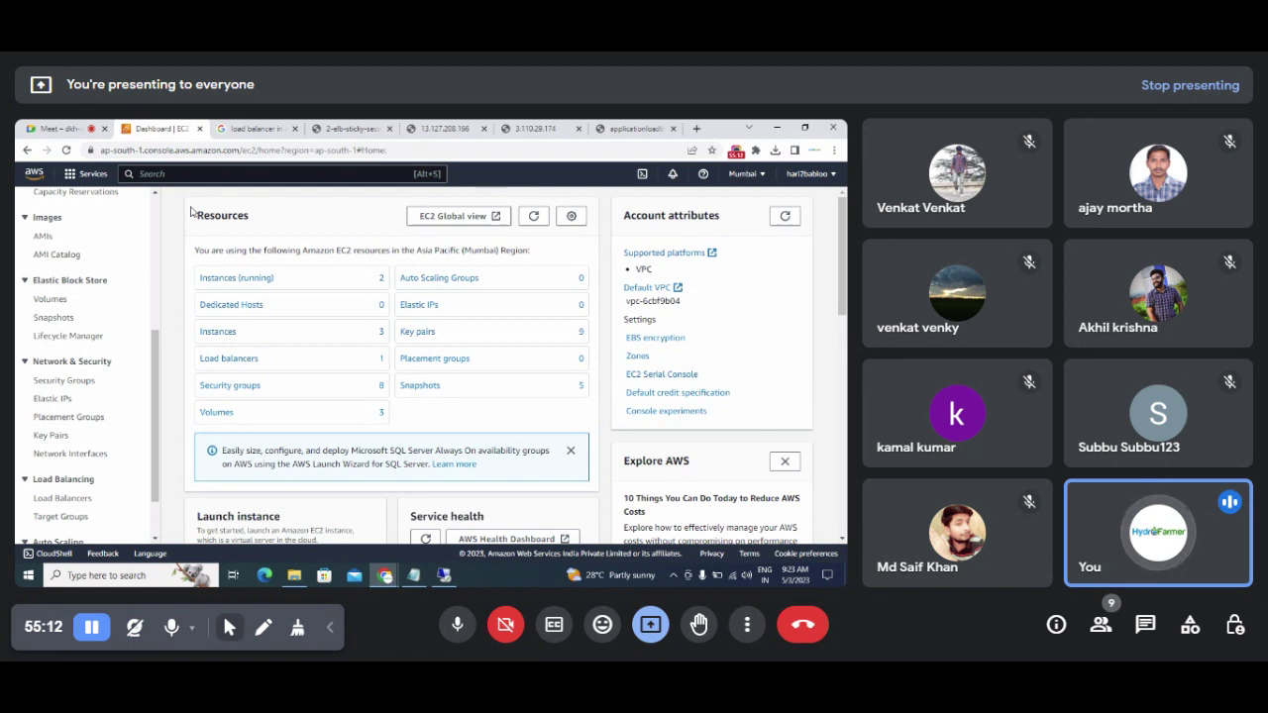
Step: Review the Mumbai EC2 resources (3 instances, 2 running, 1 load balancer), then return to the notes
left_click_drag(154, 405, 153, 438)
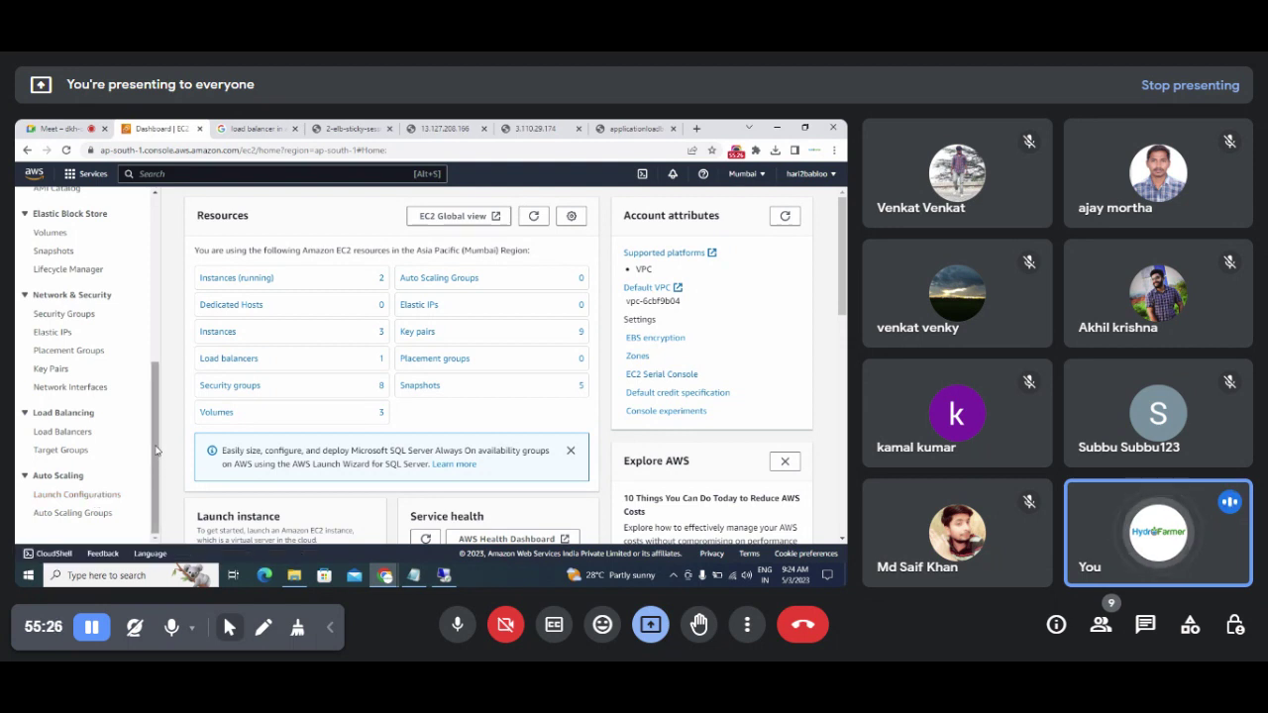
mouse_move(159, 451)
left_mouse_down()
mouse_move(157, 420)
mouse_move(159, 450)
left_mouse_up()
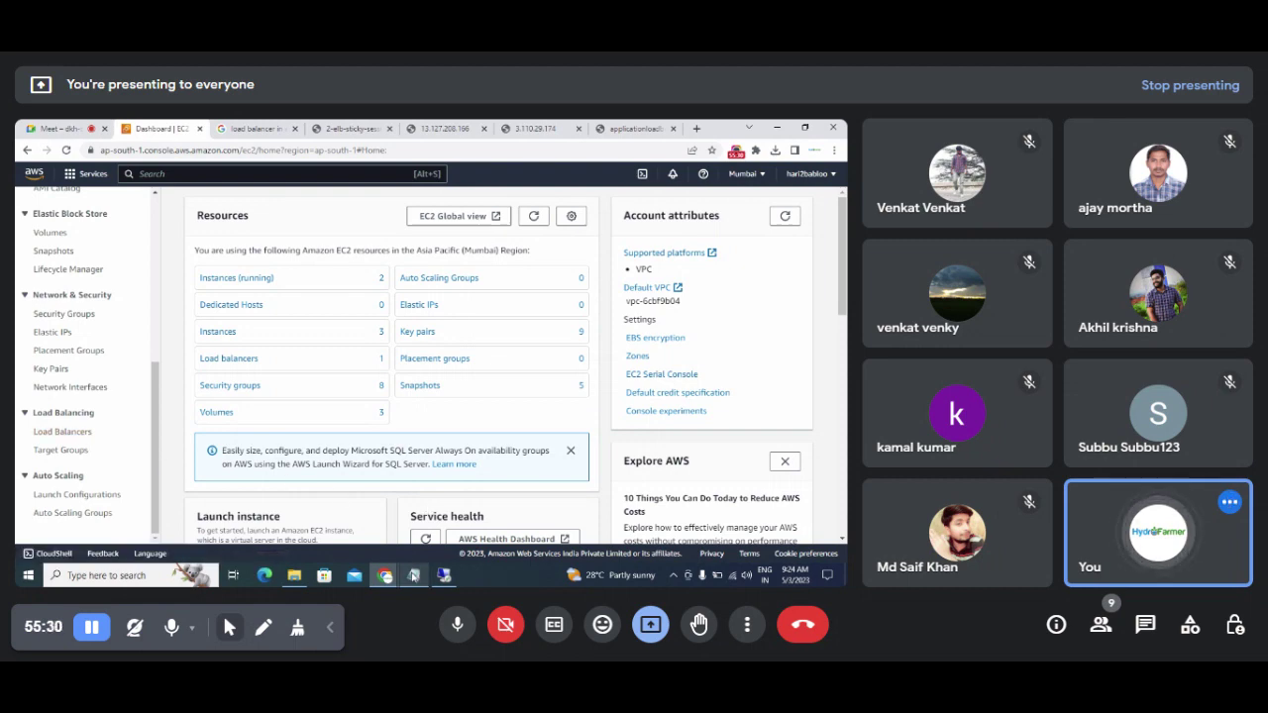
left_click(413, 575)
Step: Append a 'Remove Load Balancer :' section to the notes with step '1. Delete Load balancer'
key("Return")
key("Return")
key("Return")
key("Return")
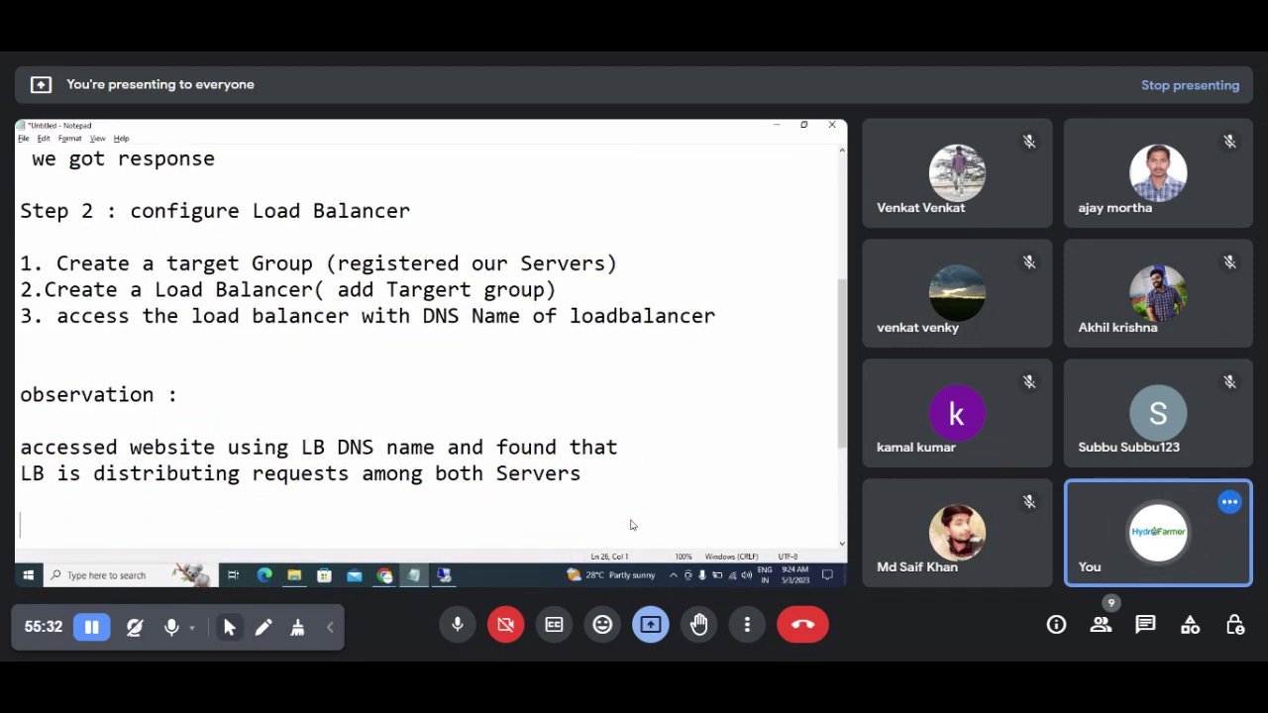
type("Remove L")
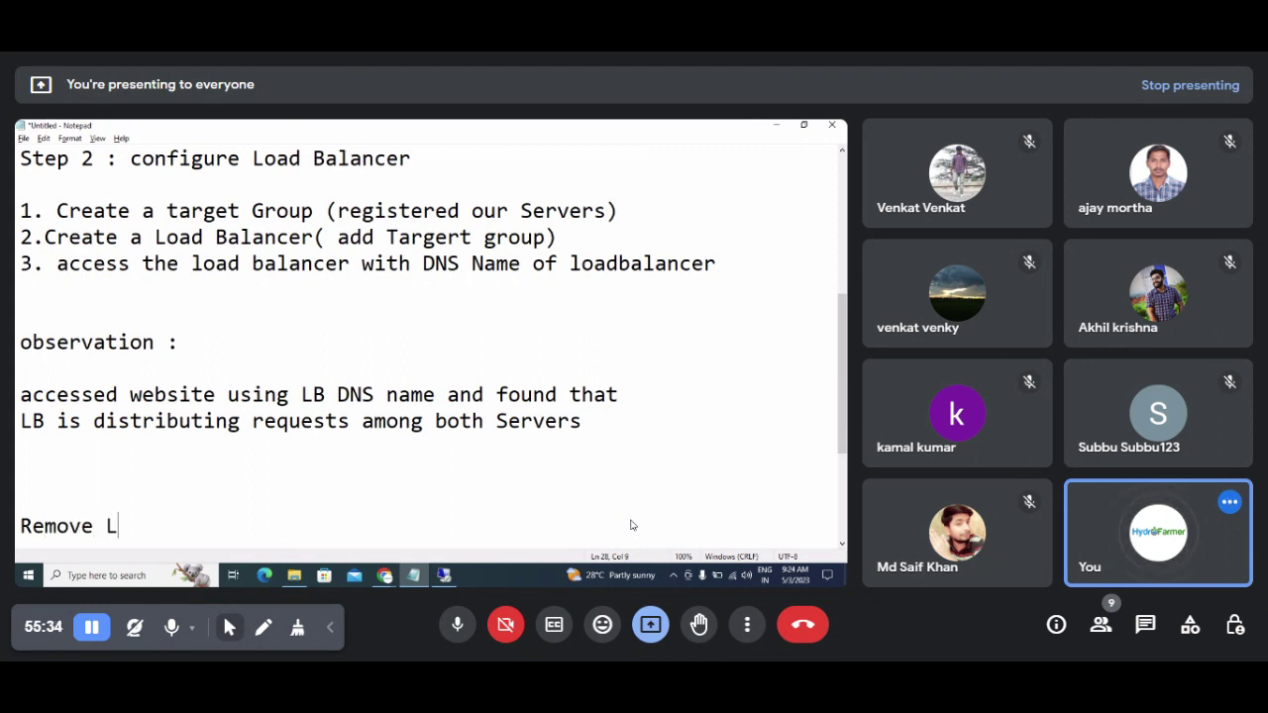
type("oad Balanm")
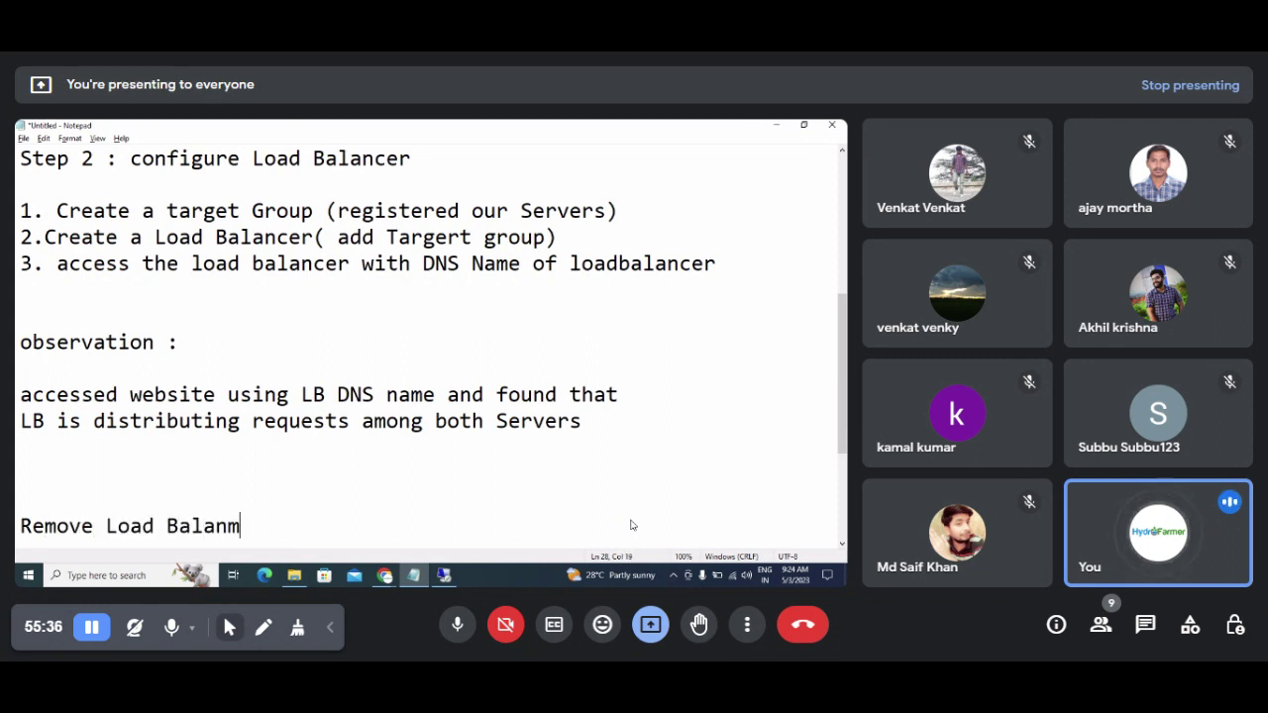
key("BackSpace")
type("cer :")
key("Return")
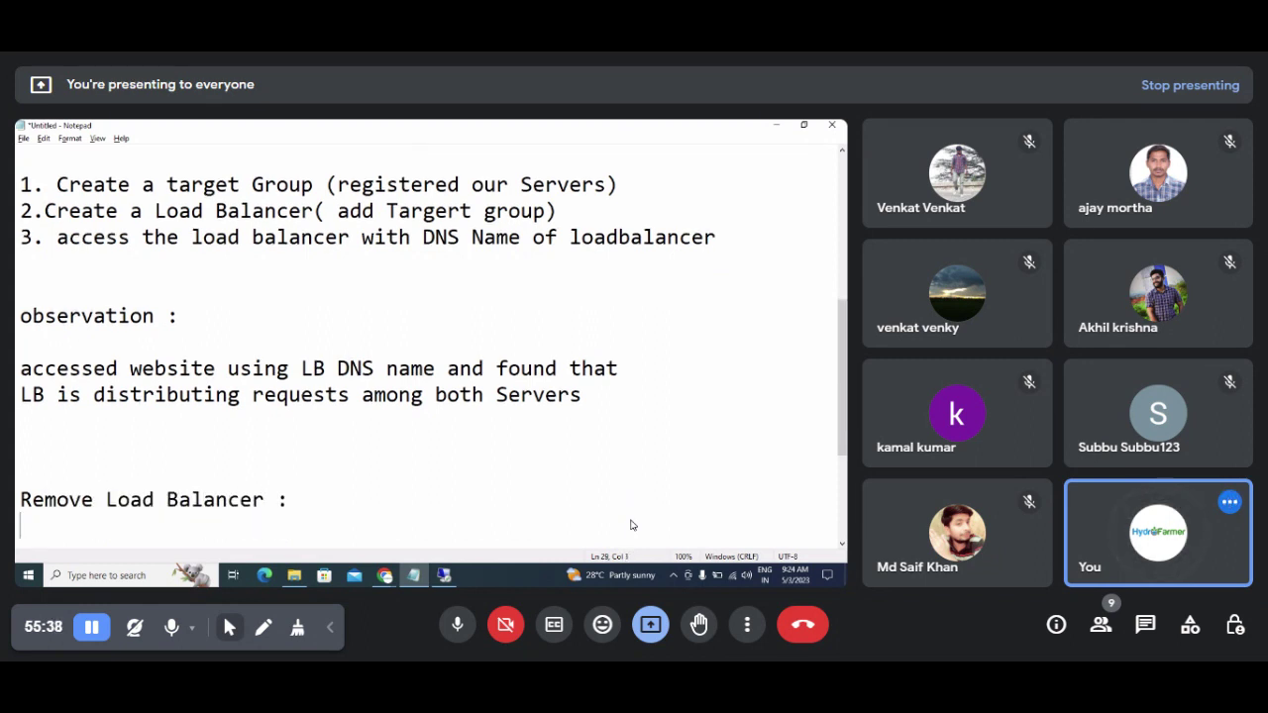
type("1. Delete")
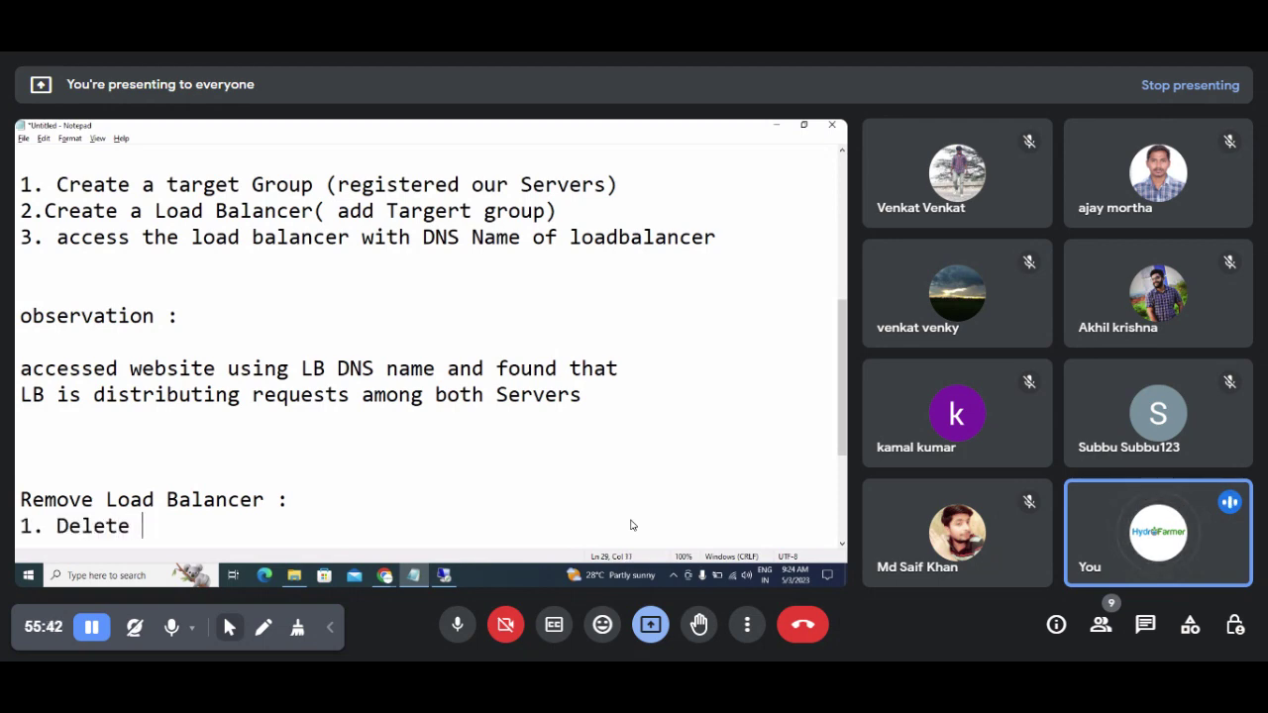
key("alt+Tab")
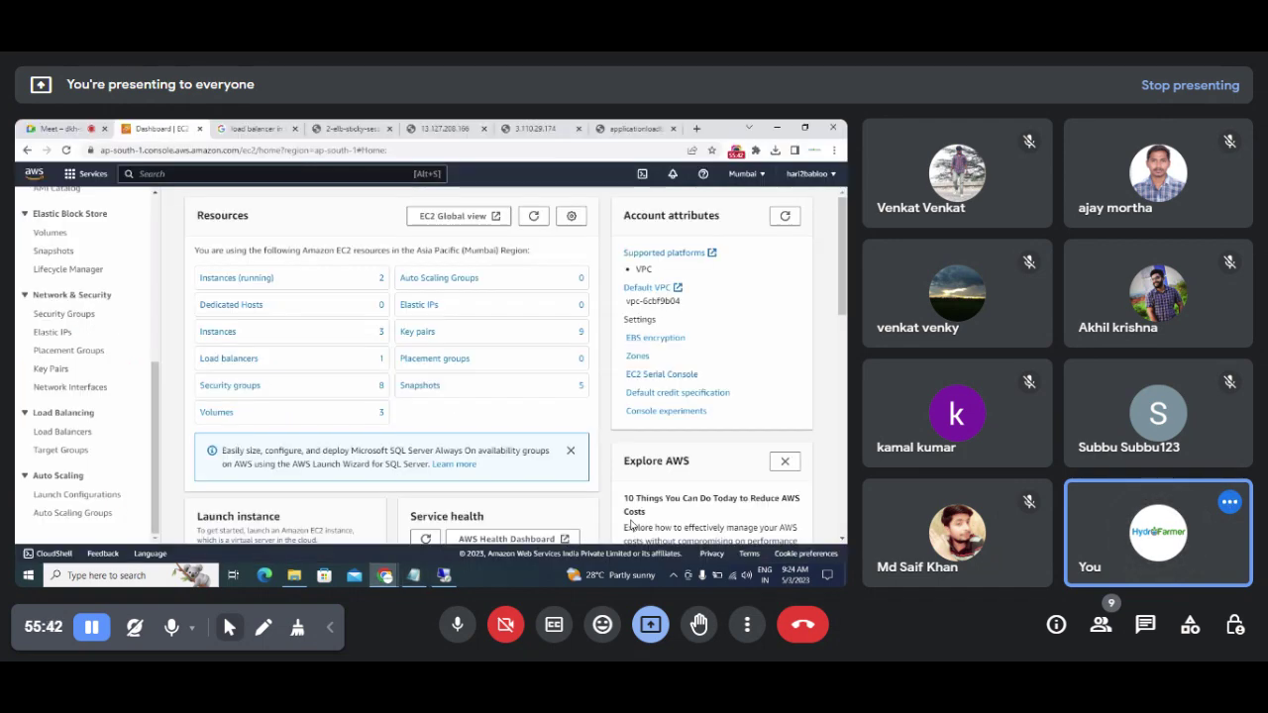
key("alt+Tab")
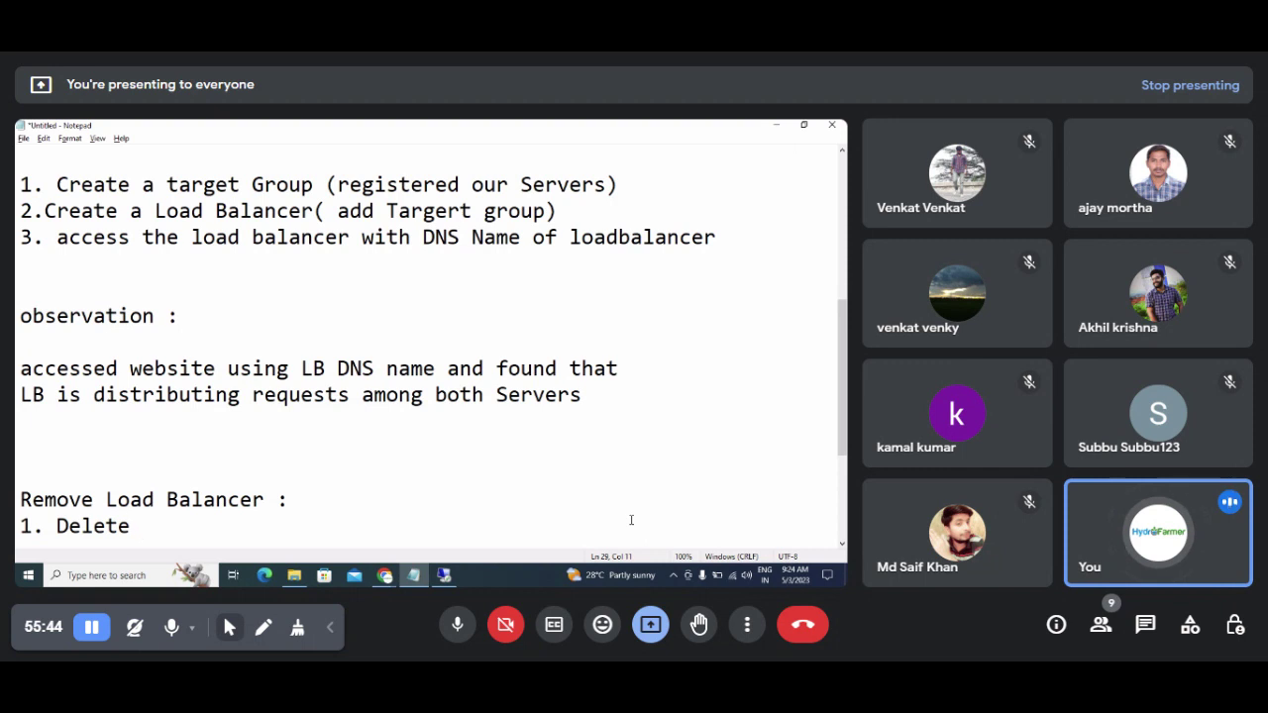
type("Loab")
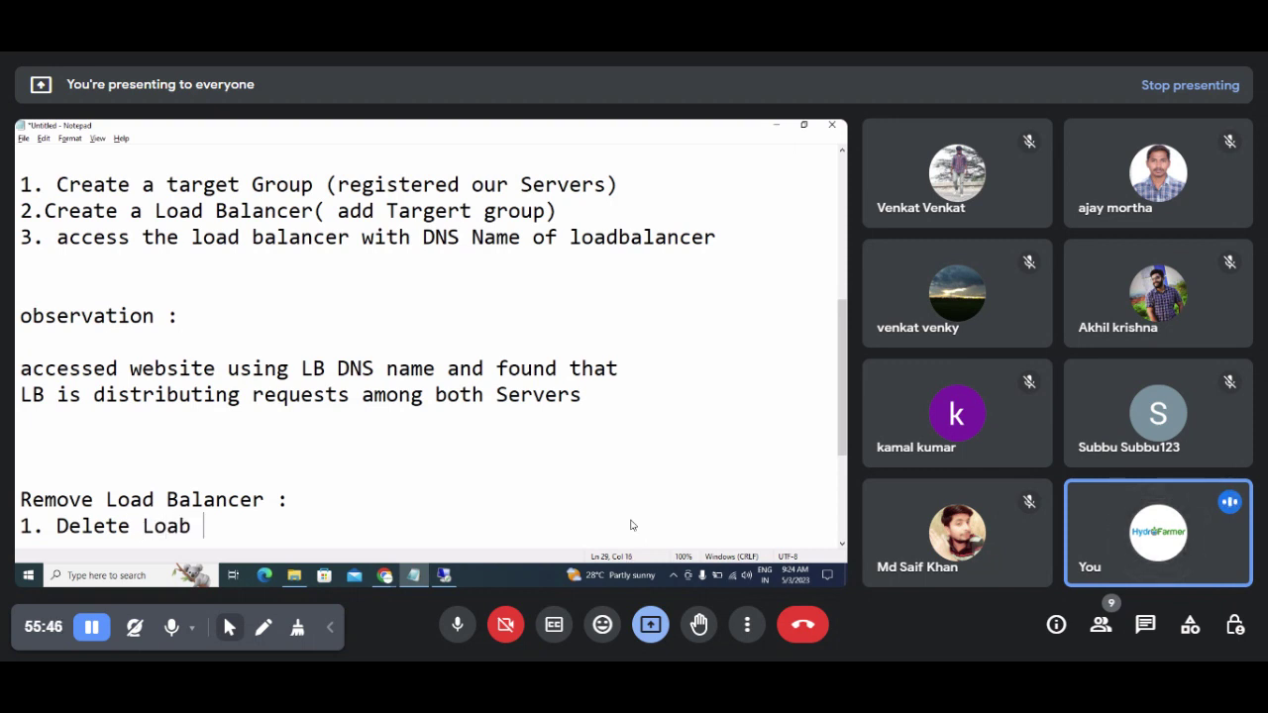
key("BackSpace")
type("d balancer")
key("Return")
key("alt+Tab")
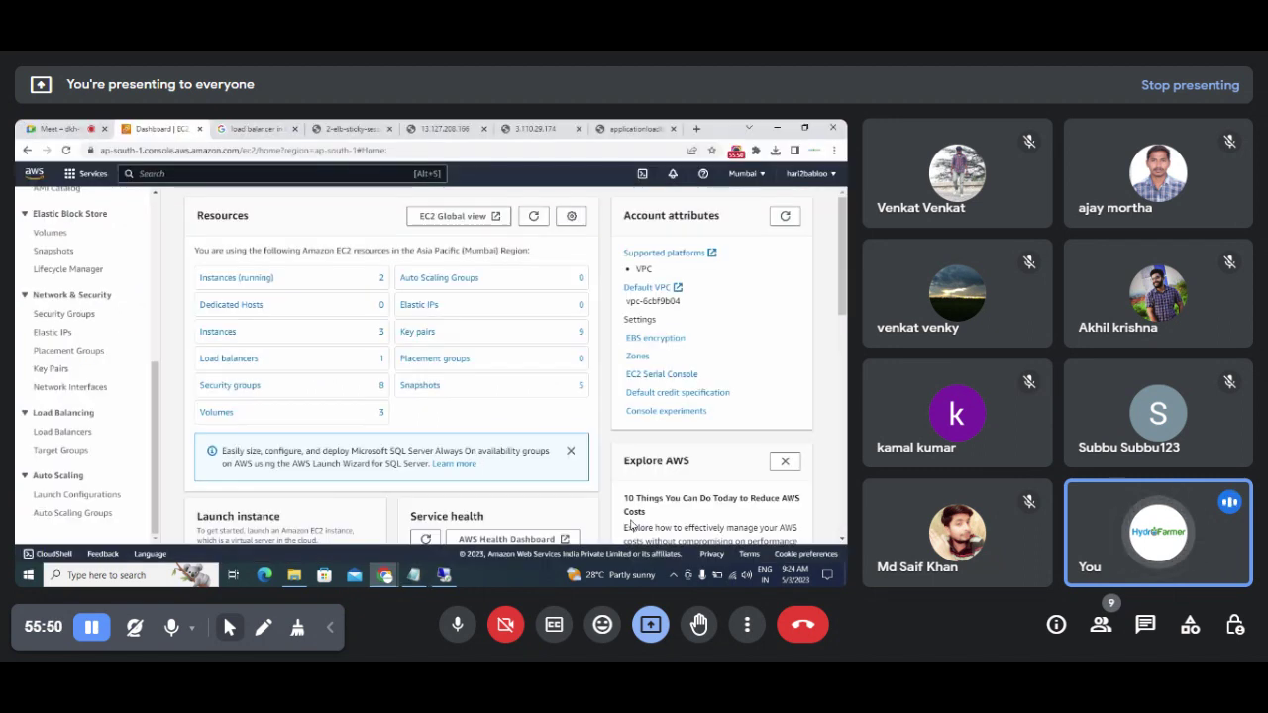
Step: Delete ApplicationLoadbalancer1 from the Load balancers list, typing 'confirm' to approve the deletion
left_click(45, 433)
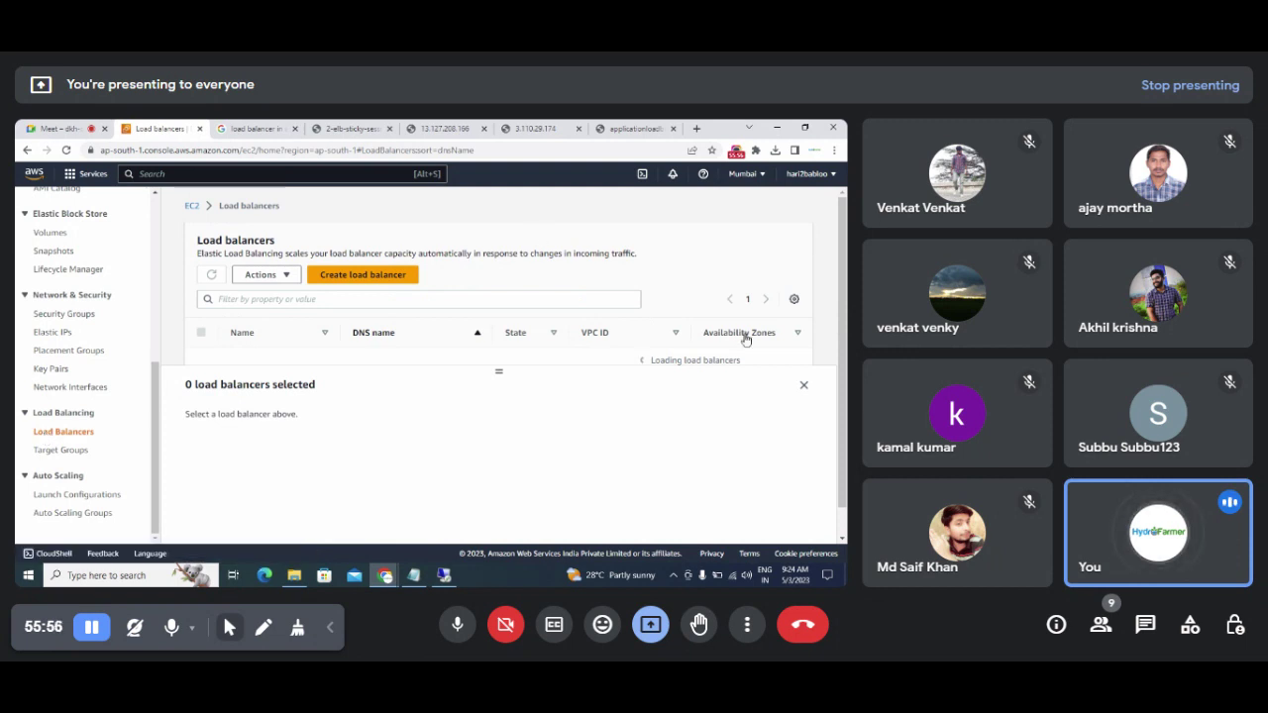
left_click(804, 384)
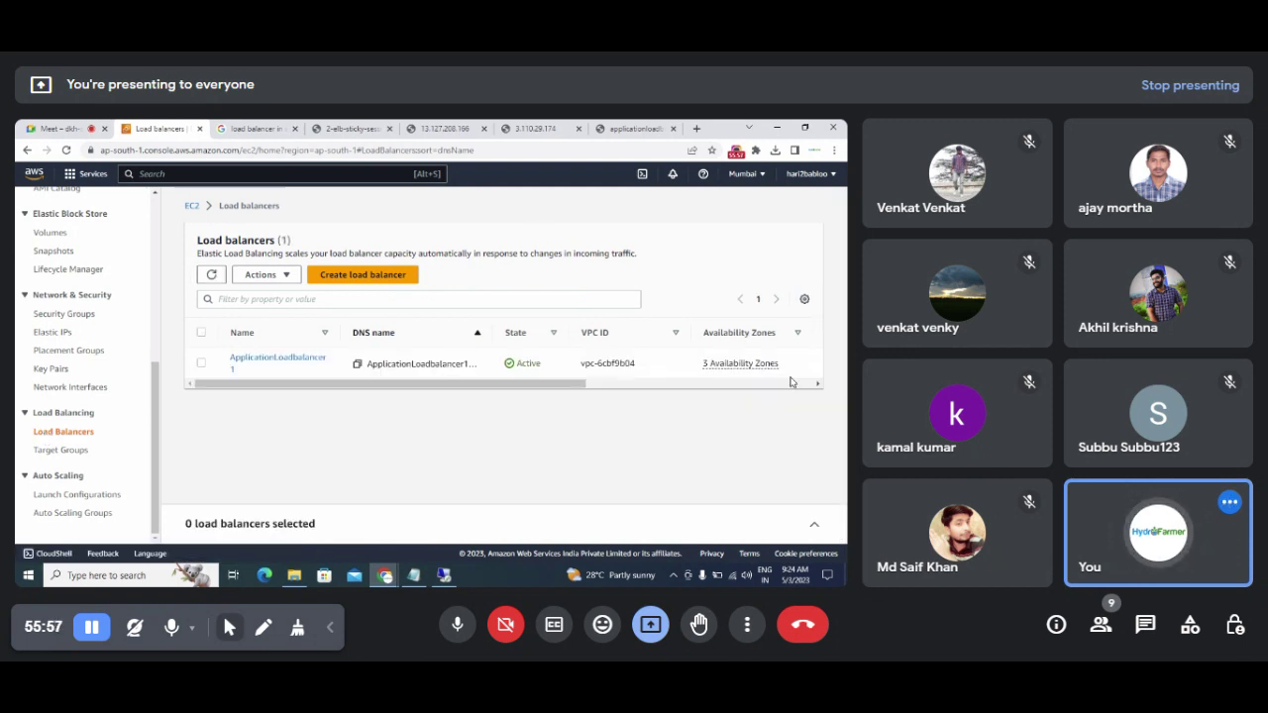
left_click(202, 364)
left_click(265, 276)
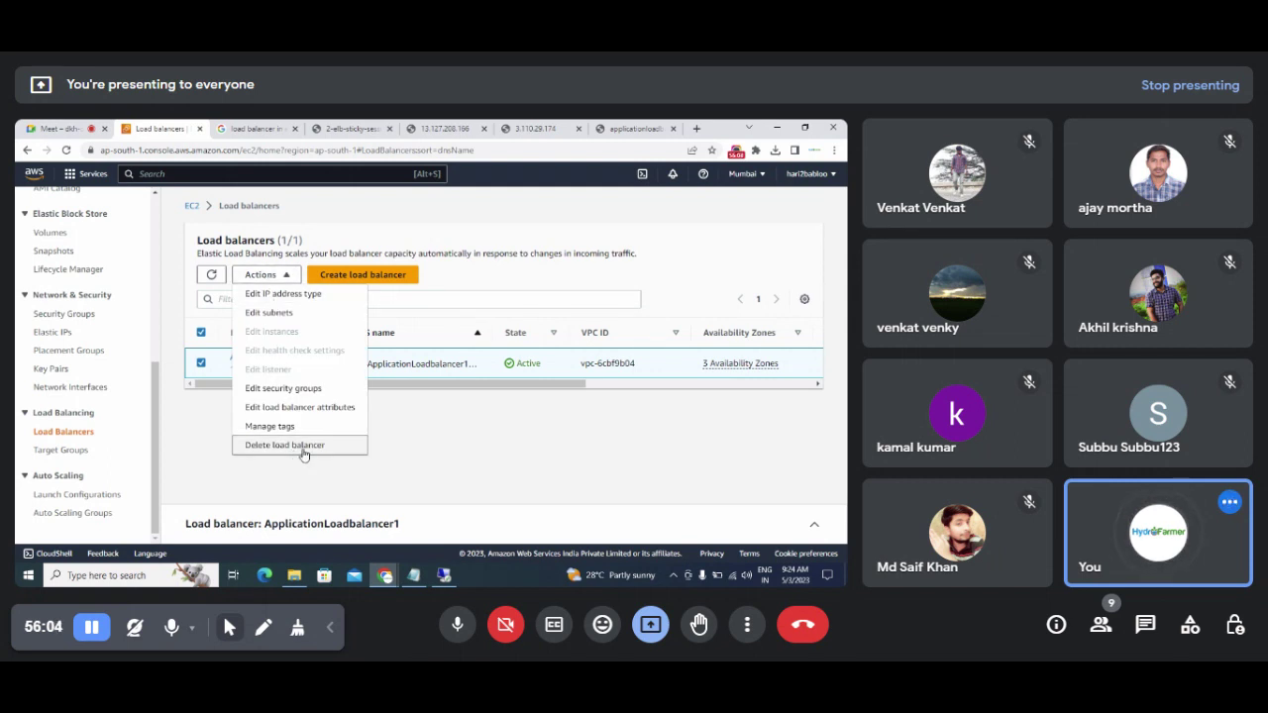
left_click(304, 452)
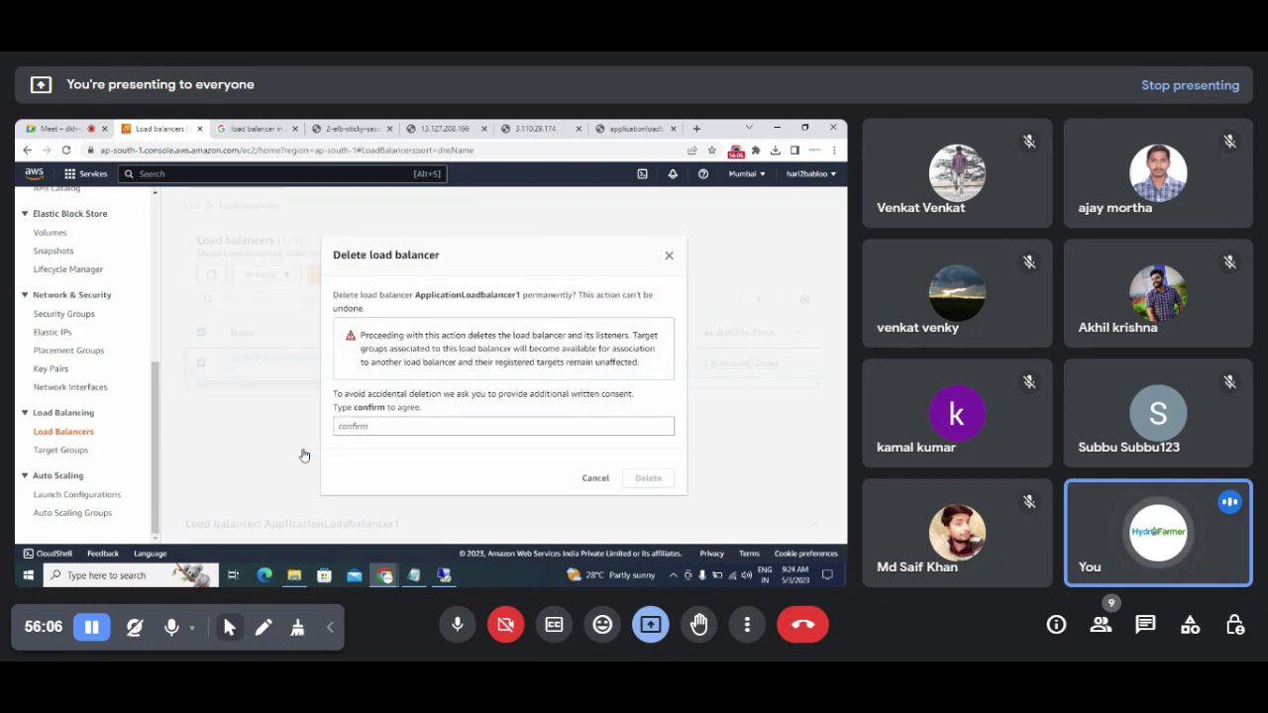
left_click(475, 424)
type("co")
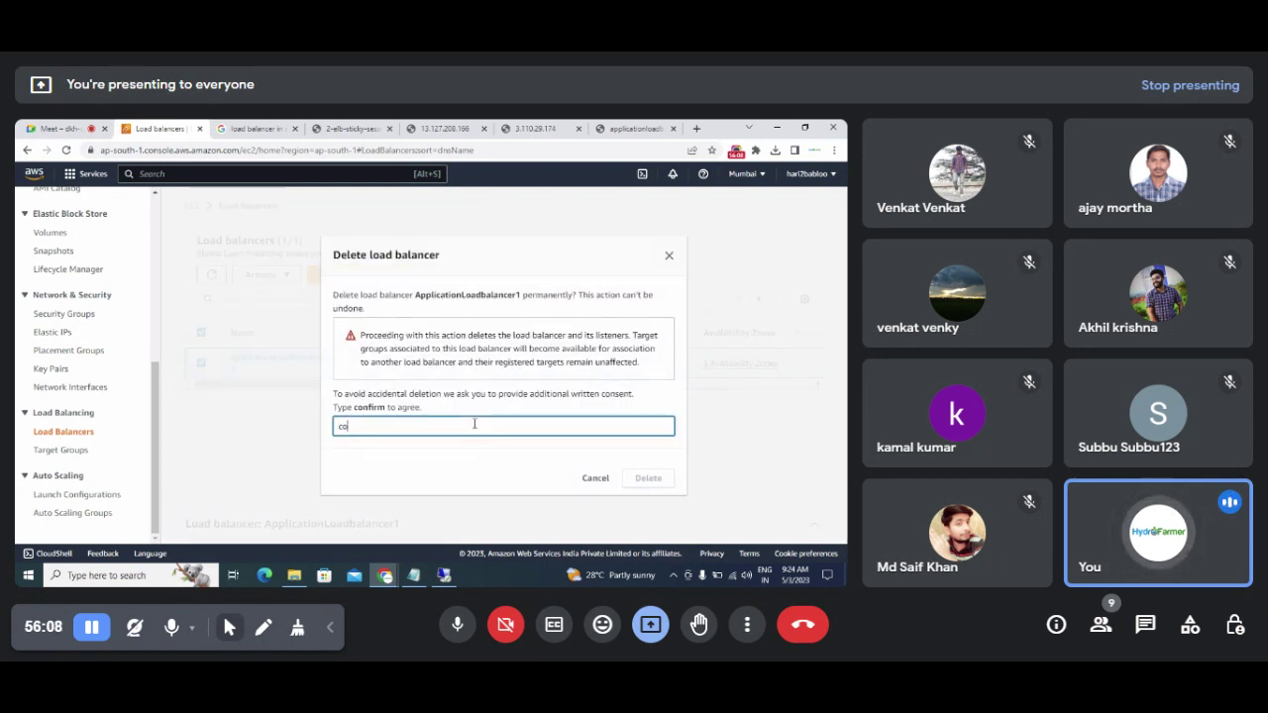
type("nfi")
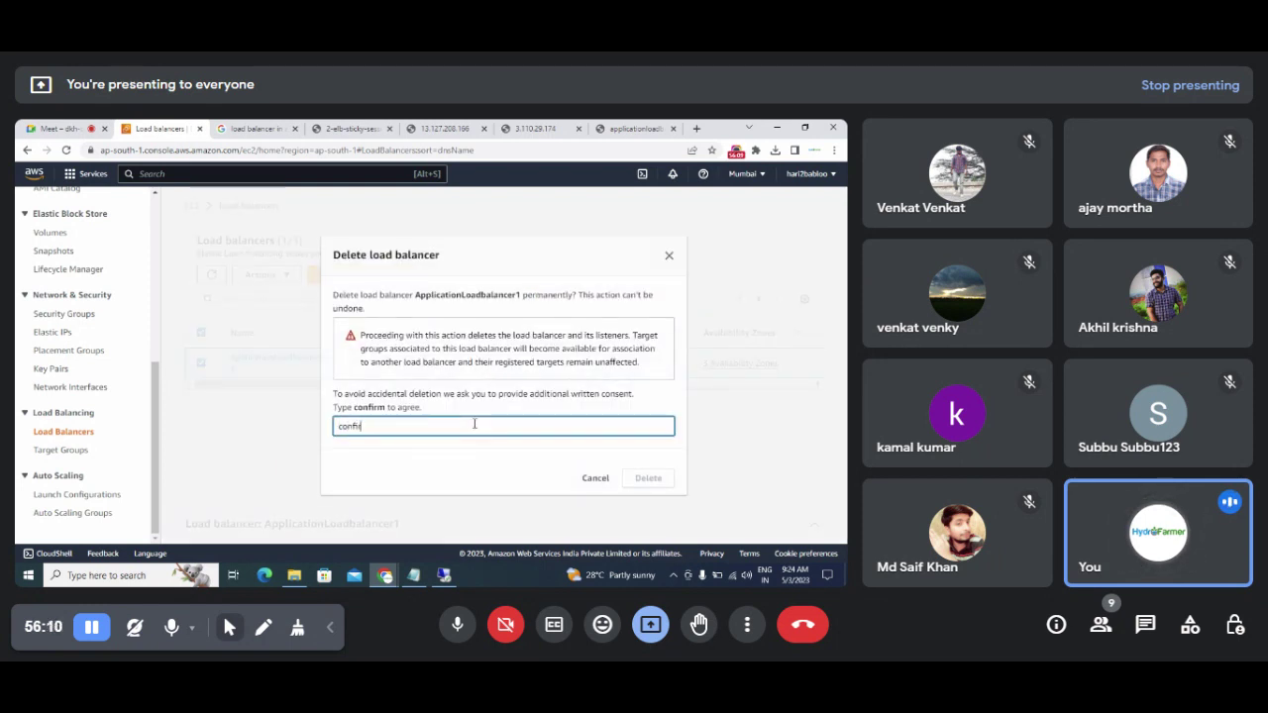
type("rm")
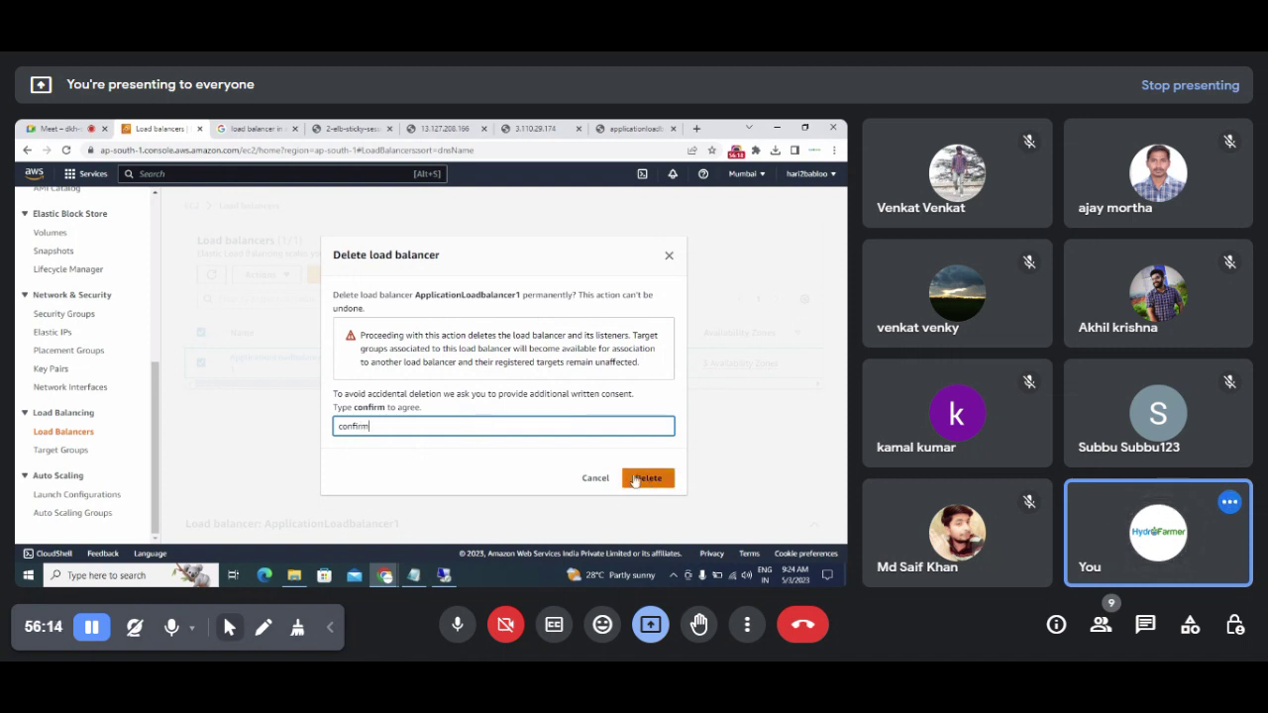
left_click(645, 478)
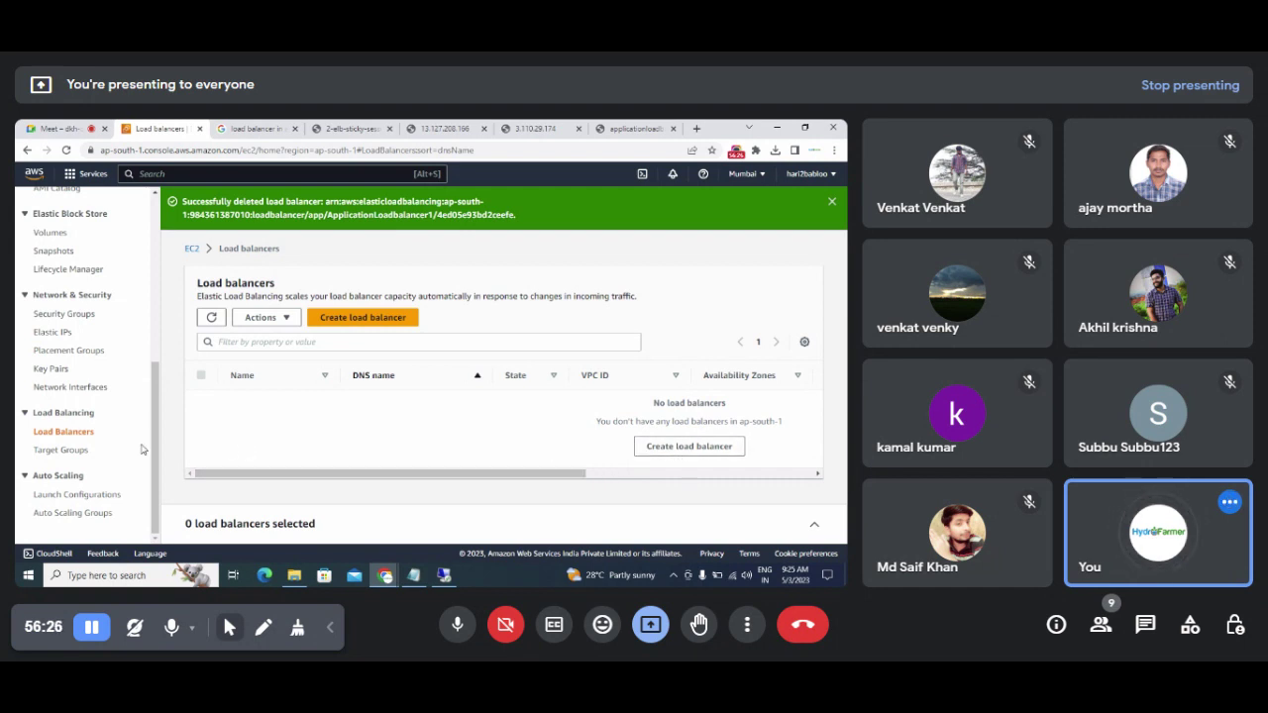
left_click_drag(156, 448, 165, 261)
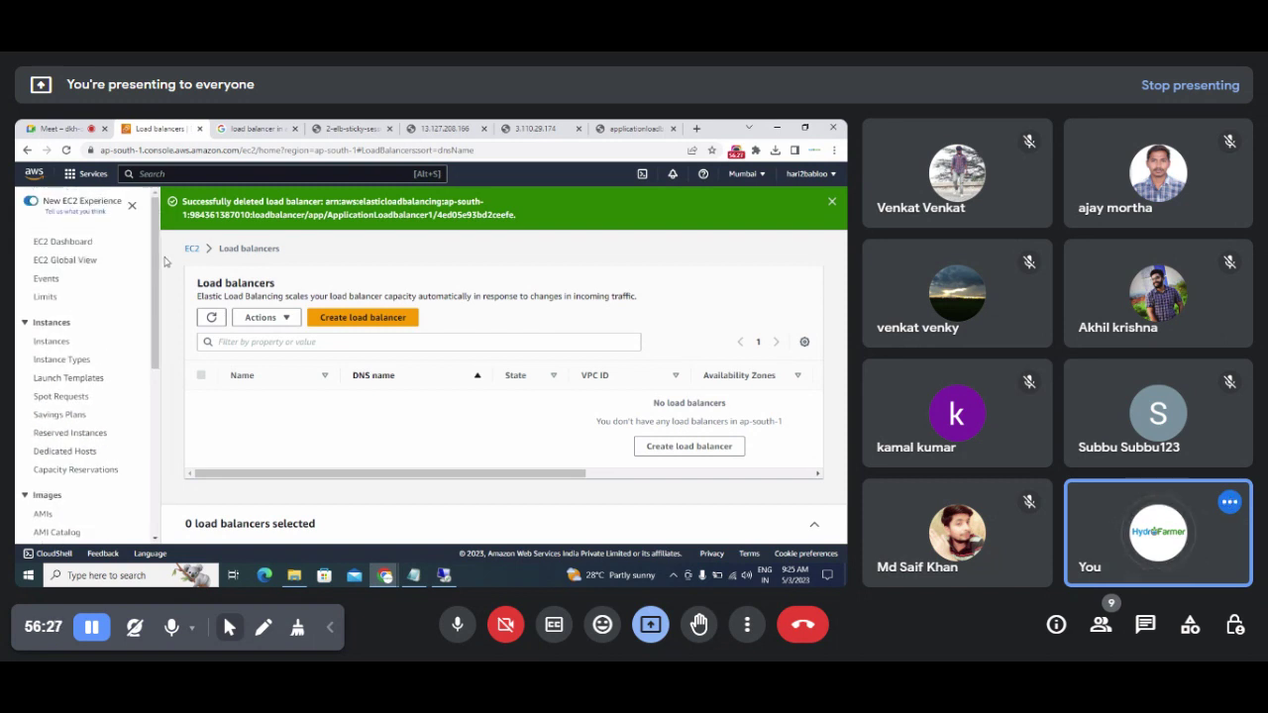
Step: Check the EC2 Instances, Auto Scaling groups and Load balancers pages
left_click(55, 342)
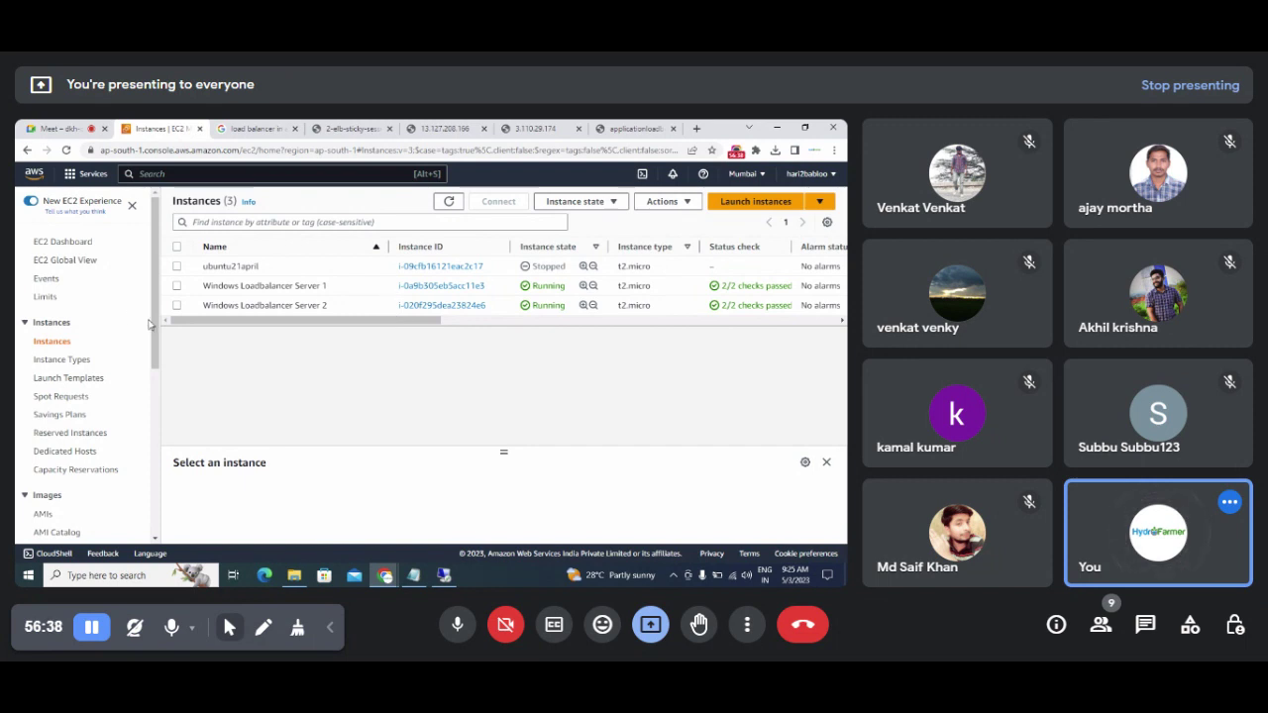
left_click_drag(156, 327, 155, 516)
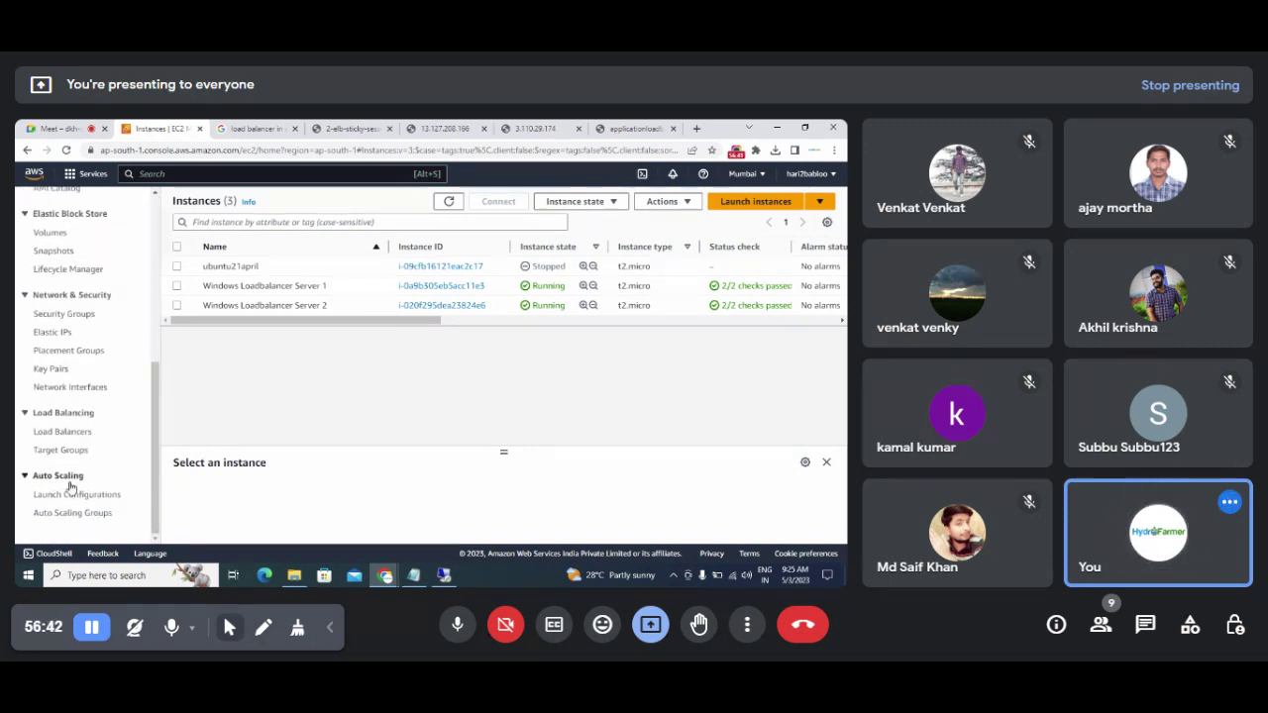
left_click(76, 515)
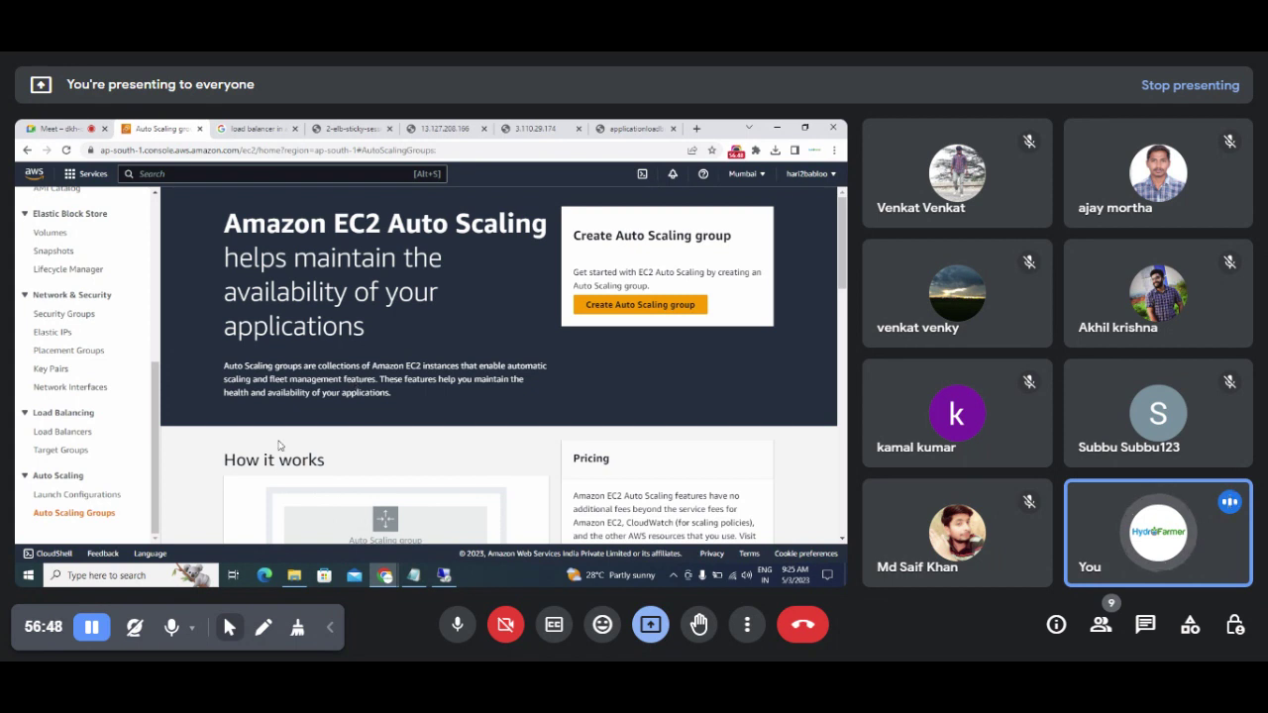
scroll(89, 464, "up", 1)
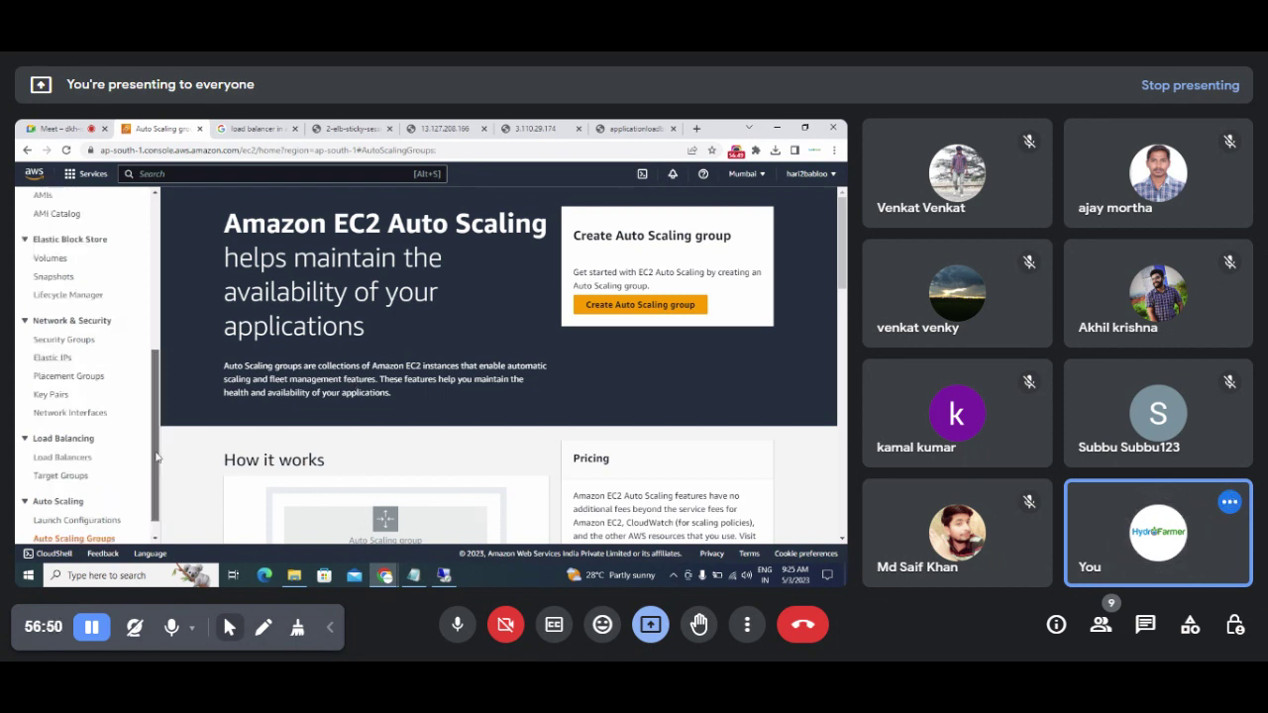
left_click(74, 460)
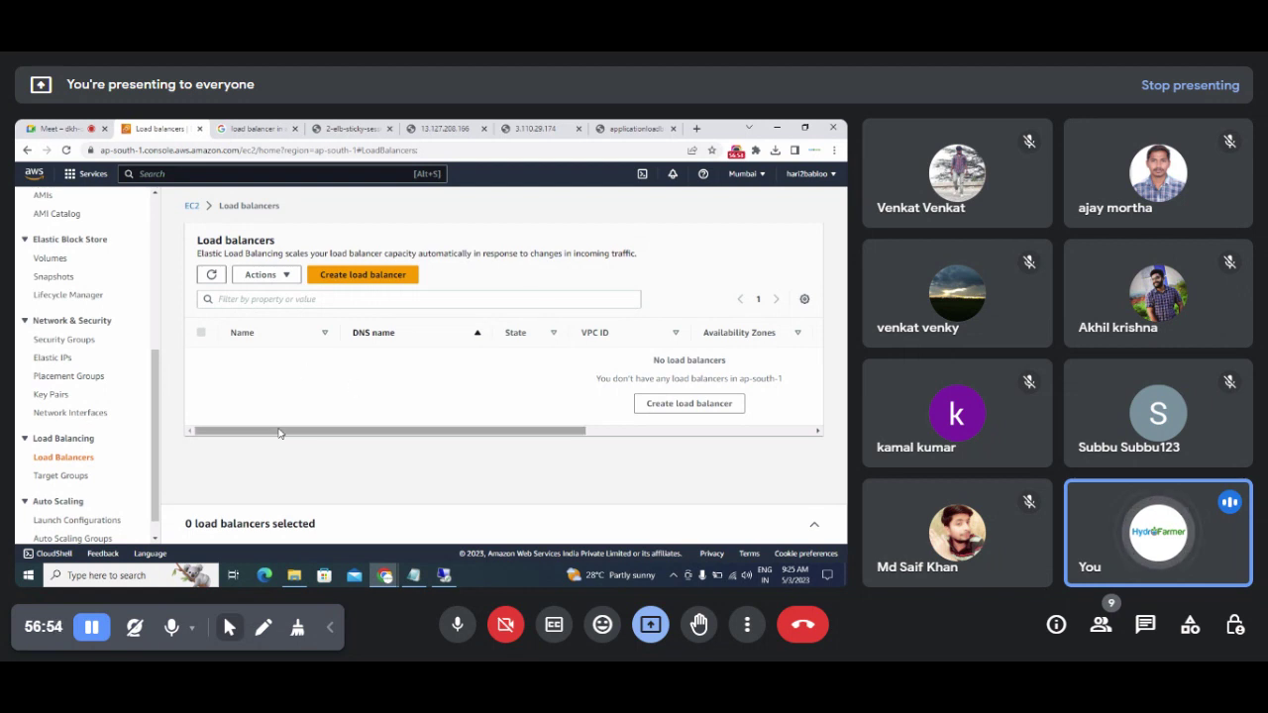
left_click_drag(156, 454, 162, 304)
Step: Select both Windows Loadbalancer Server rows in the Instances list and return to the notes
left_click(69, 342)
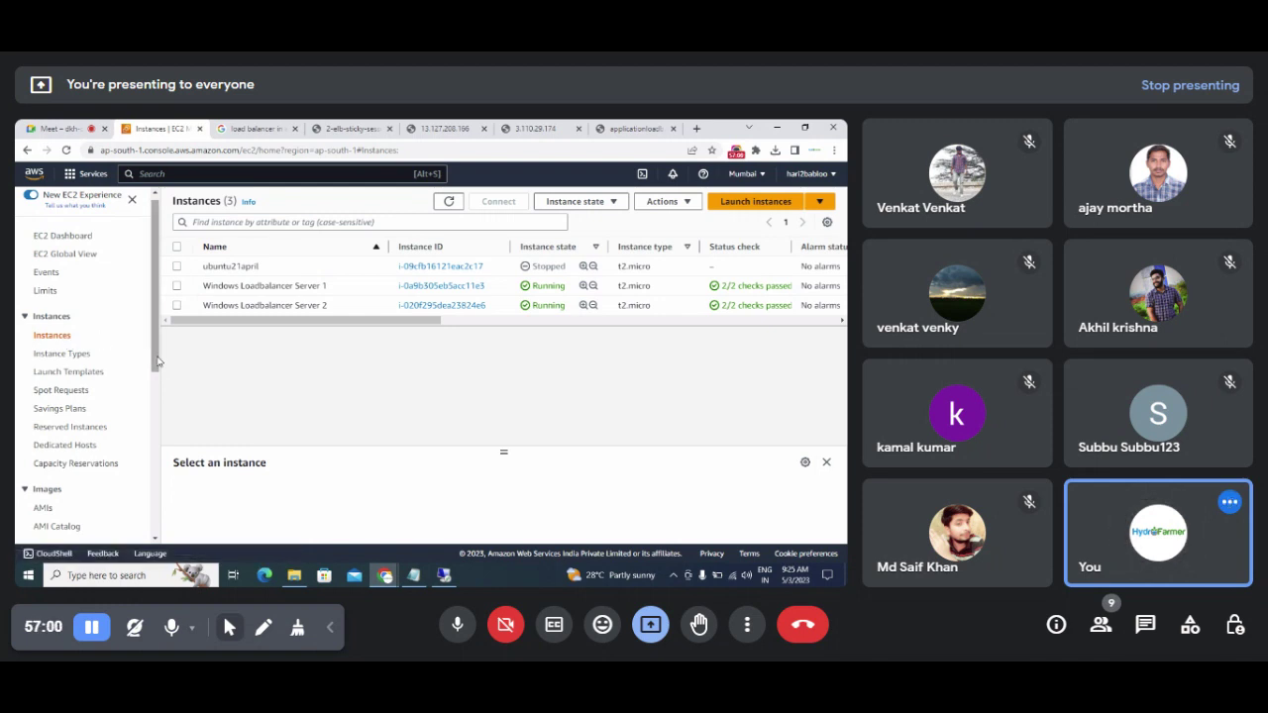
left_click_drag(156, 373, 156, 543)
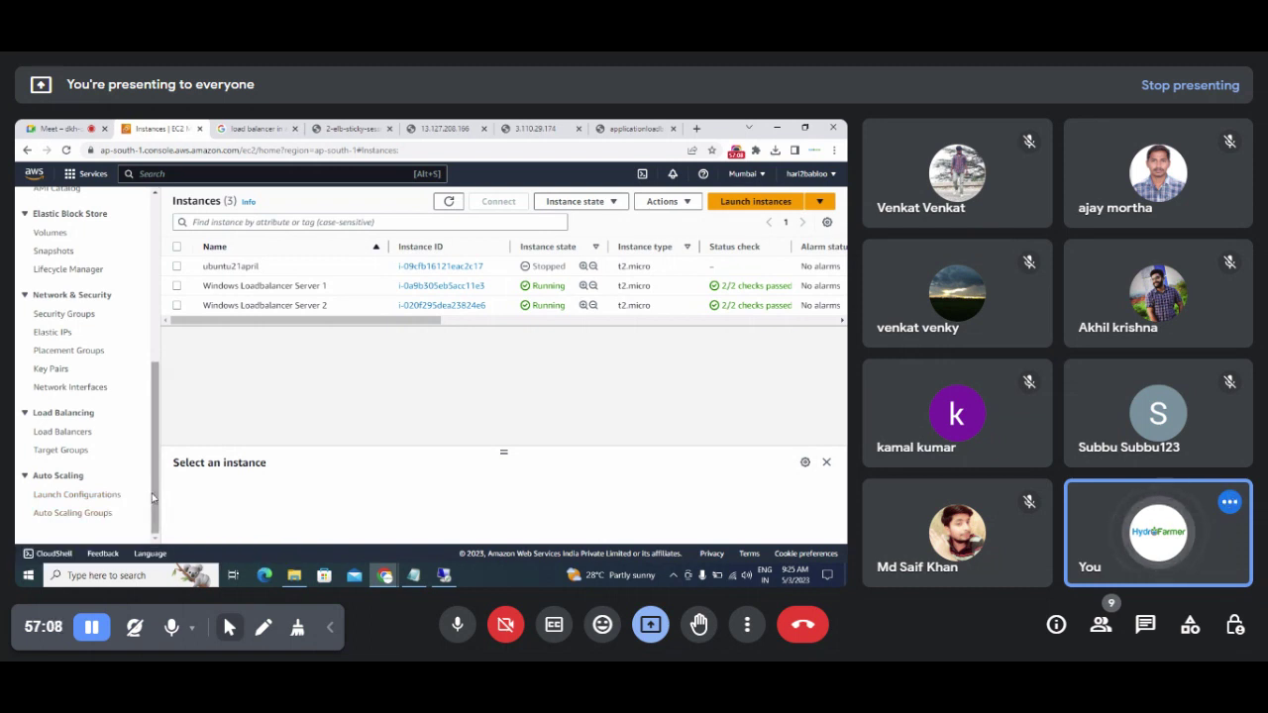
left_click_drag(154, 498, 153, 479)
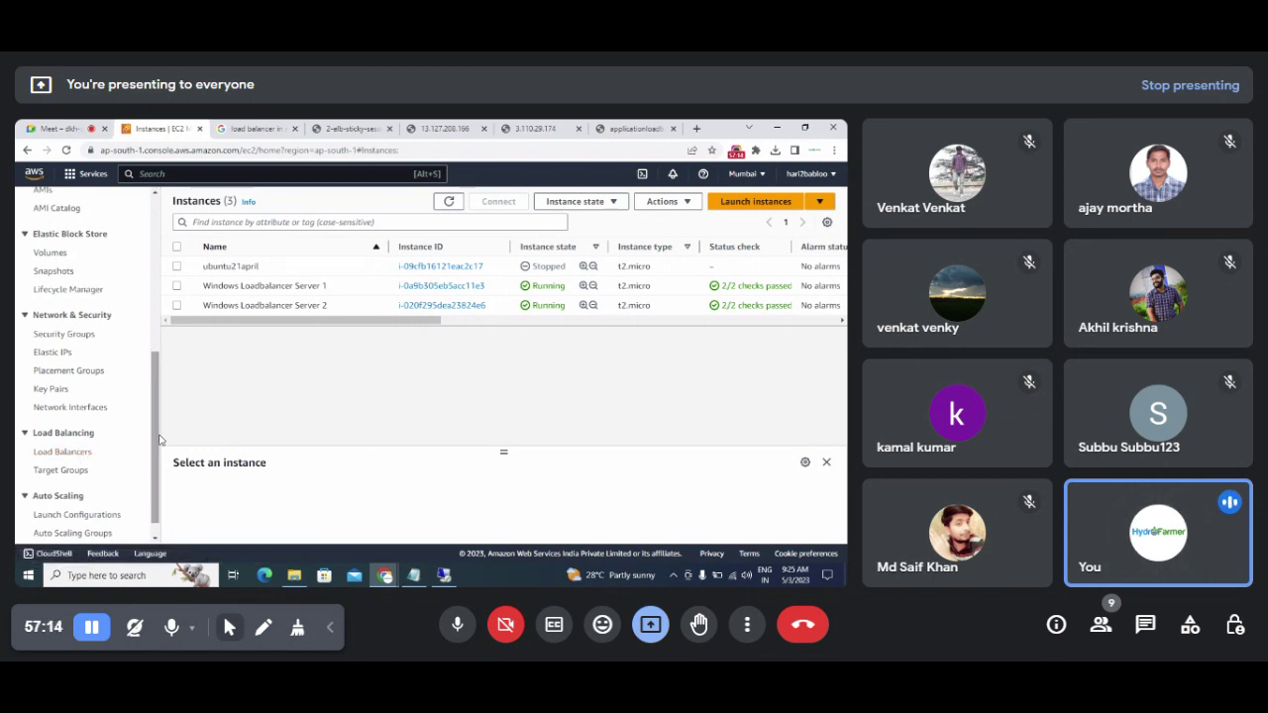
left_click_drag(156, 440, 158, 420)
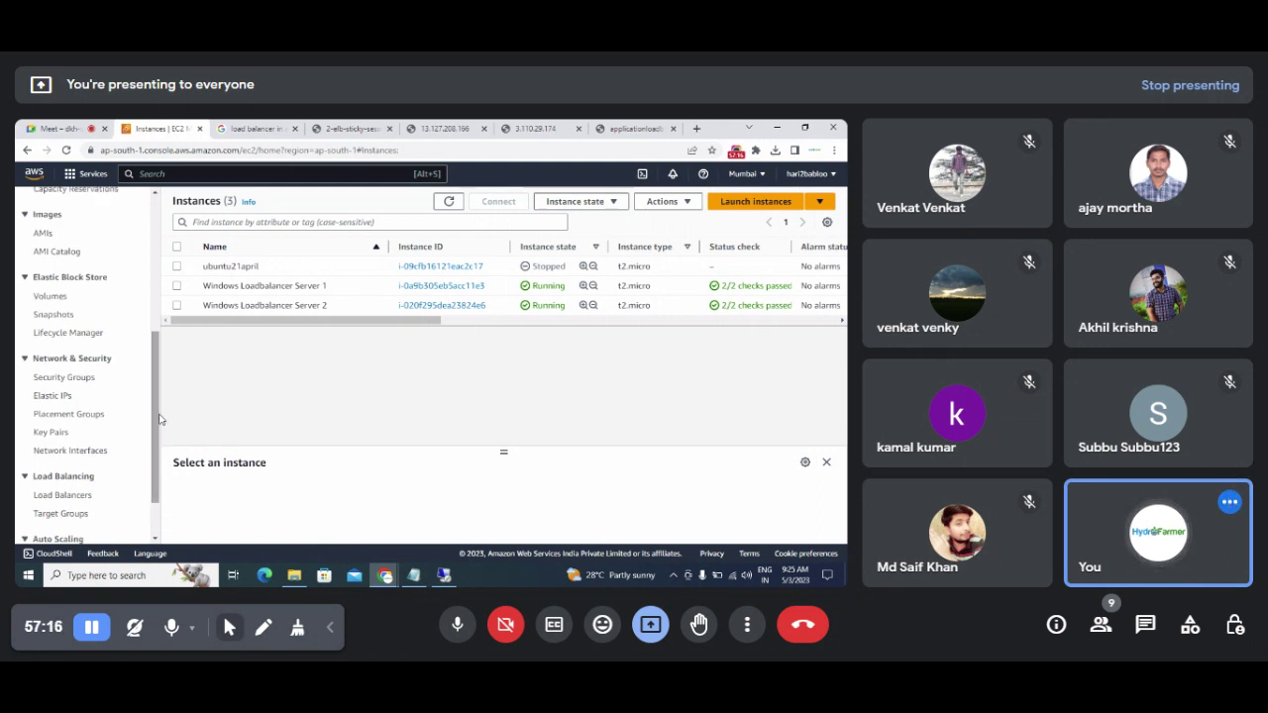
left_click(177, 287)
left_click(176, 305)
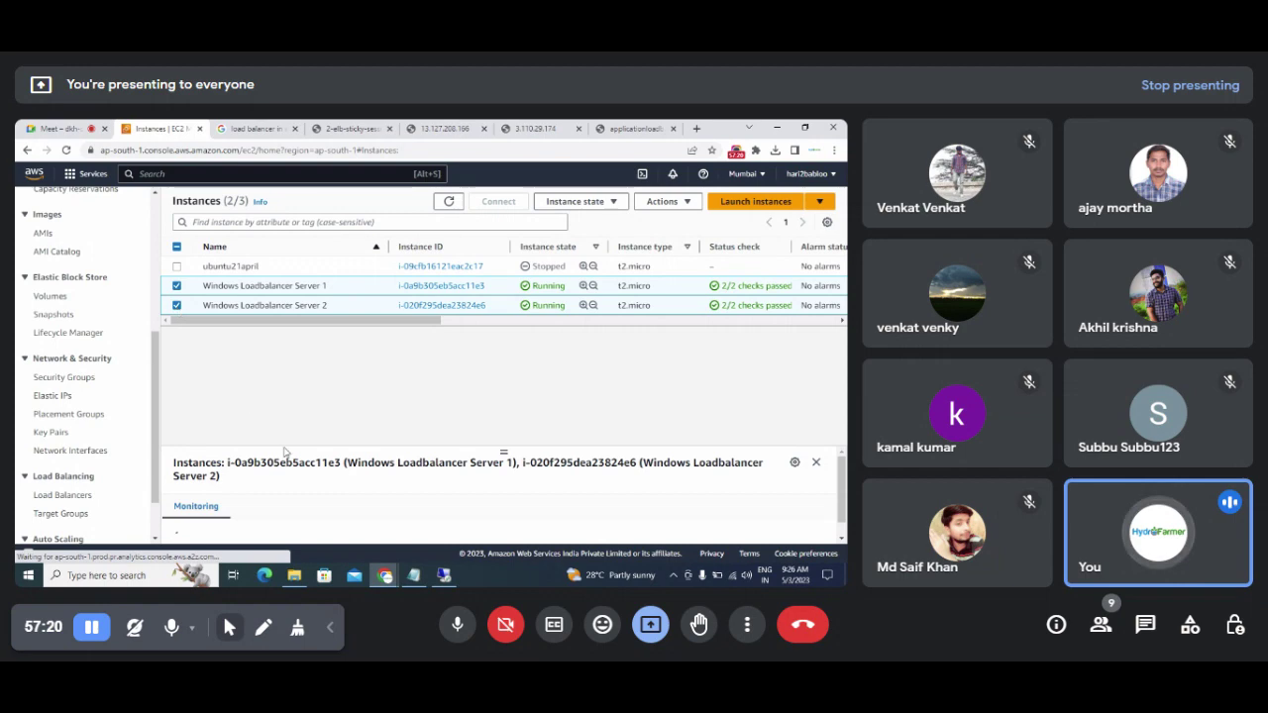
left_click(414, 576)
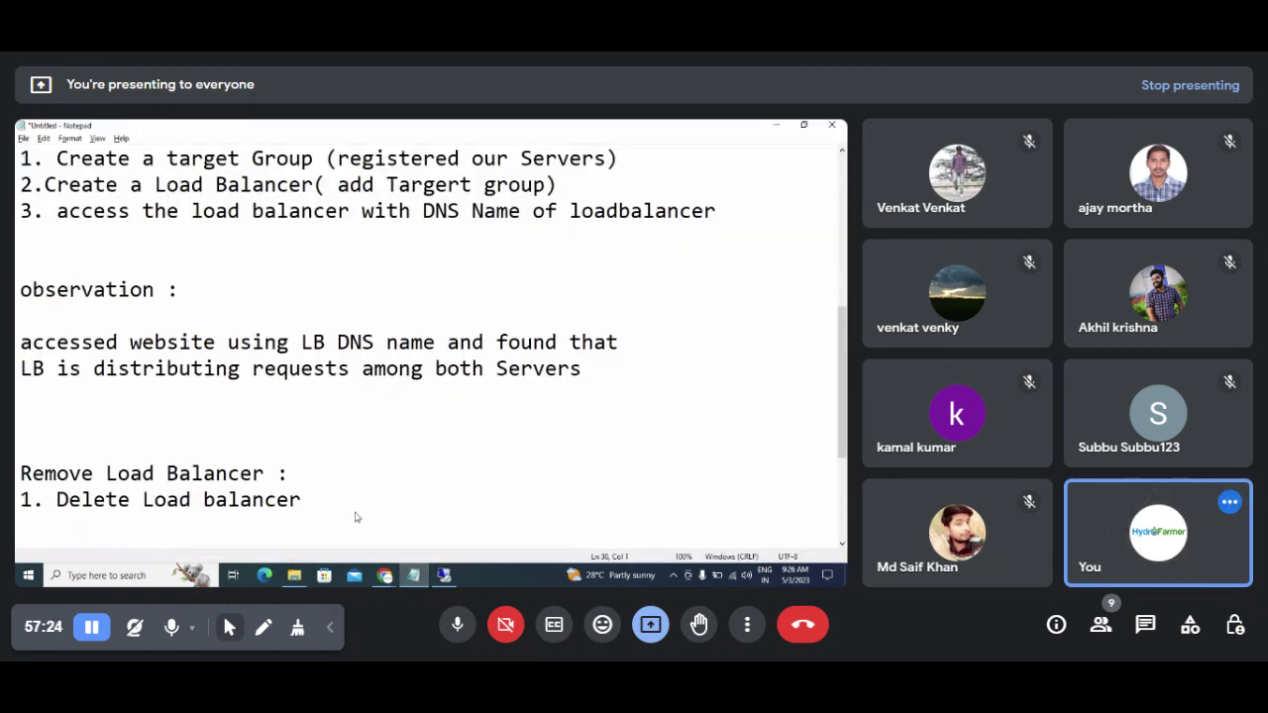
Step: Add the removal step 'Manually Delete your Instances' and start a new '2.' line below step 1
type("2. Manualla")
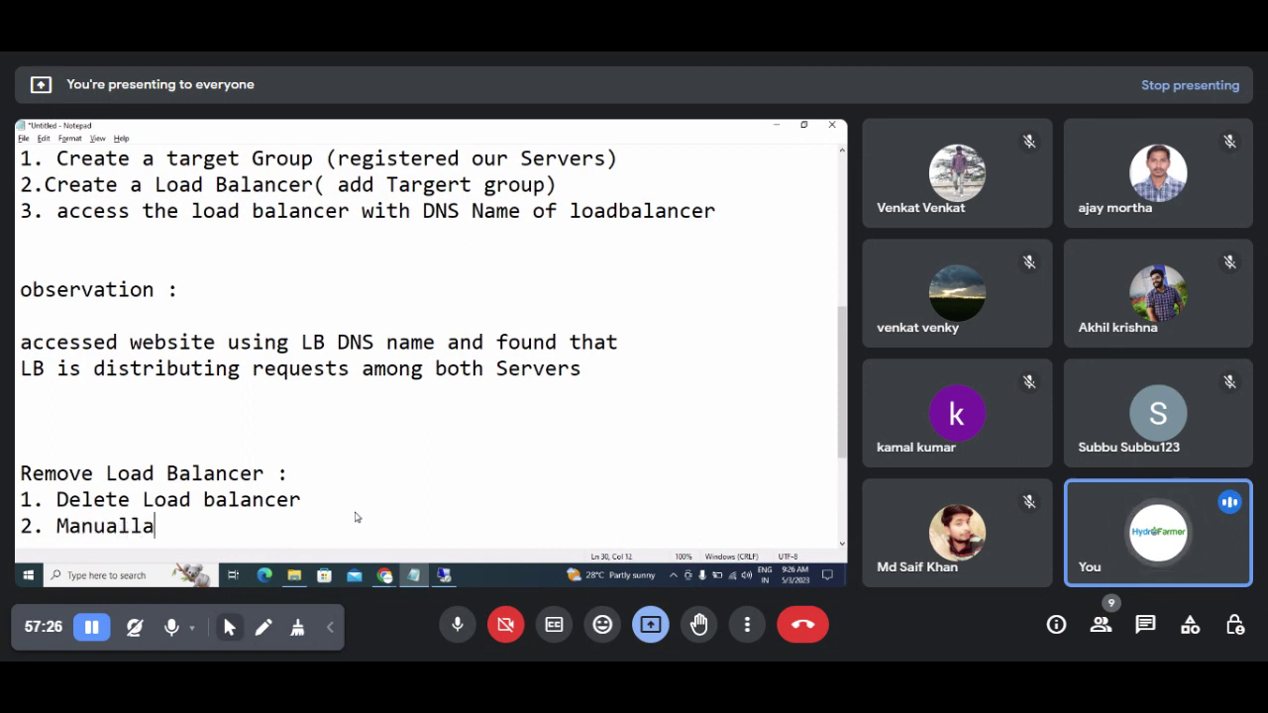
key("BackSpace")
type("y Delete ")
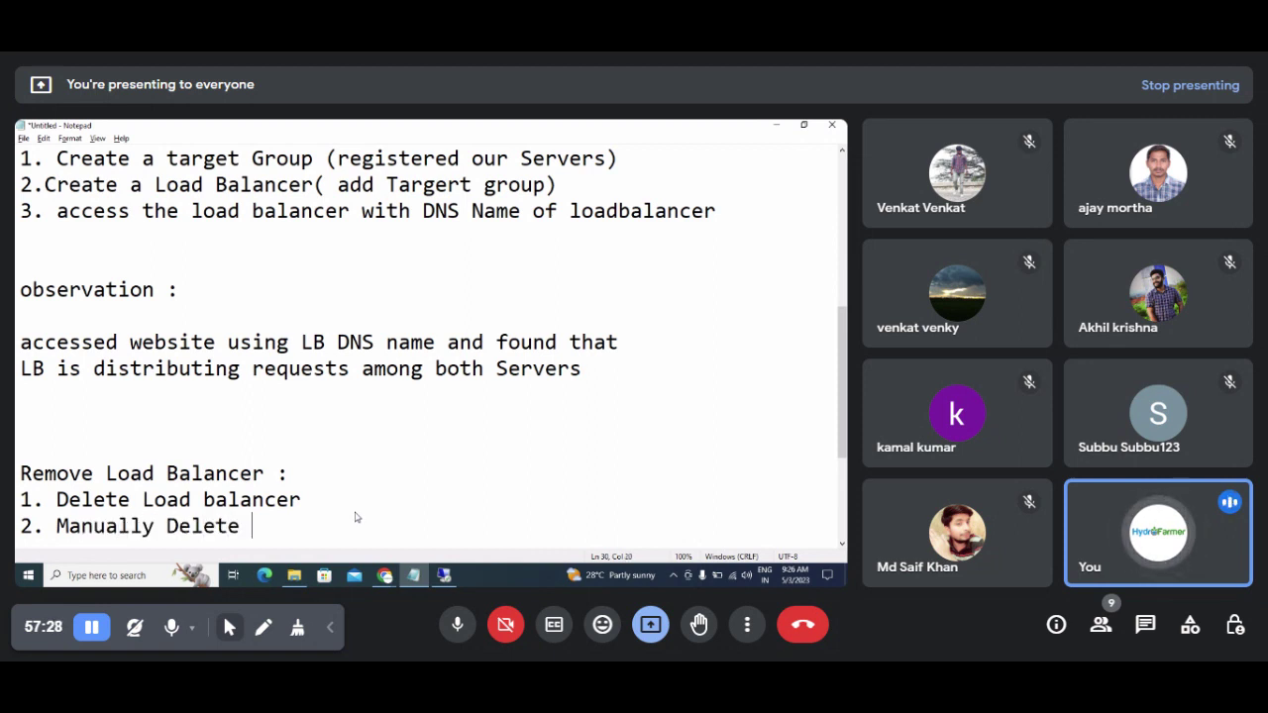
type("your Inst")
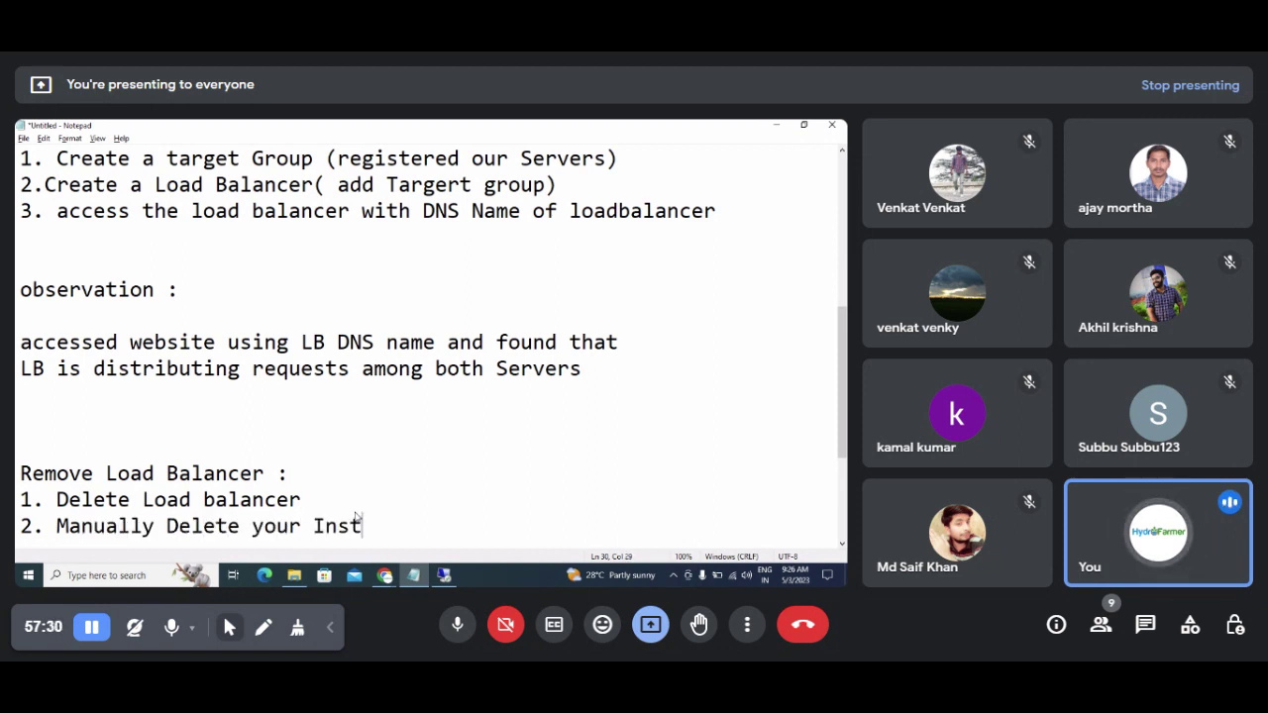
type("ances")
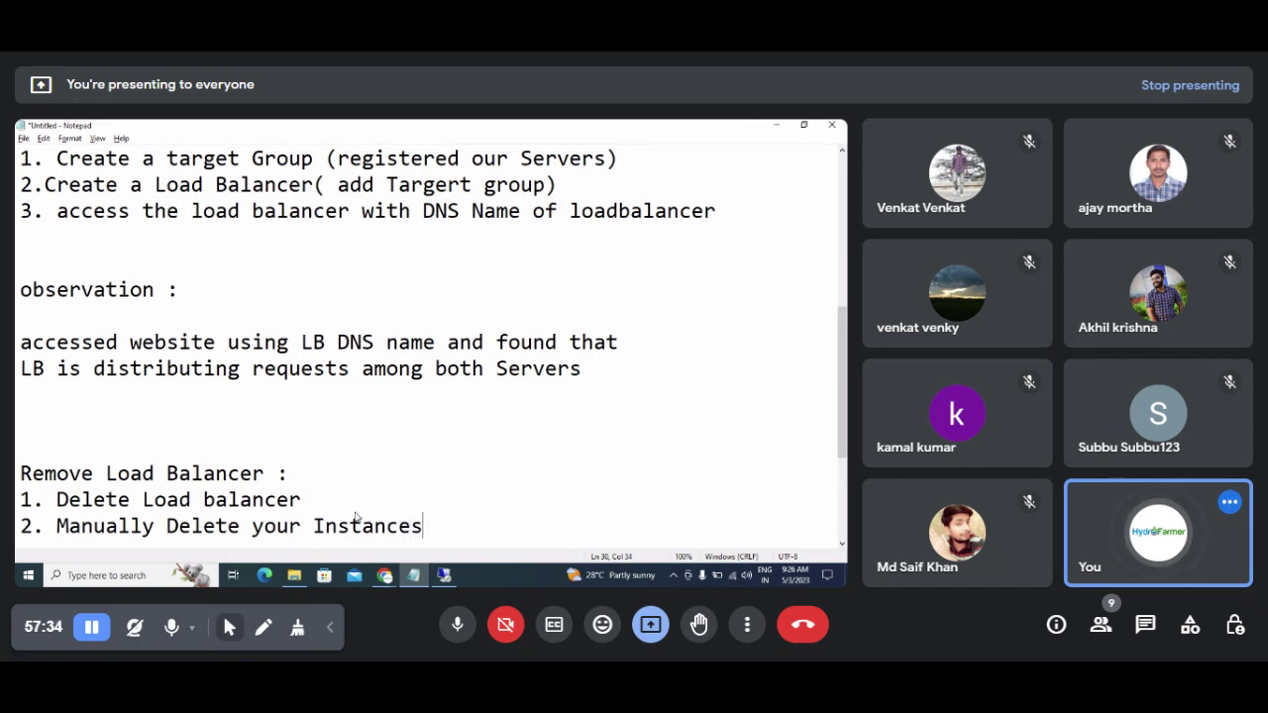
key("Up")
key("Return")
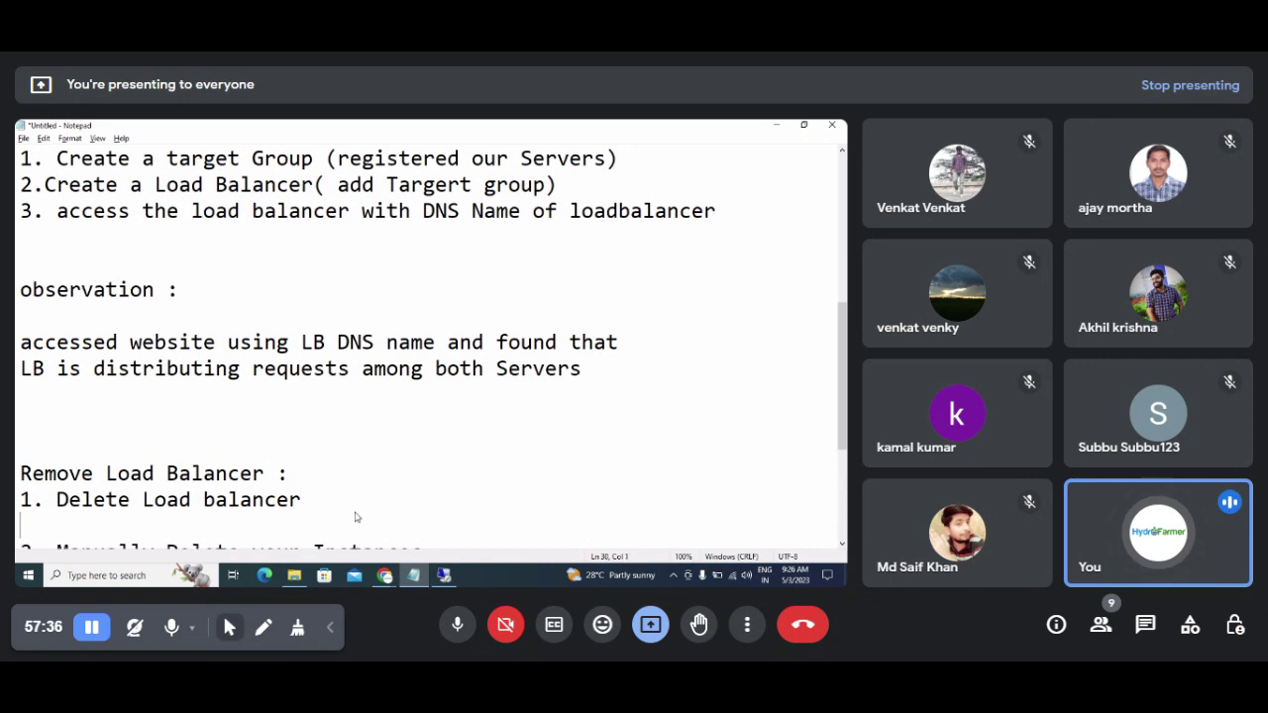
type("2.")
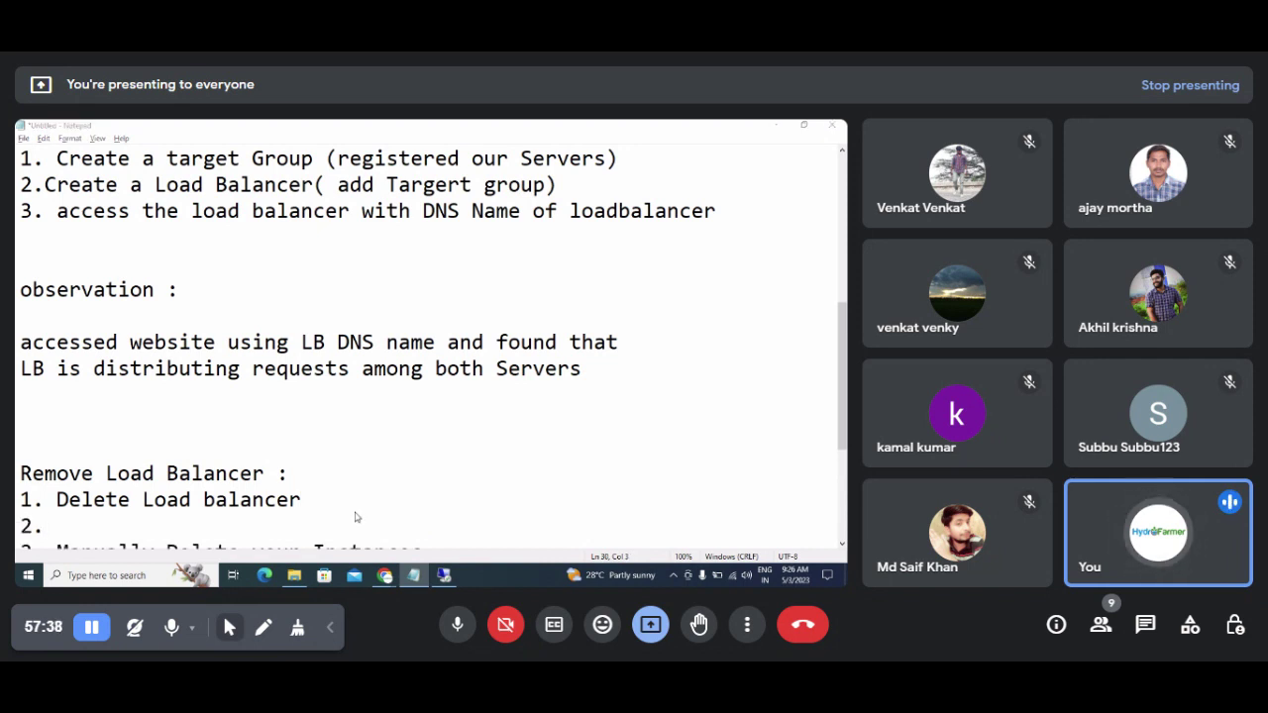
Step: Open the Target groups page, write step '2.Delete Target Groups' and renumber the instances step to 3
key("alt+Tab")
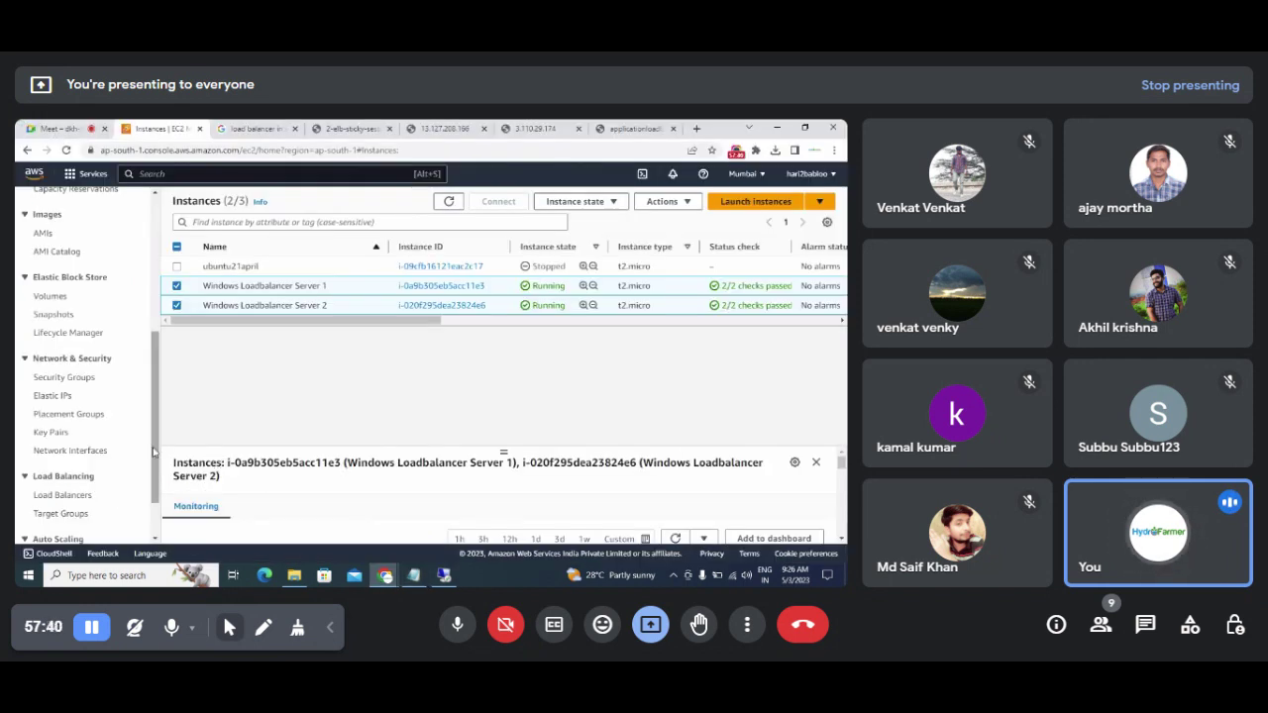
scroll(89, 436, "down", 2)
left_click(61, 450)
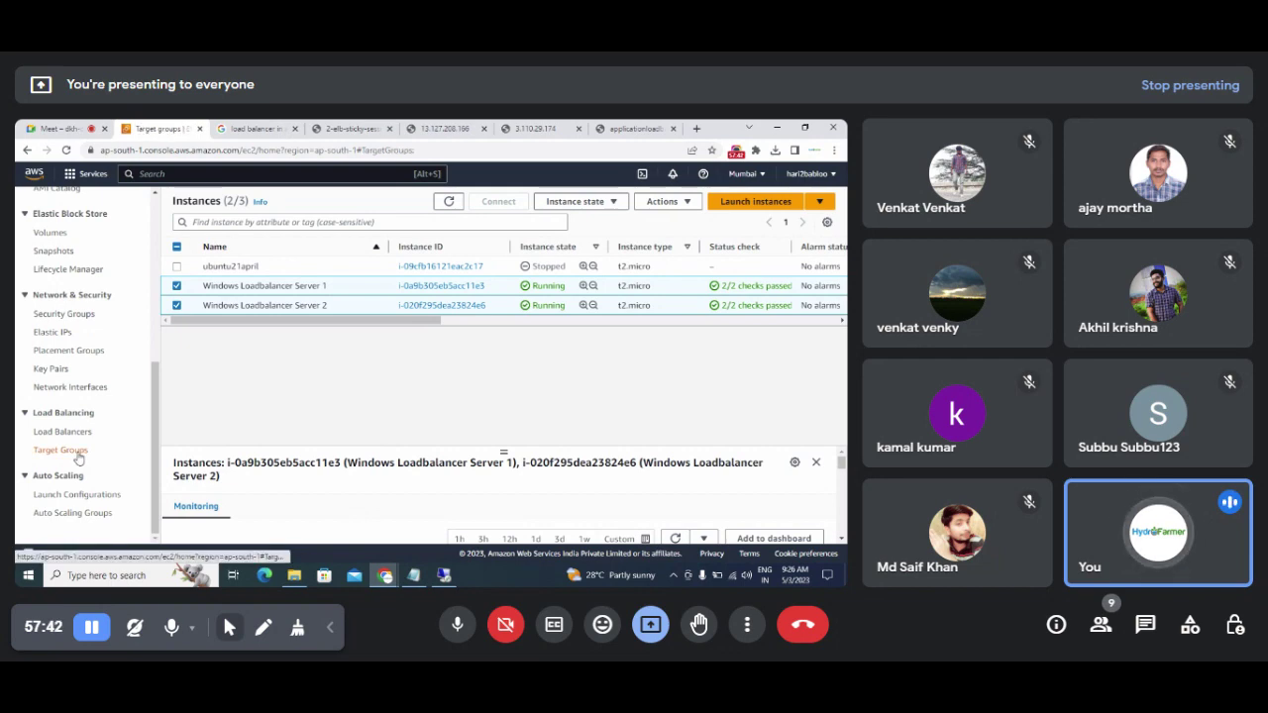
key("alt+Tab")
type("Delete")
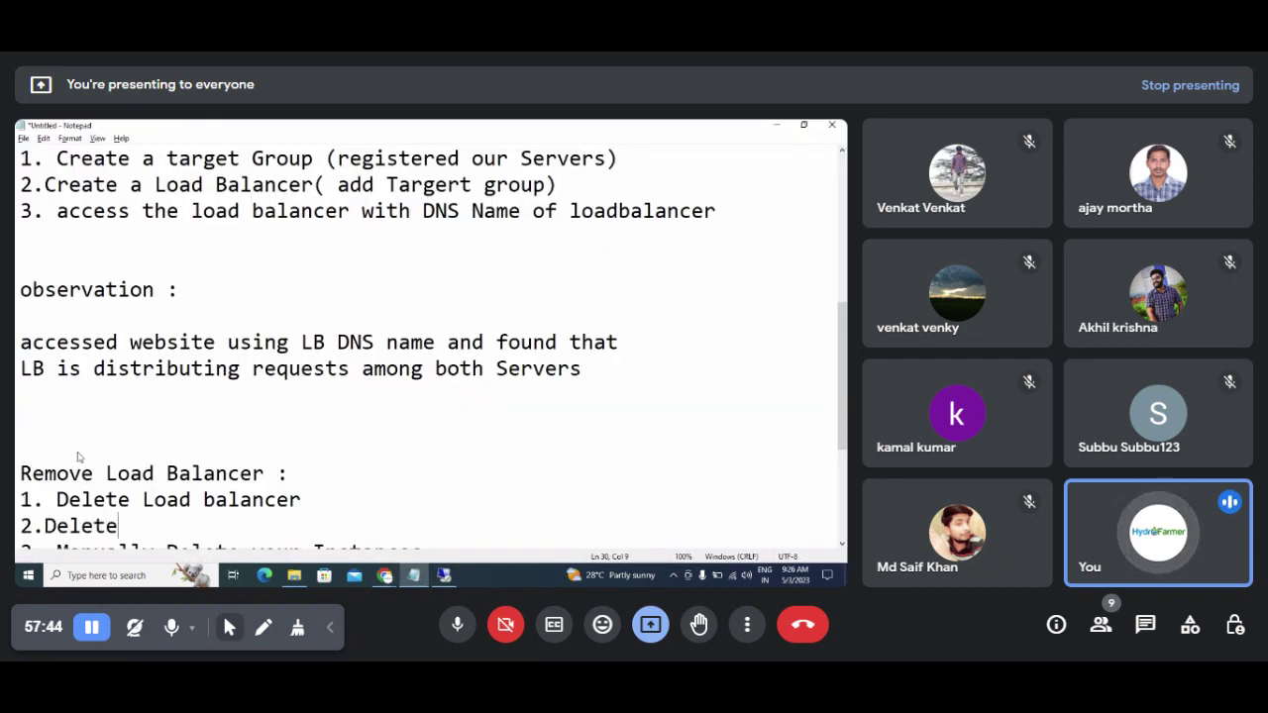
type(" Tar")
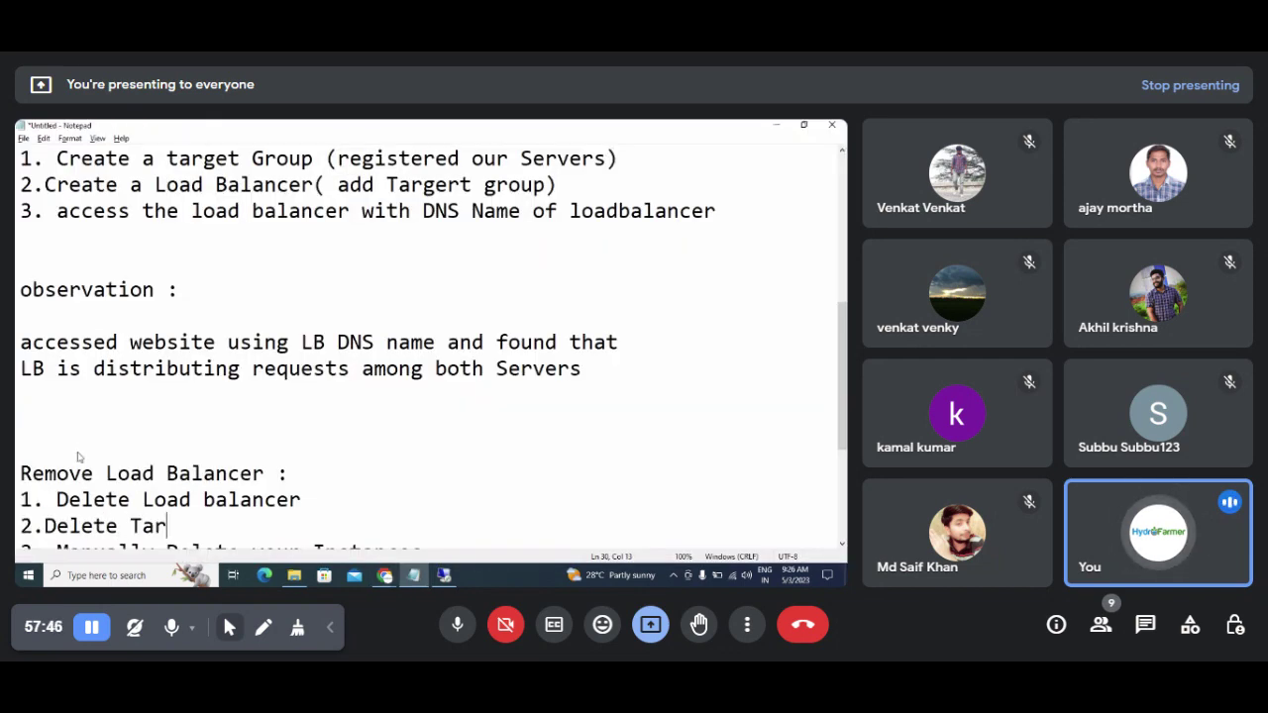
key("BackSpace")
type("rget Grou")
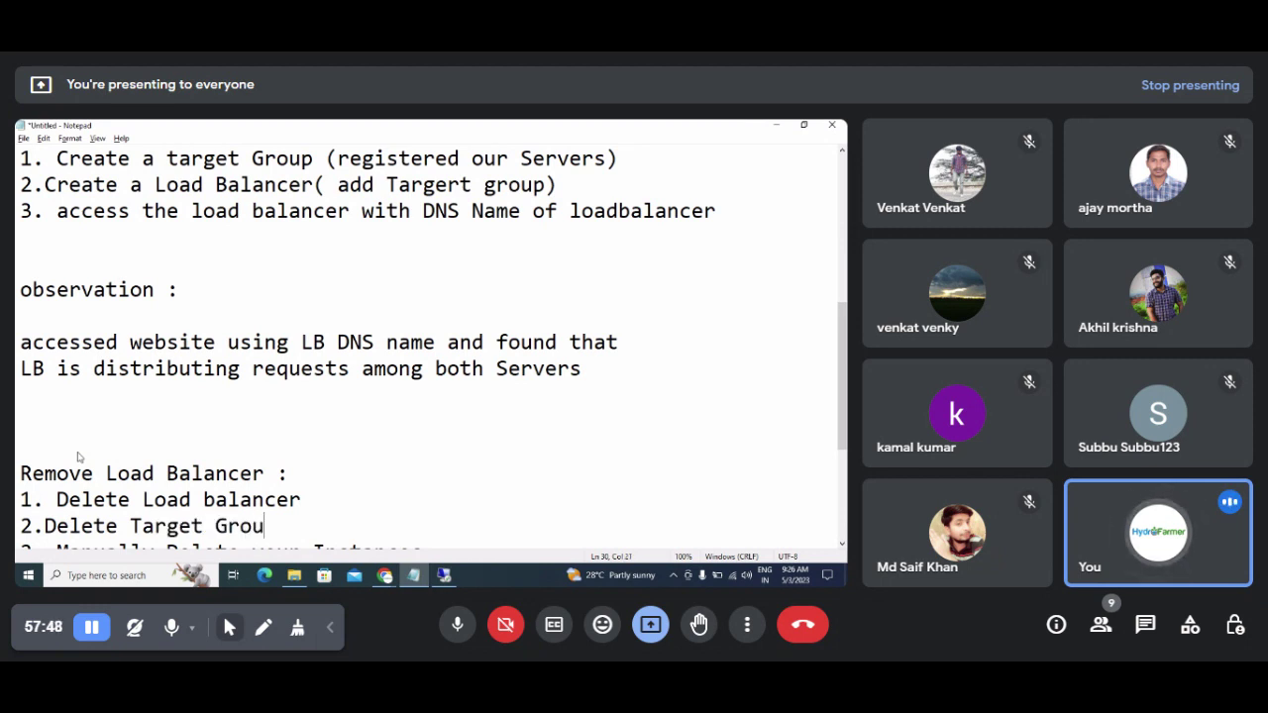
type("ps")
key("Down")
key("Down")
key("Down")
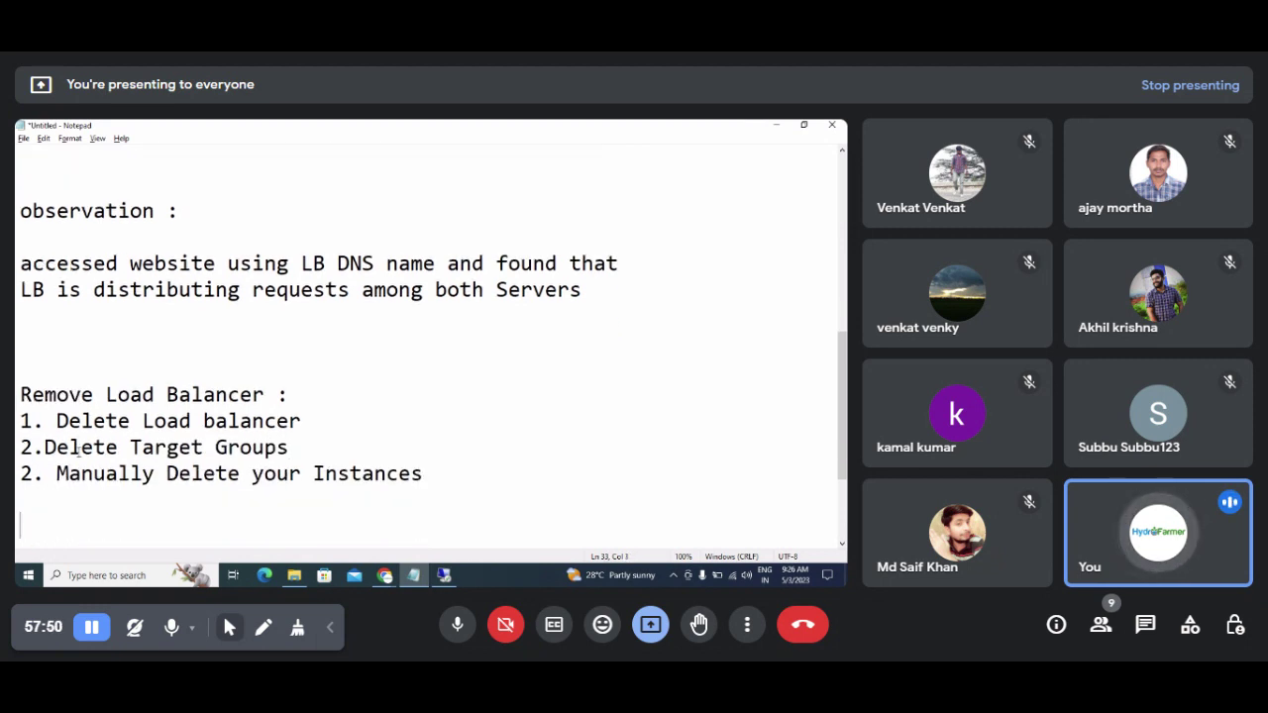
key("Up")
key("Up")
key("shift+Right")
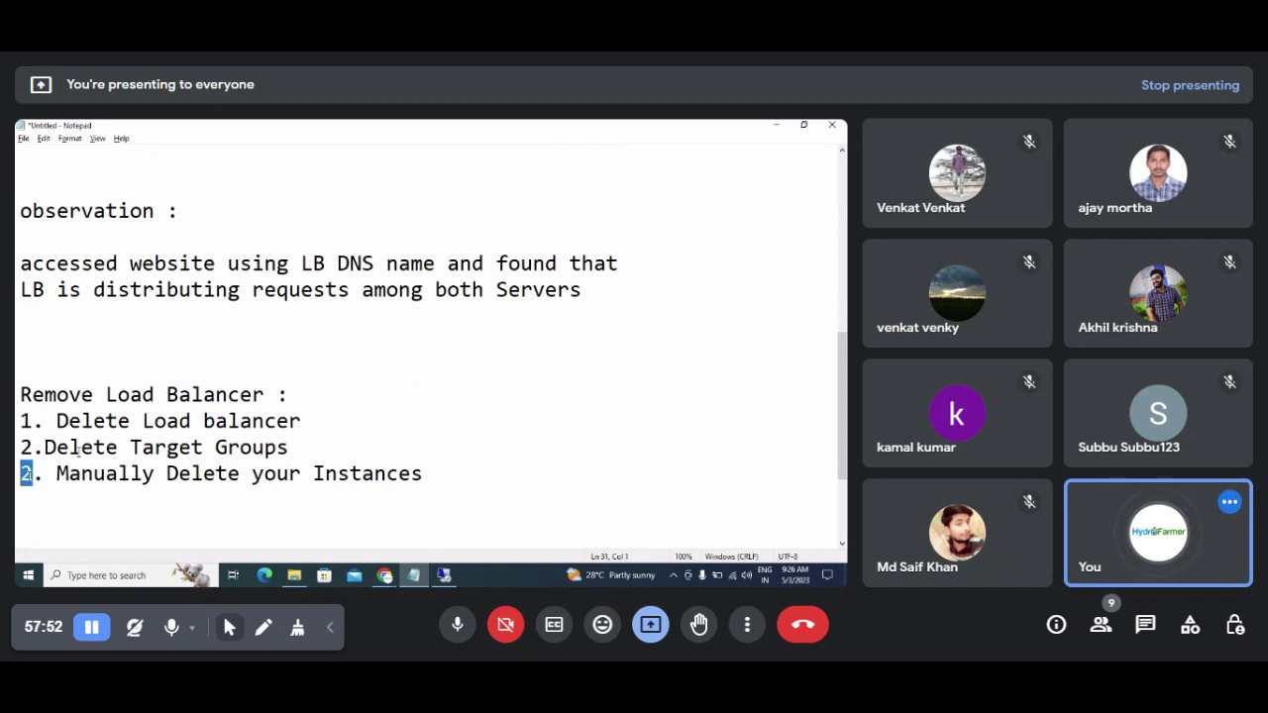
type("3")
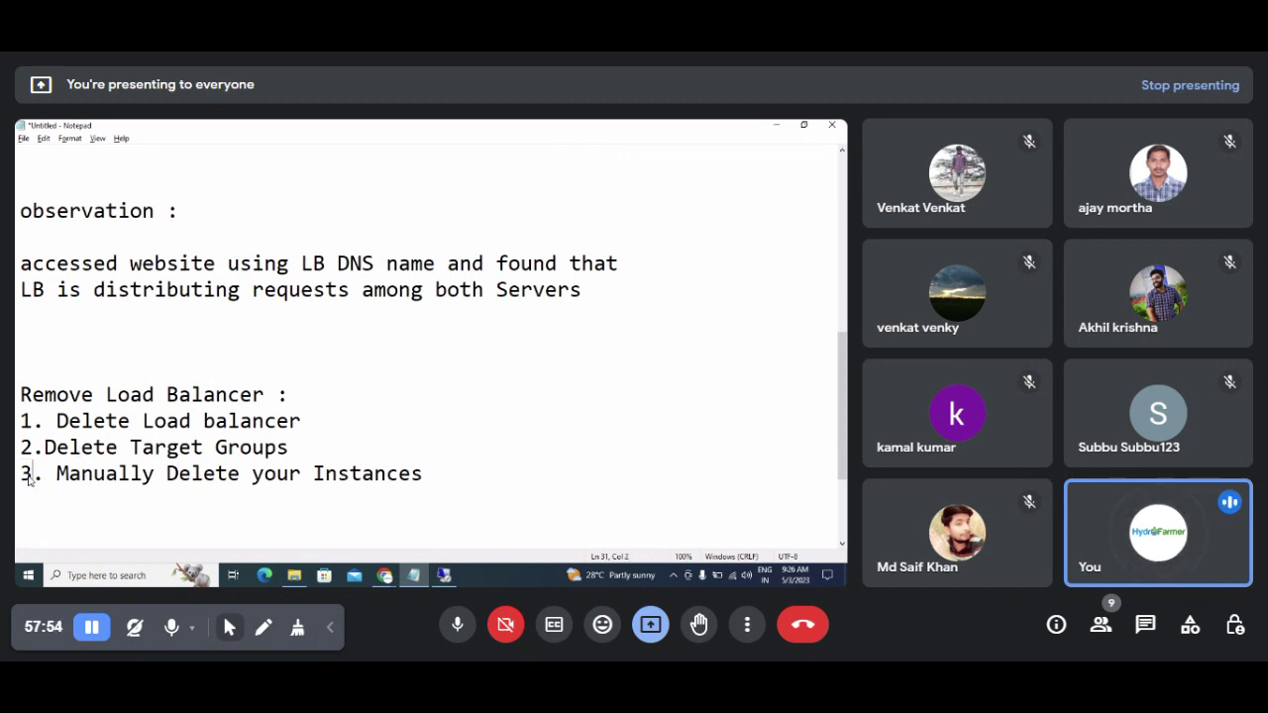
key("alt+Tab")
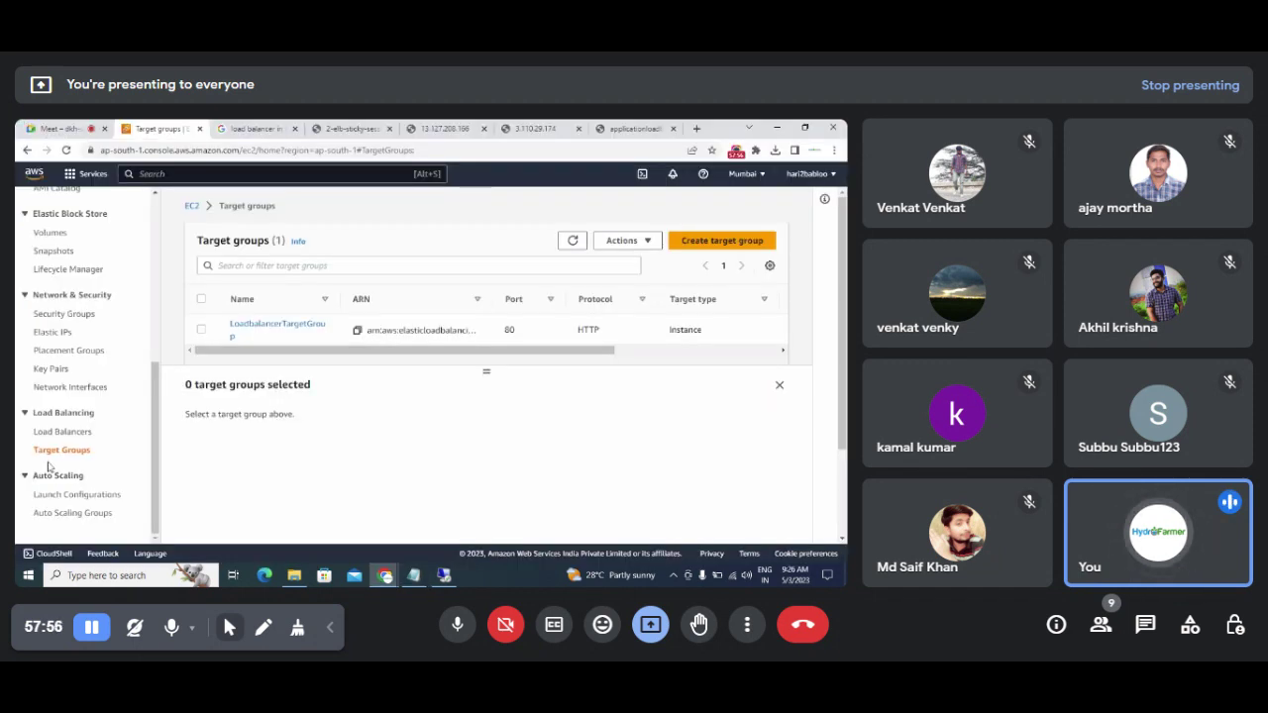
Step: Delete LoadbalancerTargetGroup through Actions > Delete, confirming with Yes, delete
left_click(60, 451)
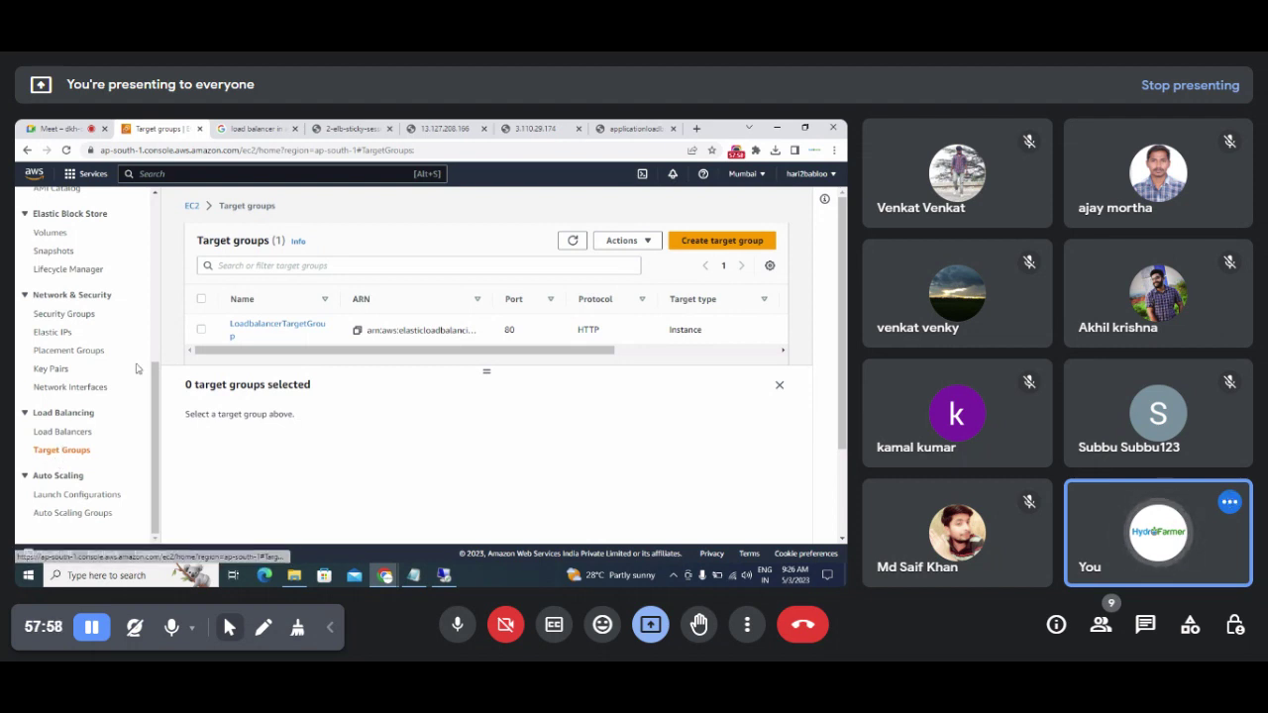
left_click(201, 329)
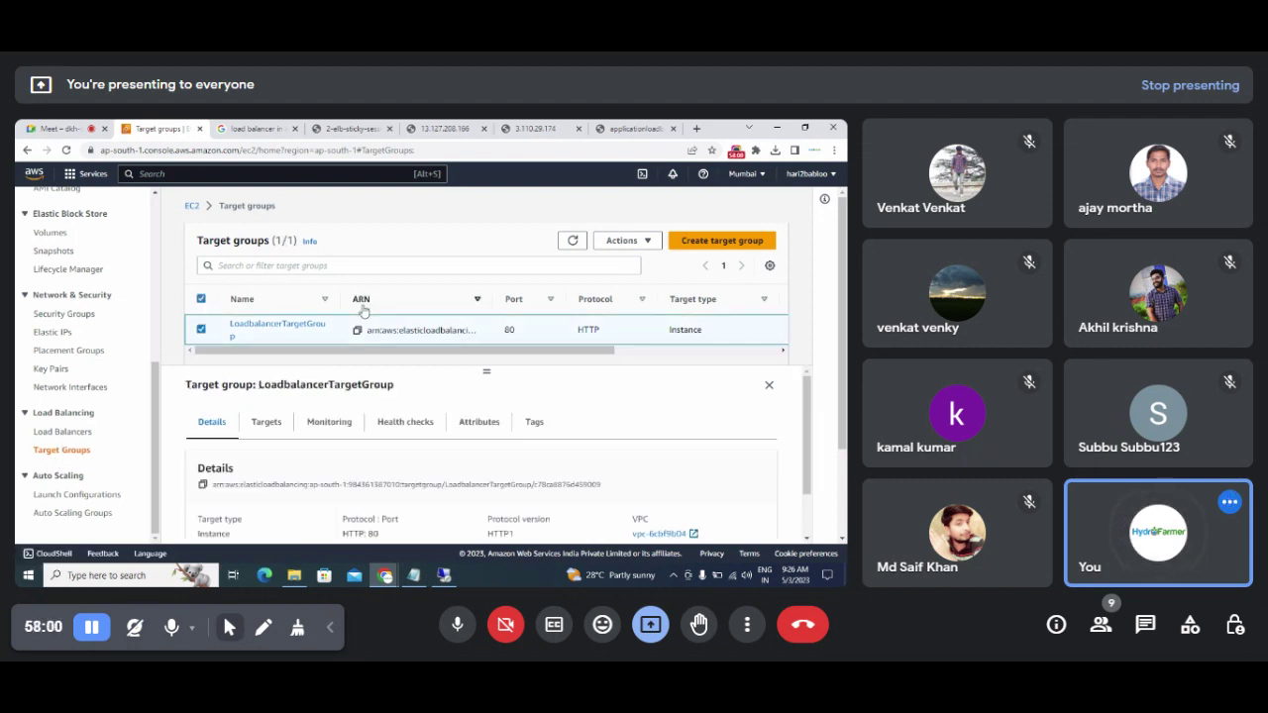
left_click(621, 241)
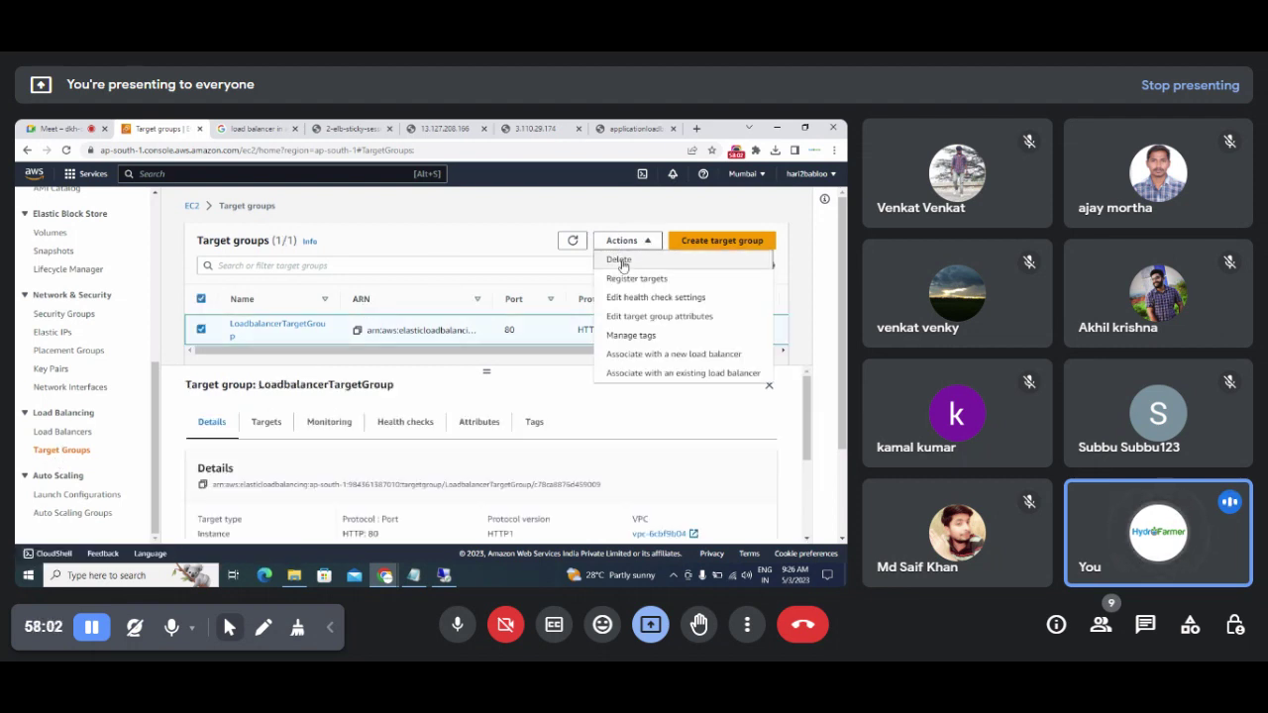
left_click(620, 261)
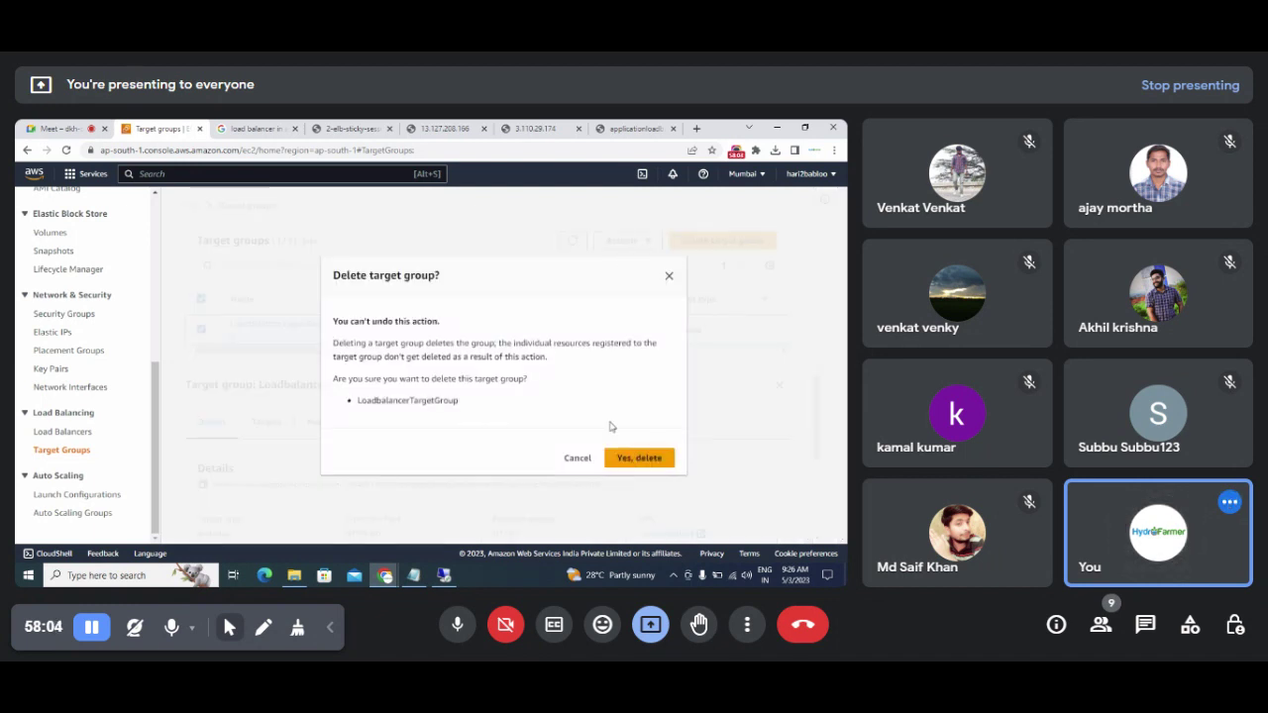
left_click(639, 457)
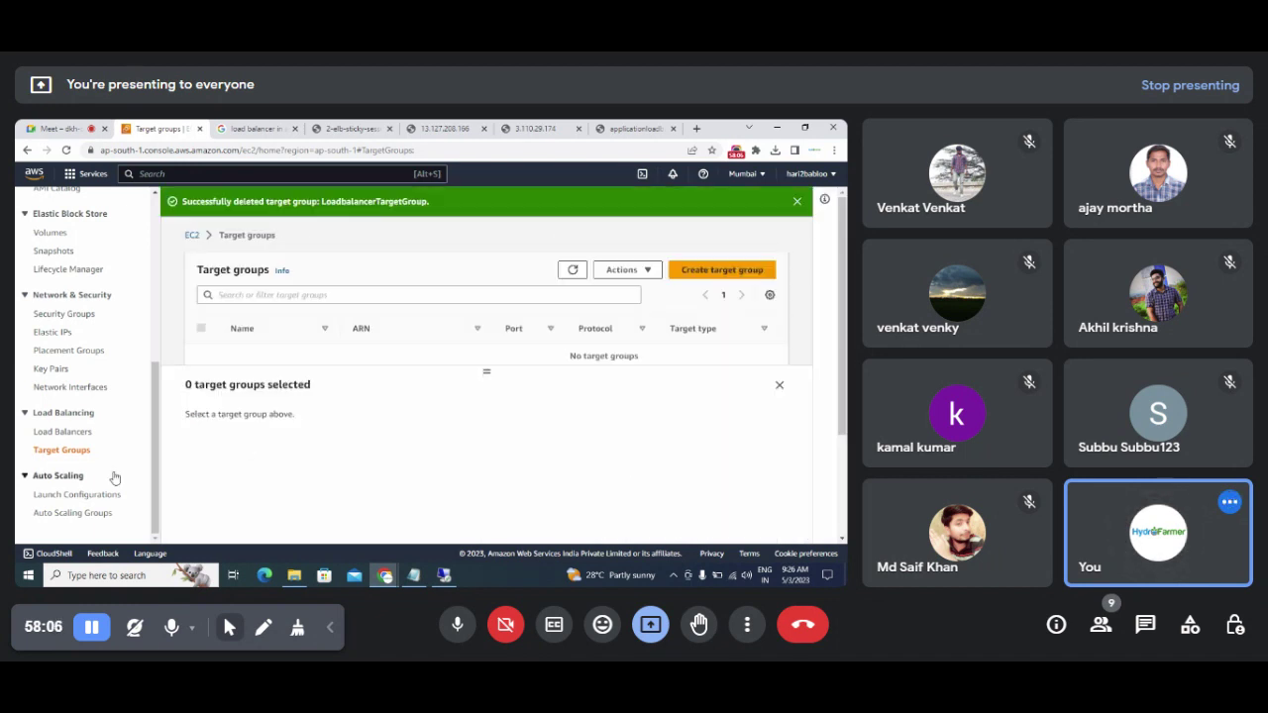
left_click_drag(154, 426, 166, 261)
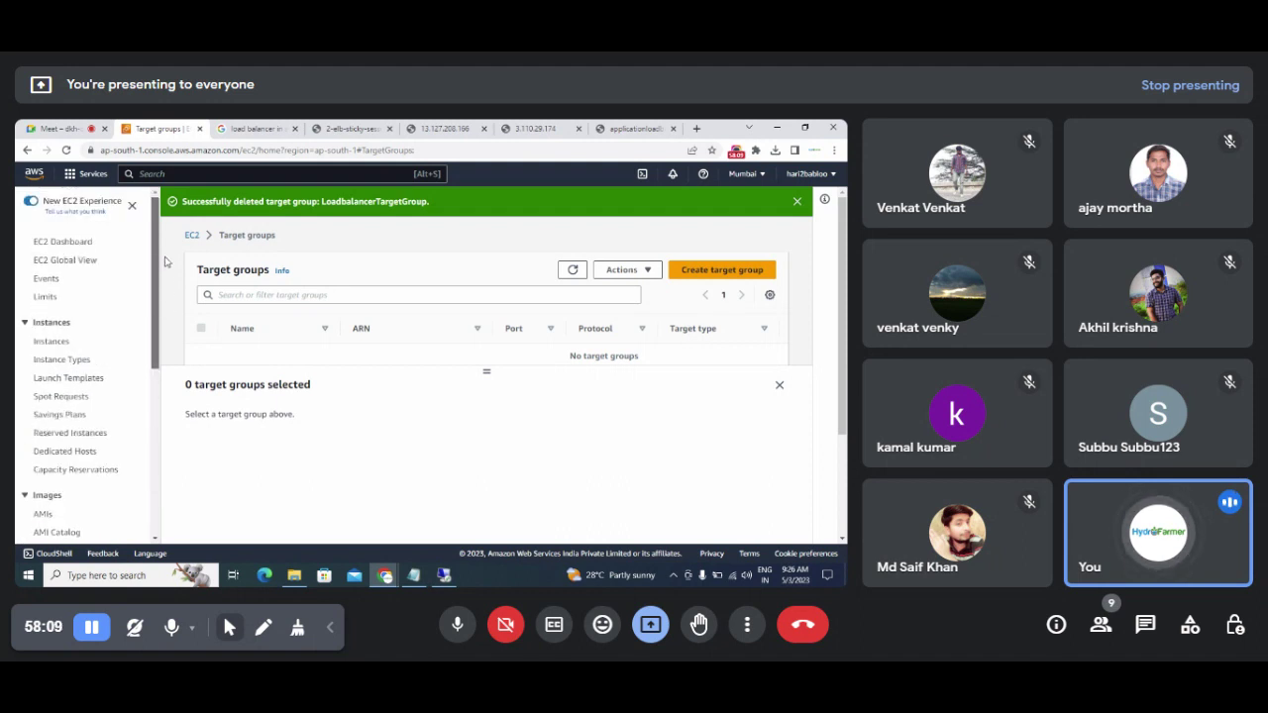
Step: Terminate both Windows Loadbalancer Server instances, leaving only the stopped ubuntu21april instance
left_click(52, 342)
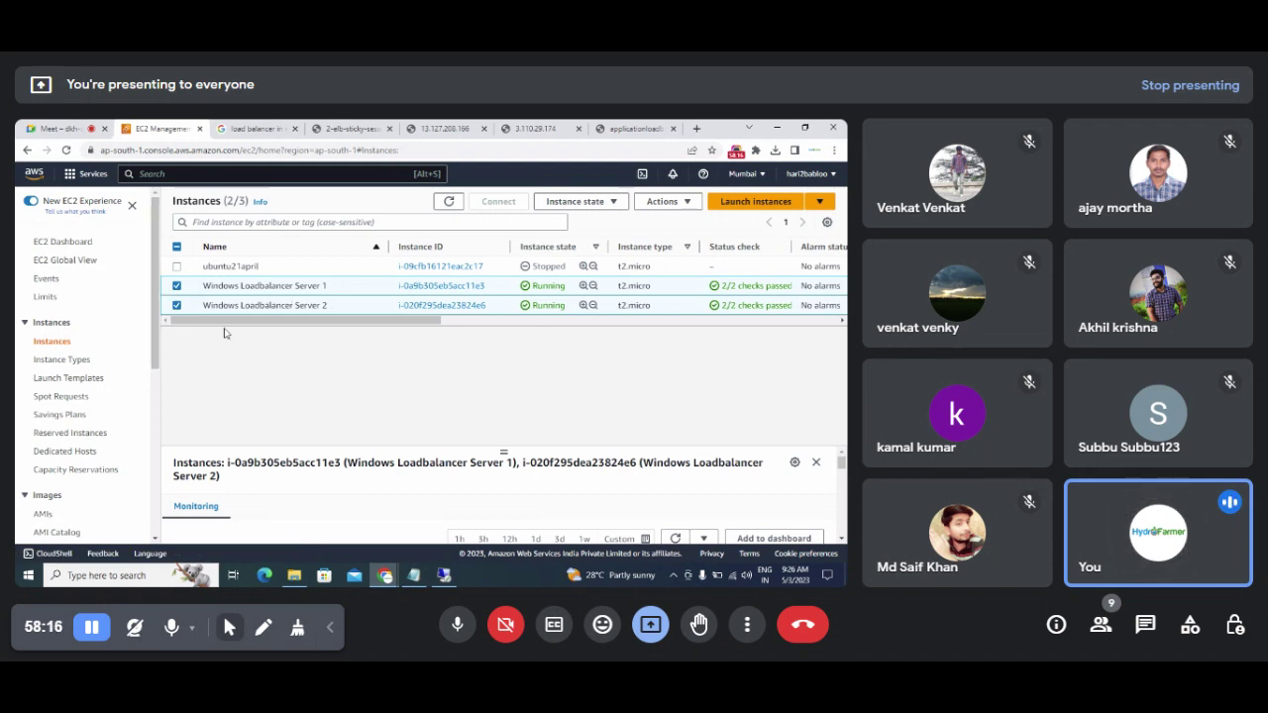
left_click(585, 204)
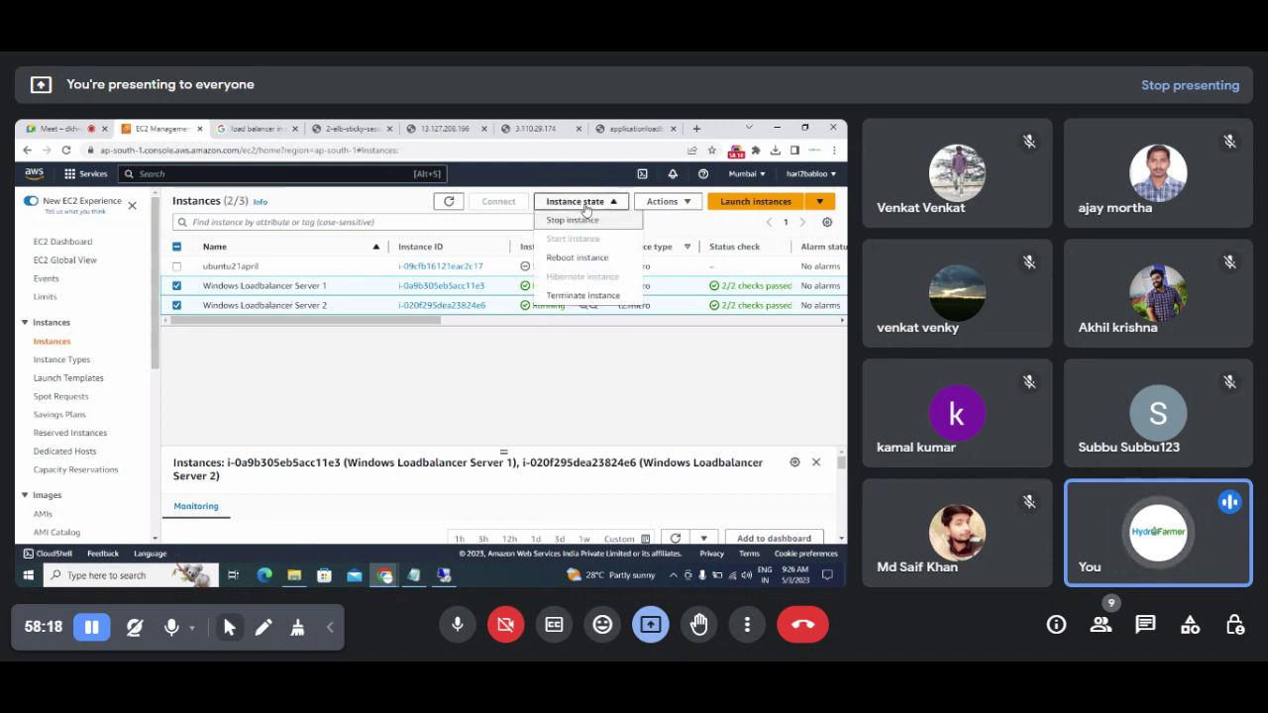
left_click(560, 297)
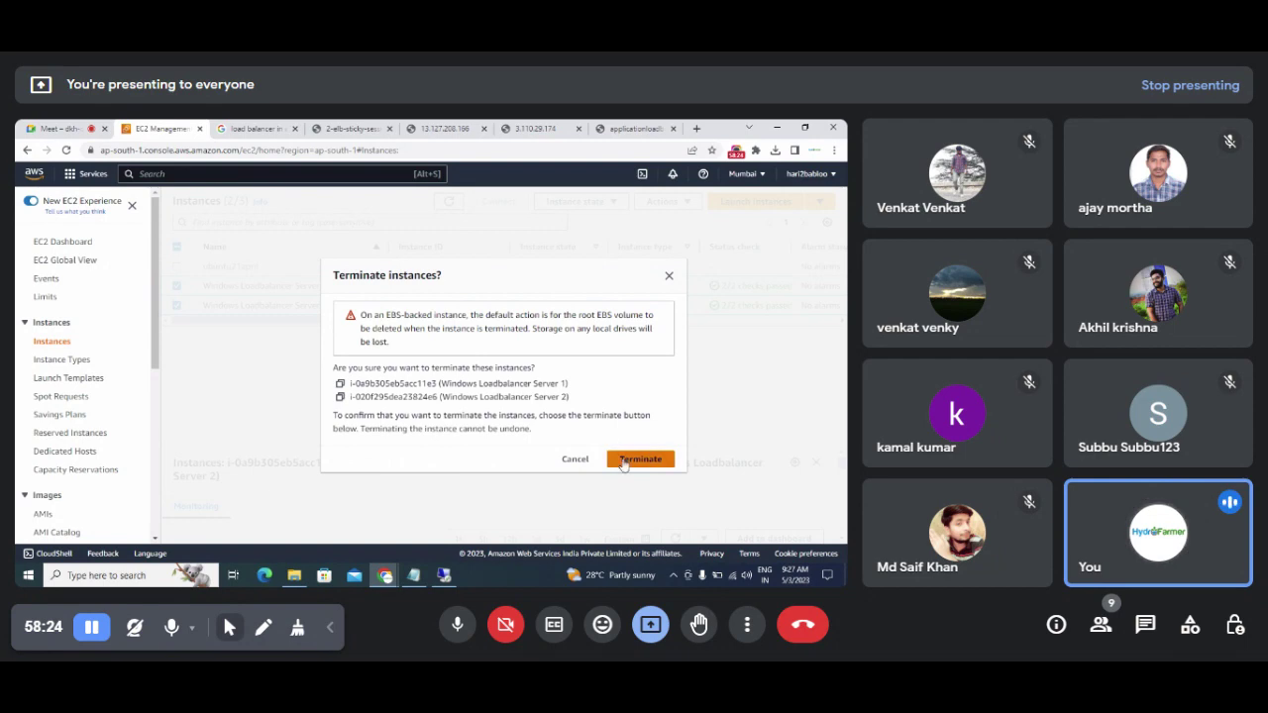
left_click(635, 460)
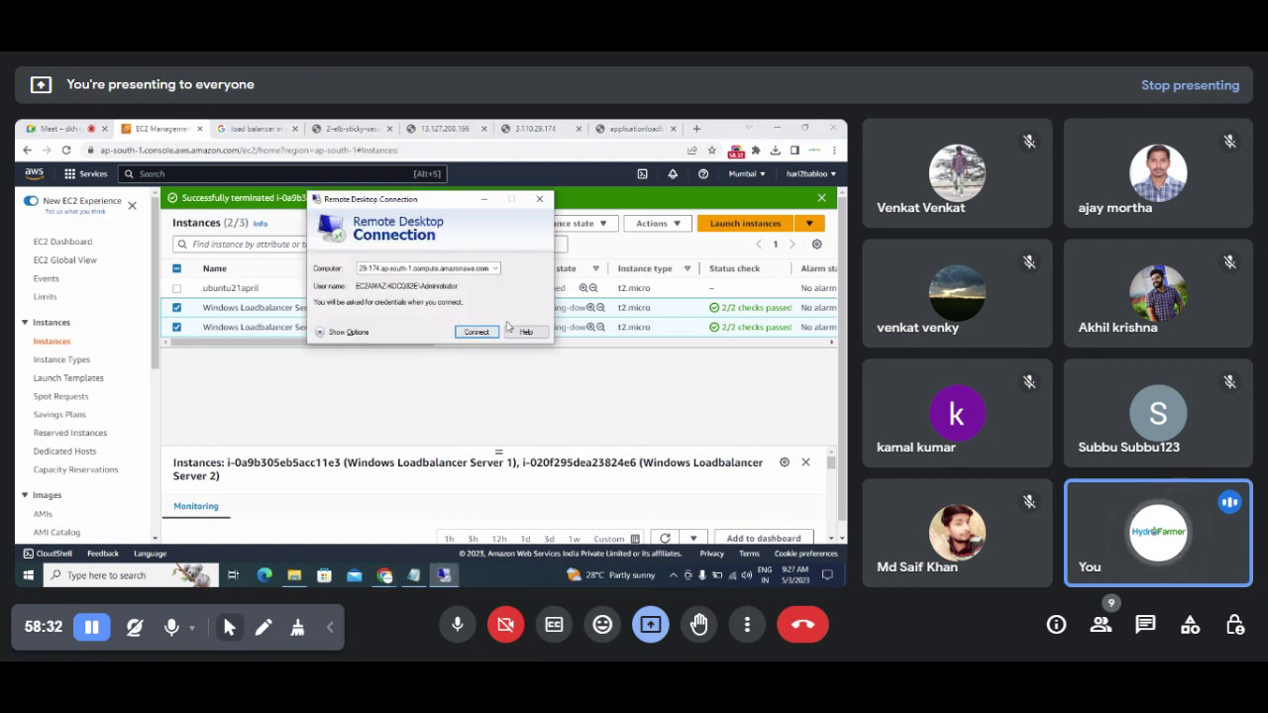
left_click(539, 202)
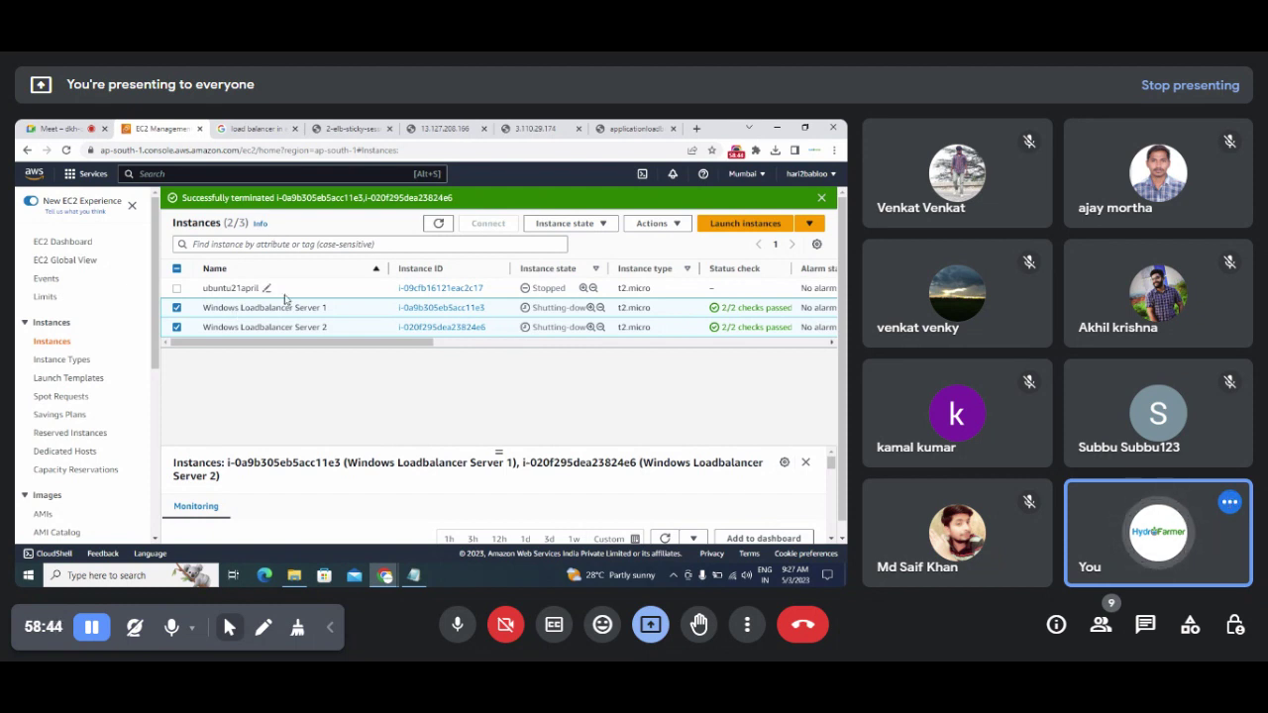
left_click(820, 179)
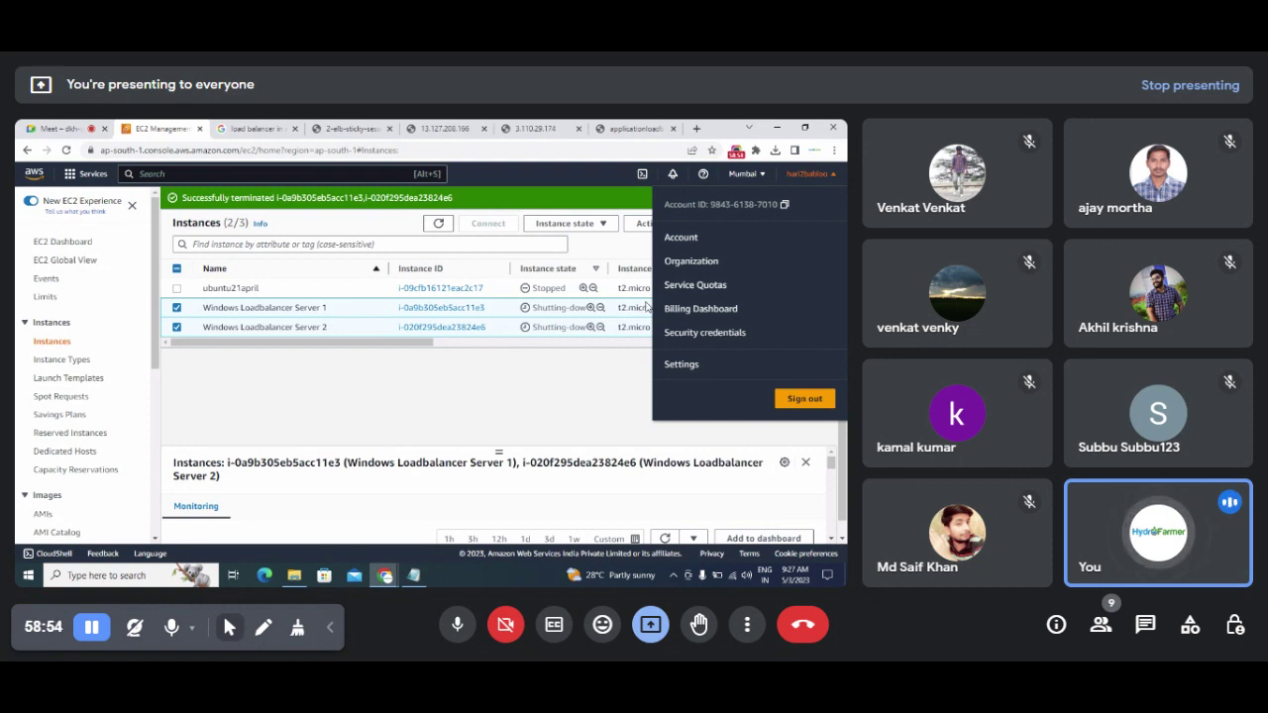
Step: Open the Billing Dashboard and review the USD 0.22 forecast and USD 0.06 month-to-date
left_click(678, 313)
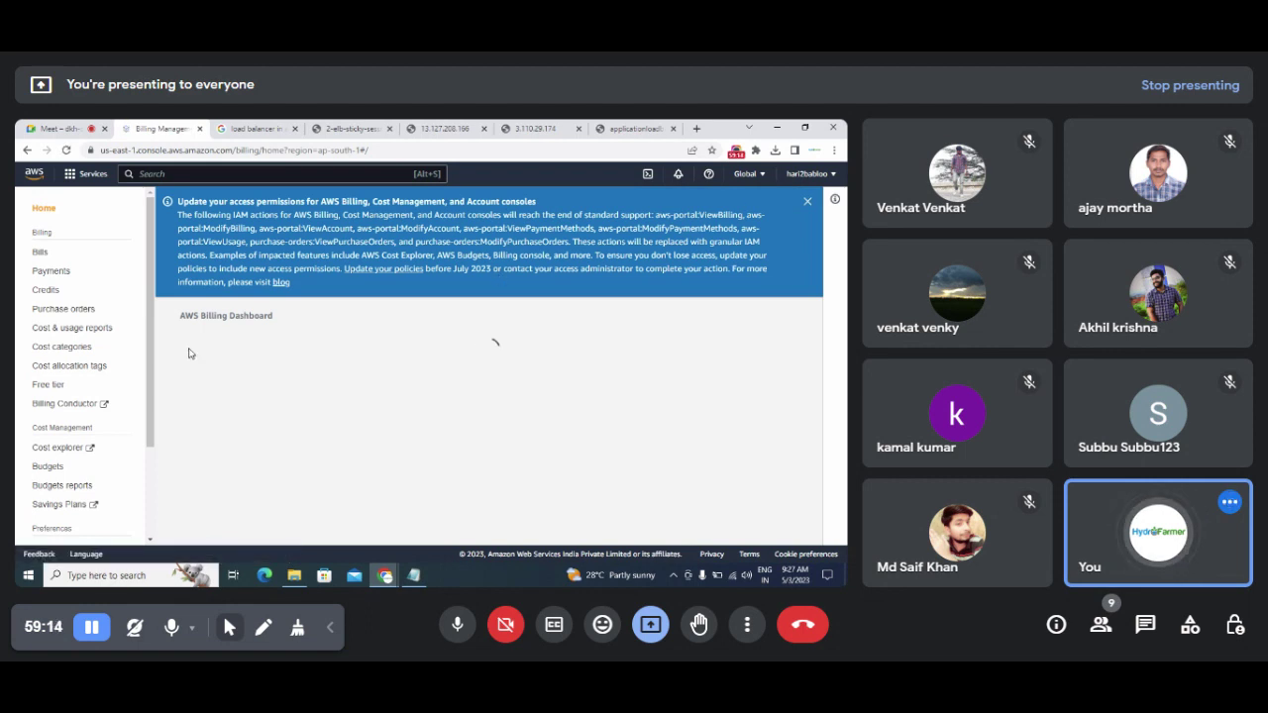
left_click_drag(151, 369, 152, 388)
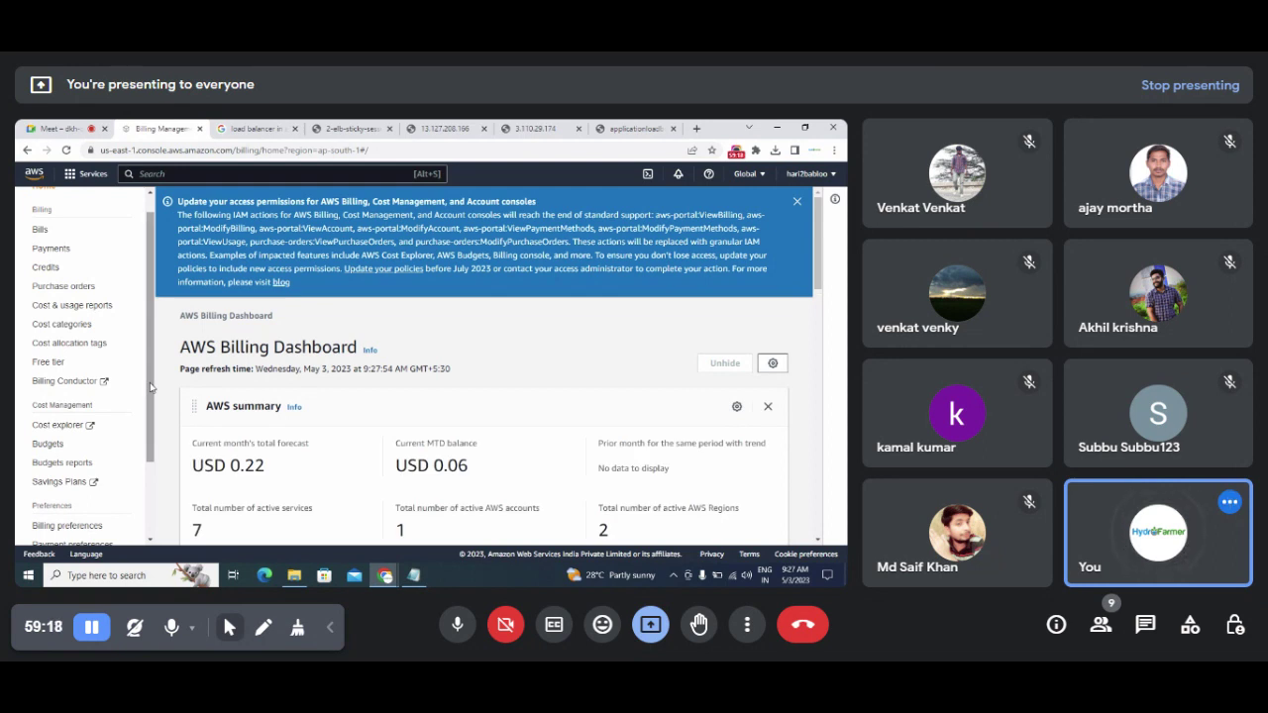
left_click_drag(231, 465, 274, 468)
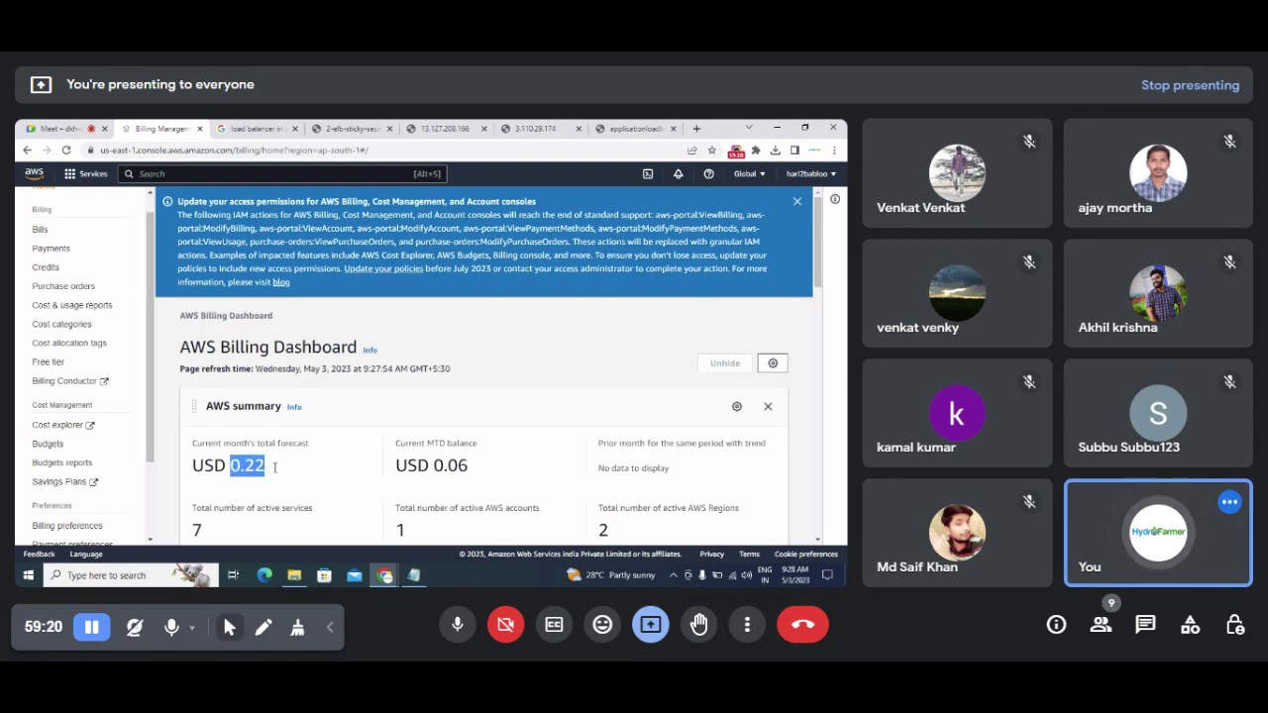
left_click_drag(820, 278, 803, 307)
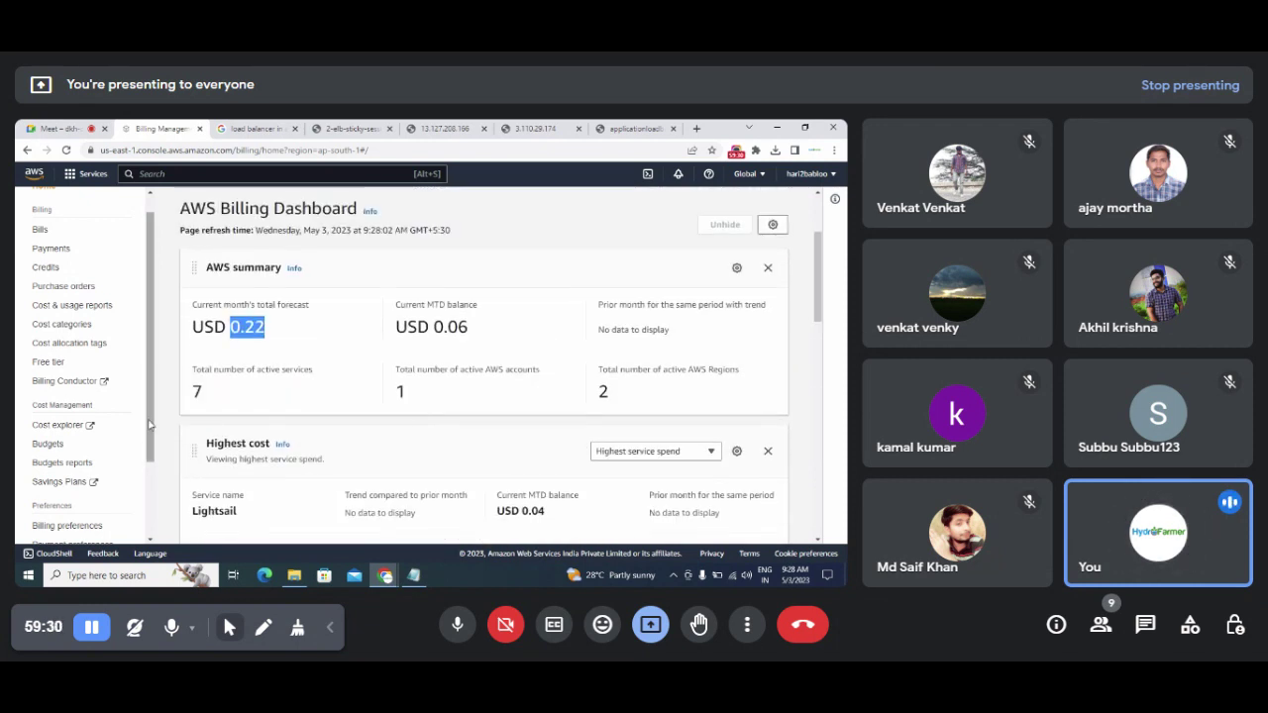
left_click_drag(151, 414, 150, 397)
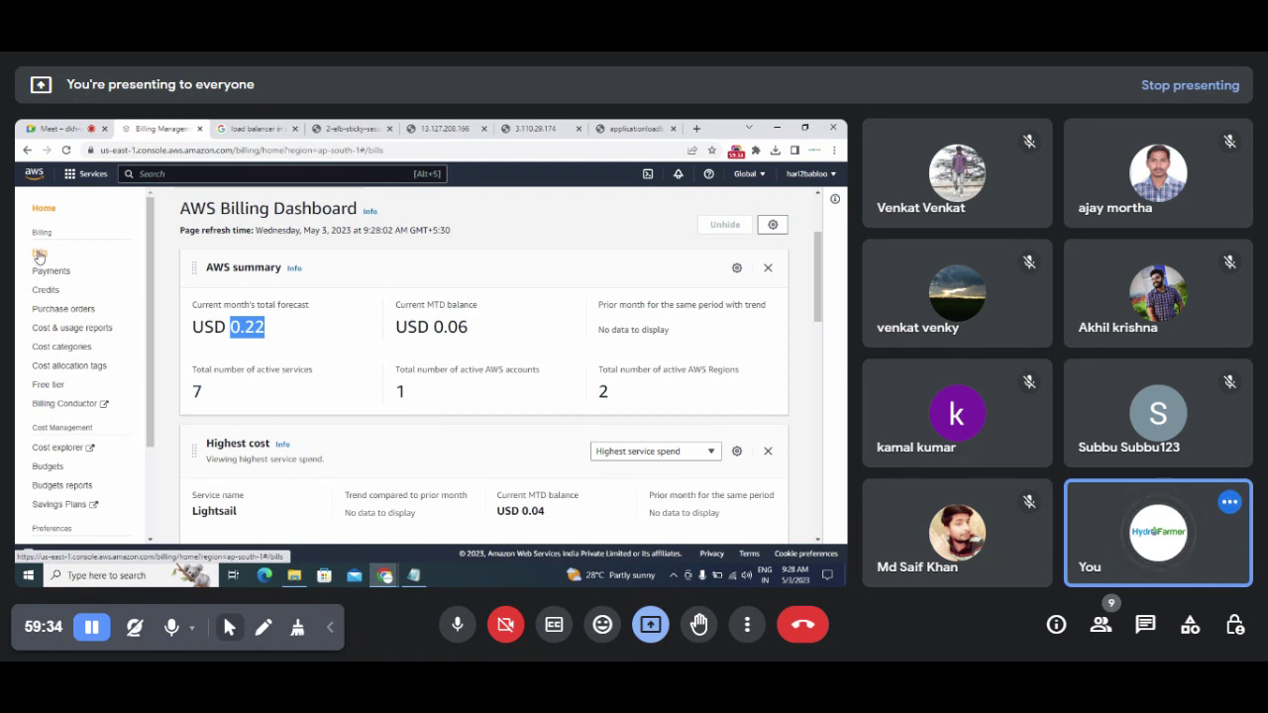
Step: Expand the May bill's Lightsail Mumbai charges (USD 0.03 disk usage) and Elastic Load Balancing (USD 0.02)
left_click(39, 255)
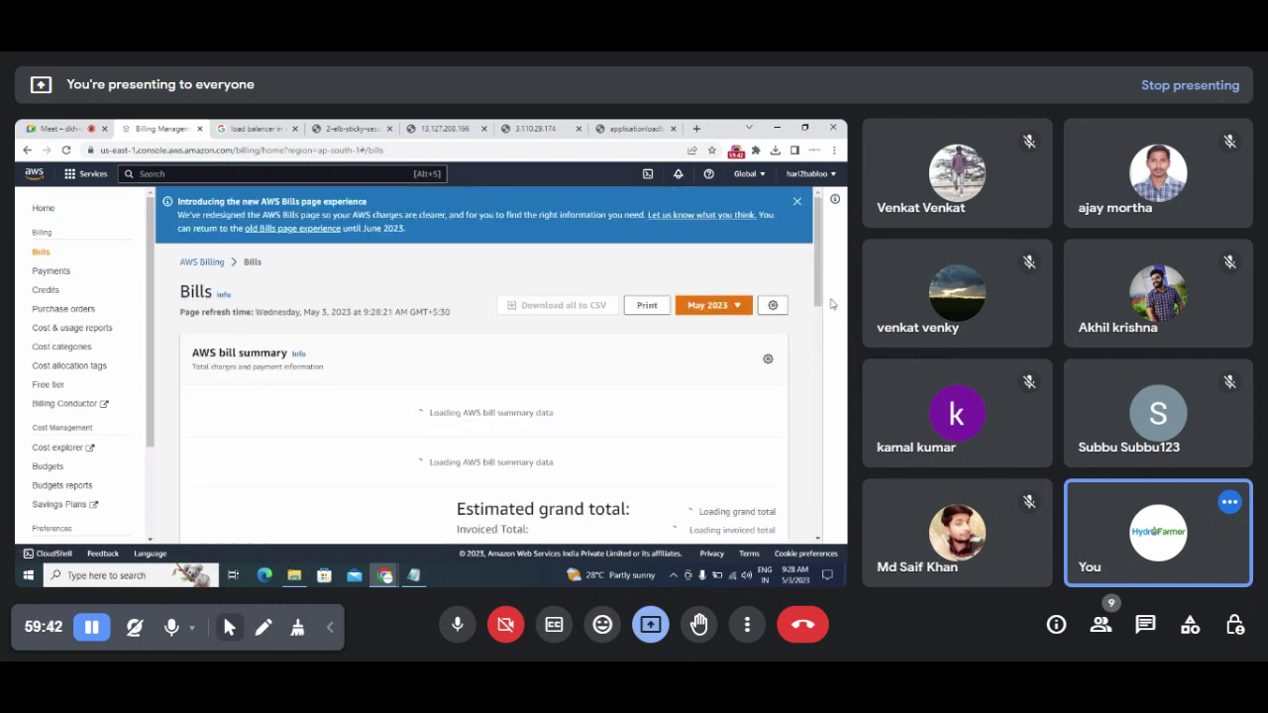
scroll(821, 295, "down", 1)
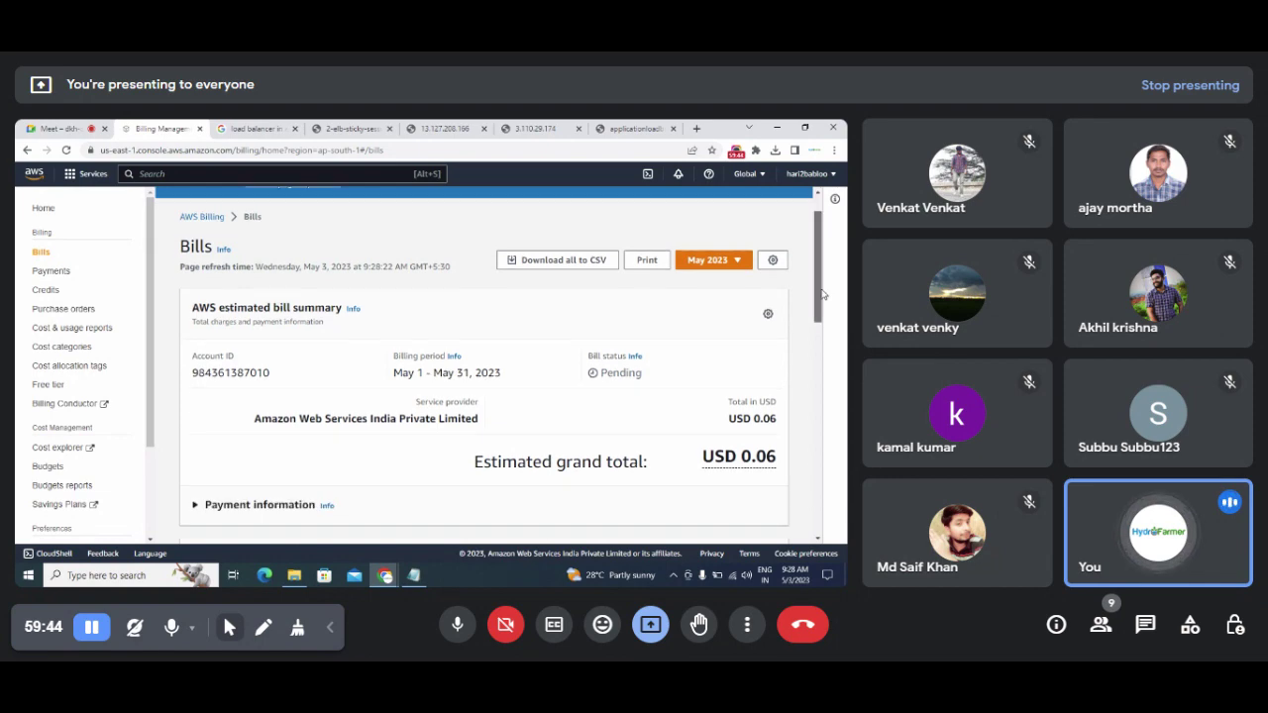
left_click_drag(821, 294, 837, 475)
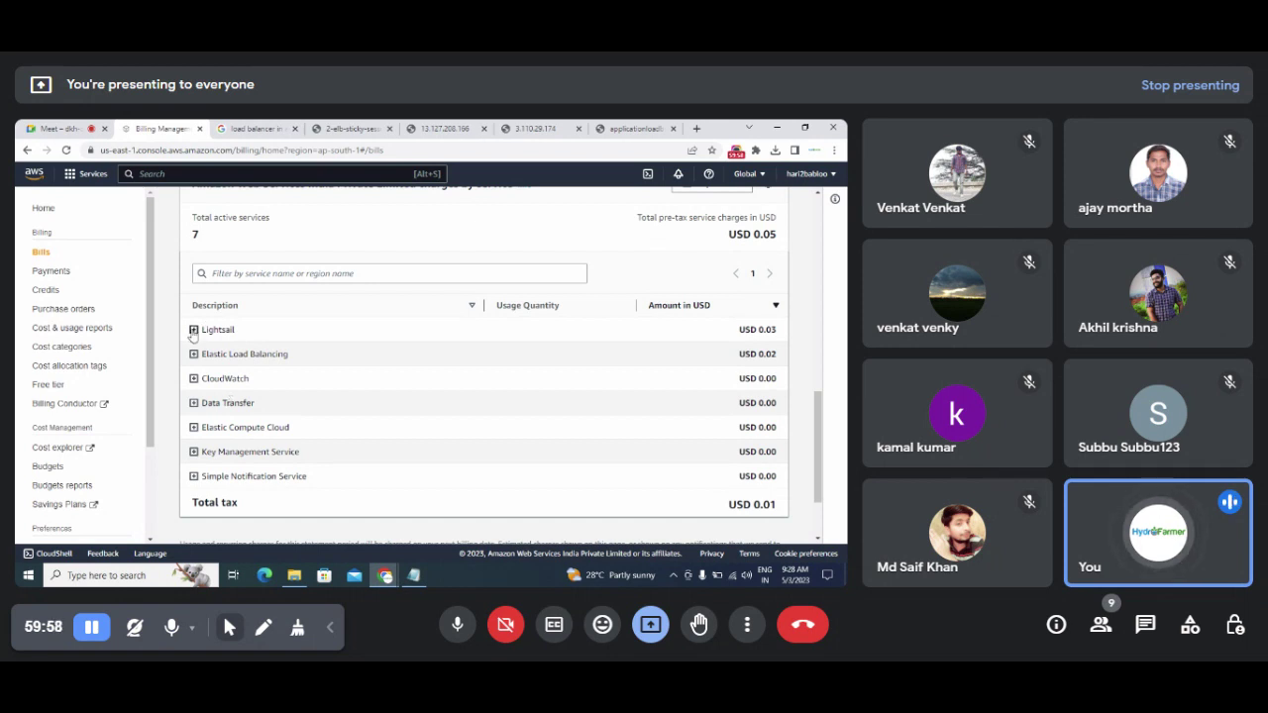
left_click(194, 329)
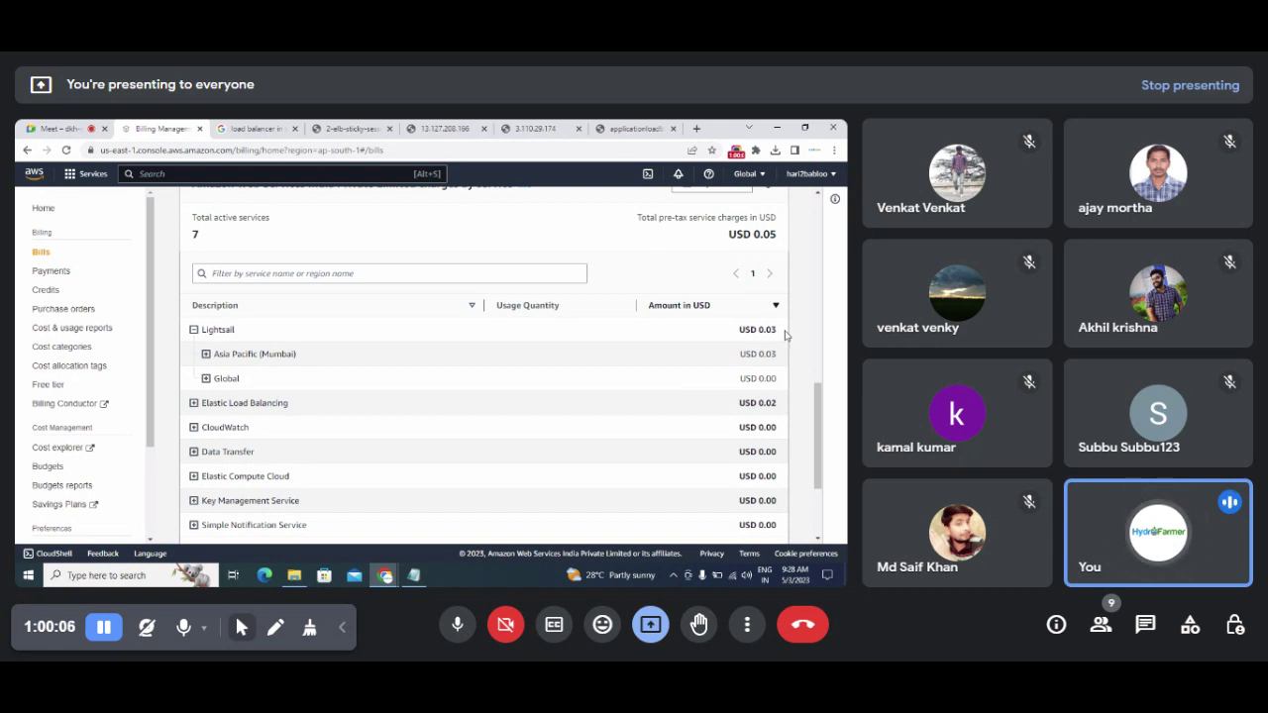
left_click(205, 356)
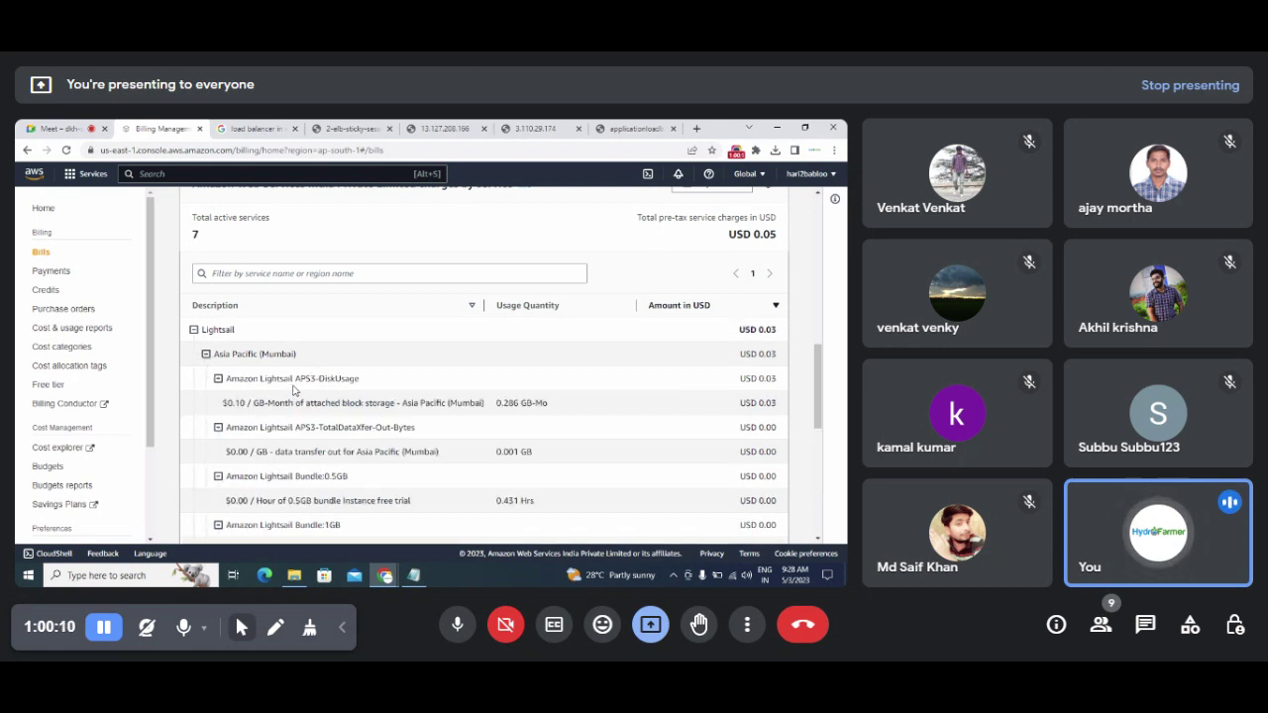
left_click_drag(318, 378, 362, 383)
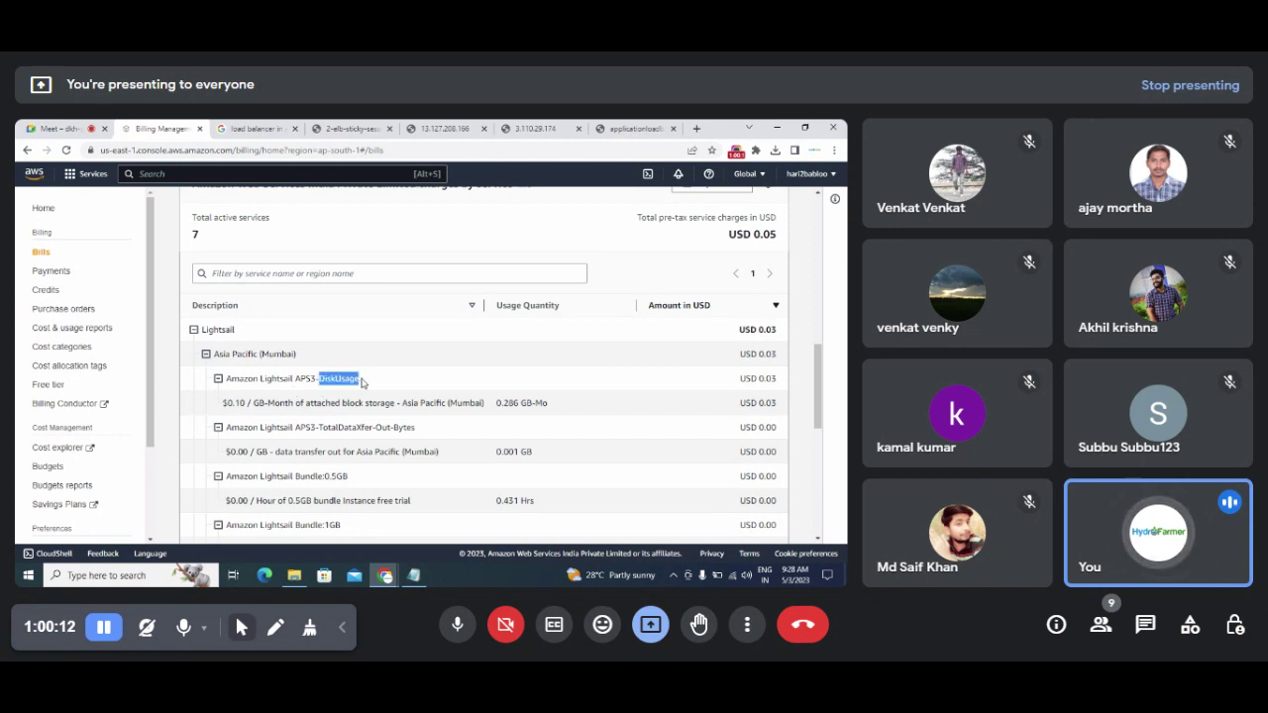
scroll(363, 382, "down", 2)
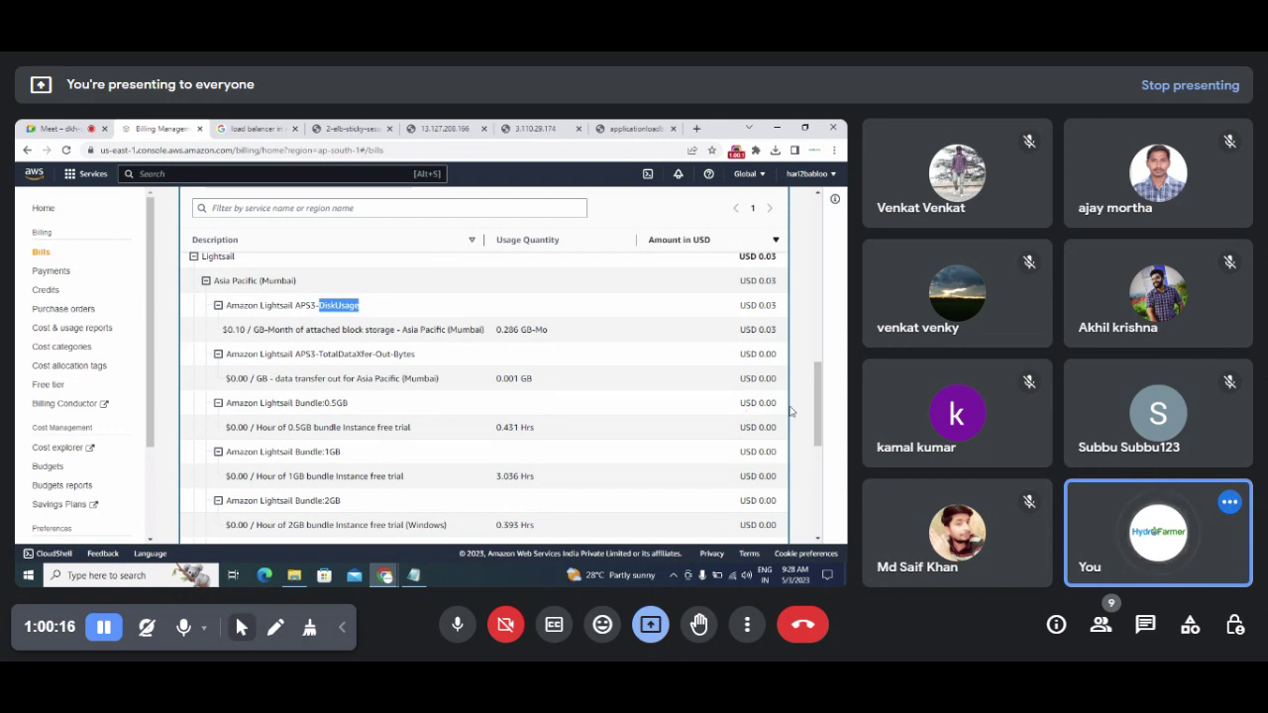
left_click(798, 436)
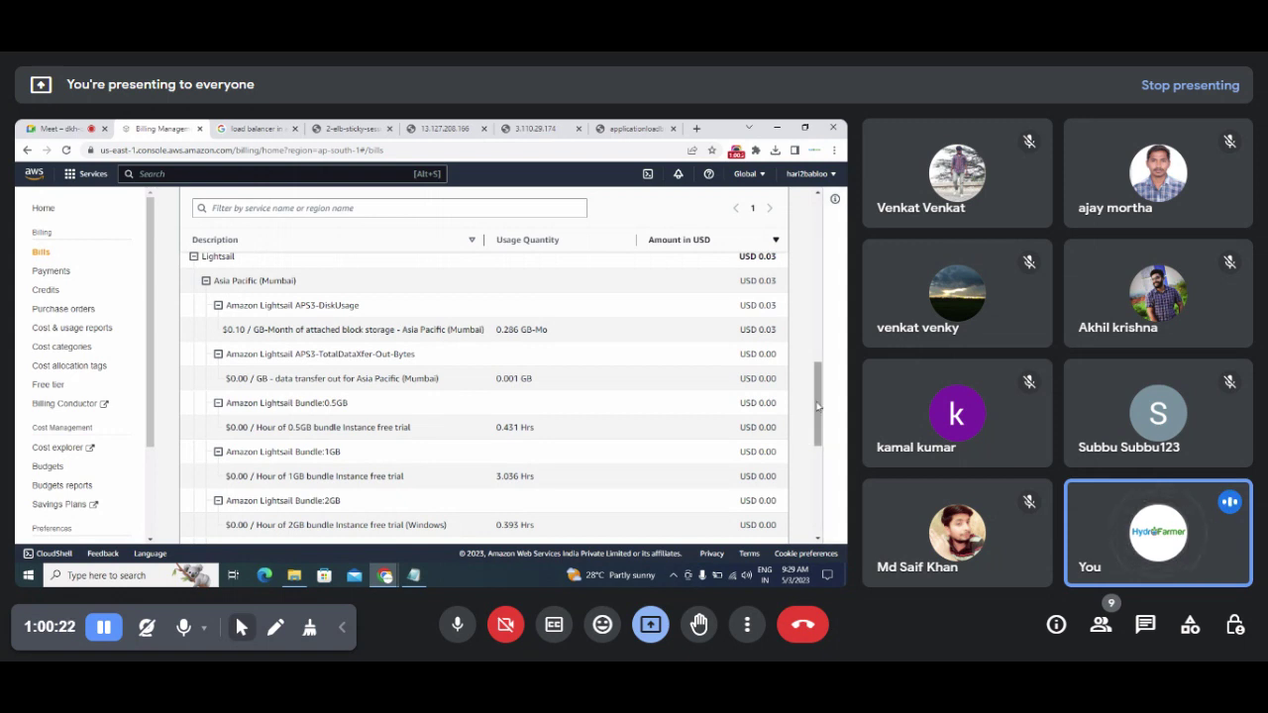
left_click_drag(822, 410, 822, 461)
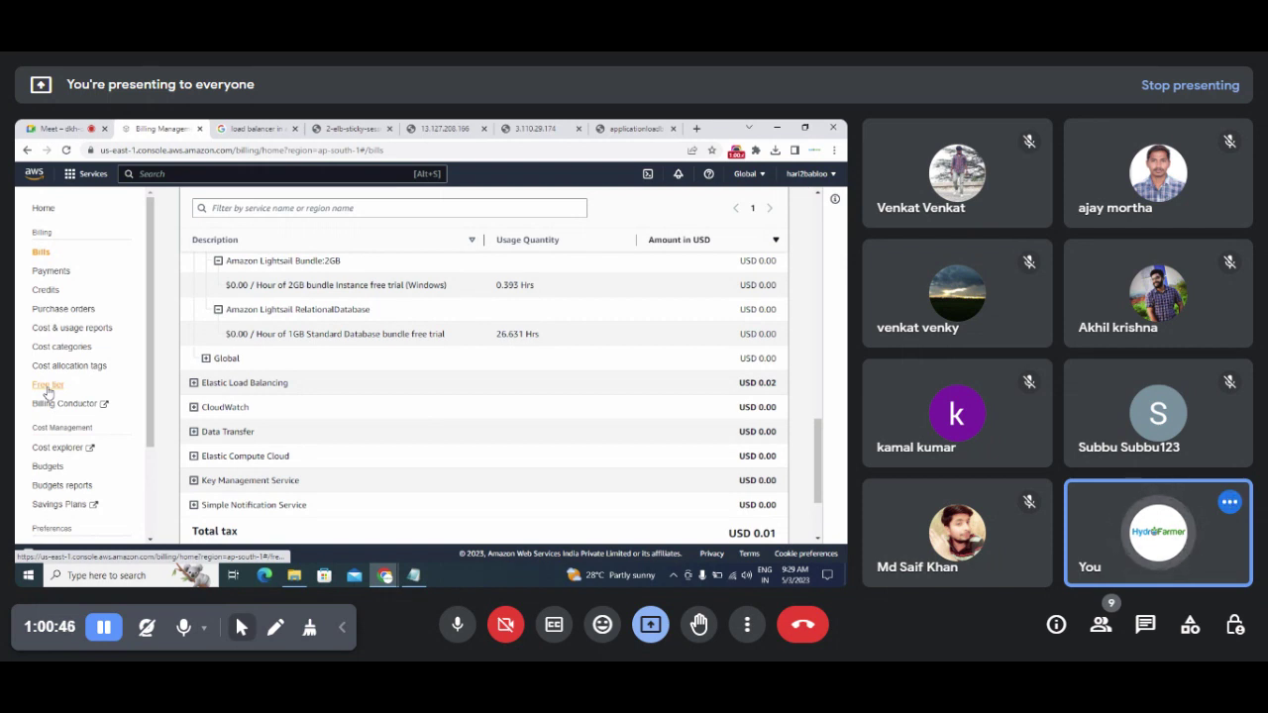
left_click(194, 384)
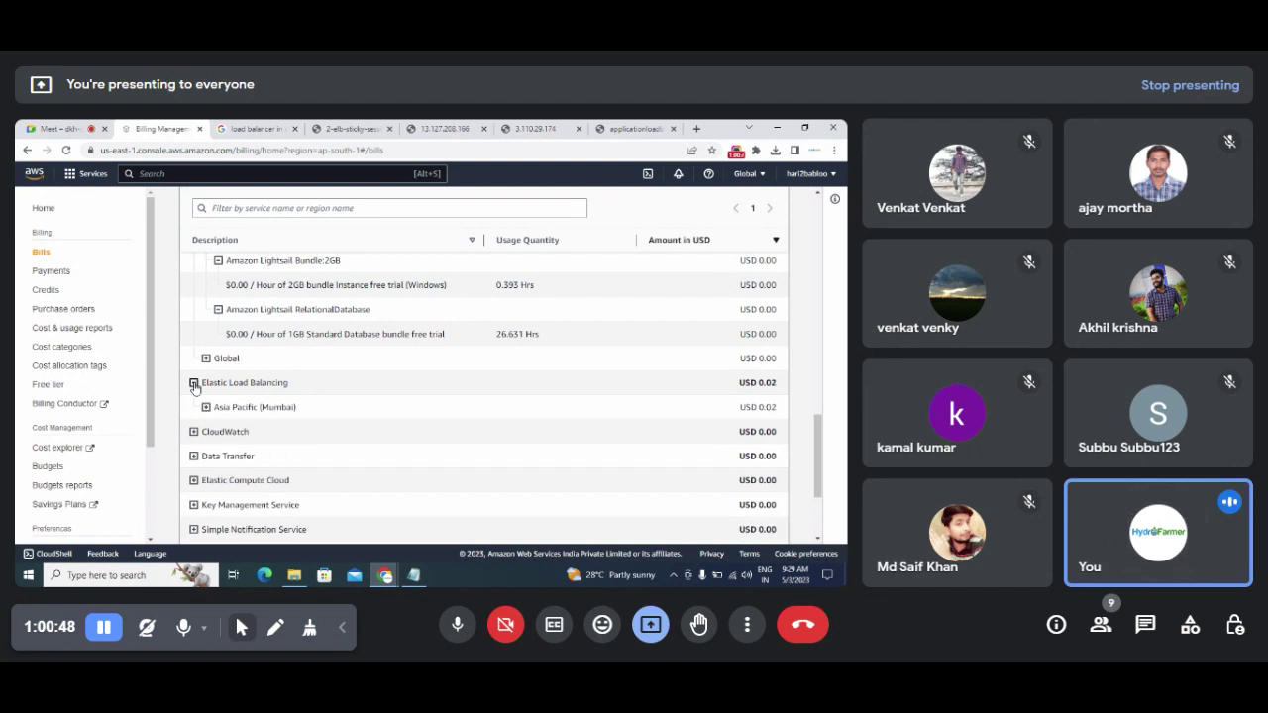
left_click(206, 408)
right_click(207, 405)
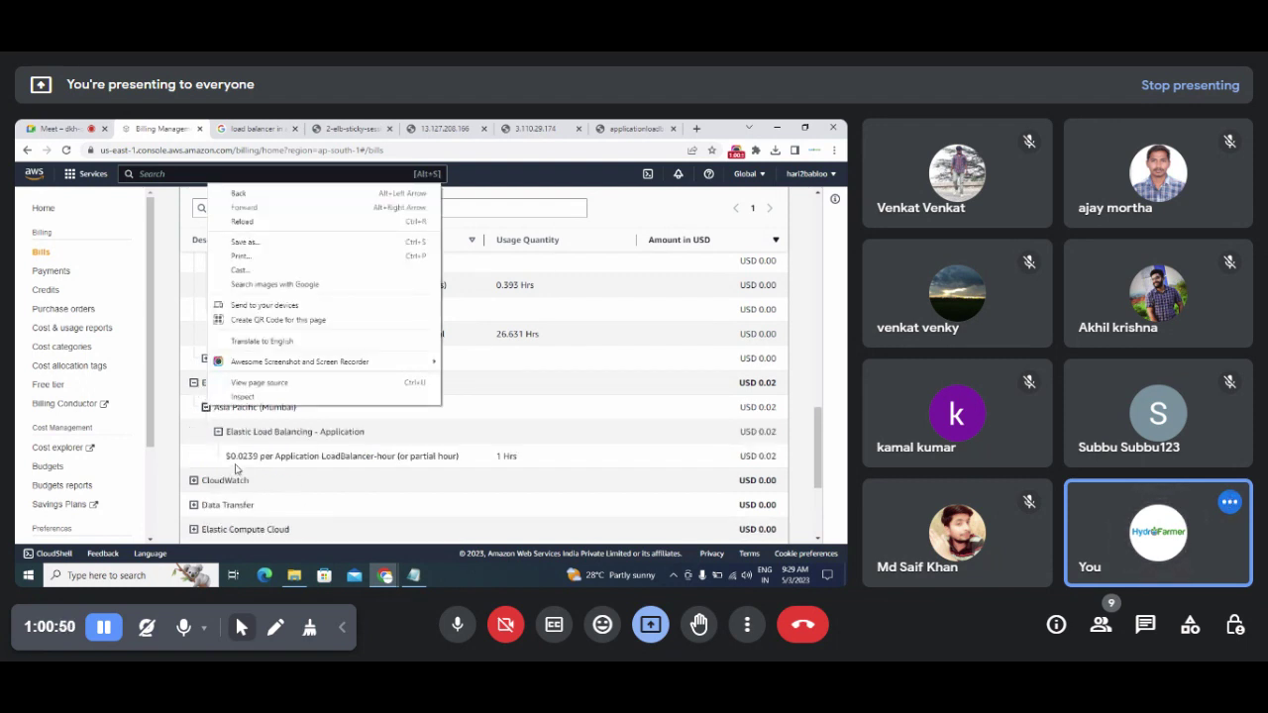
left_click(482, 464)
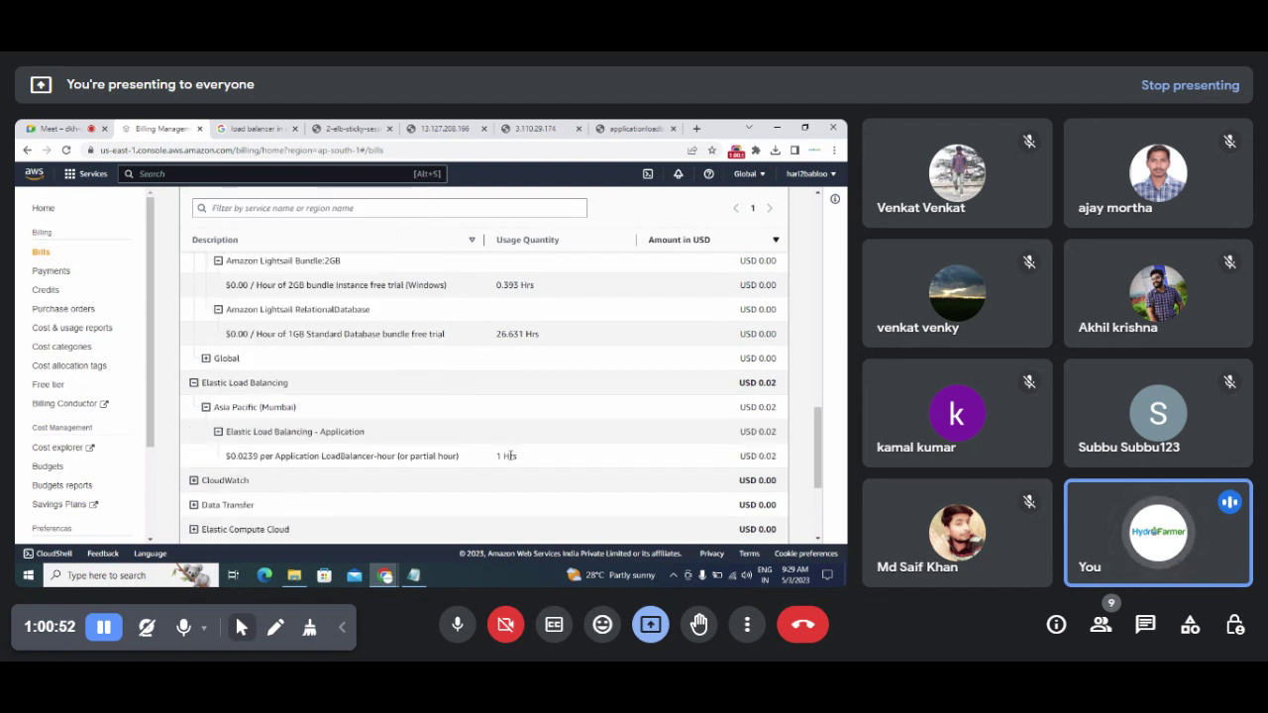
left_click_drag(525, 458, 236, 457)
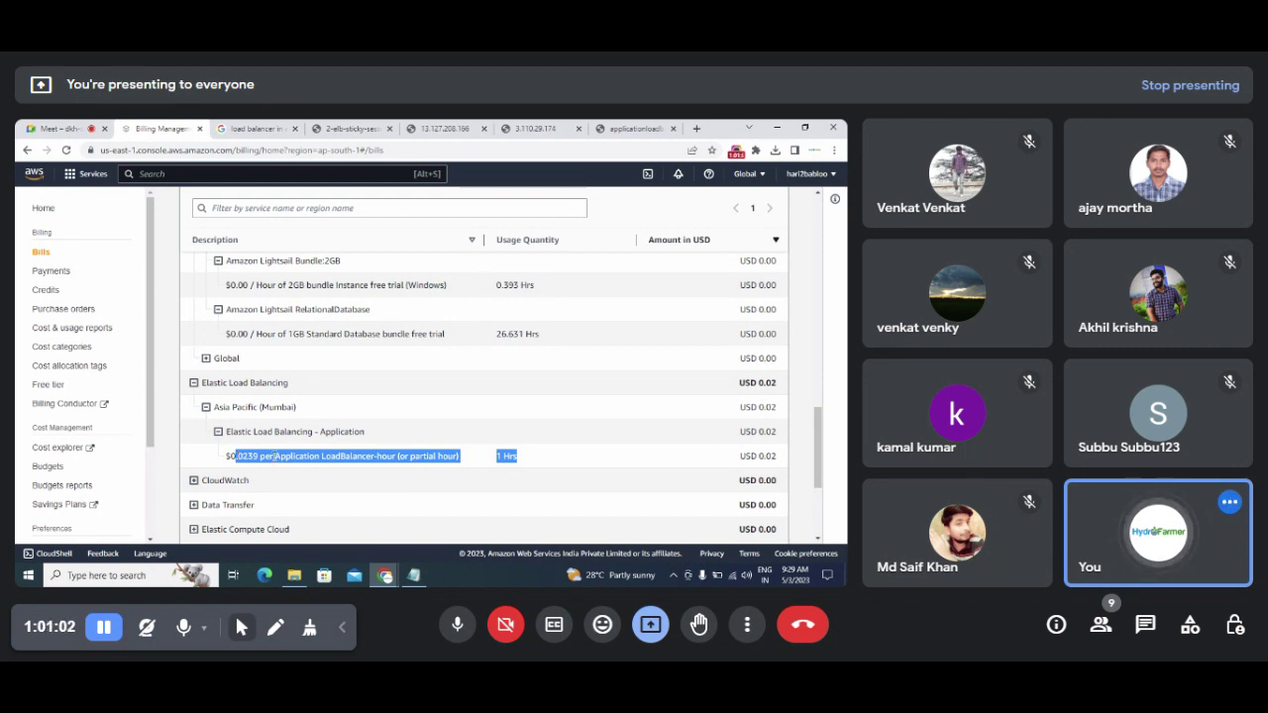
left_click(195, 459)
left_click_drag(274, 458, 394, 457)
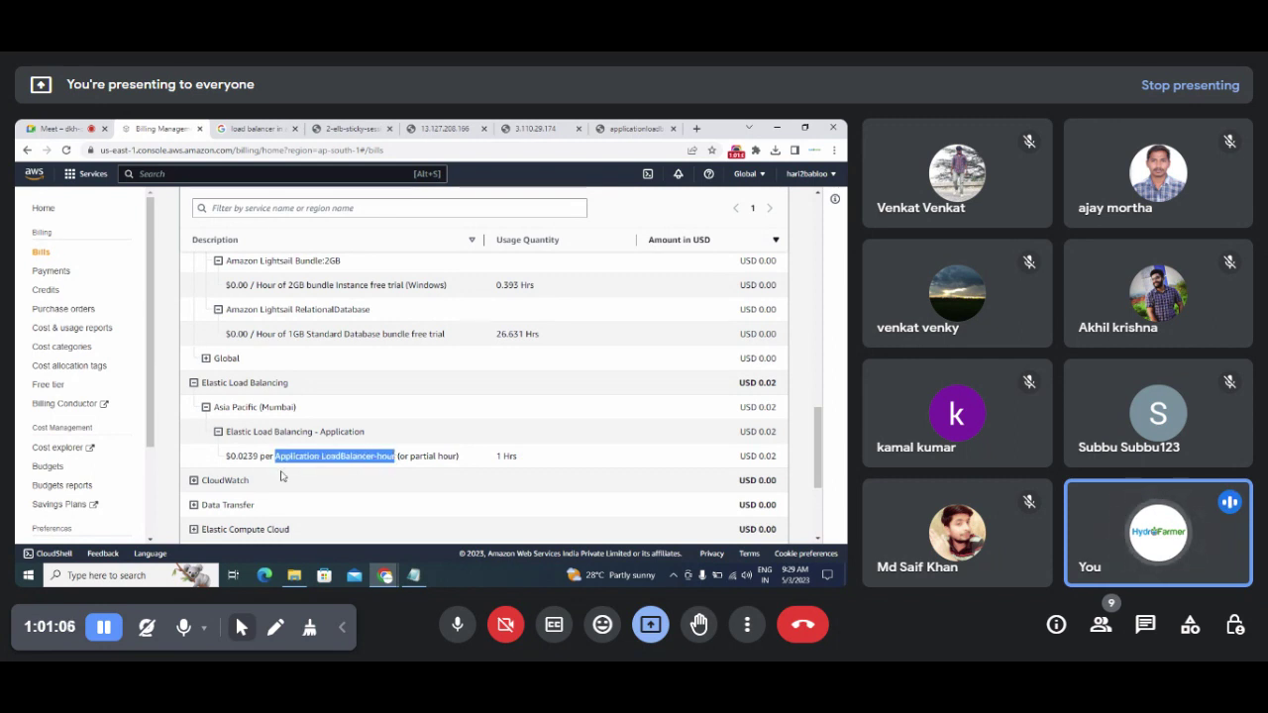
left_click_drag(225, 458, 283, 456)
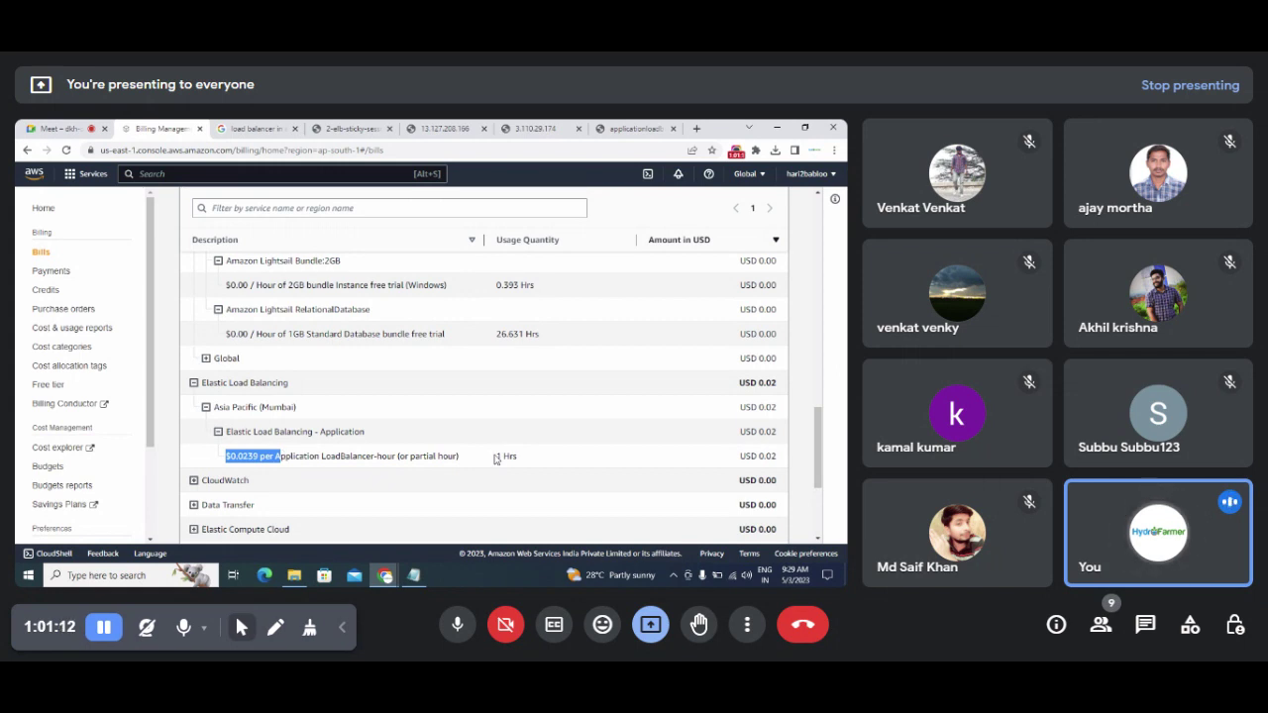
left_click(741, 457)
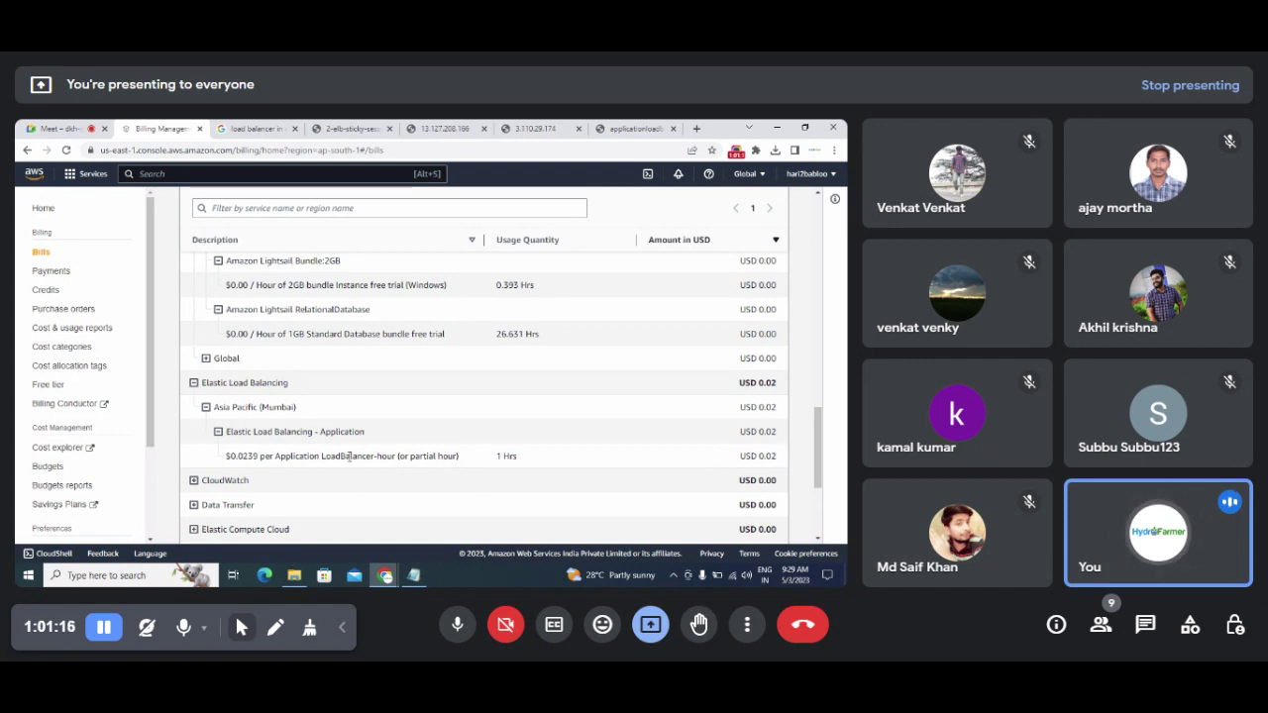
left_click_drag(275, 455, 465, 461)
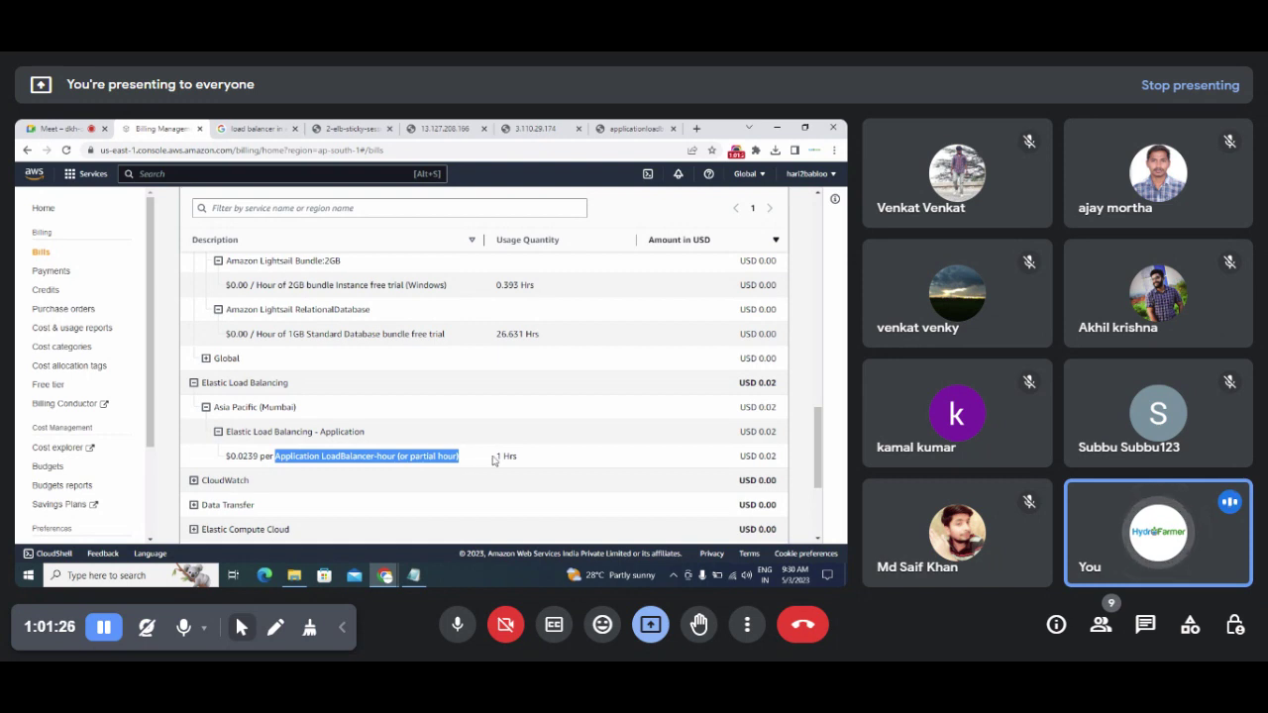
left_click_drag(493, 456, 528, 460)
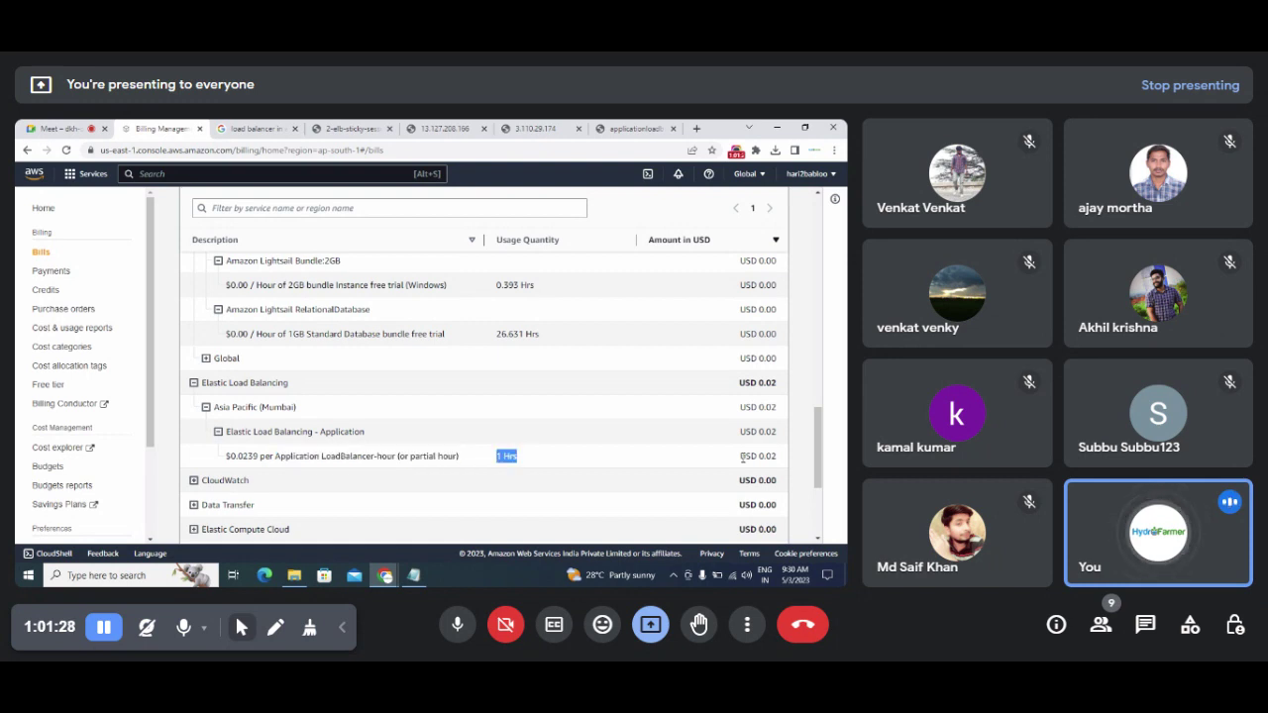
left_click_drag(741, 456, 820, 394)
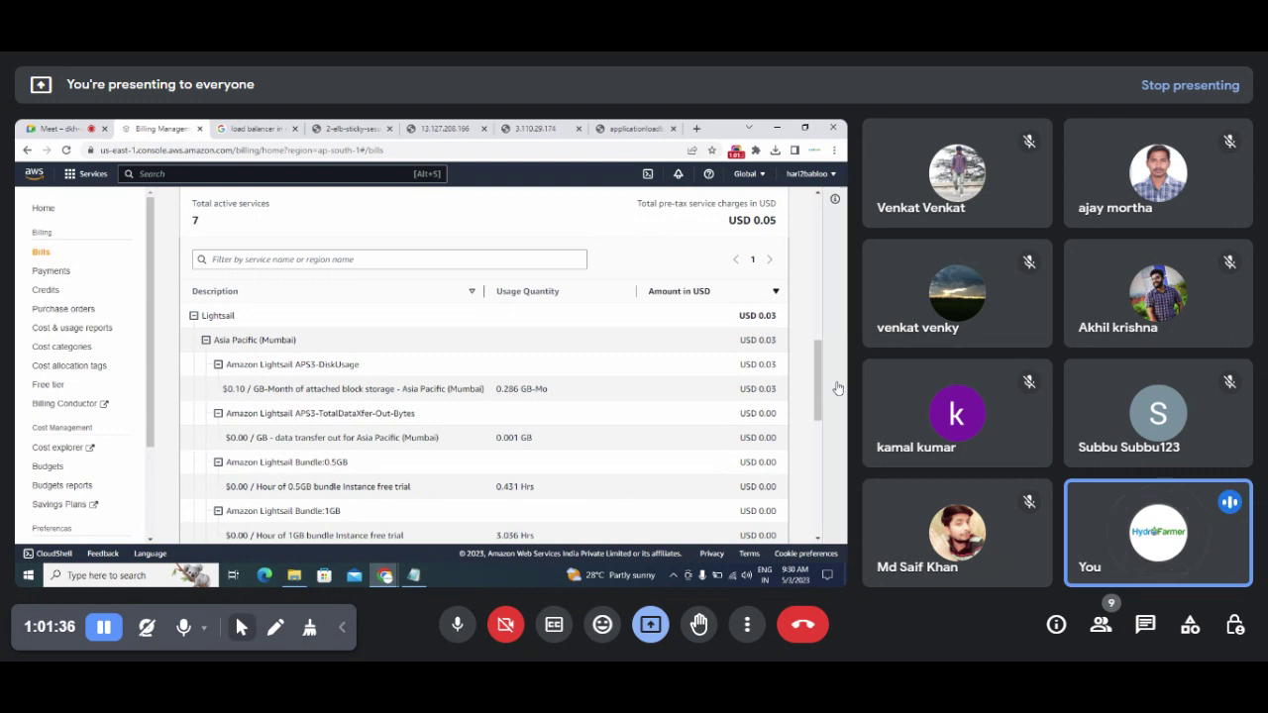
Step: Collapse the Lightsail Mumbai charges and open Amazon Lightsail by searching 'lightsail'
scroll(837, 389, "up", 1)
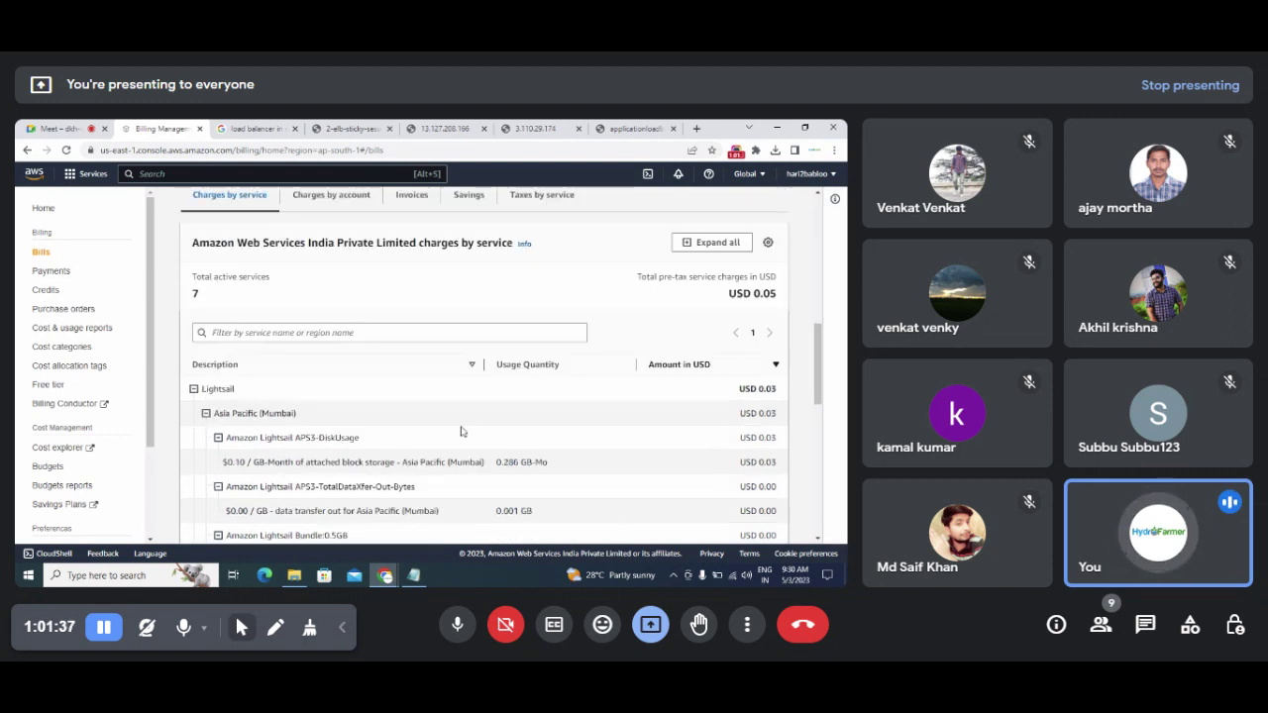
left_click(205, 413)
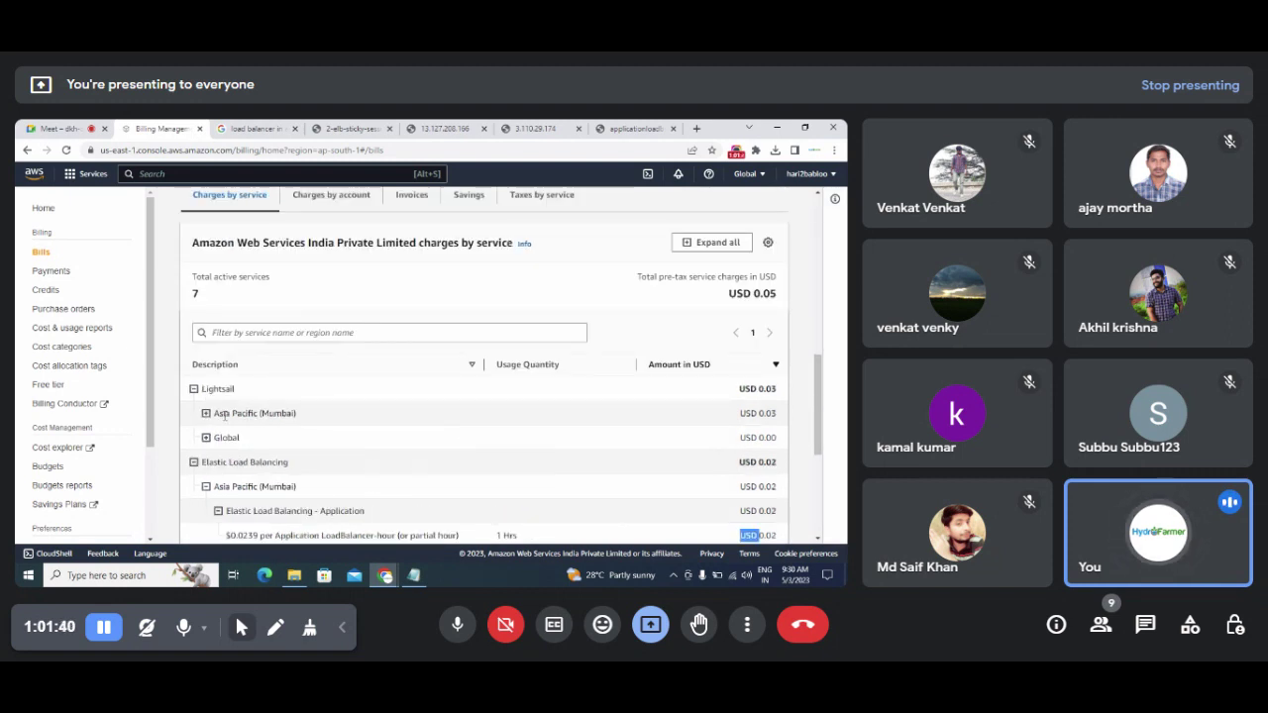
left_click(255, 129)
left_click(171, 129)
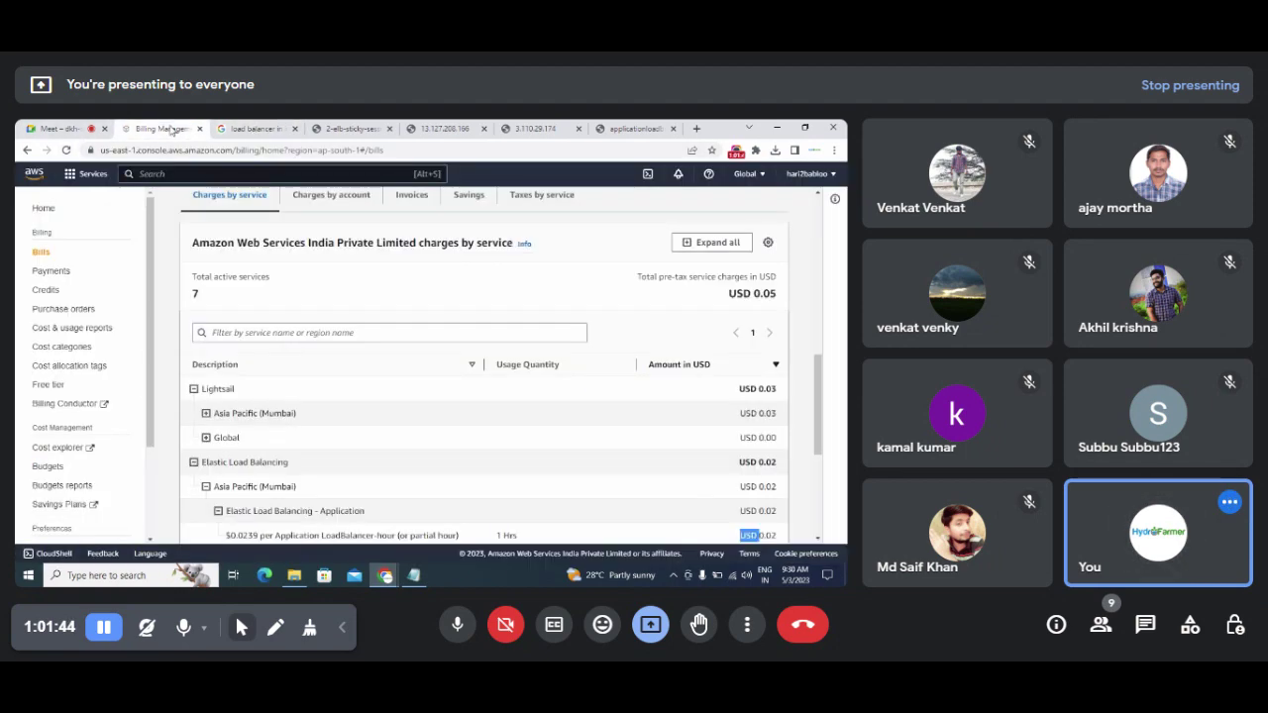
left_click(163, 174)
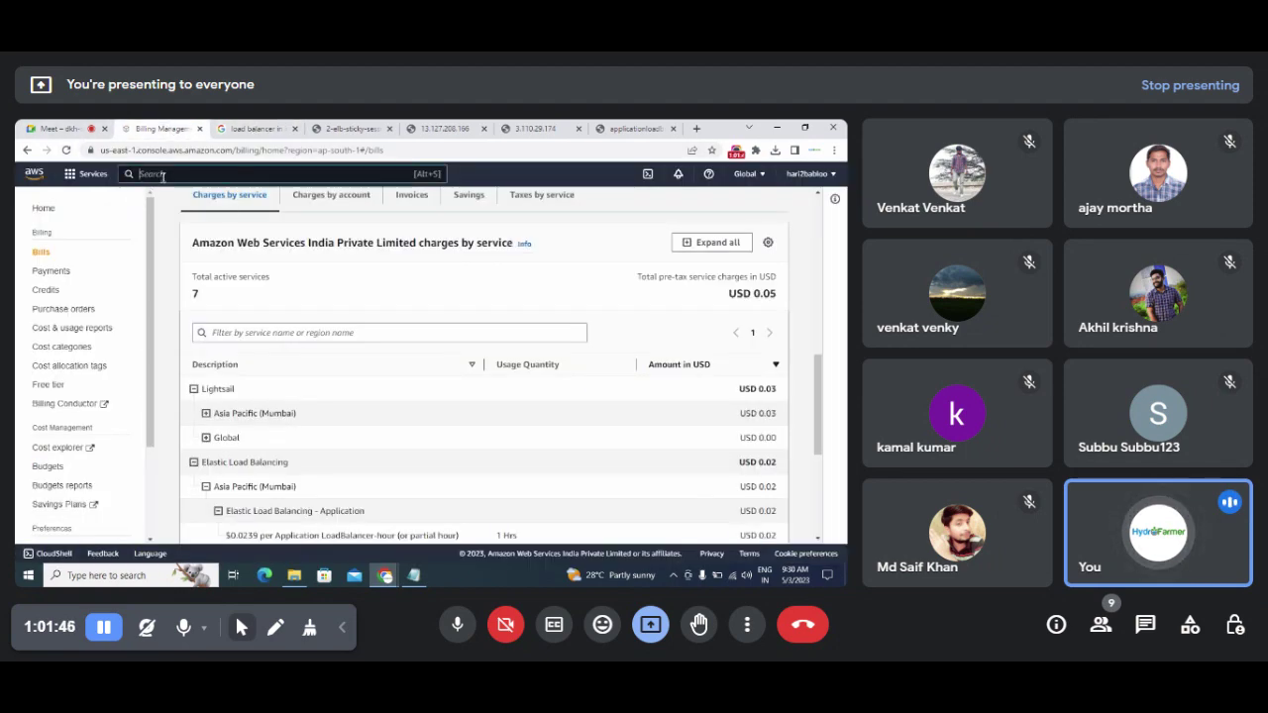
type("lightsail")
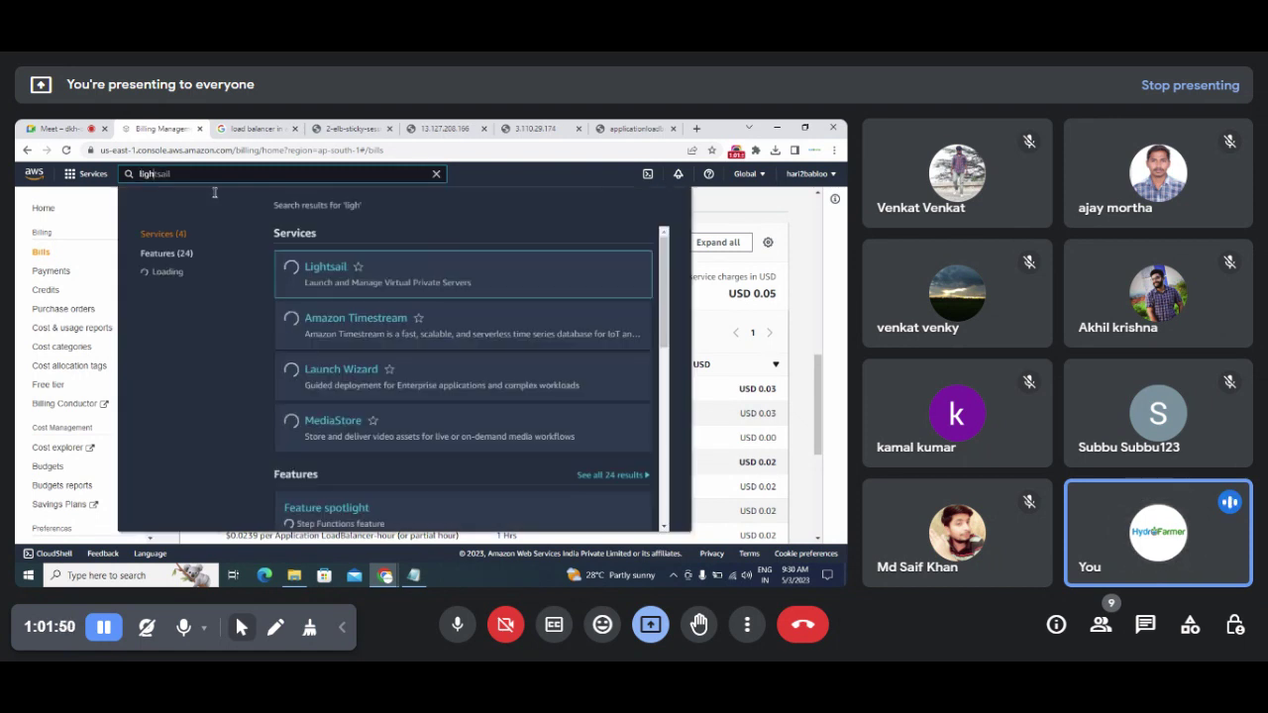
left_click(316, 269)
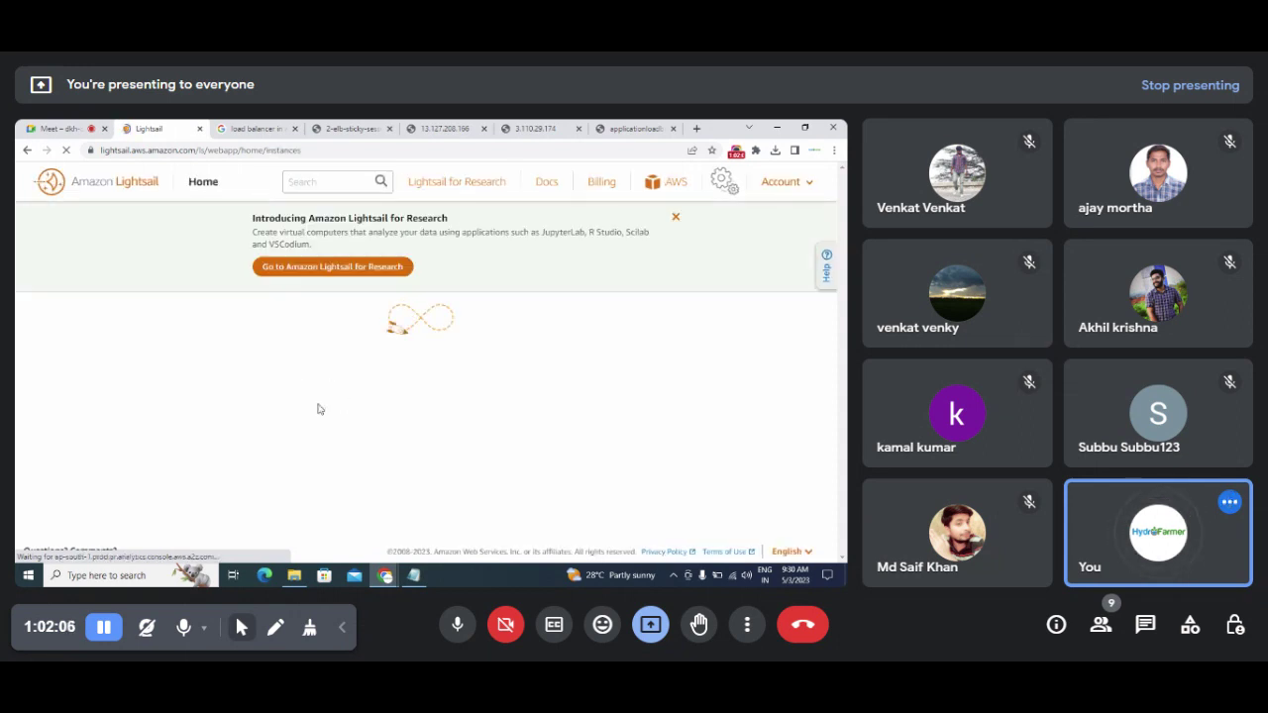
Step: Dismiss the research banner and check the Containers, Databases, Networking, Storage, Domains & DNS and Snapshots tabs for resources
left_click(675, 217)
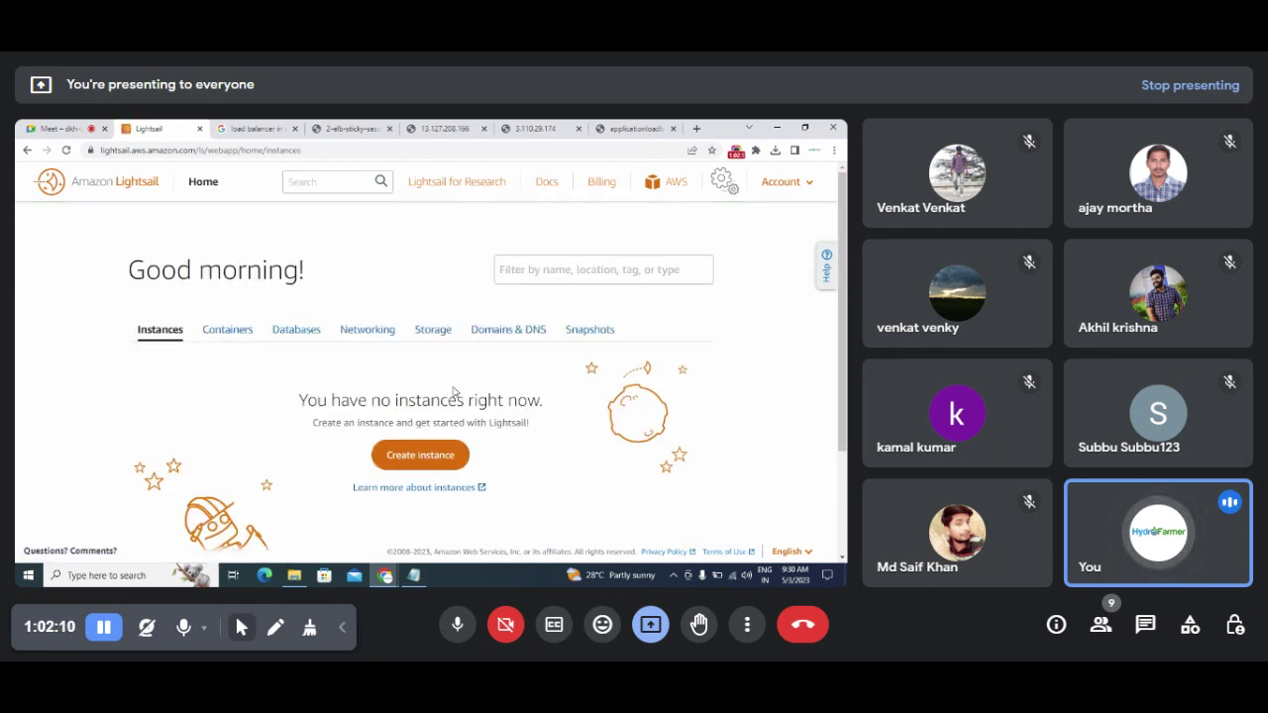
left_click(230, 332)
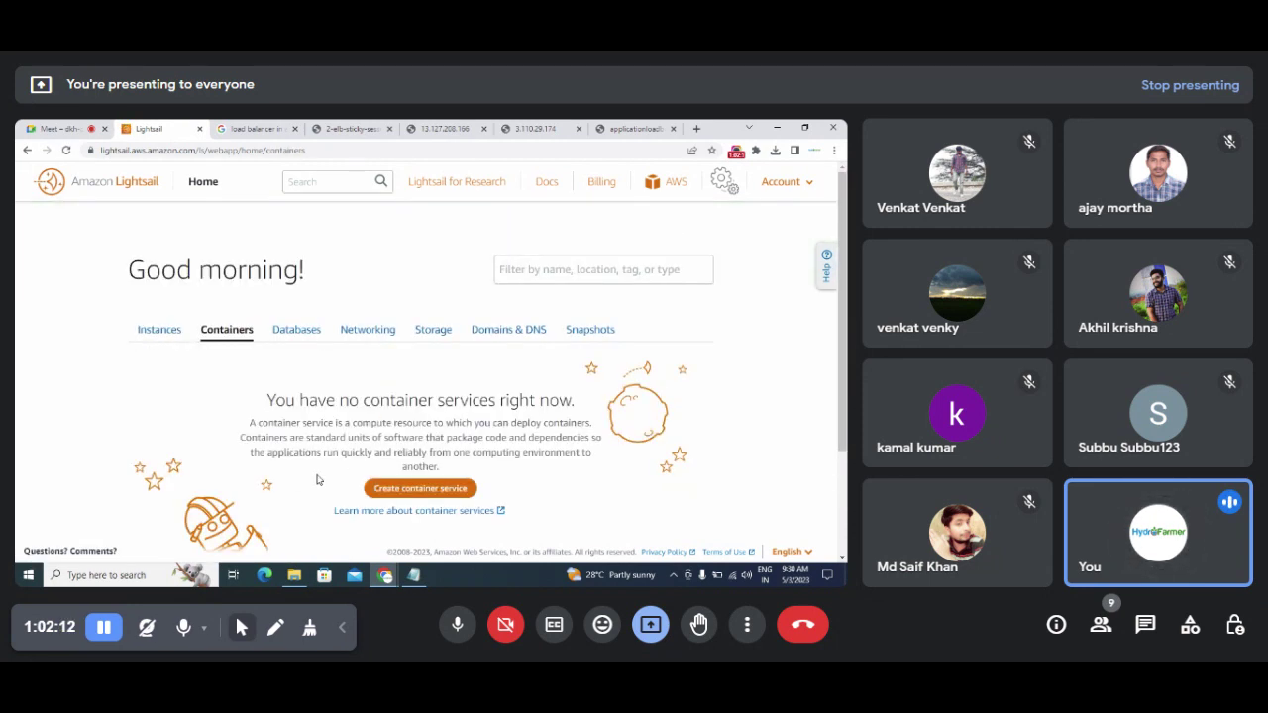
left_click(296, 332)
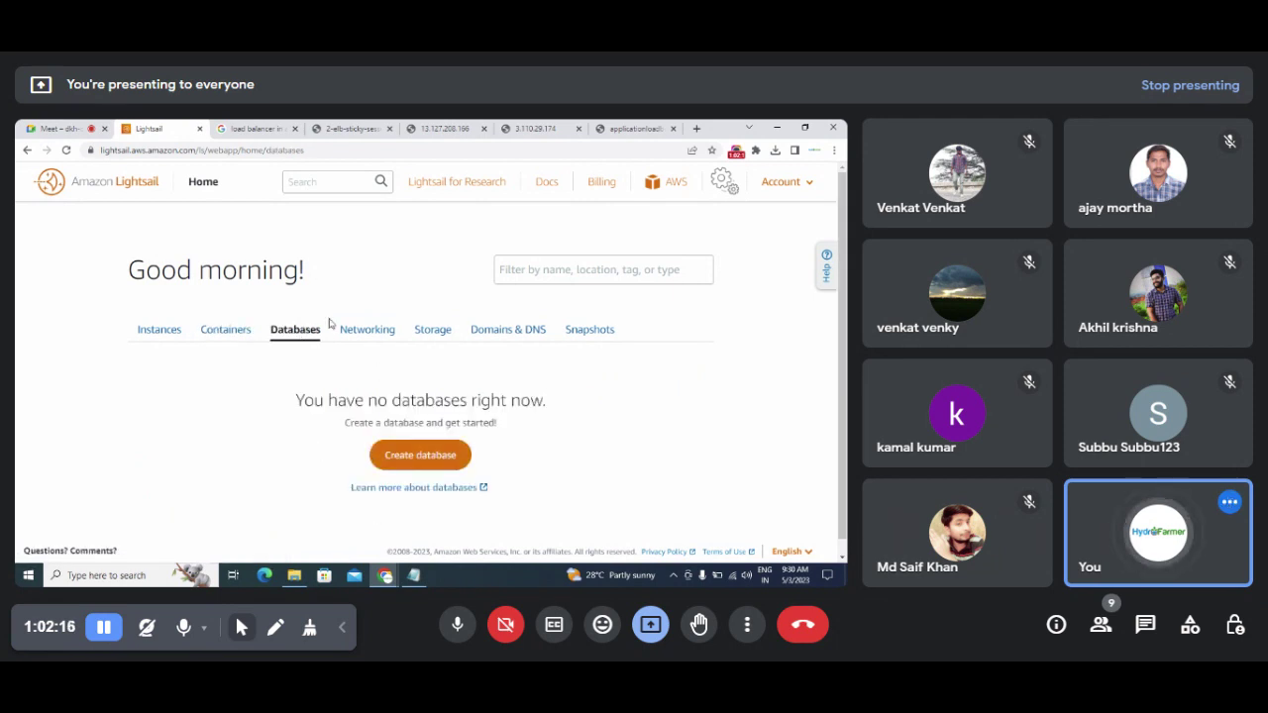
left_click(353, 336)
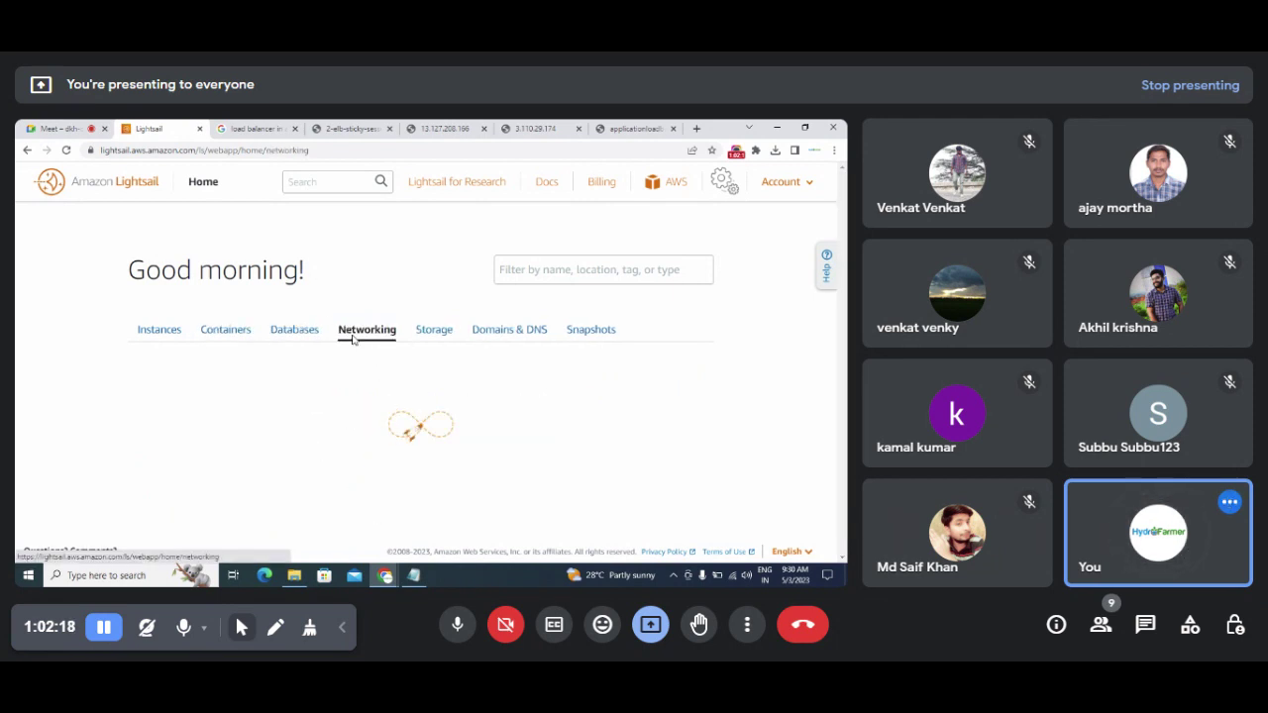
left_click(436, 329)
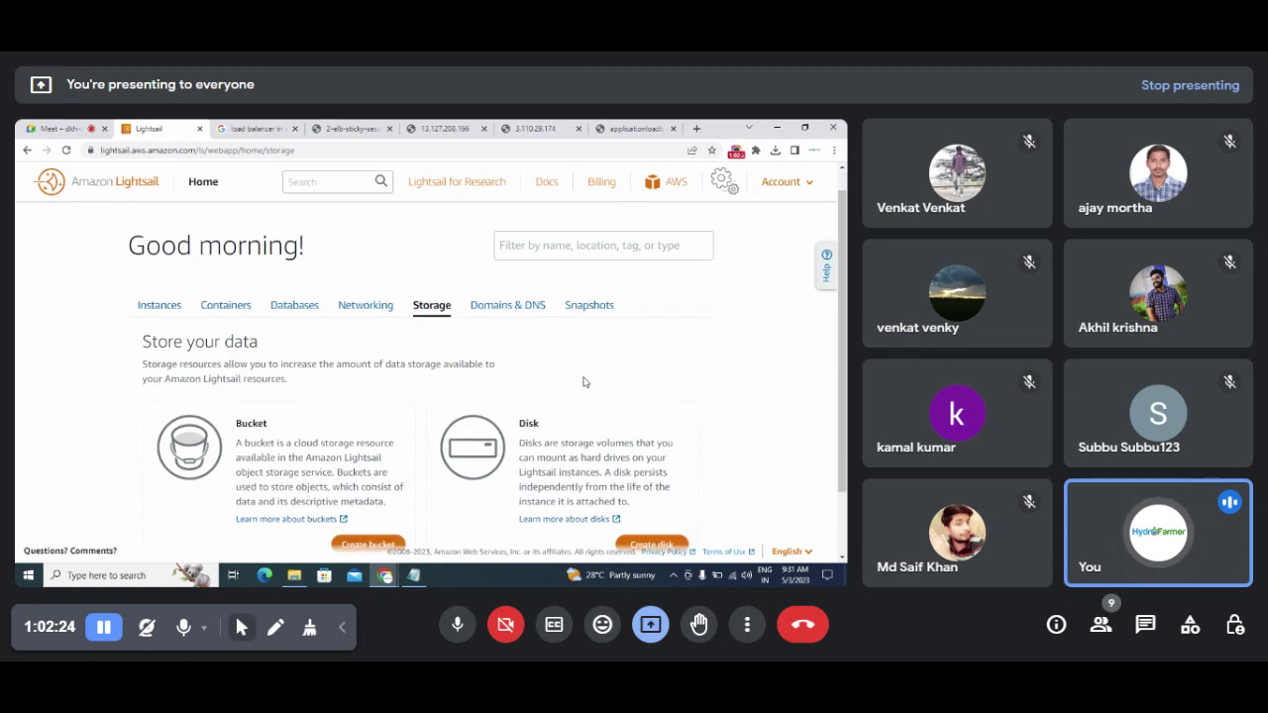
scroll(584, 380, "down", 2)
left_click(519, 230)
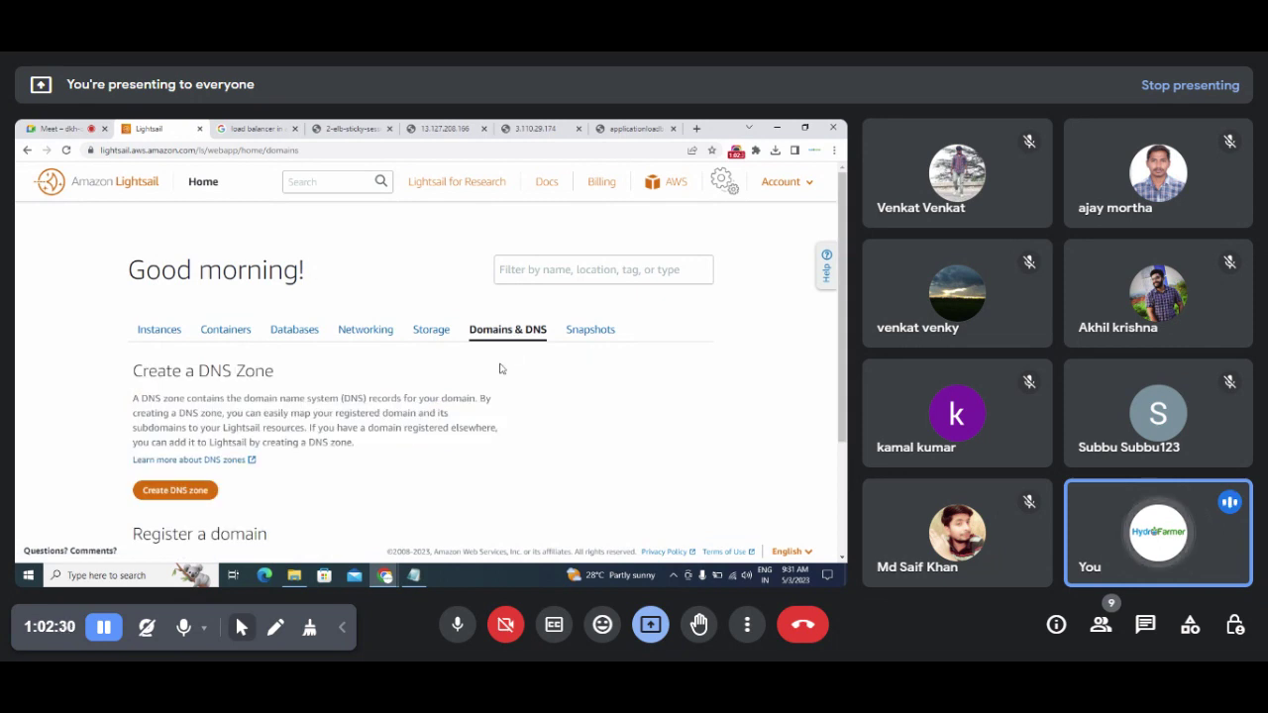
left_click(586, 338)
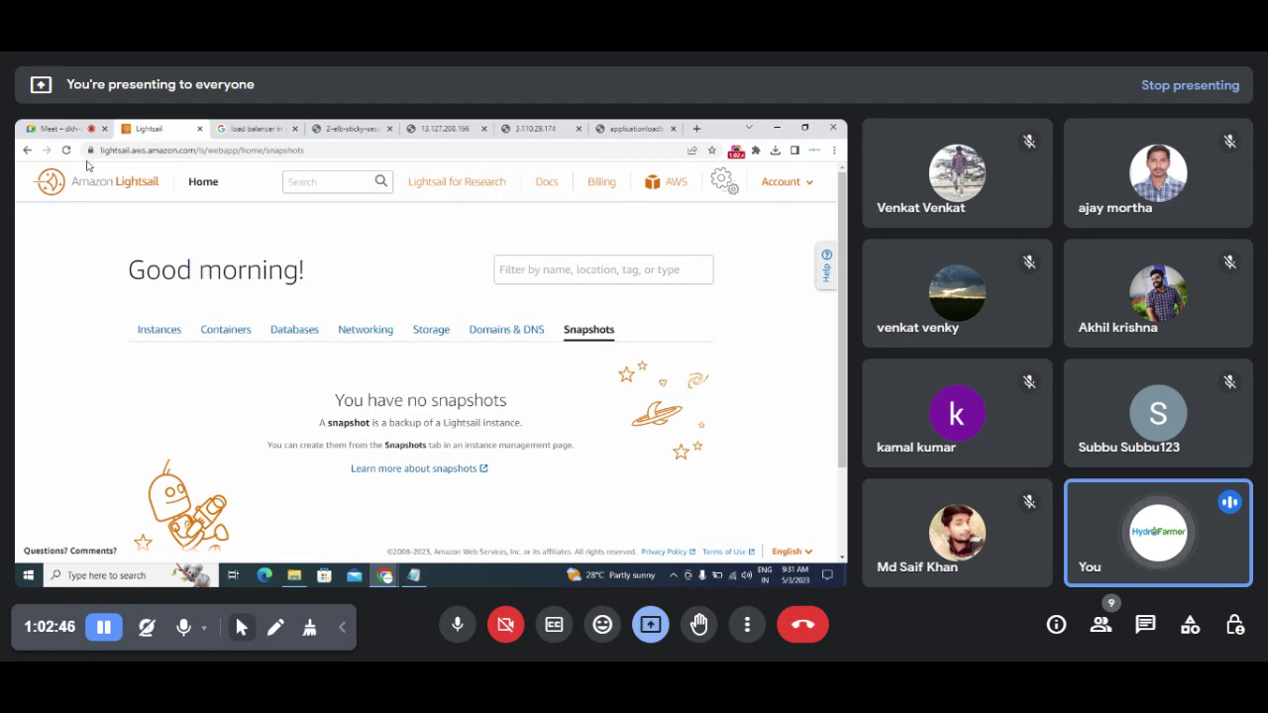
Step: Confirm Lightsail Home lists no instances, then bring the Google Meet call to the front
left_click(59, 129)
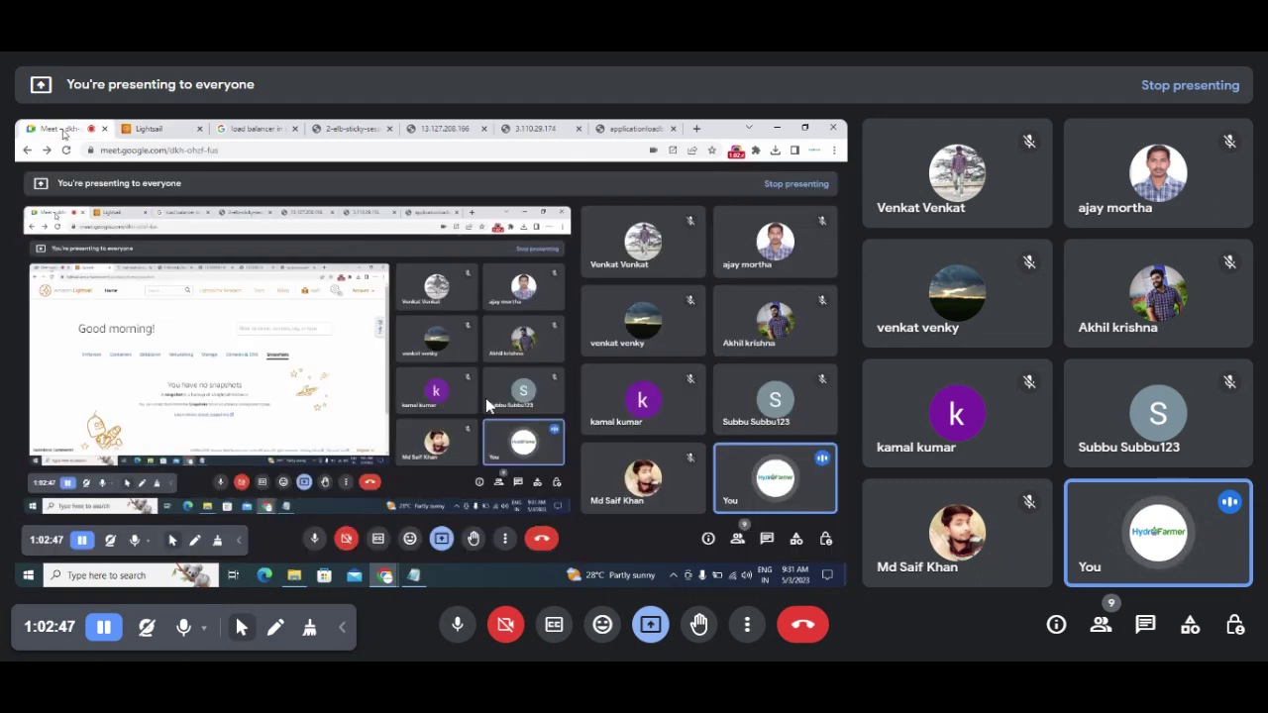
left_click(150, 127)
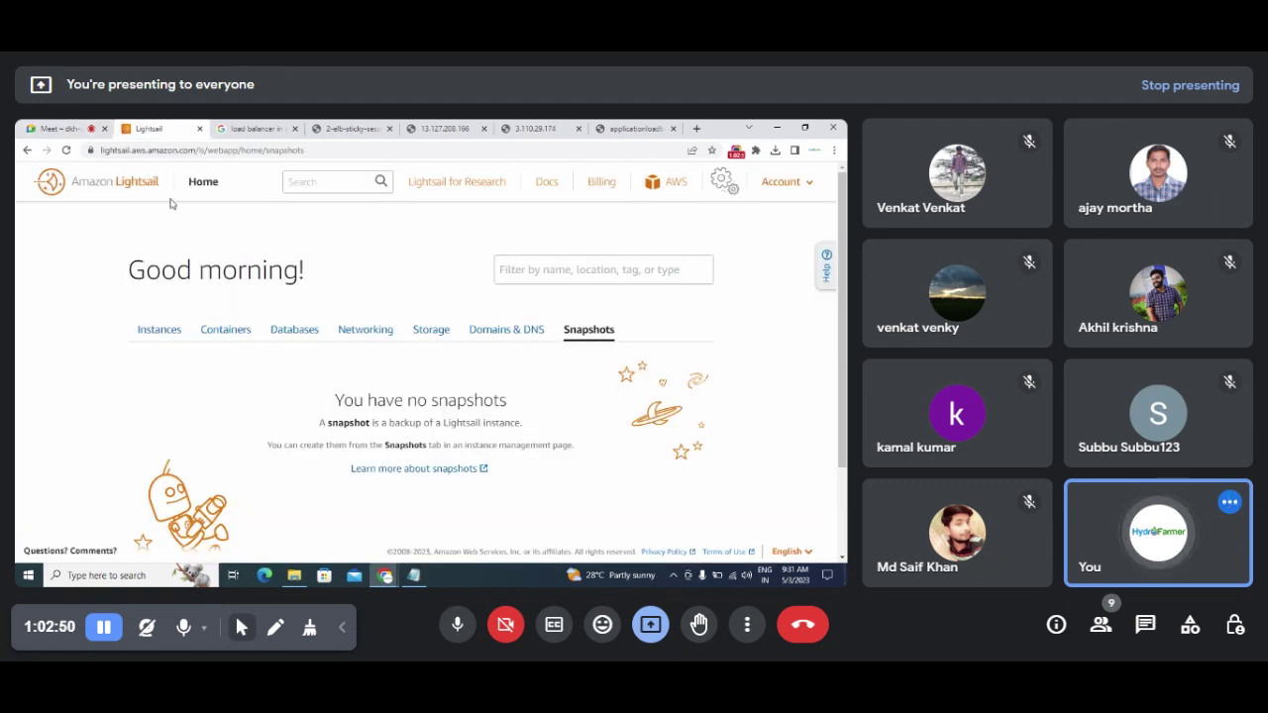
left_click(203, 183)
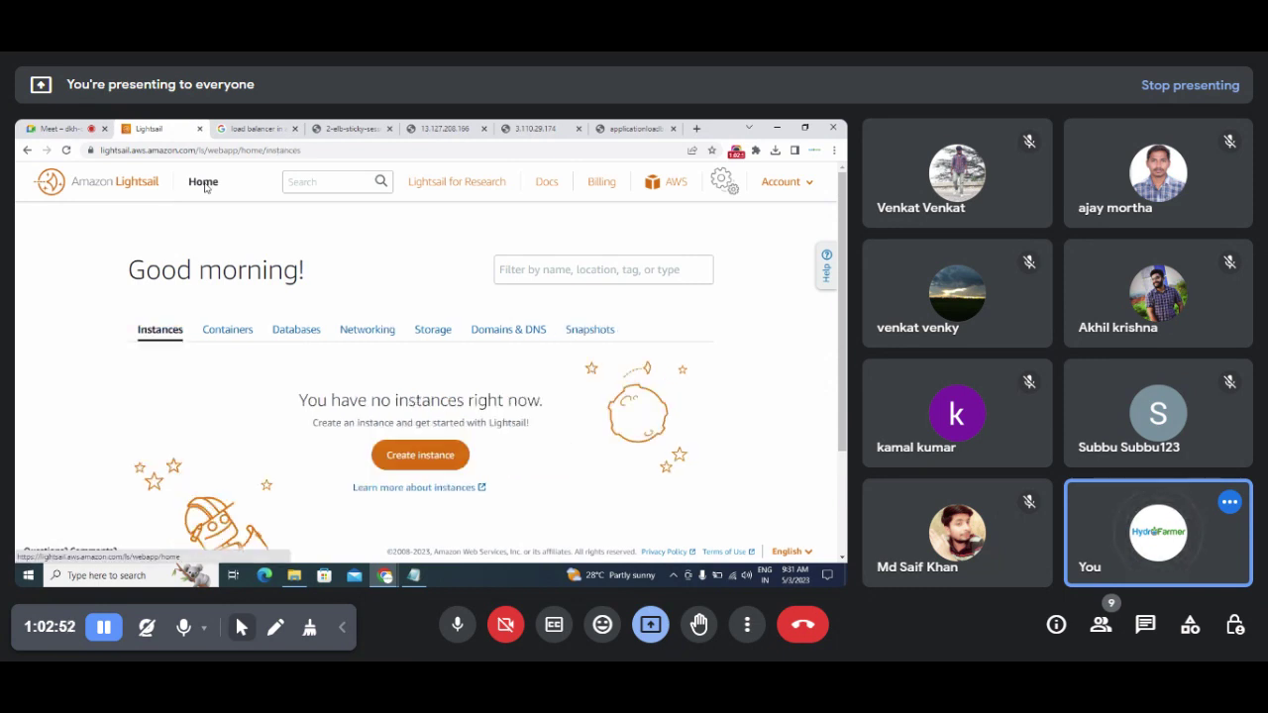
left_click(56, 128)
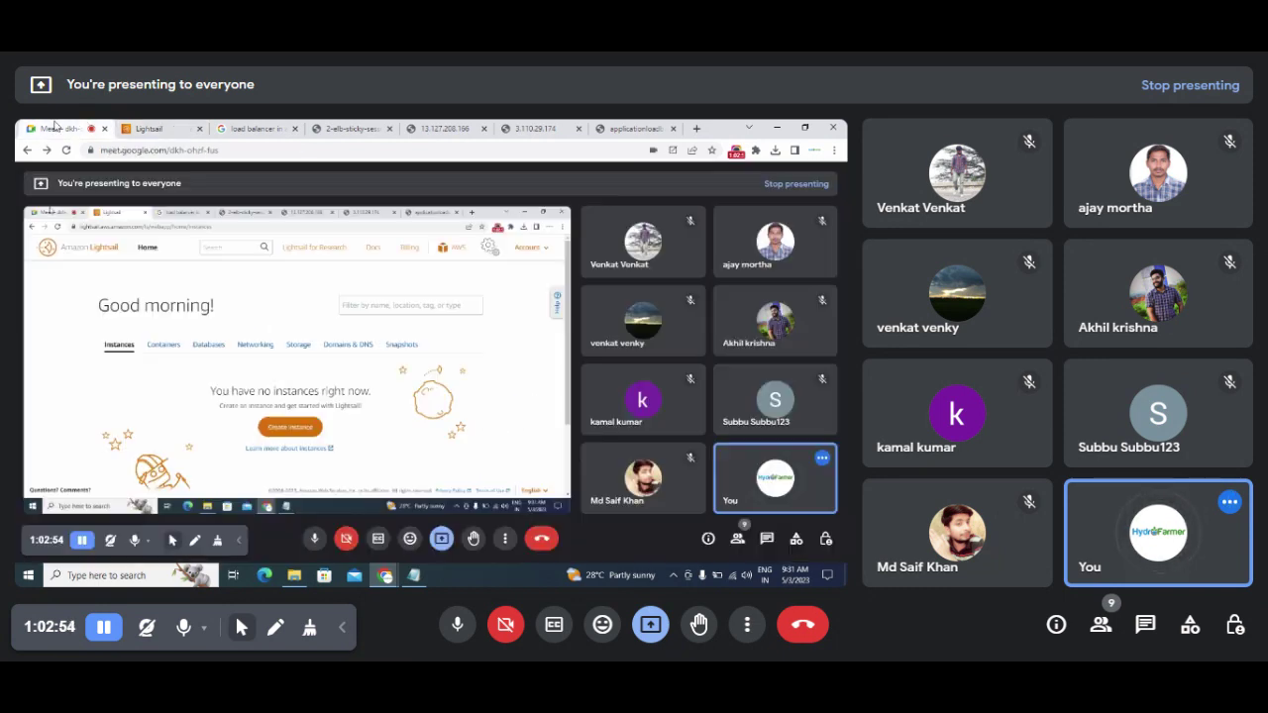